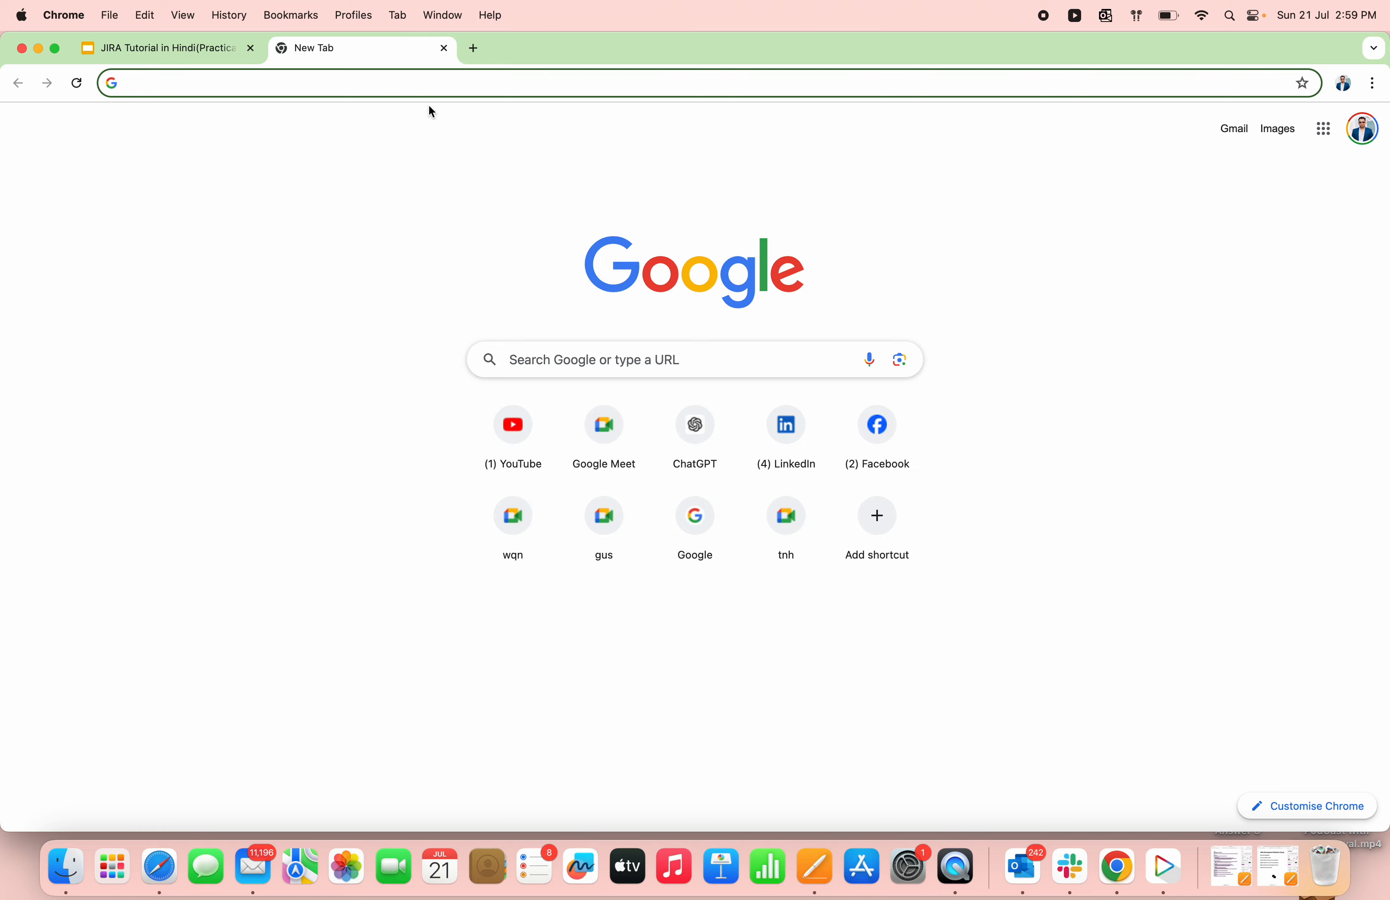
Search Google for atlassian, open the Jira Software site from the results, and go to the existing Jira workspace.
type("atlassian")
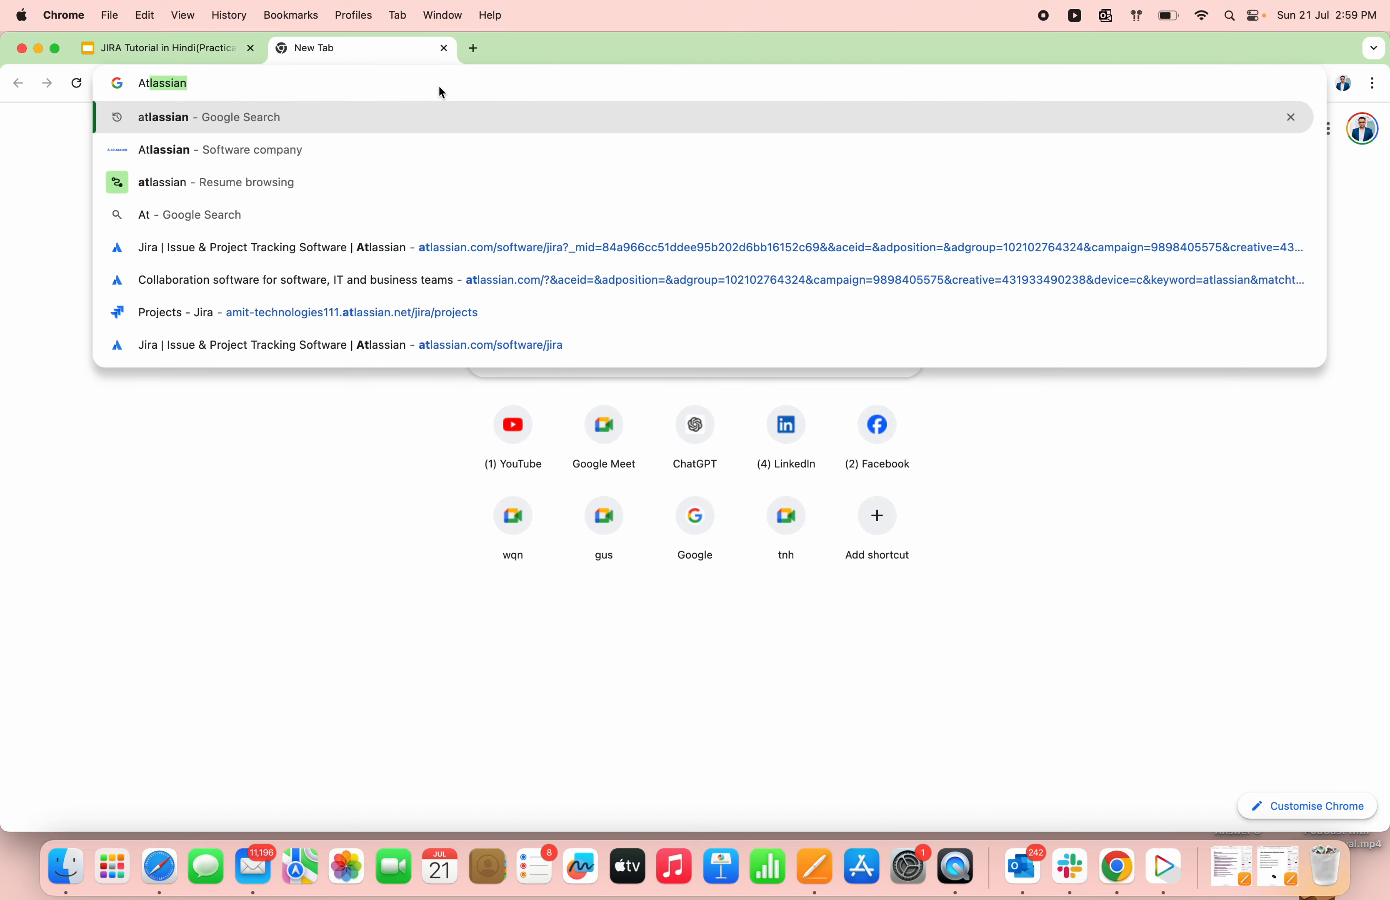
key("Return")
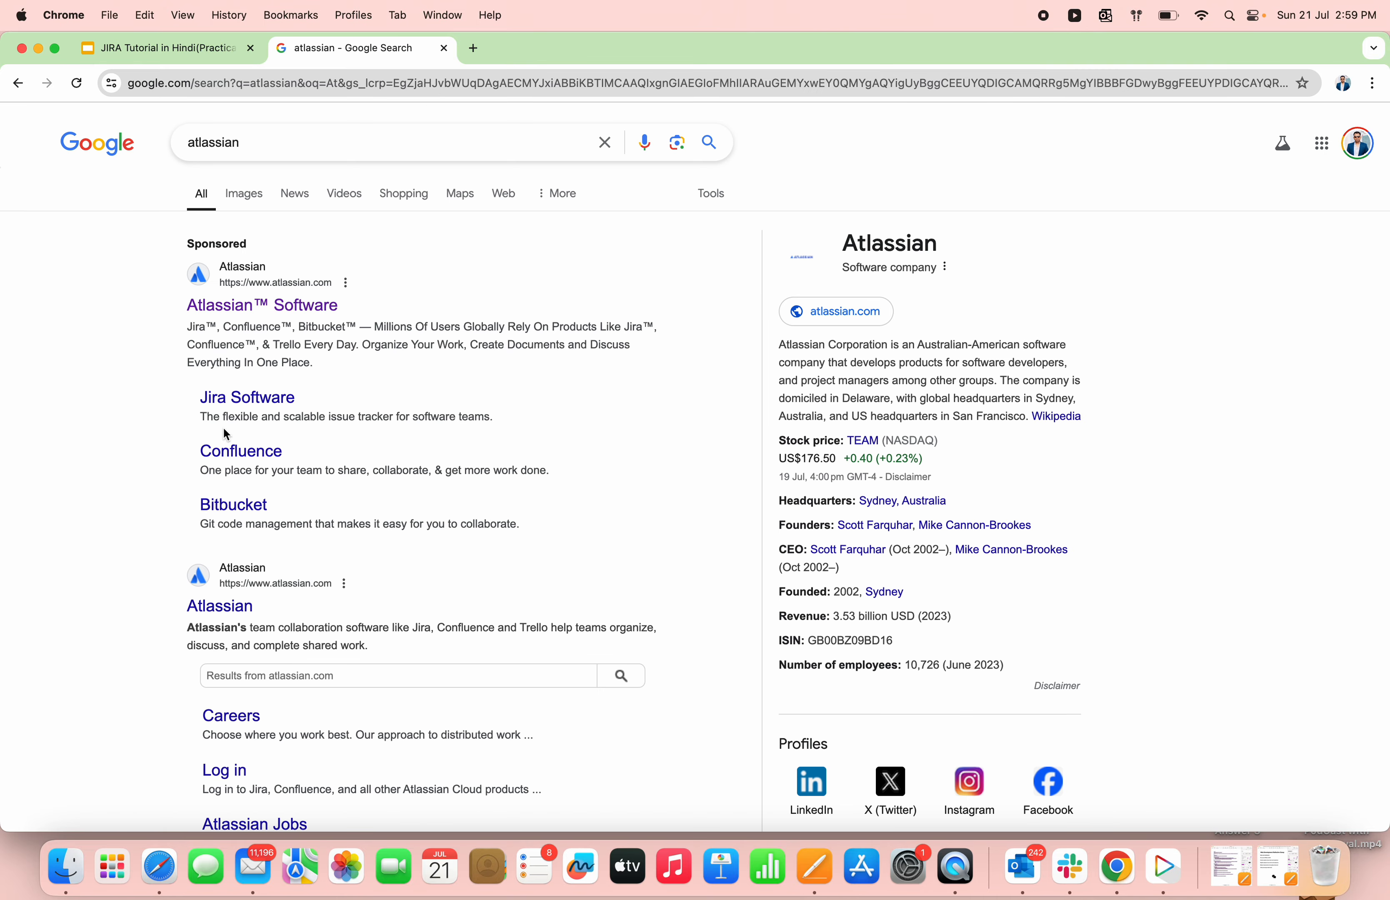
left_click(234, 410)
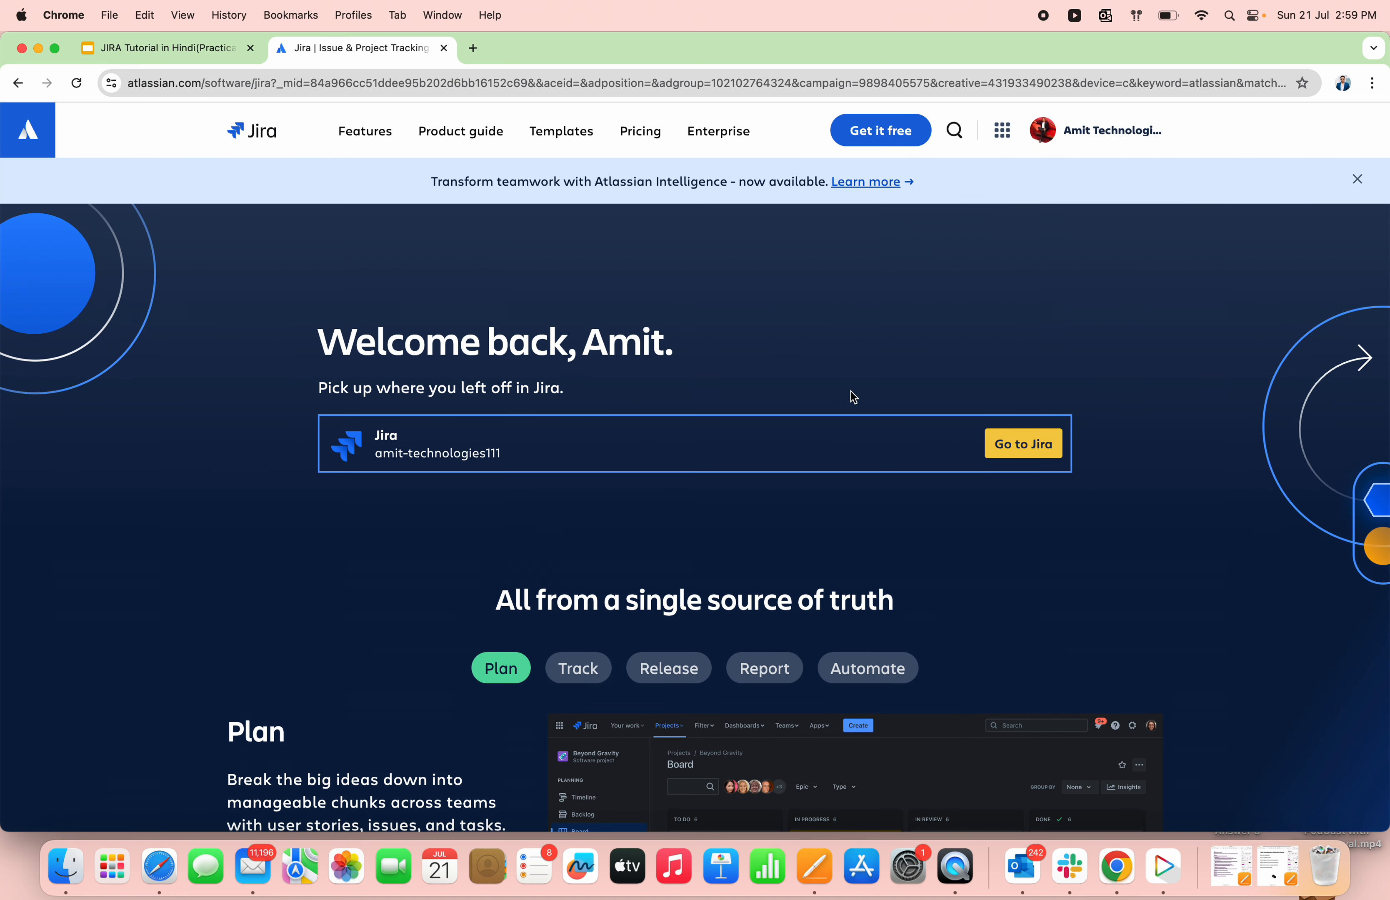
left_click(1035, 448)
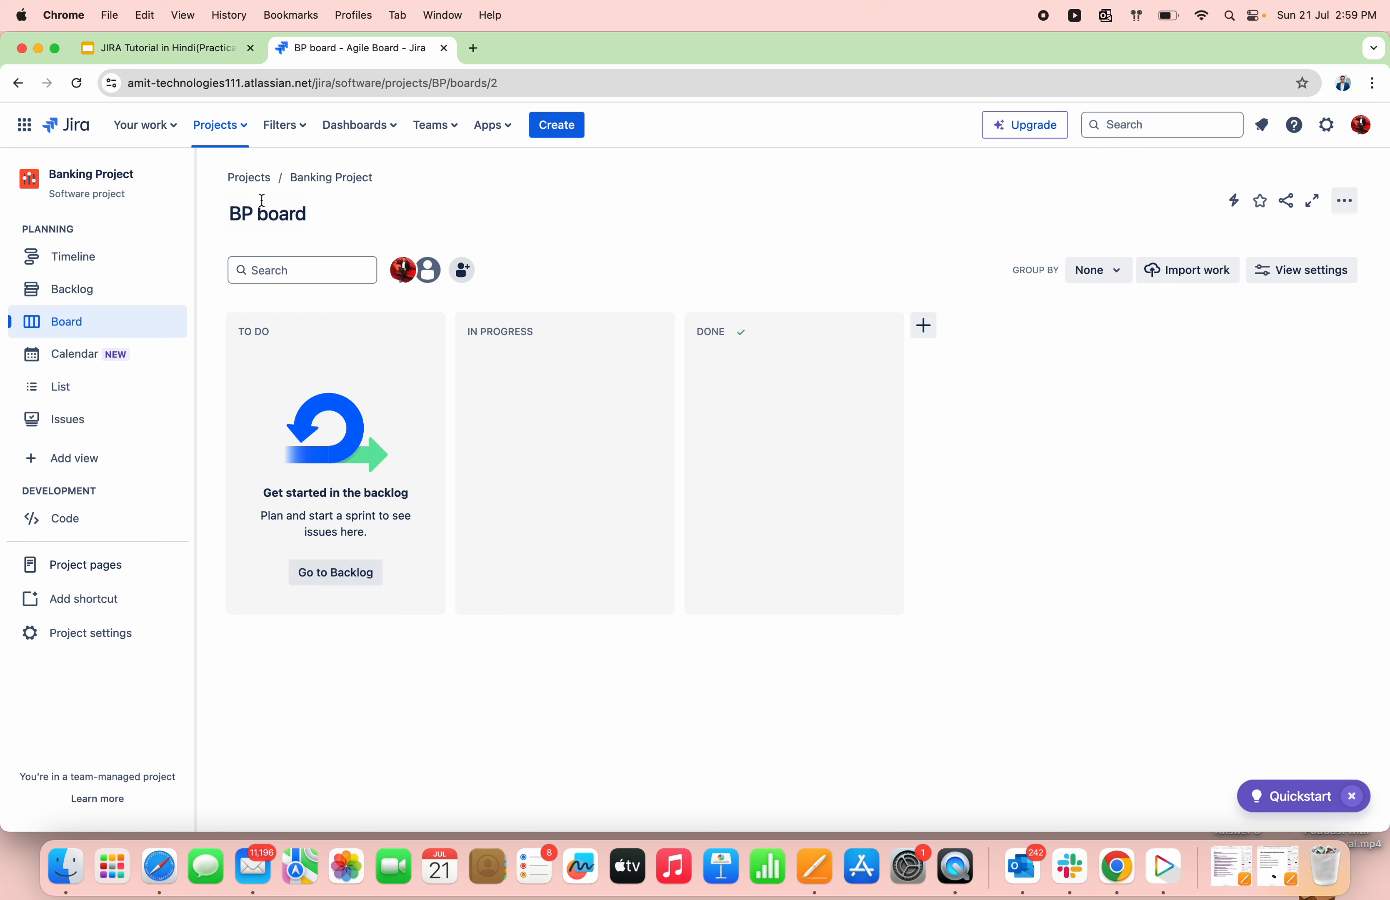
Start a new project from the Kanban software development template and choose the team-managed project type.
left_click(247, 129)
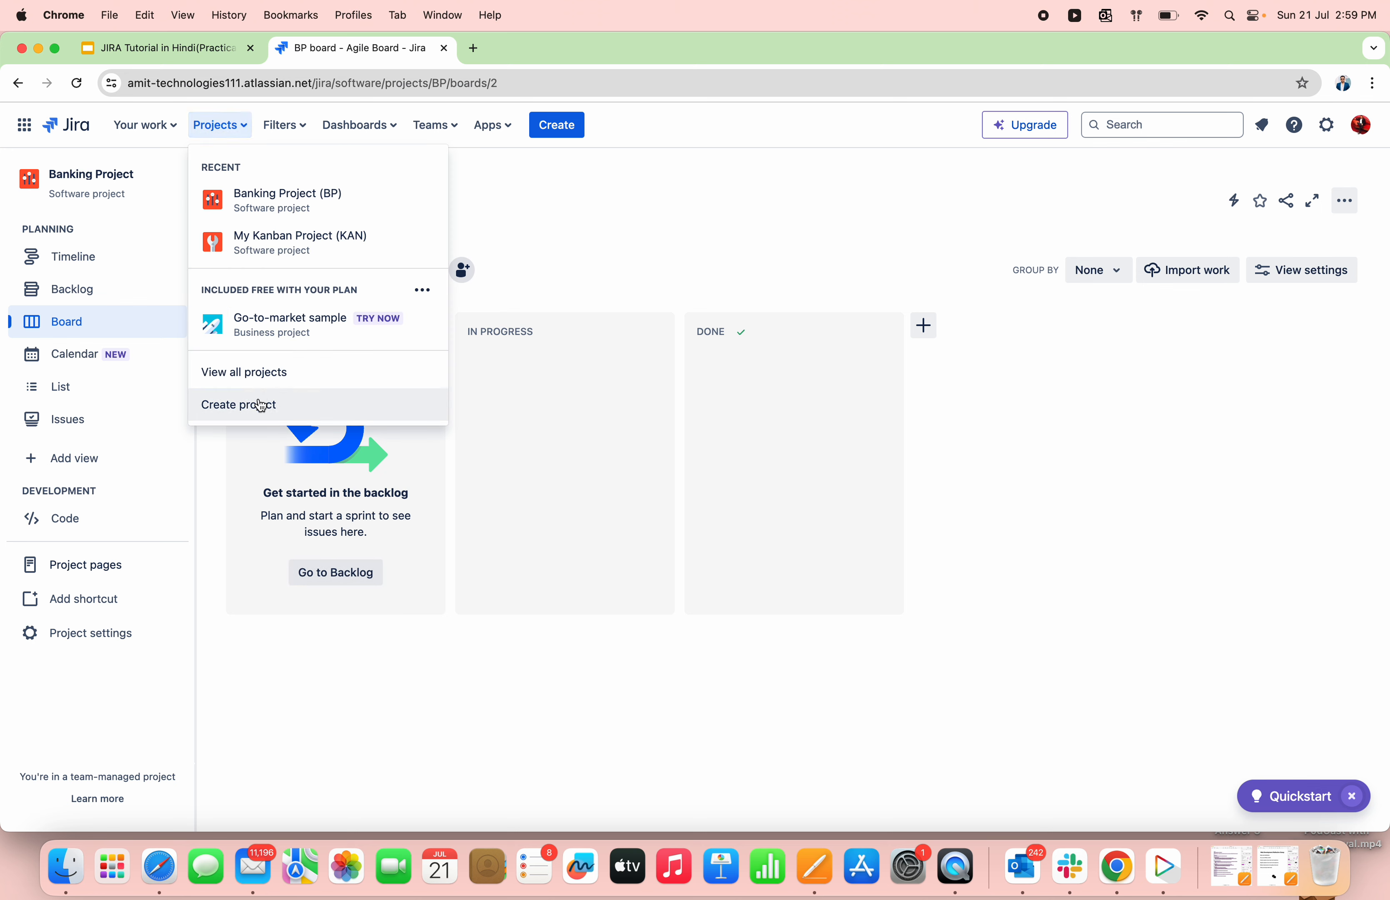
left_click(277, 417)
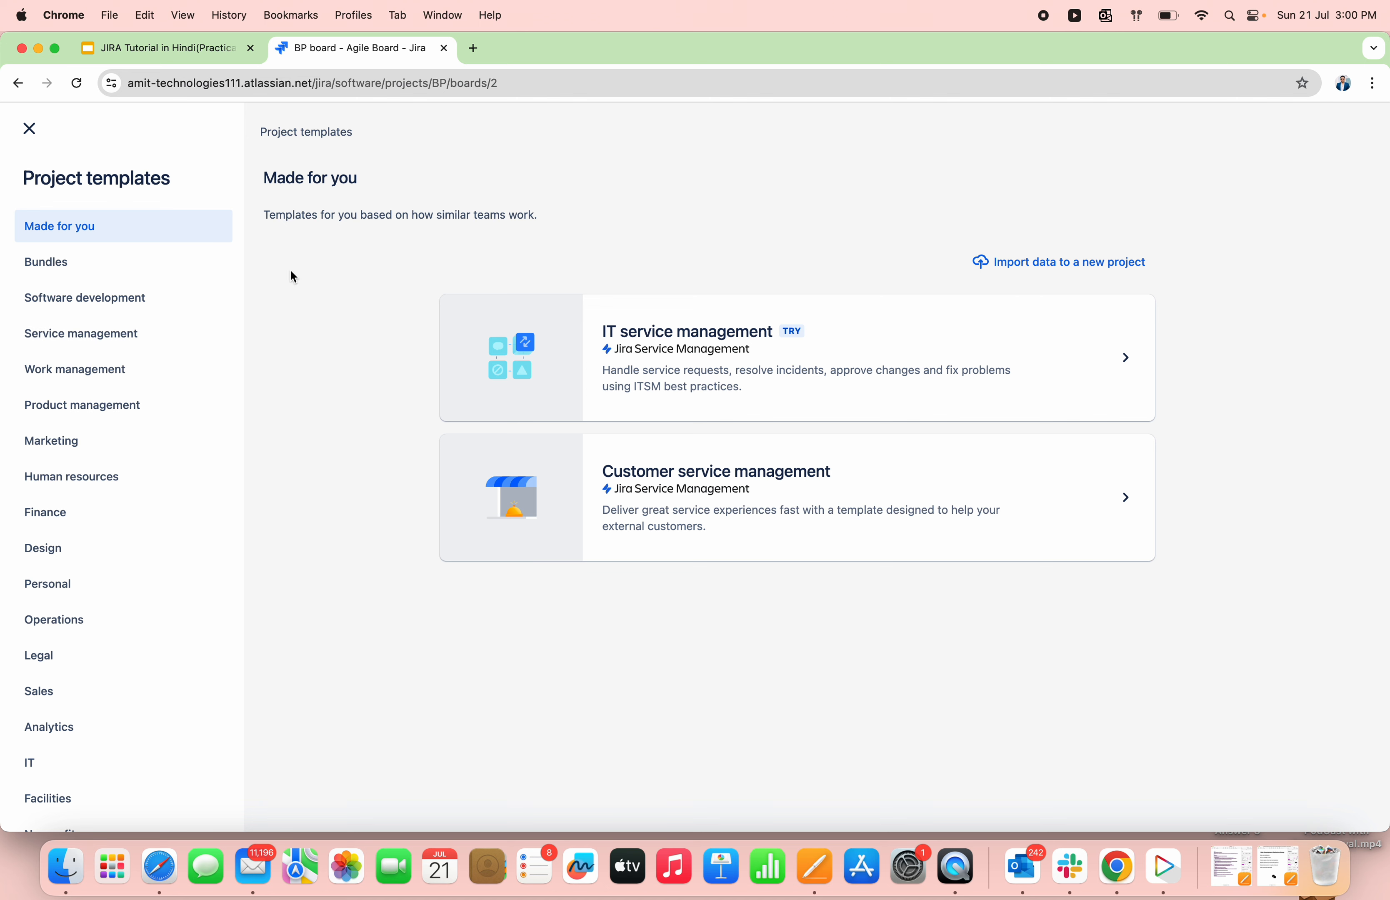
left_click(72, 299)
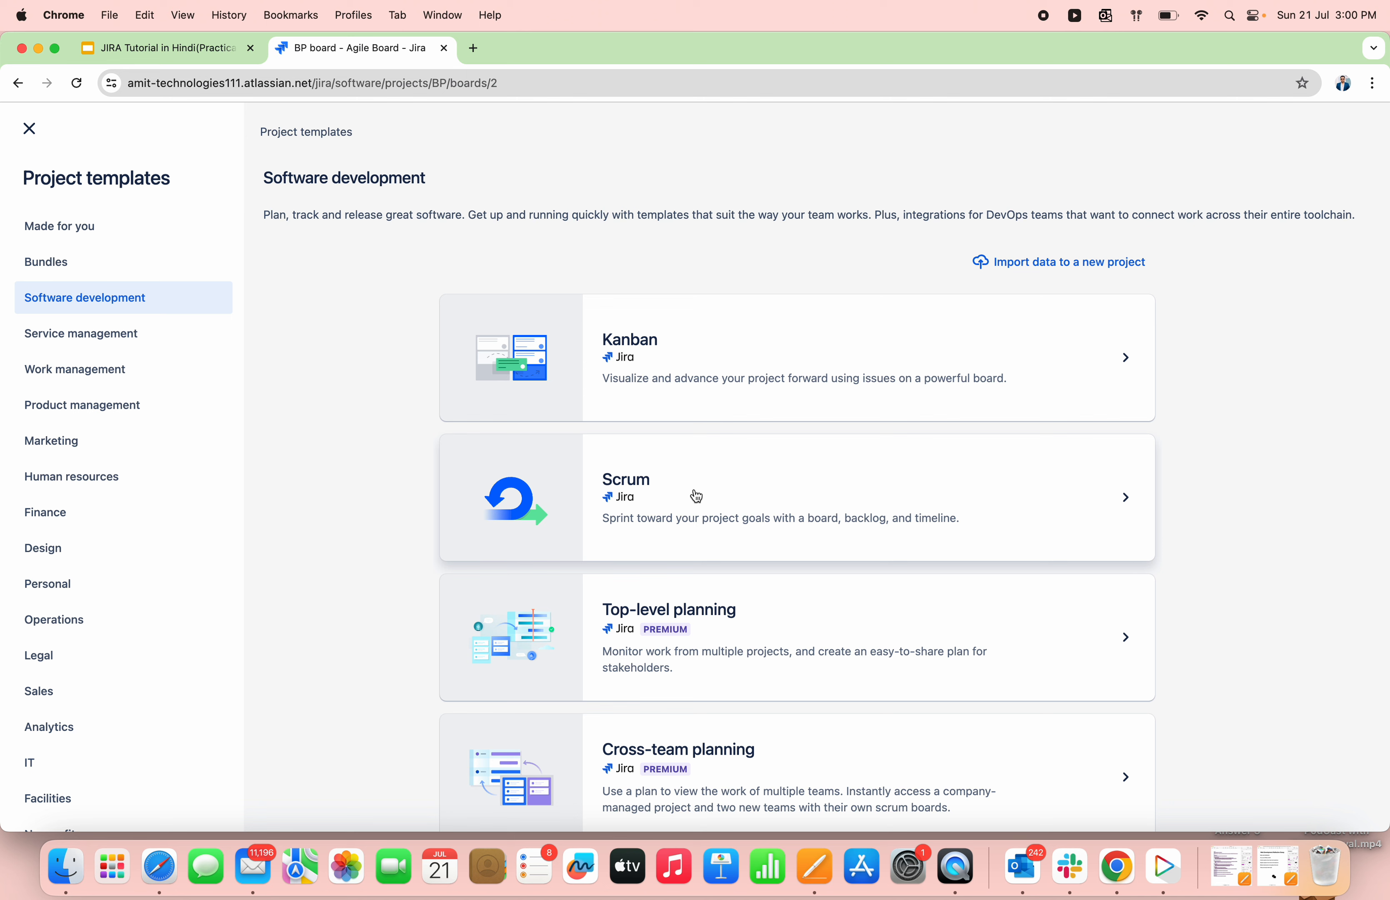
left_click(759, 353)
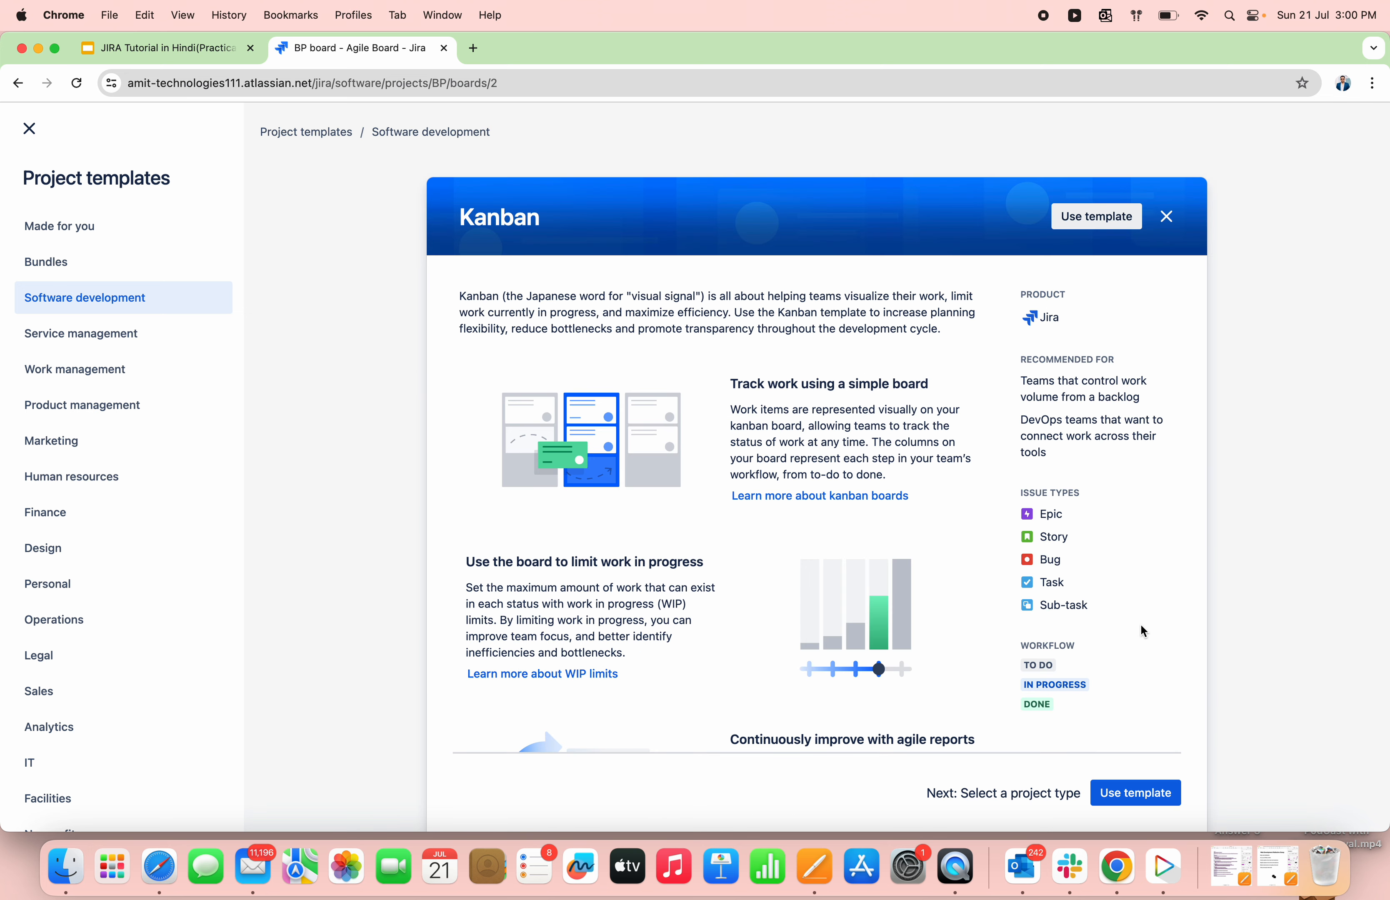
left_click(1149, 795)
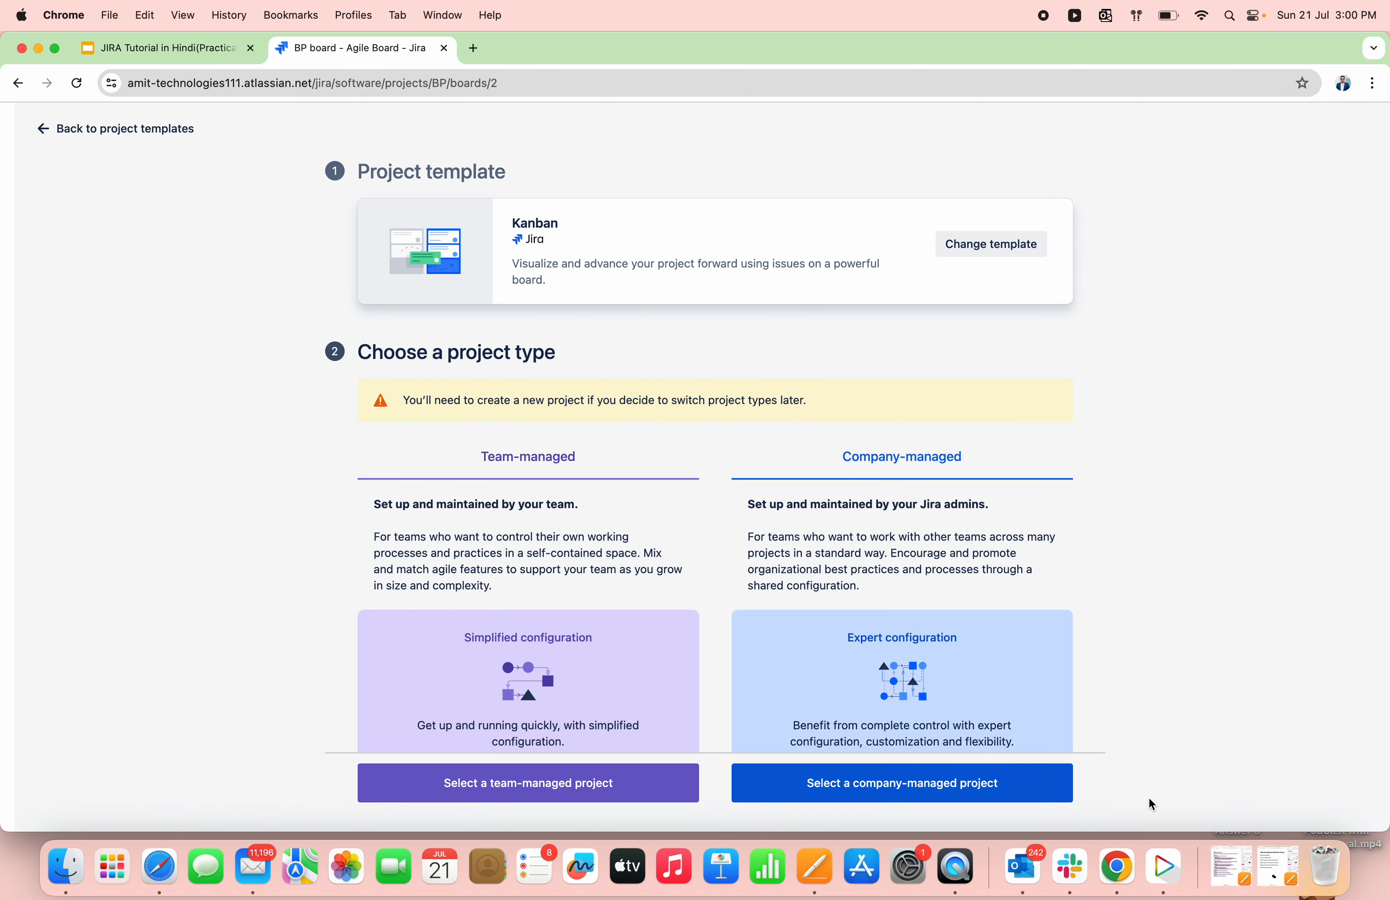
left_click(550, 798)
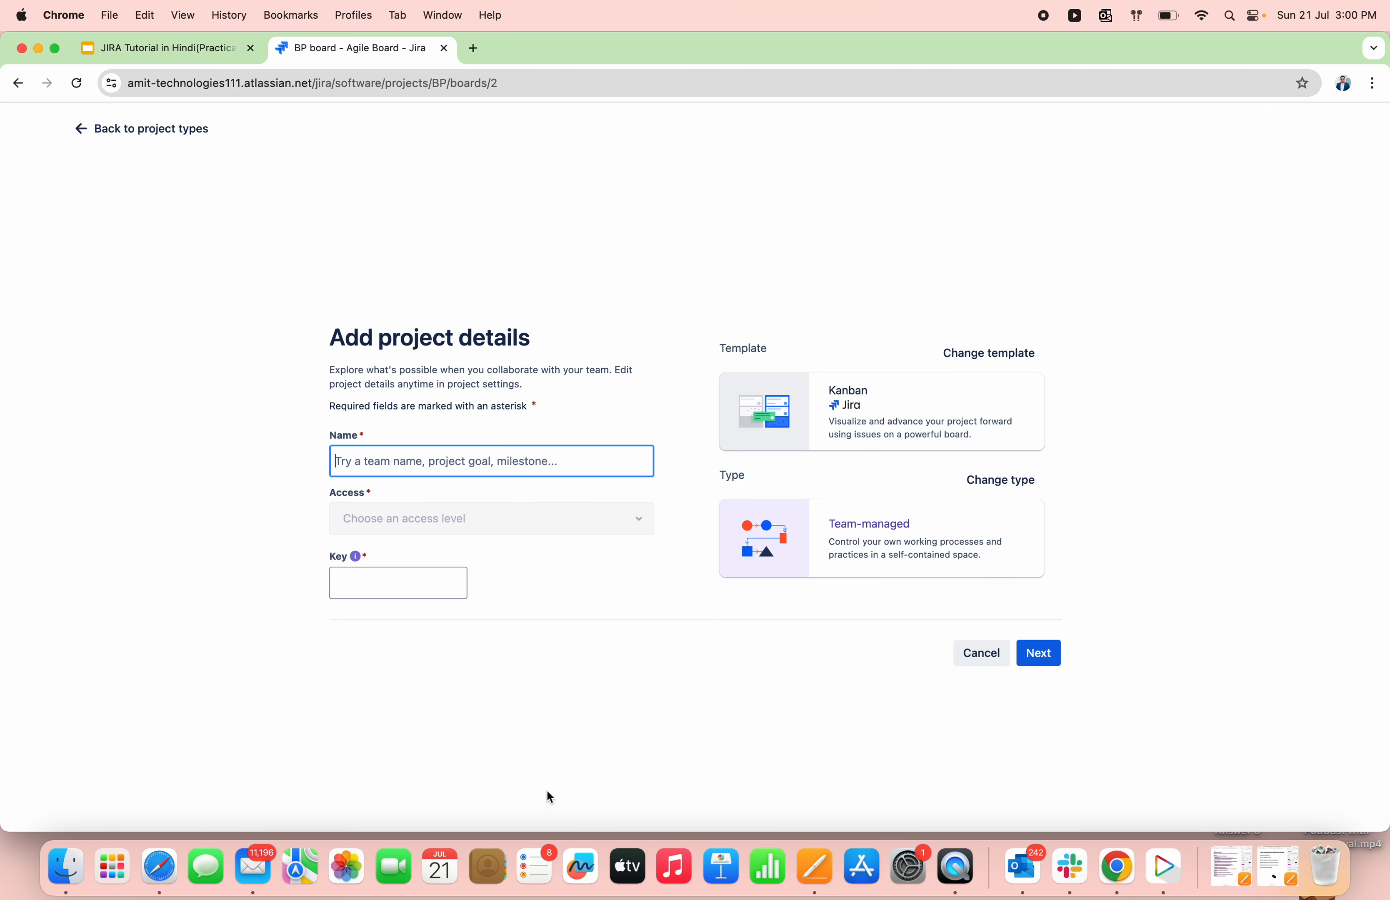
Name the Kanban project "Kanban Banking Domain" and create it with the suggested key.
left_click(512, 464)
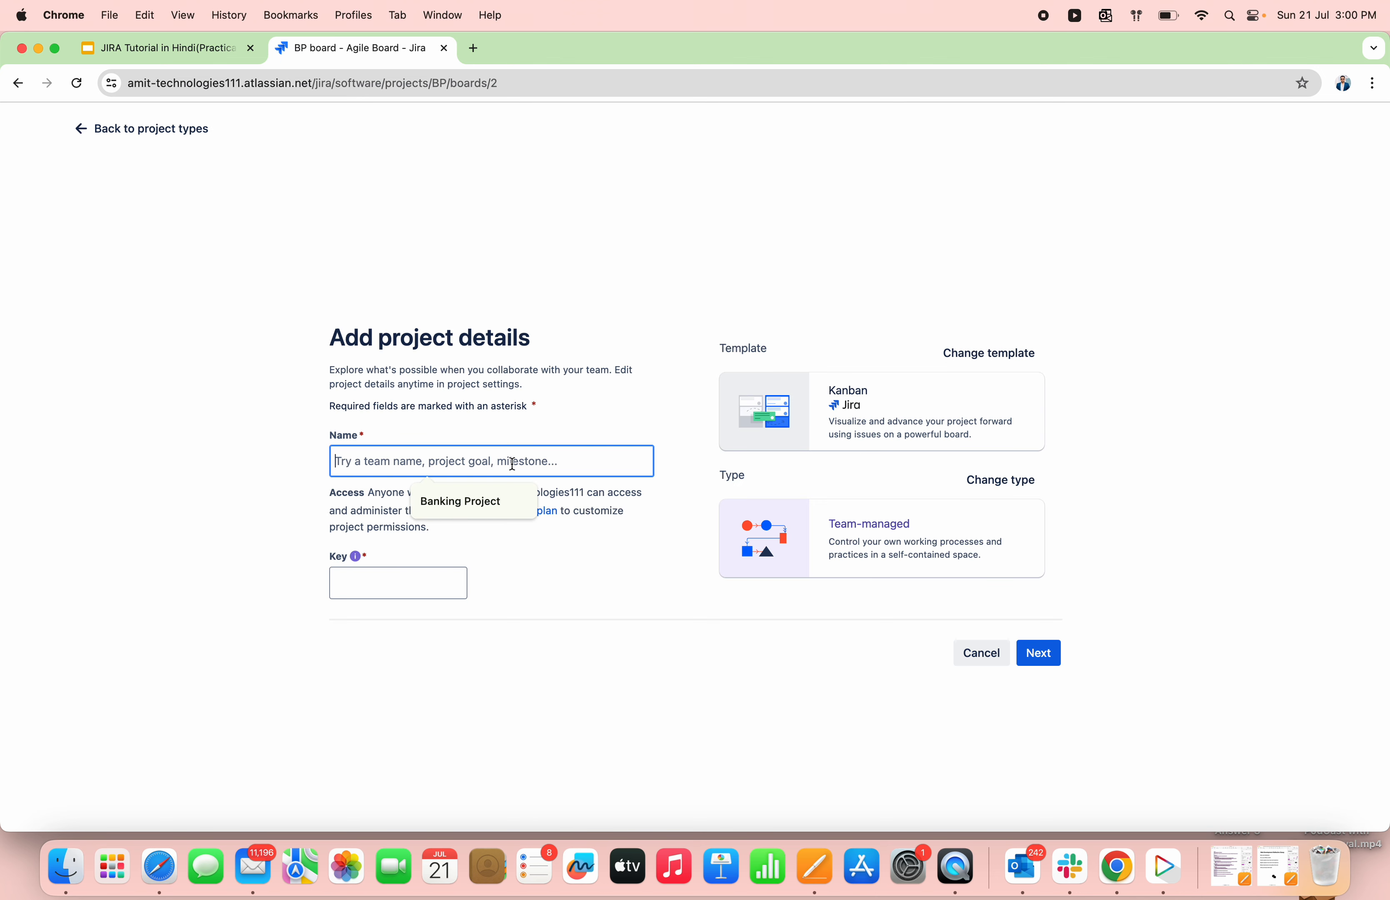
type("Kanban")
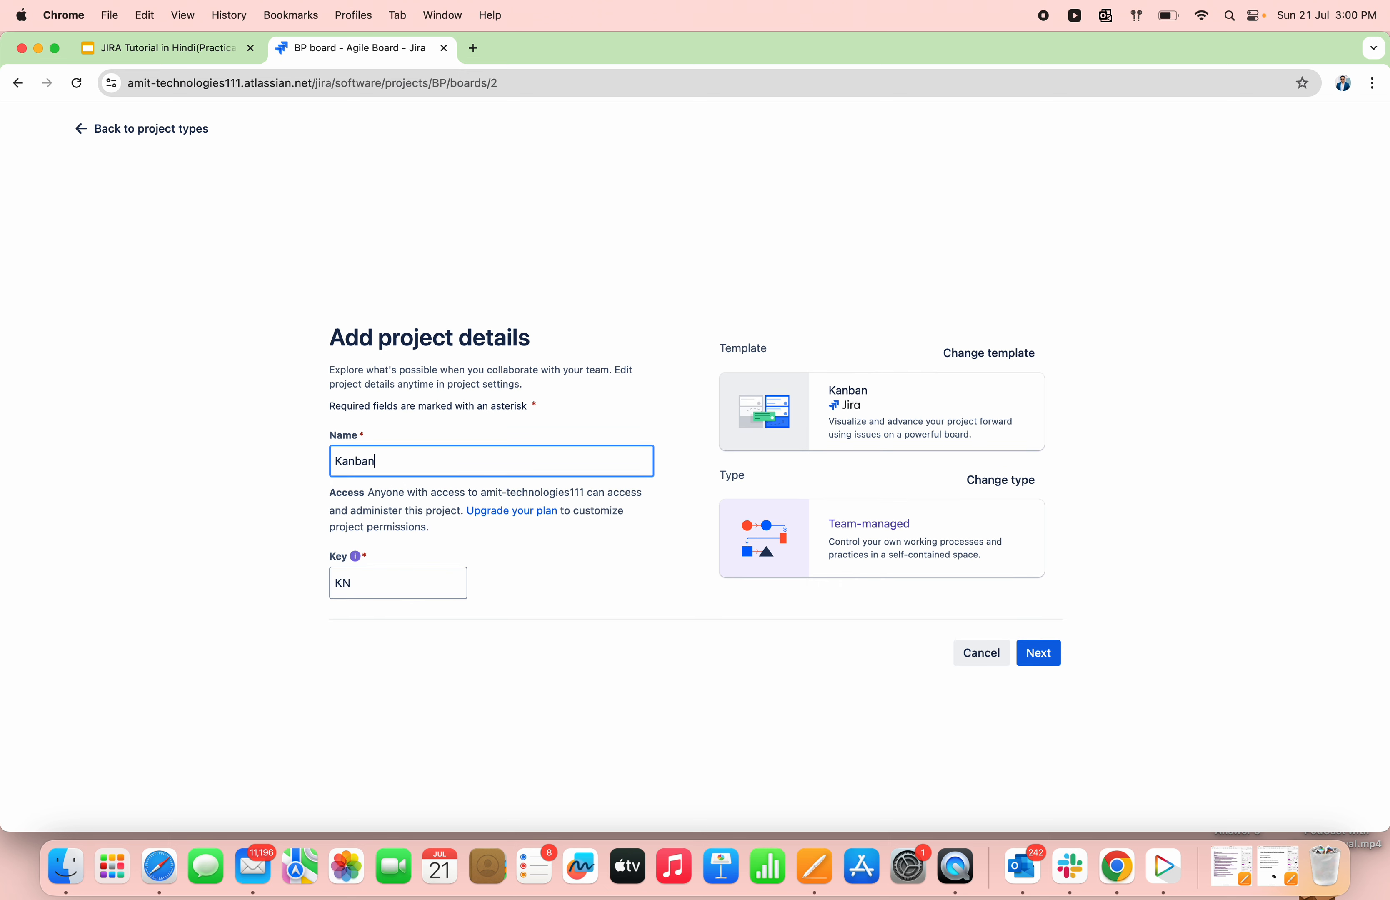
type(" Banking Domain")
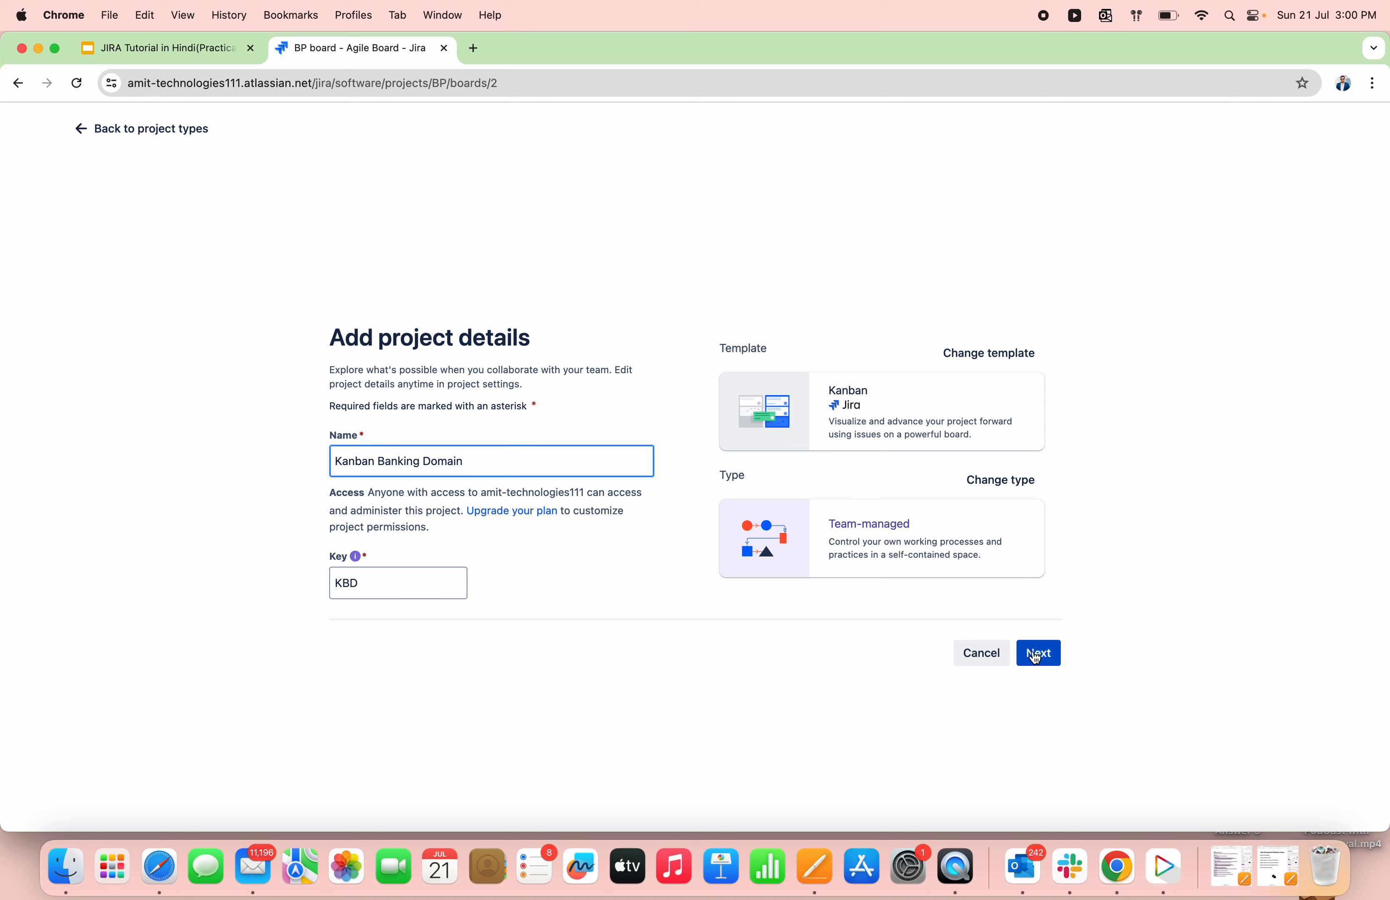
left_click(927, 423)
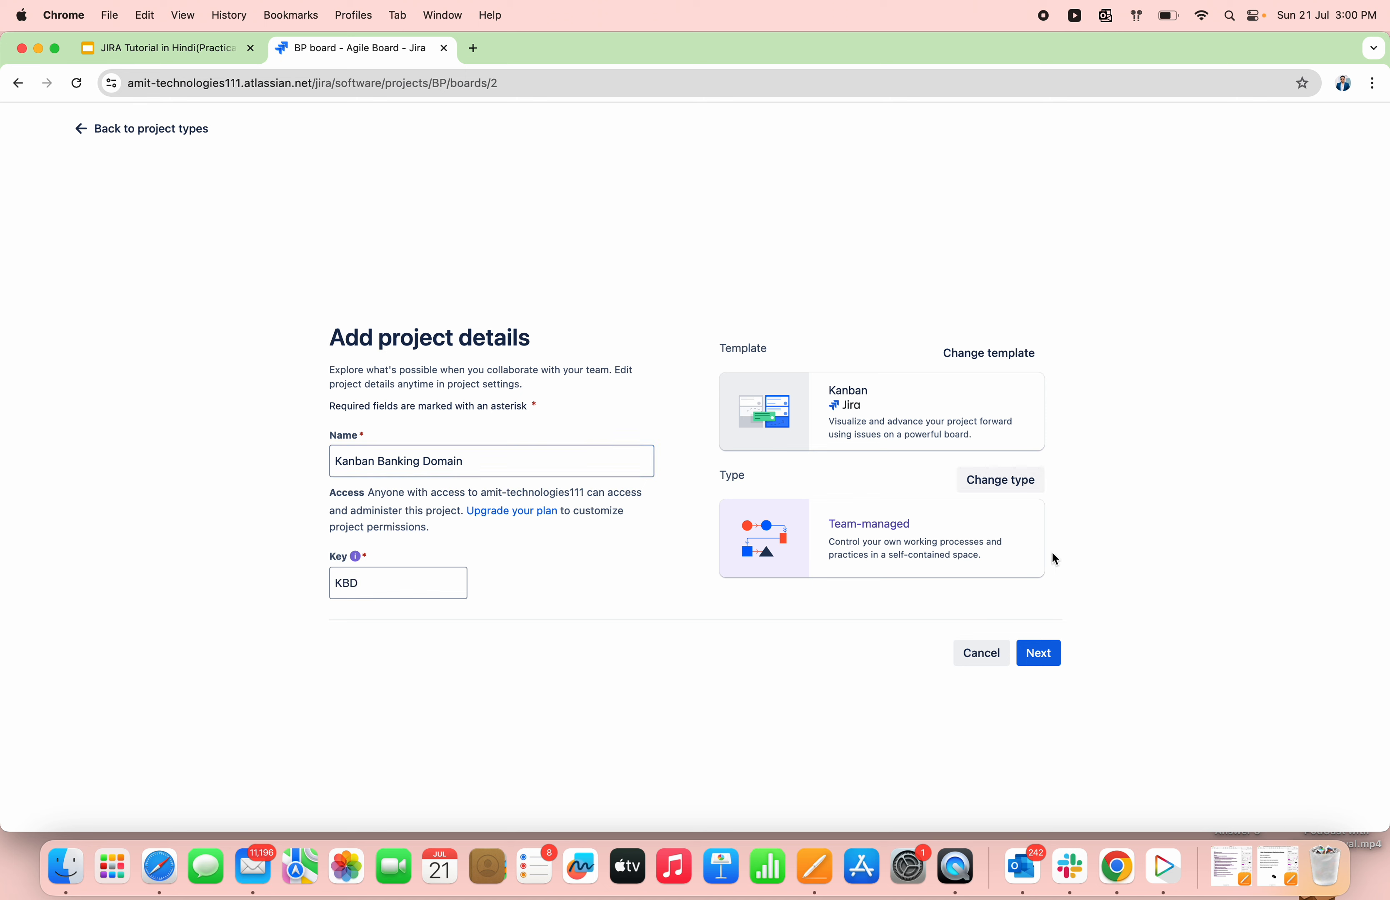
left_click(1043, 654)
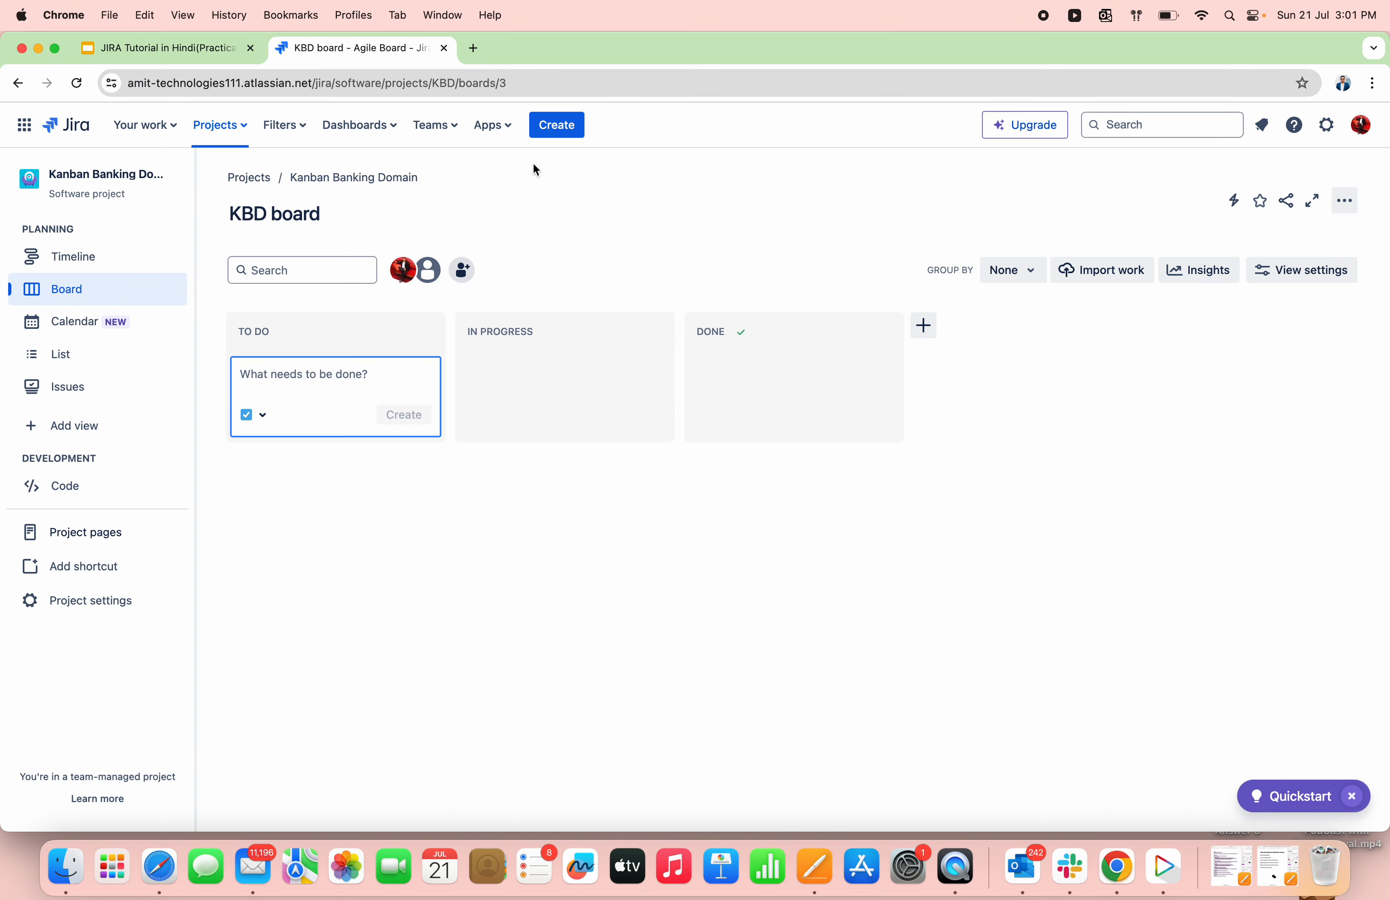
Examine the issue types offered for a new issue in the Kanban project, and close the form without creating one.
left_click(557, 129)
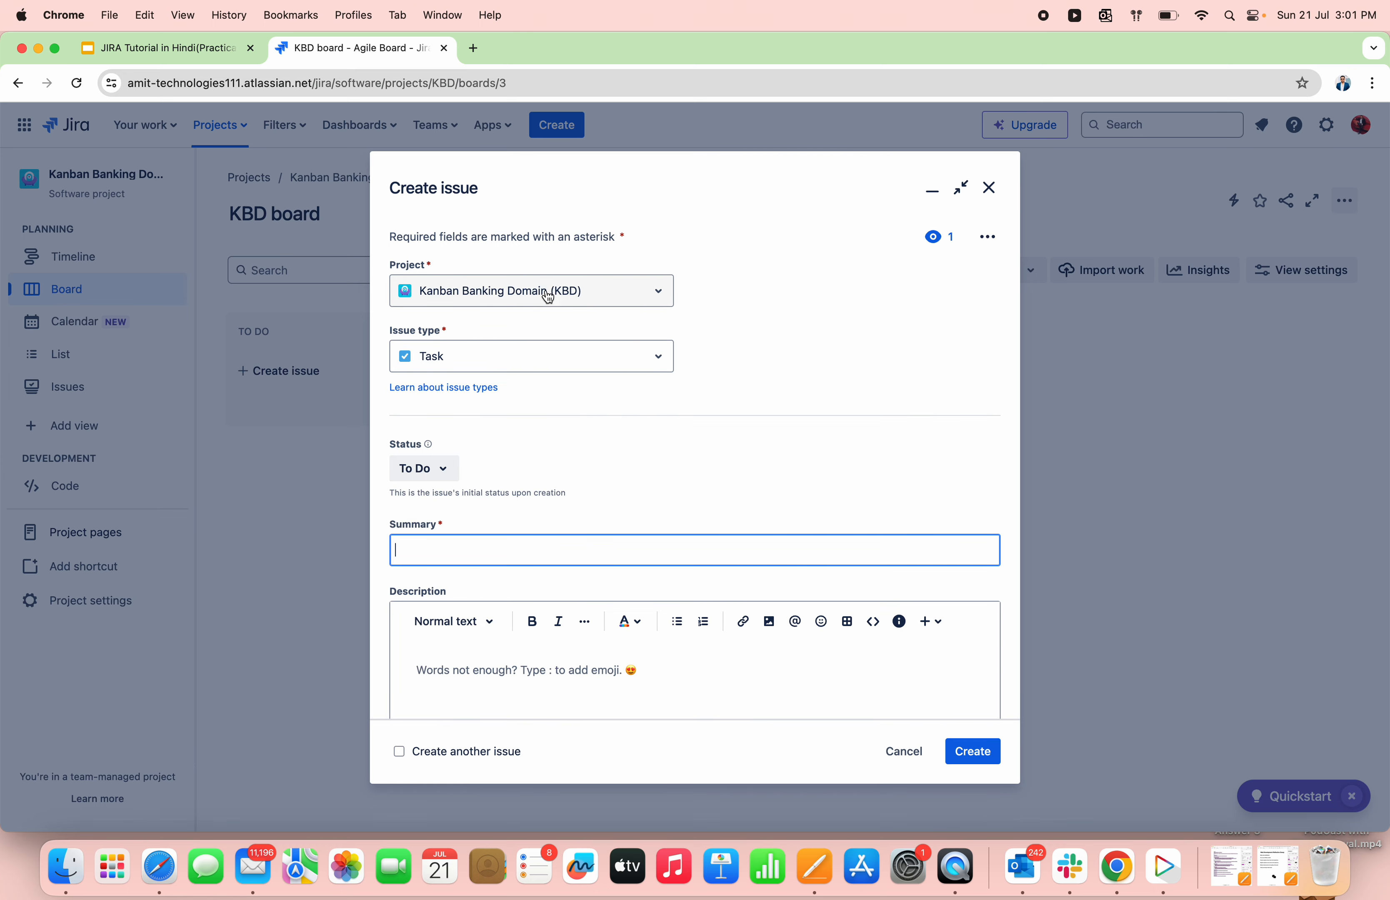
left_click(611, 360)
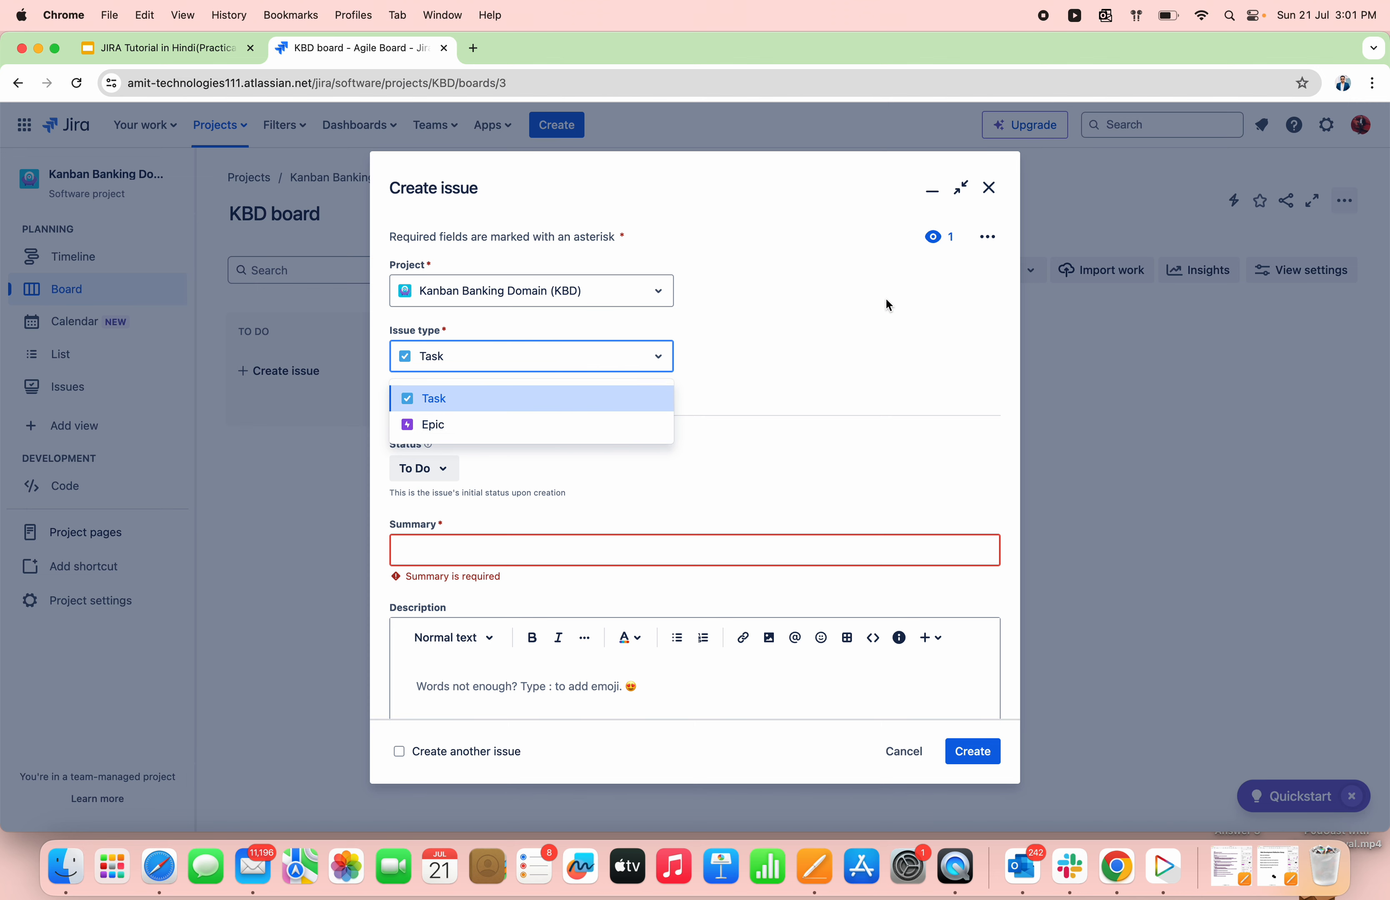
left_click(990, 189)
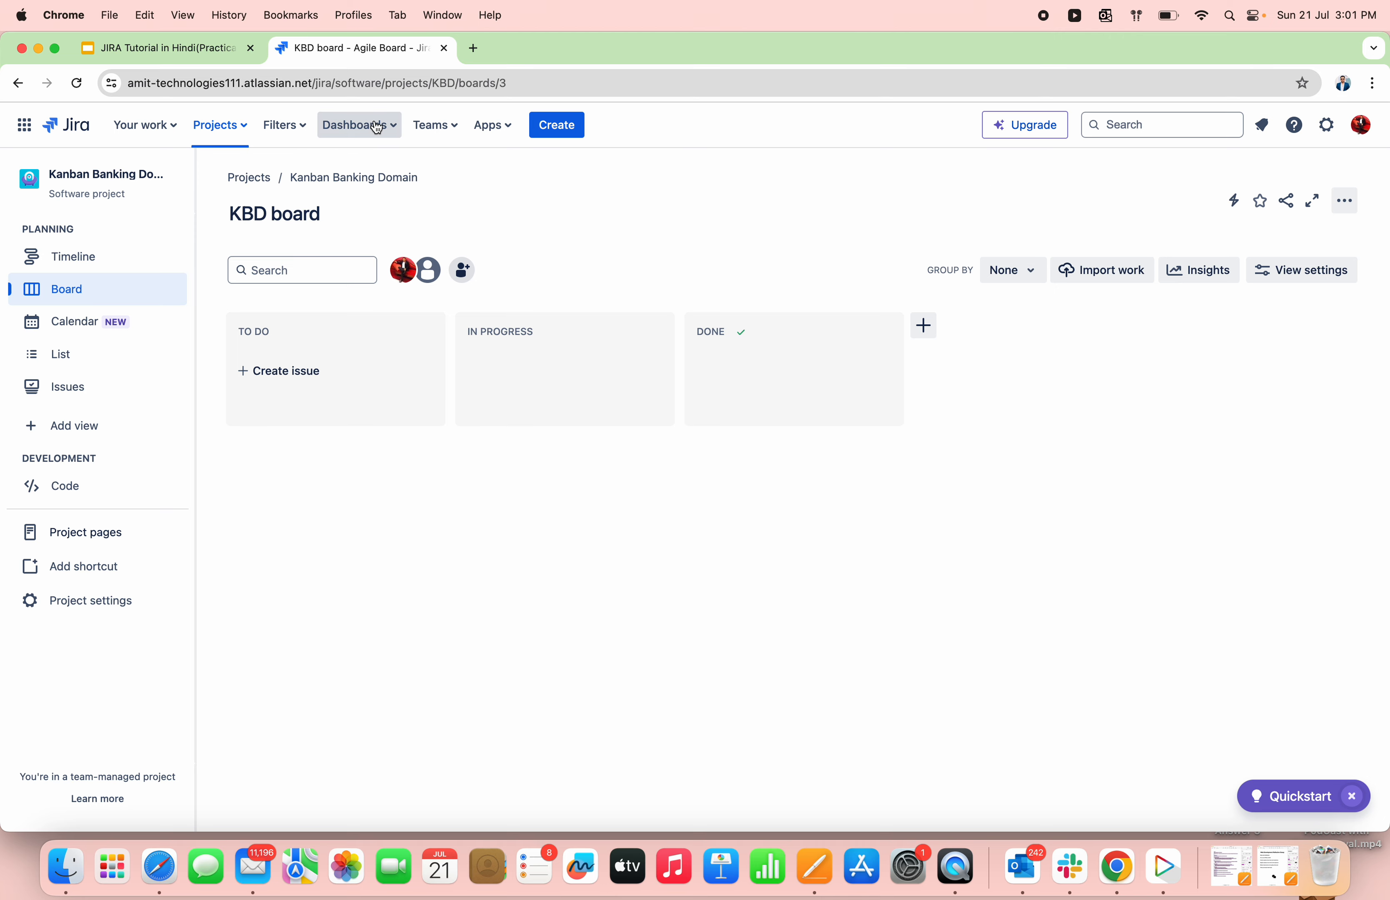
Start another new project from the Scrum software development template and choose the team-managed project type.
left_click(218, 126)
left_click(257, 446)
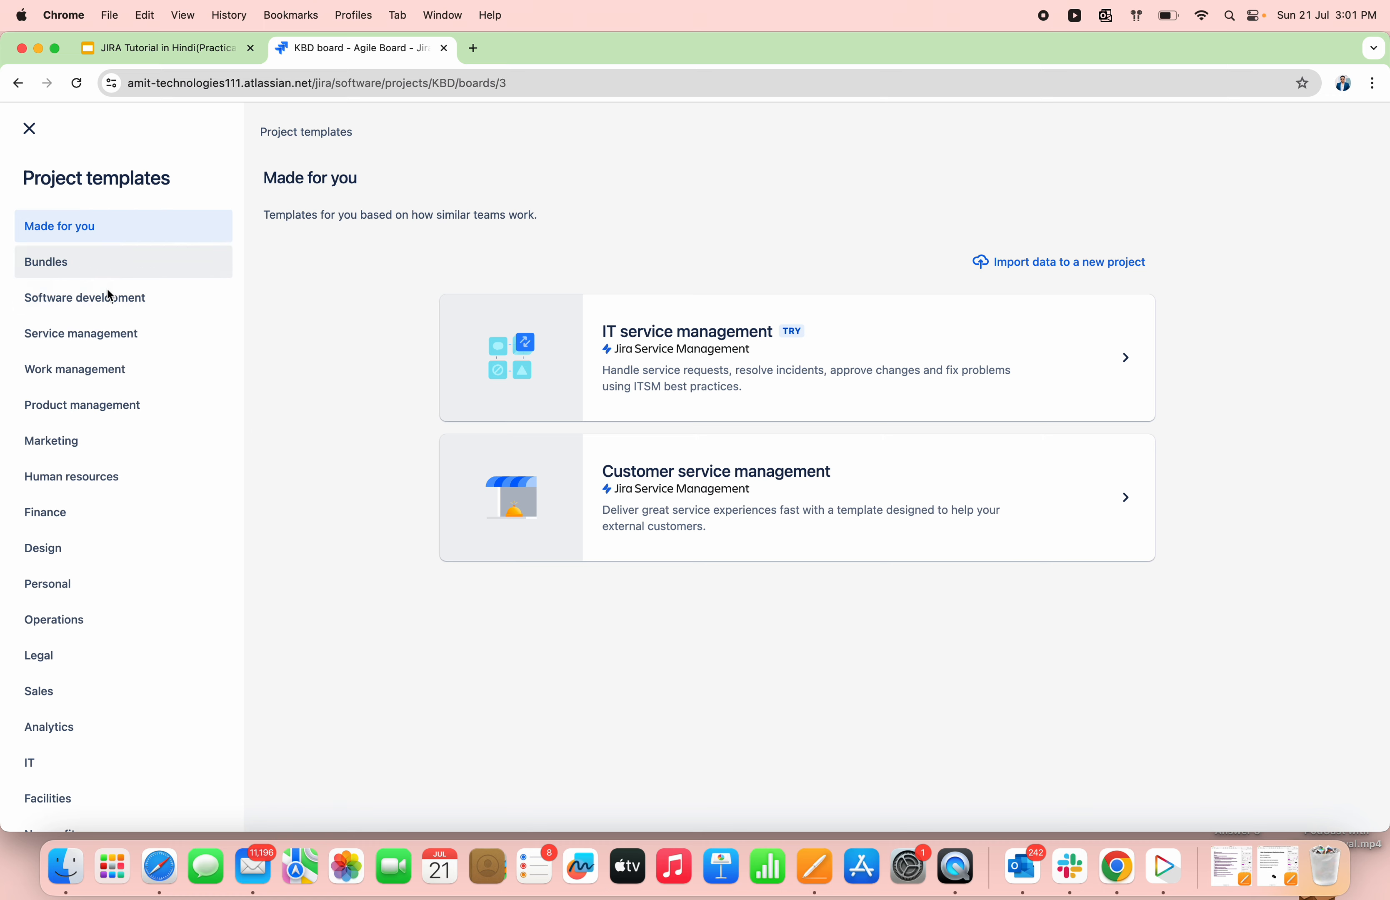
left_click(107, 294)
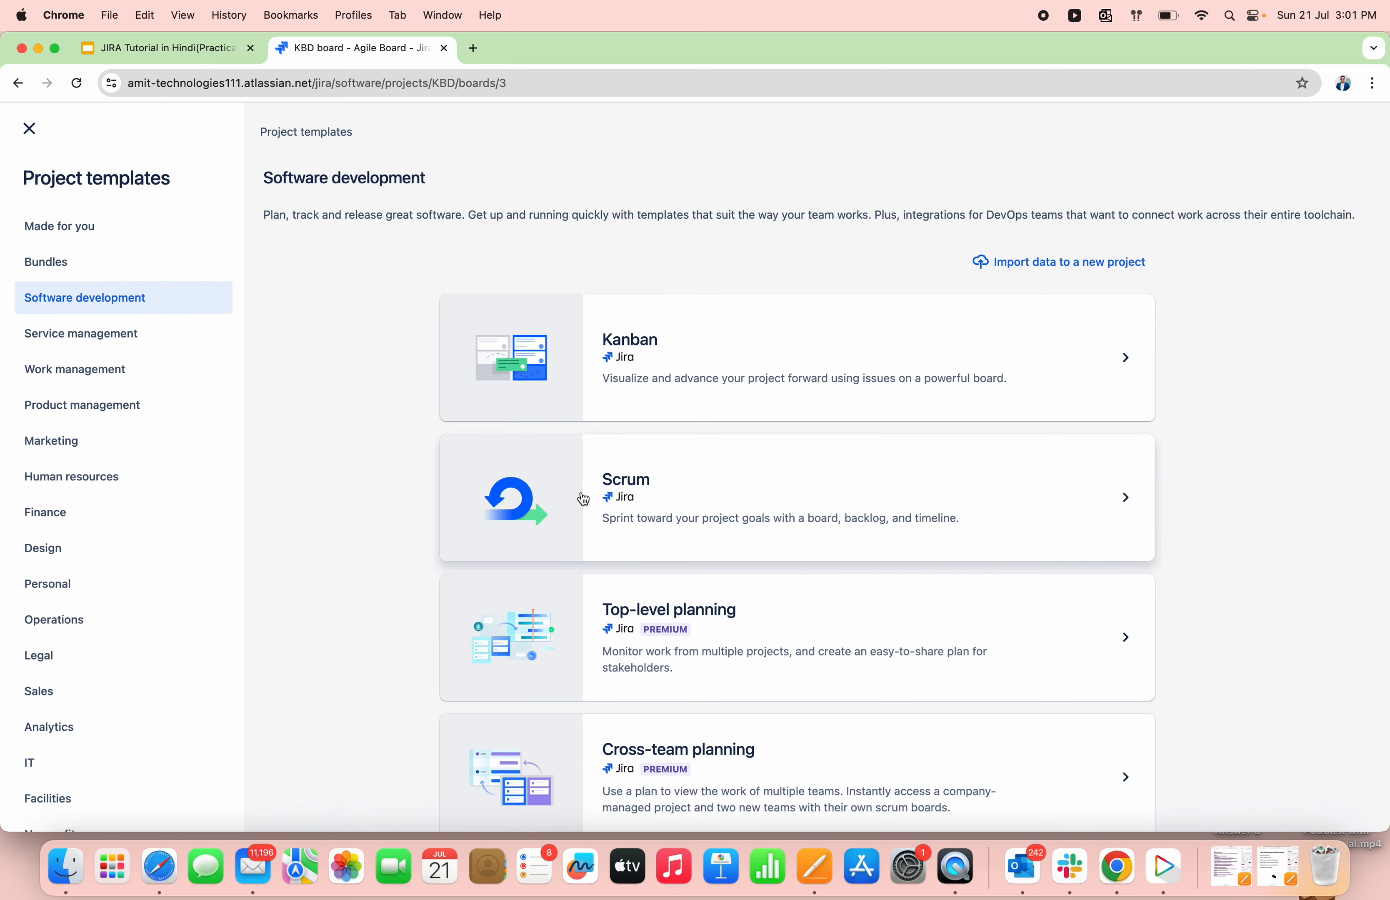
scroll(678, 503, "down", 3)
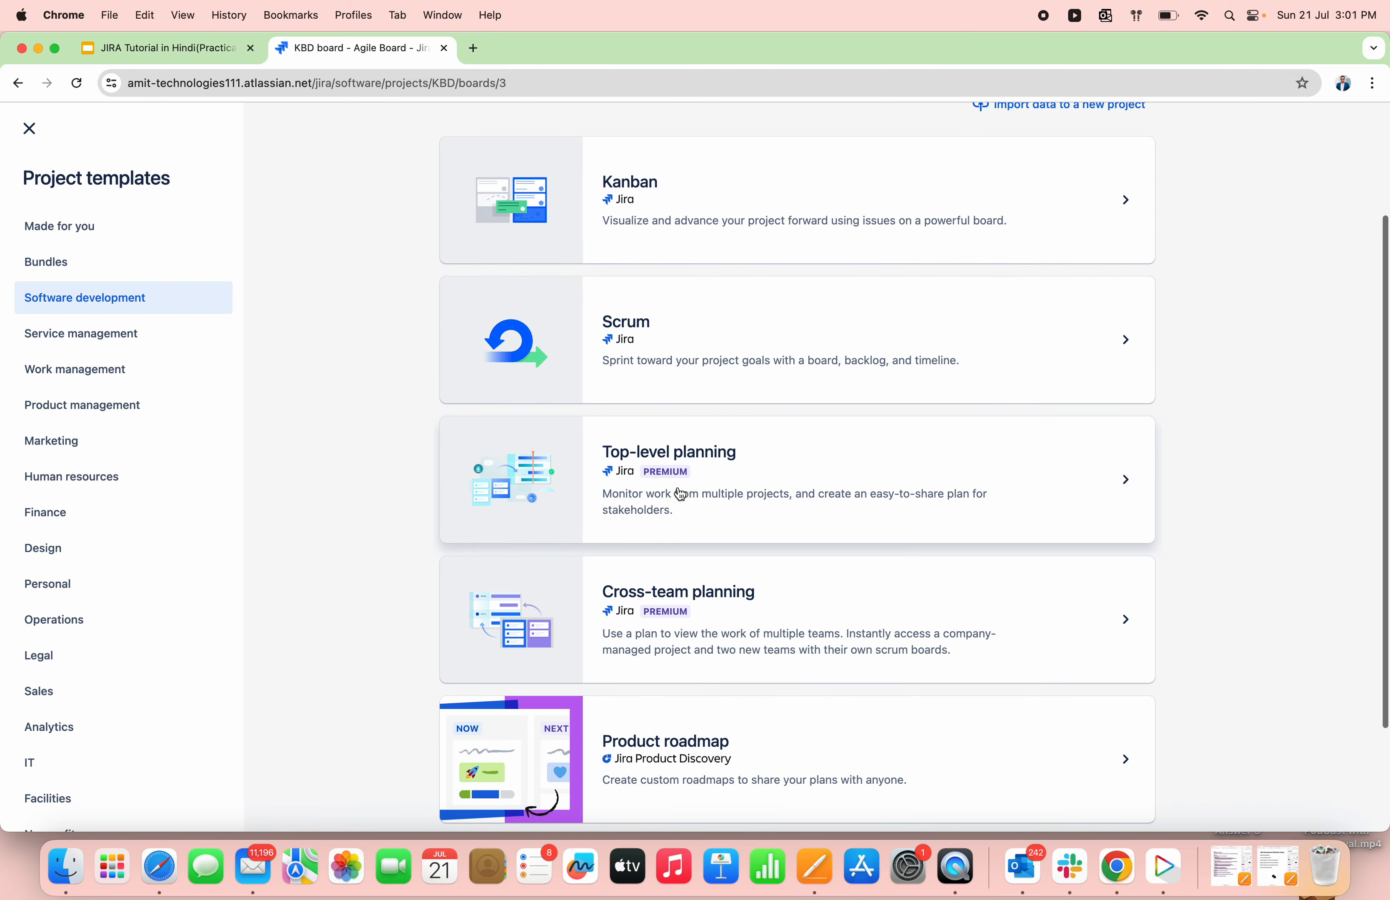
left_click(666, 360)
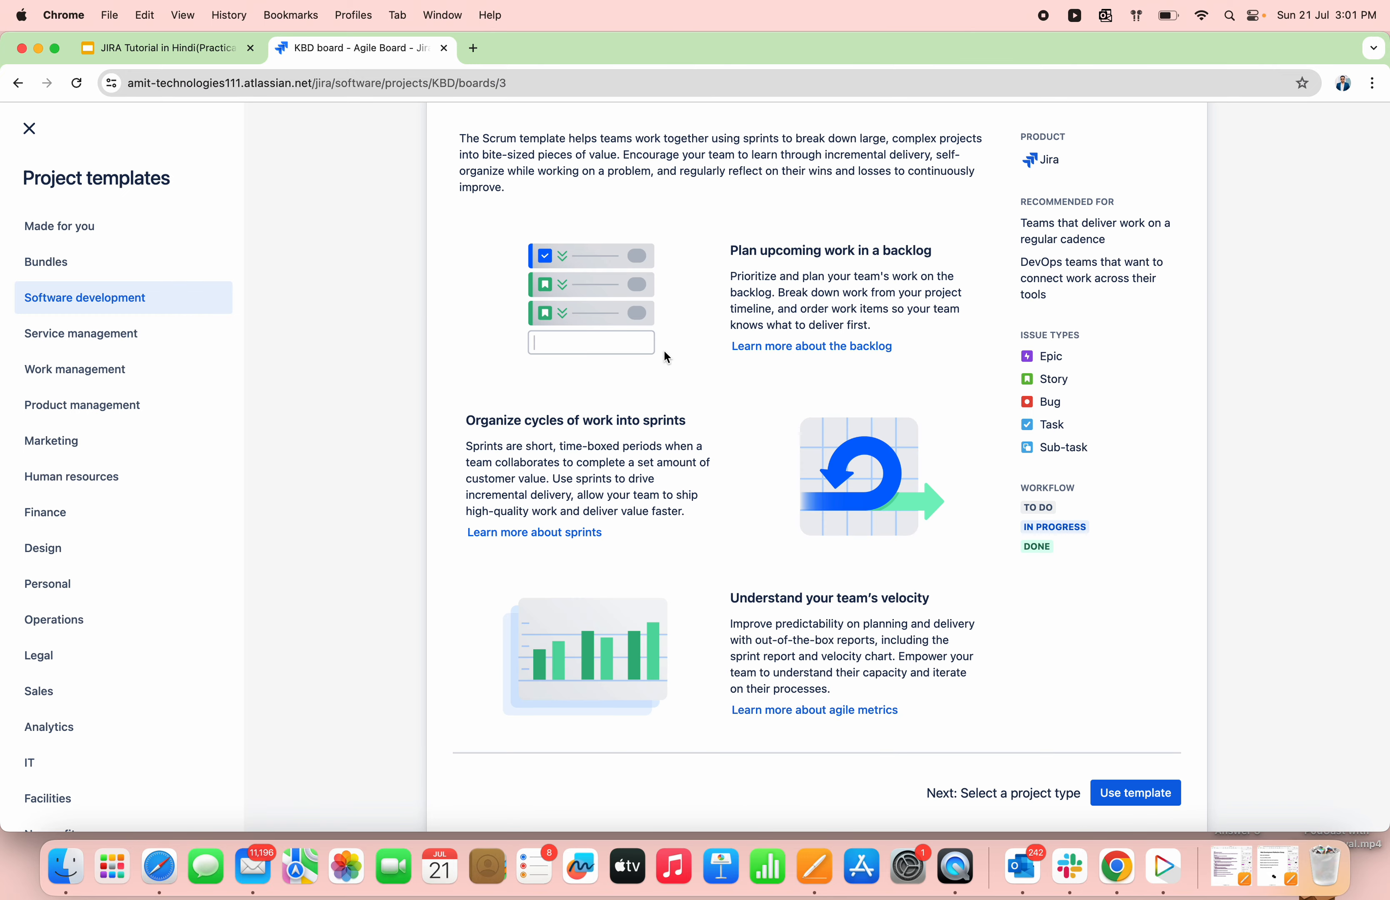
left_click(1136, 793)
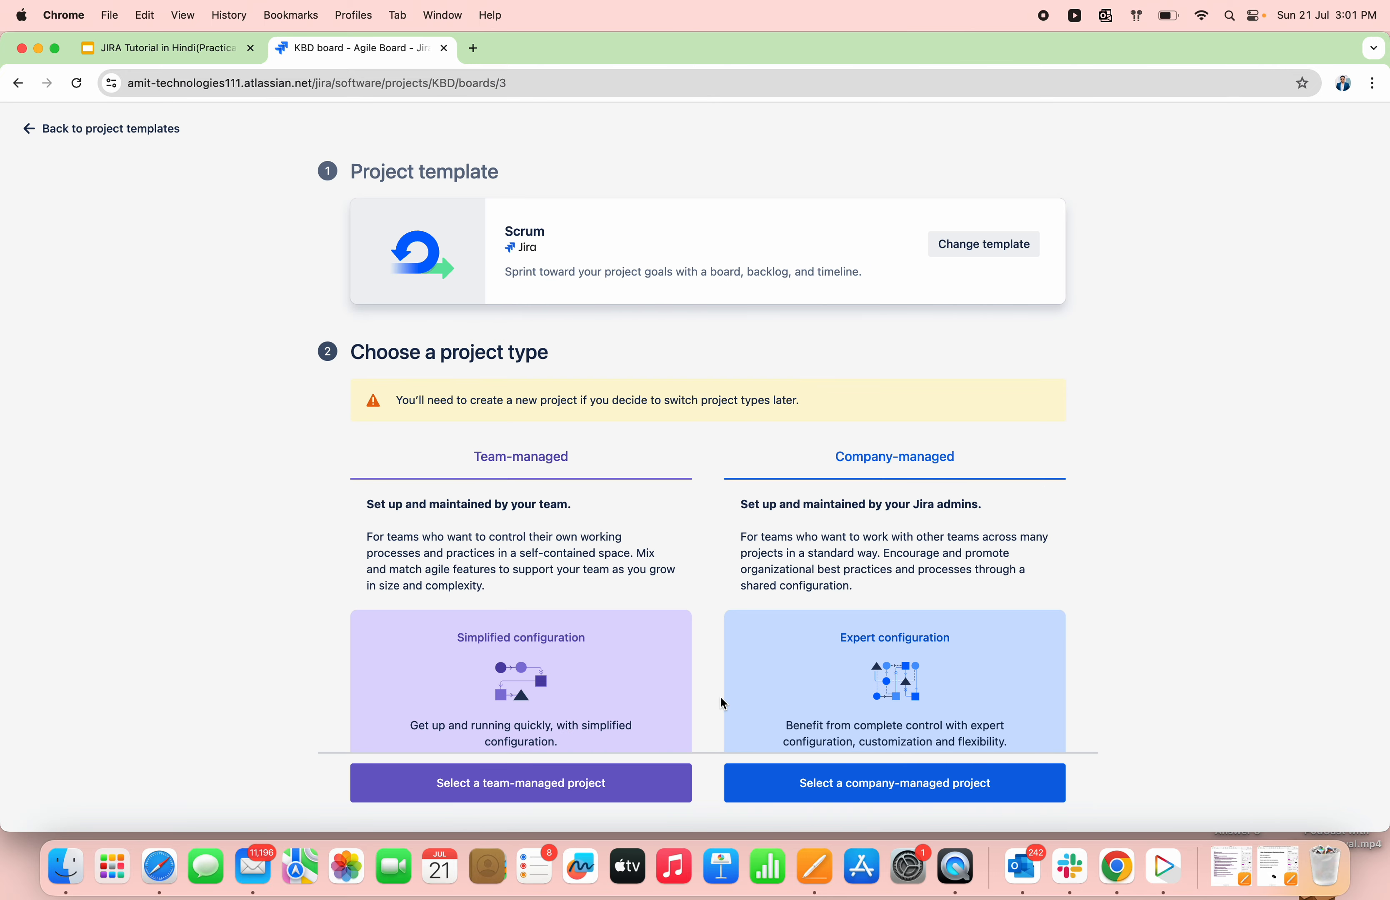
left_click(543, 777)
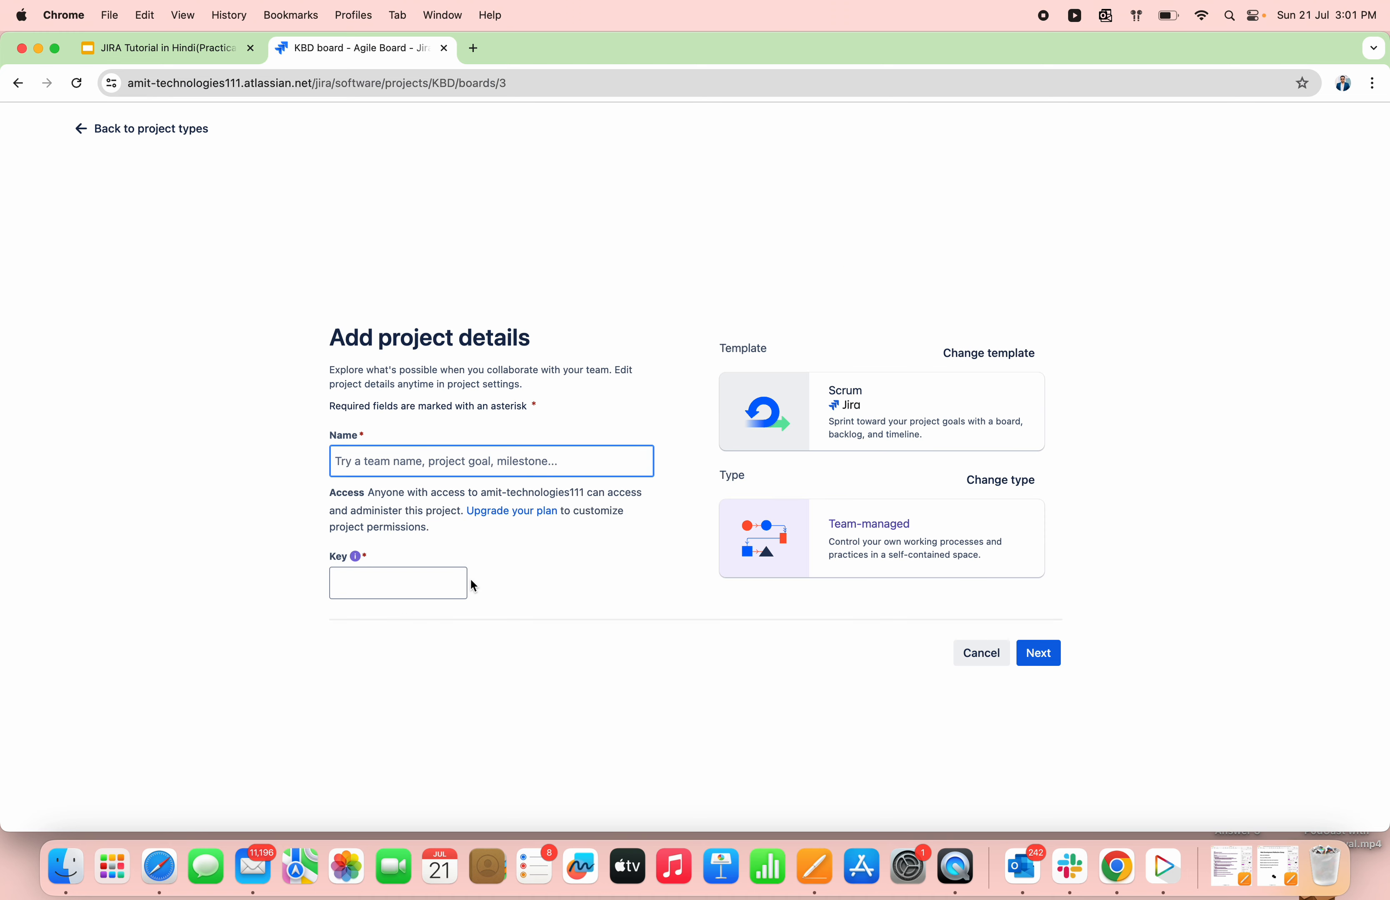
Name the Scrum project "Scrum Banking Project" and create it with the suggested key.
left_click(454, 453)
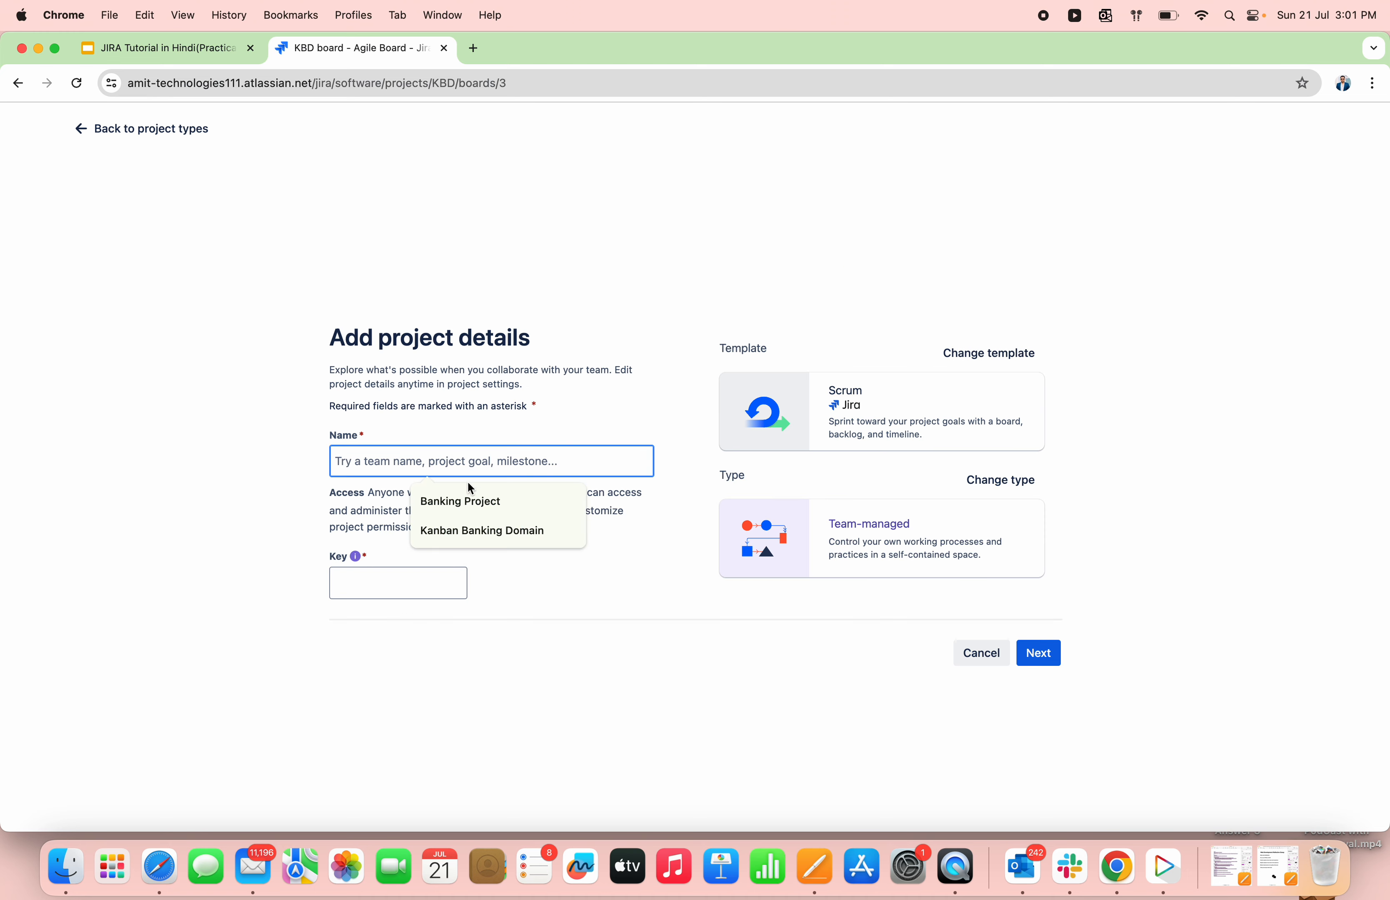
left_click(472, 501)
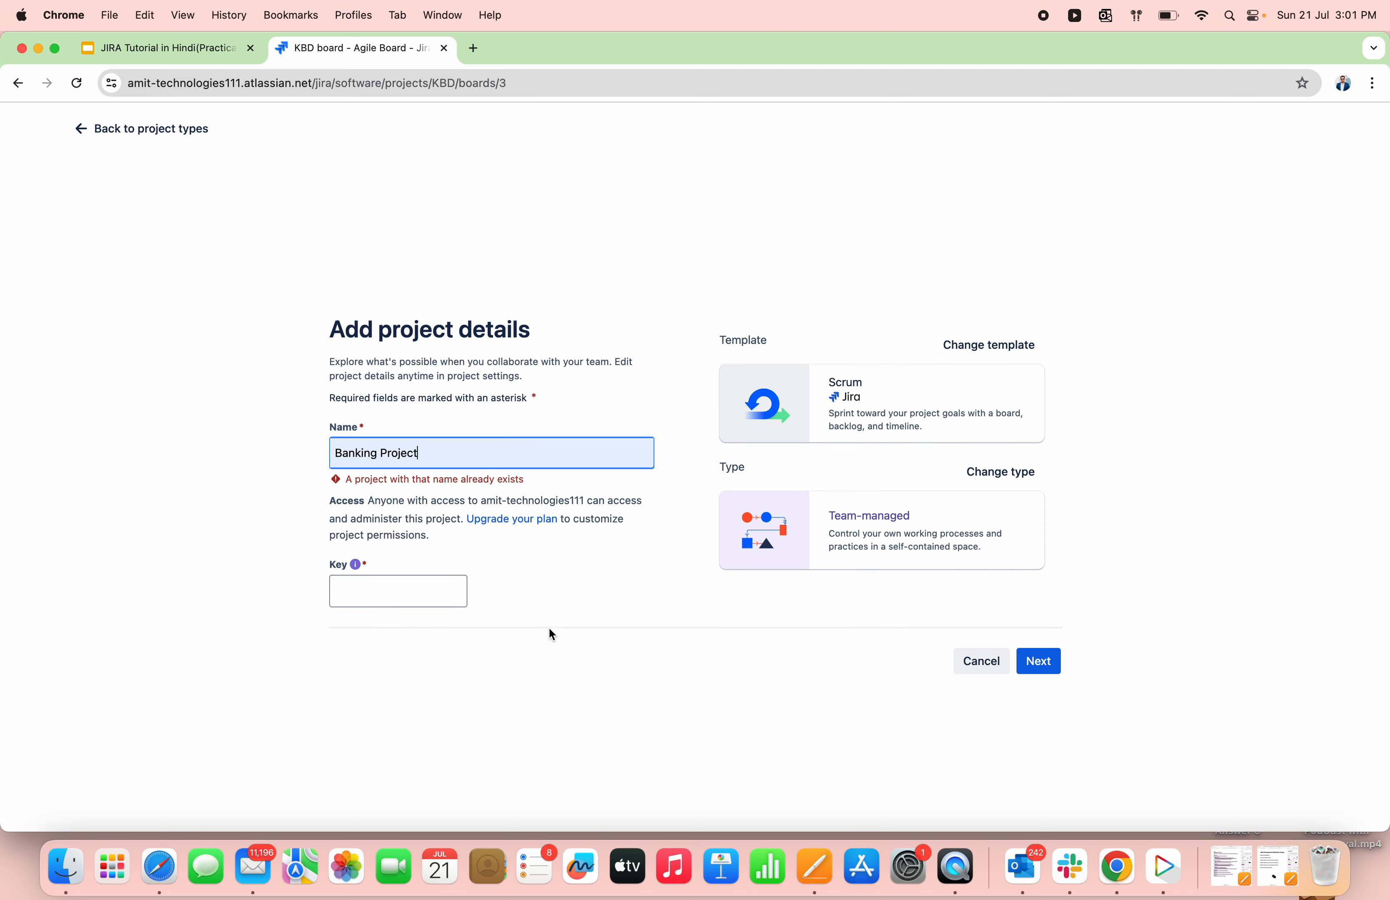
left_click(338, 452)
type("Scrum")
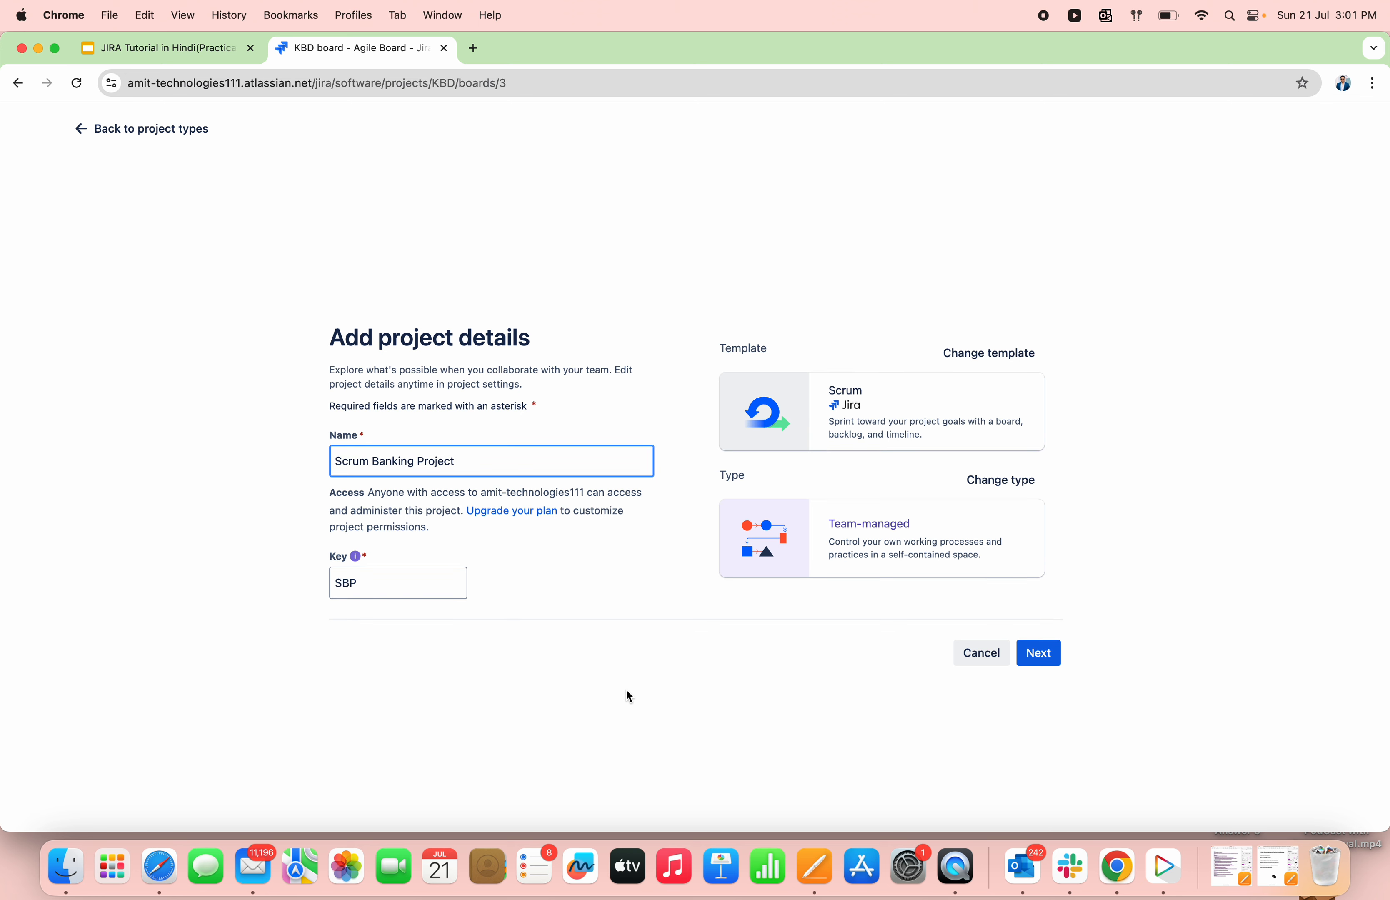
left_click(634, 693)
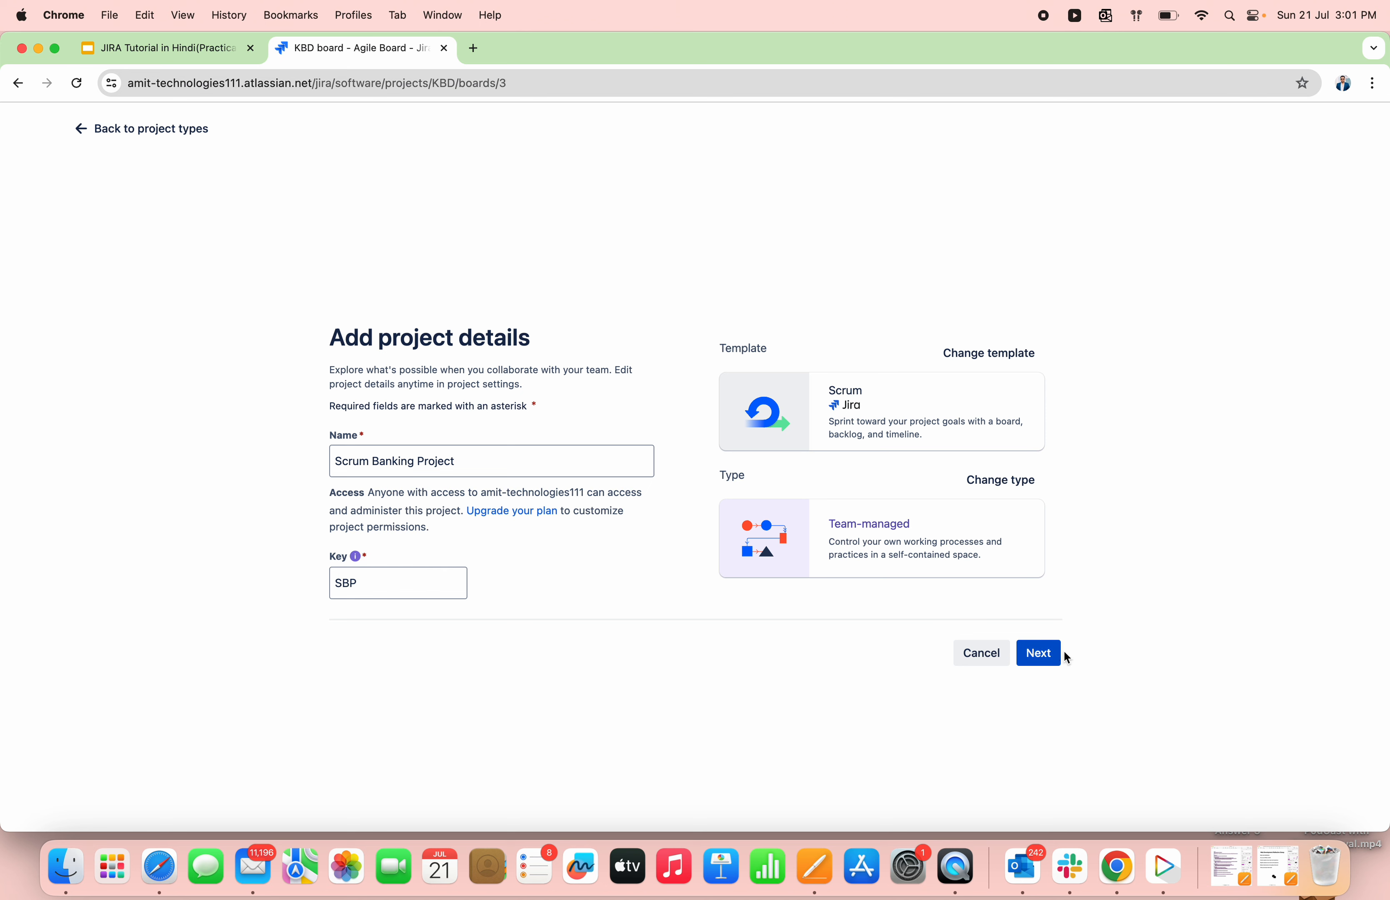
left_click(1049, 659)
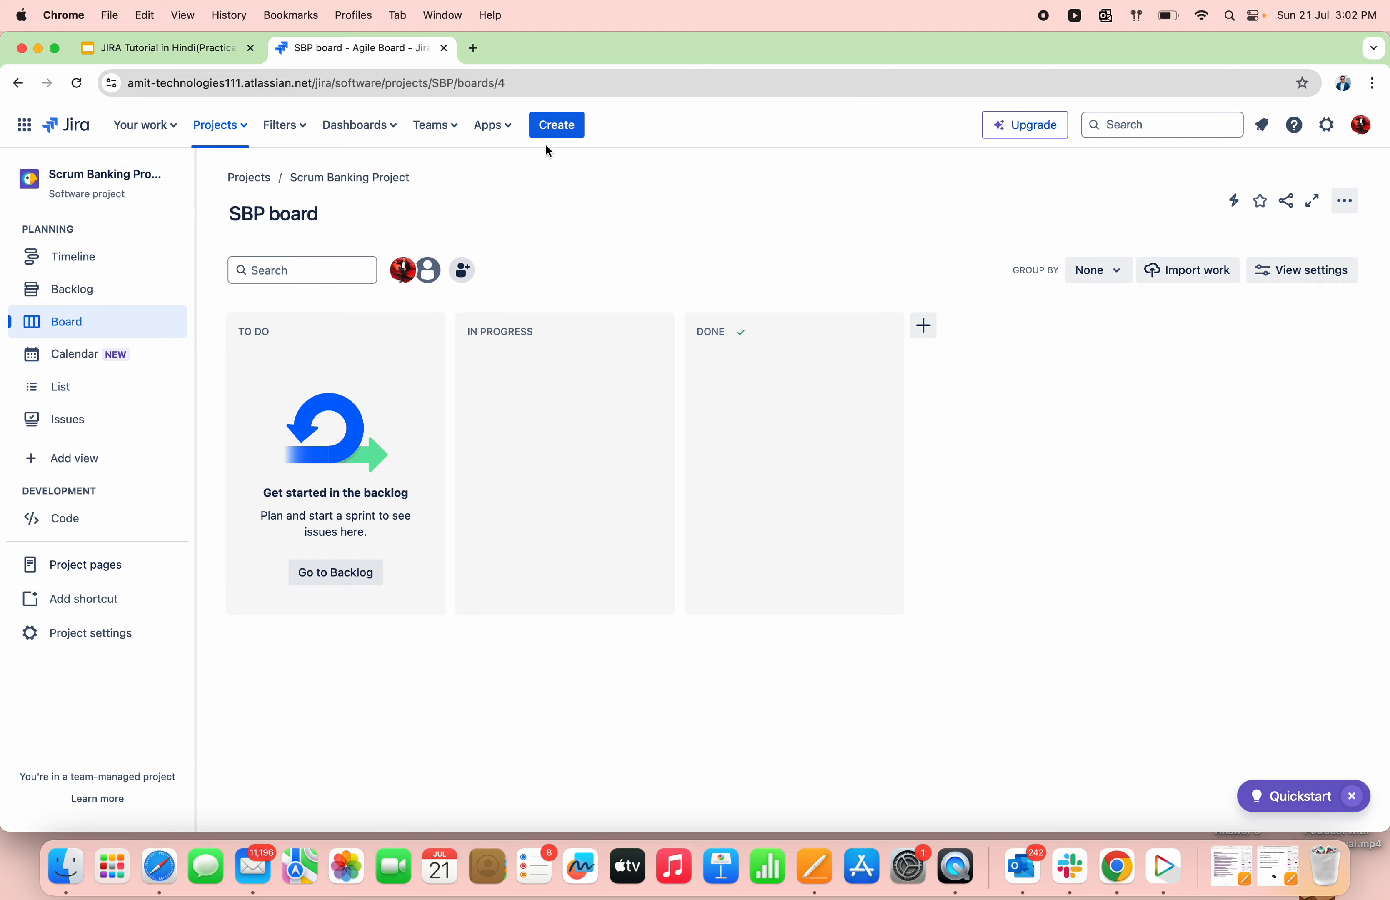
Begin a new issue in the Scrum Banking Project and set its issue type to Epic.
left_click(556, 136)
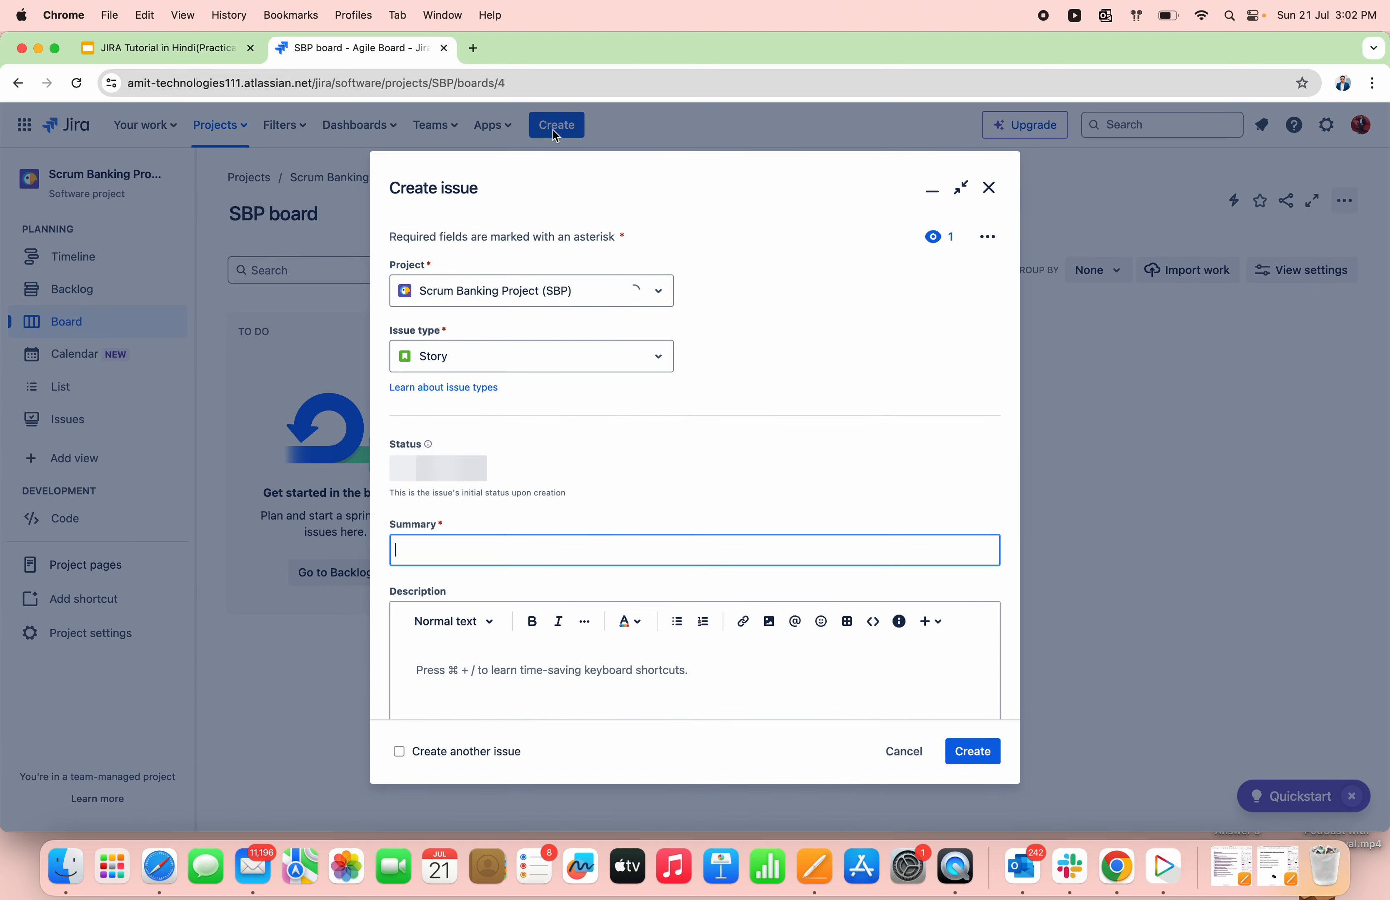
left_click(605, 353)
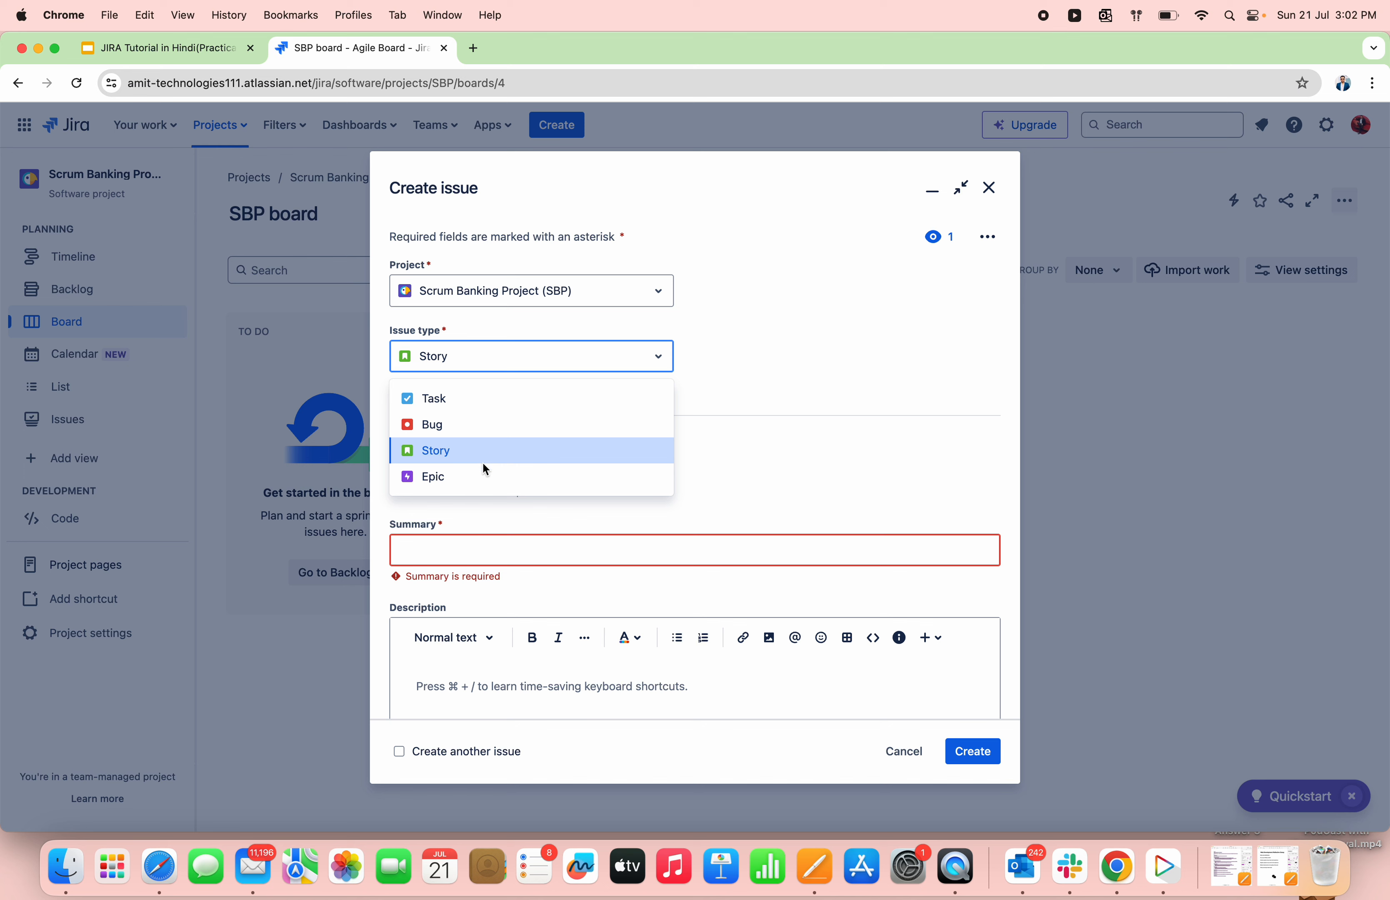
left_click(468, 479)
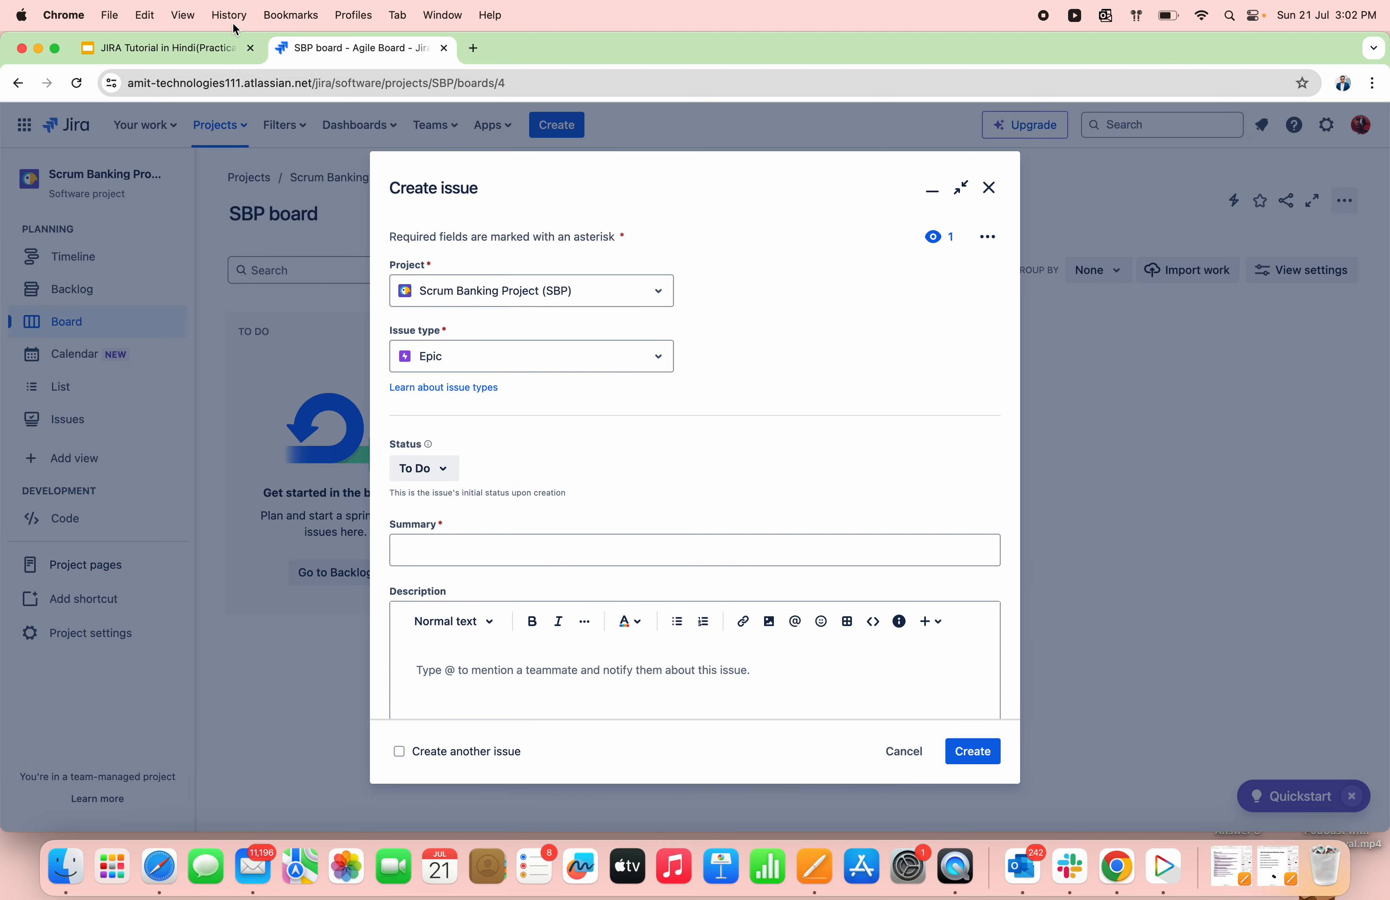
Copy the epic title "Create Intrabank Fund Transfer" from the use-case slide into the new epic's summary in Jira.
left_click(193, 47)
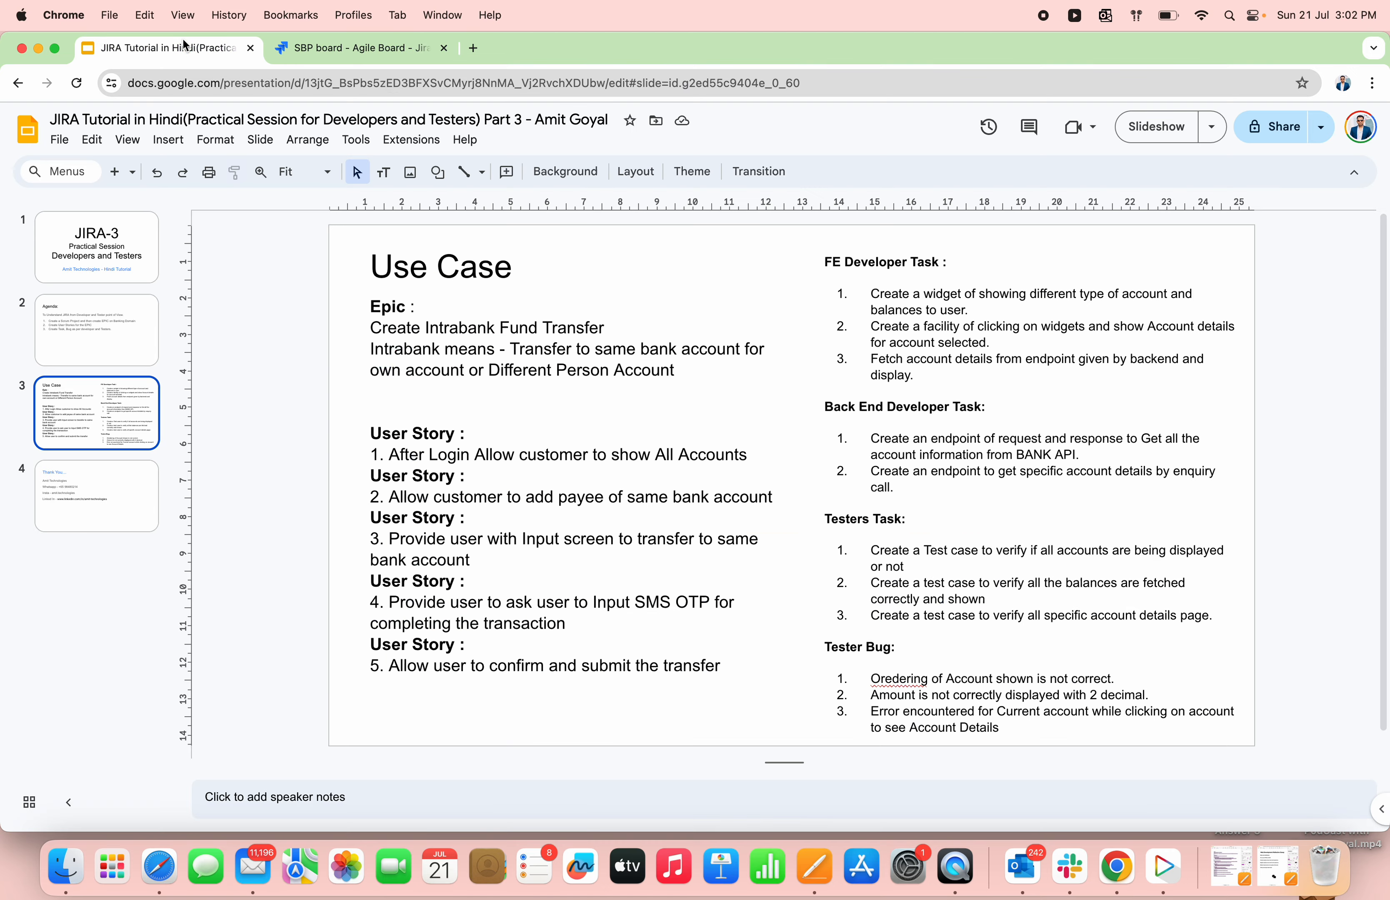
triple_click(395, 326)
key("super+c")
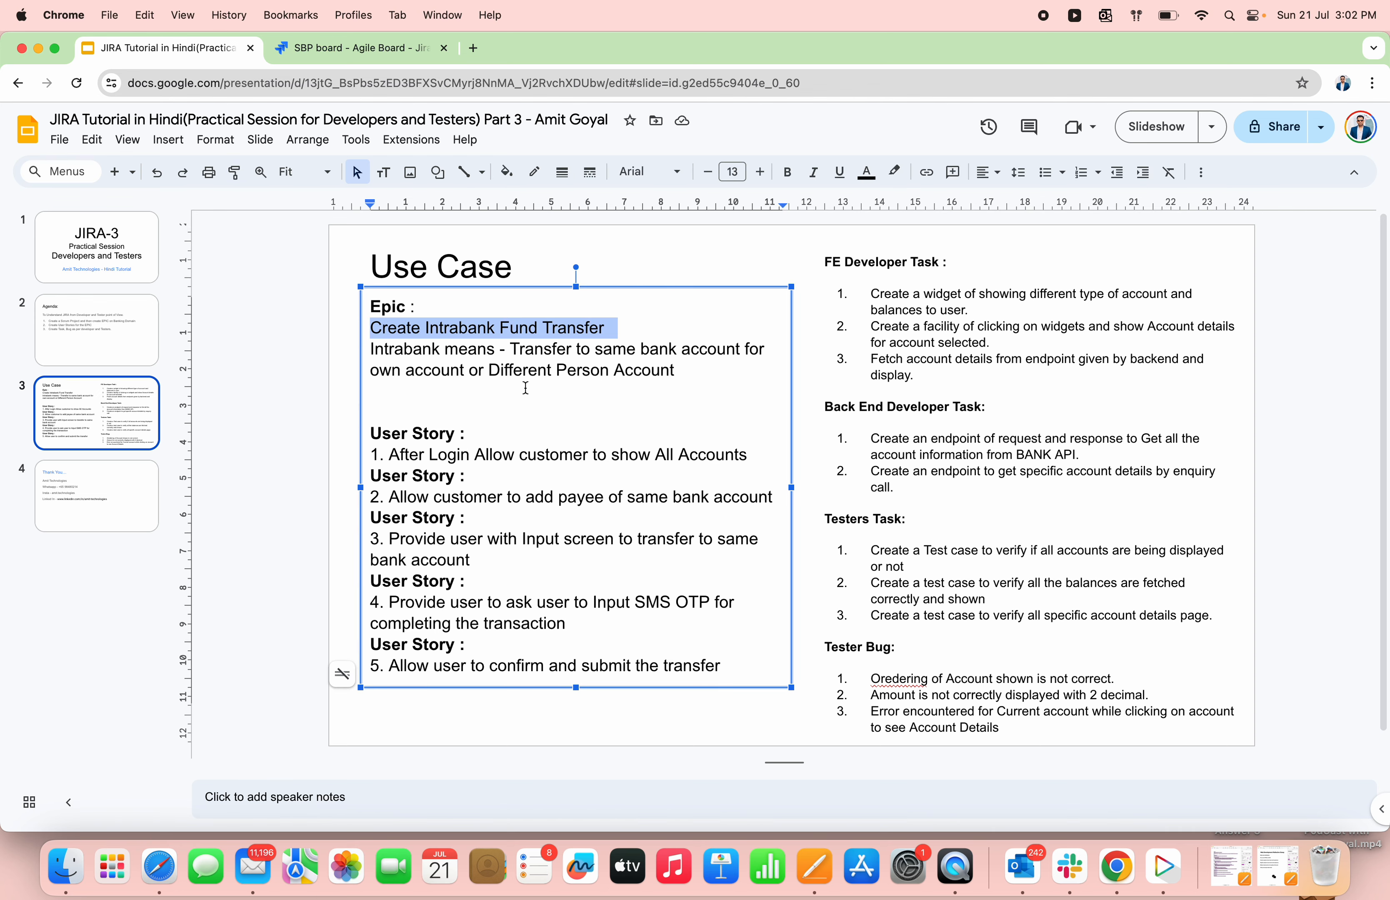
left_click(391, 50)
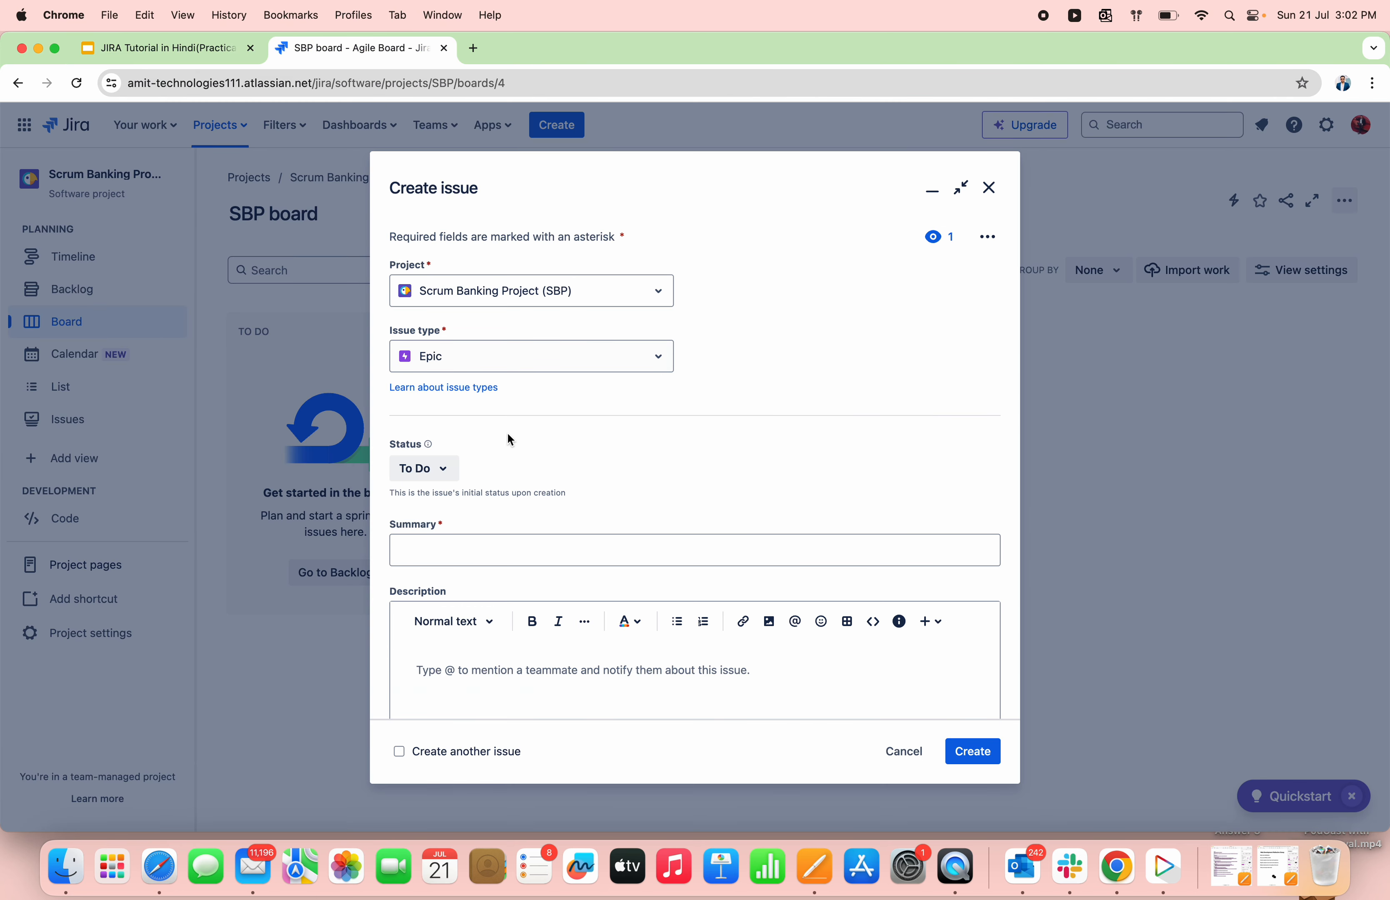
left_click(495, 536)
key("super+v")
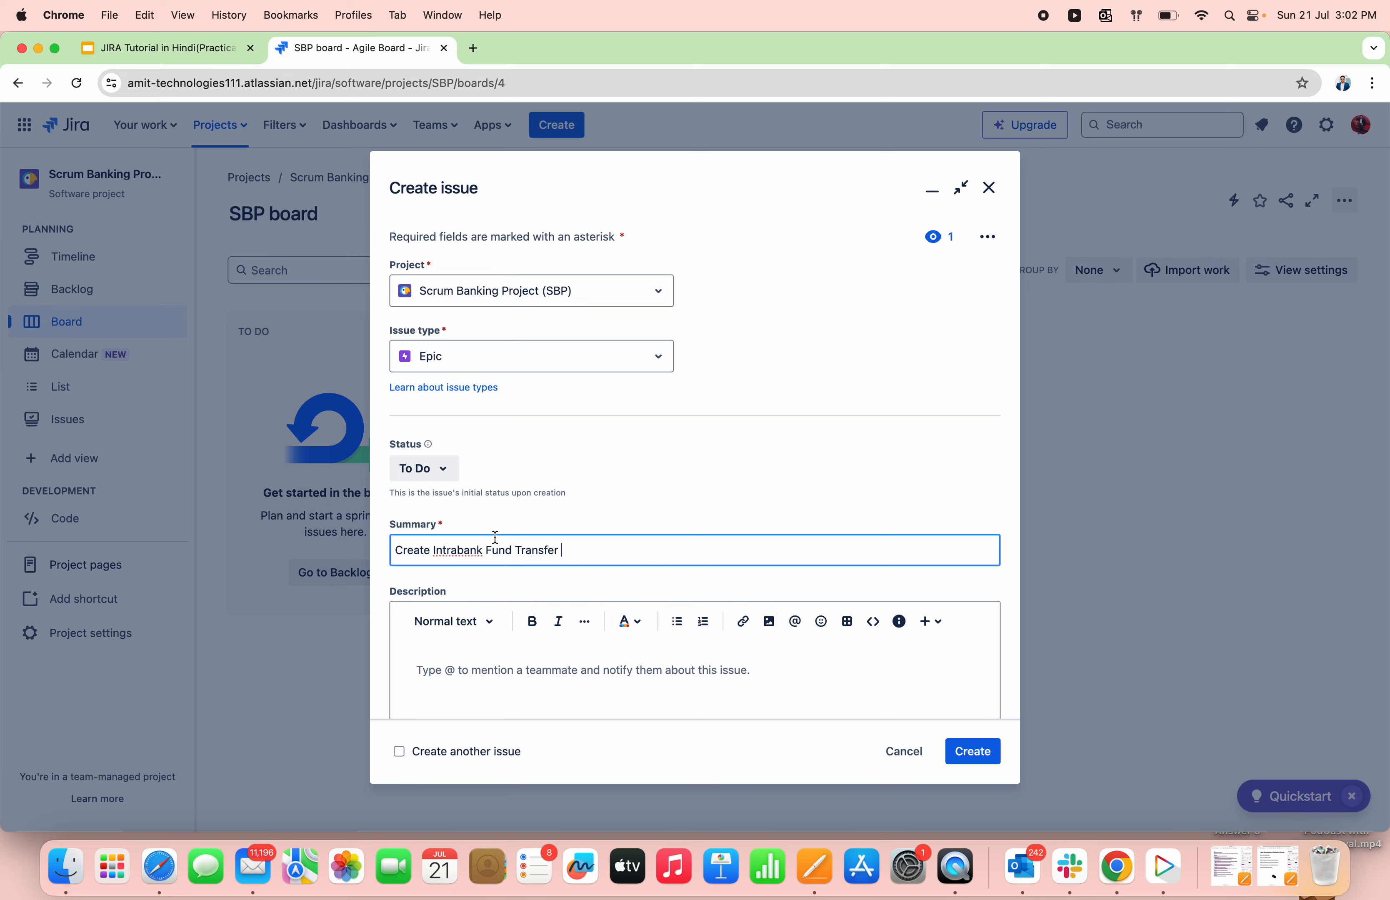
Copy the "Intrabank means - Transfer to same bank account for own account or Different Person Account" line from the slide into the epic's description.
scroll(497, 544, "down", 3)
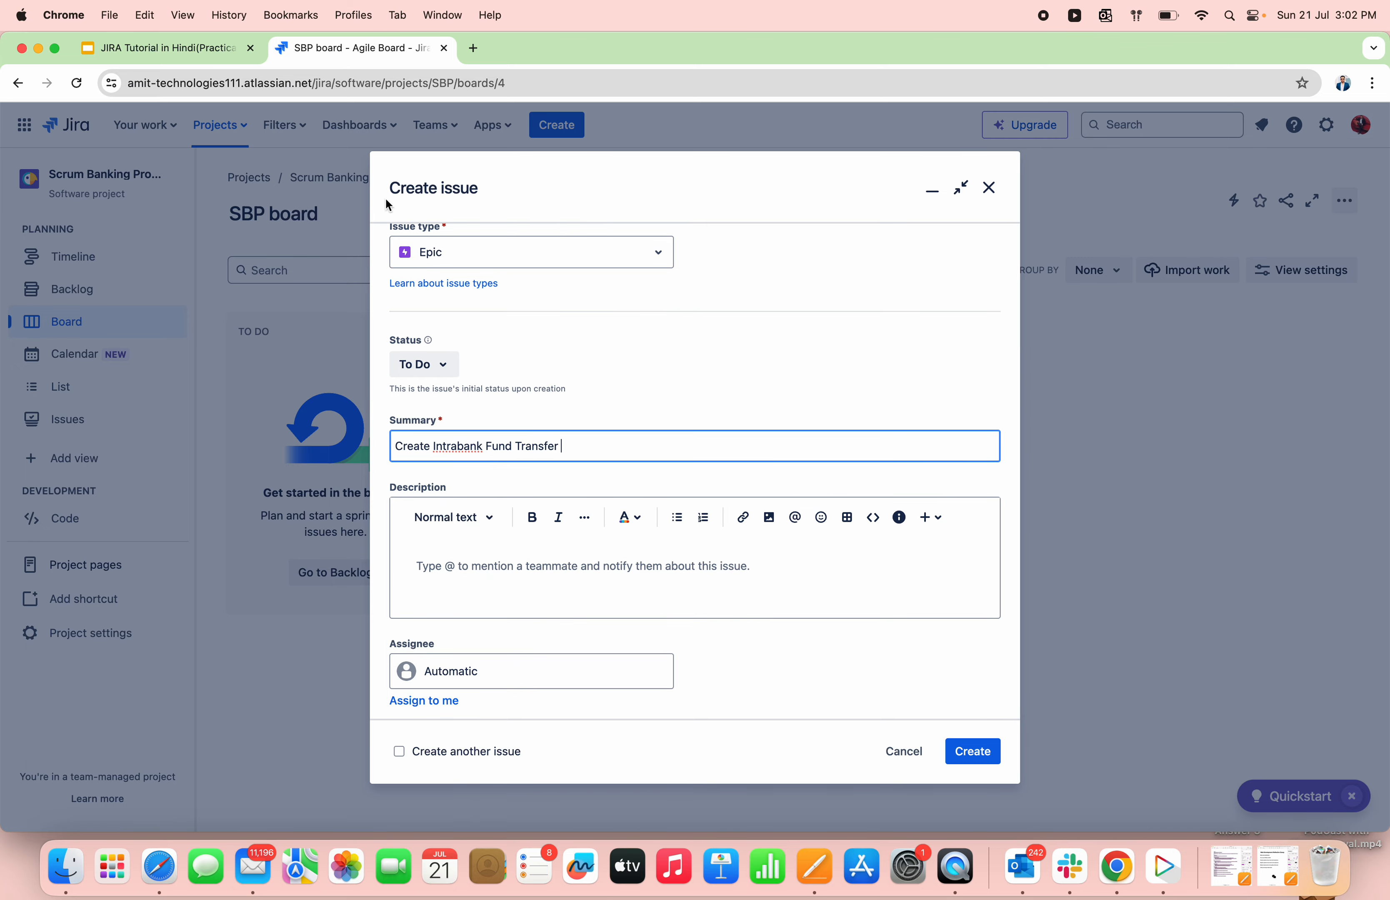
left_click(200, 49)
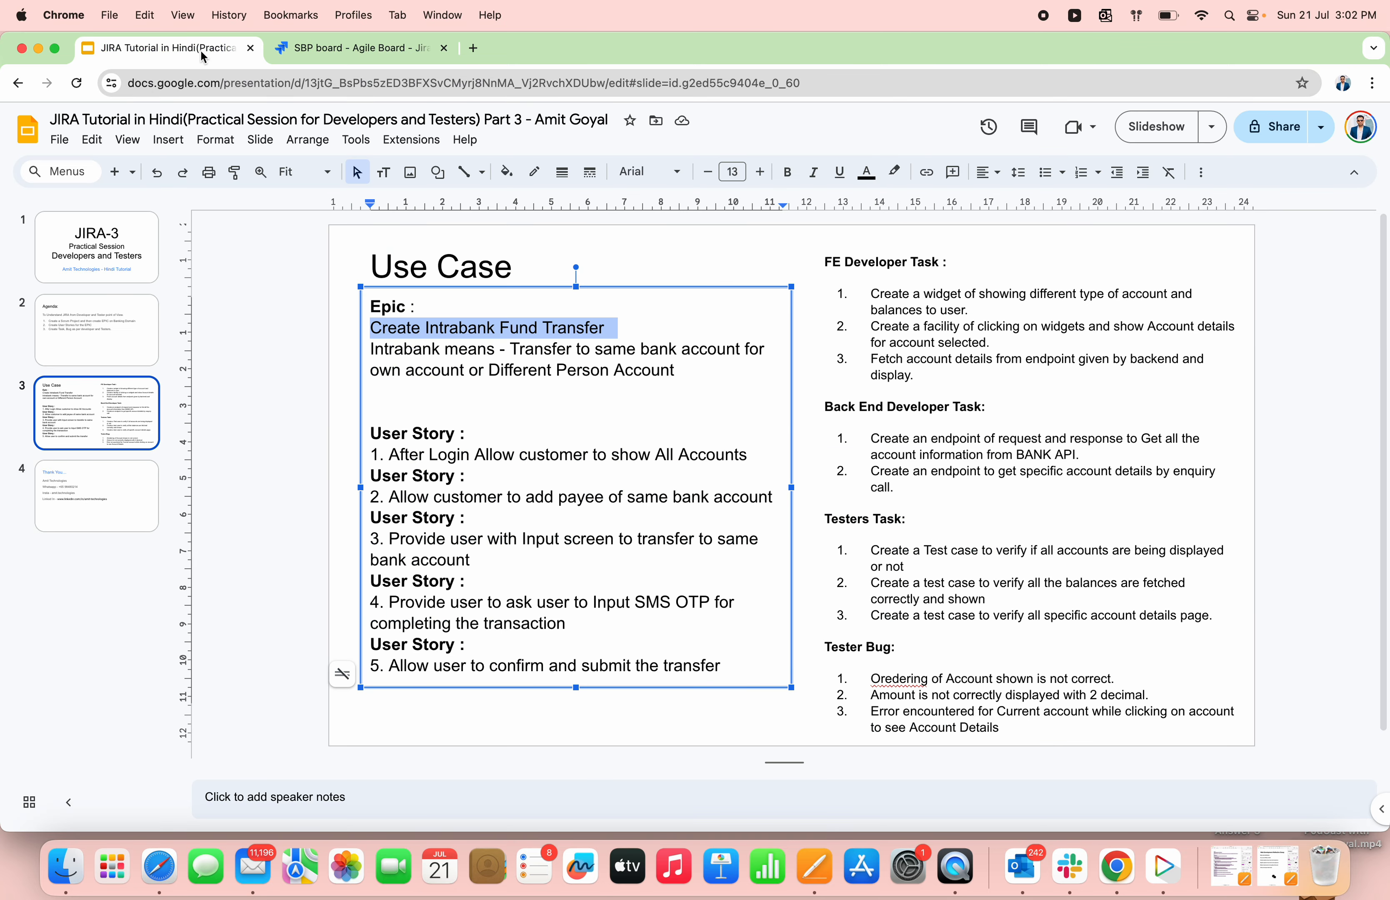
triple_click(412, 353)
key("super+c")
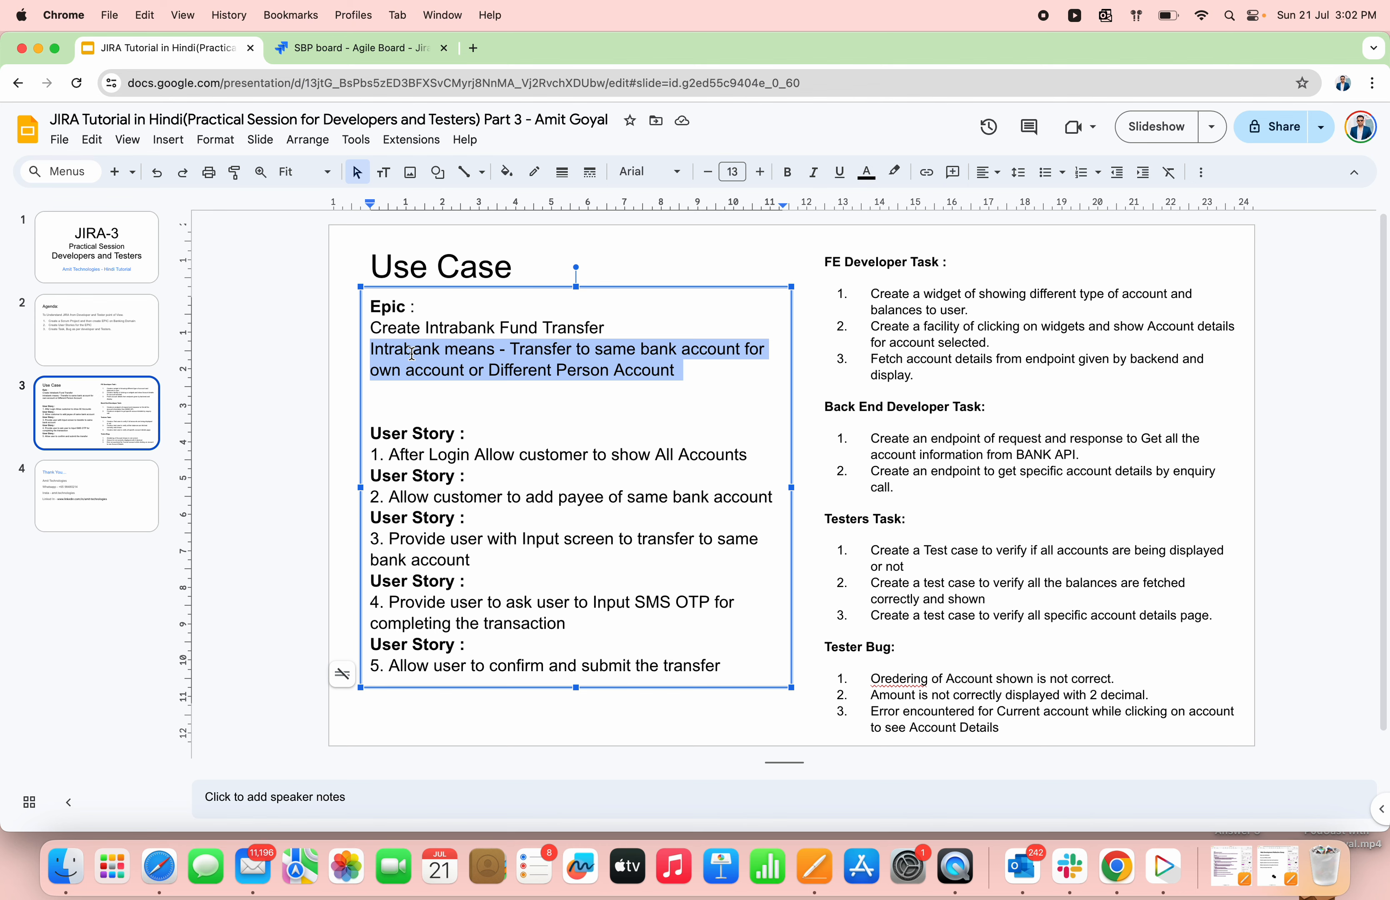
left_click(355, 46)
left_click(506, 573)
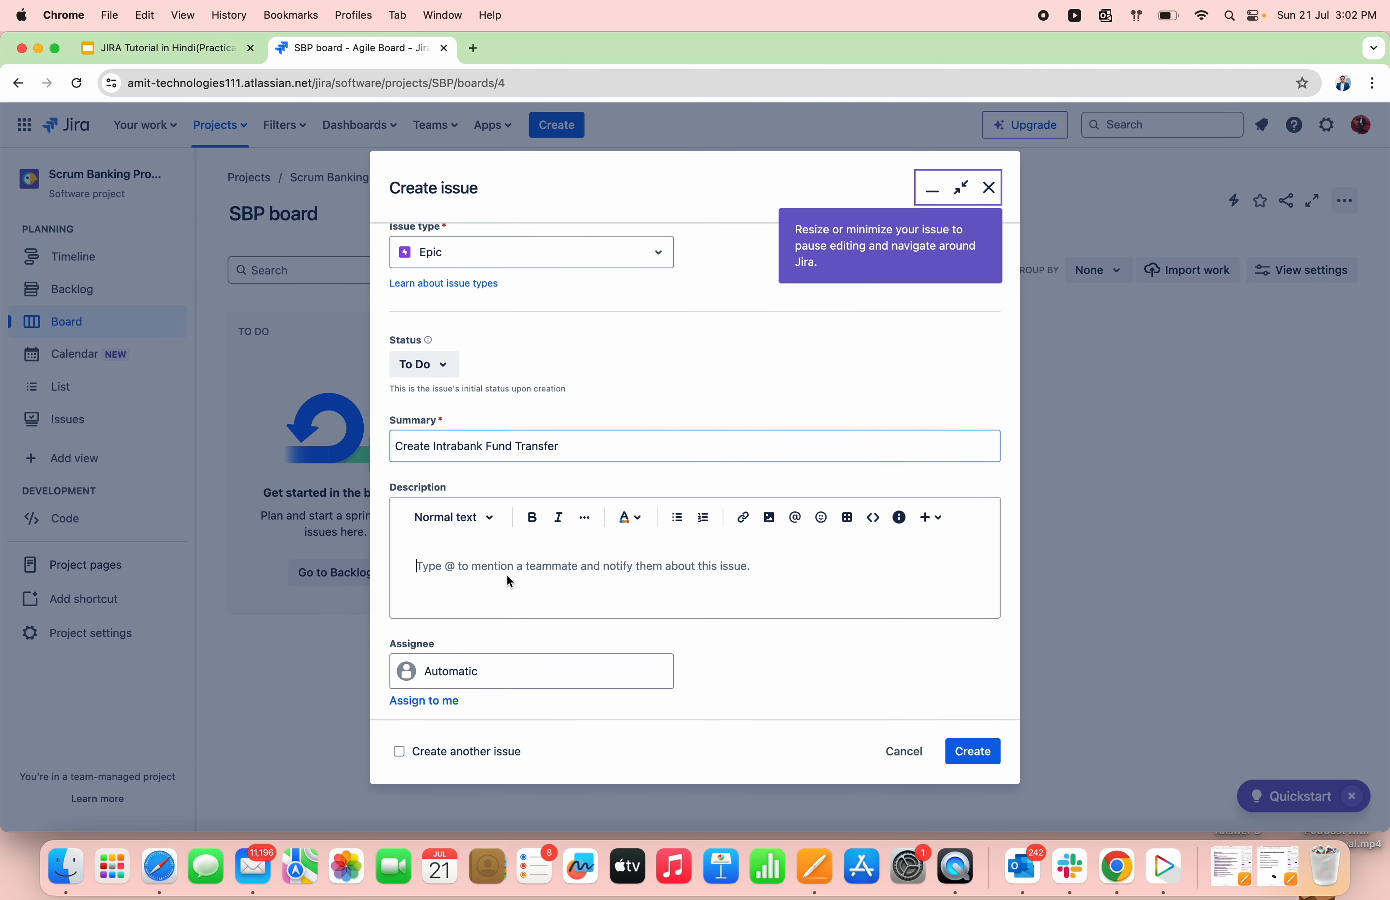
key("super+v")
scroll(507, 577, "down", 4)
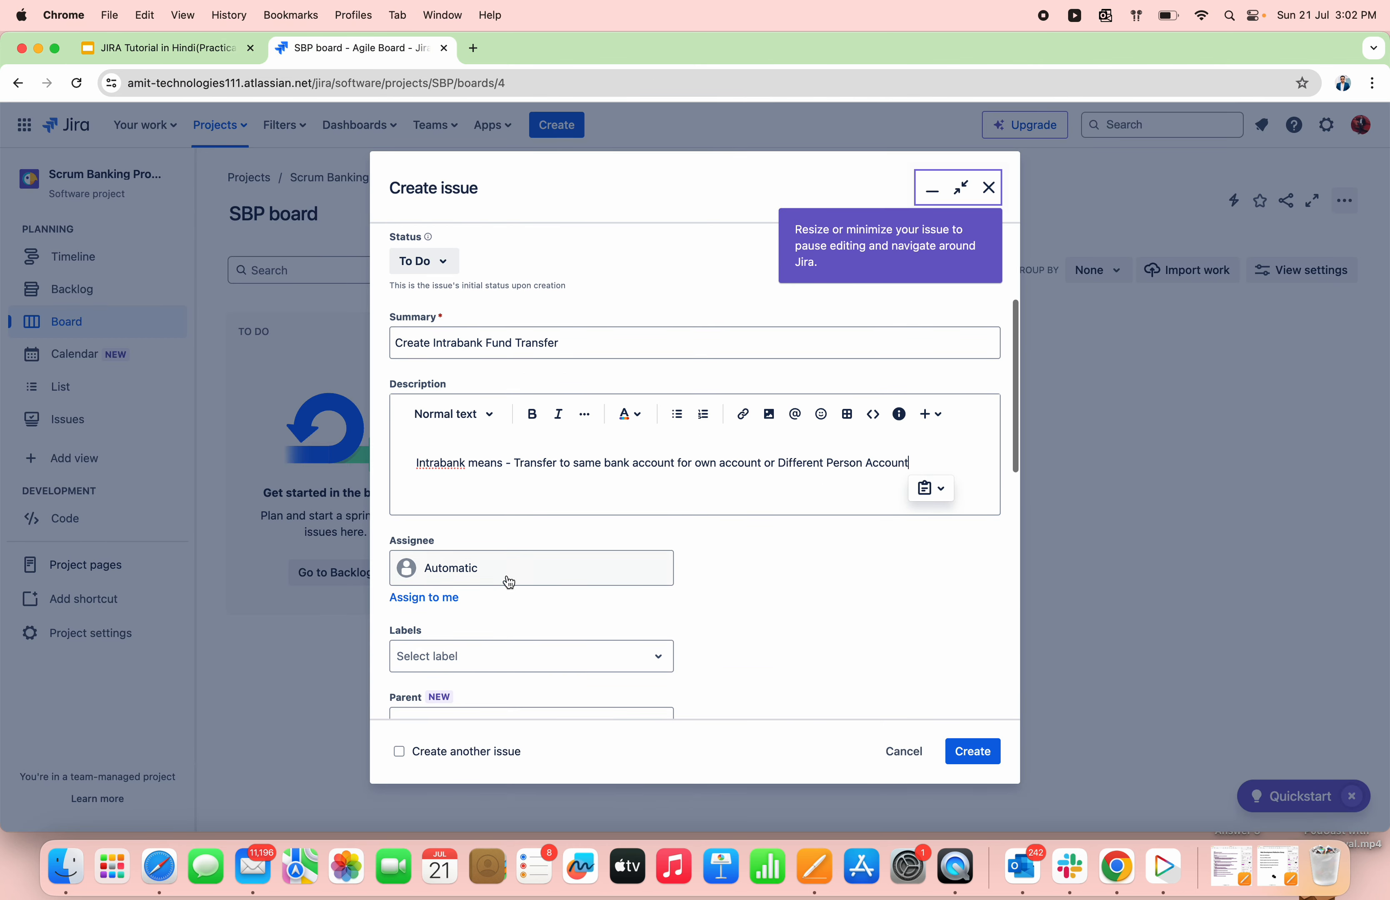
scroll(506, 573, "down", 2)
scroll(506, 573, "up", 10)
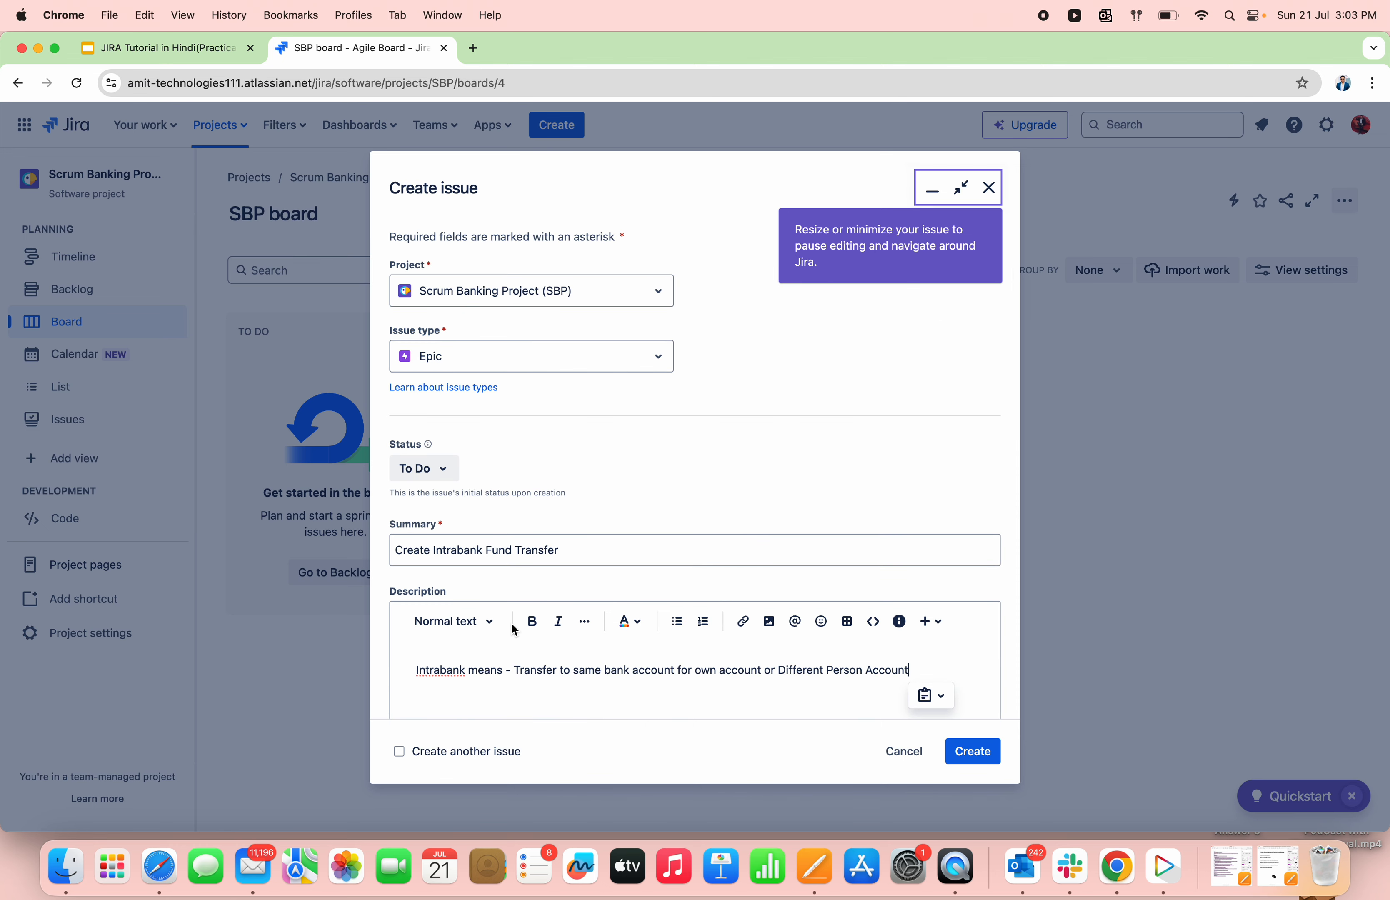
Add "Product Owner / Scrum Master" after the Epic heading on the use-case slide in Google Slides.
left_click(176, 49)
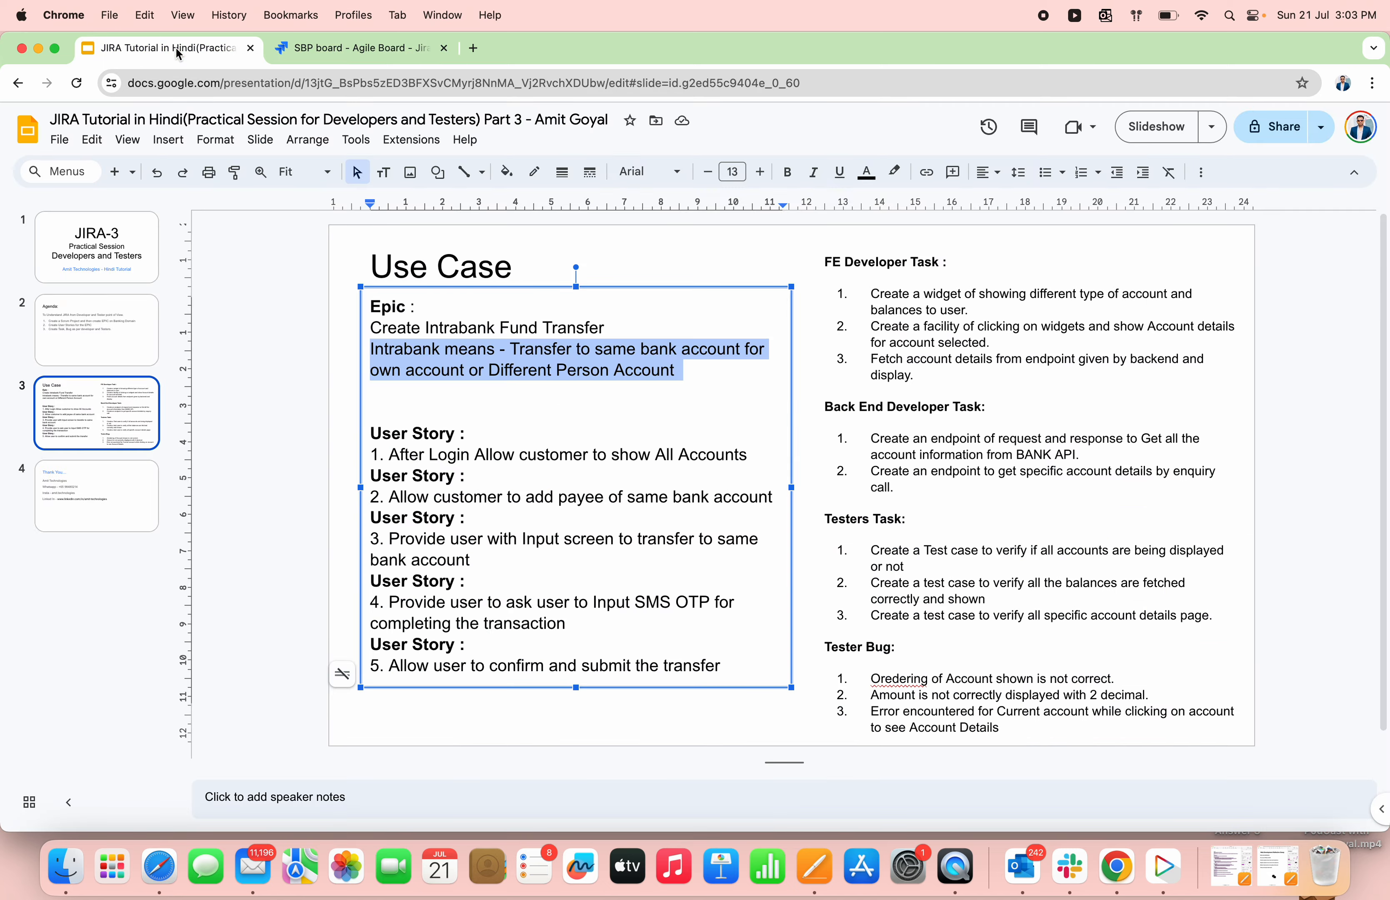
left_click(465, 305)
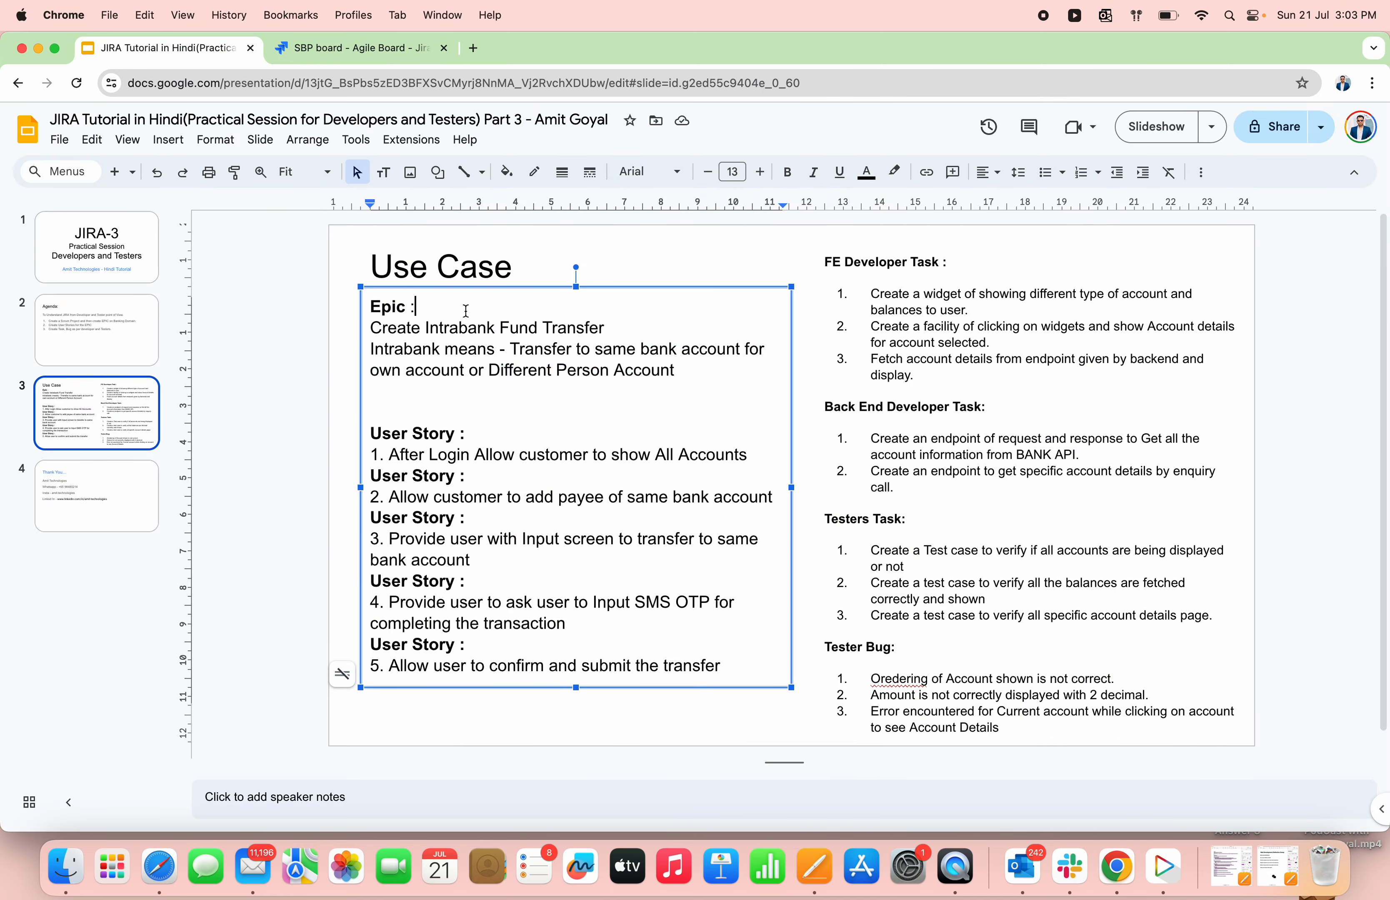
type("Product Owner ")
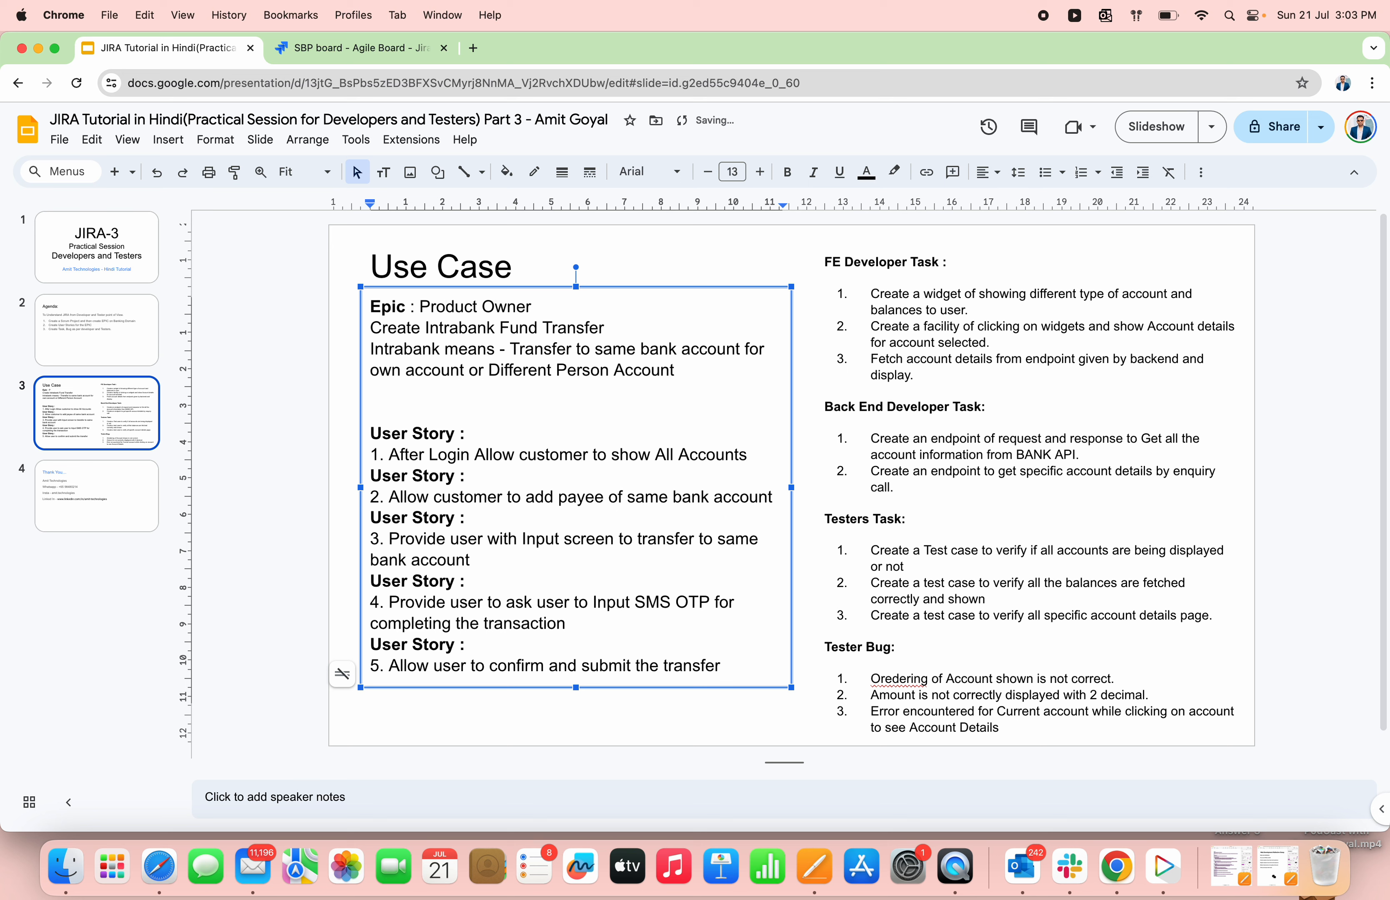
type("/ Scrum Master")
triple_click(505, 311)
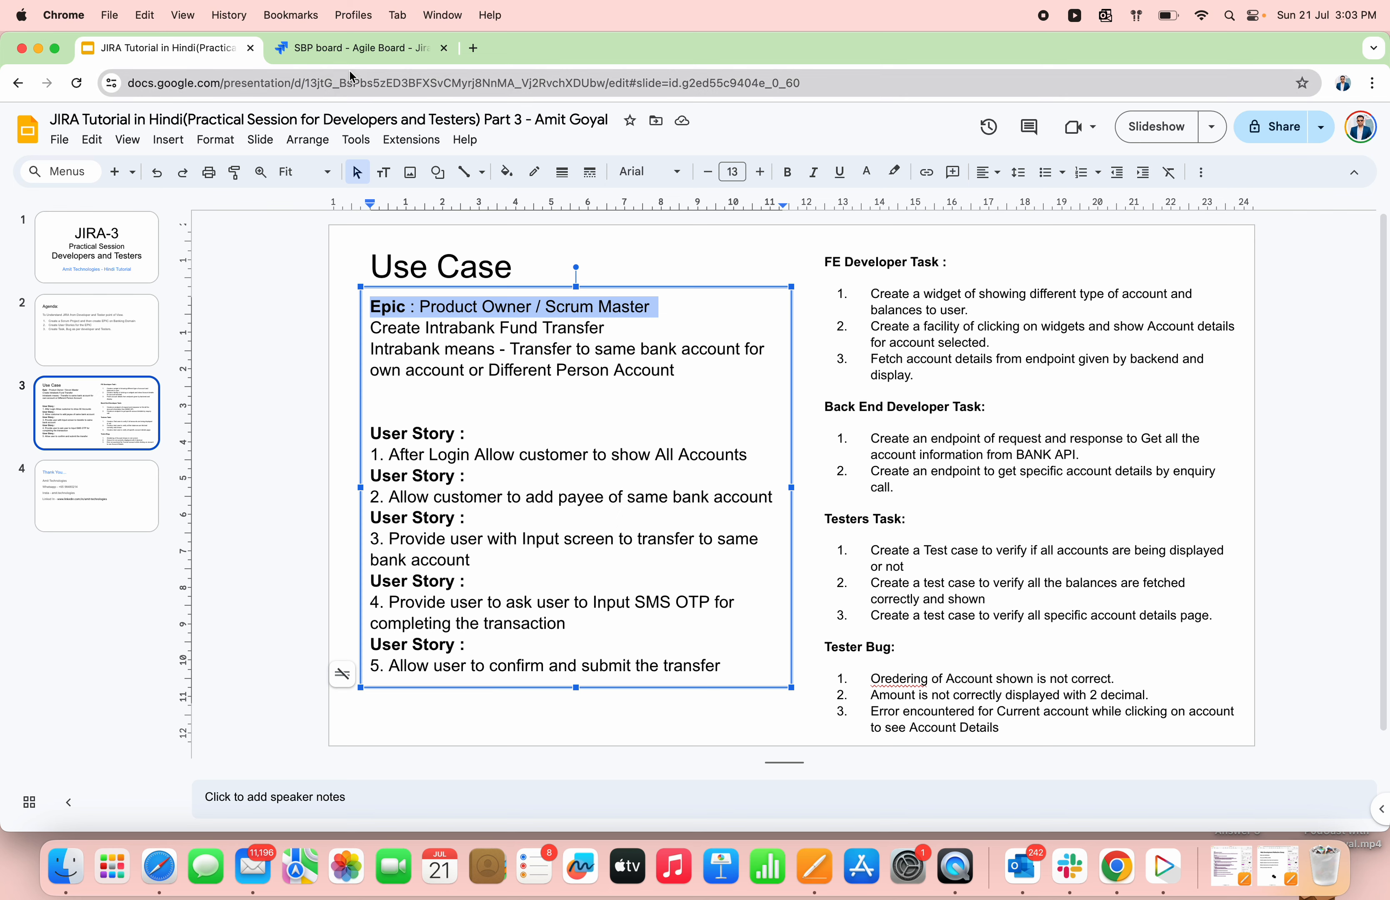
Return to the epic form in Jira and set the assignee to your own account.
left_click(355, 57)
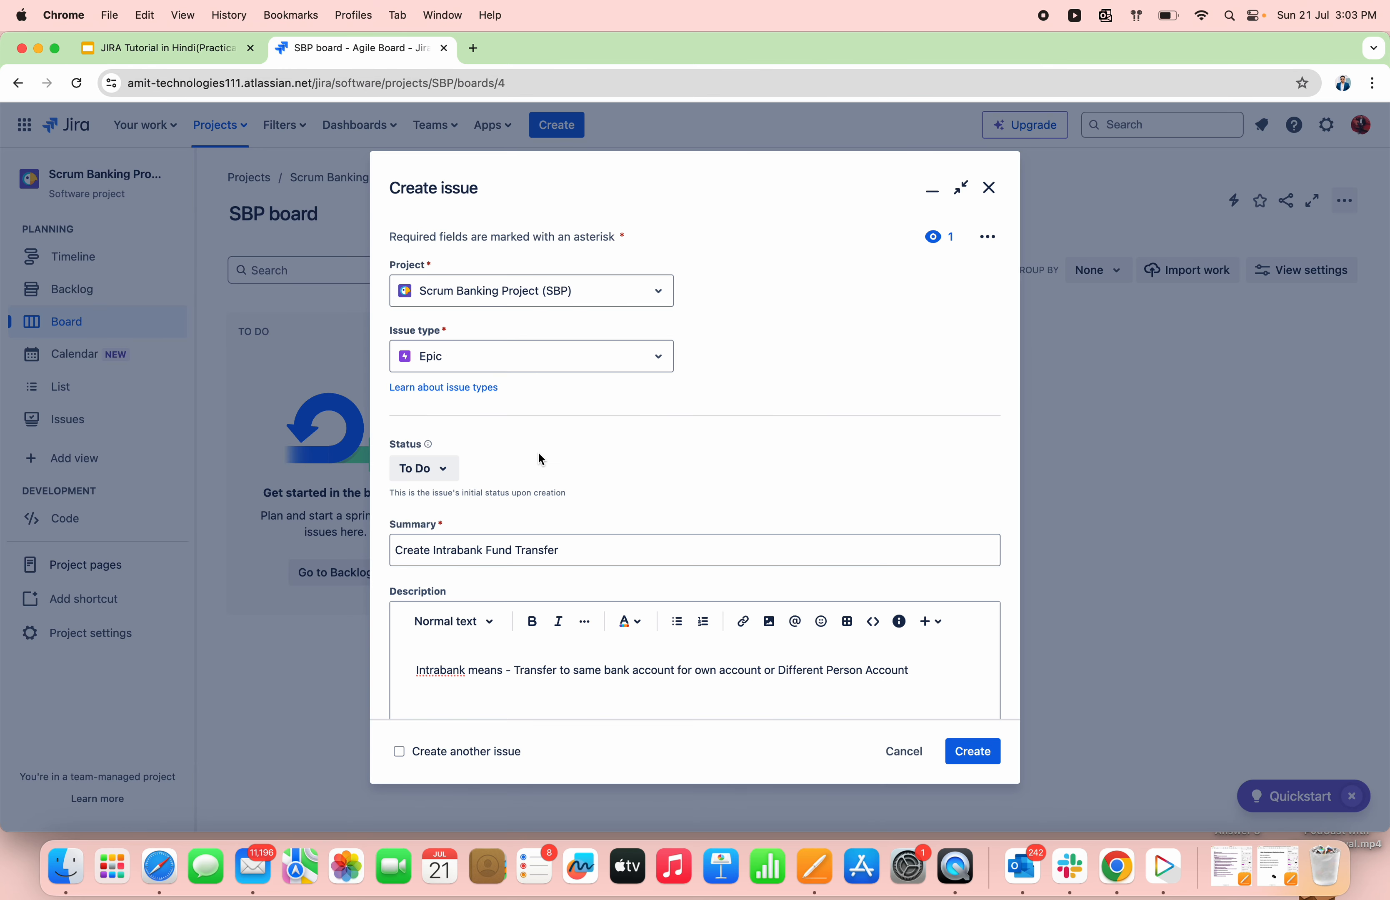
scroll(539, 454, "down", 5)
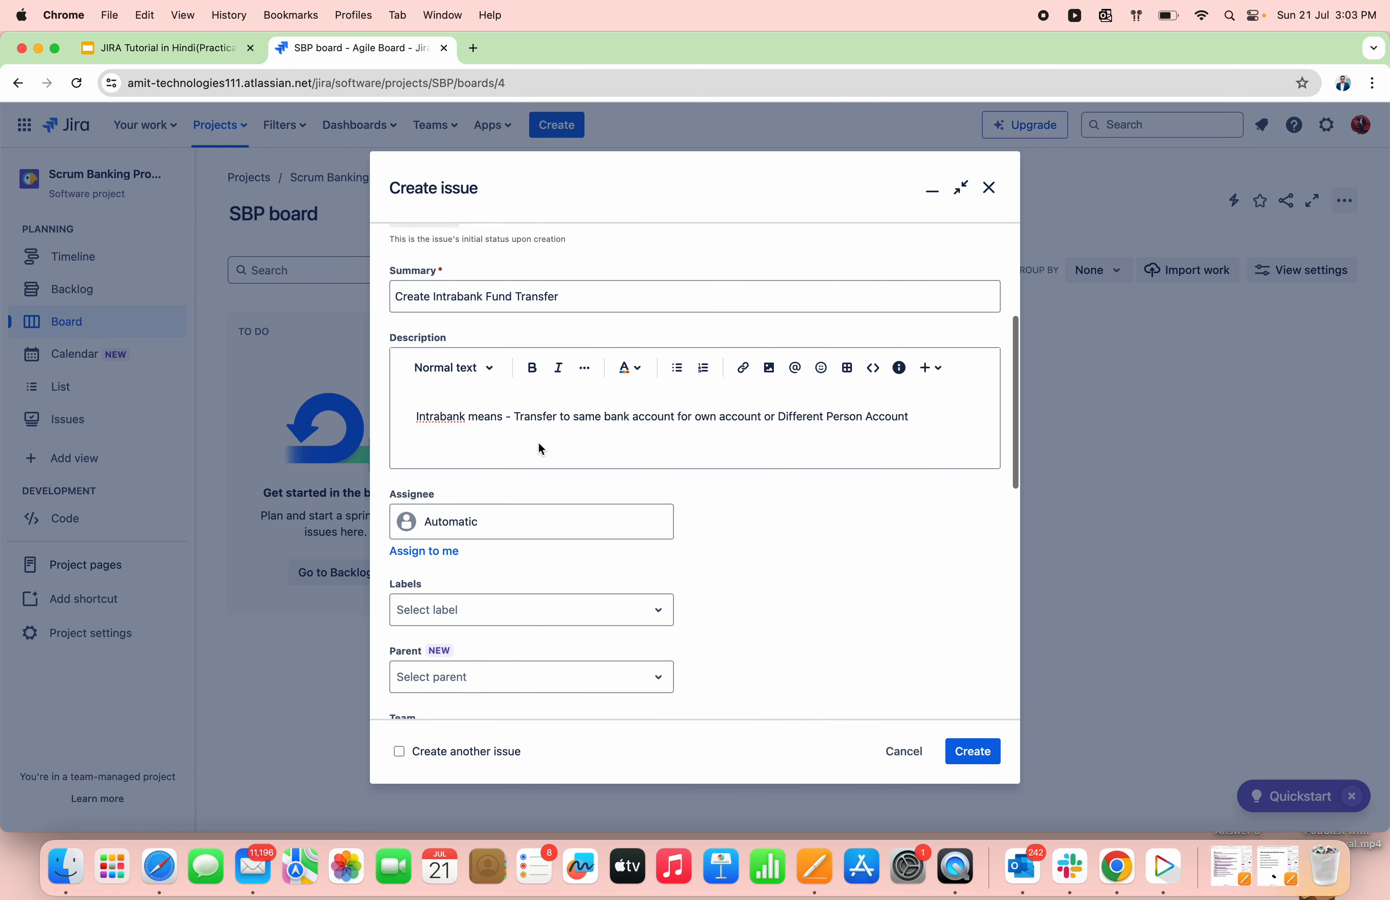
scroll(538, 441, "down", 2)
left_click(538, 440)
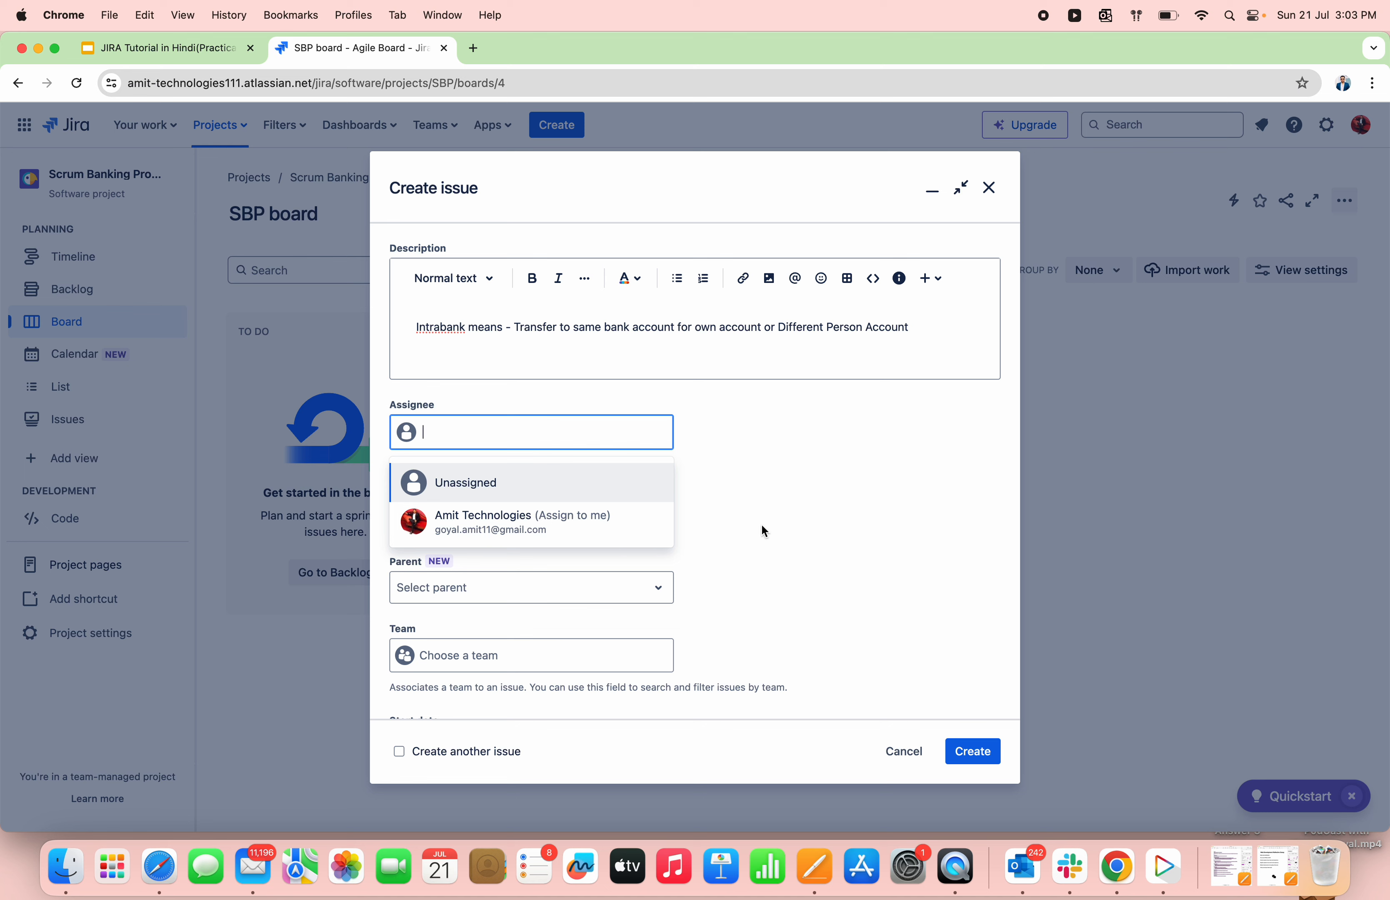
left_click(588, 490)
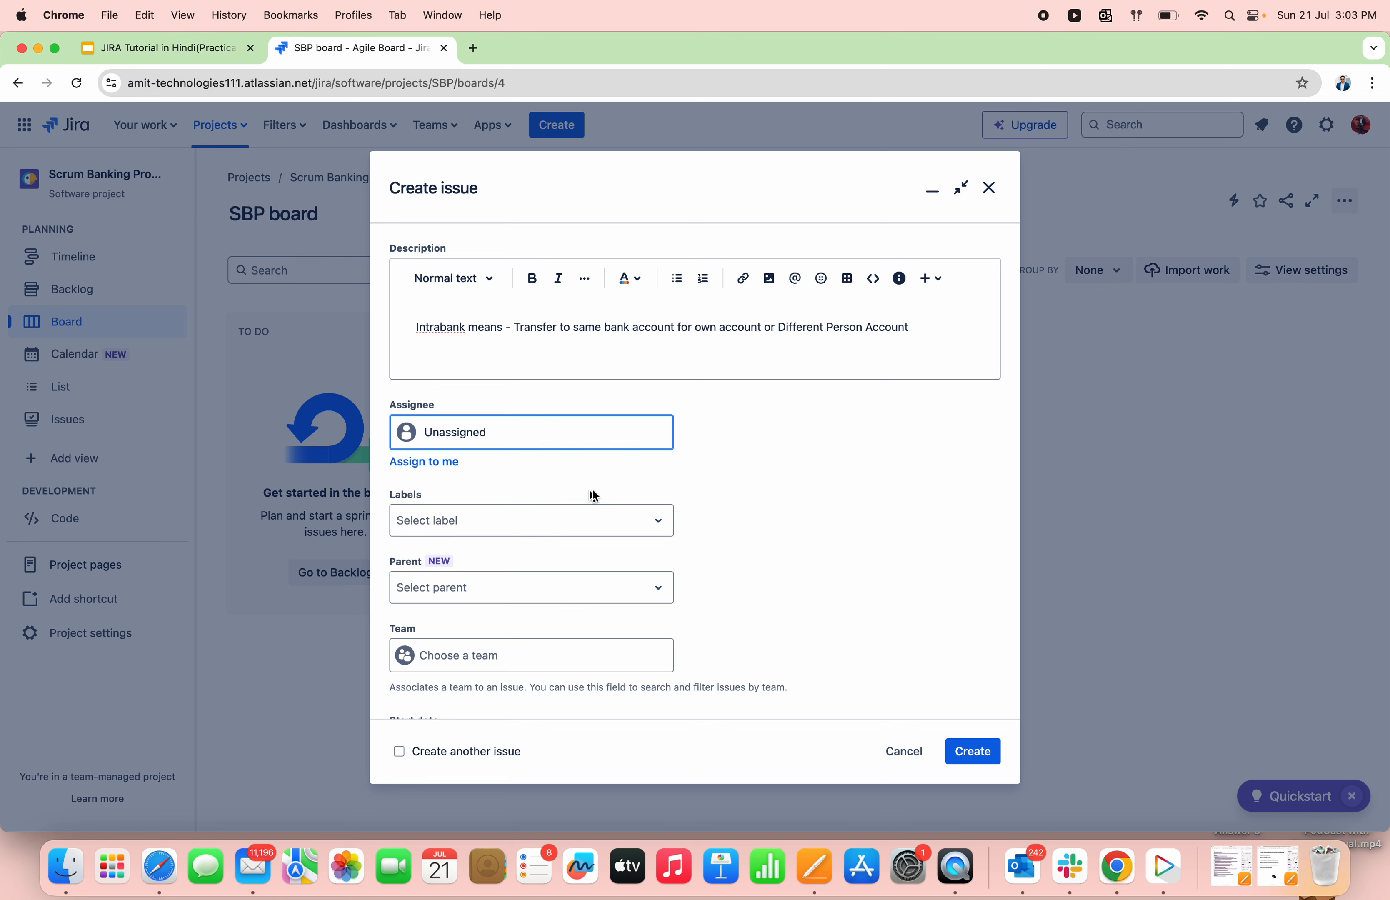
left_click(597, 435)
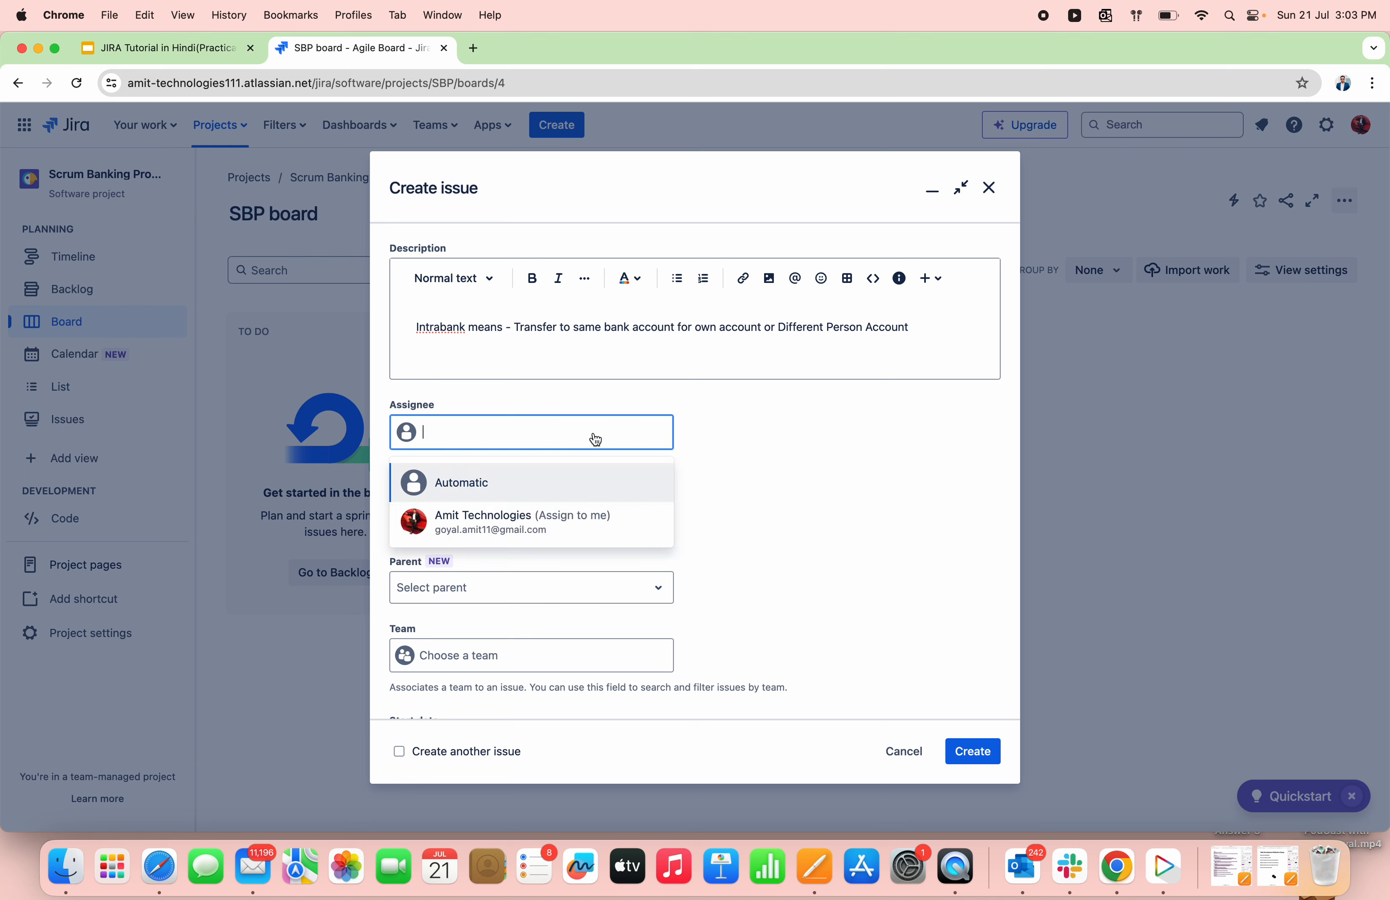
left_click(564, 534)
Review the remaining fields of the epic, leave them at their defaults, create it and open the new issue.
scroll(829, 489, "down", 5)
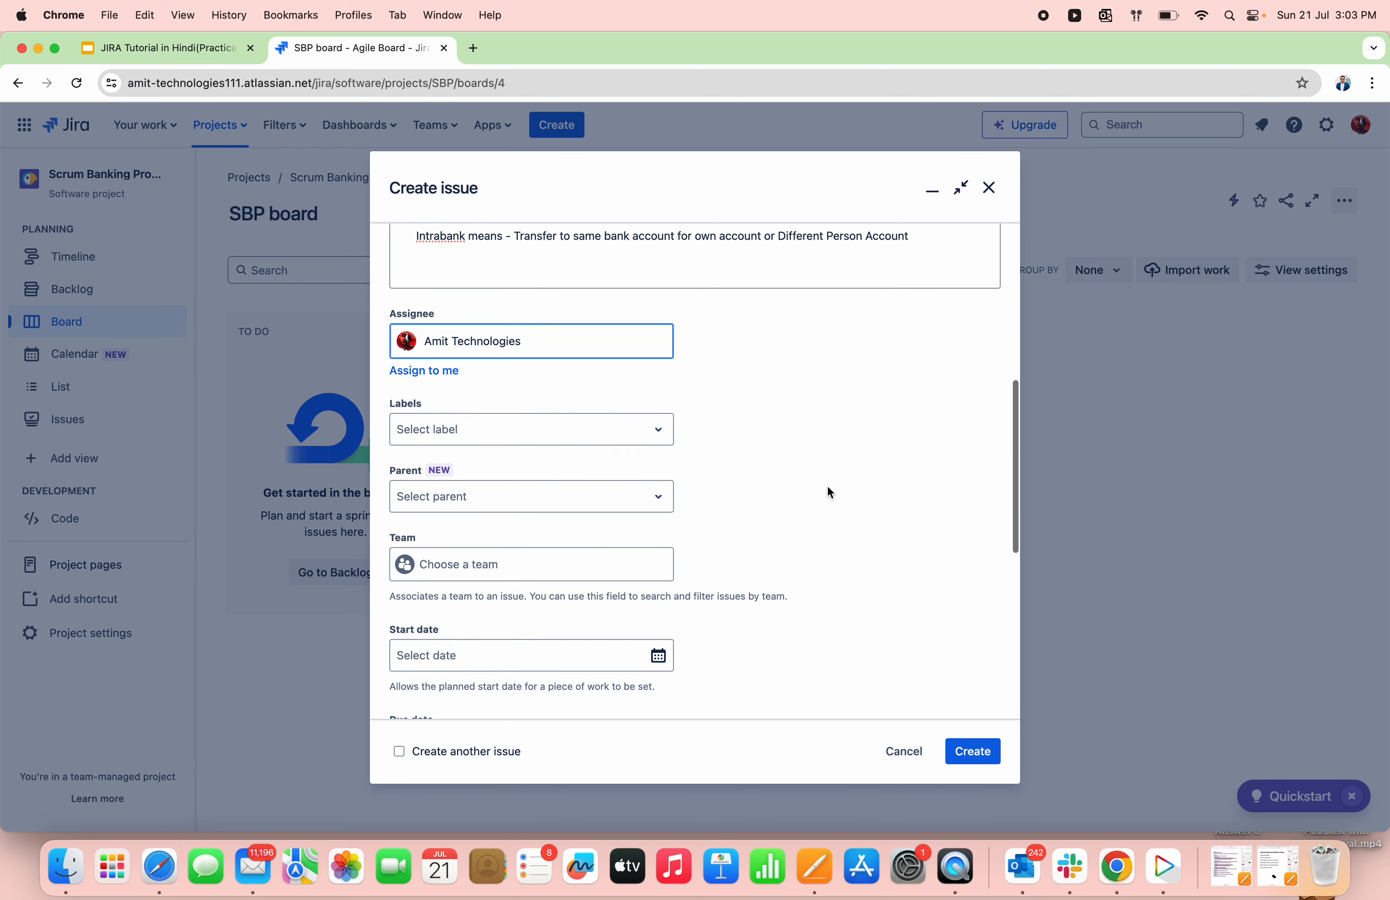
left_click(583, 298)
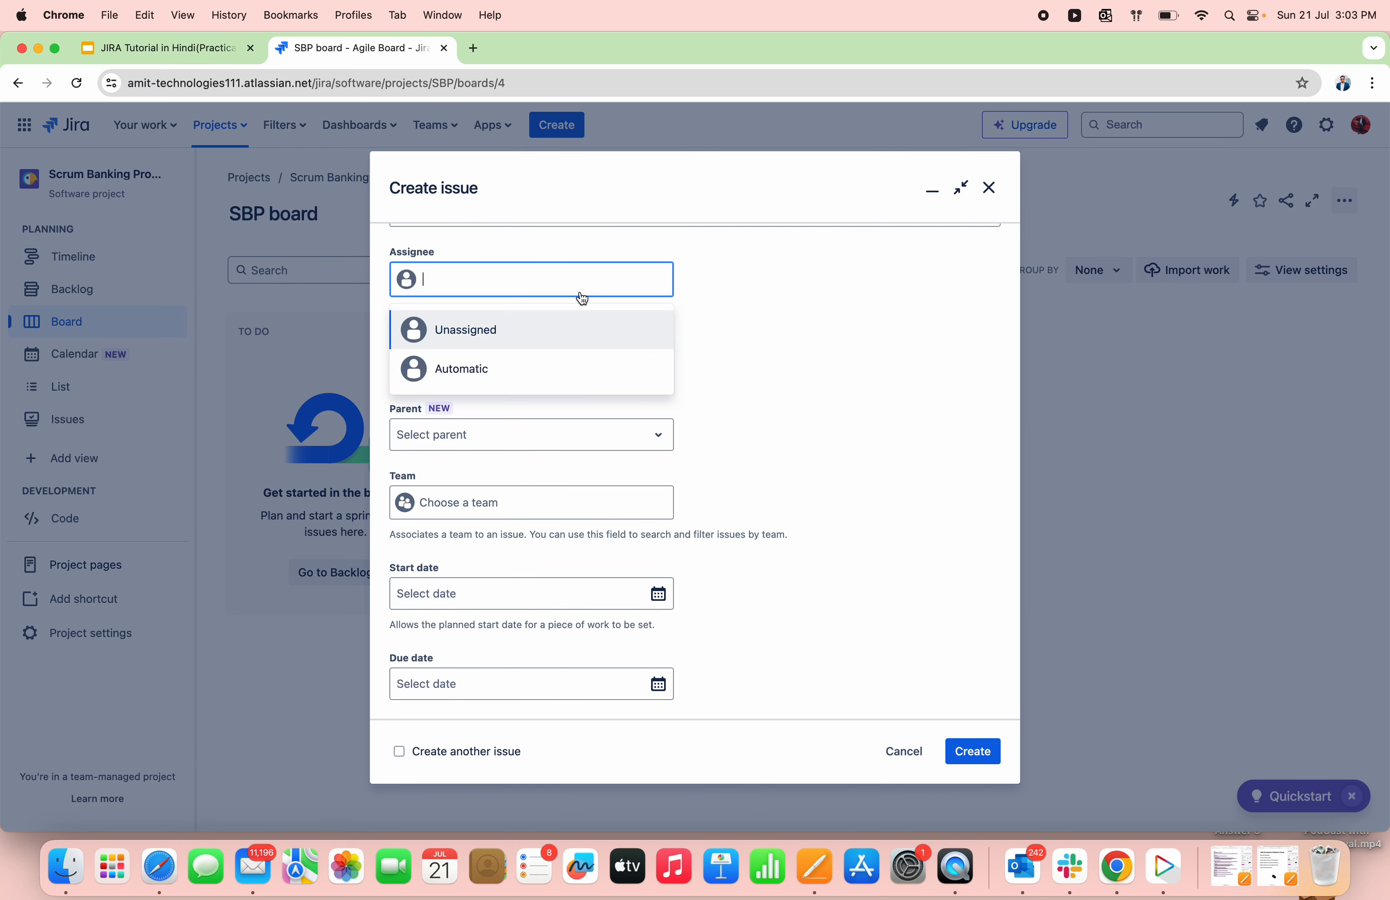
left_click(760, 342)
scroll(761, 342, "down", 2)
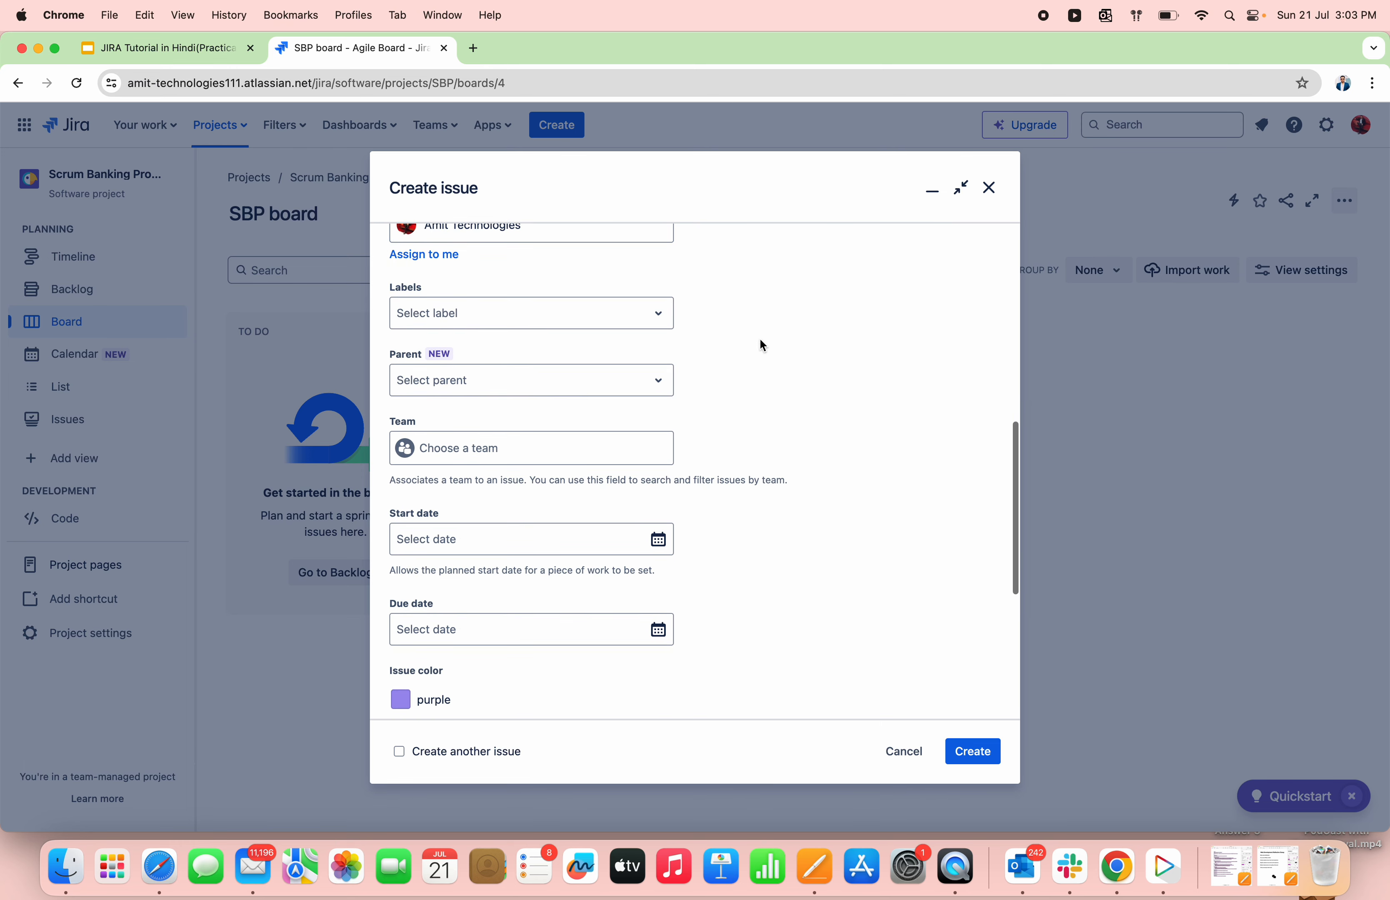
scroll(620, 475, "down", 10)
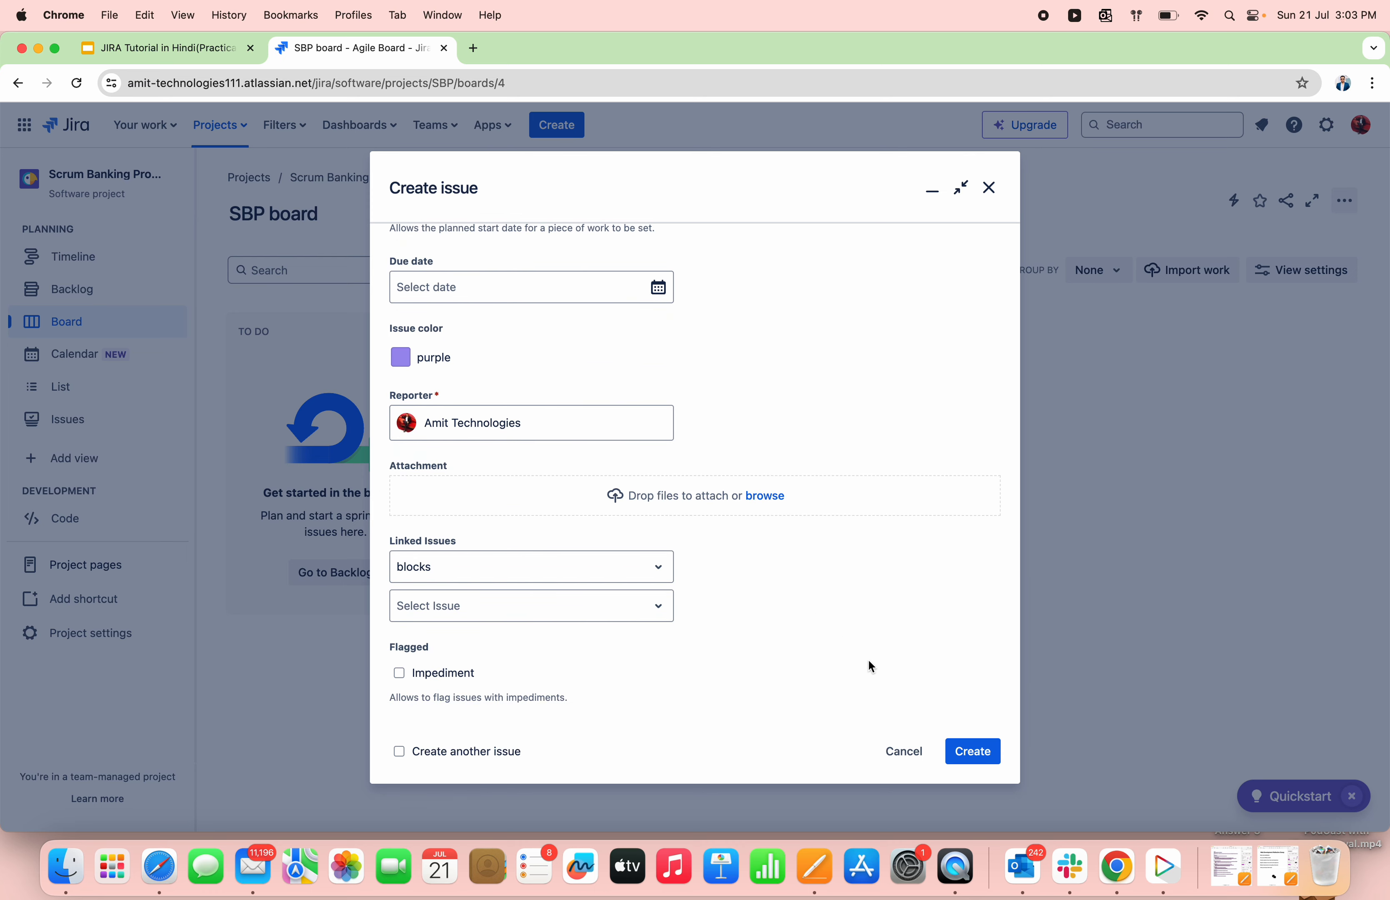
left_click(972, 755)
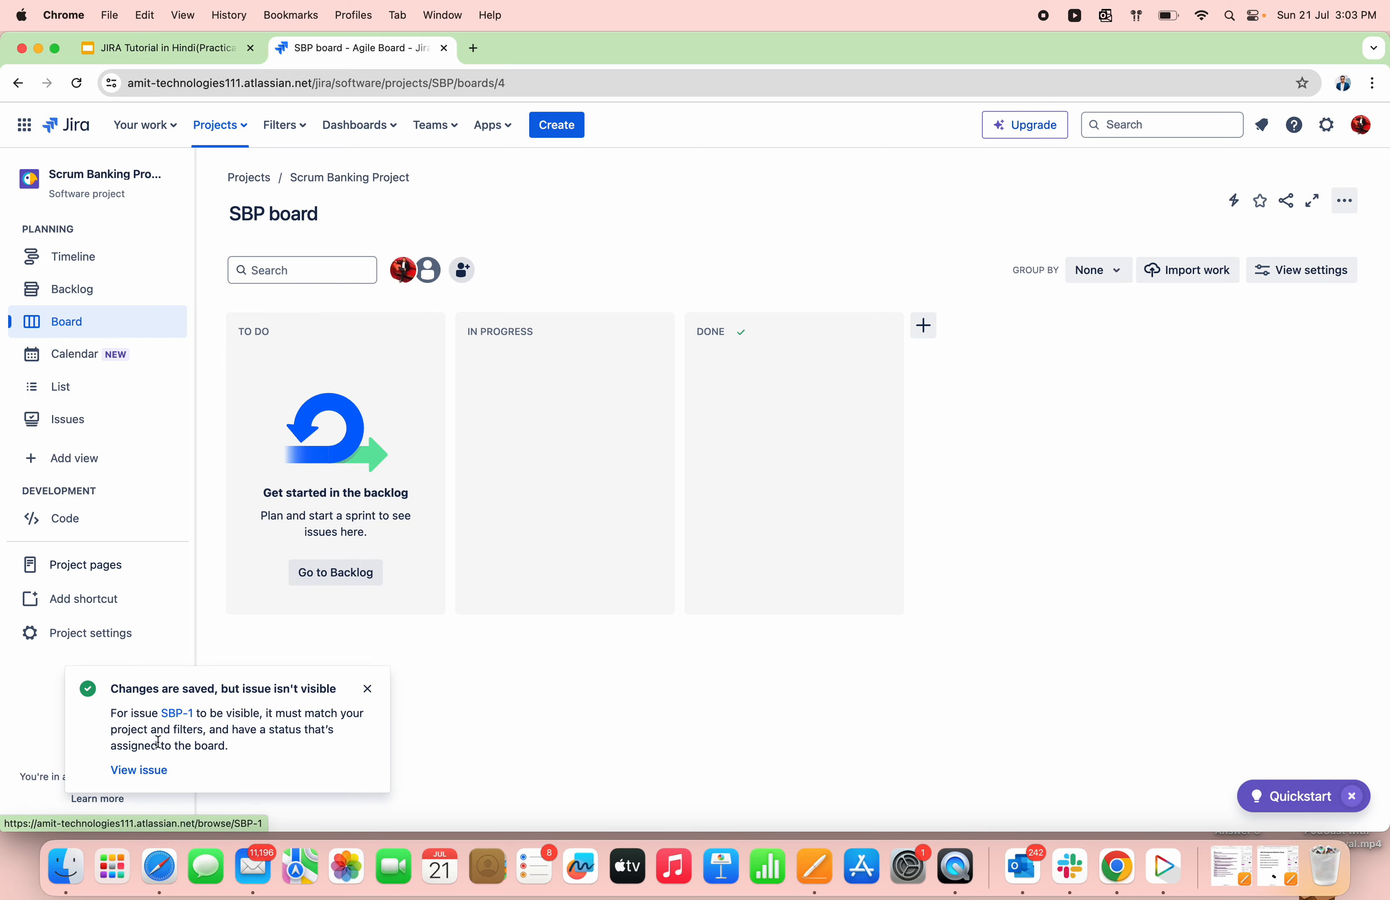
left_click(179, 716)
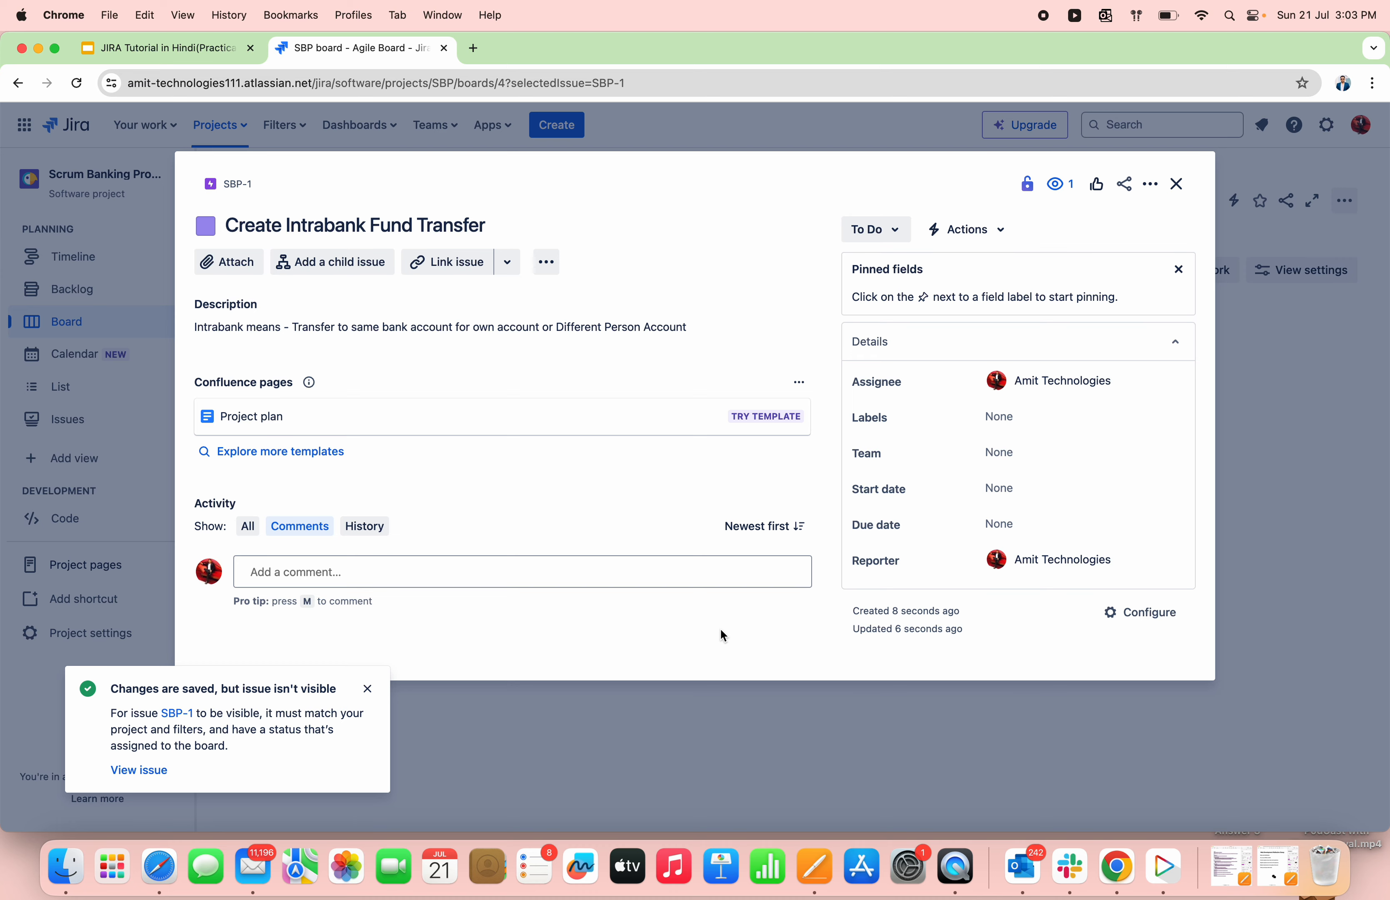
Review the epic and the developer task list on the use-case slide, and return to the epic in Jira.
left_click(178, 47)
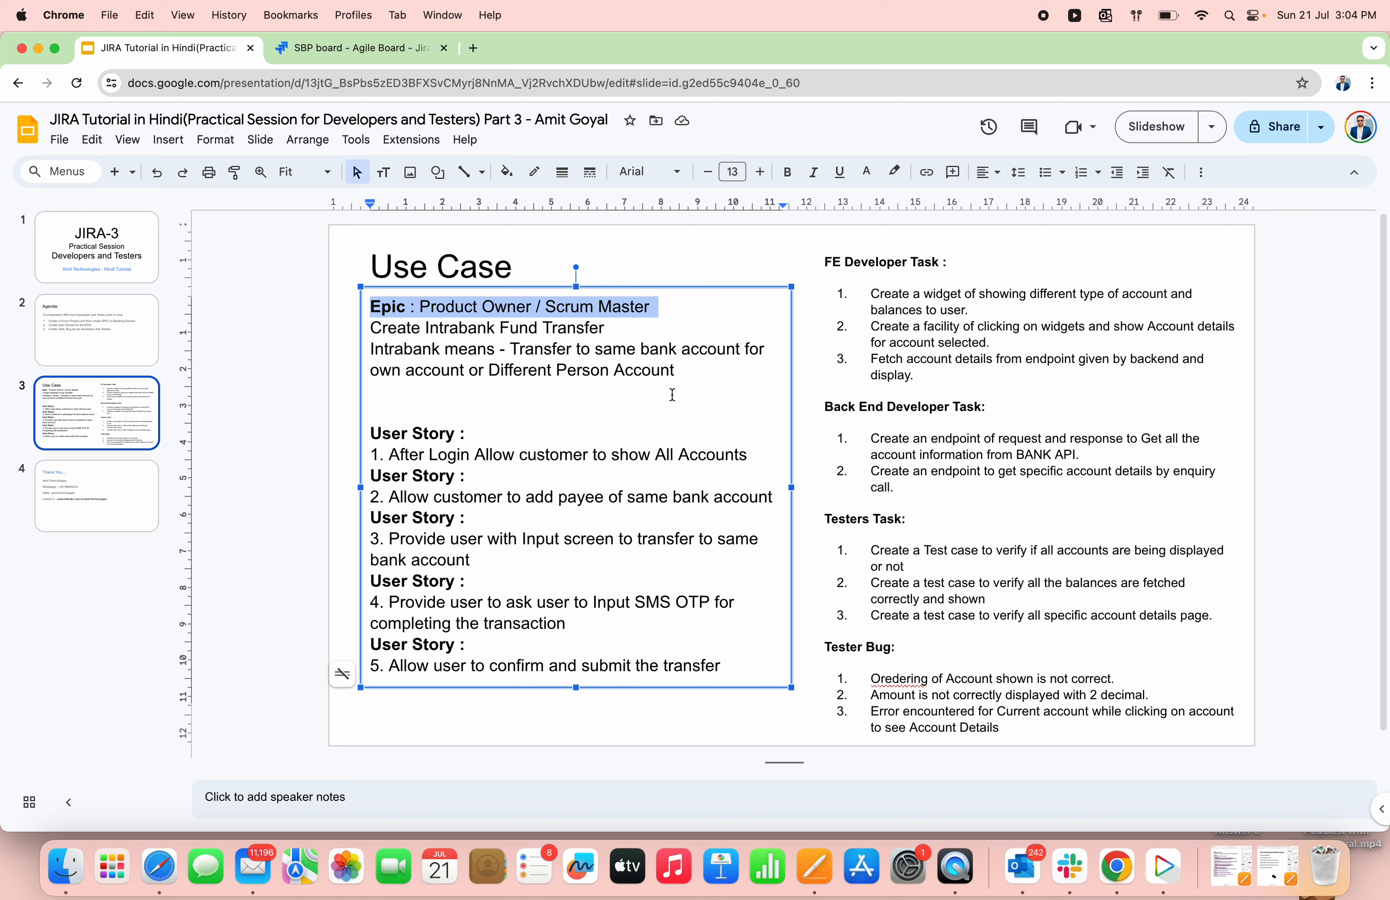
left_click(982, 356)
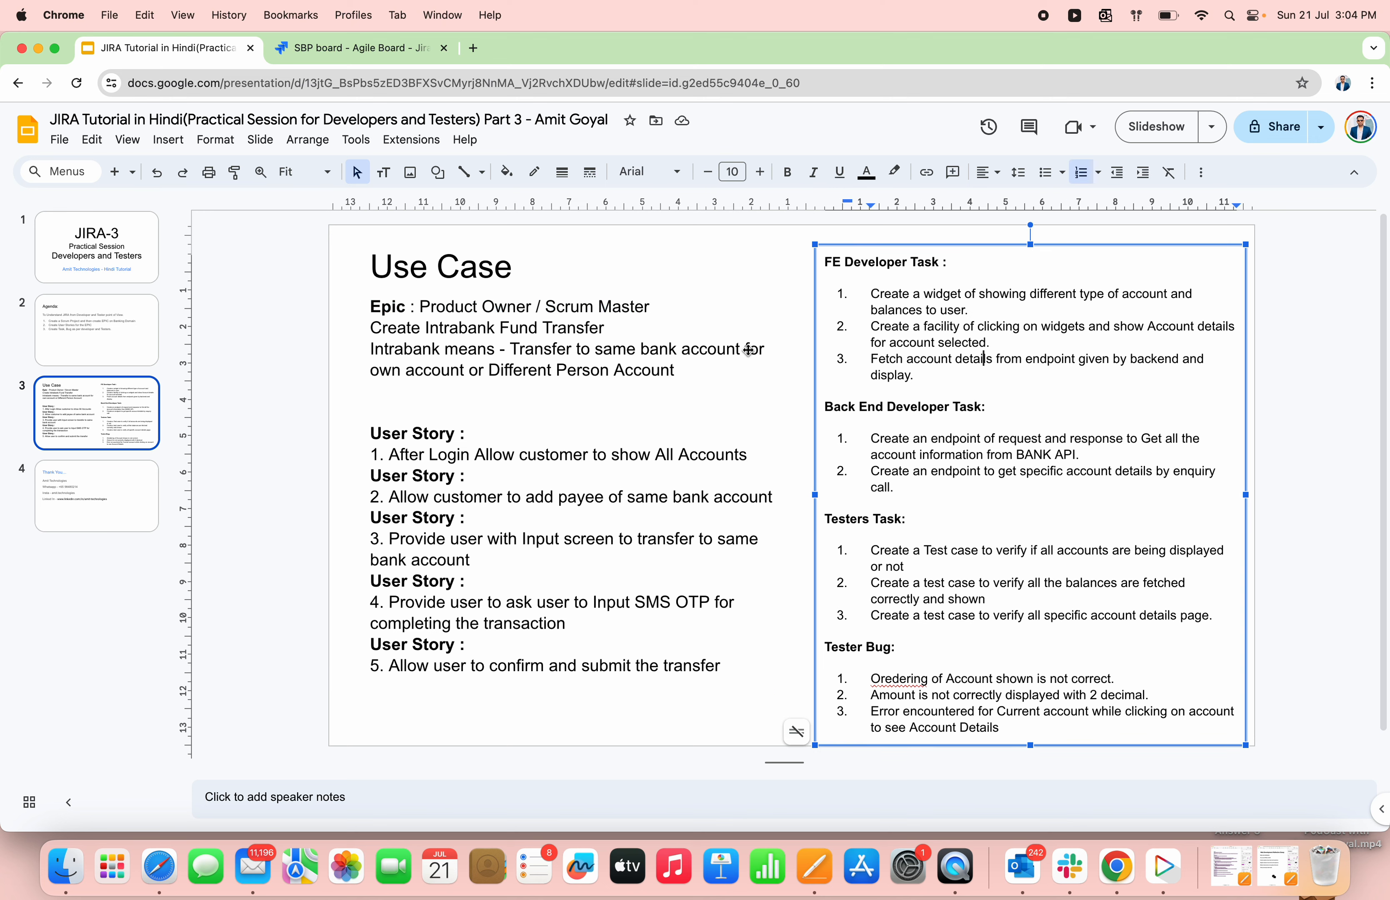
left_click(701, 347)
left_click(955, 342)
left_click(337, 41)
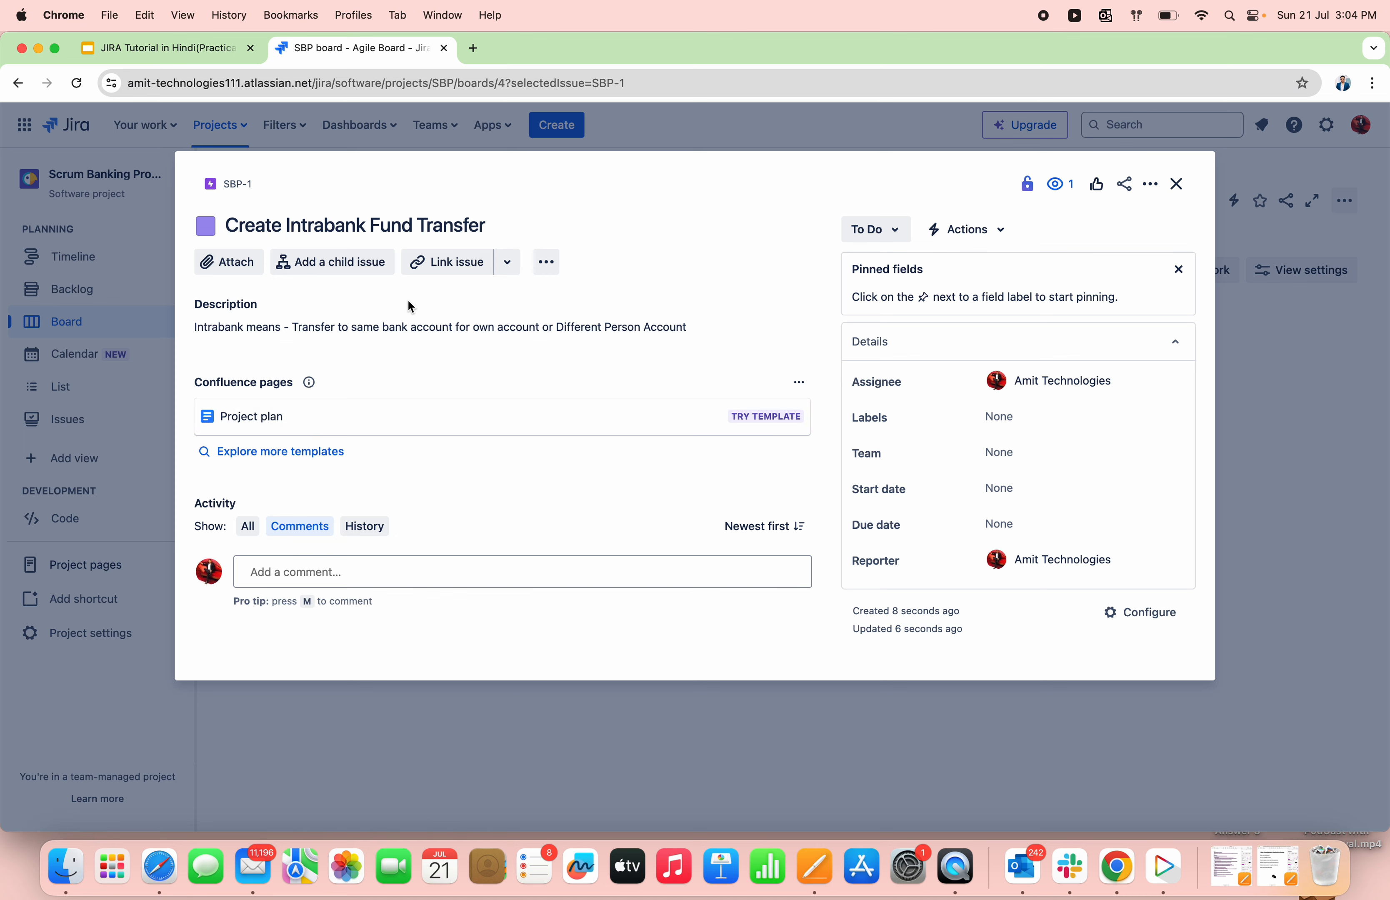
Look through the additional actions available for the epic, and close its detail view.
left_click(546, 263)
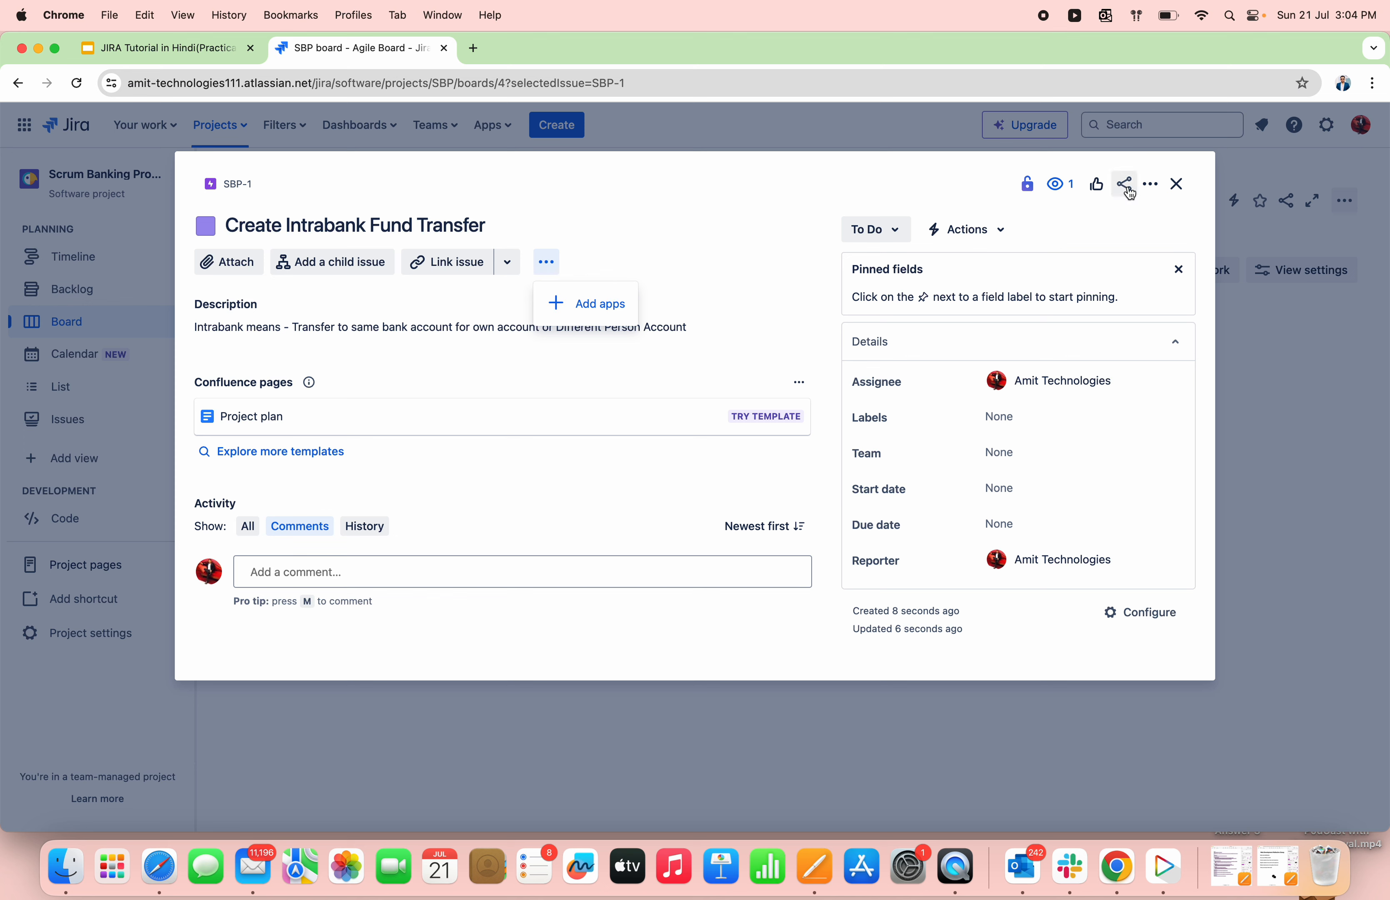
left_click(1151, 184)
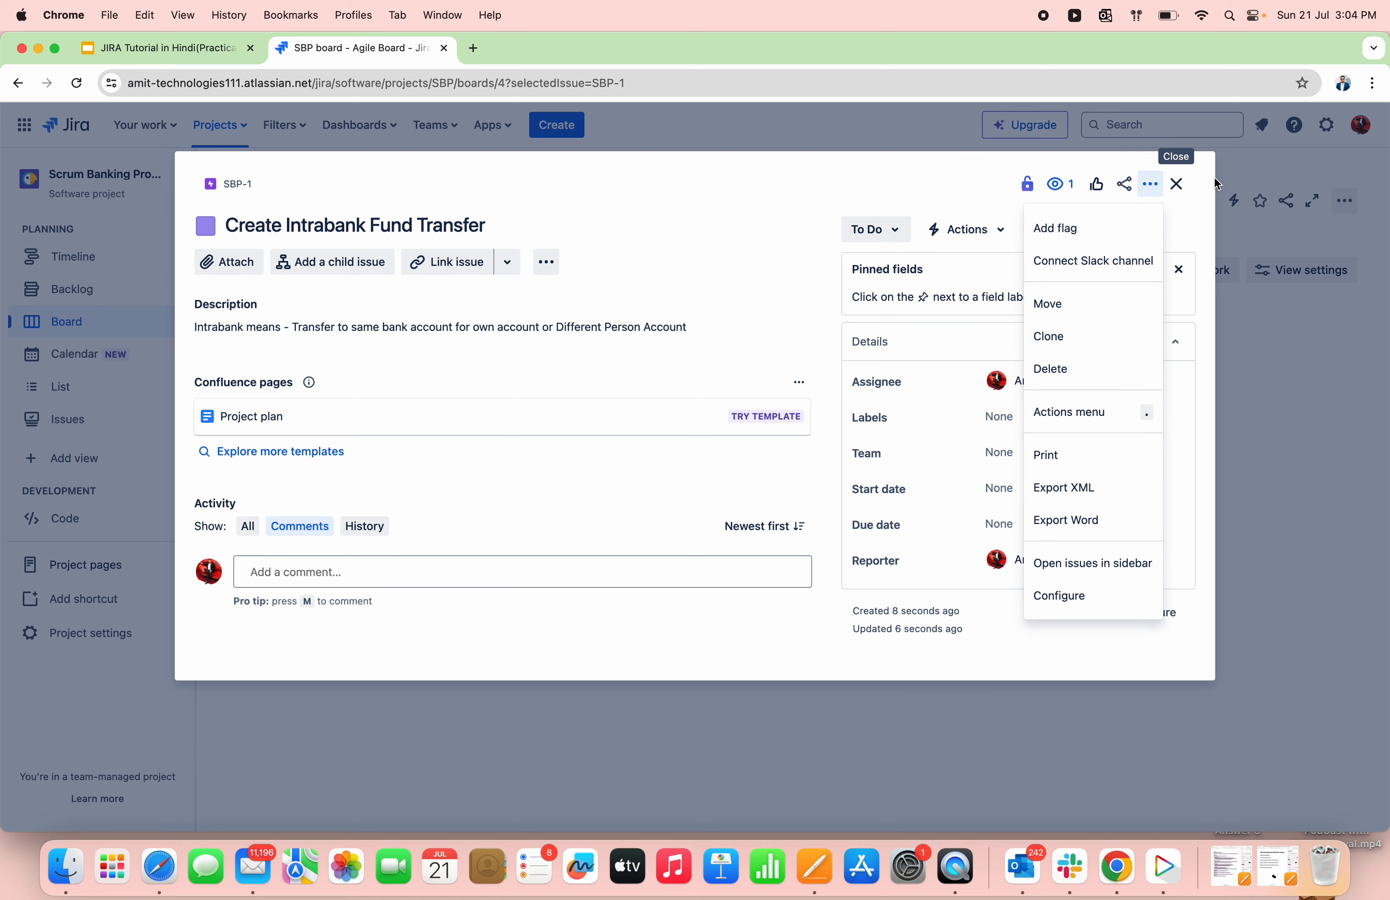
left_click(1179, 184)
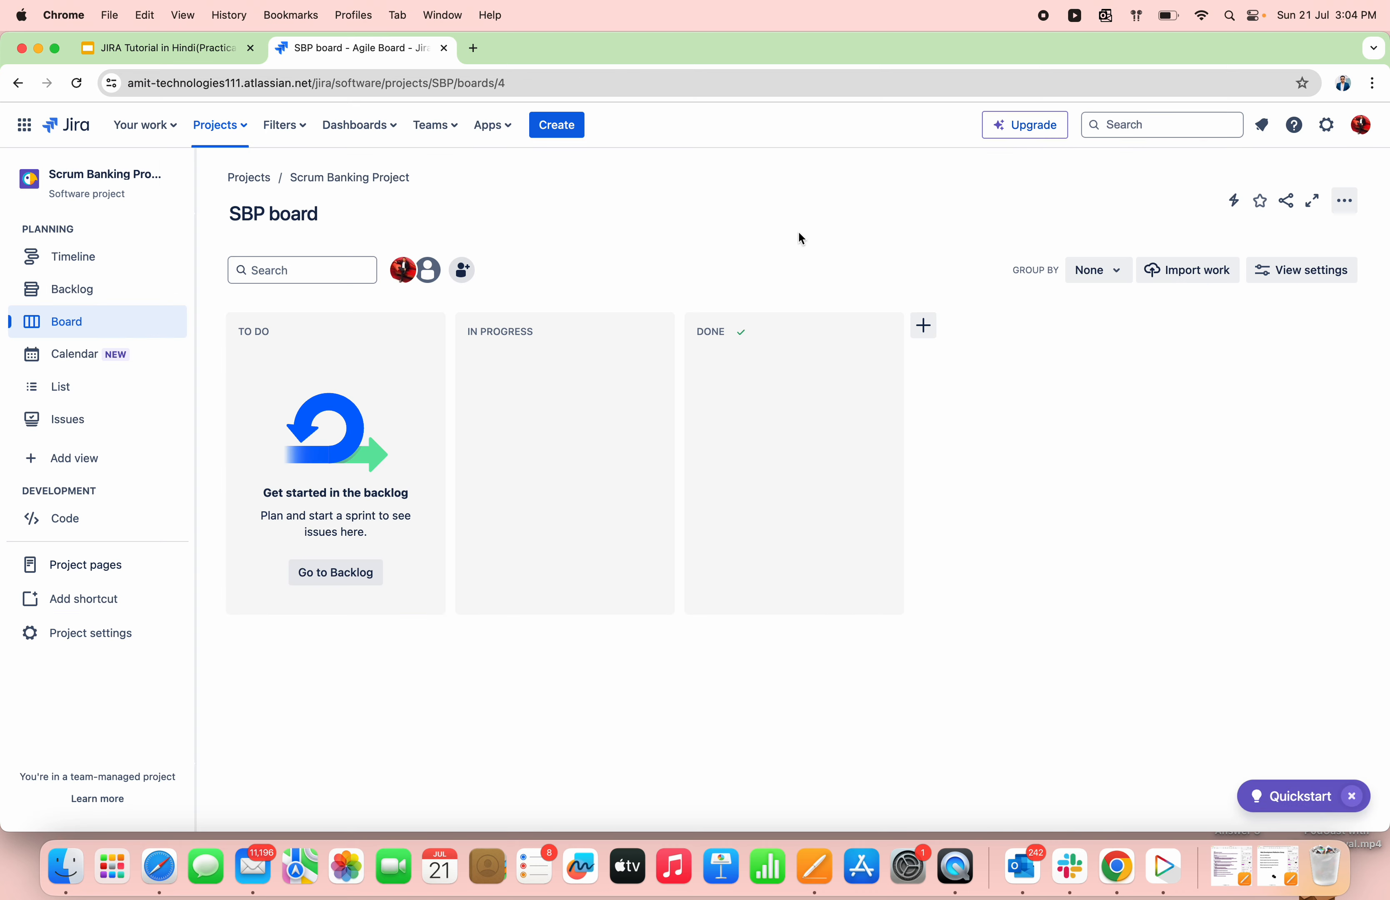
Start another issue in the Scrum Banking Project and choose its issue type.
left_click(566, 132)
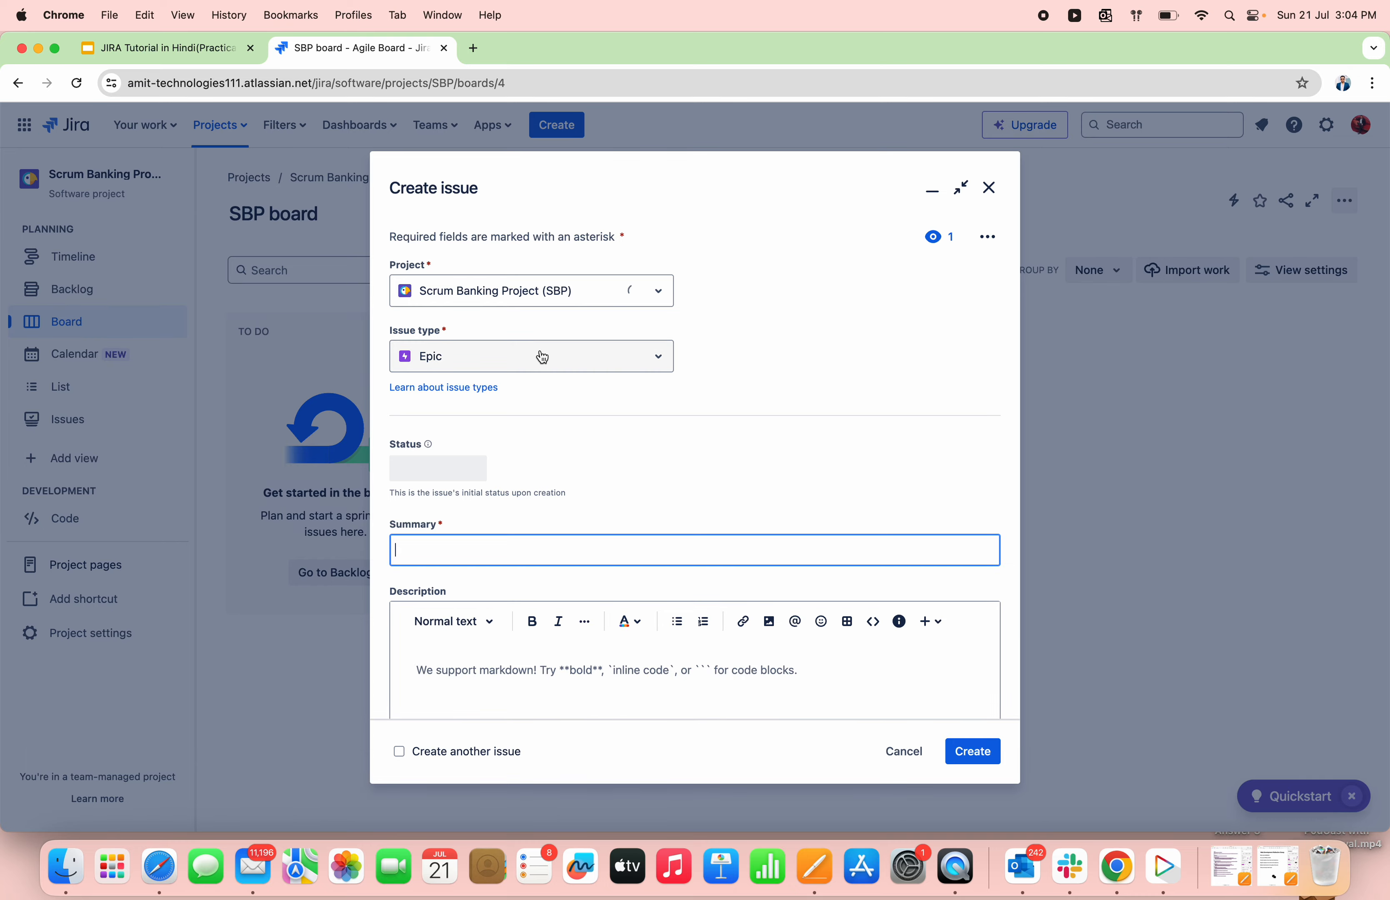
left_click(540, 357)
left_click(492, 453)
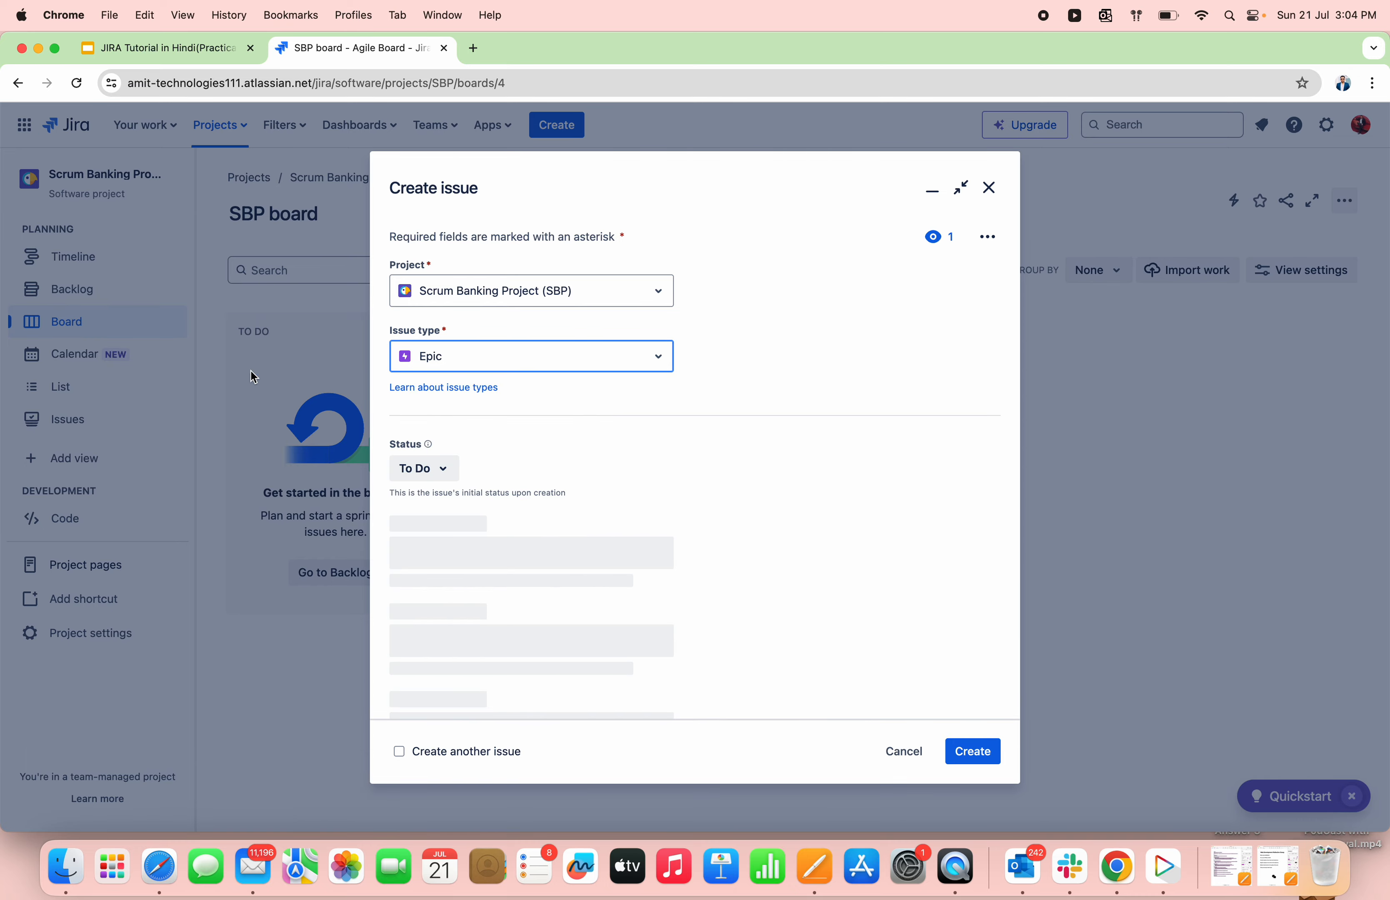
Copy the first user story, "1. After Login Allow customer to show All Accounts", from the use-case slide into the new Jira story's summary.
left_click(174, 51)
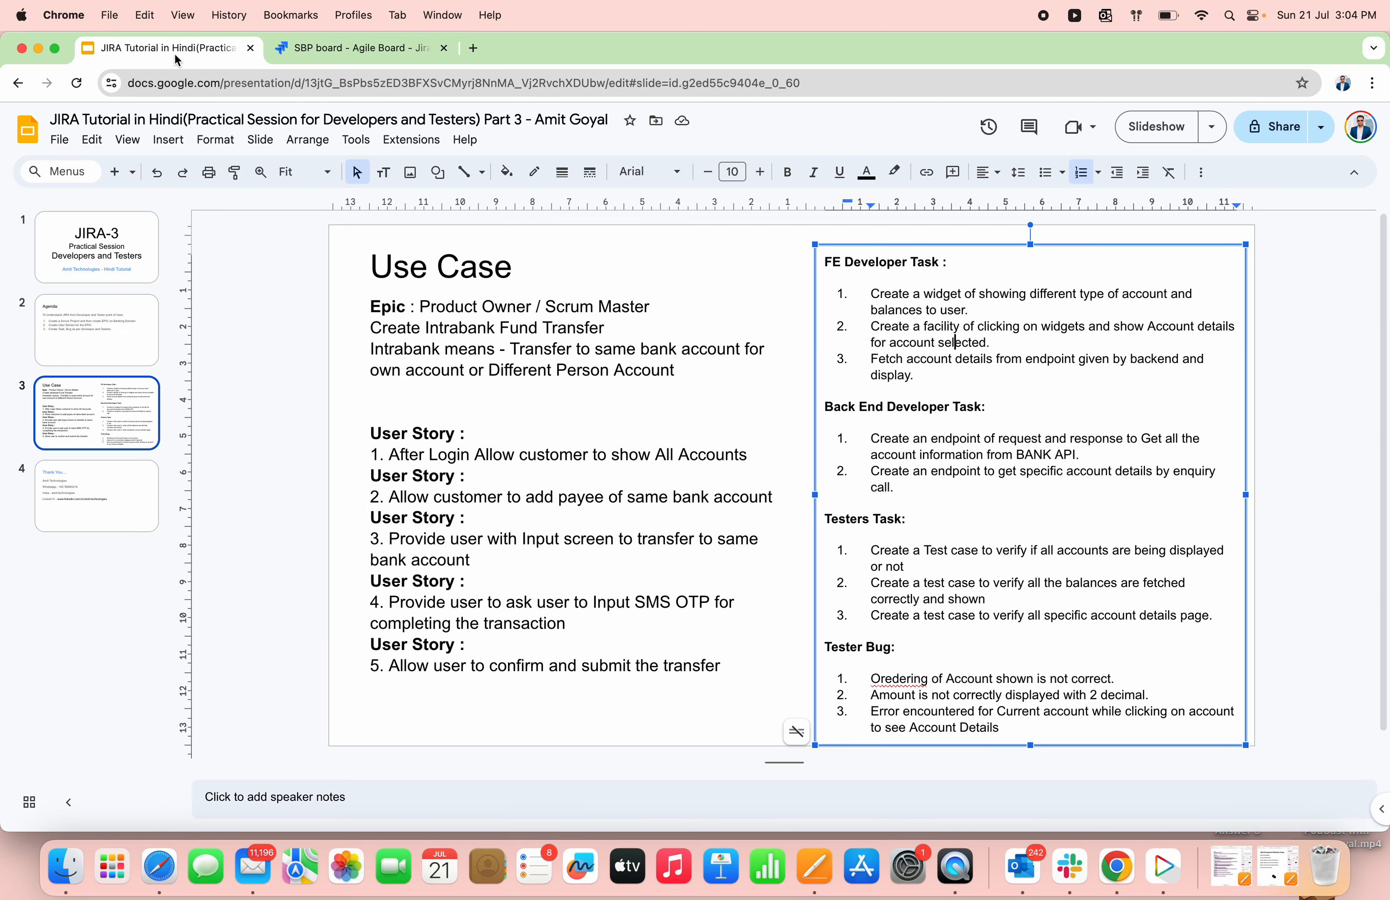
left_click(490, 456)
triple_click(490, 456)
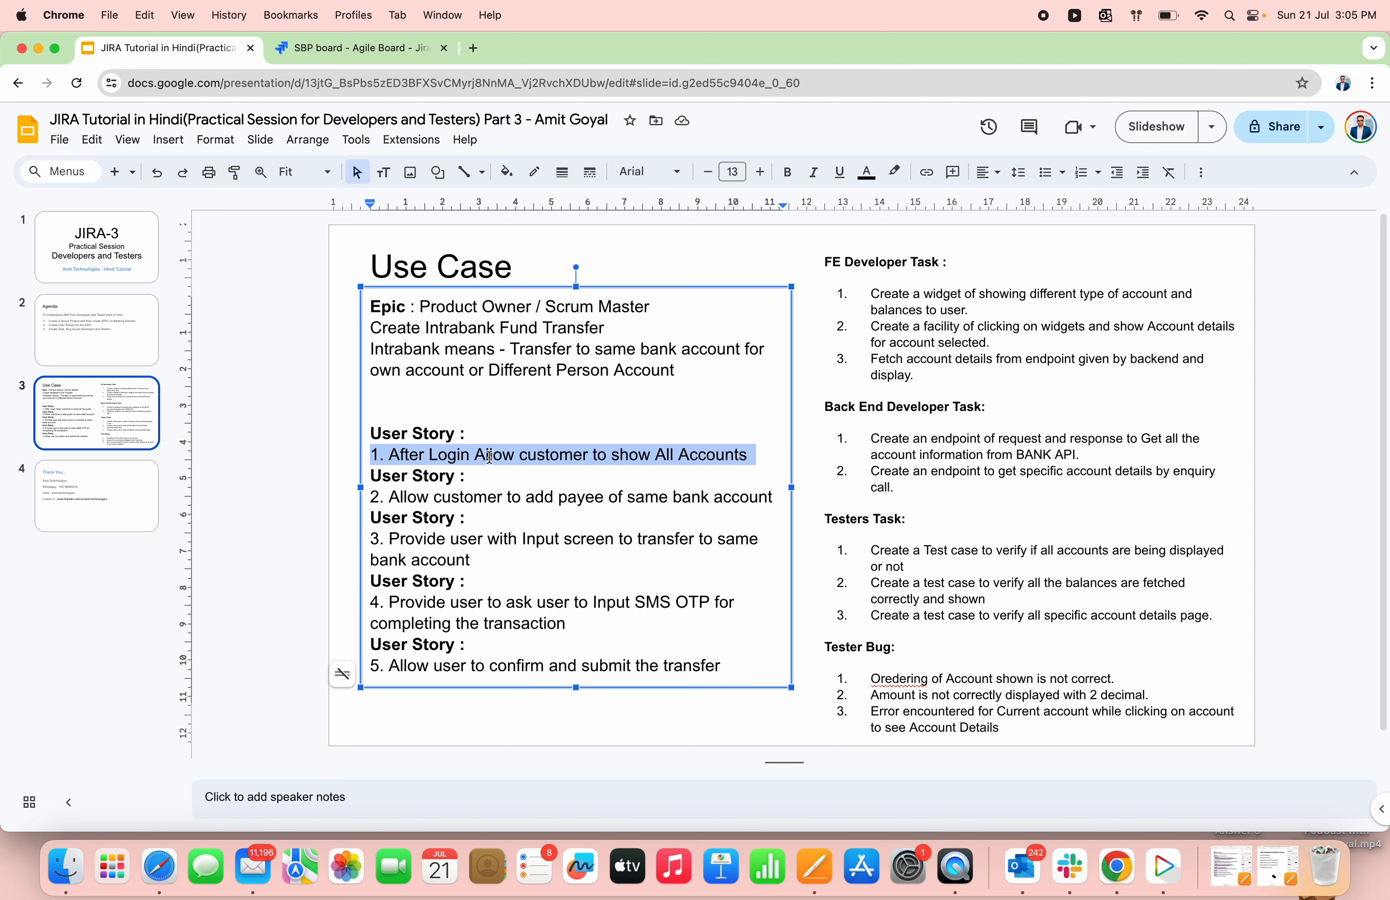
key("super+c")
left_click(363, 48)
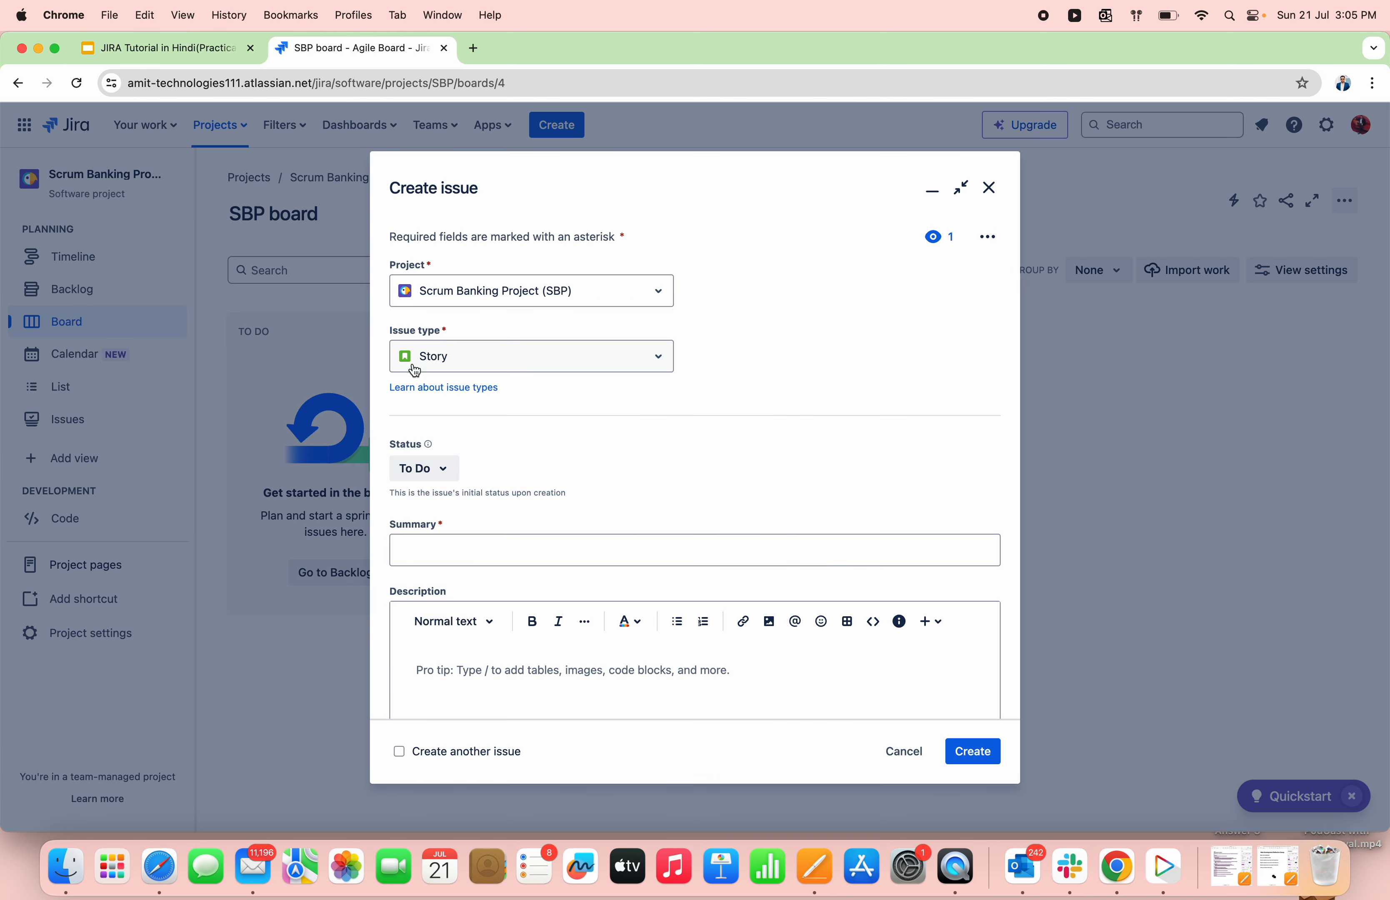
left_click(481, 549)
key("super+v")
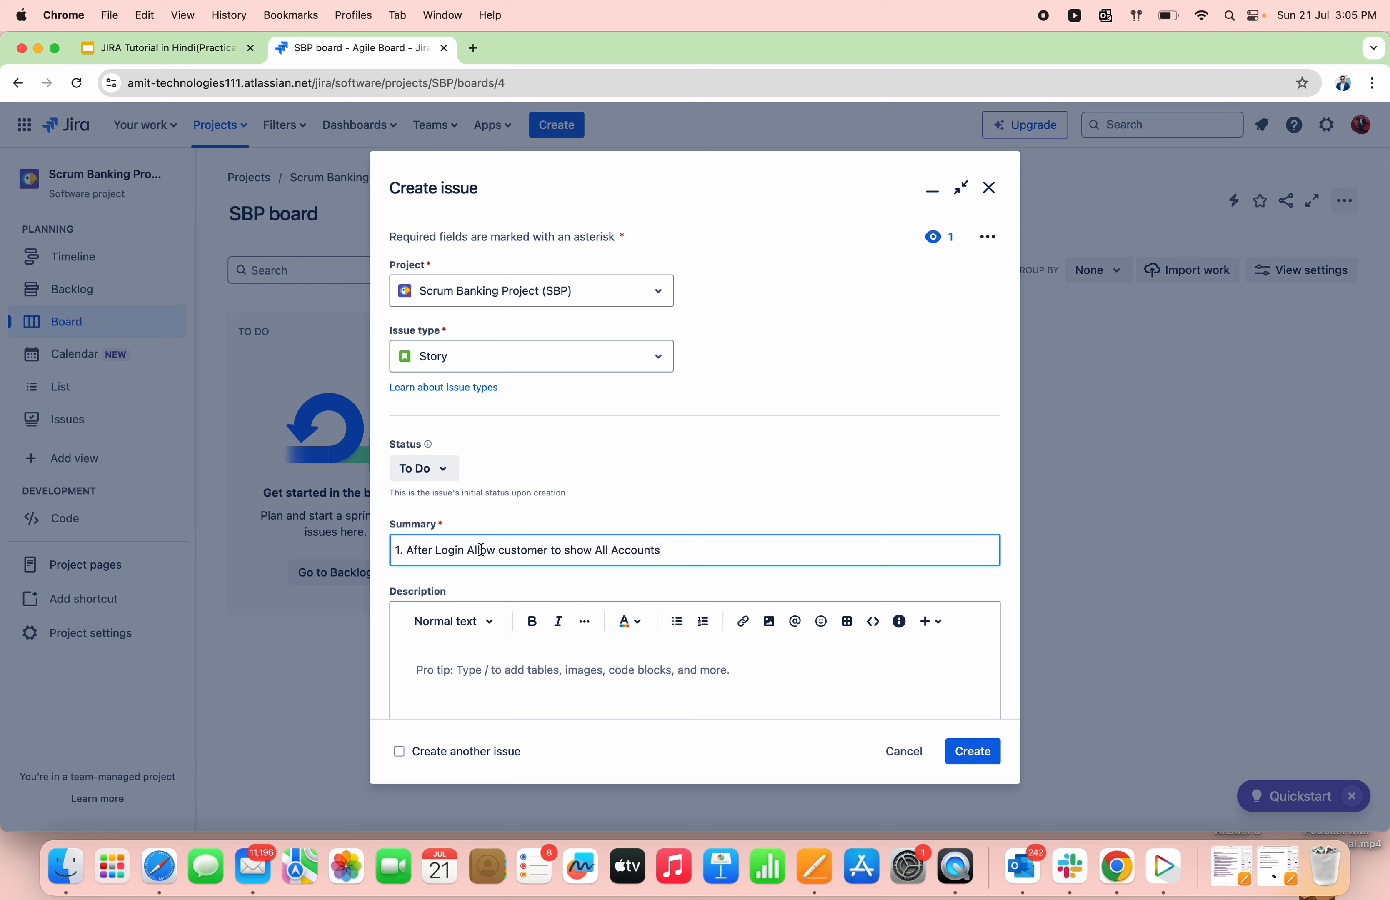
Remove the leading number from the summary, and paste the same user story text into the description as plain, unnumbered text.
scroll(482, 549, "down", 2)
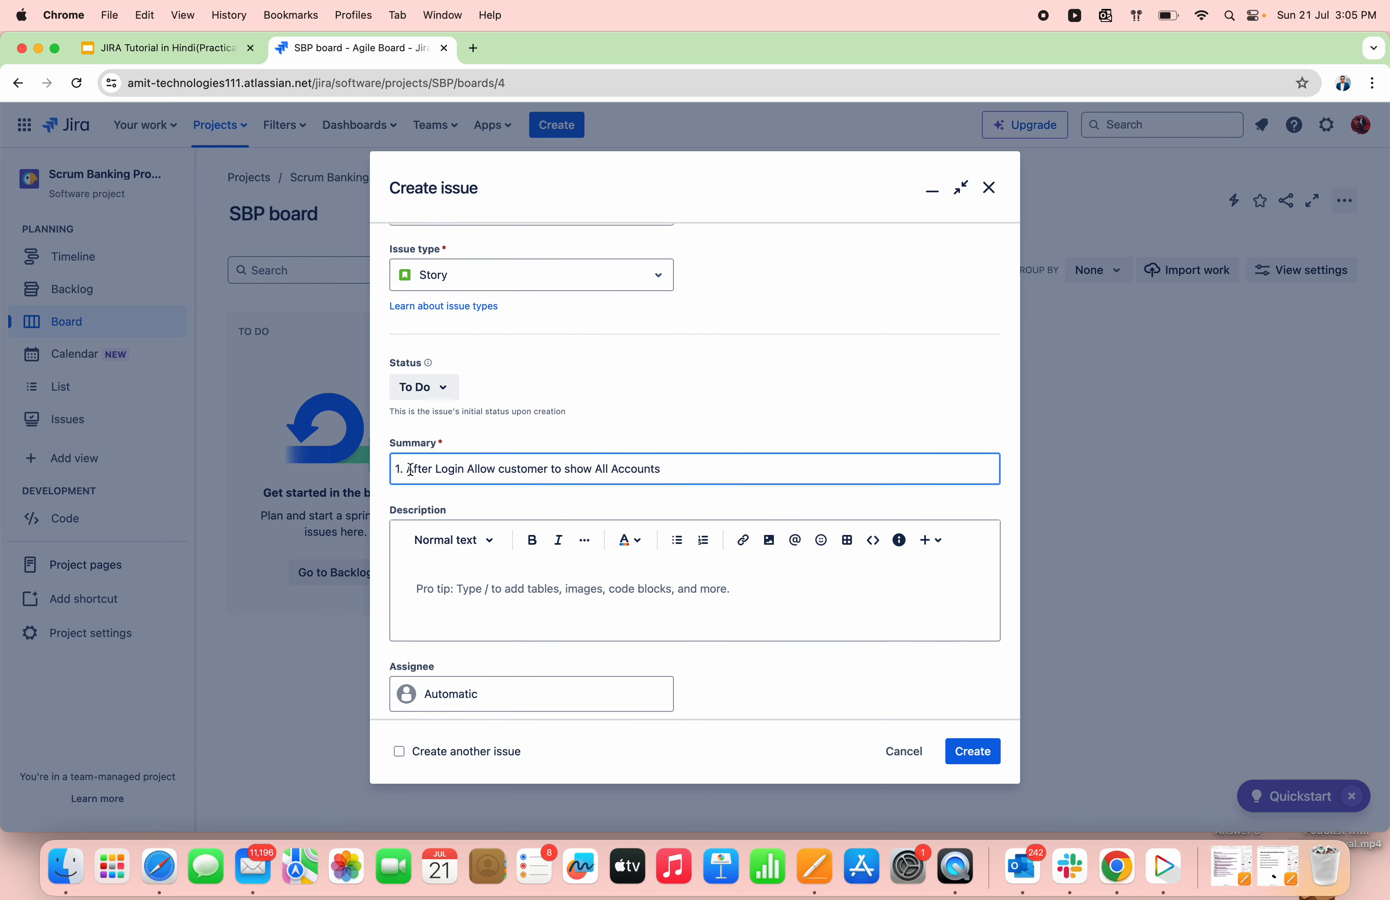
left_click(412, 469)
key("BackSpace")
key("BackSpace")
key("BackSpace")
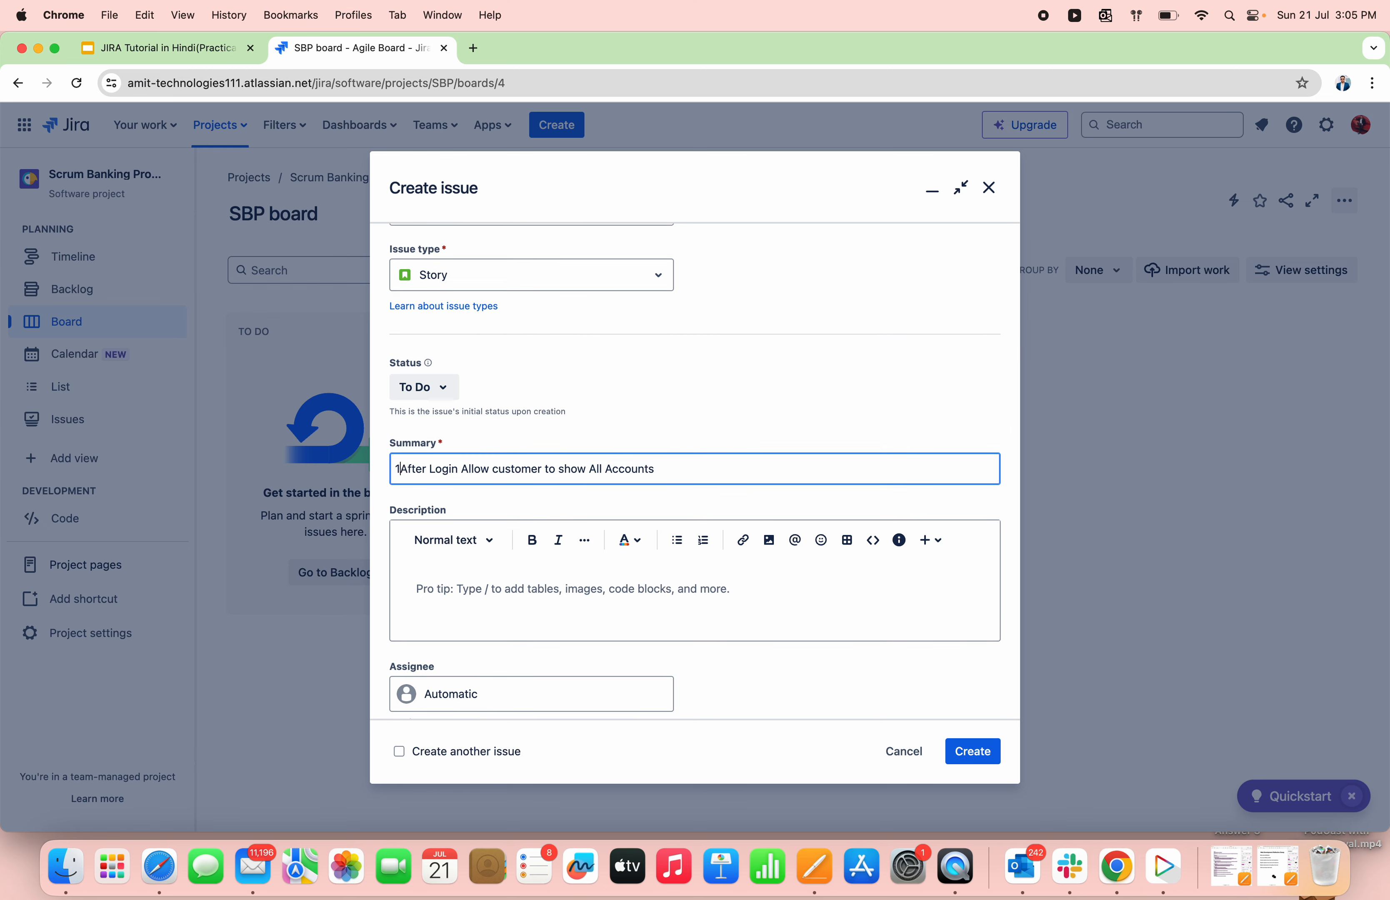
left_click(423, 572)
key("super+v")
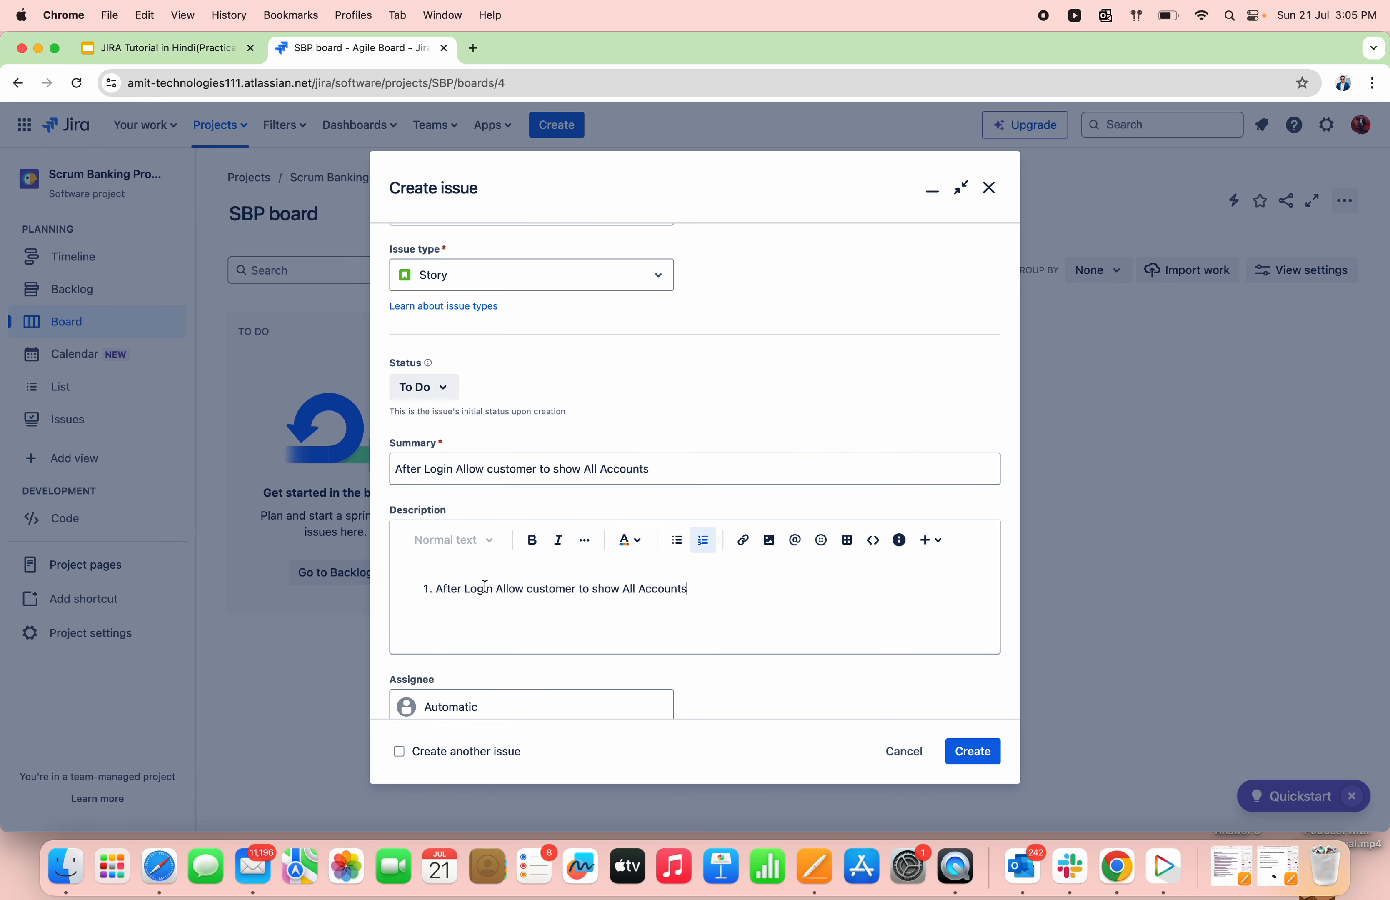
scroll(485, 586, "down", 2)
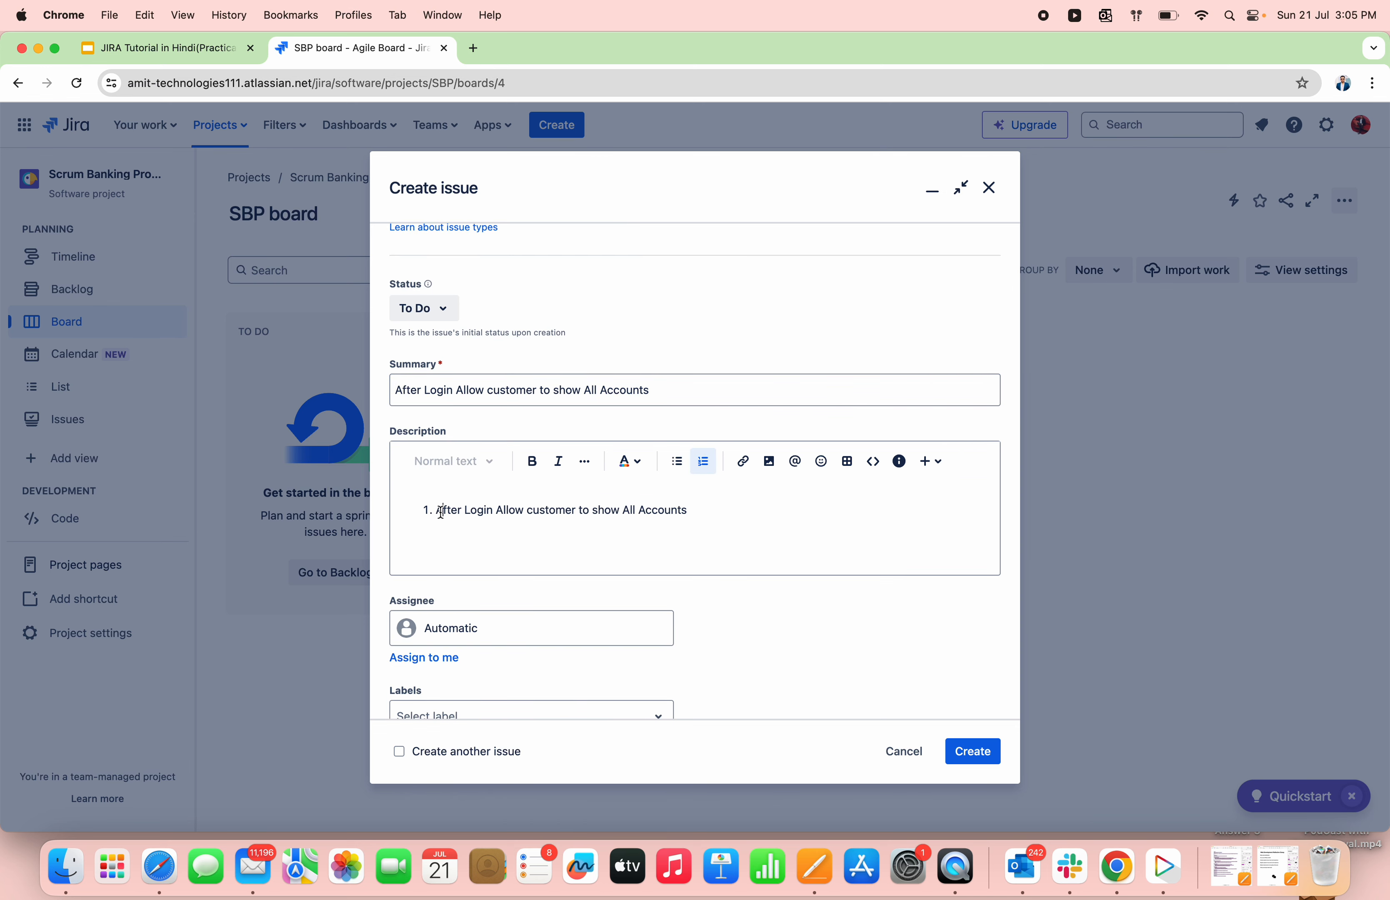
key("BackSpace")
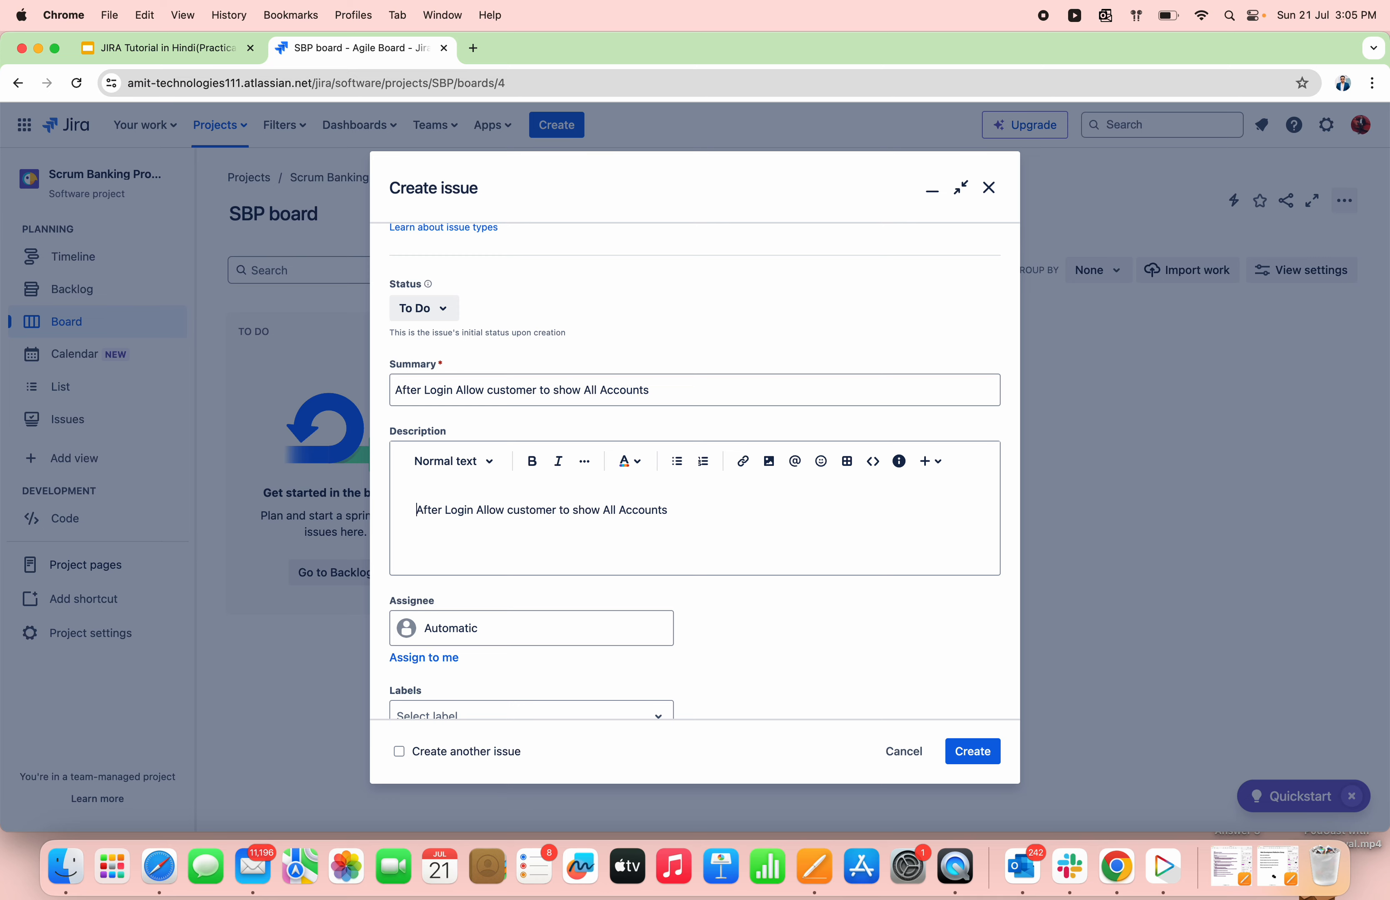
Review the story's remaining fields from assignee to linked issues, and compare its text with the use-case slide.
scroll(695, 467, "down", 5)
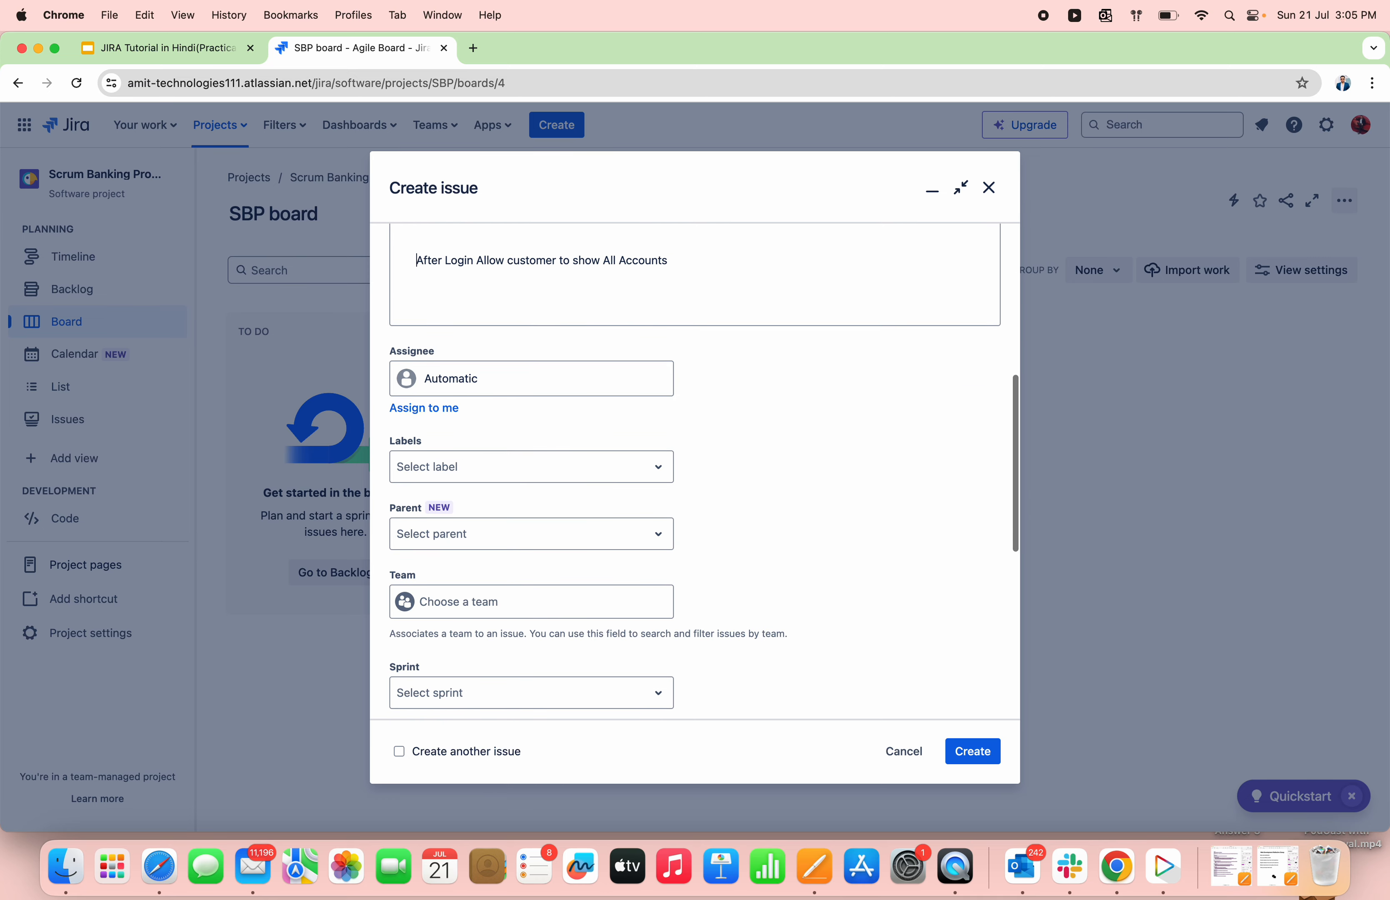
scroll(695, 470, "up", 8)
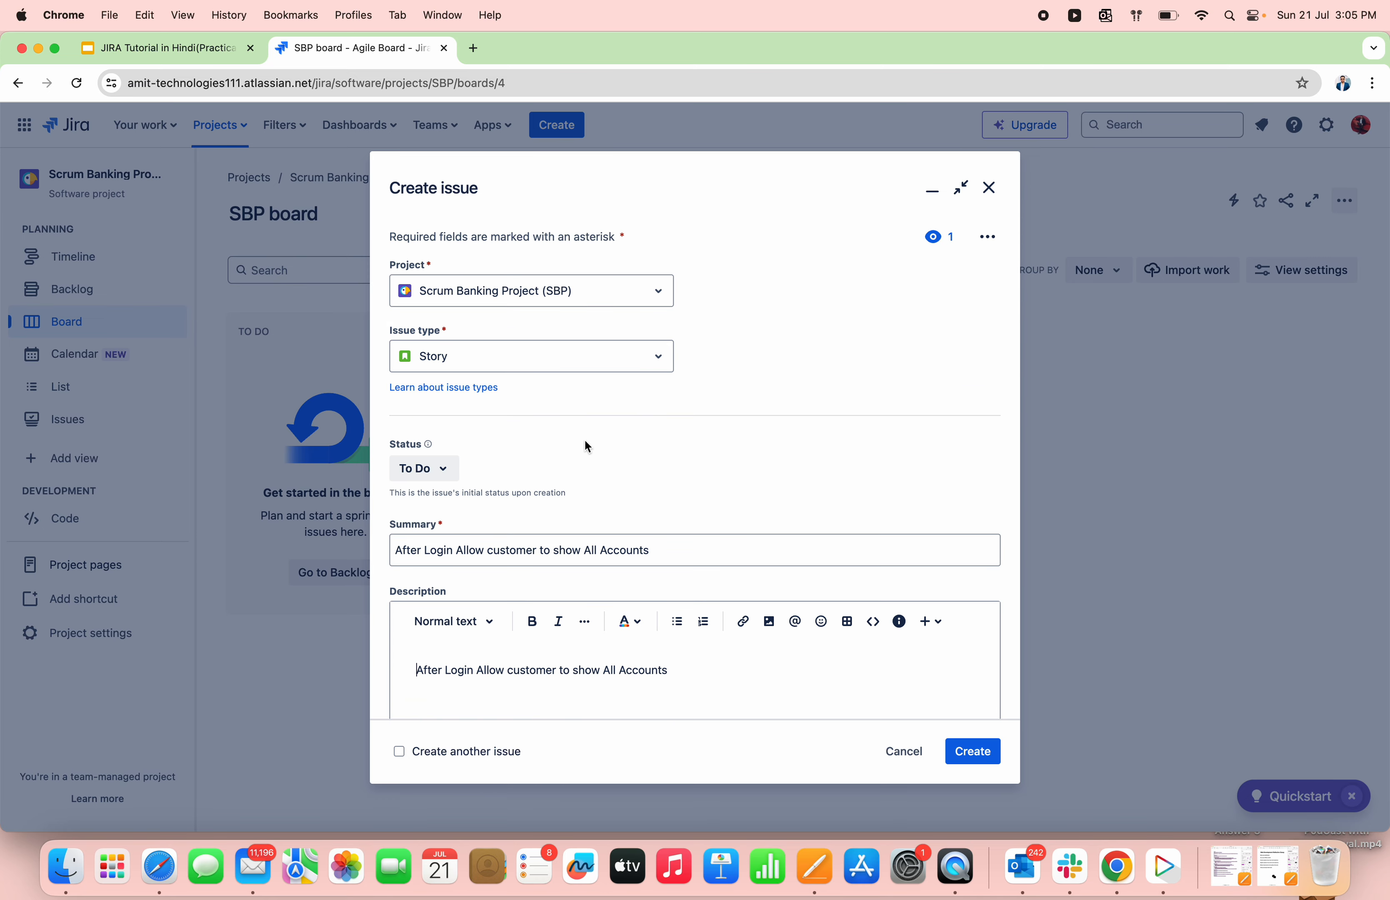
scroll(588, 447, "down", 3)
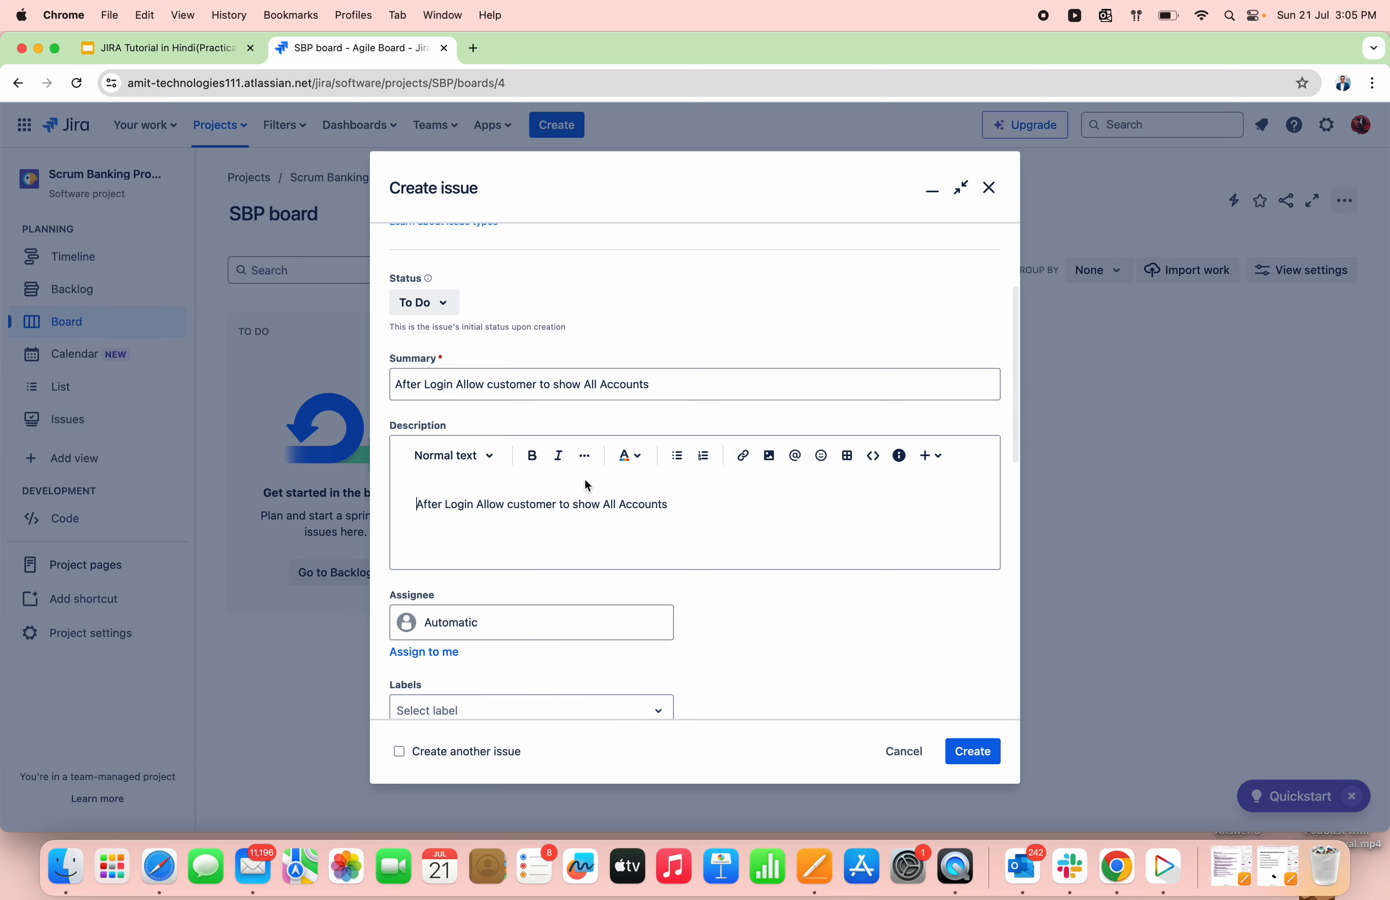
scroll(585, 481, "down", 2)
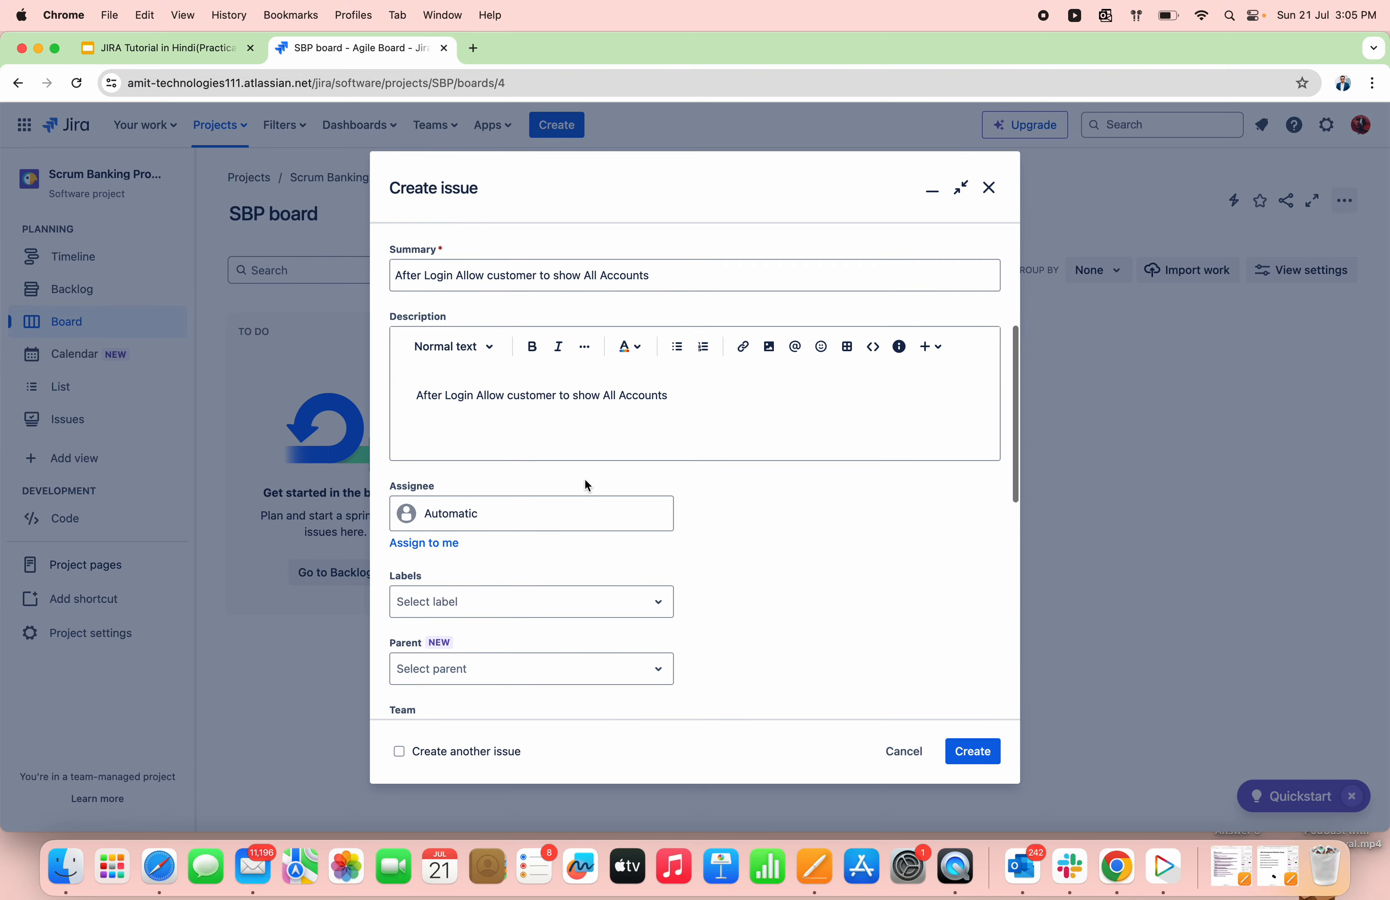
left_click(184, 45)
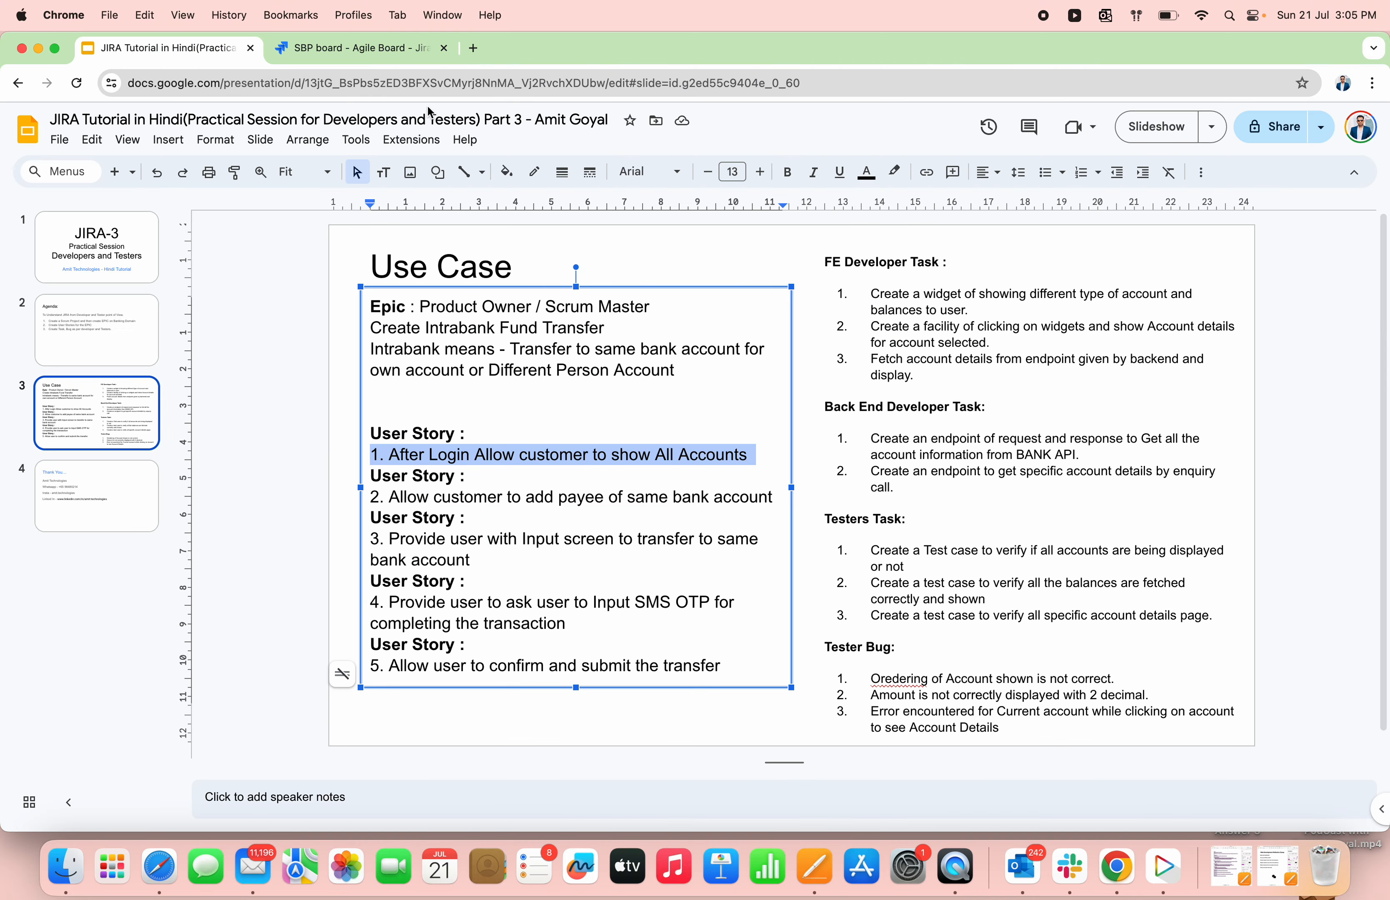
left_click(382, 50)
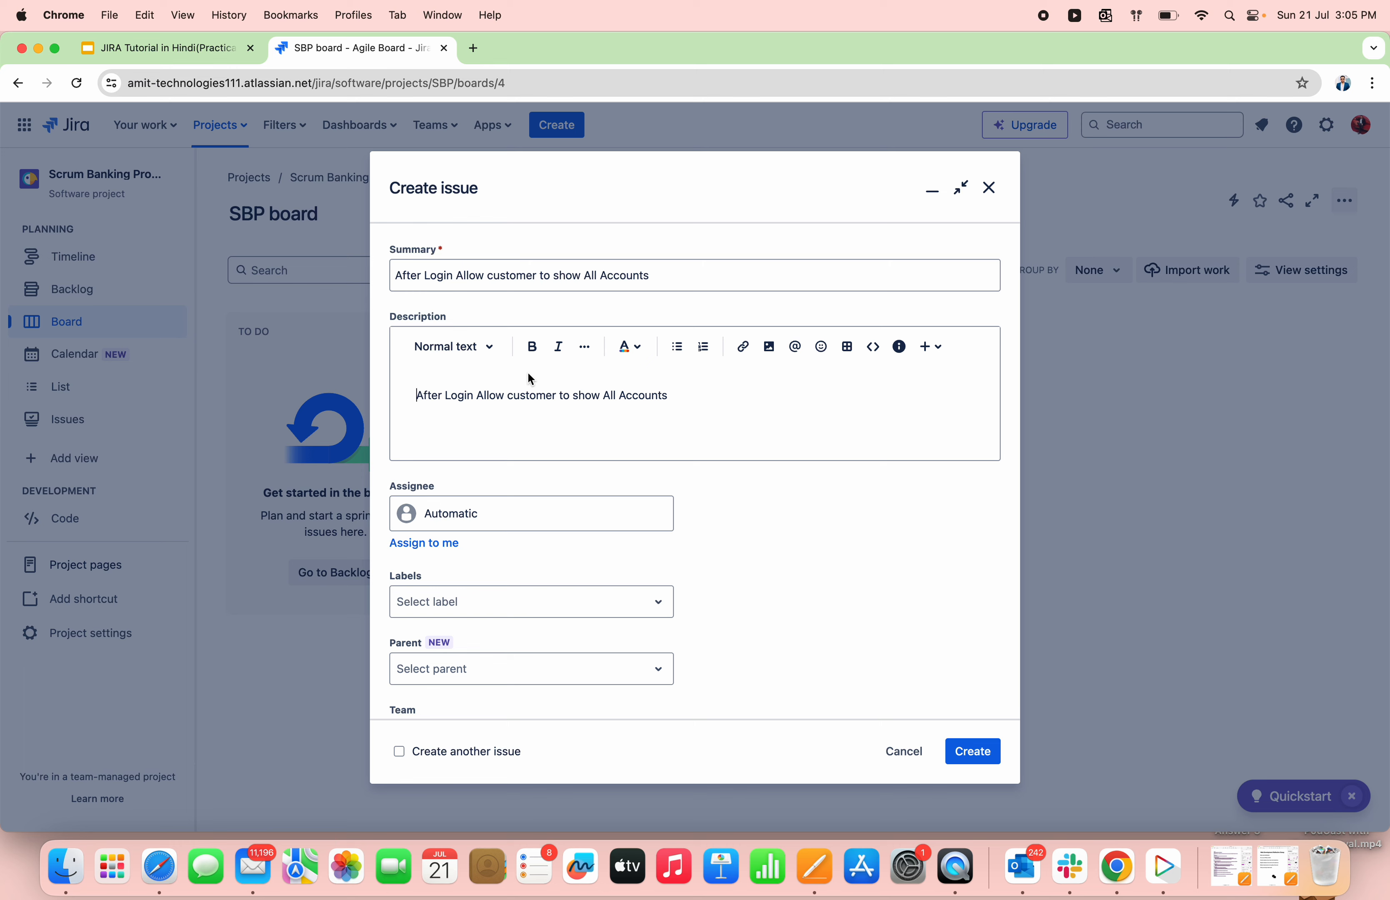
scroll(528, 374, "up", 5)
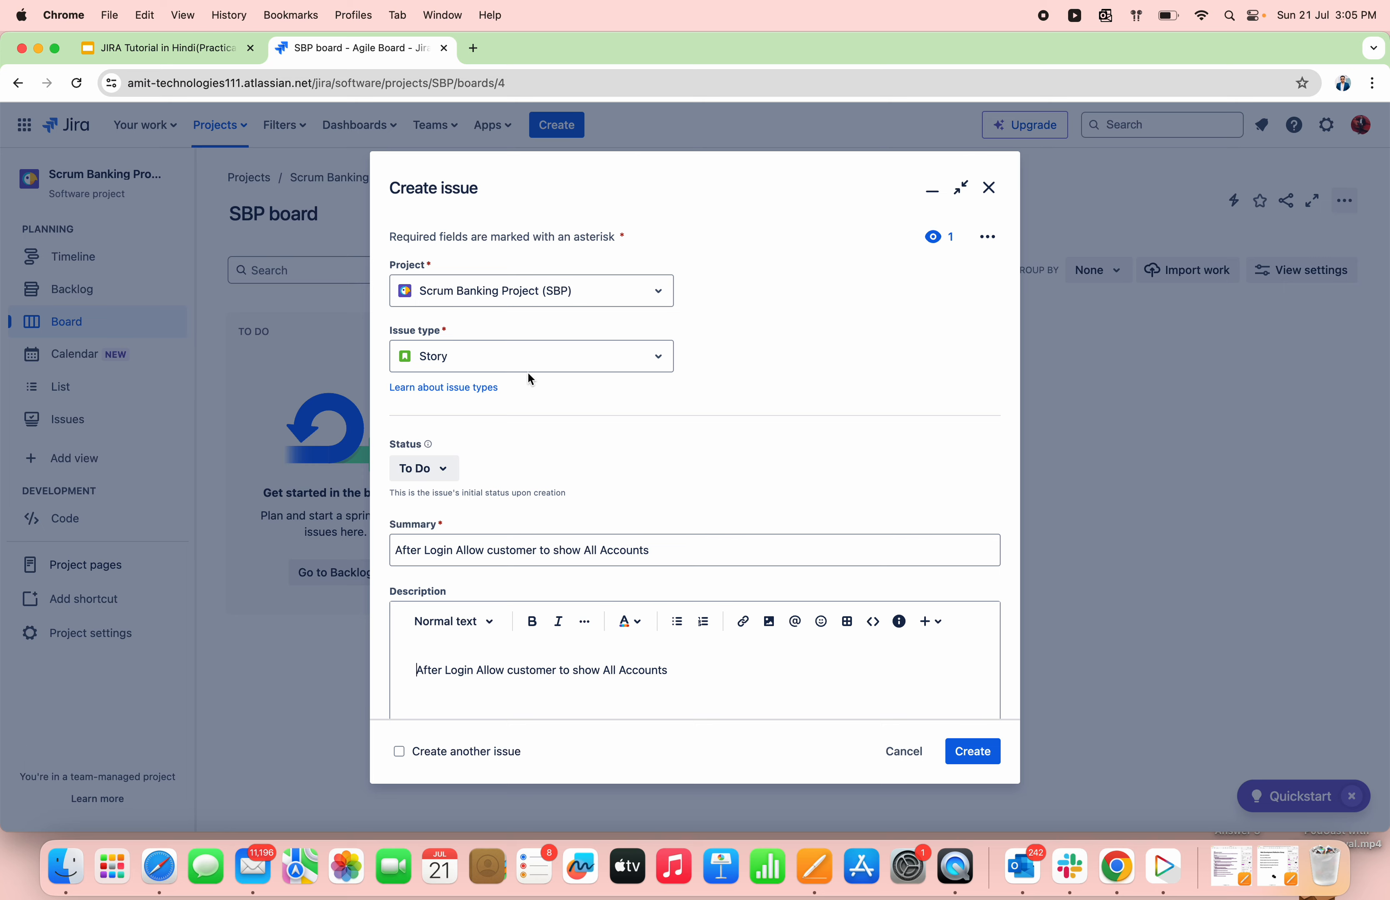
scroll(530, 377, "down", 3)
scroll(529, 377, "up", 2)
scroll(529, 377, "down", 10)
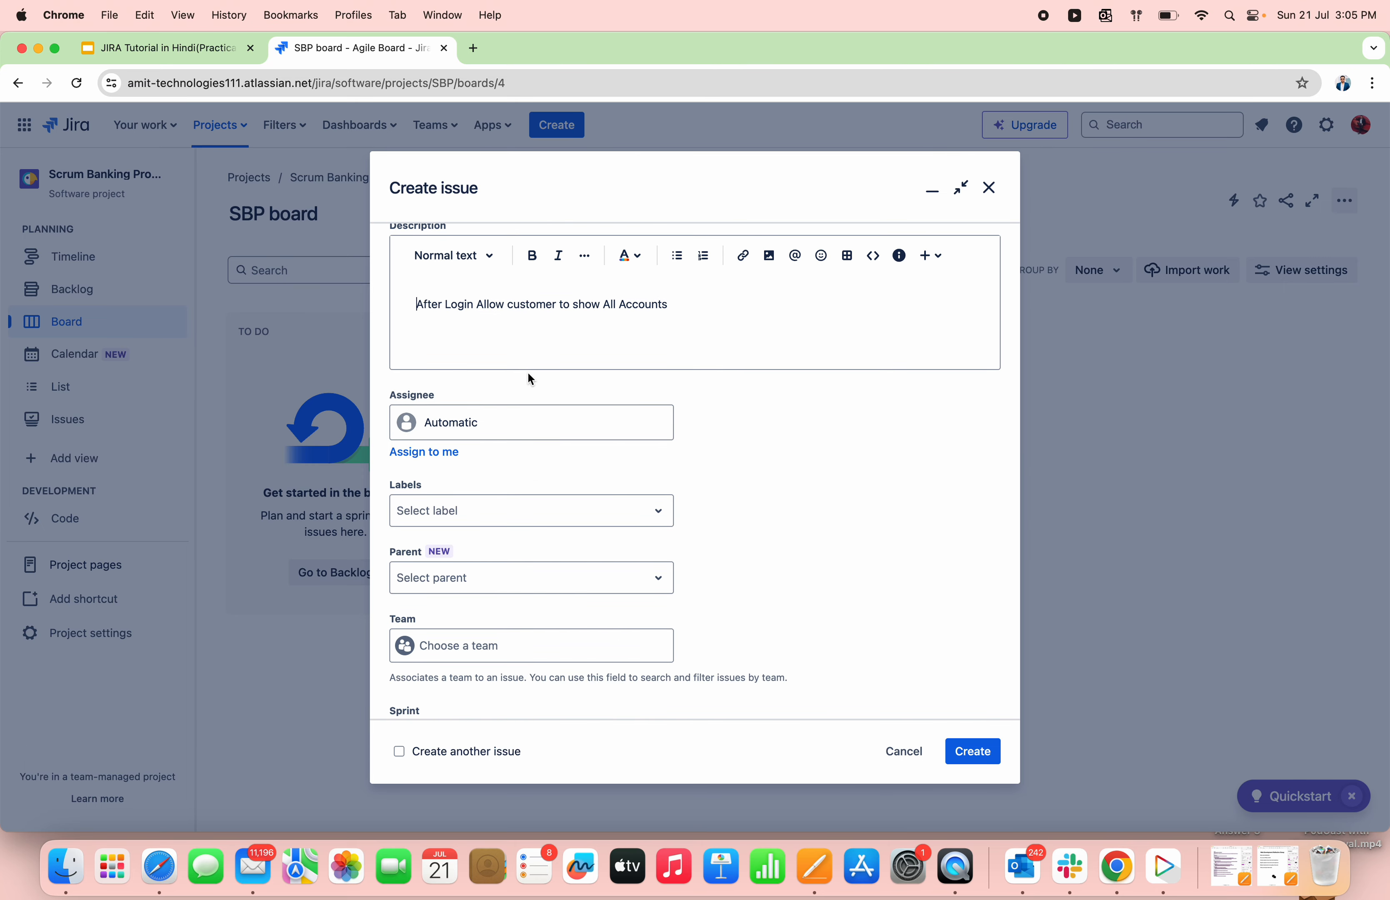
scroll(529, 433, "up", 5)
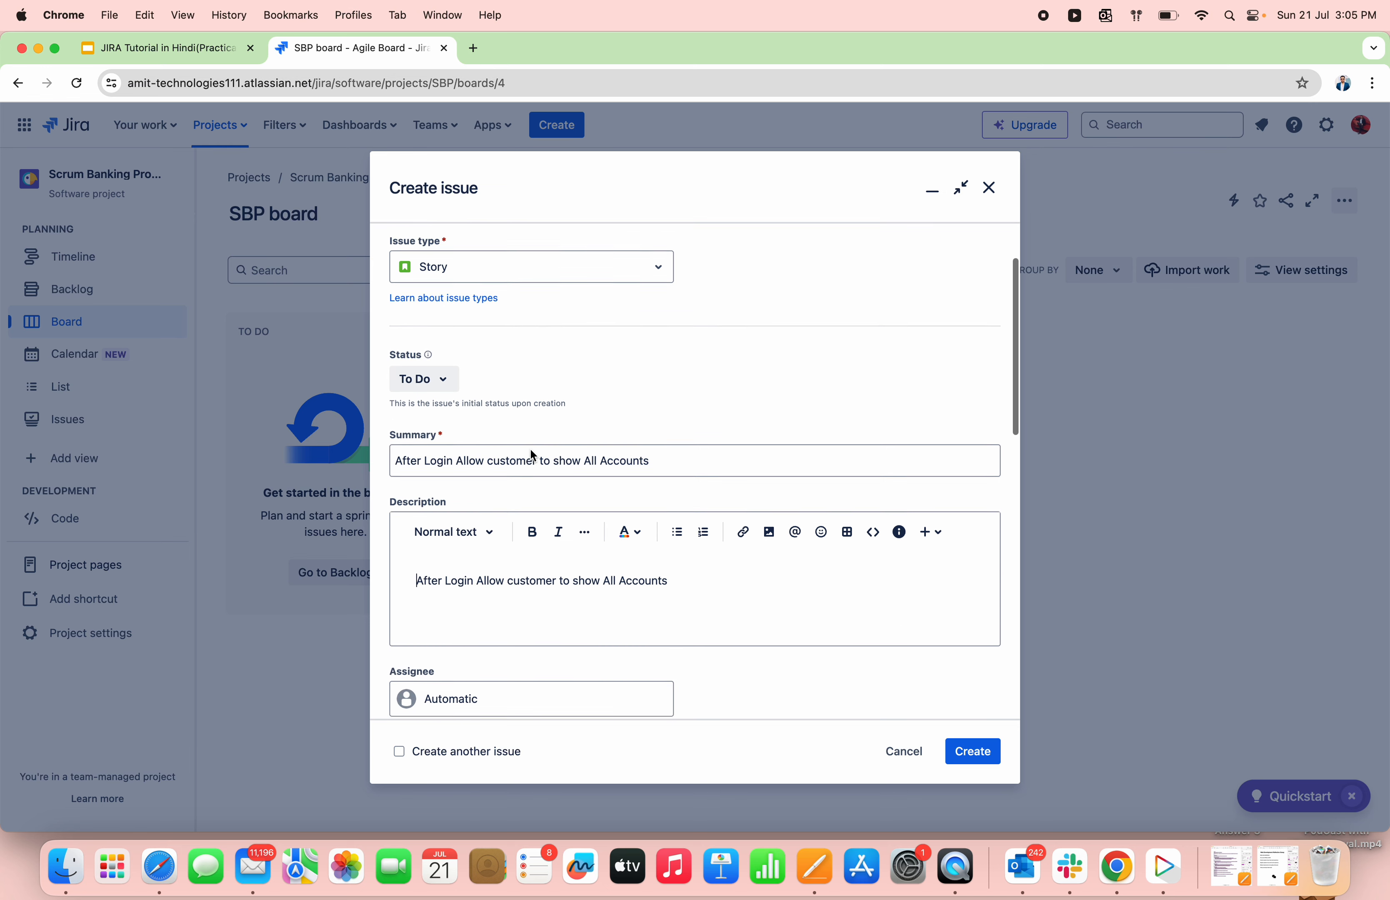
scroll(532, 454, "down", 3)
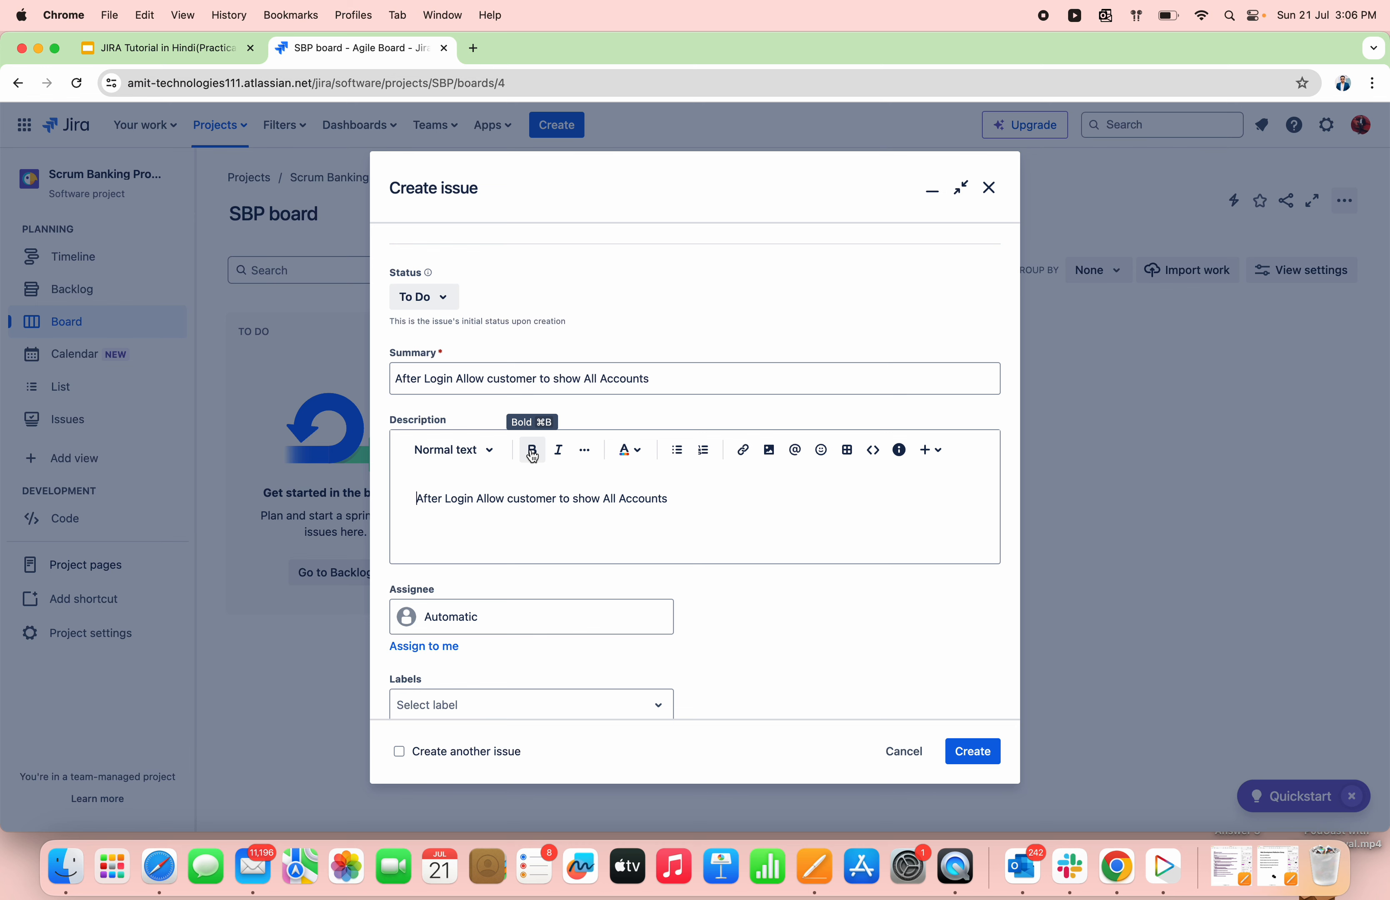
scroll(532, 456, "down", 5)
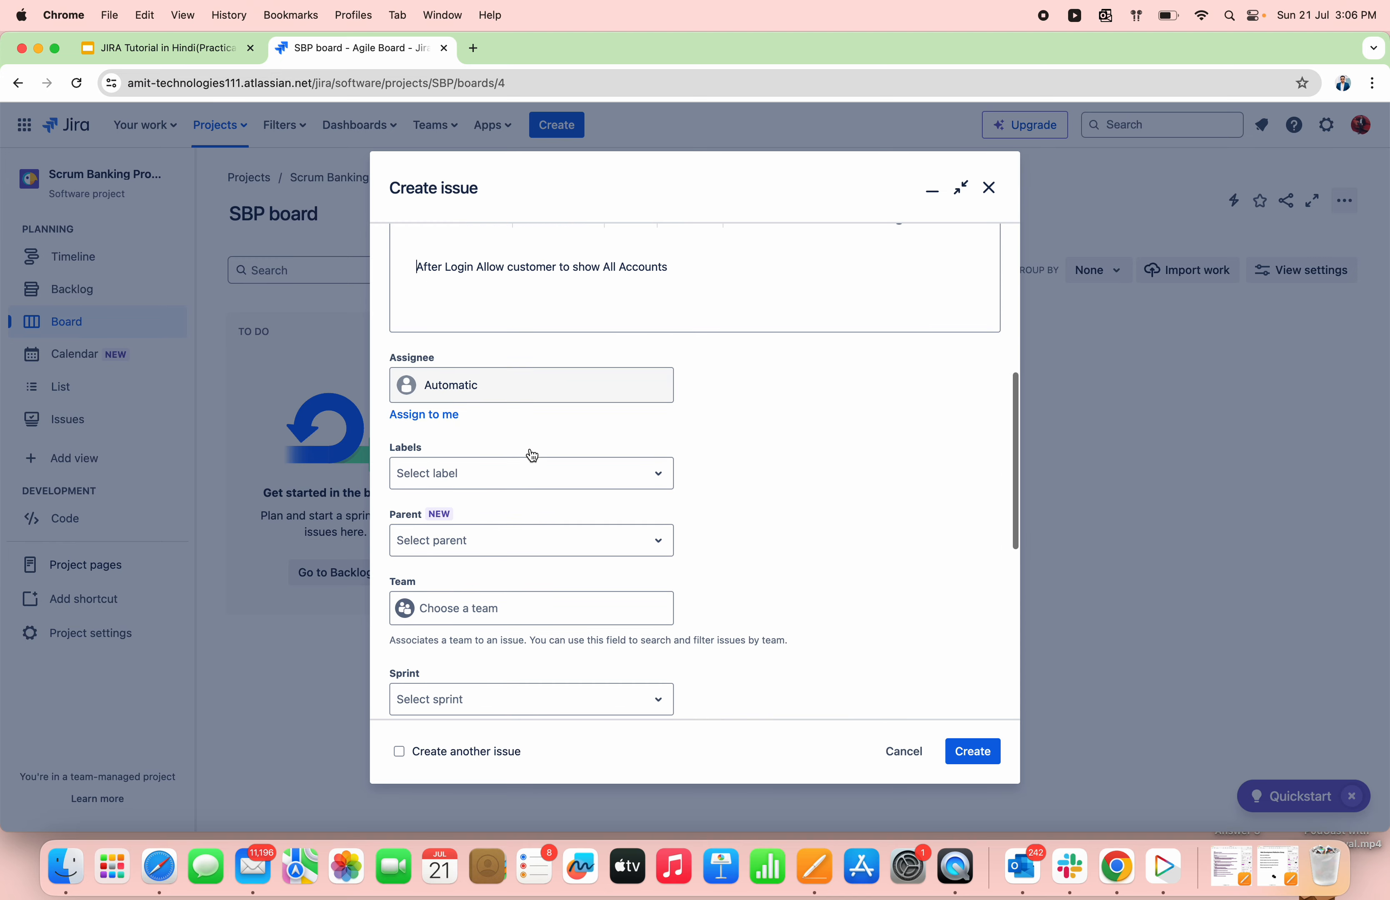
scroll(530, 452, "down", 5)
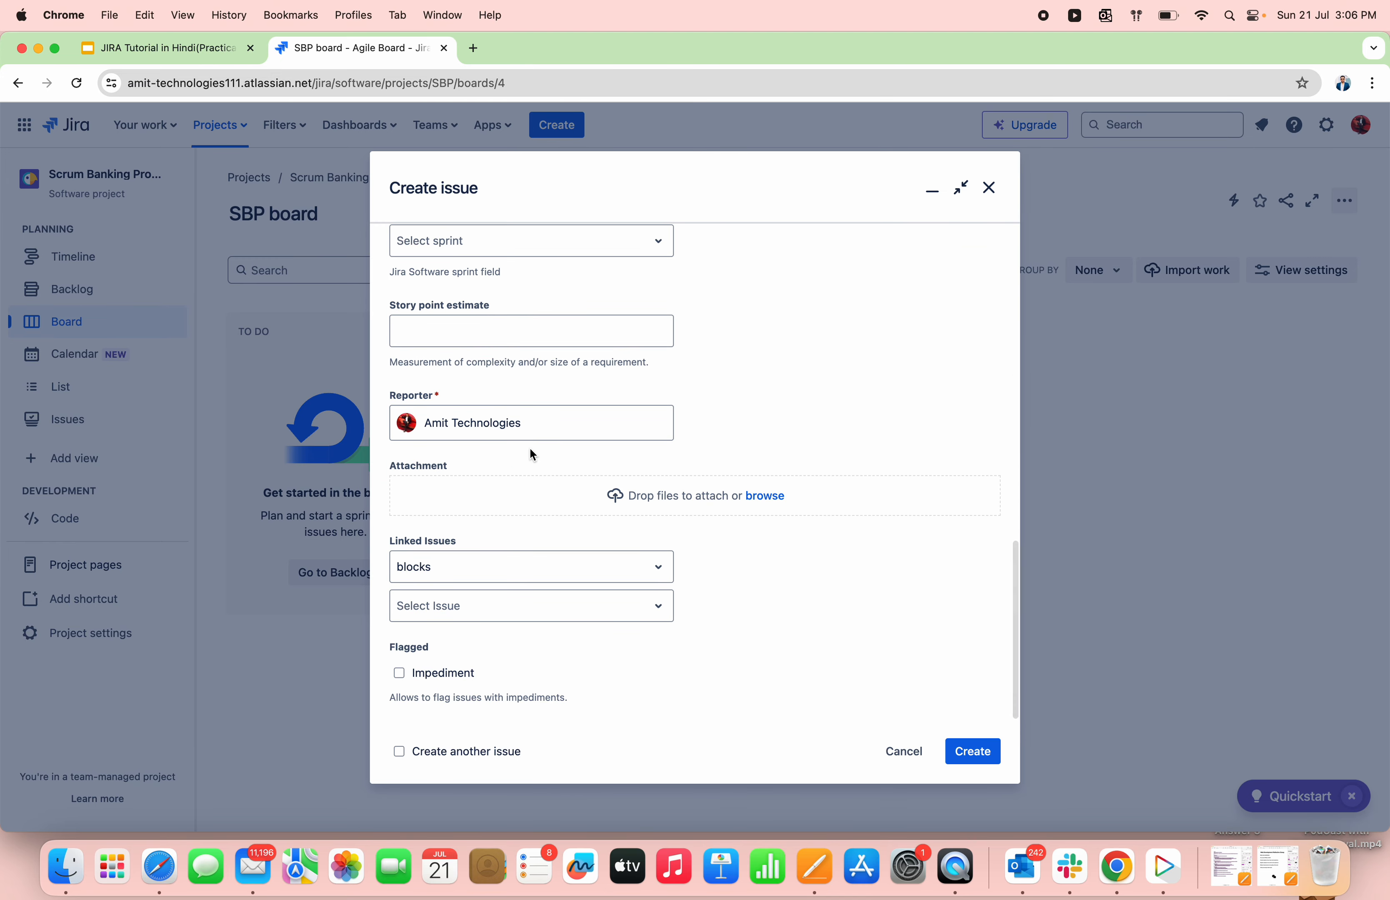
scroll(530, 452, "up", 10)
scroll(530, 453, "up", 5)
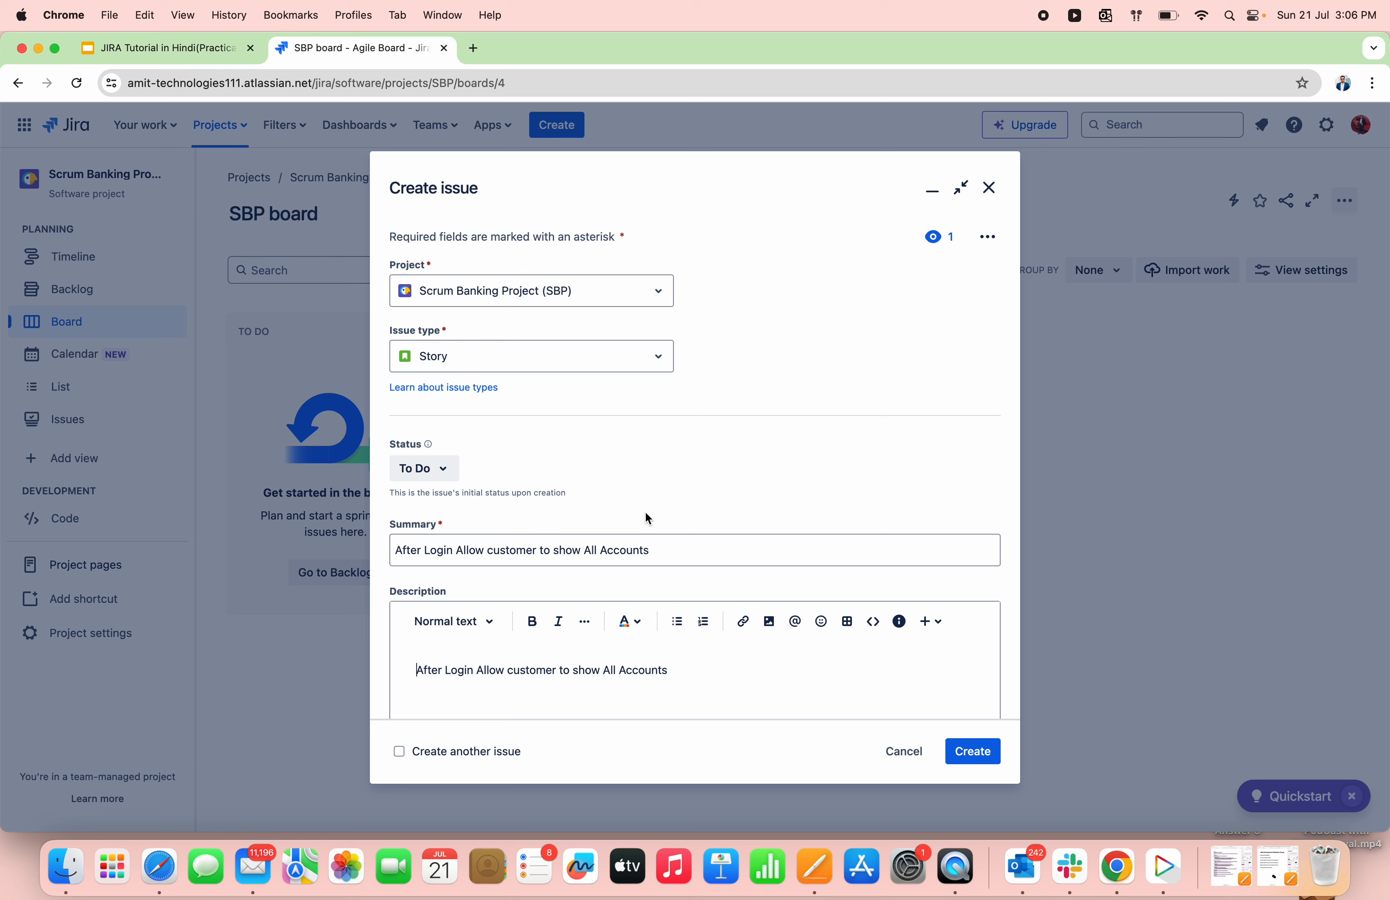
Link the story to the epic SBP-1 Create Intrabank Fund Transfer with the "relates to" relationship, and create it.
scroll(646, 514, "down", 2)
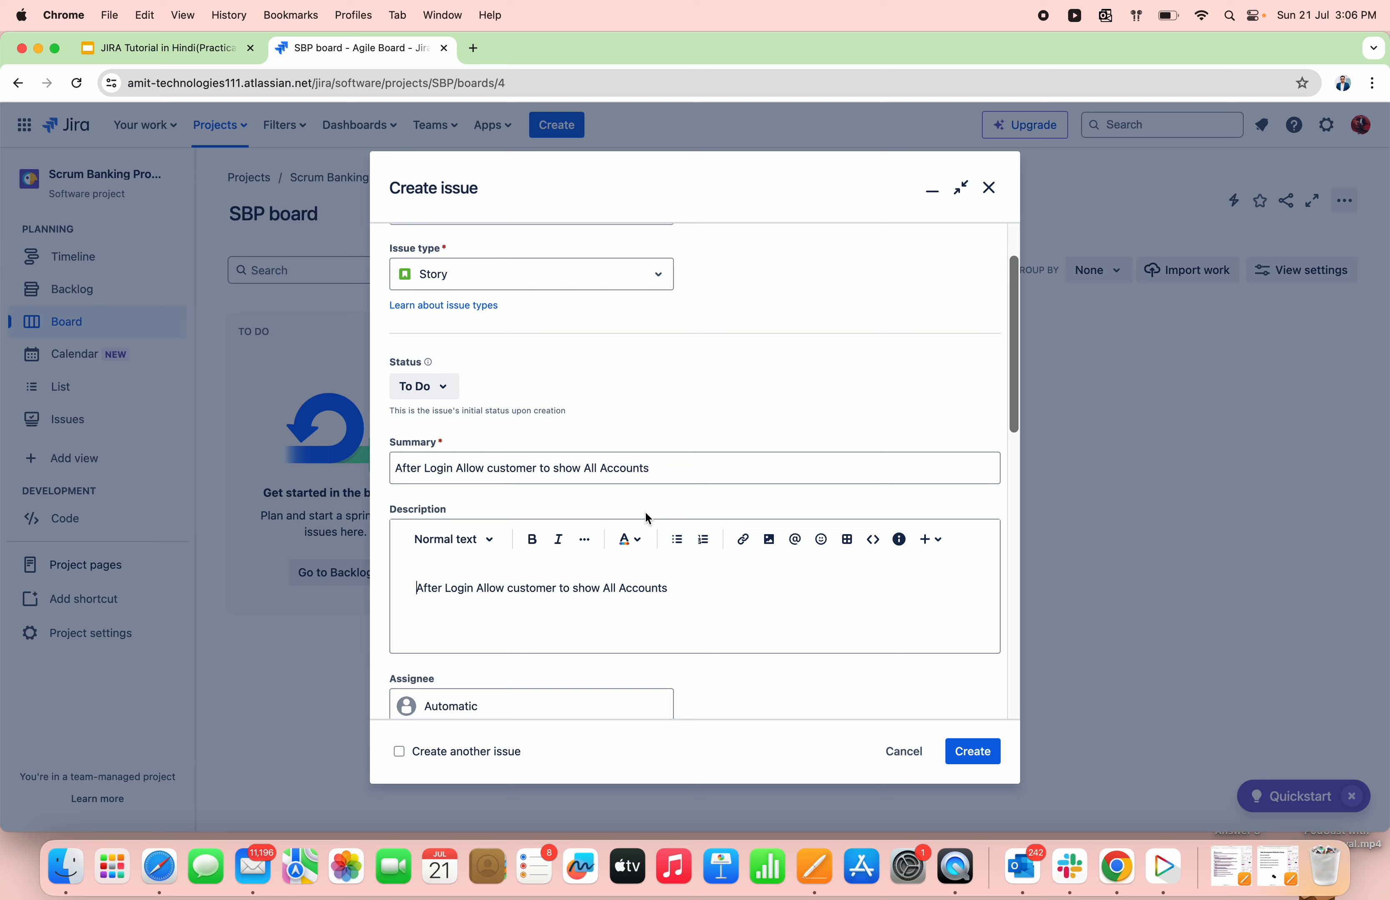
scroll(645, 510, "down", 6)
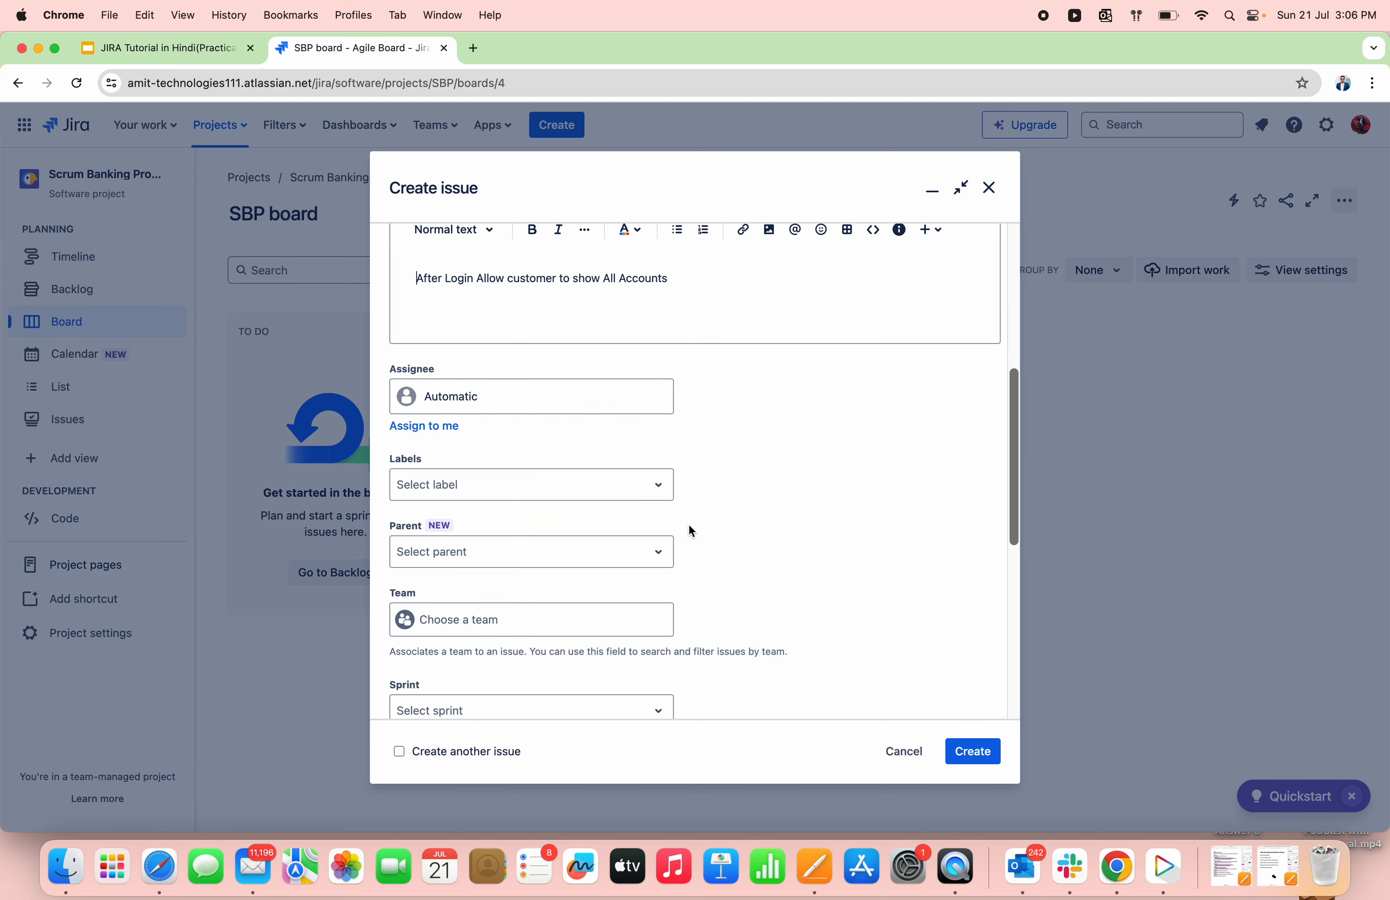
scroll(883, 516, "down", 5)
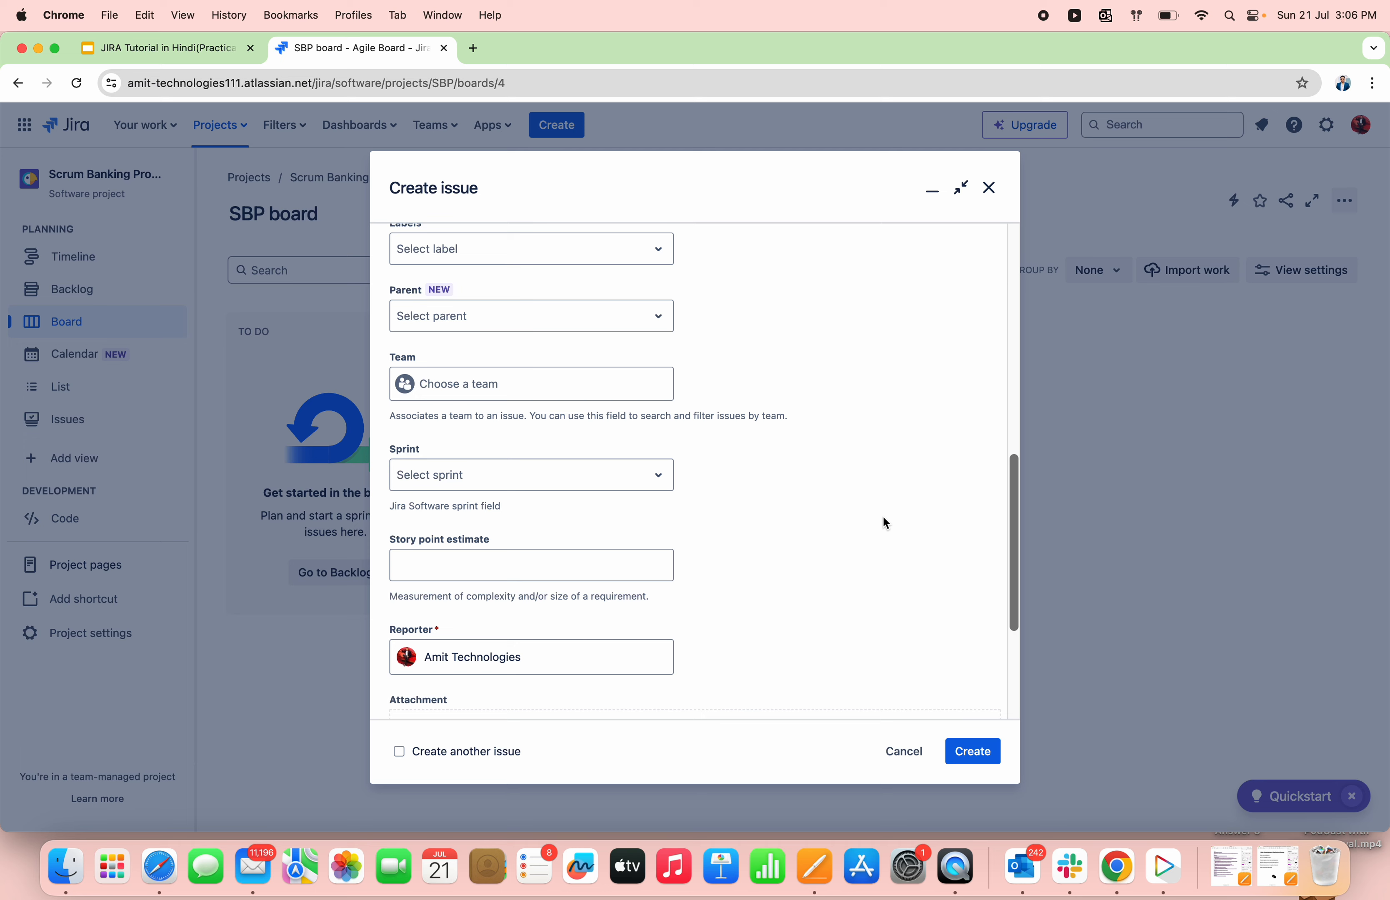
scroll(883, 518, "down", 5)
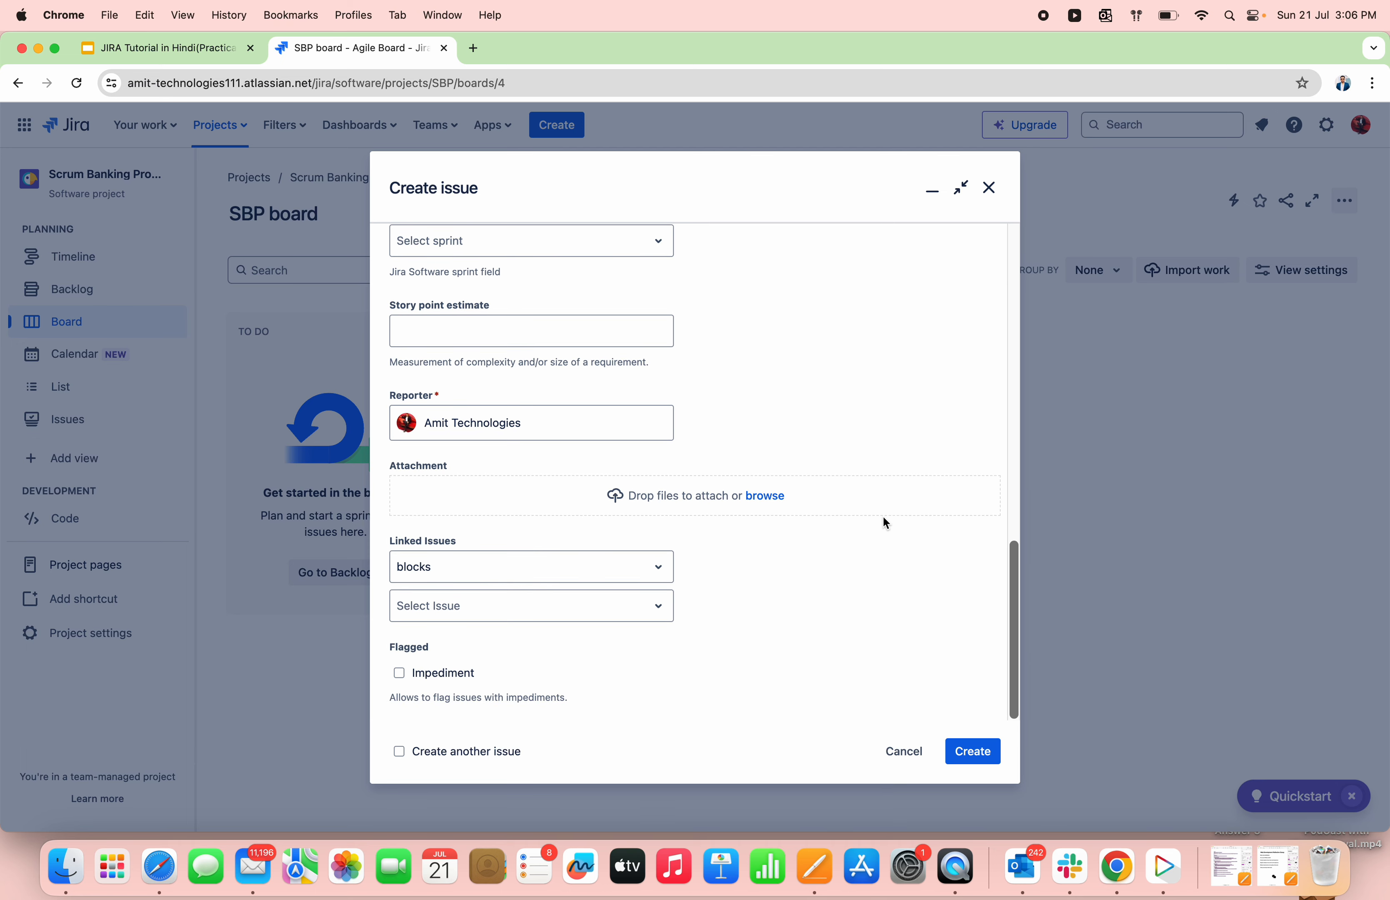
left_click(618, 573)
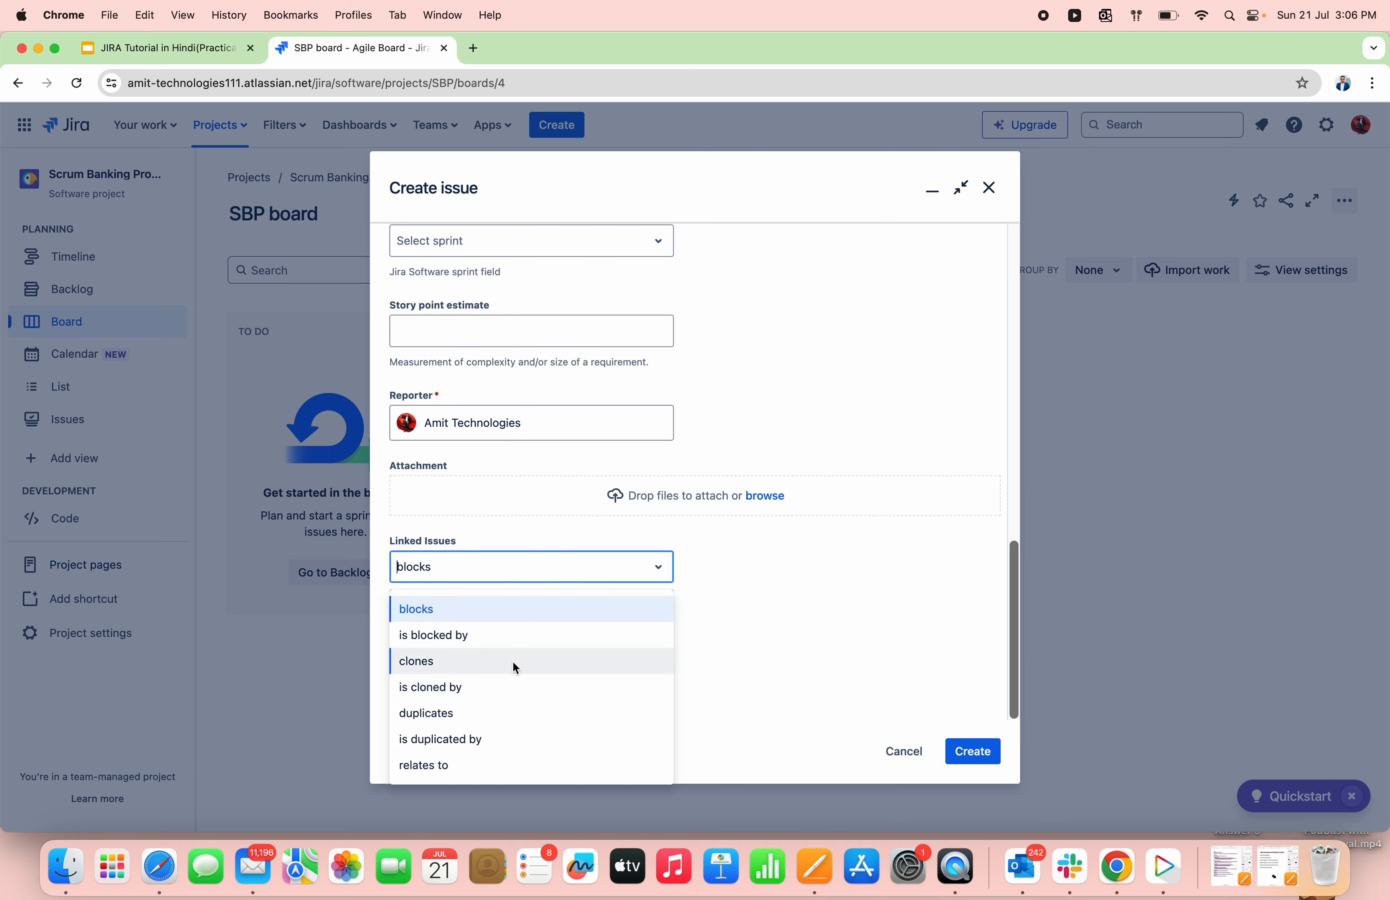
left_click(486, 765)
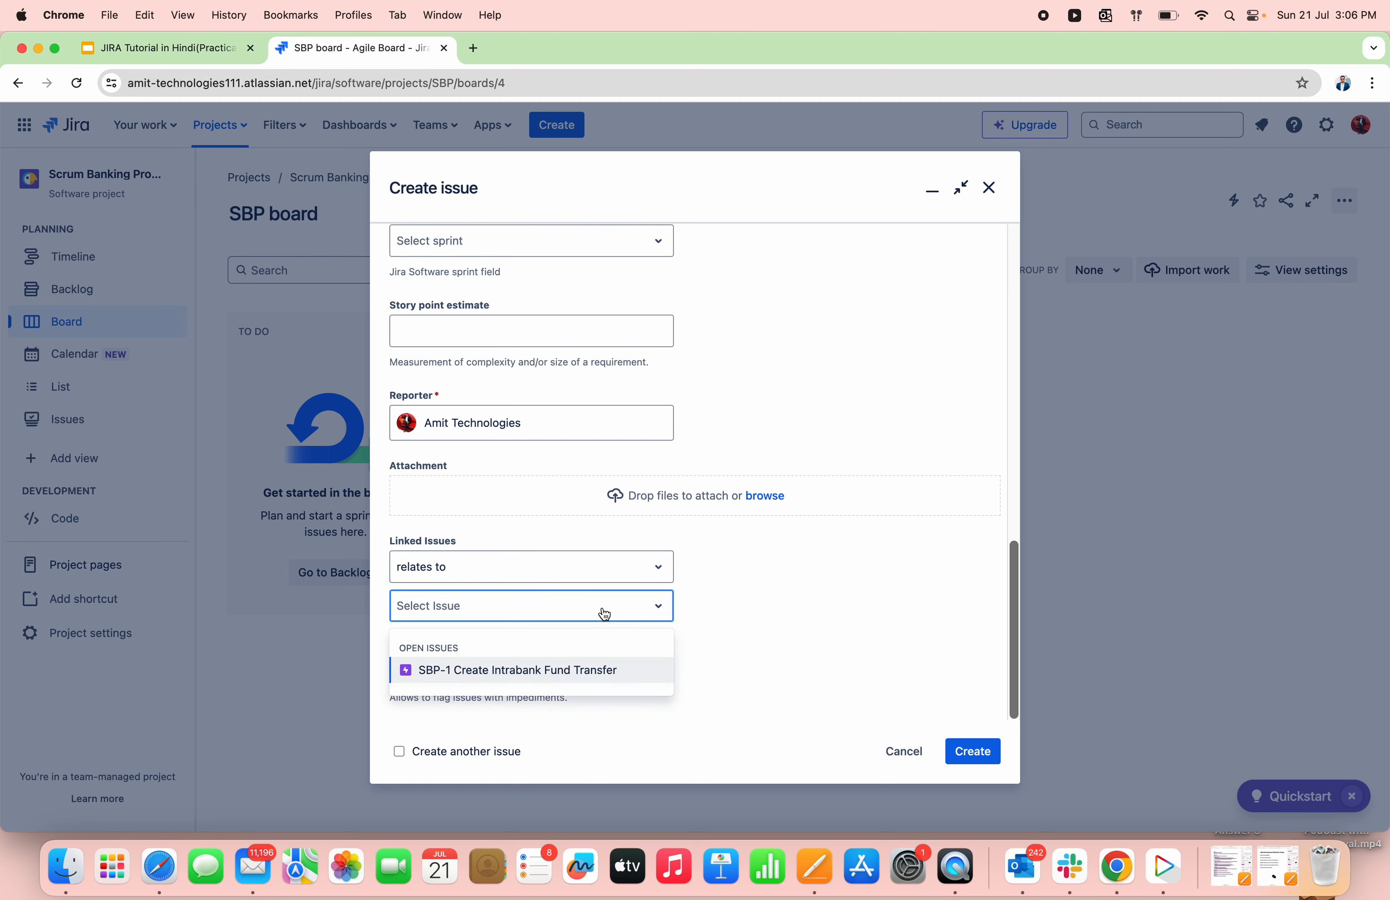
left_click(504, 669)
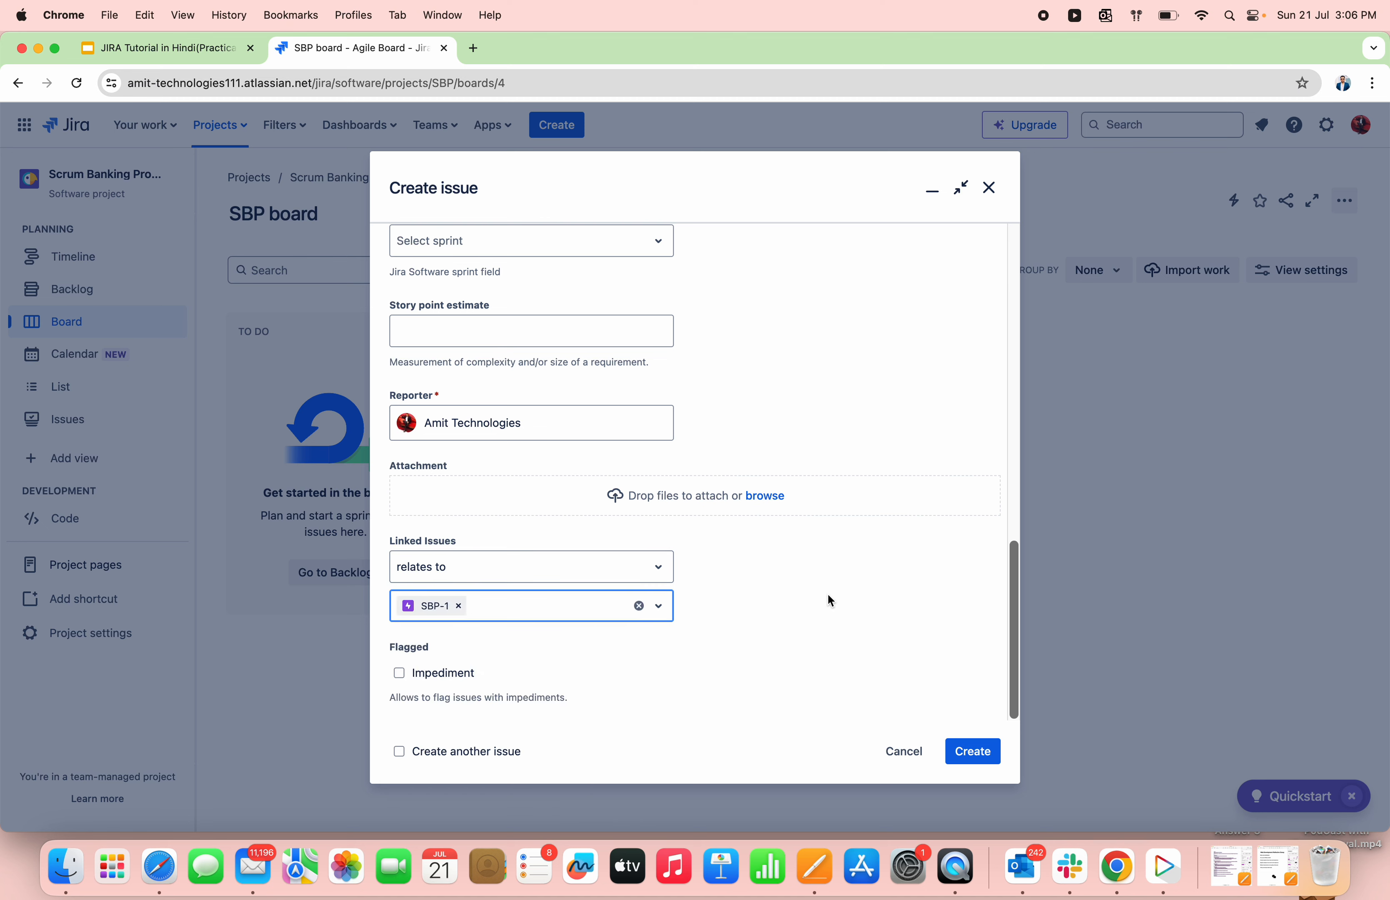
left_click(981, 752)
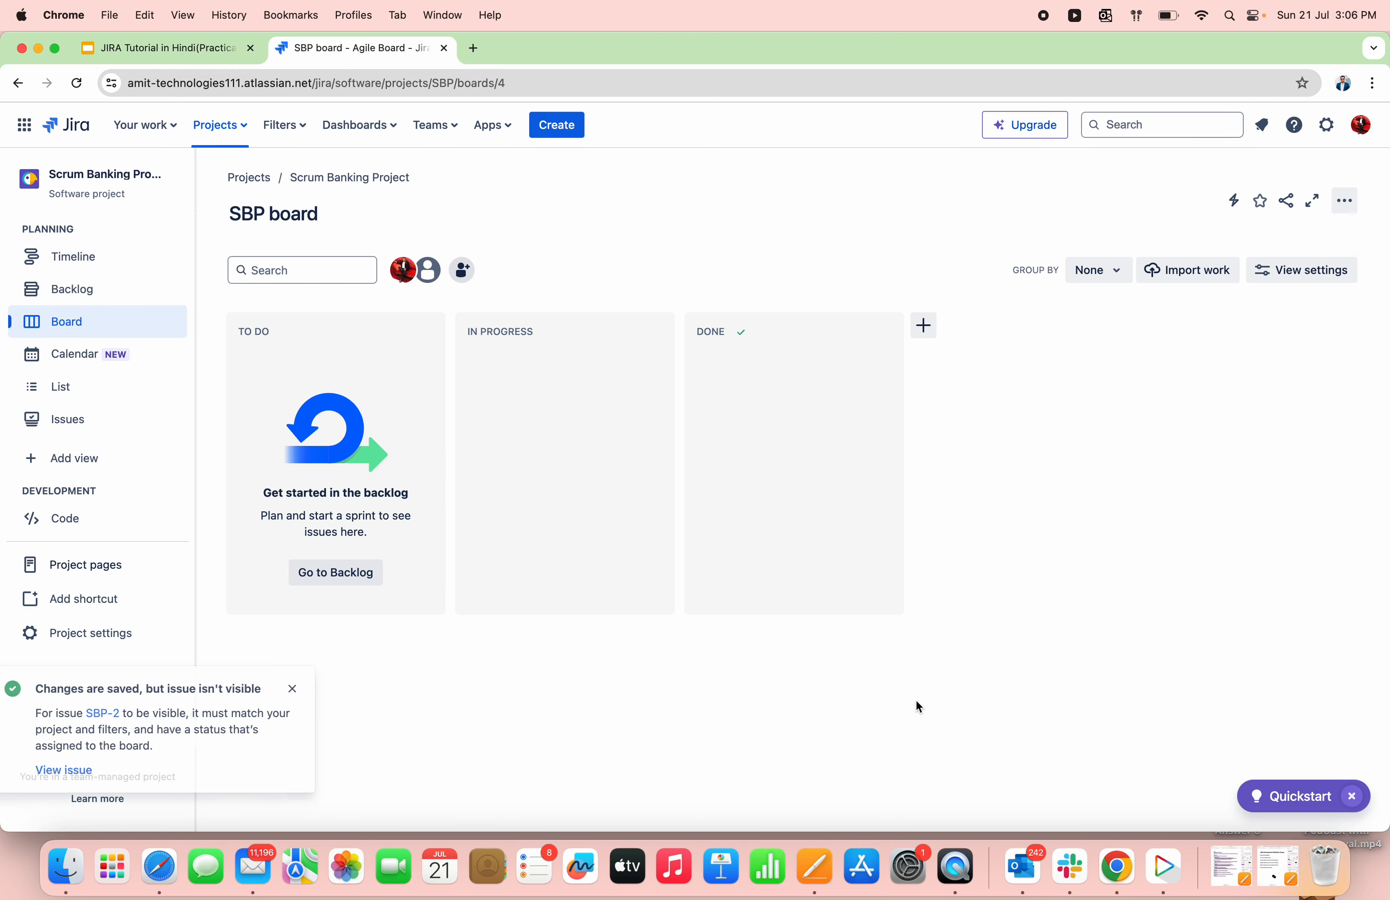
Start another story and copy "2. Allow customer to add payee of same bank account" from the use-case slide into its summary.
left_click(552, 126)
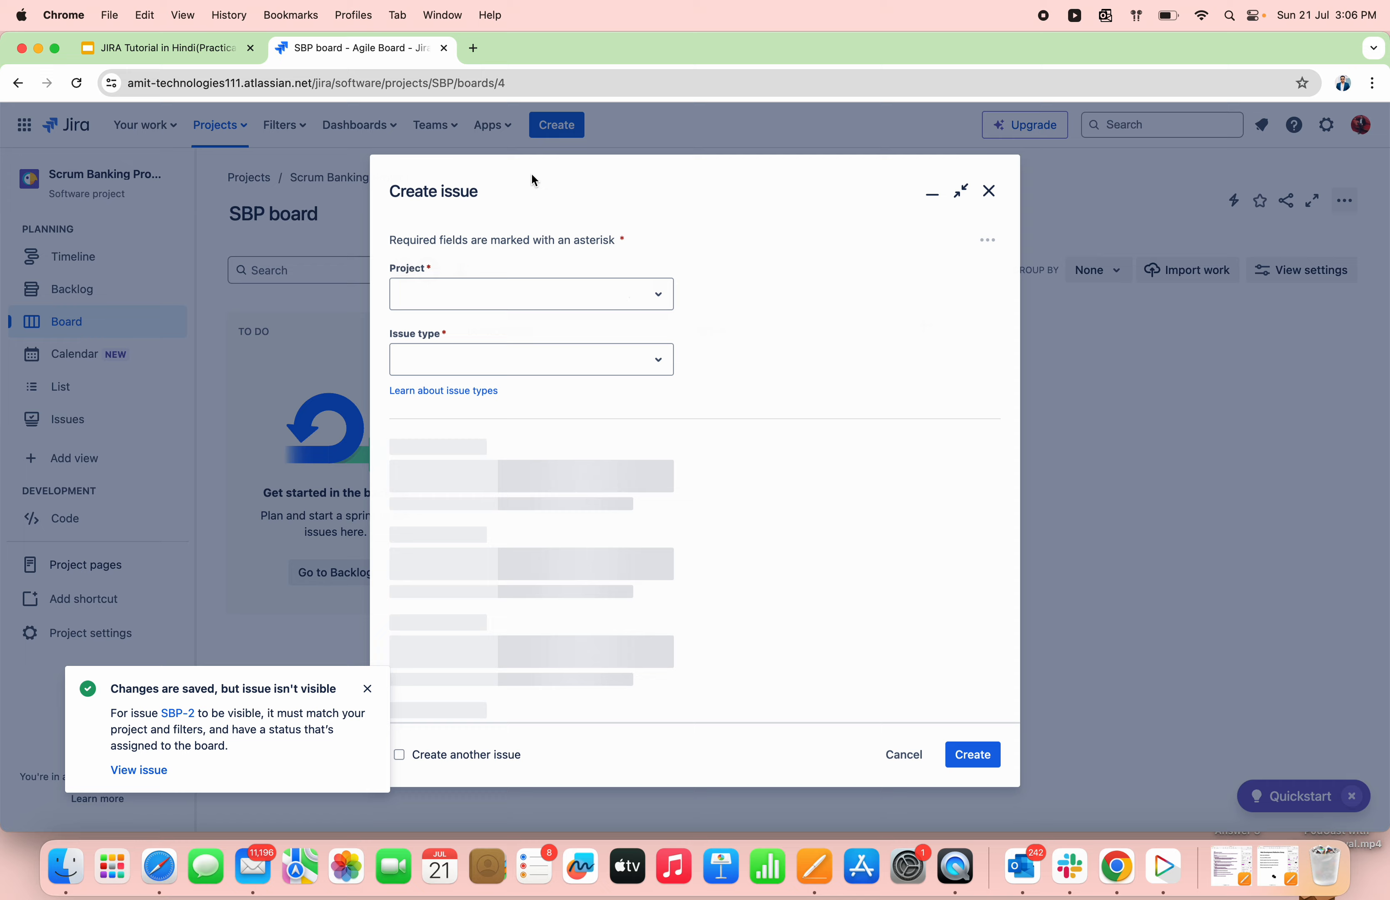
left_click(193, 50)
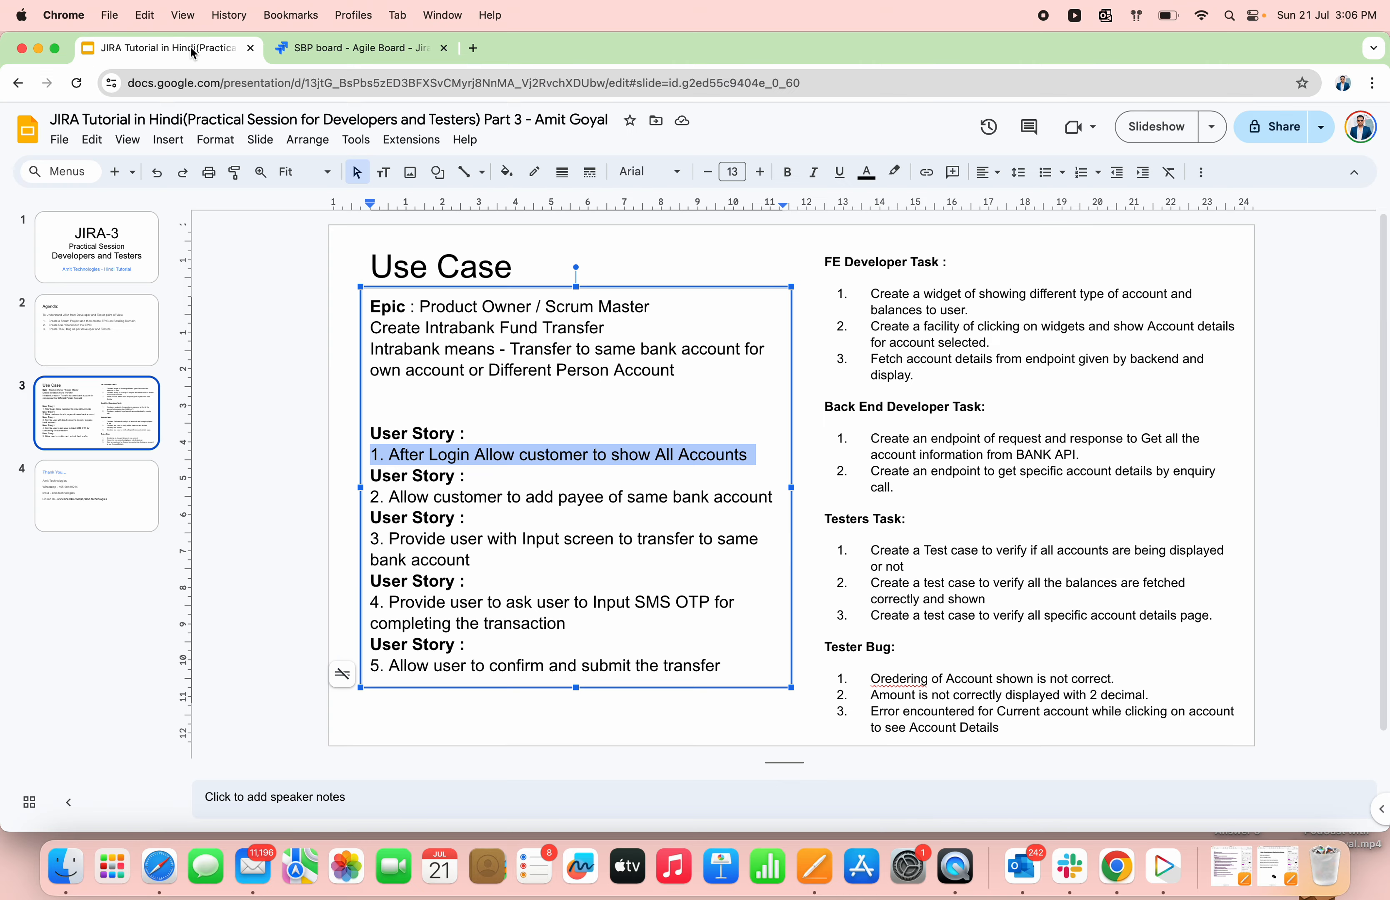
triple_click(484, 501)
key("super+c")
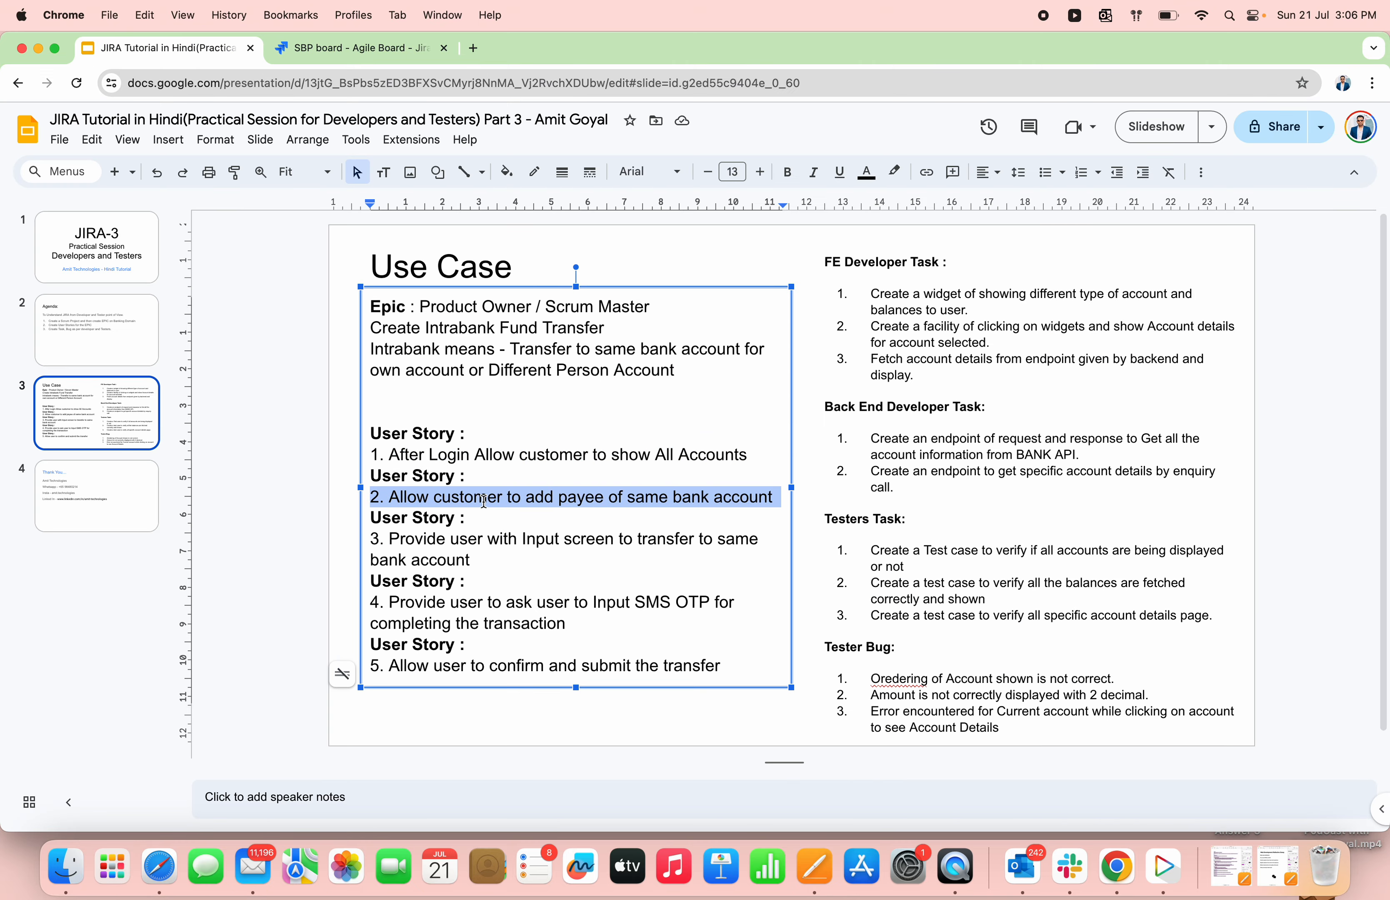
left_click(393, 51)
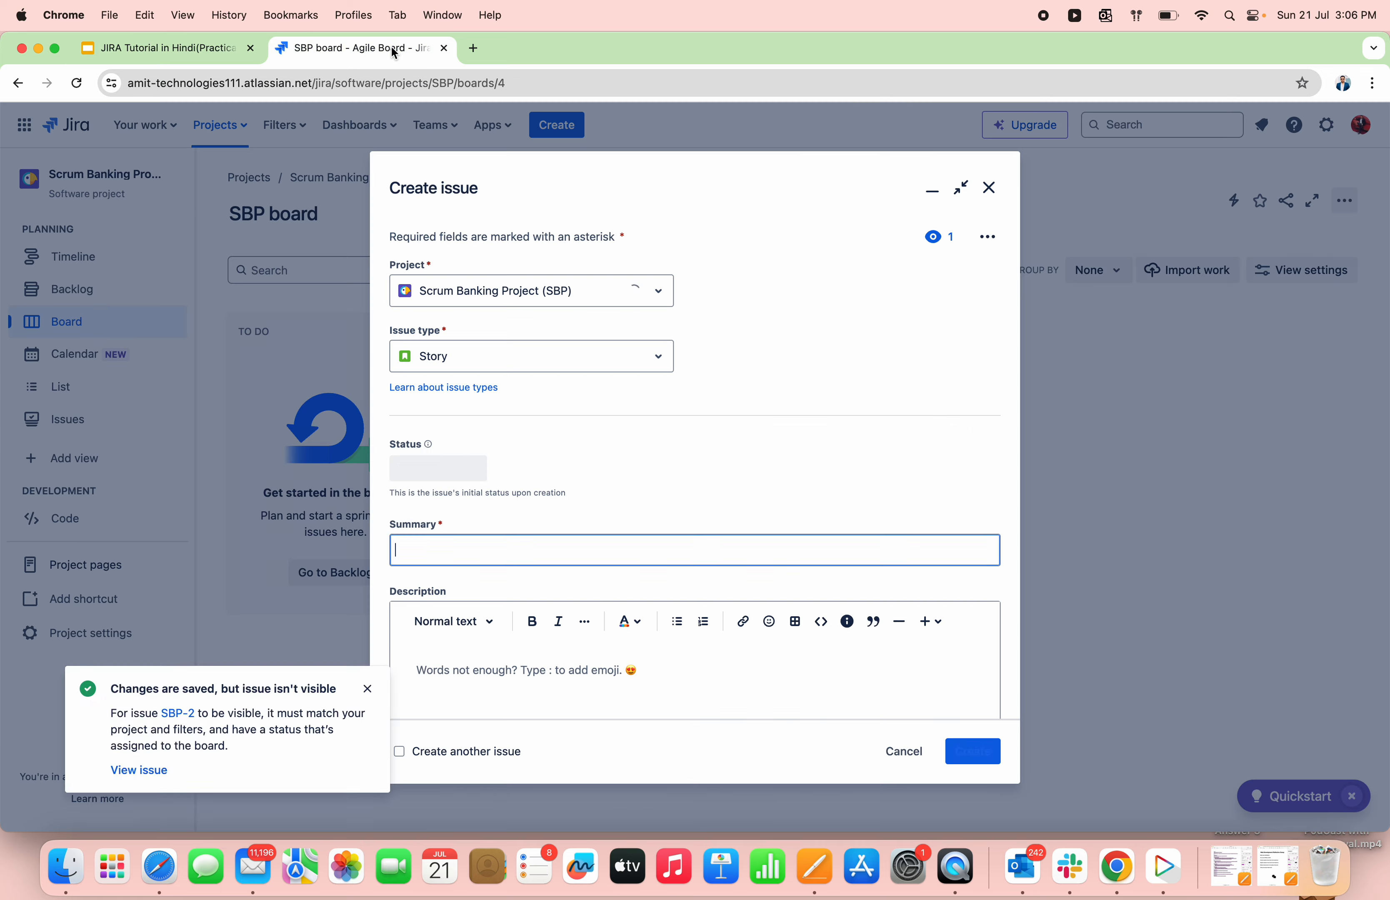
left_click(514, 555)
key("super+v")
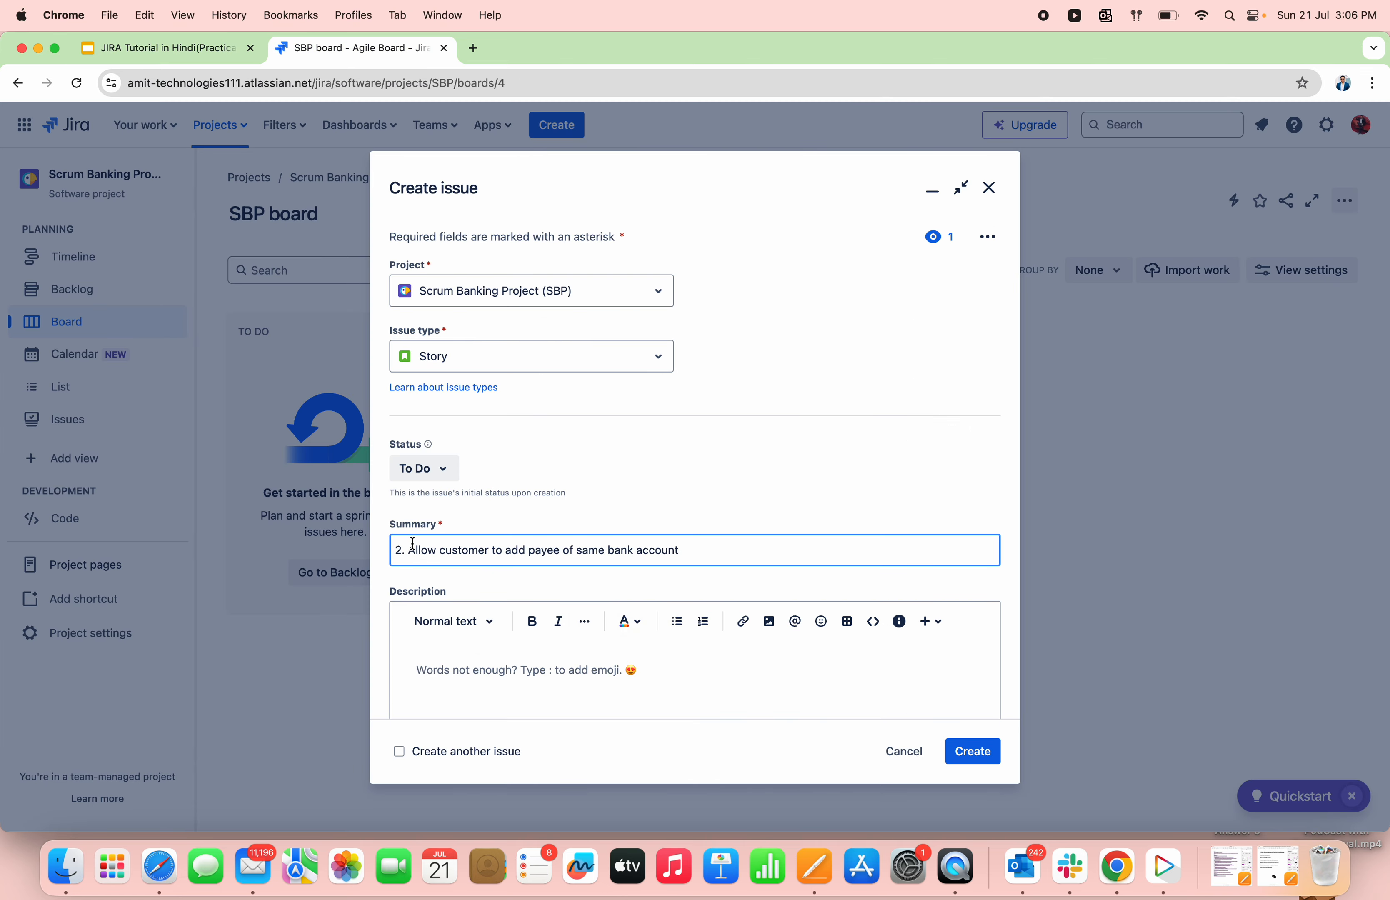
Remove the leading number from the summary, and paste "Allow customer to add payee of same bank account" into the description as unnumbered text.
key("BackSpace")
key("BackSpace")
key("BackSpace")
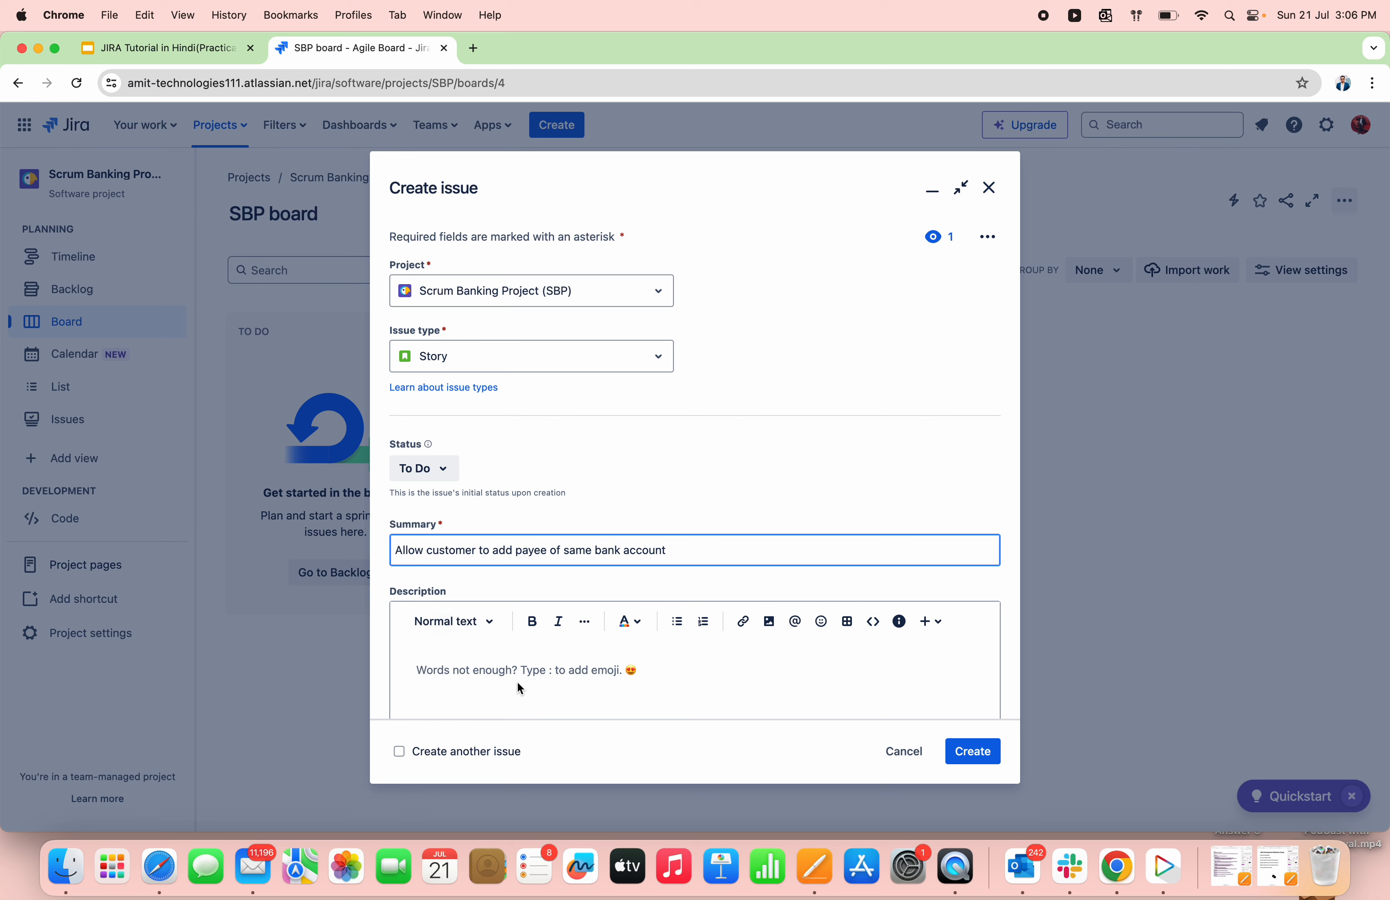
left_click(524, 691)
key("super+v")
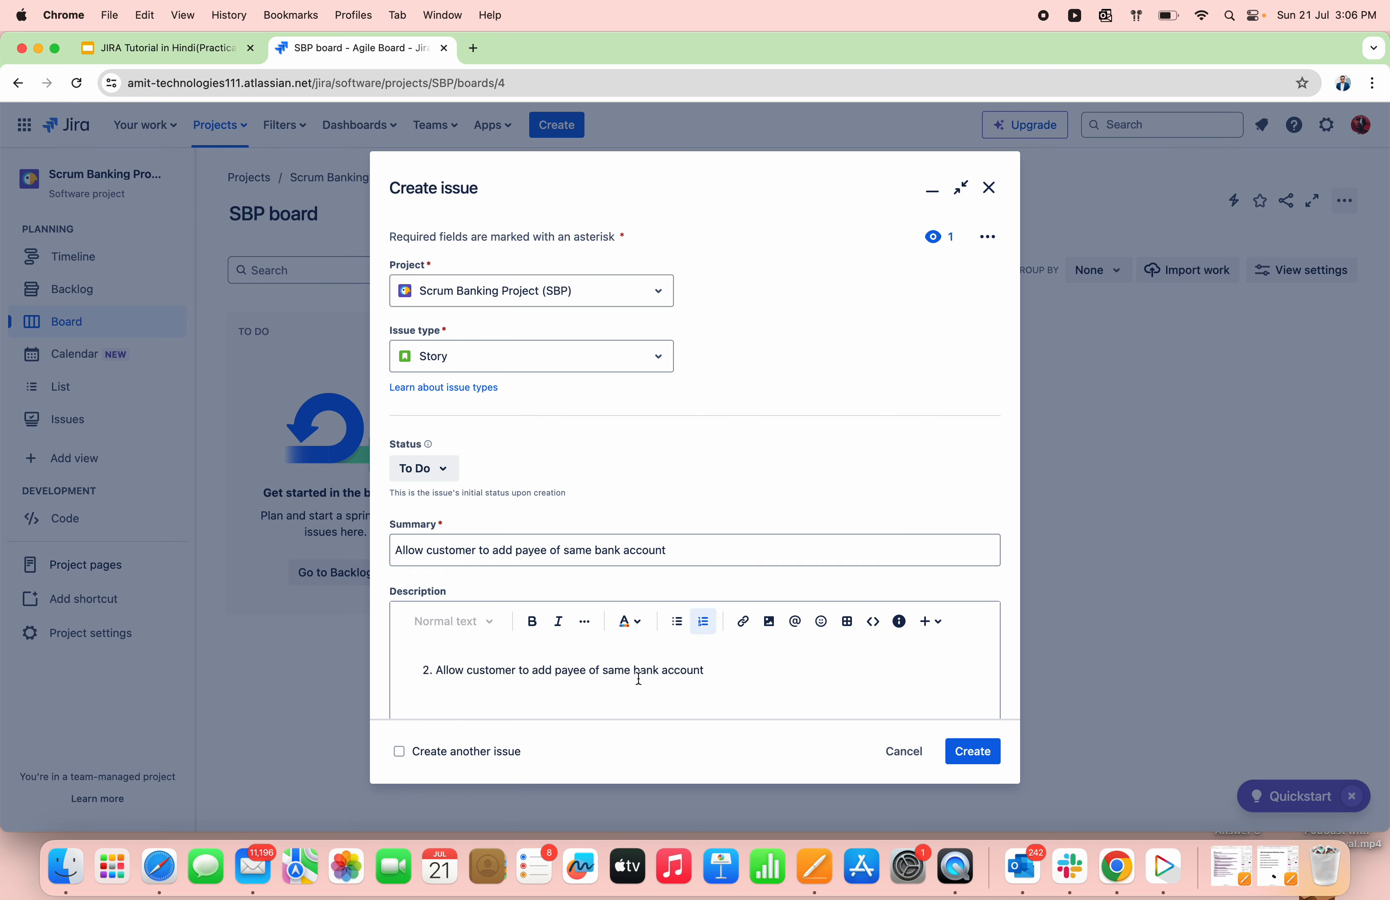
key("BackSpace")
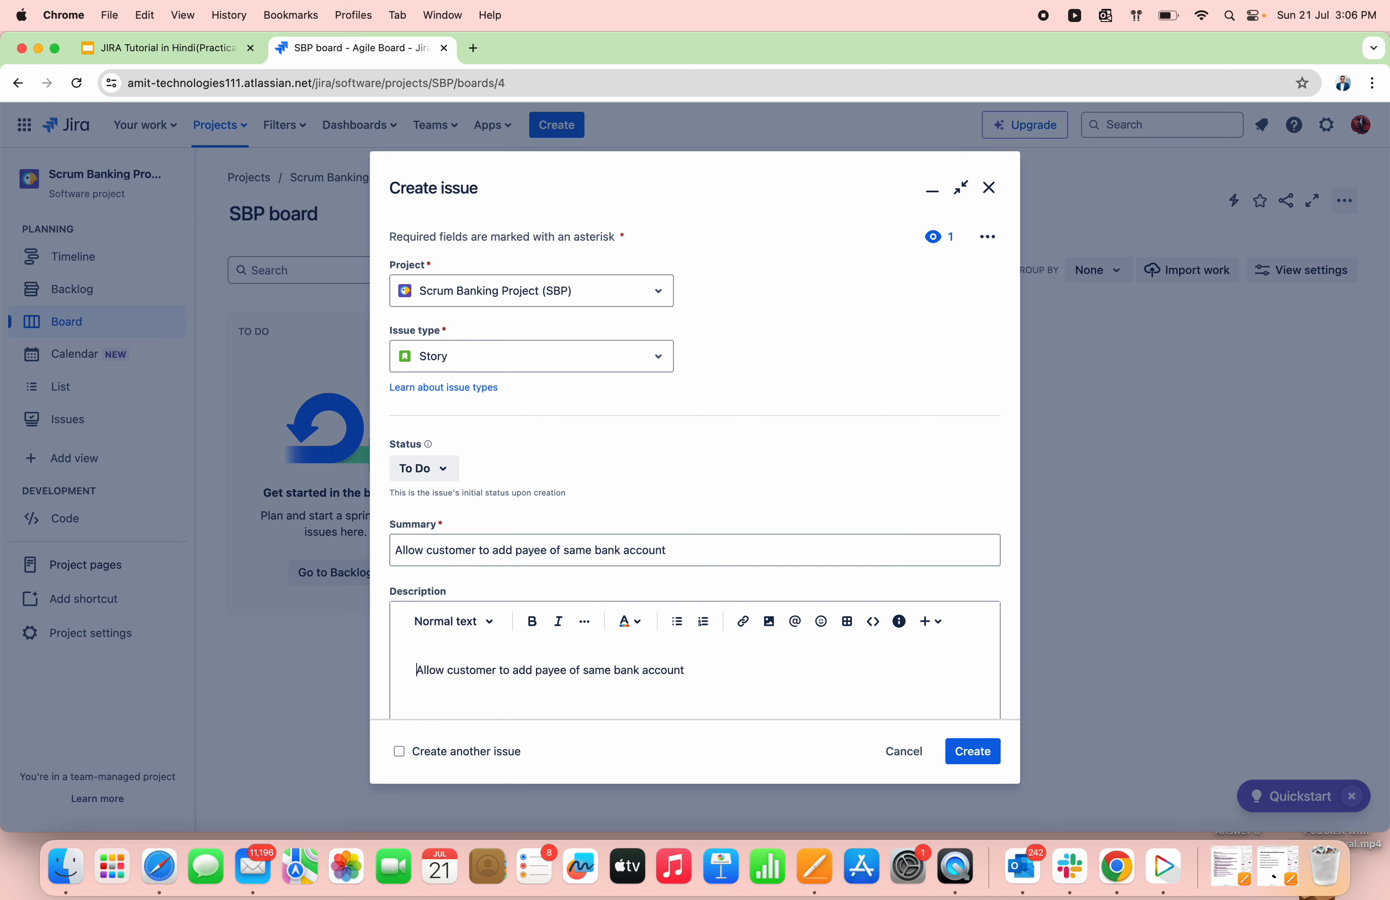
Link the add-payee story to the epic SBP-1 Create Intrabank Fund Transfer with the "relates to" relationship, and create it.
scroll(745, 482, "down", 5)
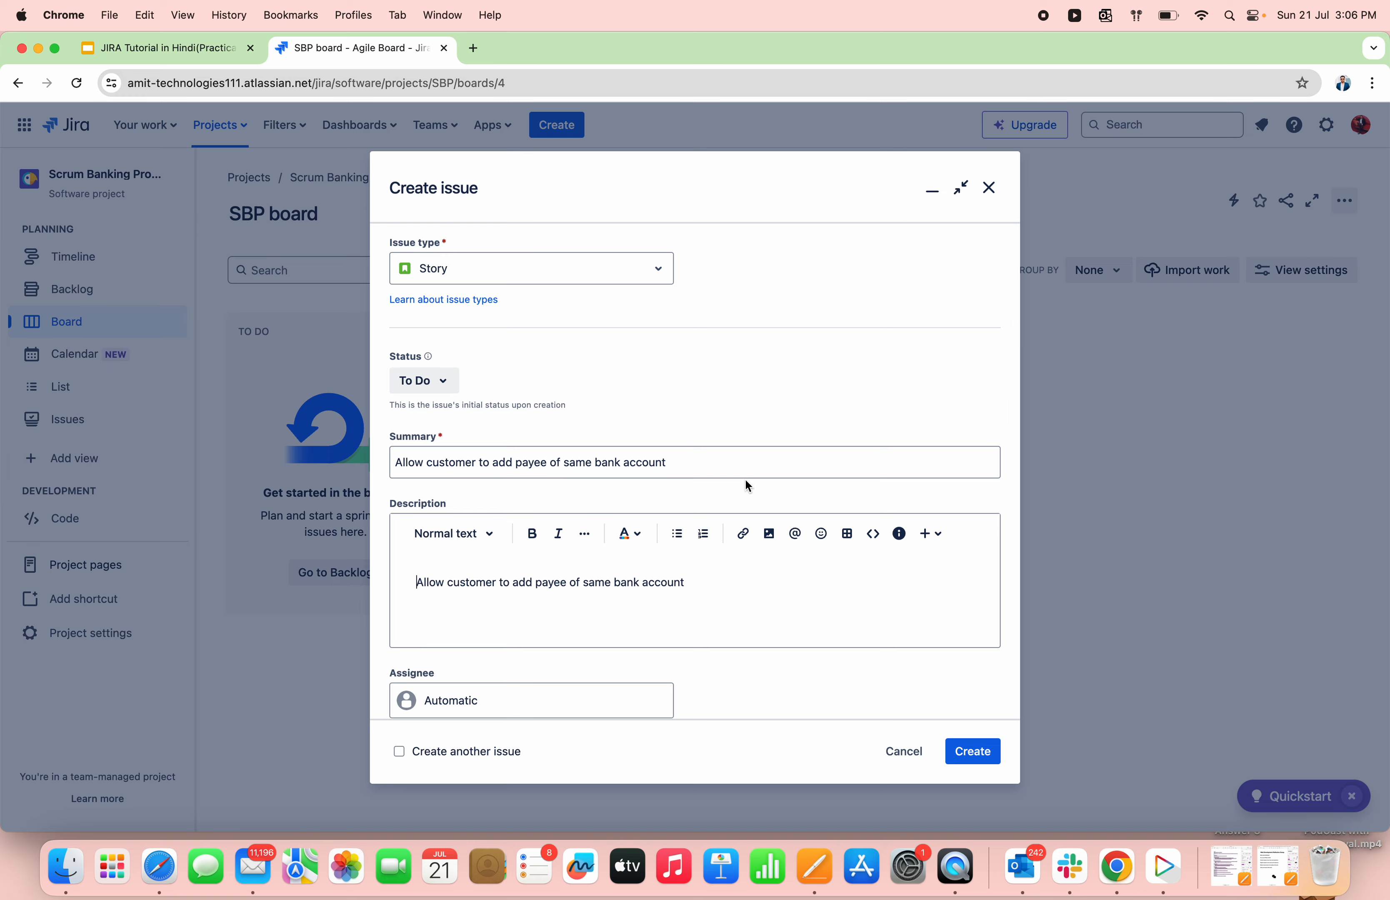
scroll(745, 482, "down", 10)
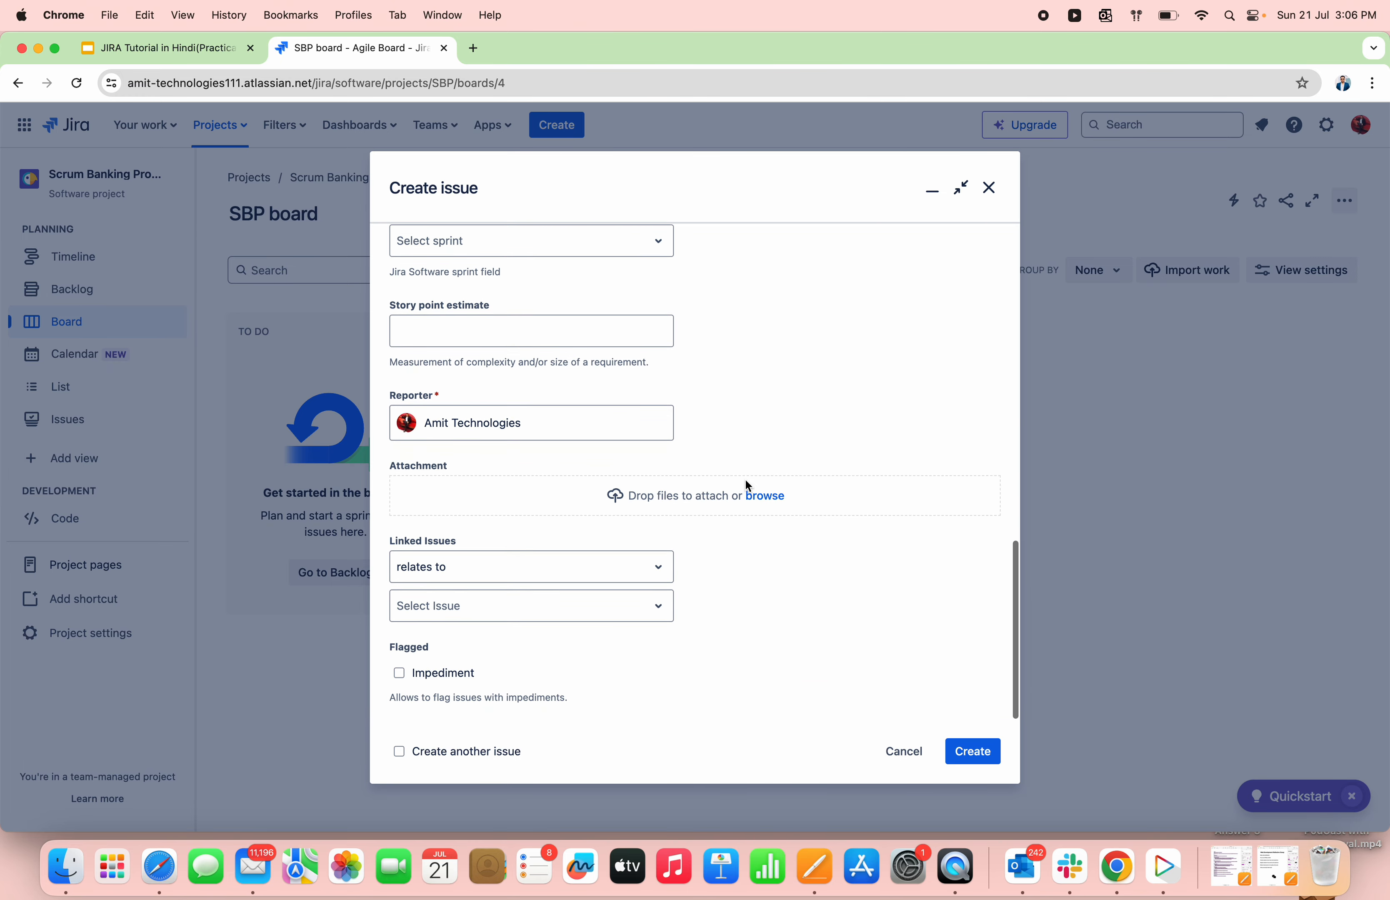
left_click(627, 566)
left_click(704, 573)
left_click(637, 605)
left_click(551, 673)
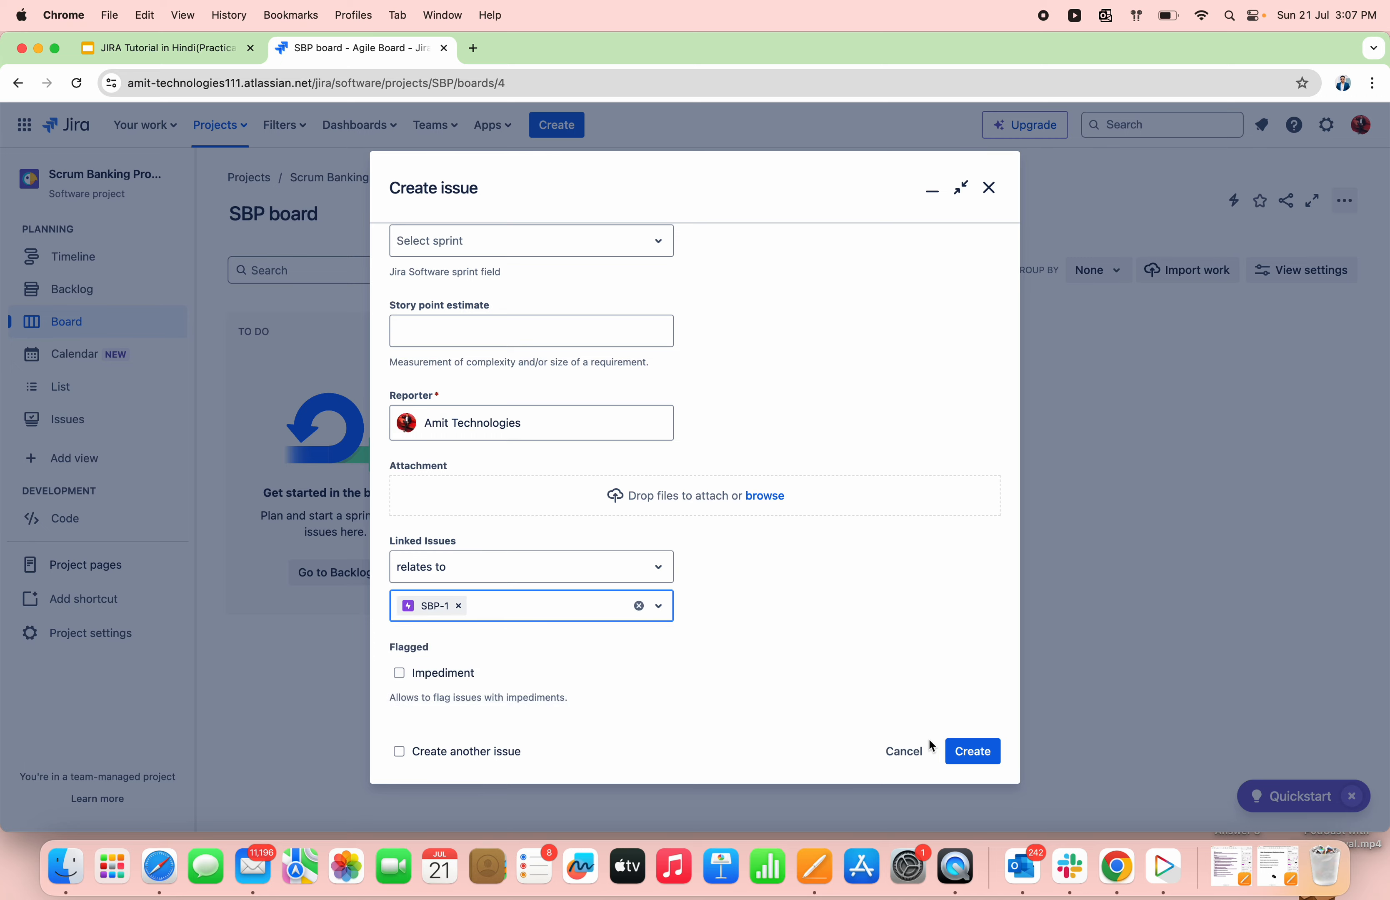
left_click(974, 751)
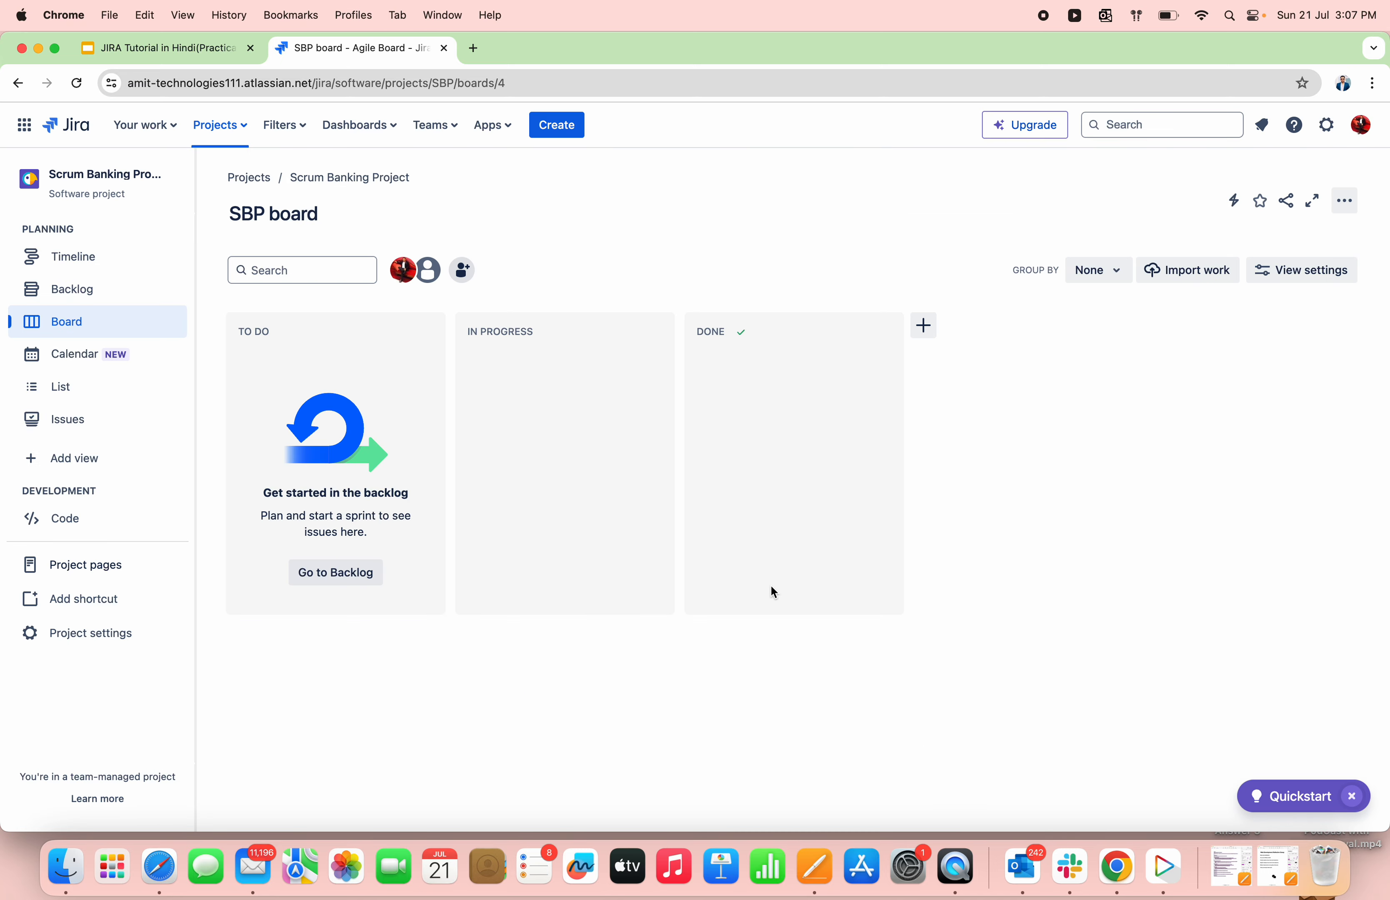
Start another story and copy "3. Provide user with Input screen to transfer to same bank account" from the use-case slide into its summary.
left_click(556, 131)
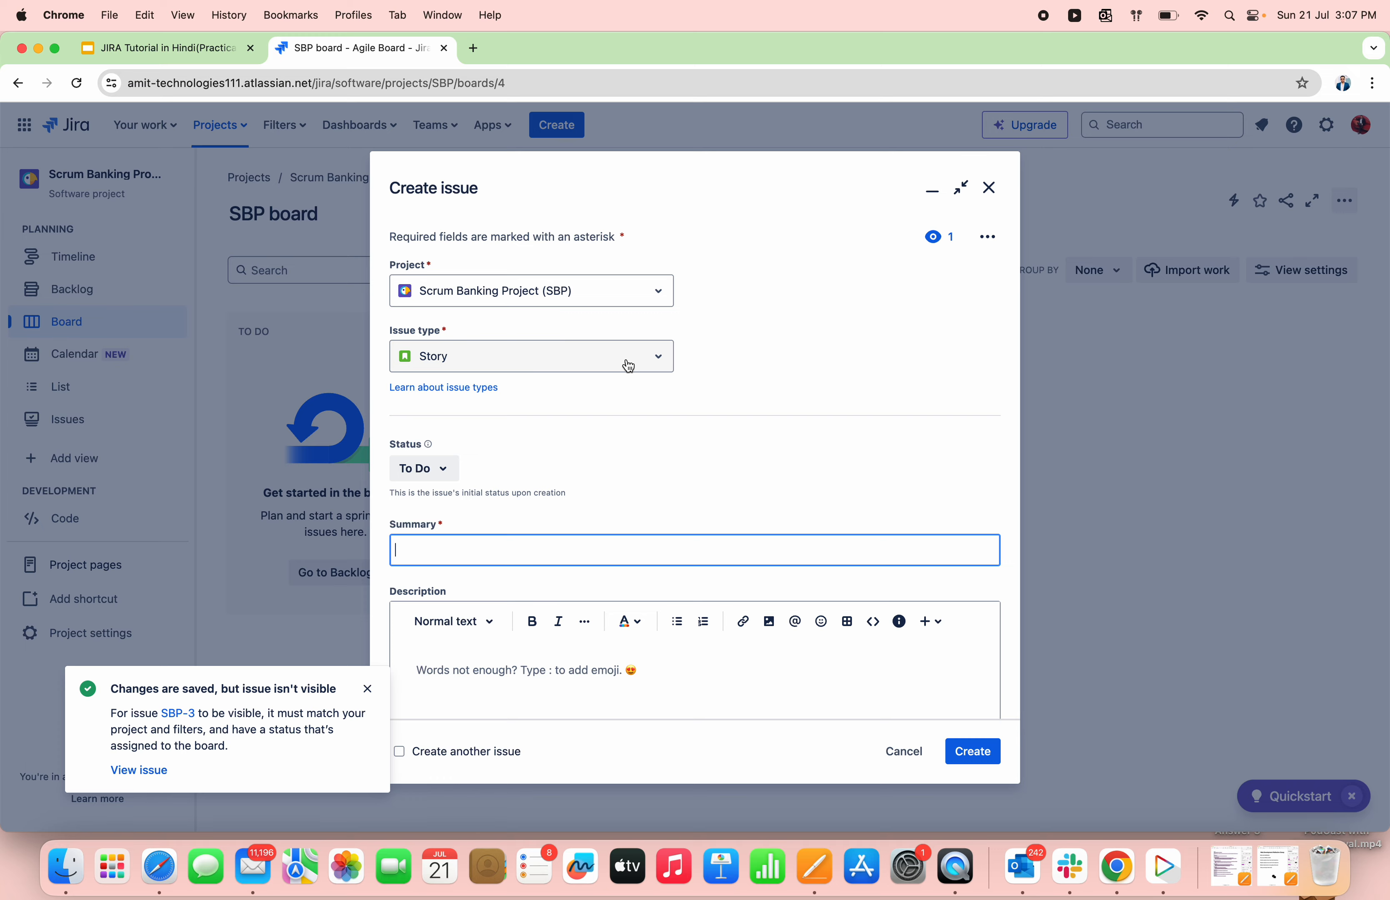
left_click(204, 50)
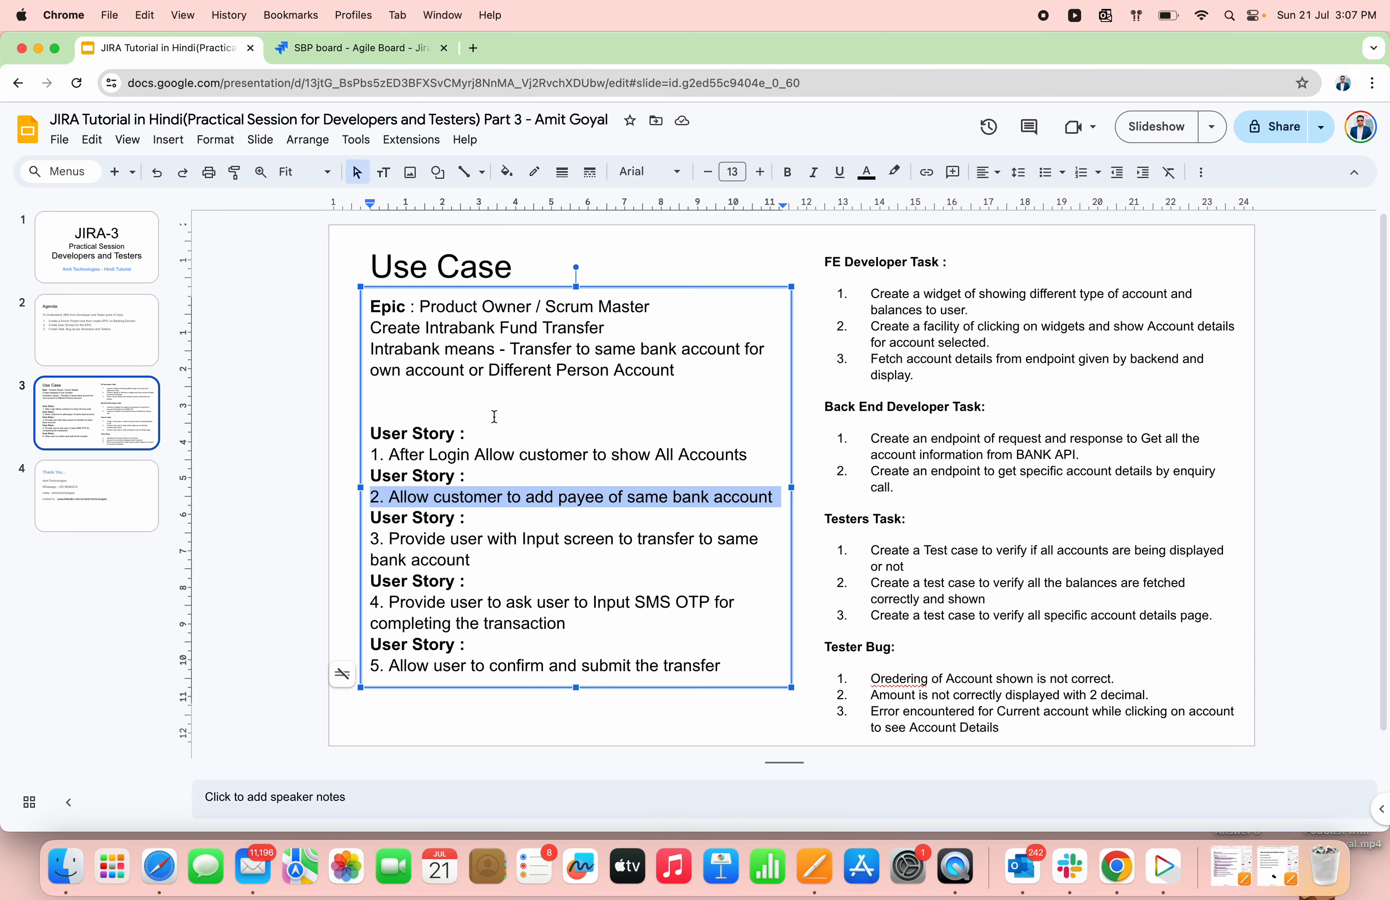
triple_click(424, 541)
key("super+c")
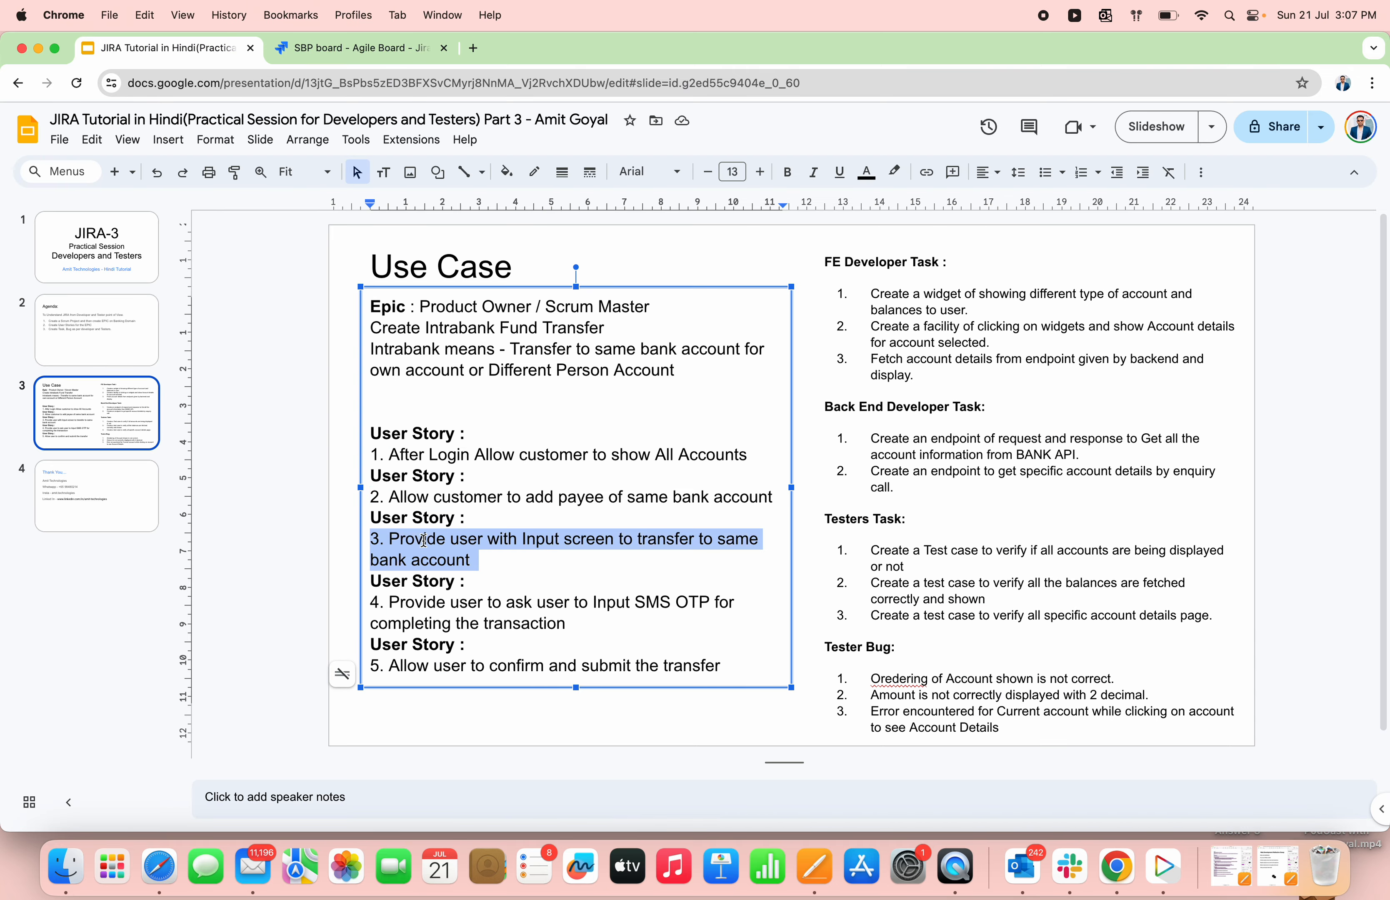
left_click(386, 56)
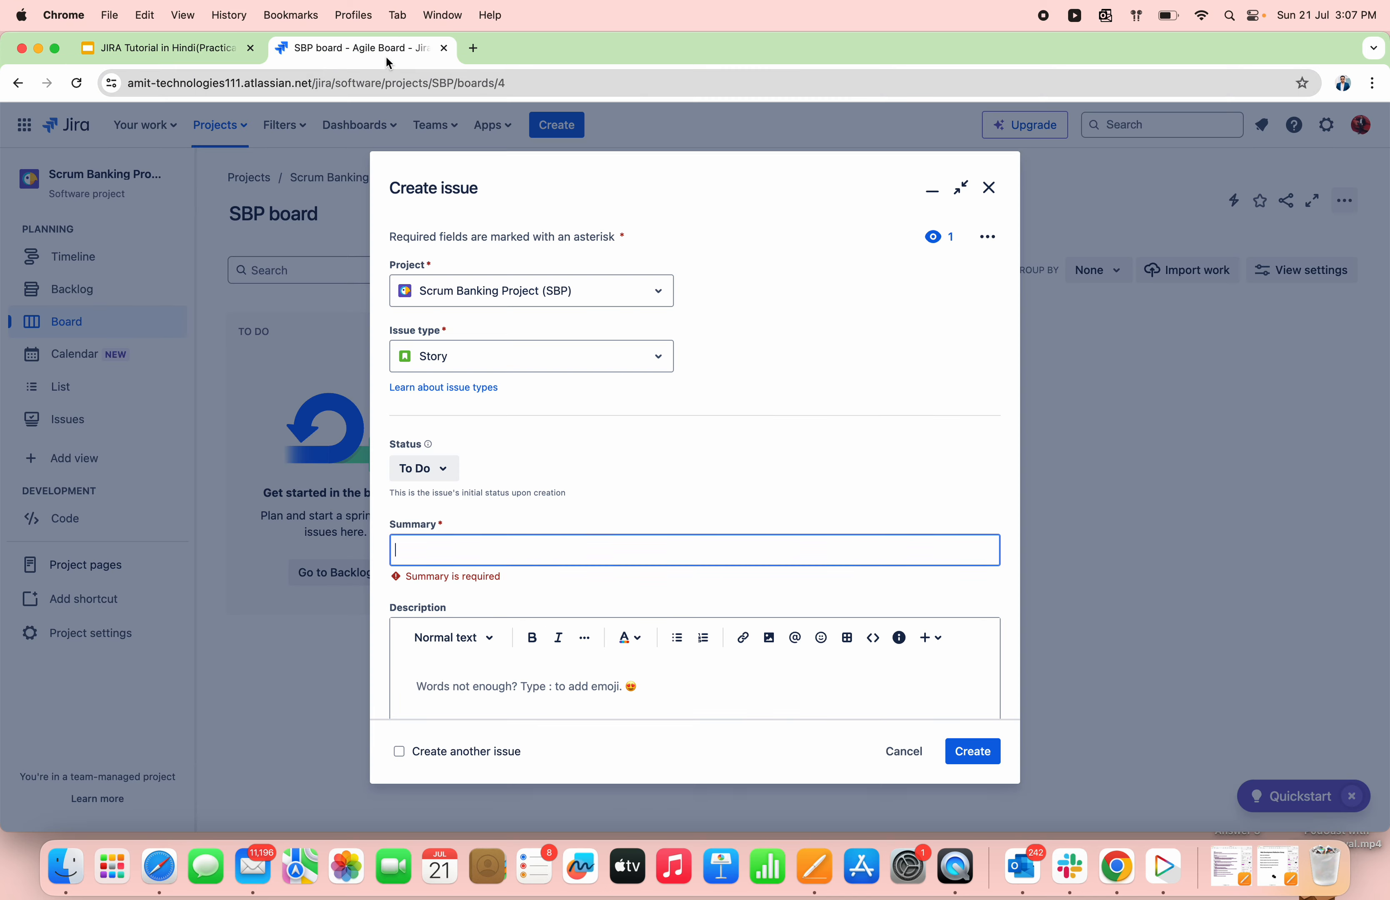
key("super+v")
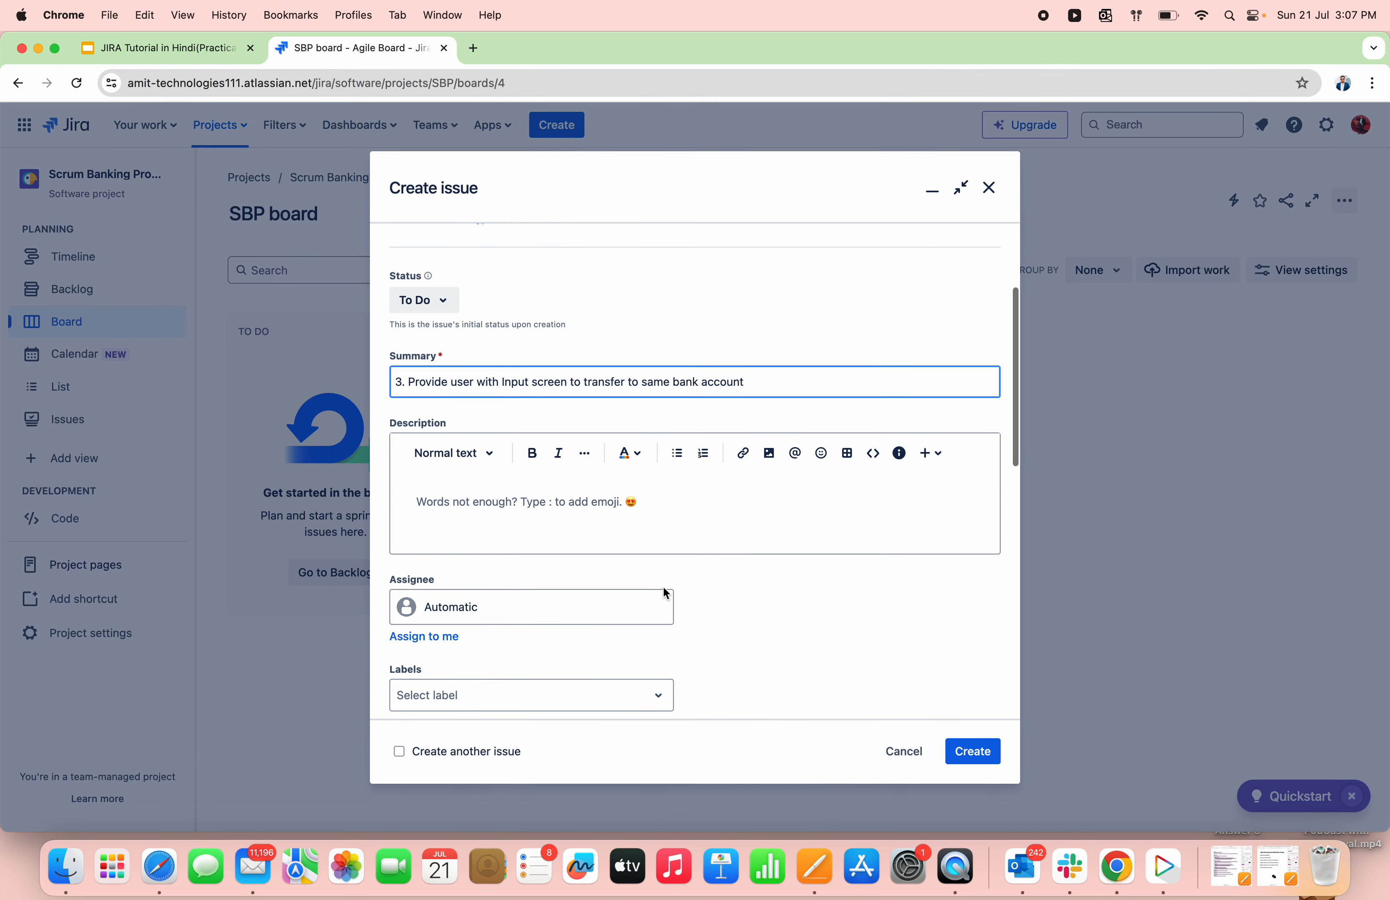
Paste the input-screen story text into the description as plain, unnumbered text, and remove the leading "3." from the summary.
scroll(643, 581, "down", 3)
left_click(588, 503)
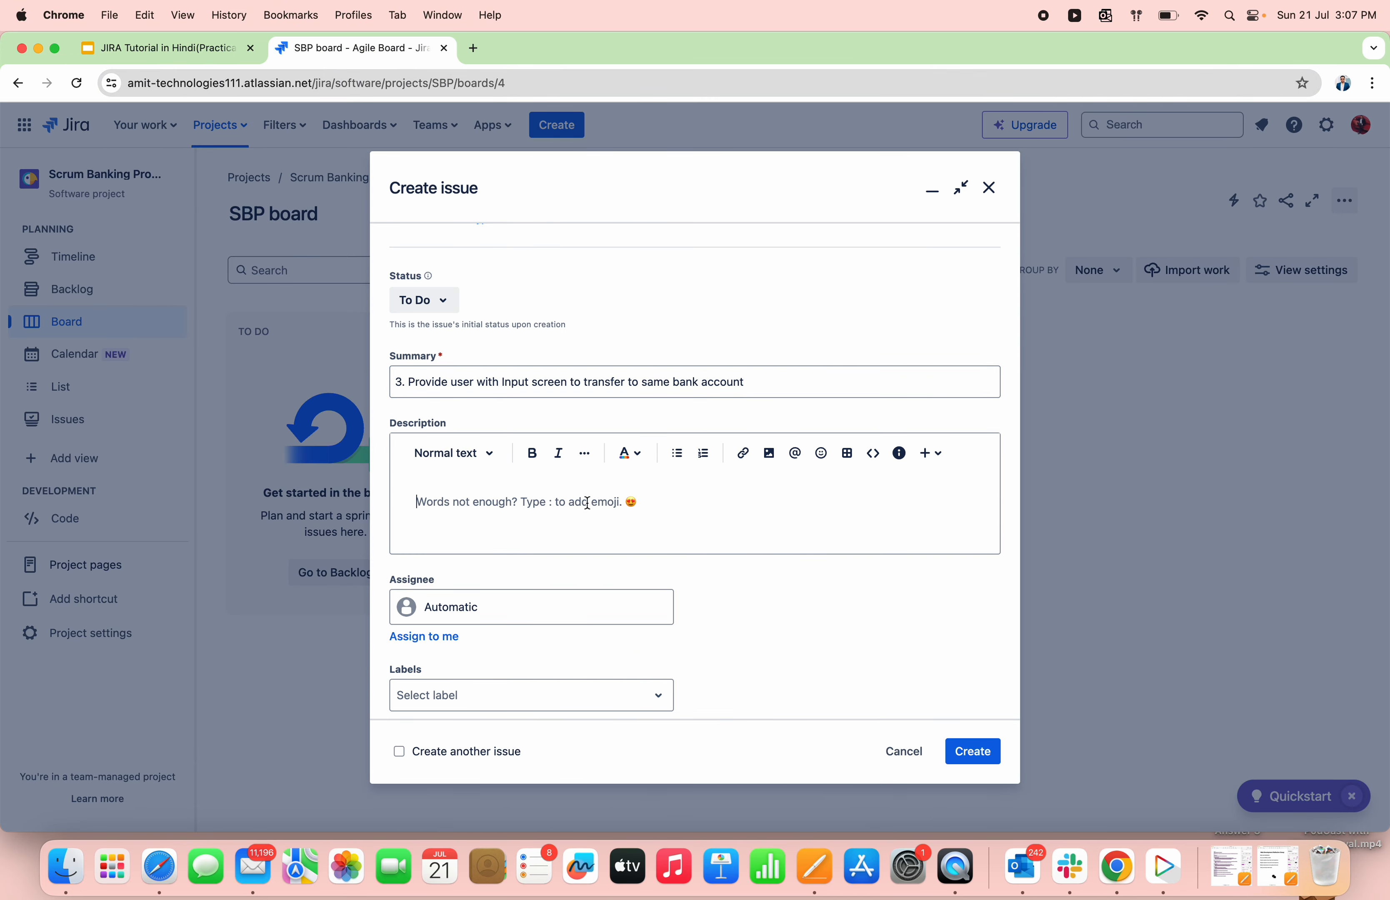
key("super+v")
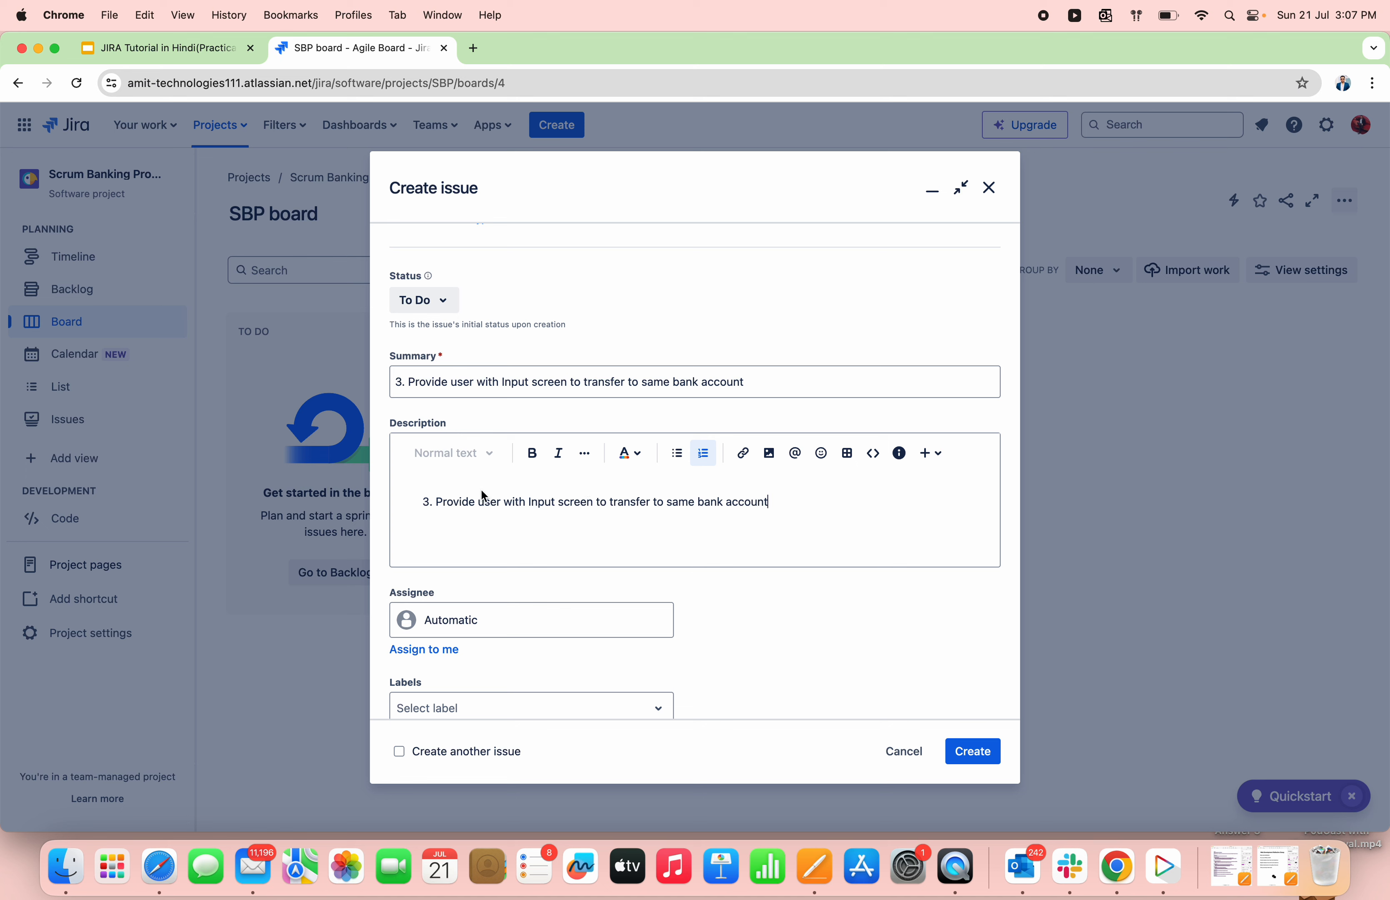
key("BackSpace")
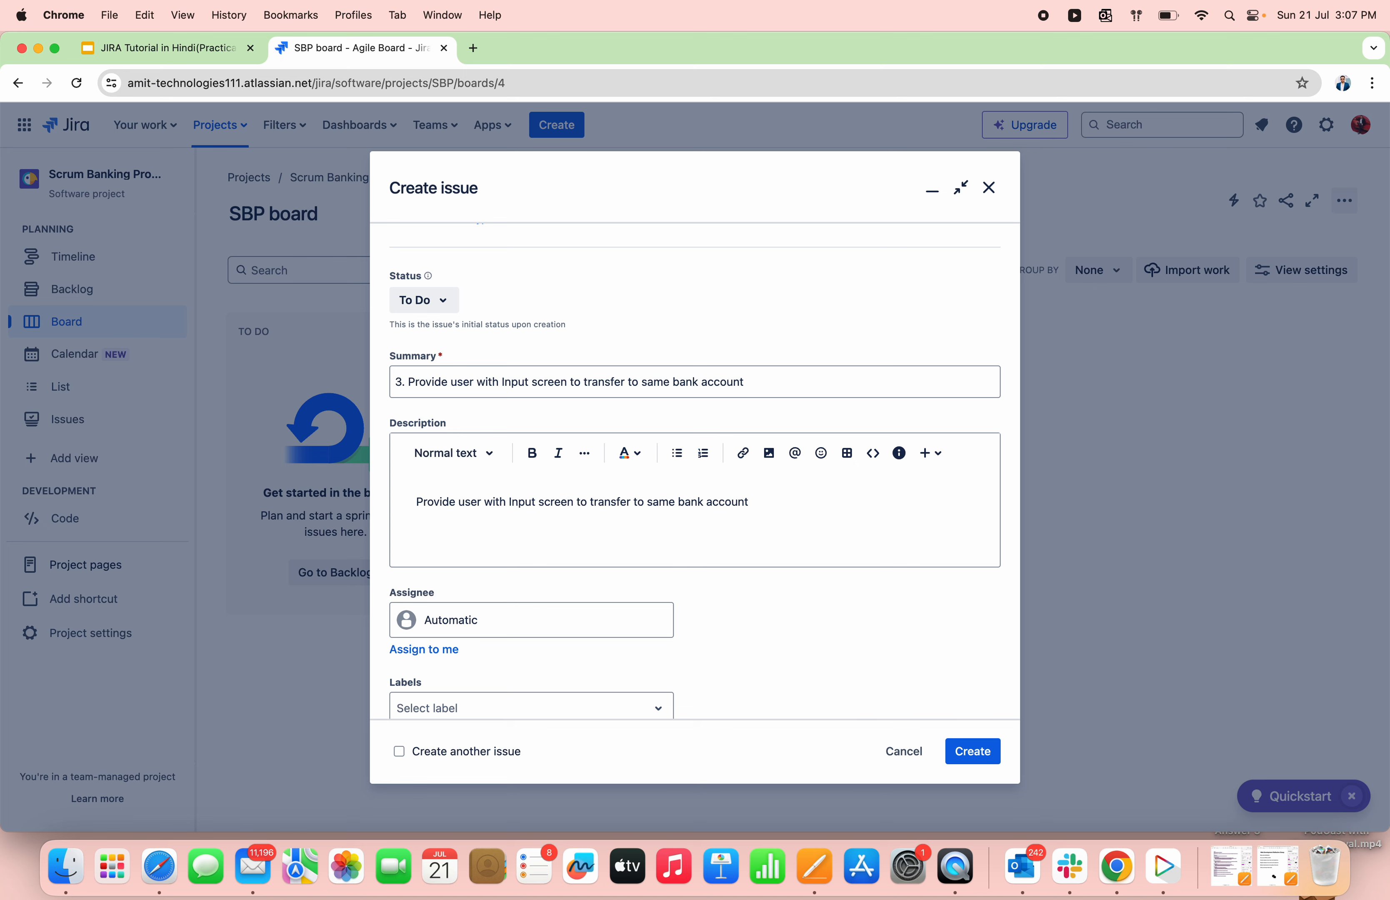
left_click(408, 386)
key("BackSpace")
key("BackSpace")
key("BackSpace")
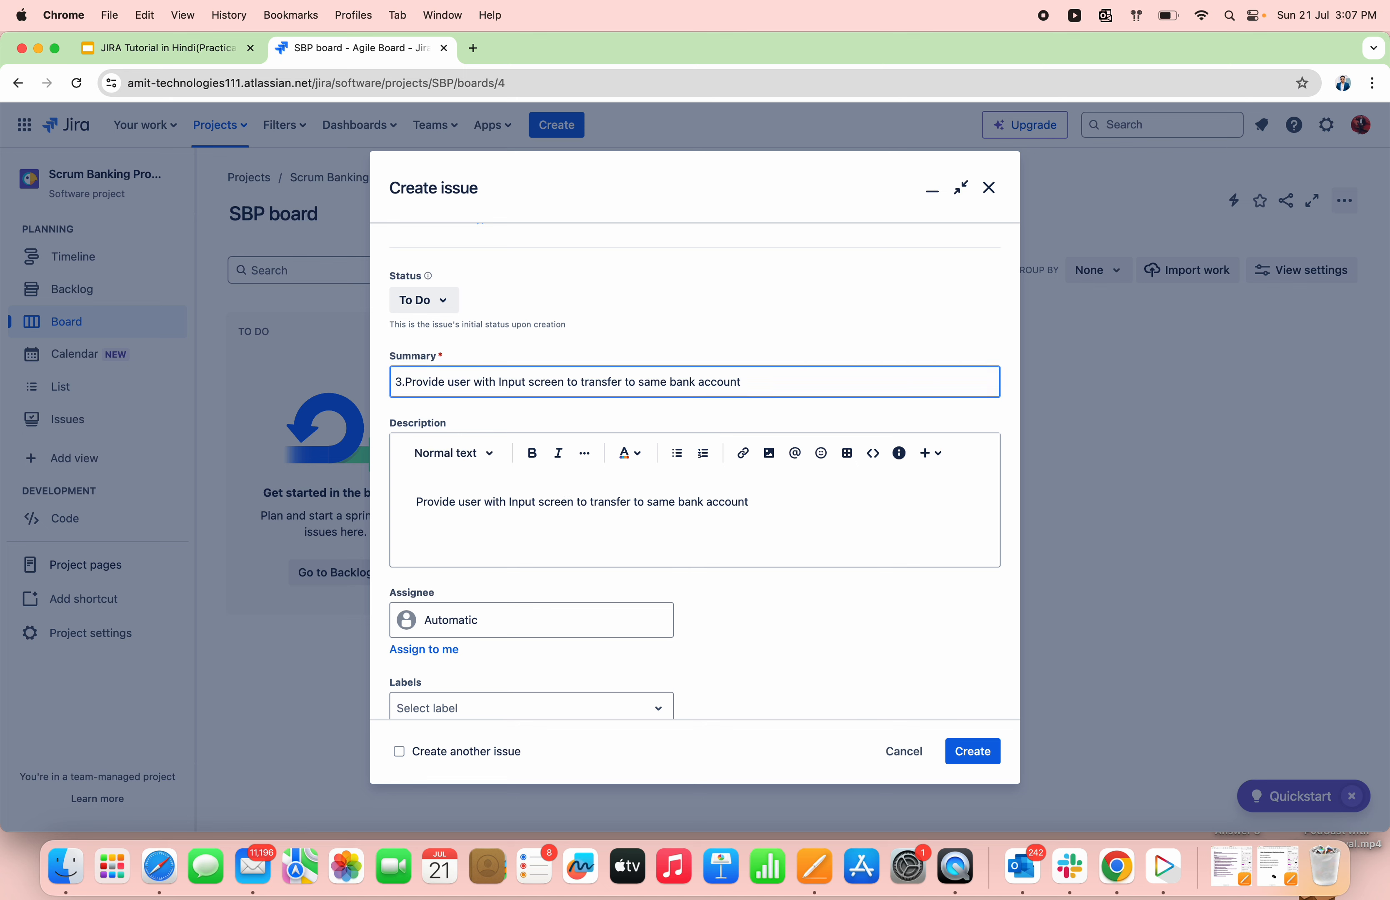
Link the input-screen story to SBP-1 Create Intrabank Fund Transfer as "relates to", and create the story.
scroll(628, 488, "down", 5)
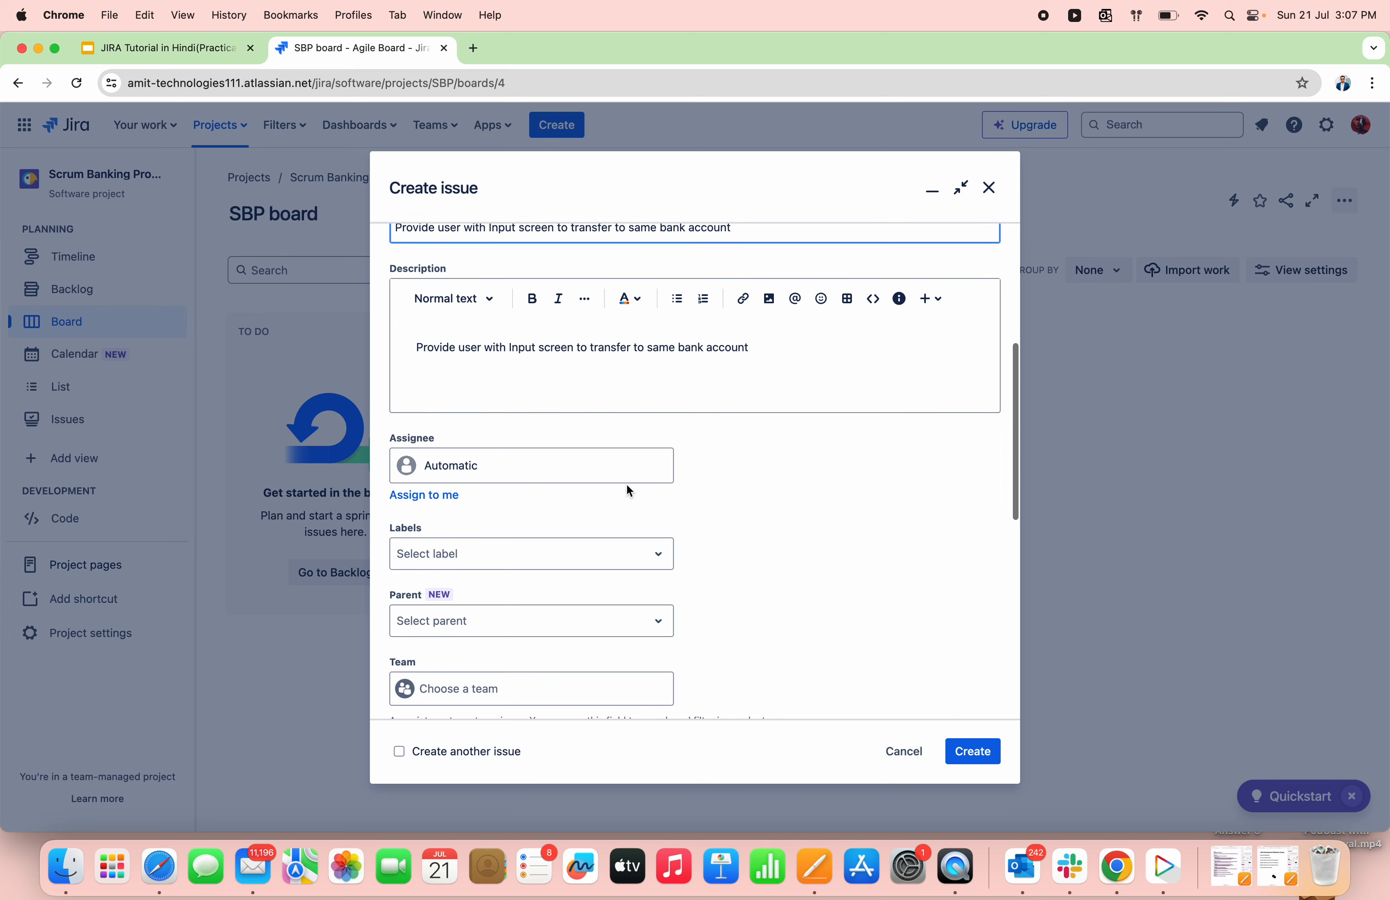
scroll(630, 491, "down", 5)
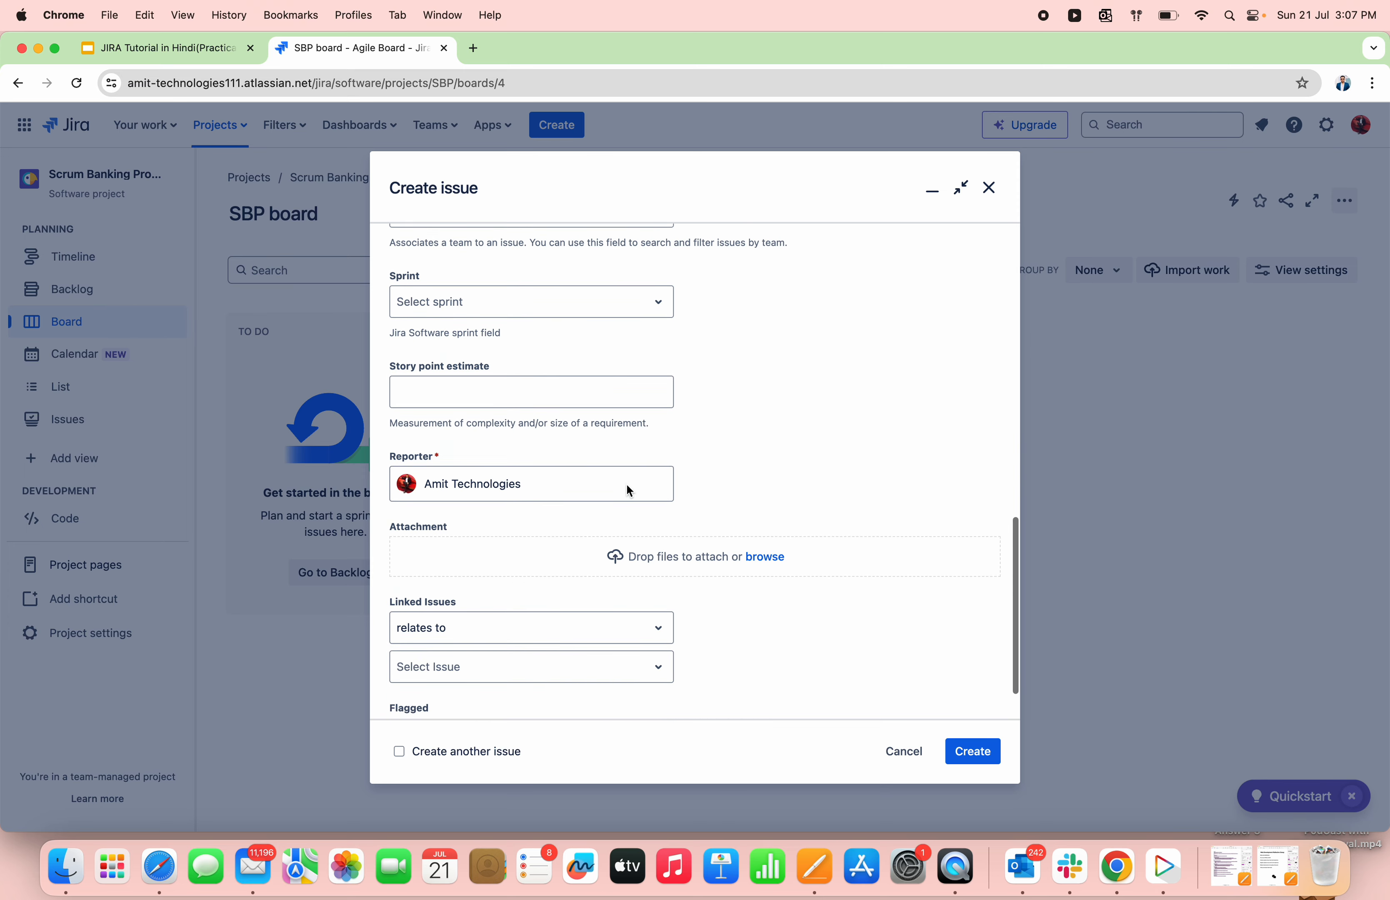
left_click(635, 678)
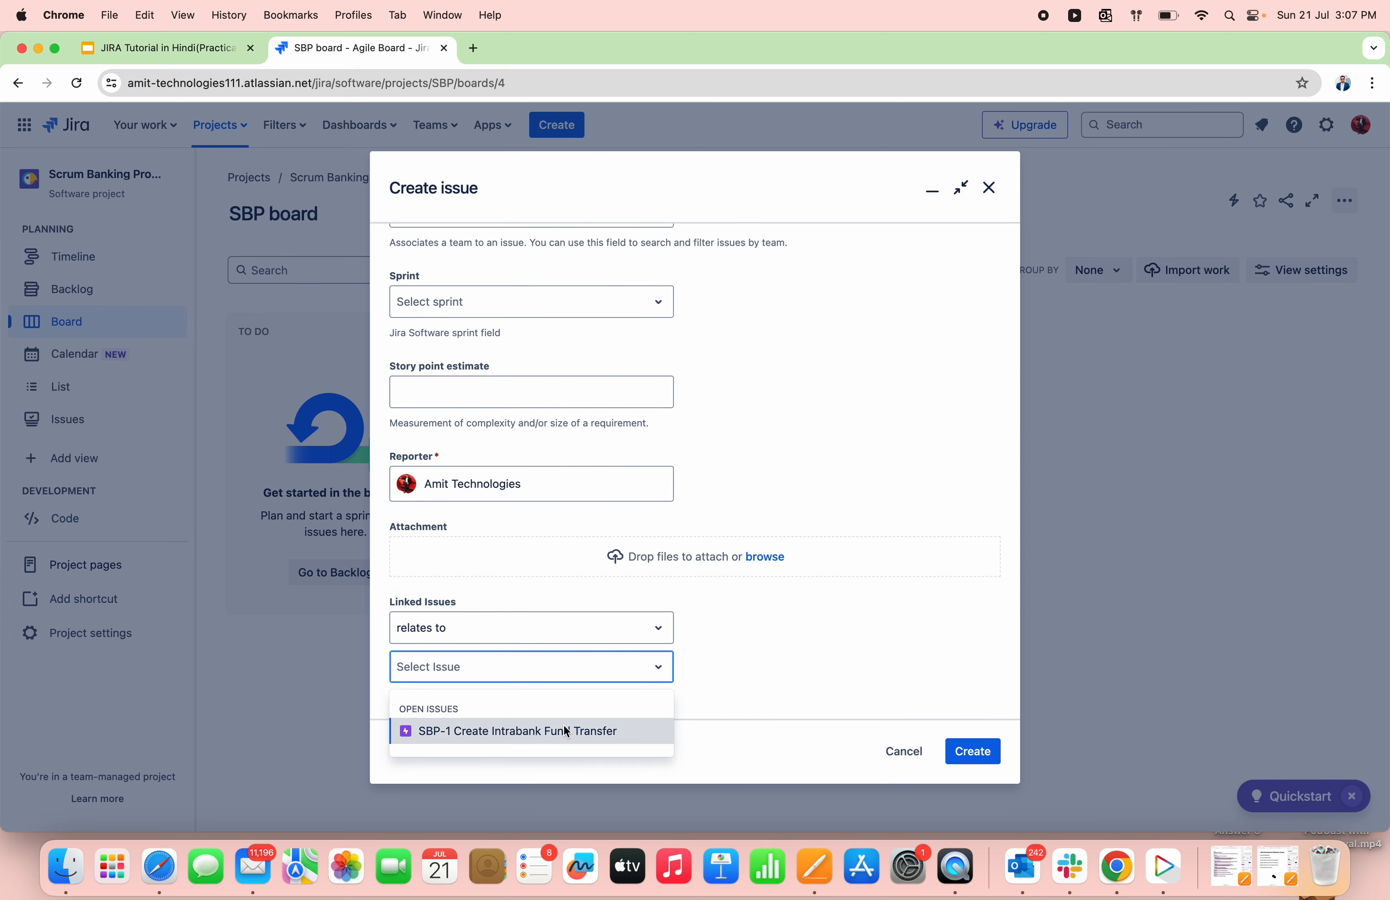
left_click(592, 731)
left_click(967, 753)
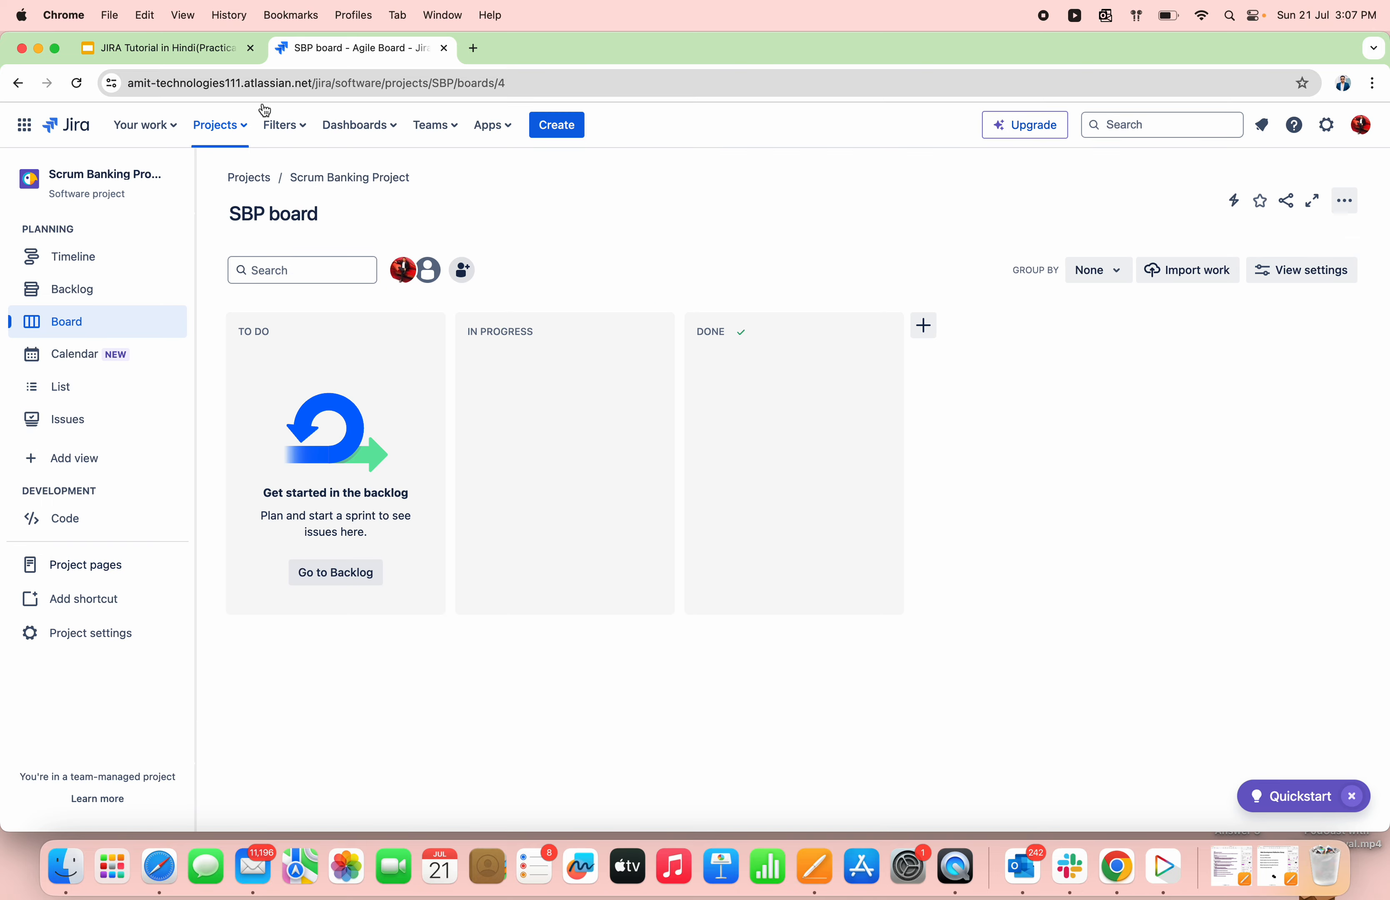
Copy "4. Provide user to ask user to Input SMS OTP for completing the transaction" from the slide into a new story's summary and description.
left_click(202, 50)
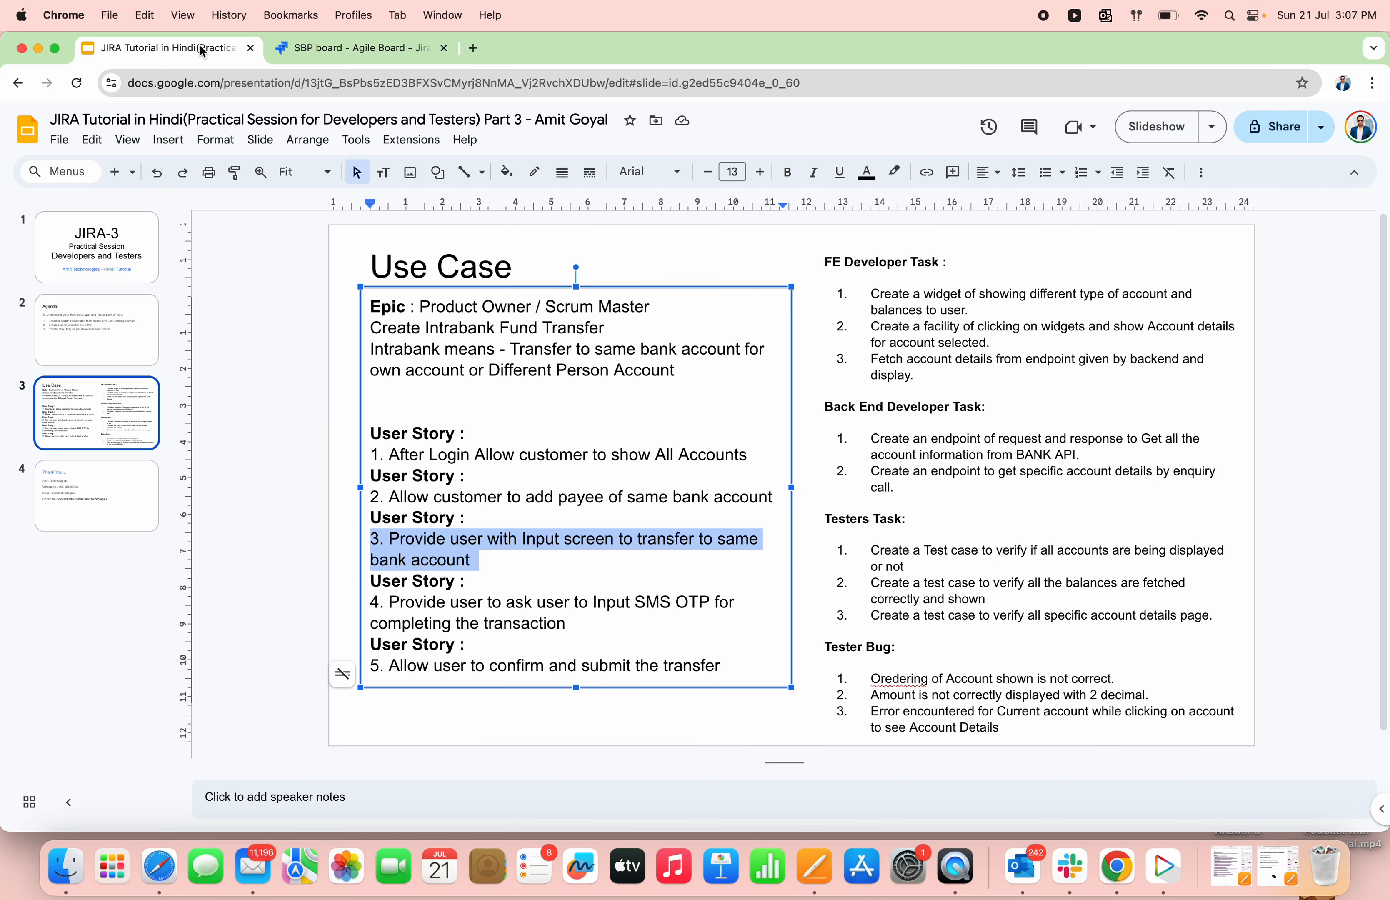
triple_click(446, 599)
key("super+c")
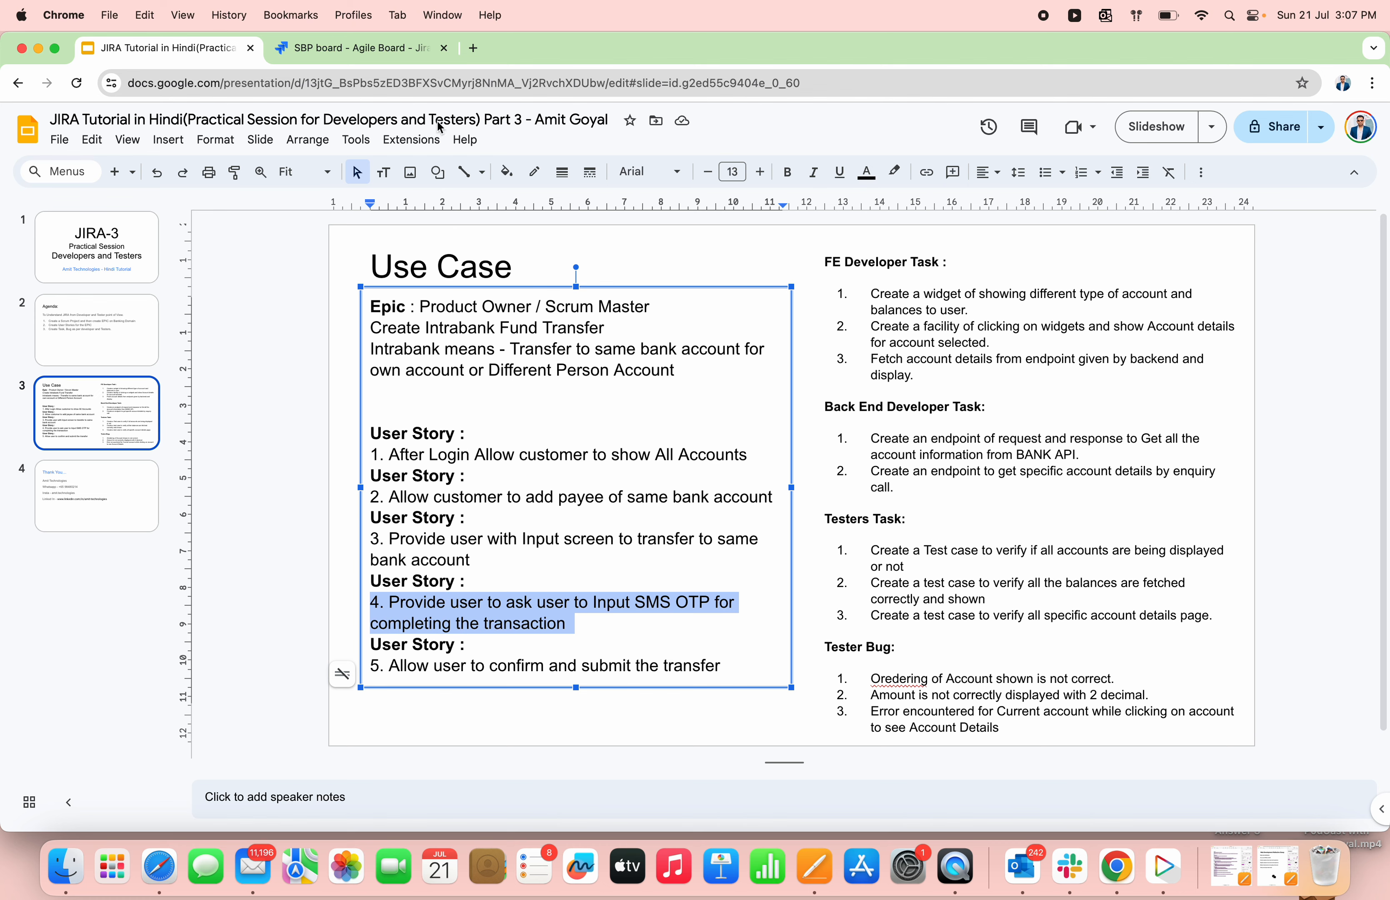
left_click(401, 47)
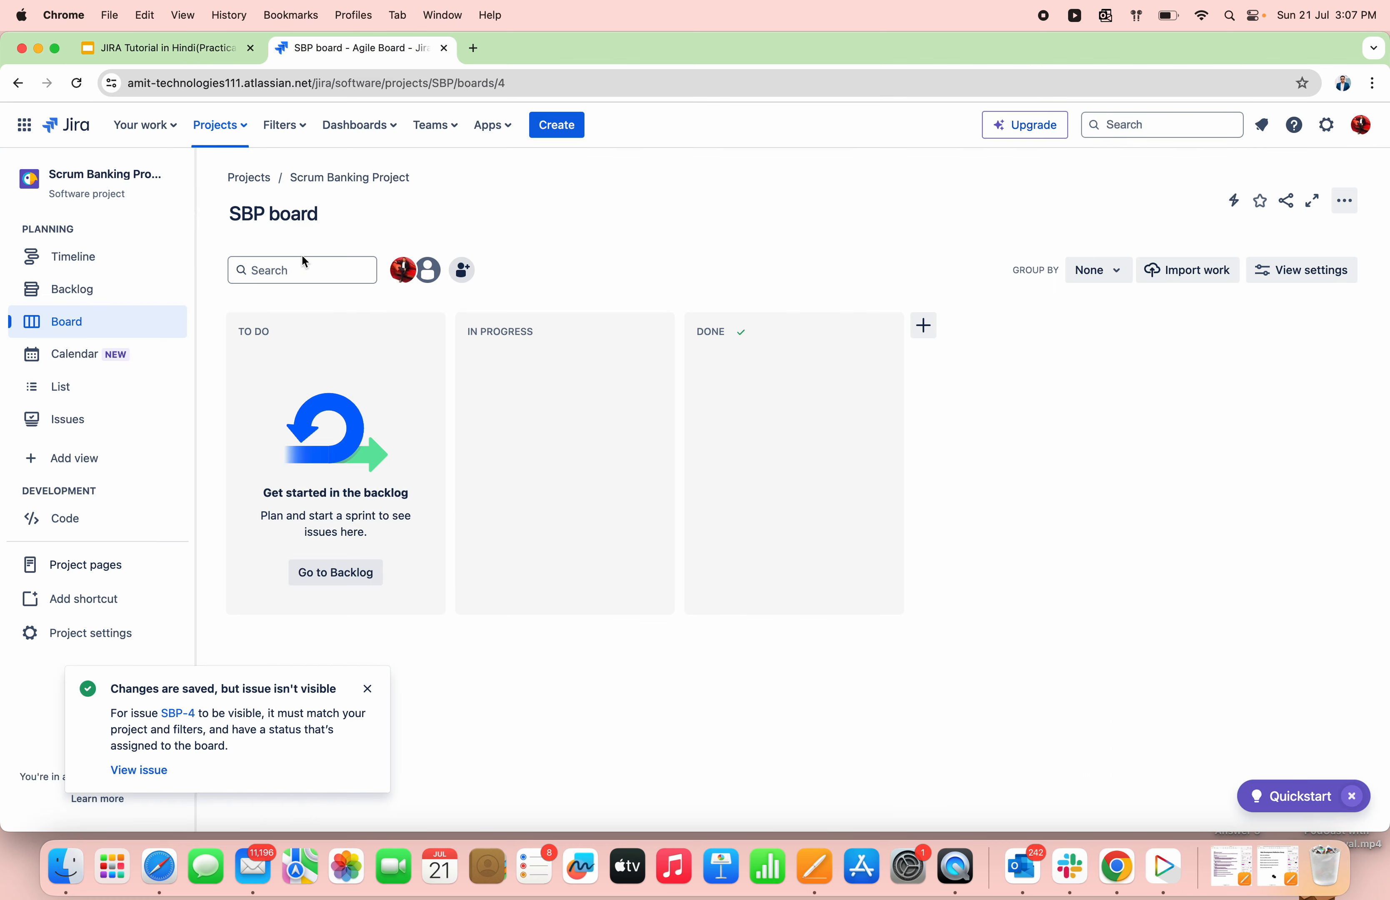
left_click(559, 129)
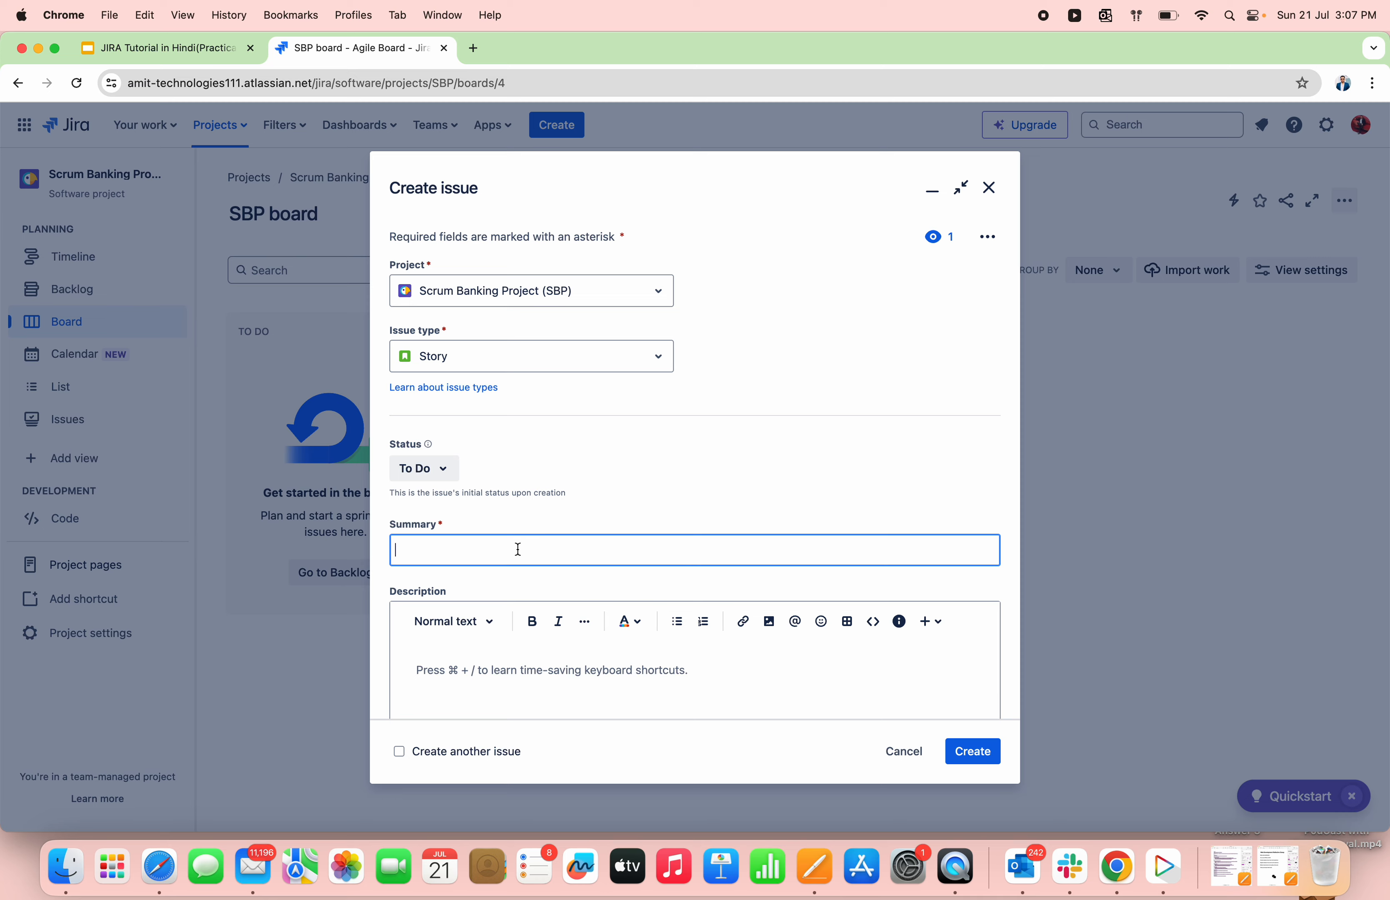
key("super+v")
left_click(472, 660)
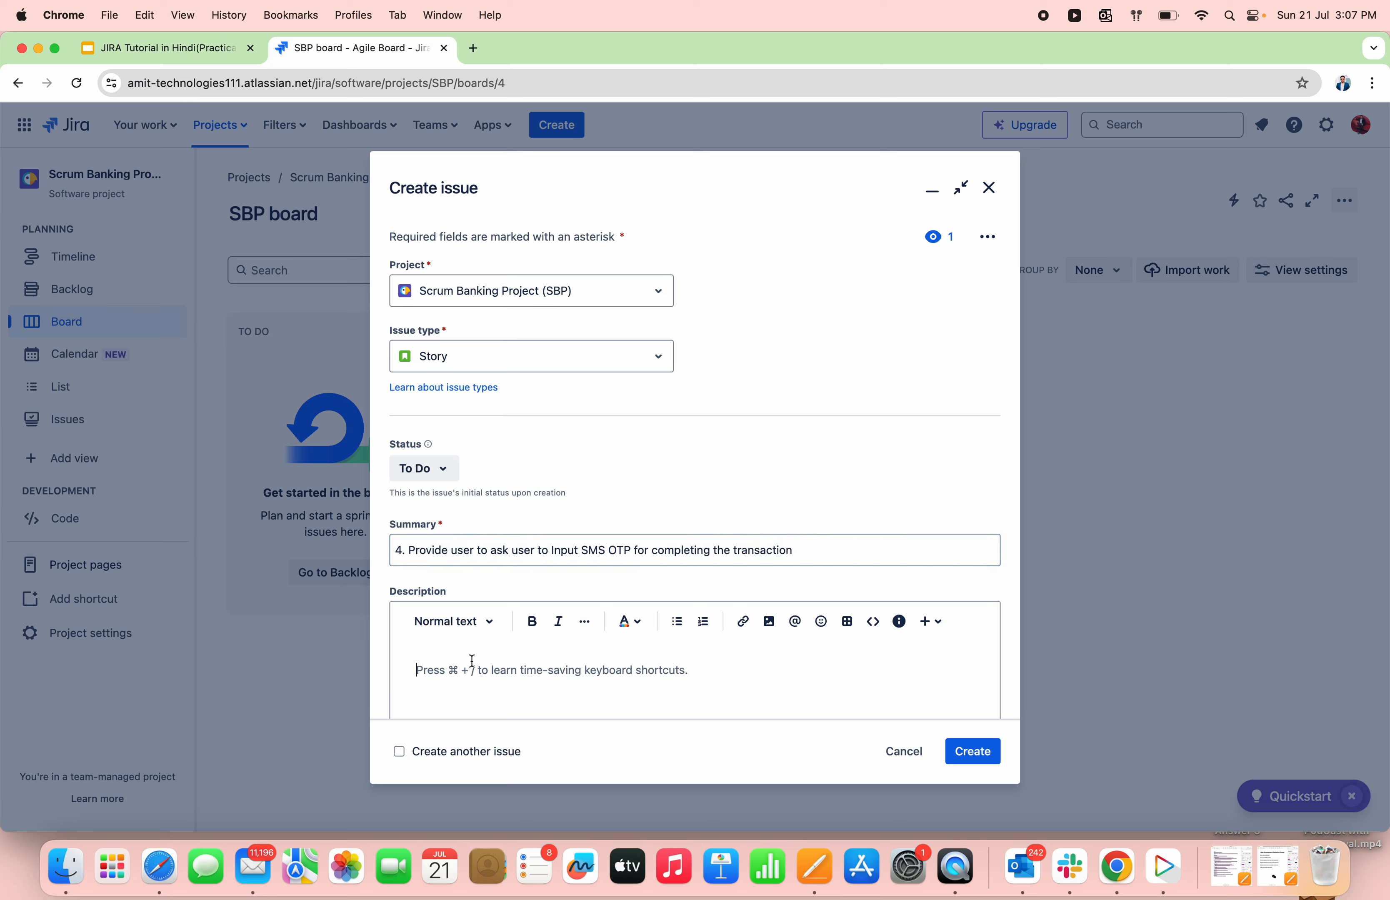
key("super+v")
Link the SMS OTP story to the epic SBP-1 Create Intrabank Fund Transfer as "relates to", and create it.
scroll(473, 661, "down", 3)
scroll(473, 661, "down", 10)
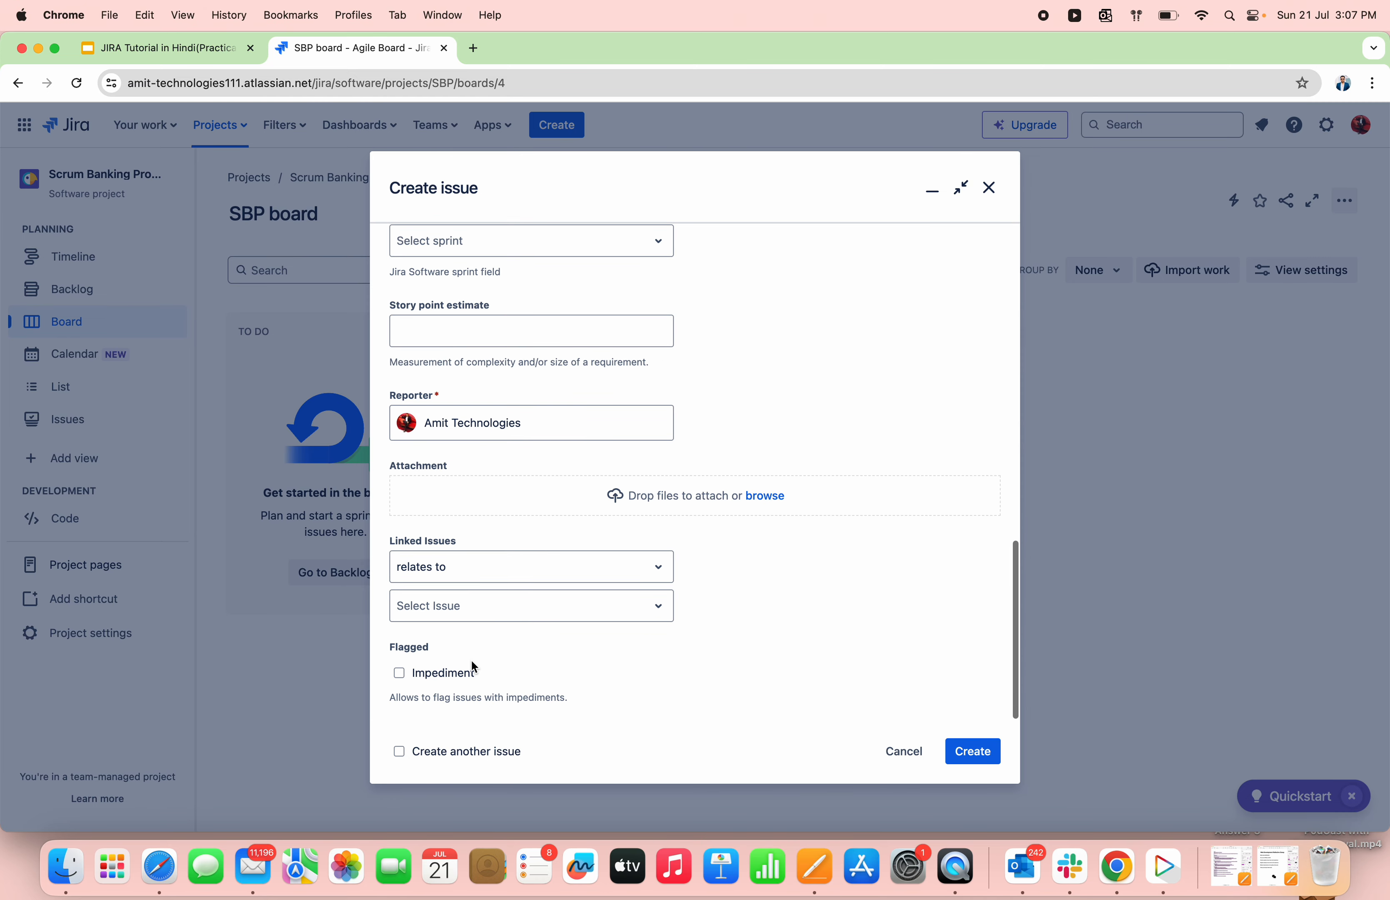
left_click(532, 610)
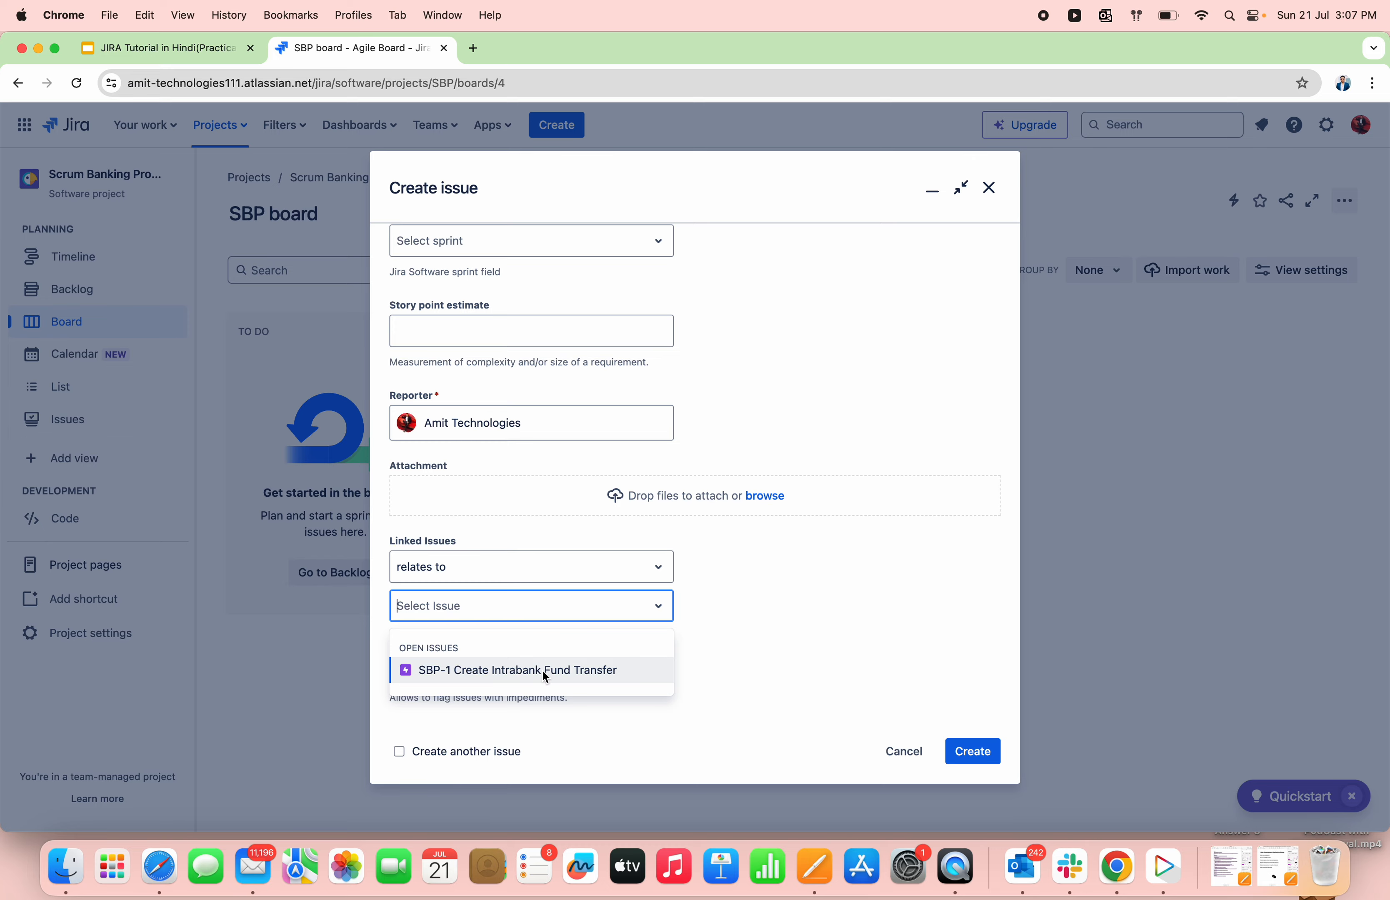
left_click(546, 677)
left_click(968, 757)
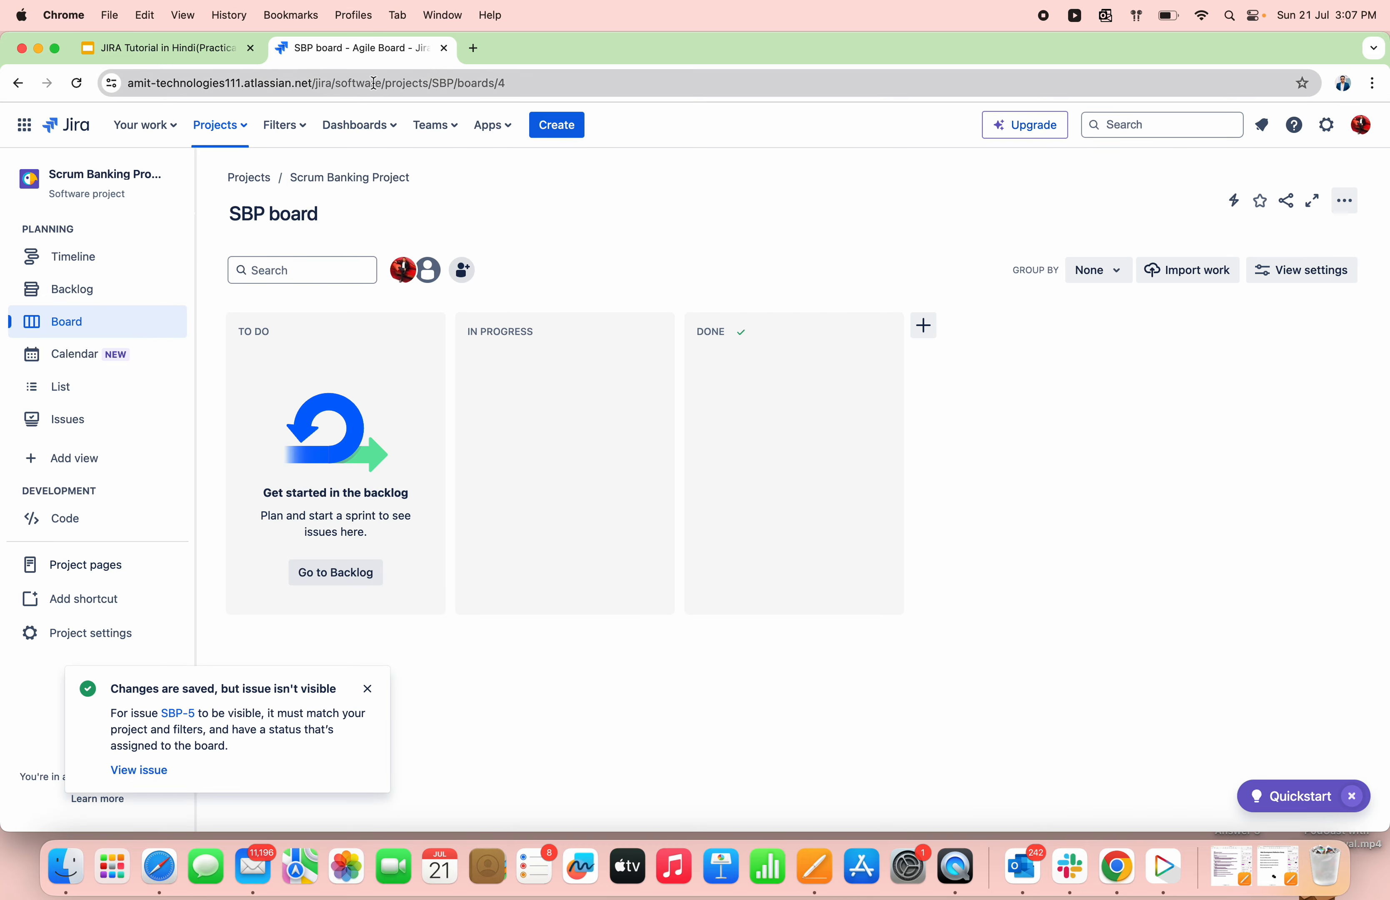
Copy "5. Allow user to confirm and submit the transfer" from the use-case slide into a new story's summary and description.
left_click(222, 49)
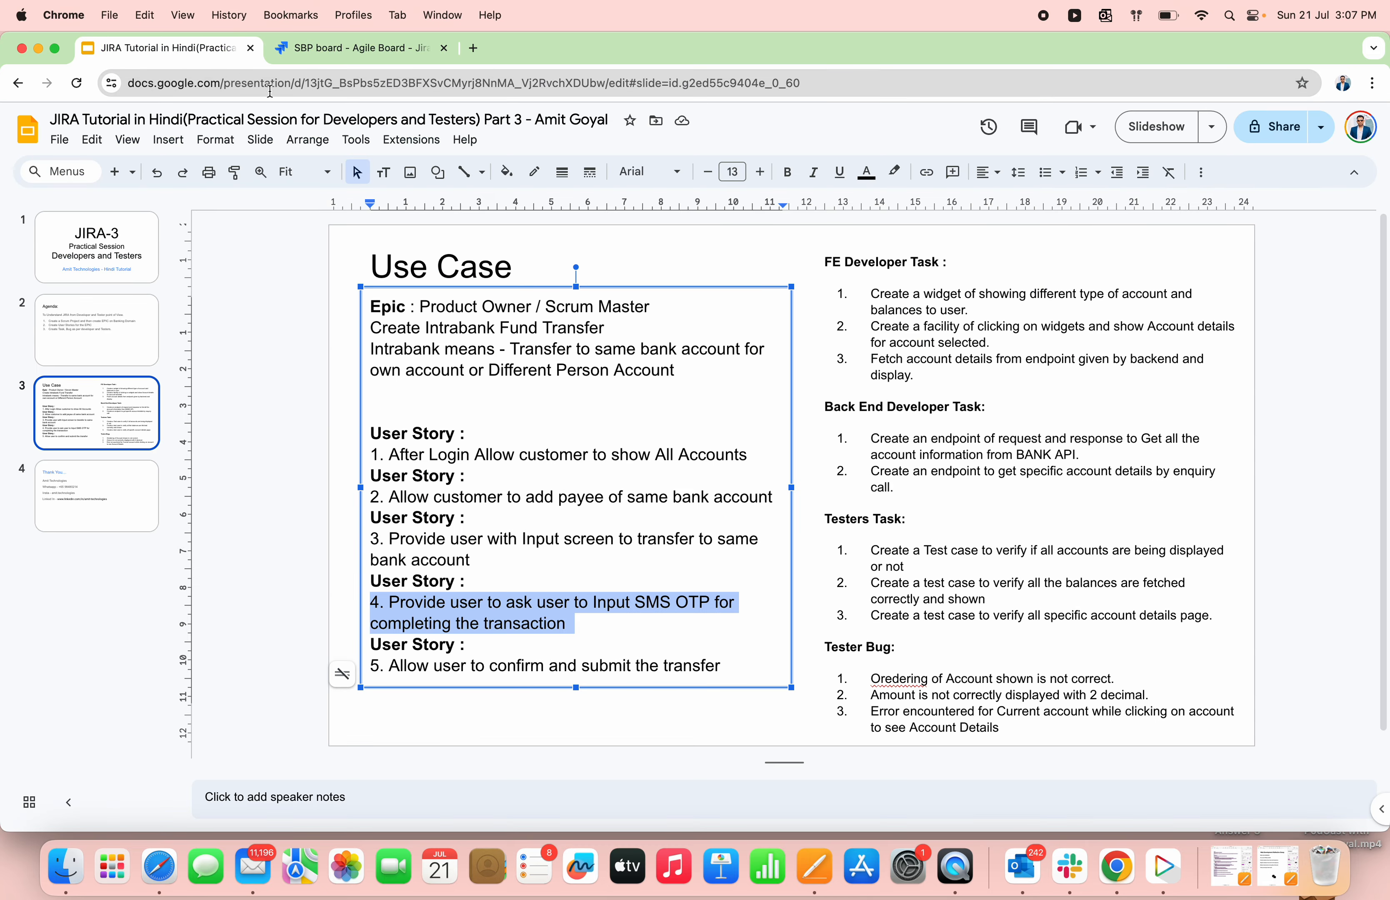
triple_click(468, 667)
key("super+v")
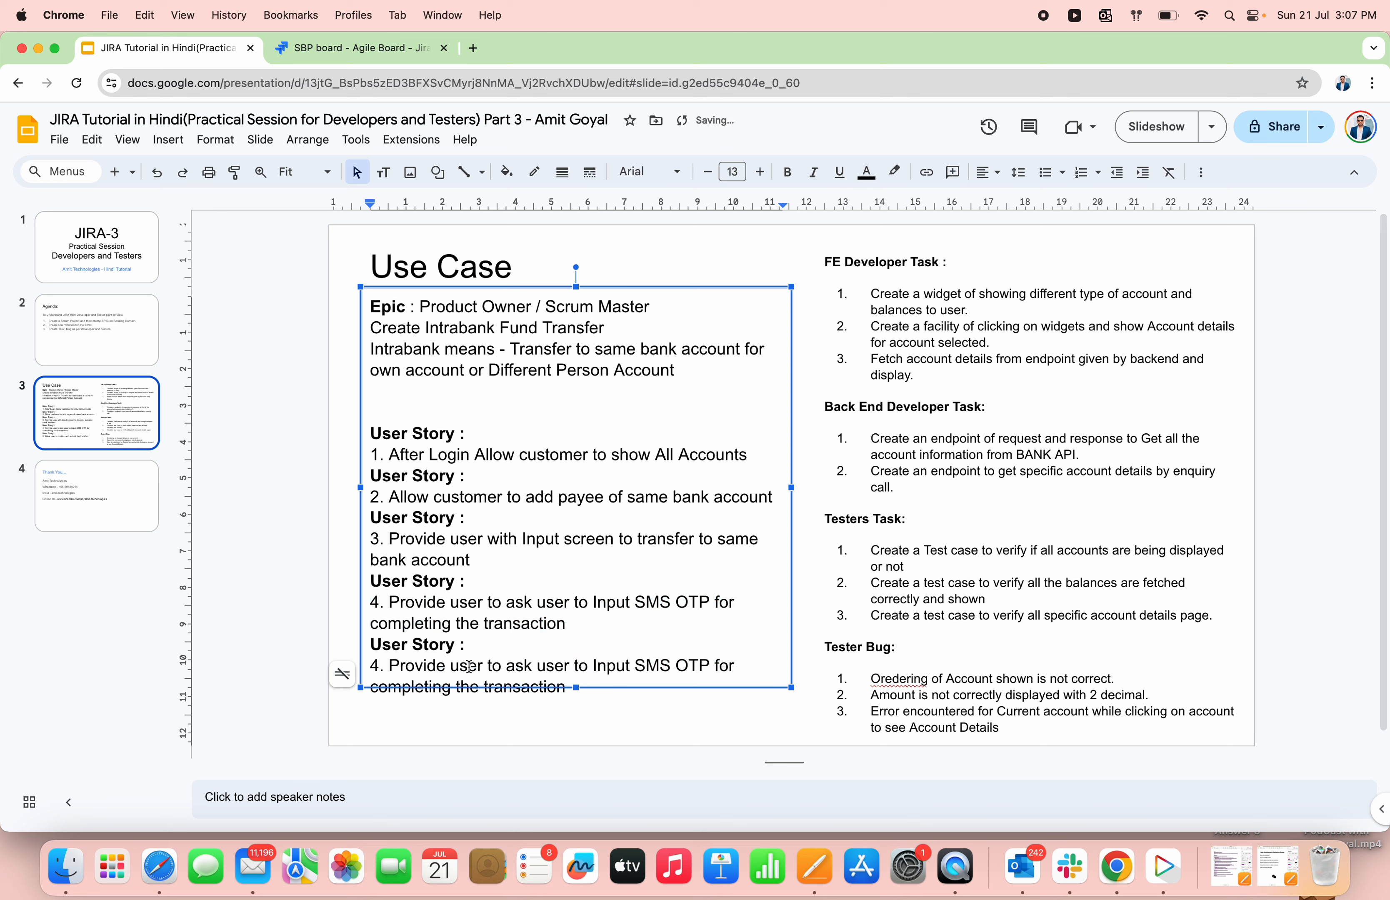
key("super+z")
key("super+c")
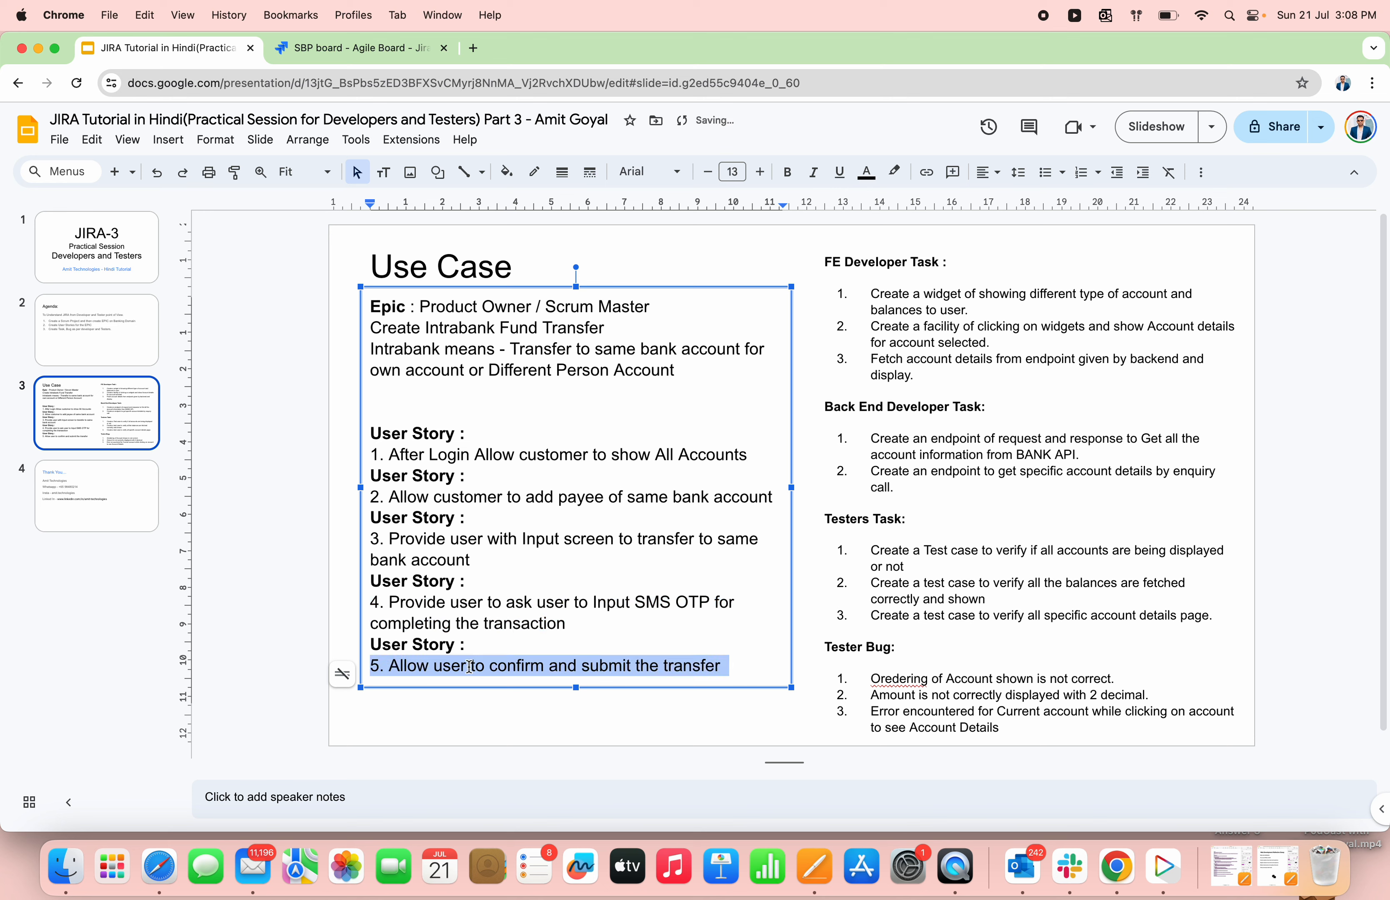
key("ctrl+Tab")
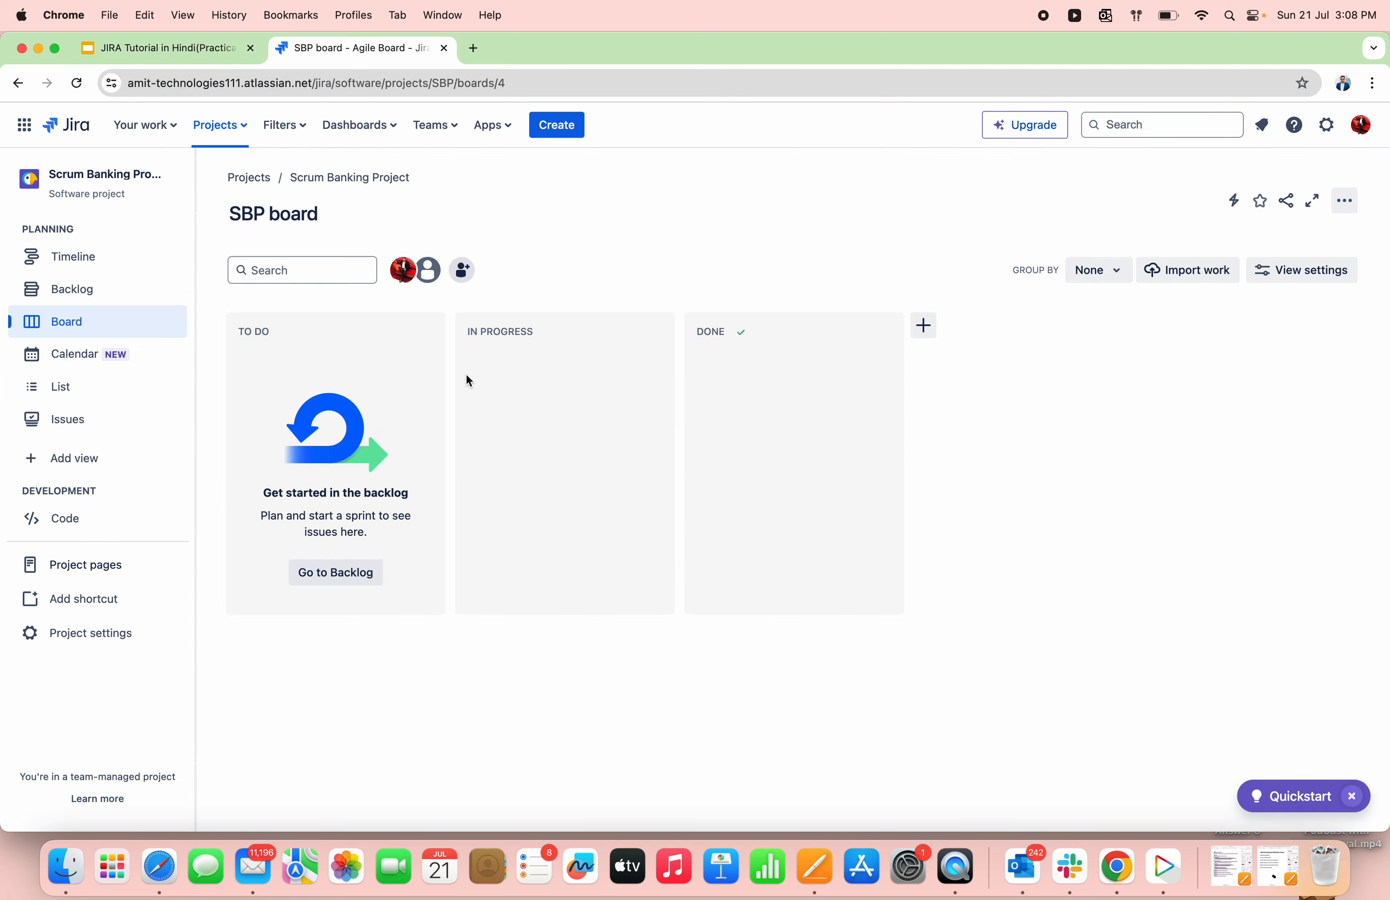
left_click(555, 125)
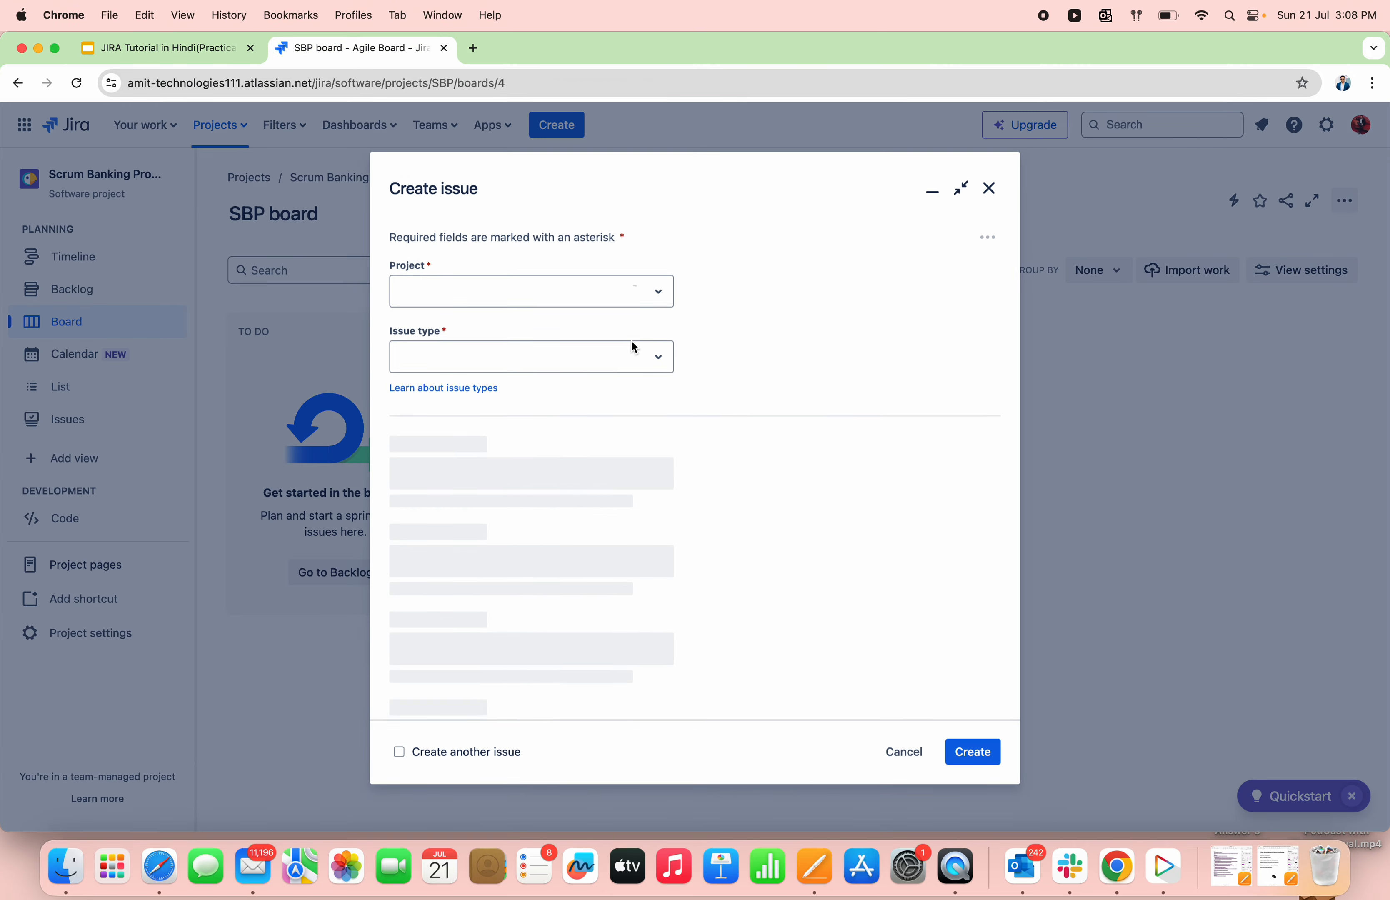
key("super+v")
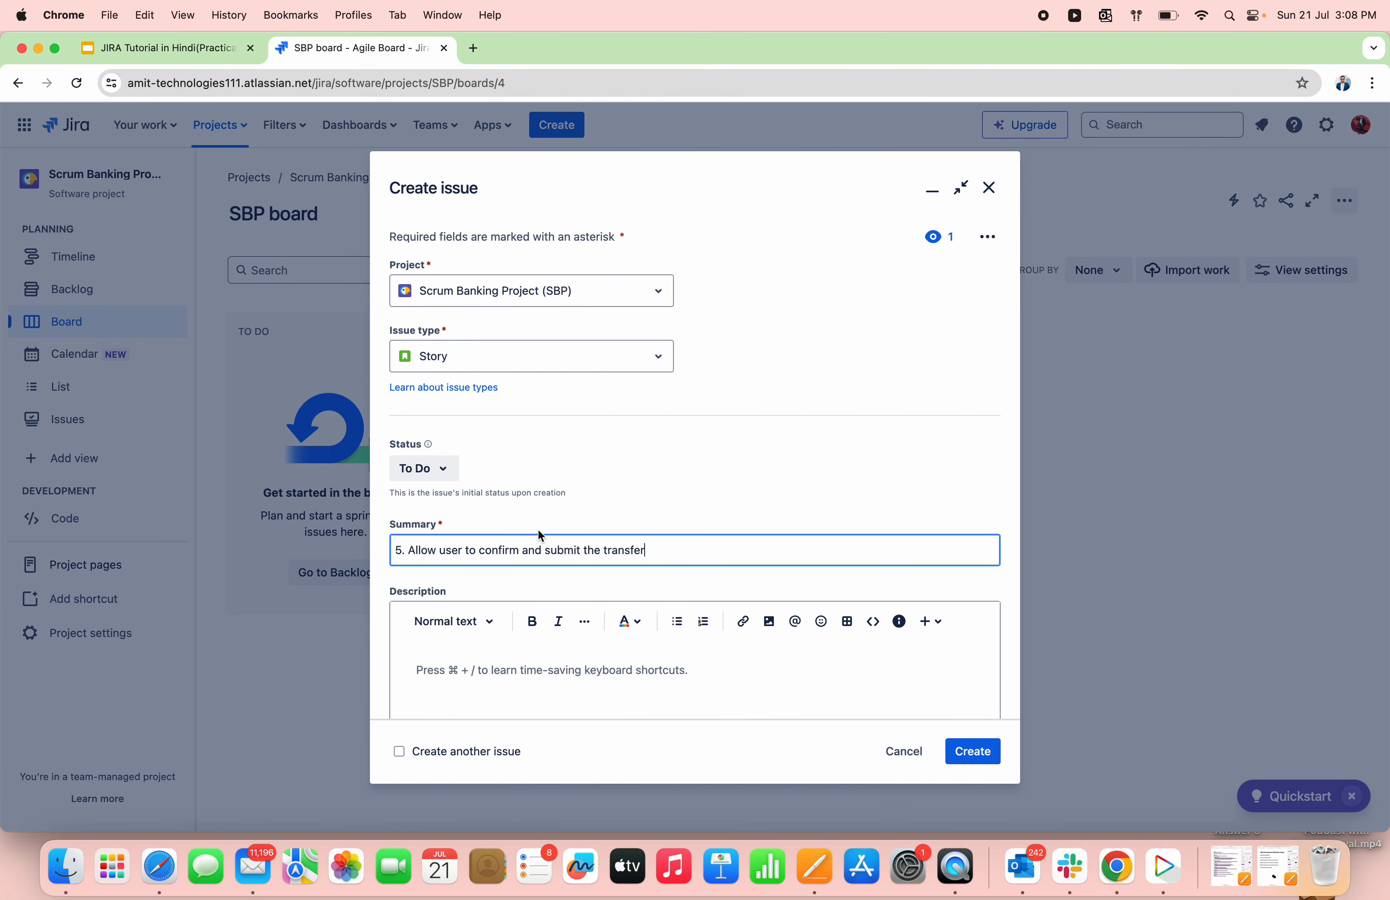
left_click(551, 672)
key("super+v")
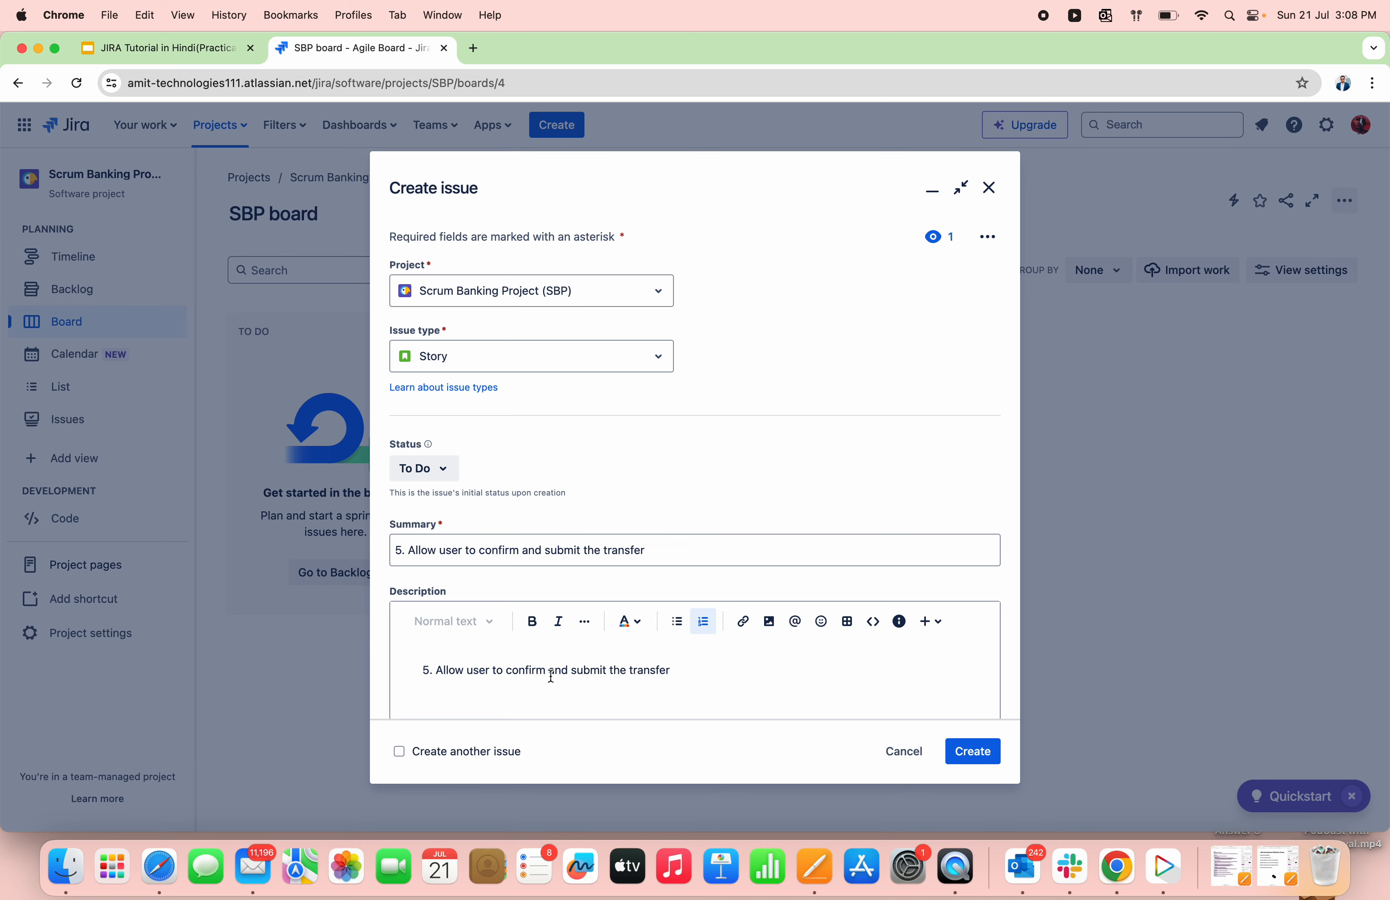
Link the confirm-and-submit story to SBP-1 Create Intrabank Fund Transfer as "relates to", and create the story.
scroll(550, 675, "down", 15)
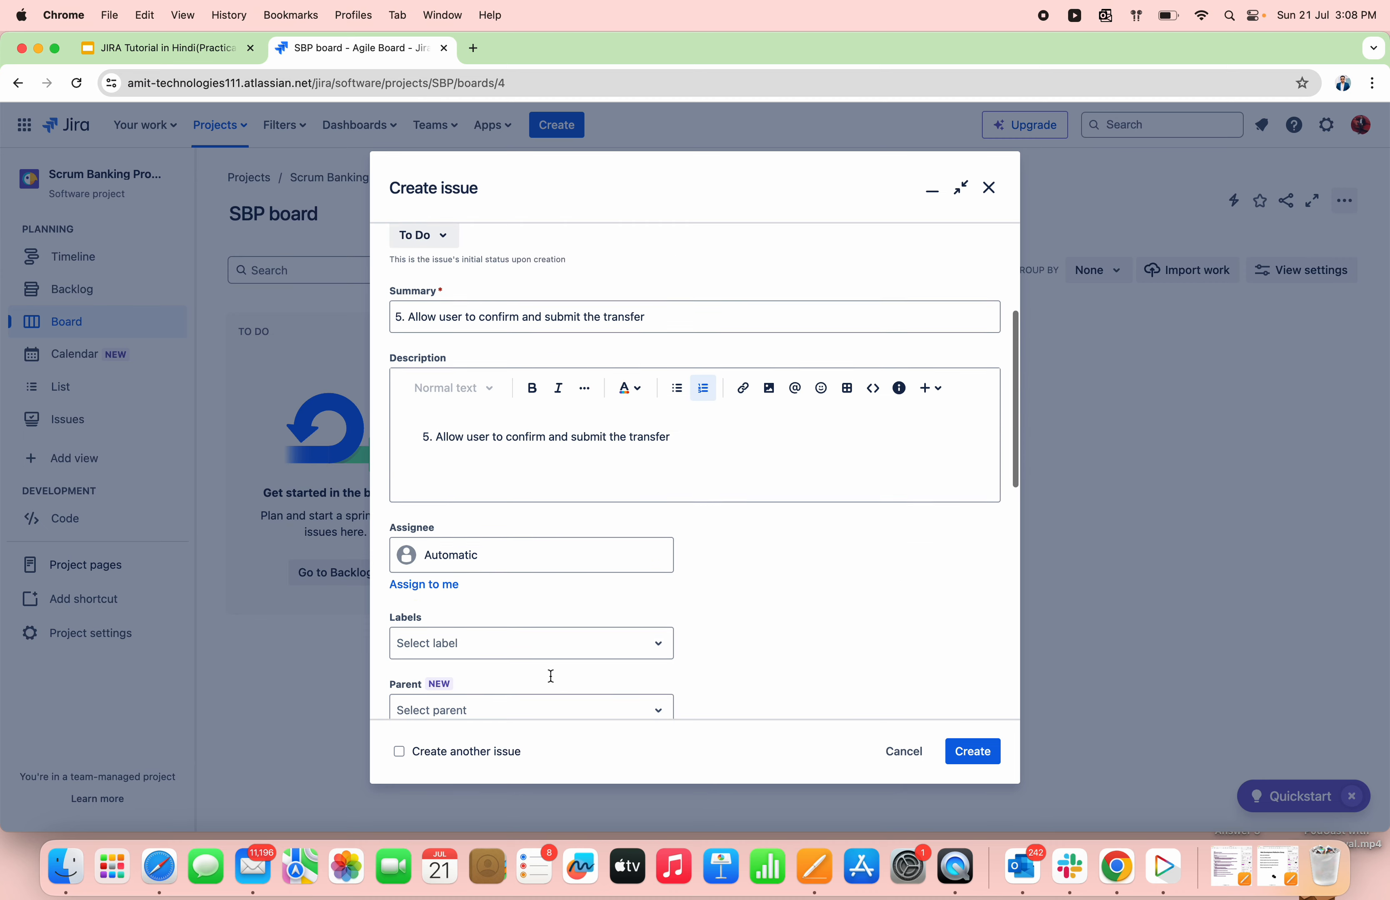
left_click(556, 608)
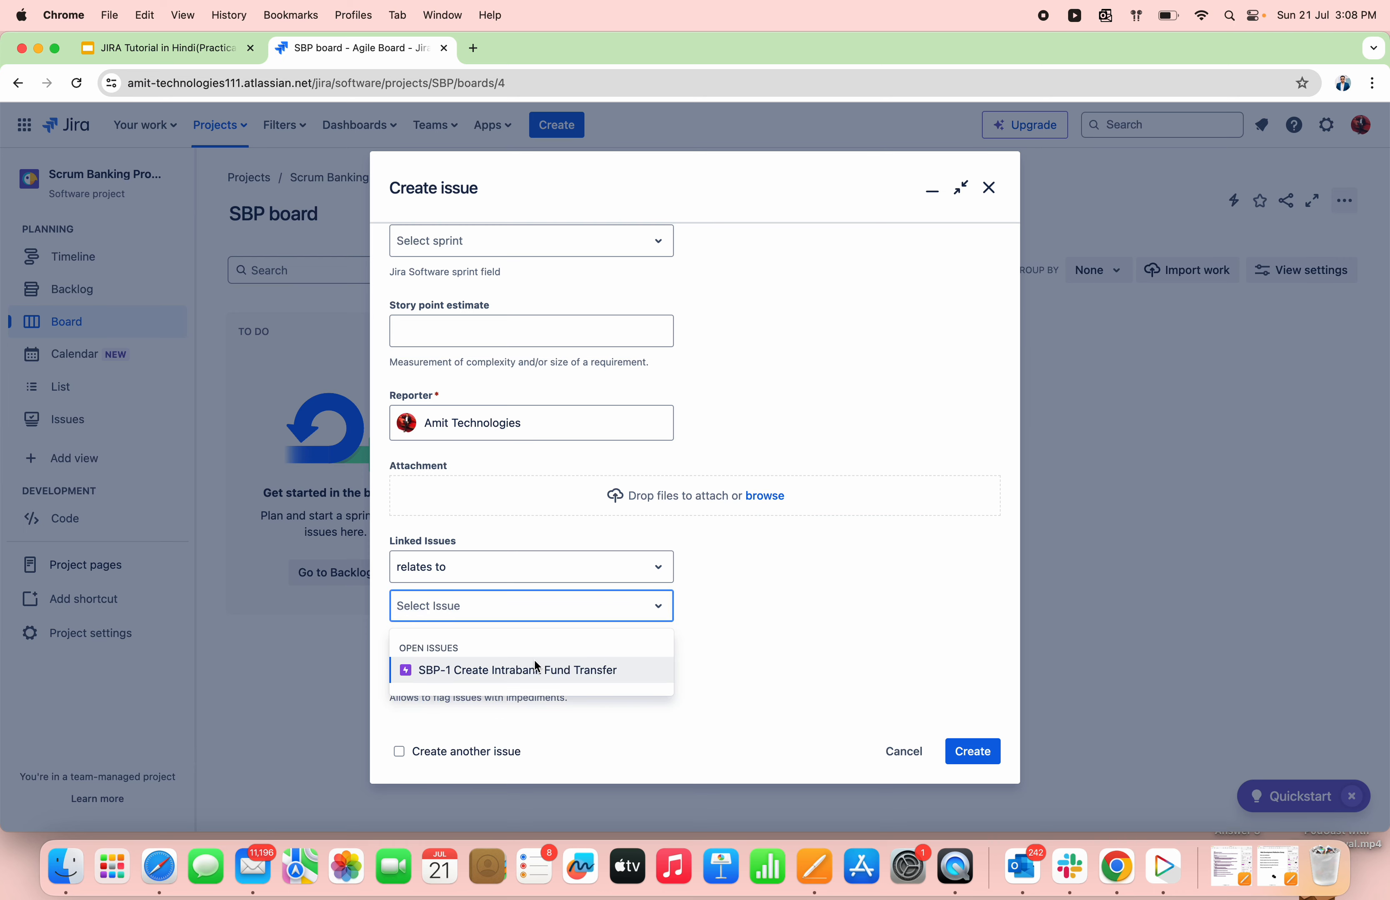
left_click(518, 671)
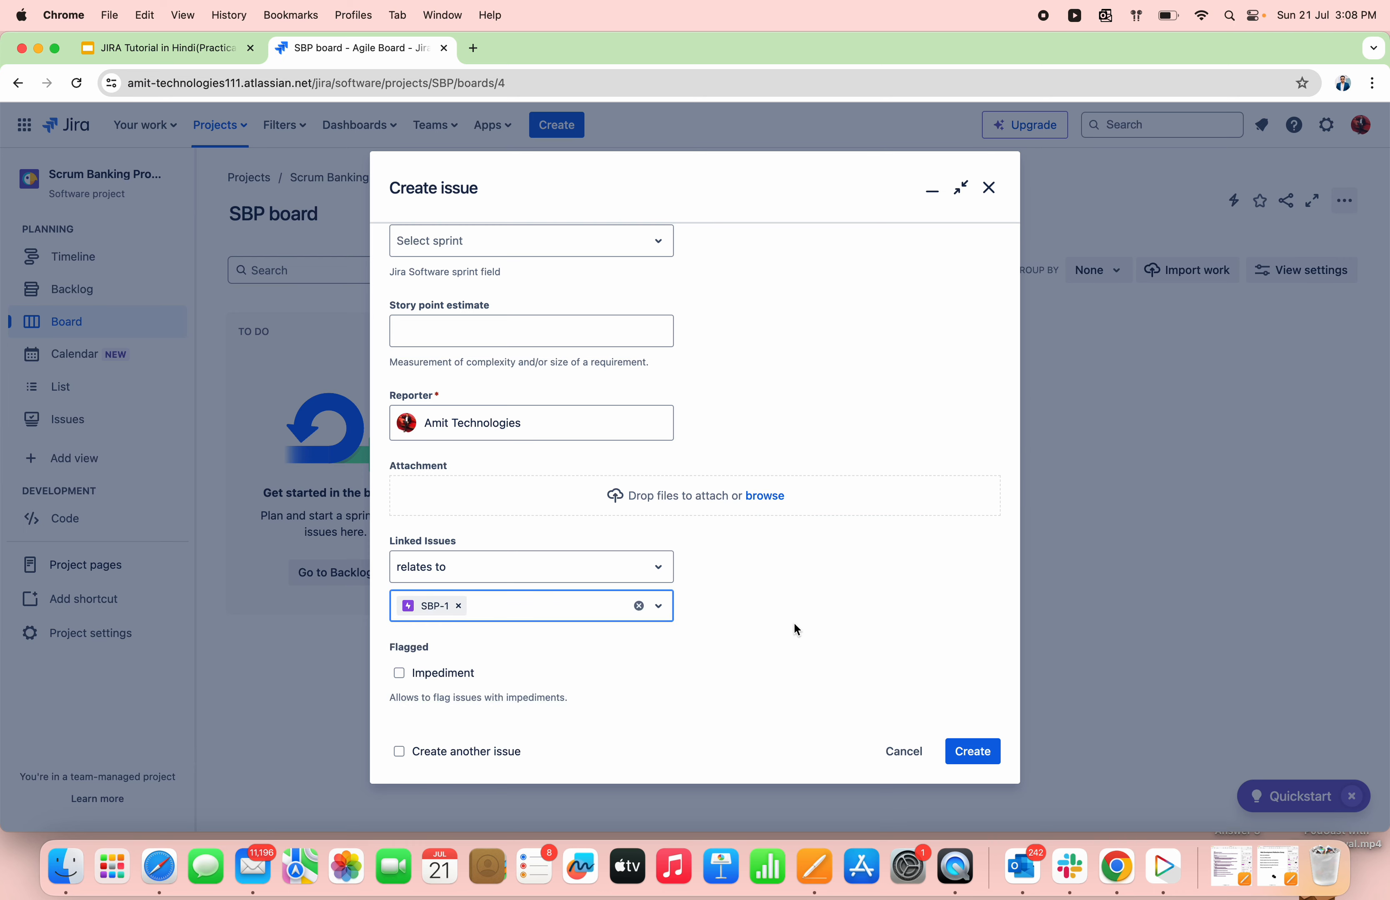
left_click(968, 754)
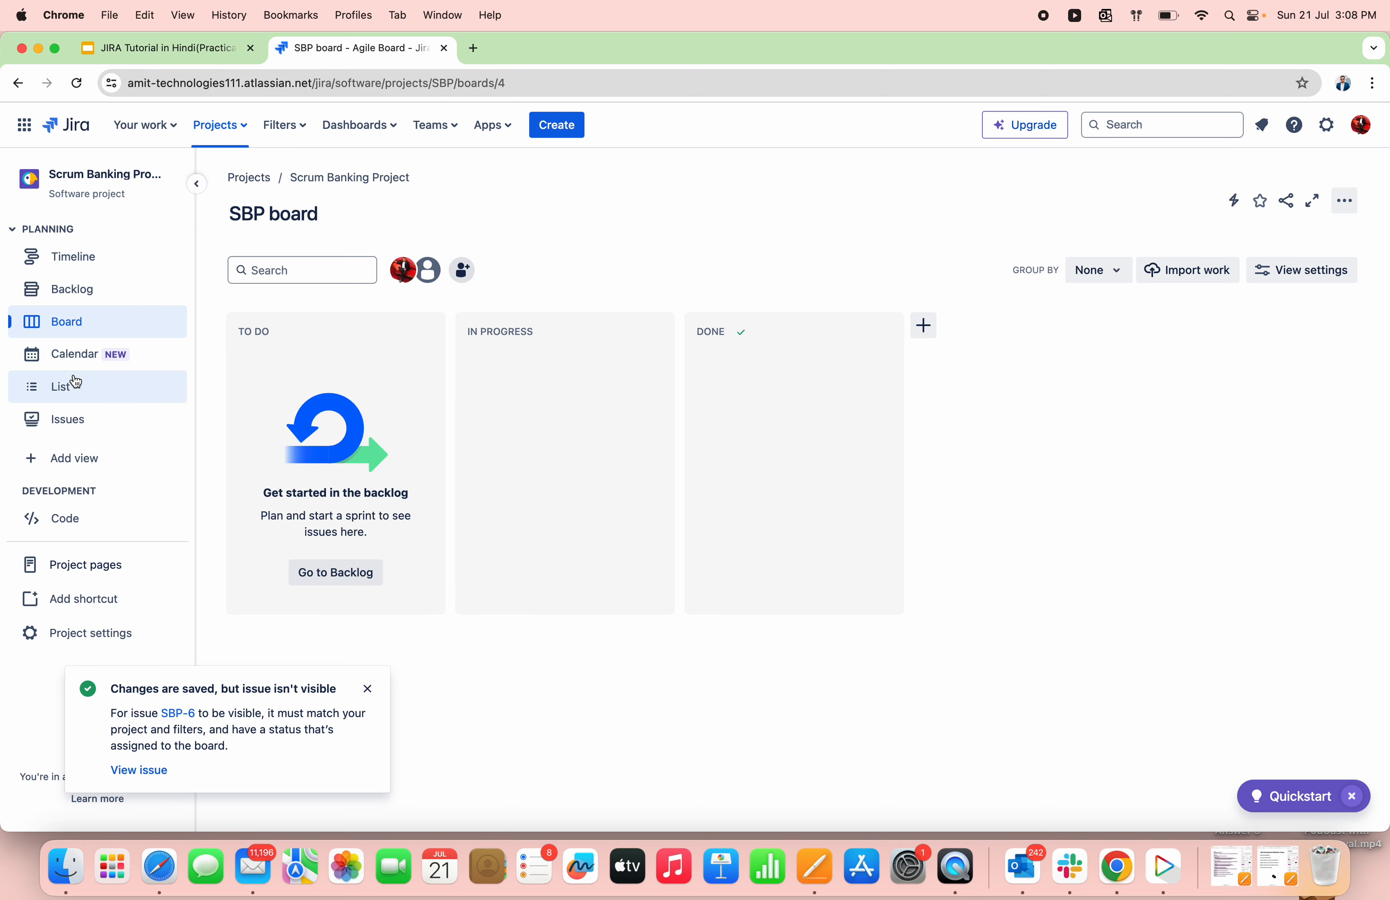
Move the five backlog stories, SBP-2 through SBP-6, into SBP Sprint 1 and start the sprint.
left_click(69, 289)
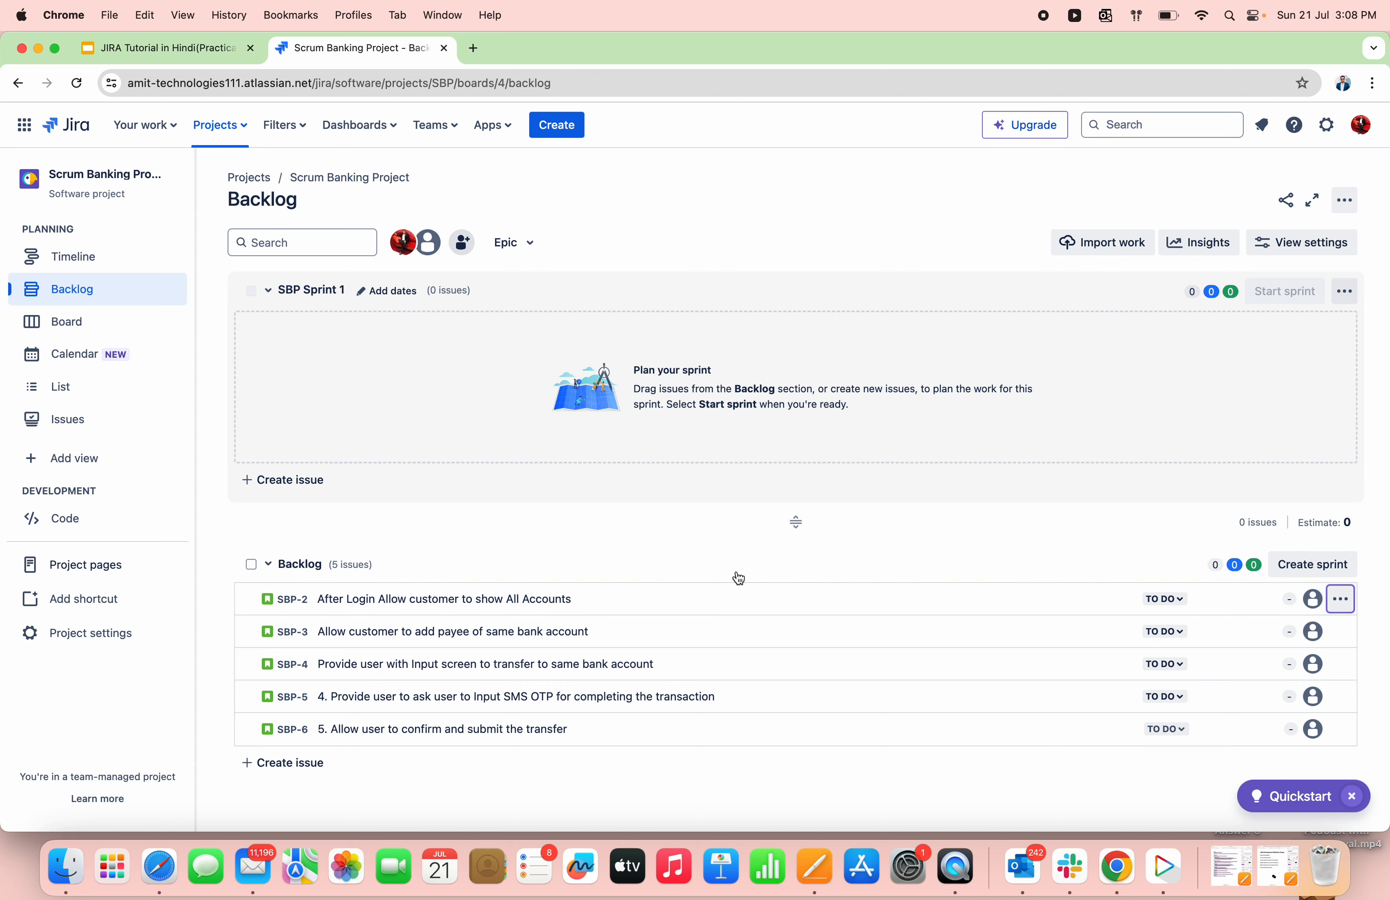
left_click_drag(691, 603, 714, 425)
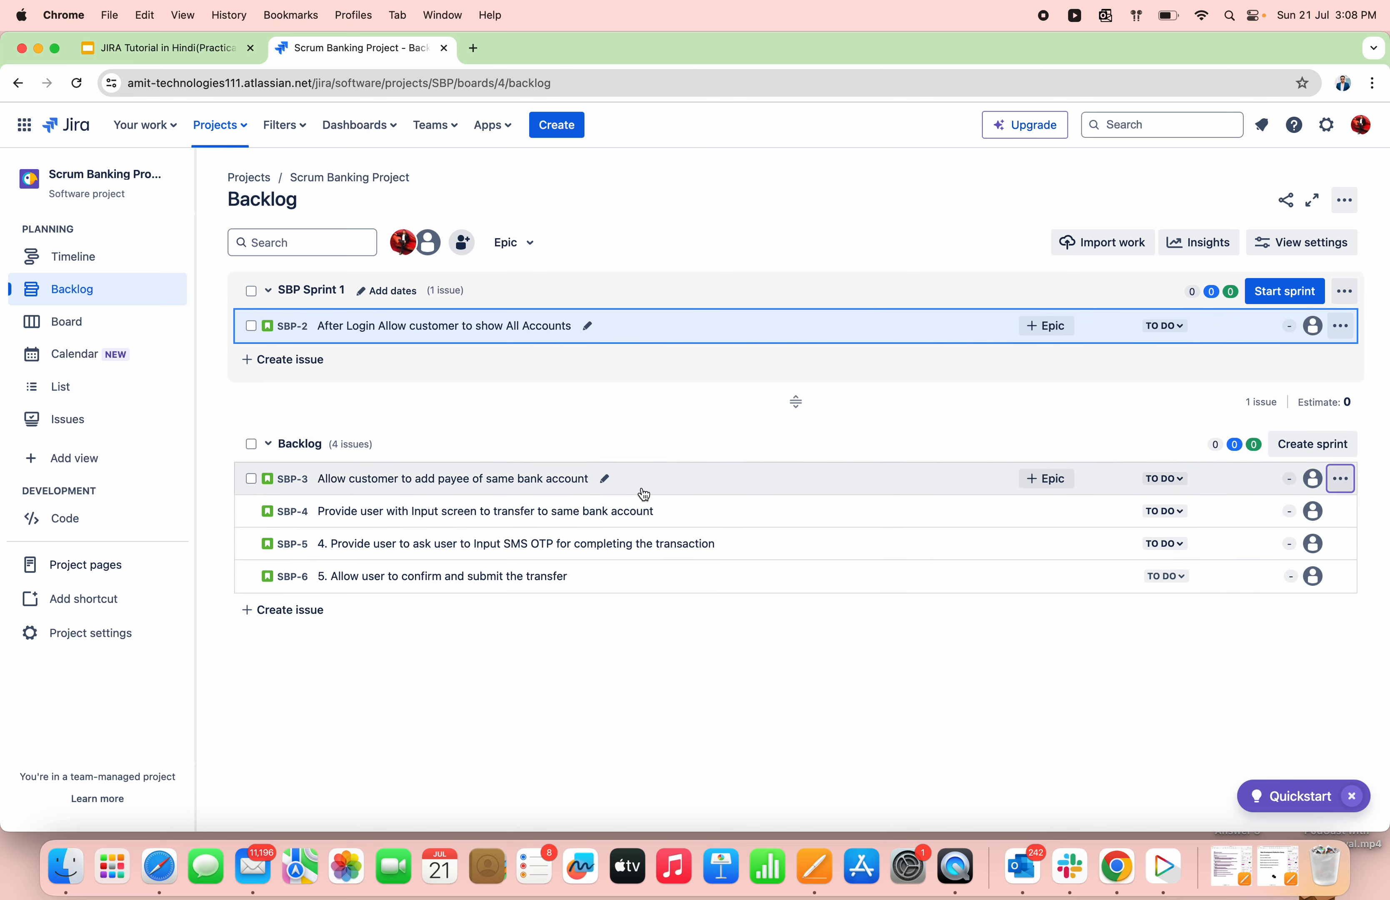
left_click_drag(643, 485, 653, 343)
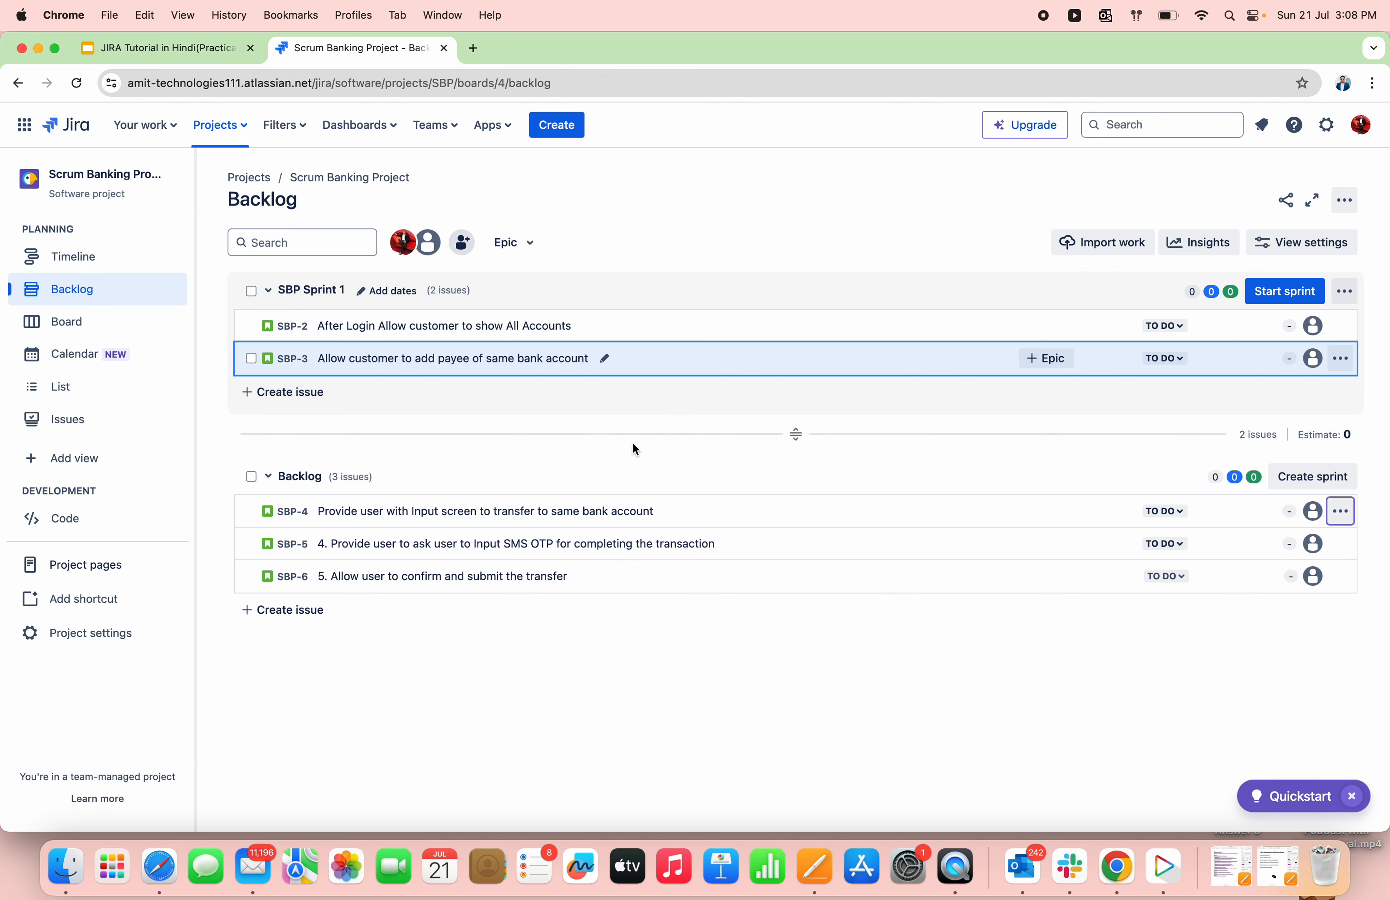
left_click_drag(747, 514, 748, 373)
left_click_drag(758, 545, 775, 399)
left_click_drag(792, 591, 836, 440)
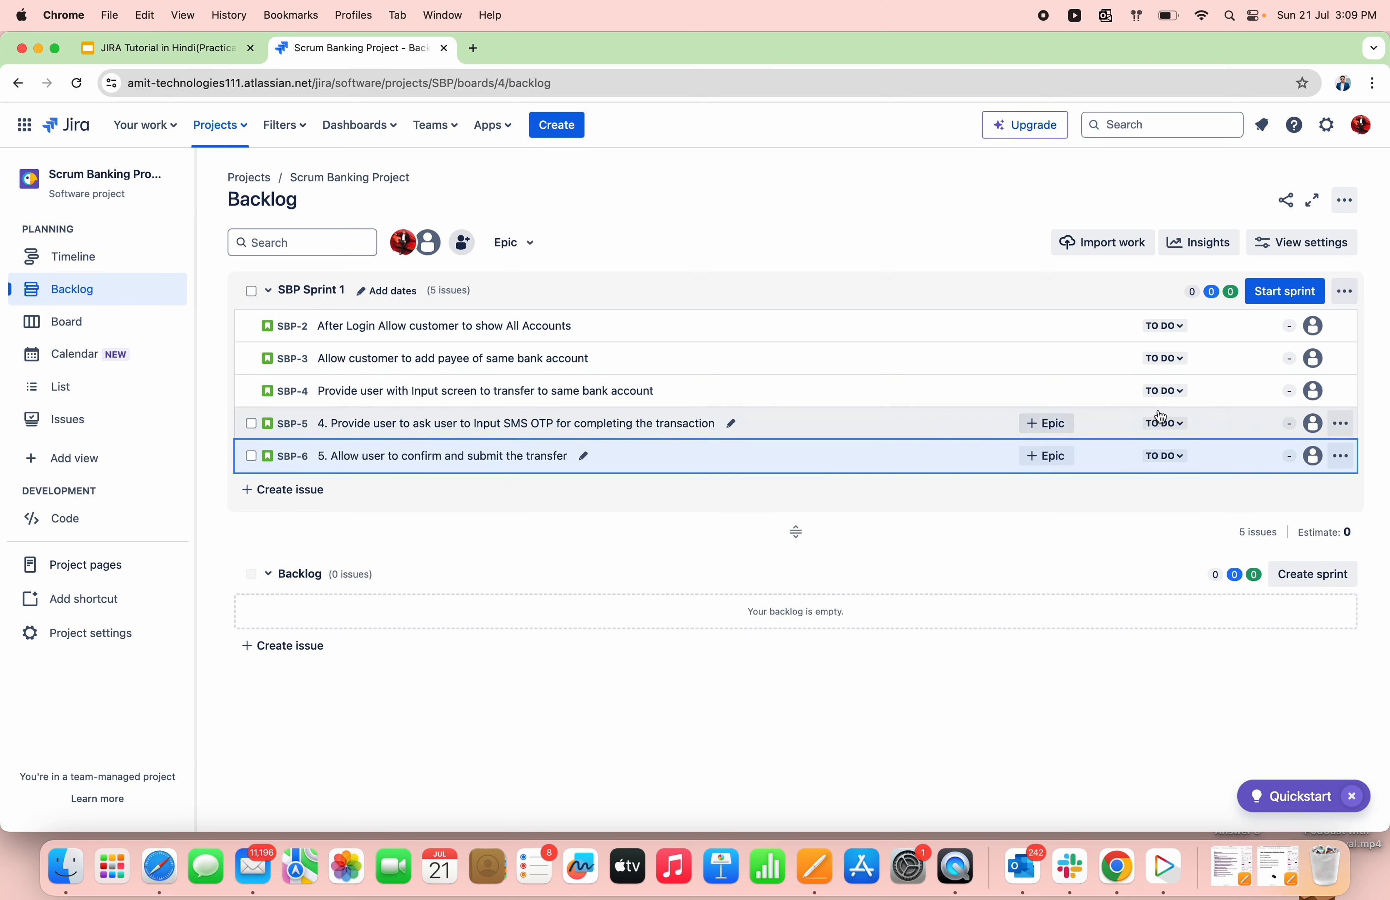
left_click(1302, 297)
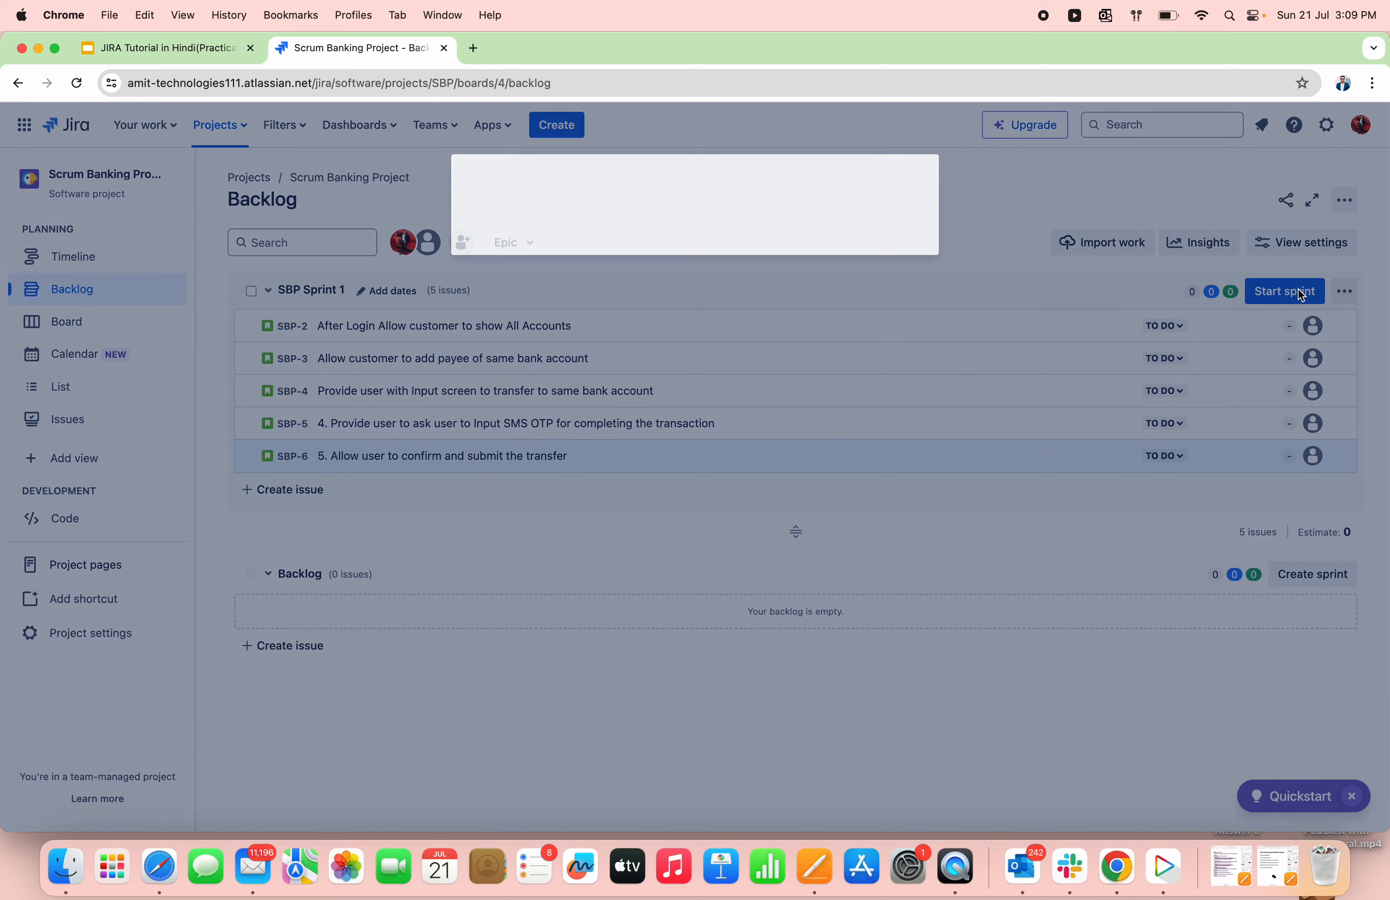
left_click(906, 636)
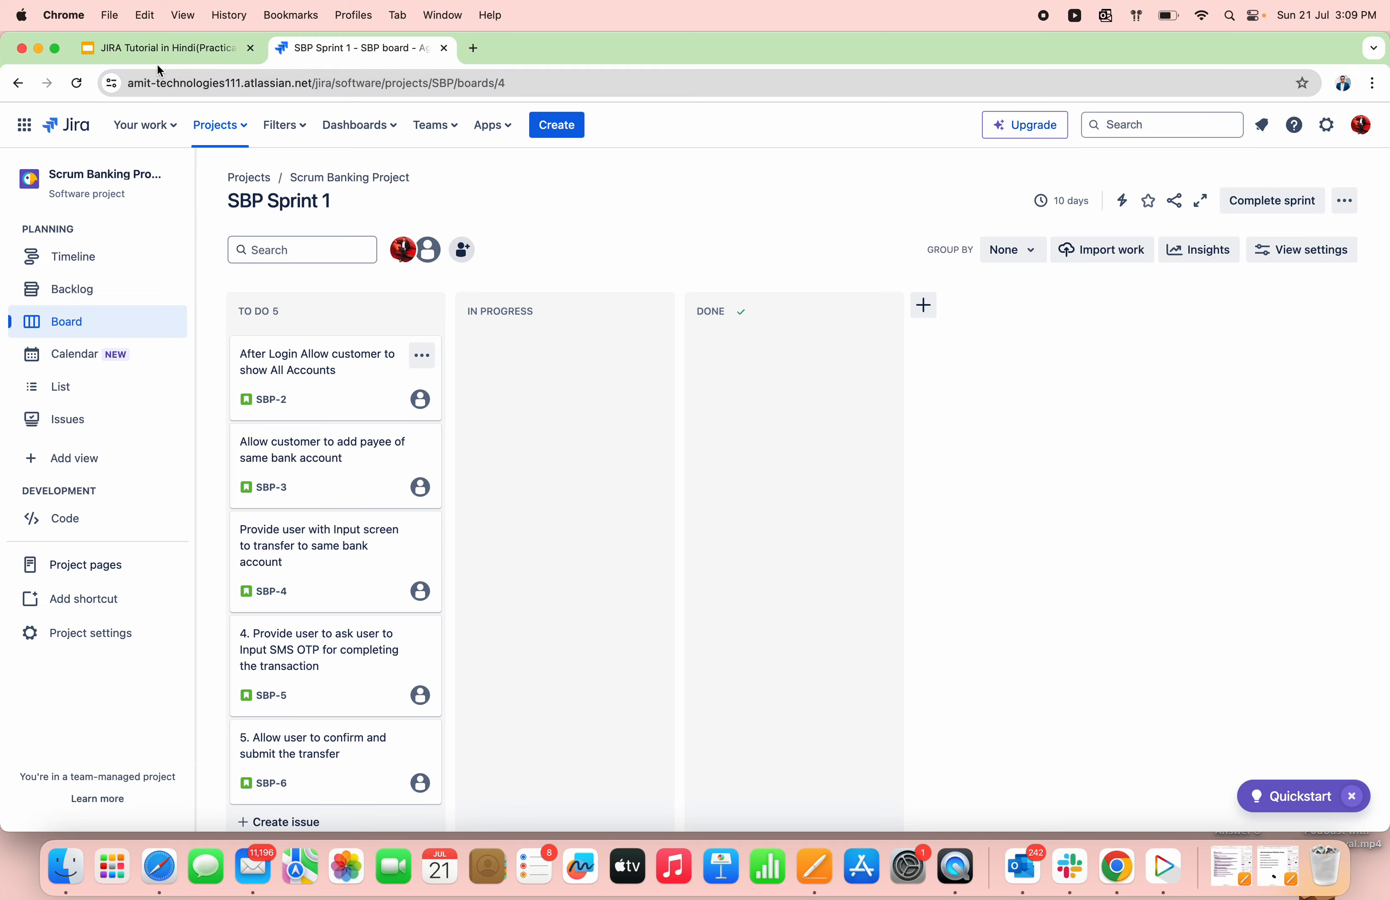
Switch to the use-case slide in Google Slides and highlight user story 1, "After Login Allow customer to show All Accounts".
left_click(166, 47)
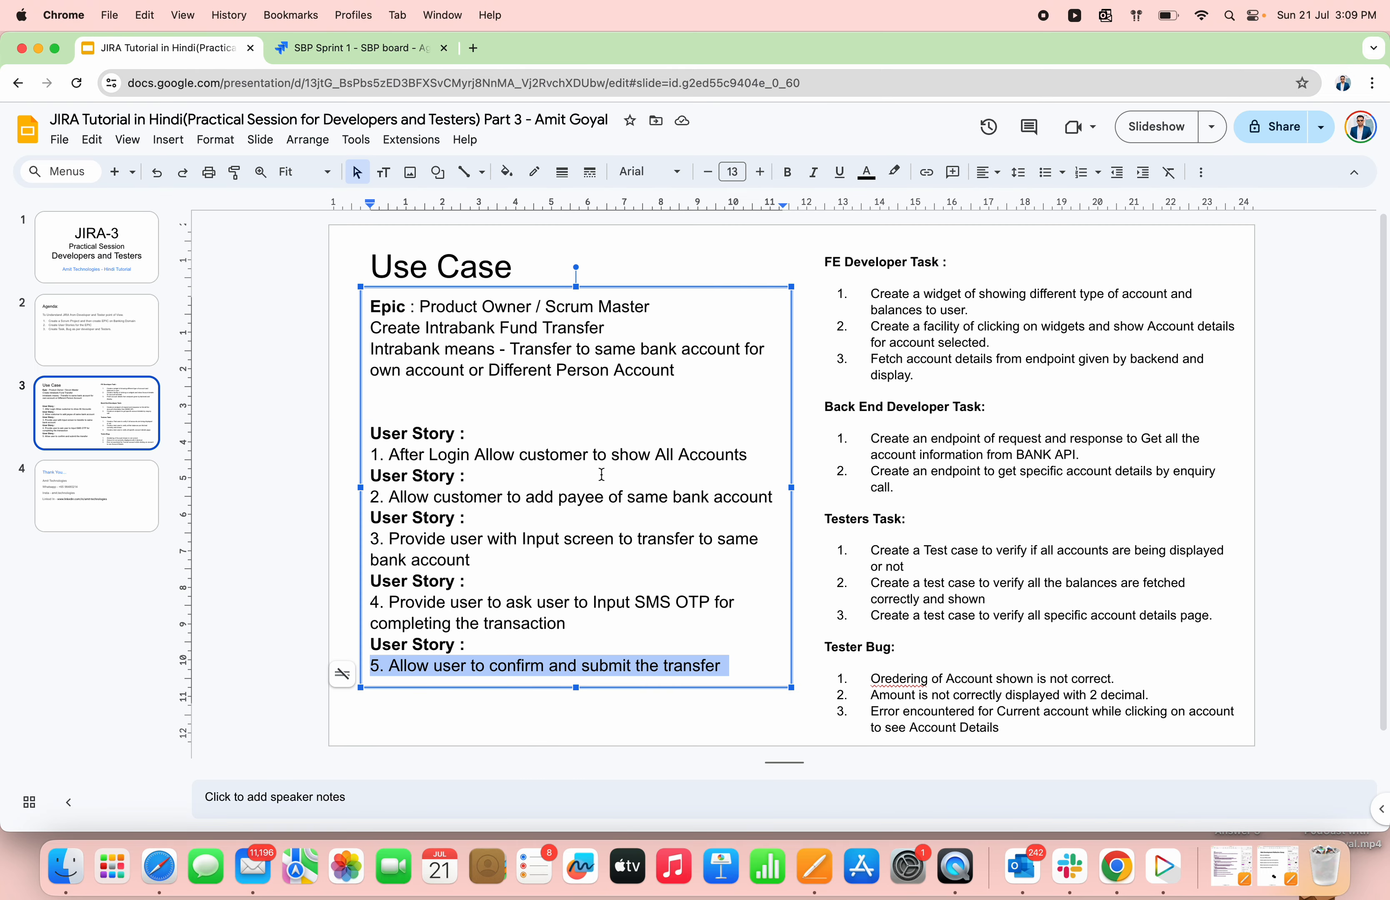
triple_click(562, 459)
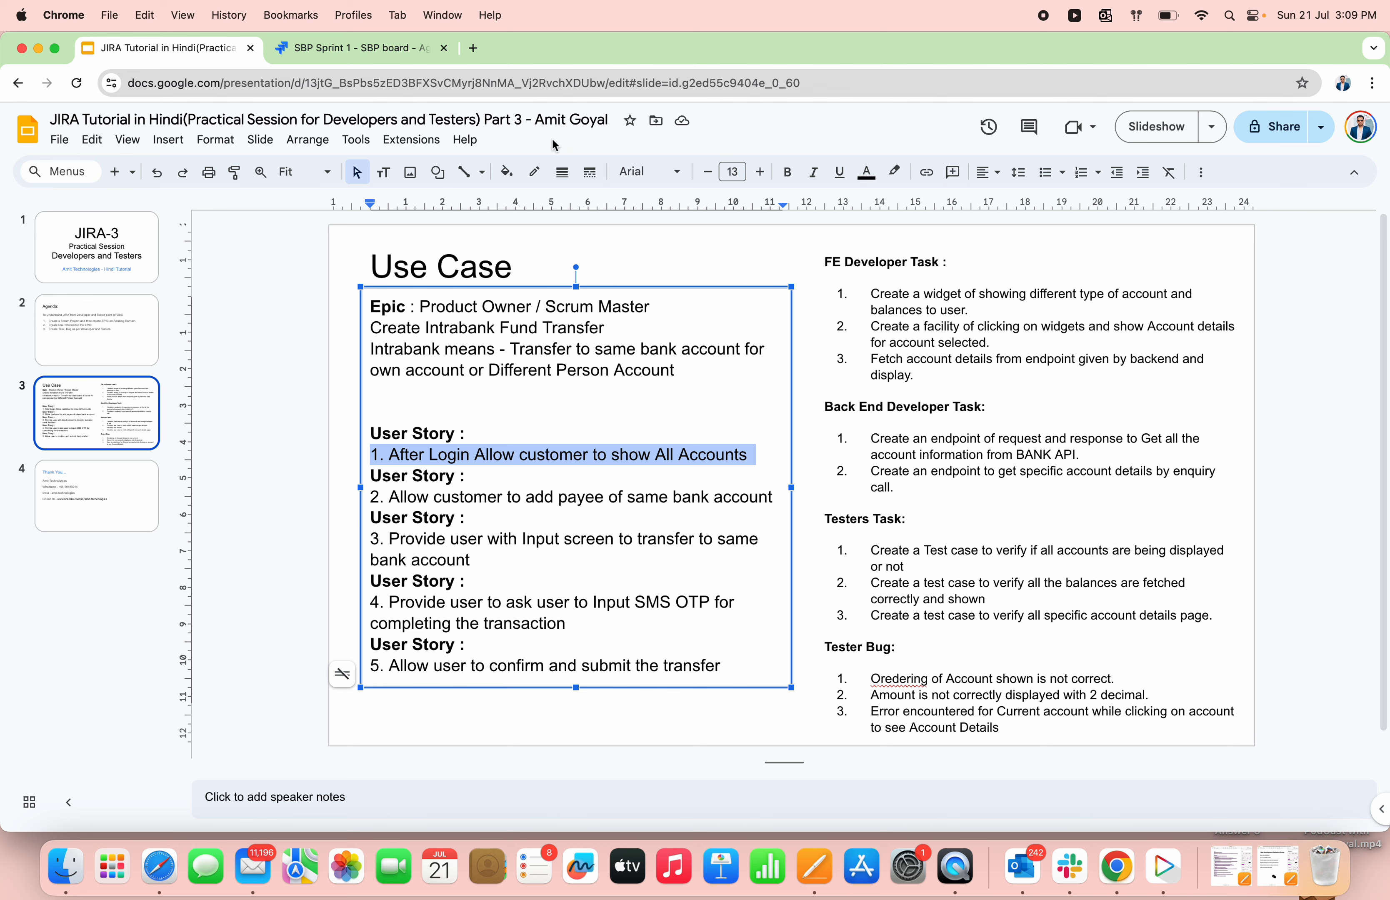
Search Google Images for "dashboard for Bank Accounts" in a new browser tab.
left_click(473, 48)
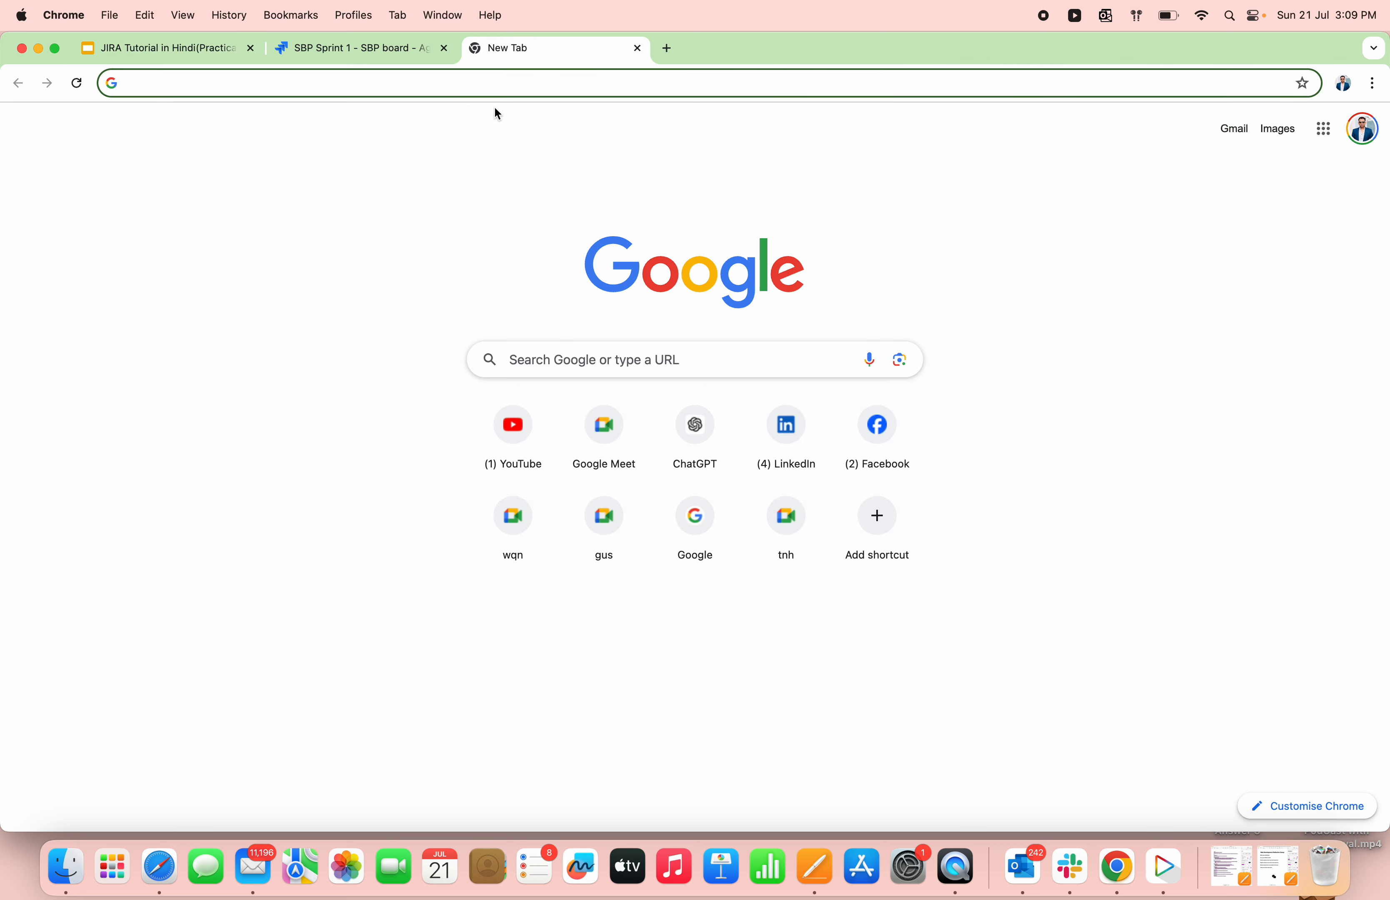
type("dasbo")
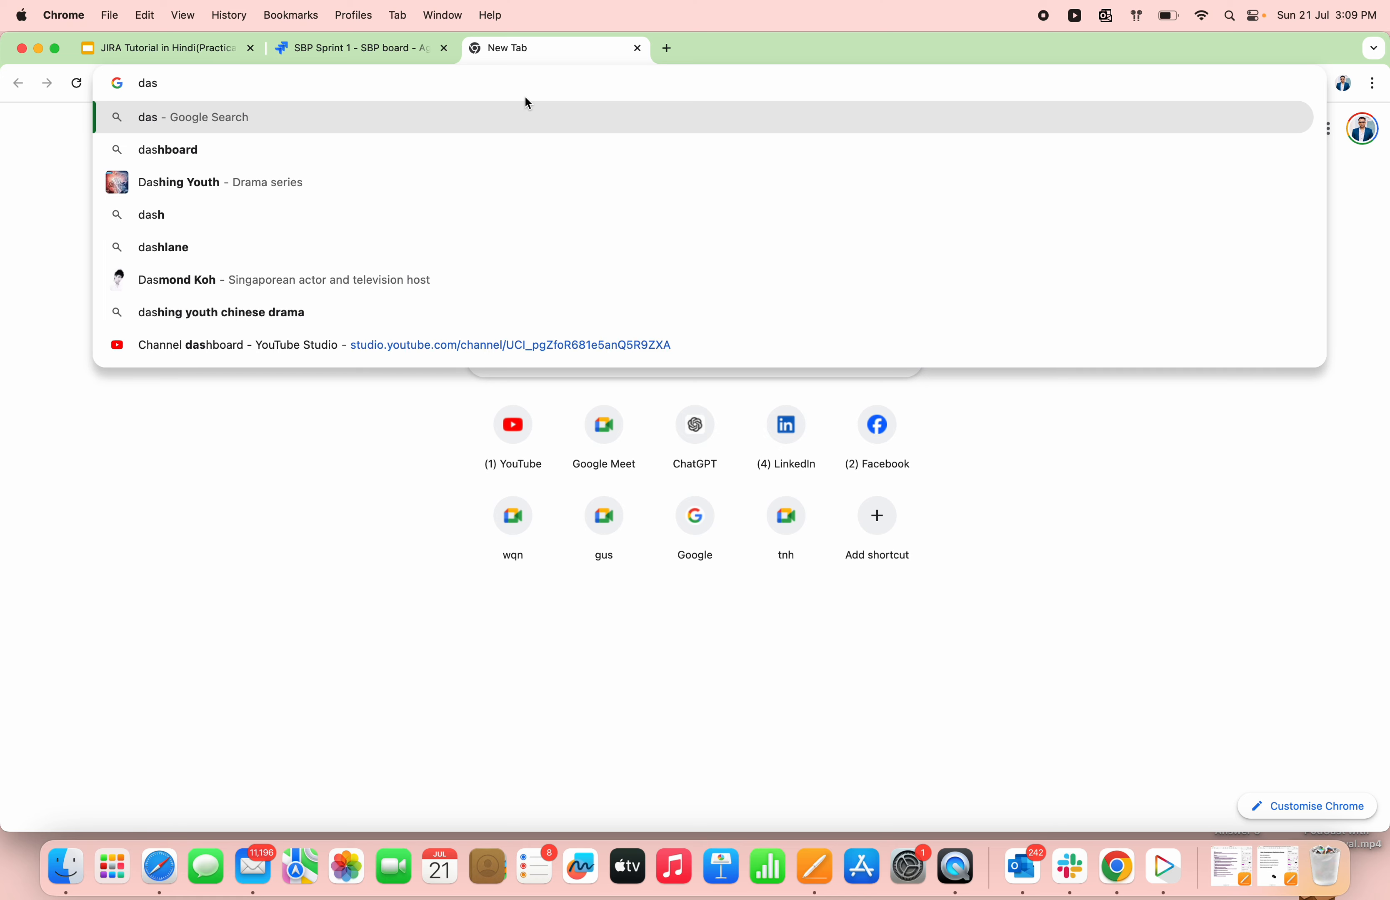
key("BackSpace")
key("BackSpace")
type("h")
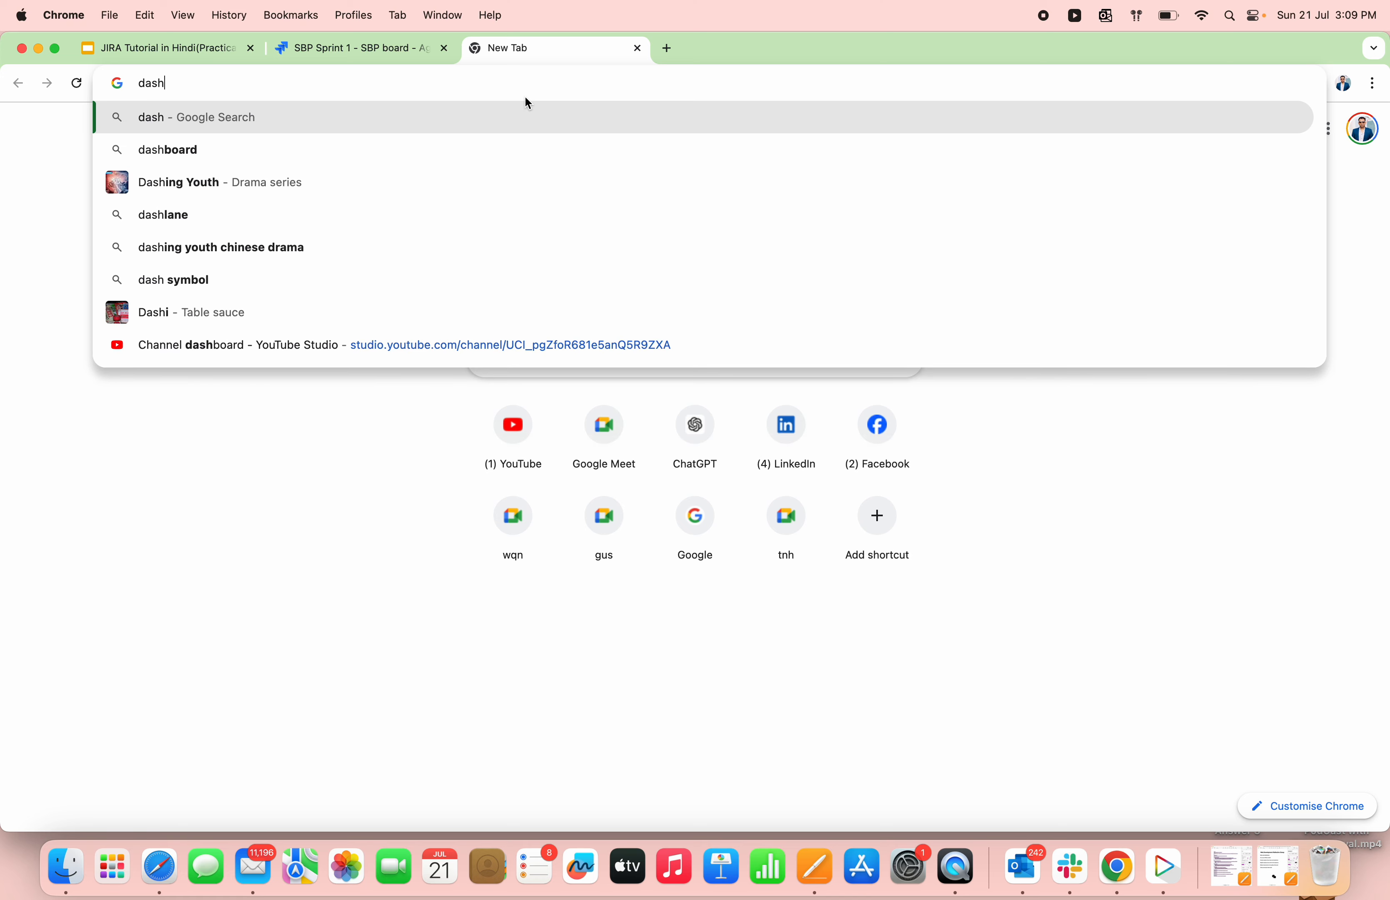
type("board")
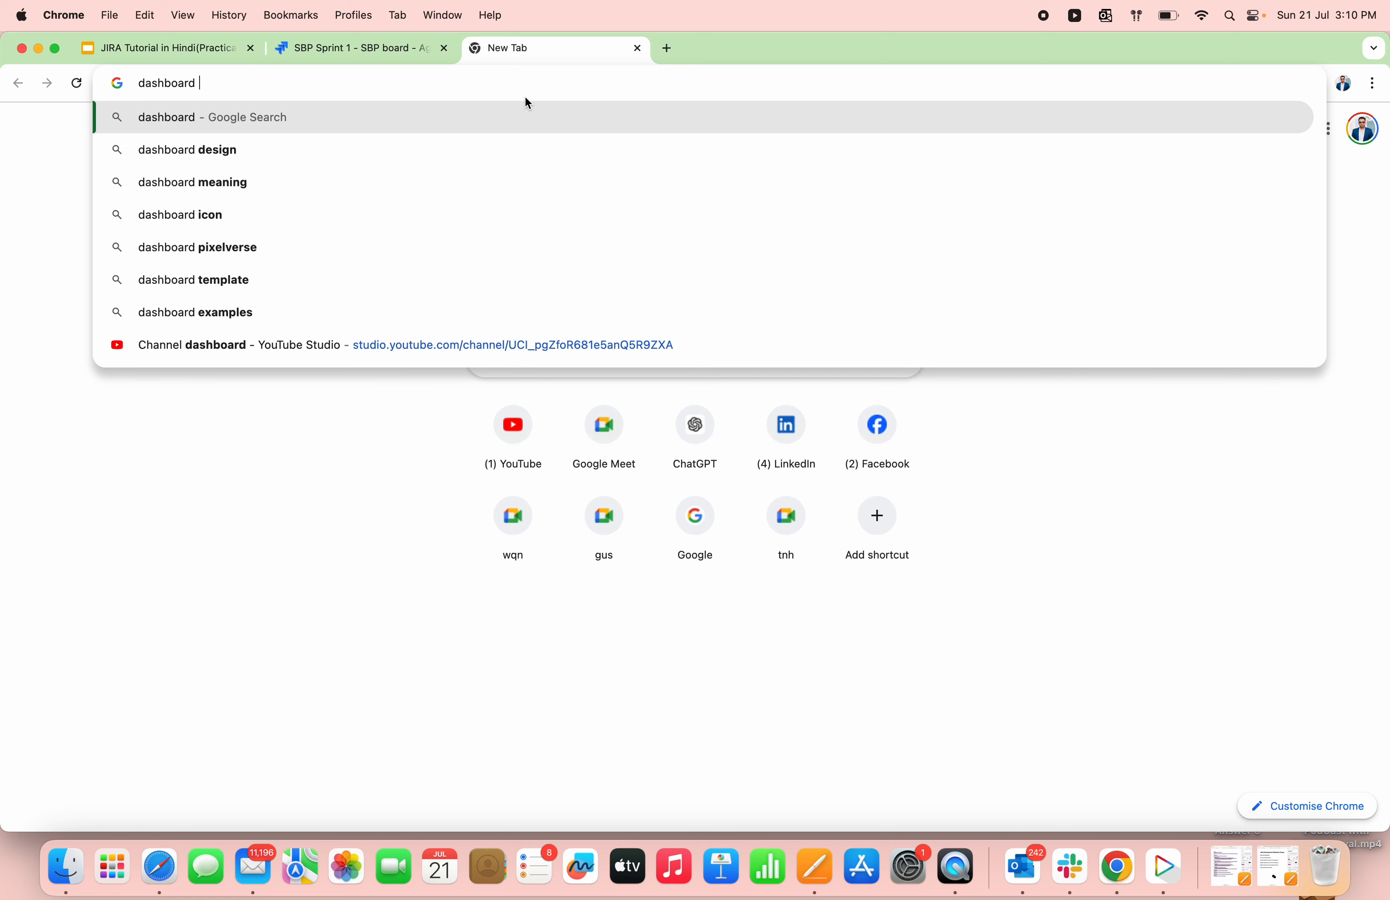
type(" for")
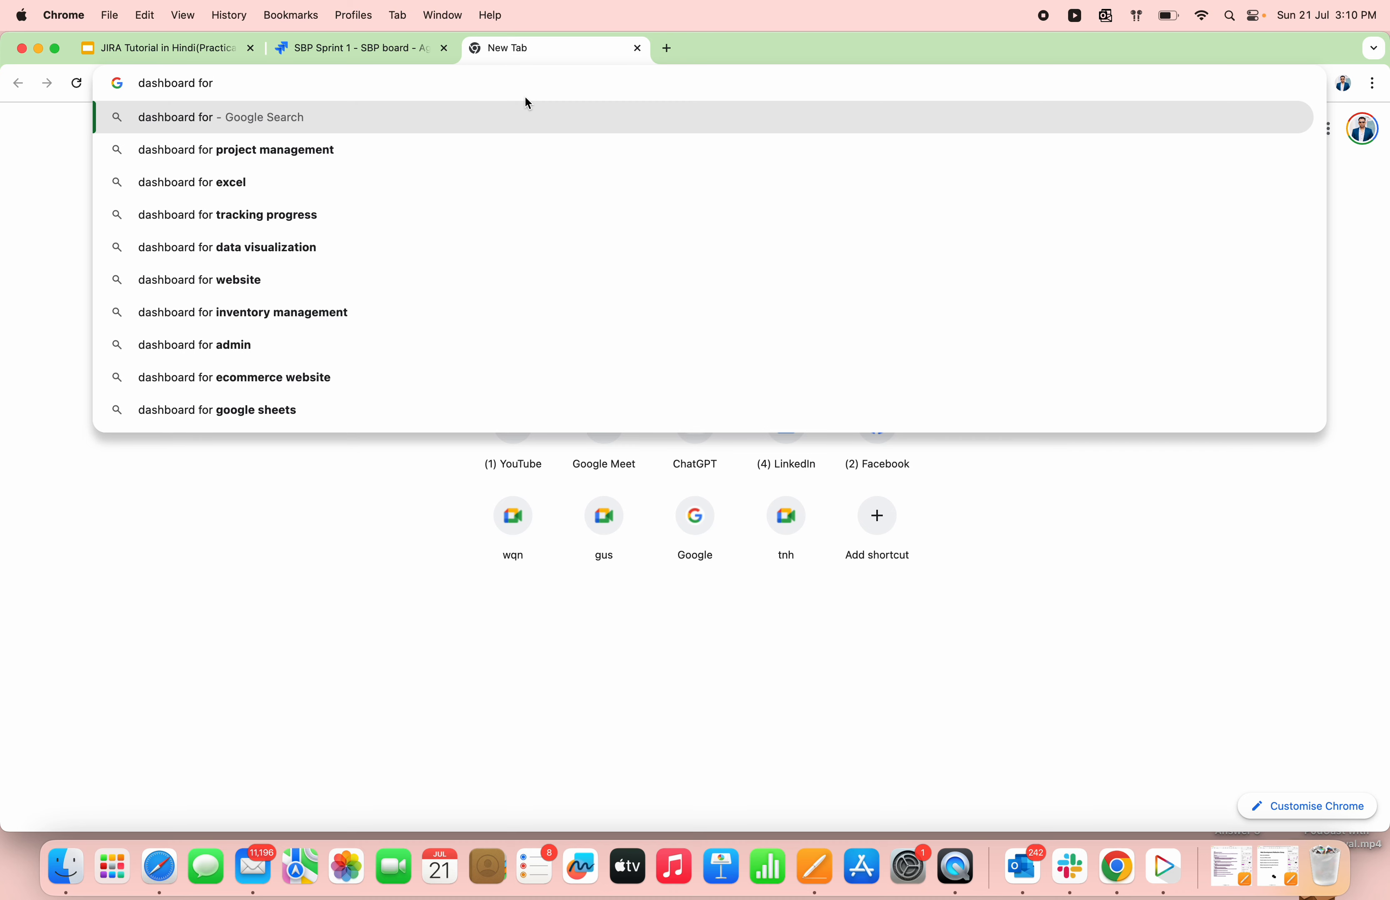
key("BackSpace")
key("BackSpace")
key("BackSpace")
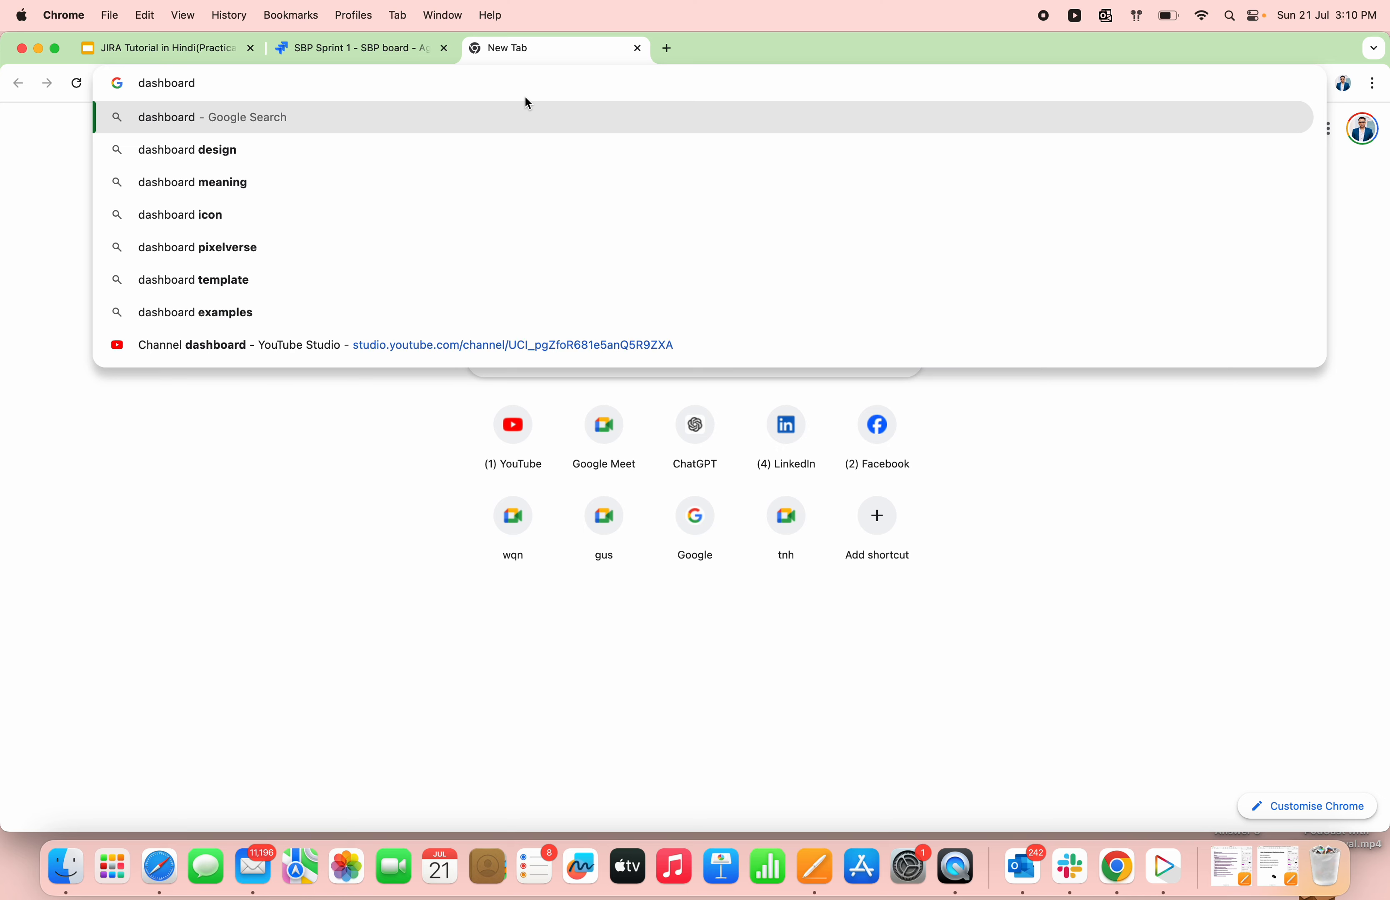
type("for B")
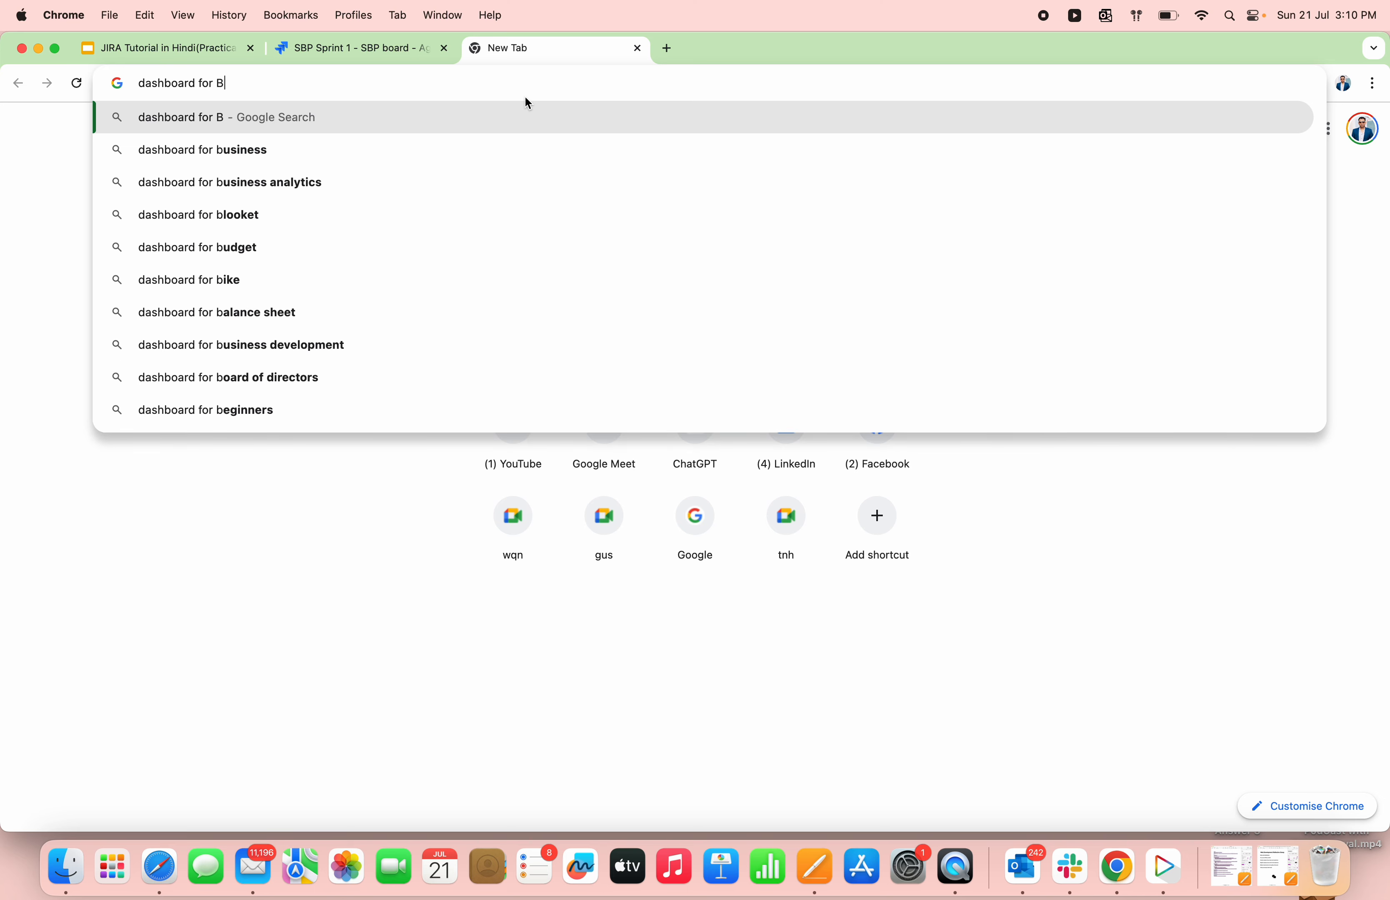
type("ank Accounts")
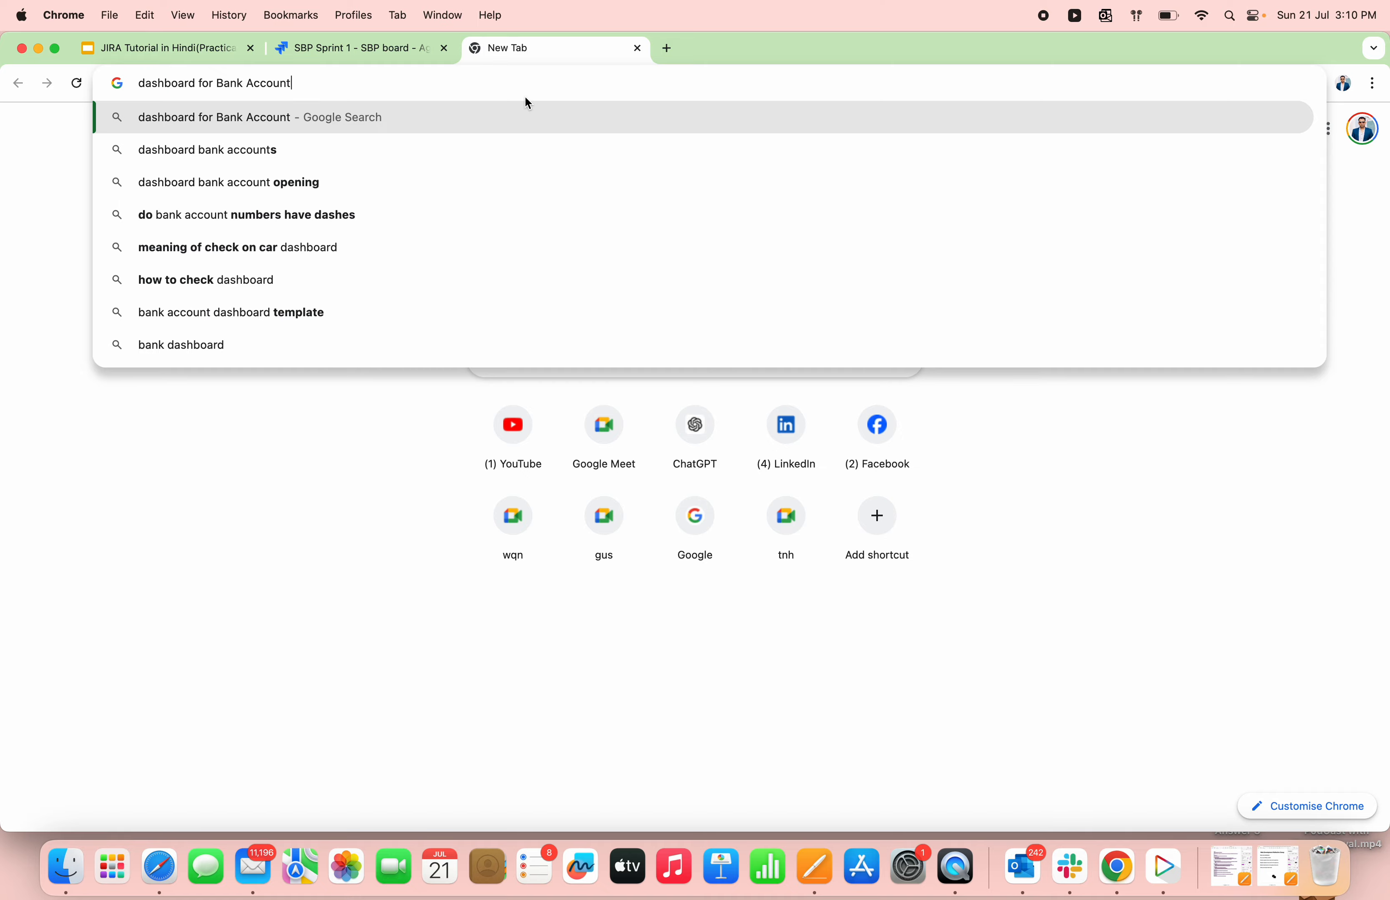
key("Return")
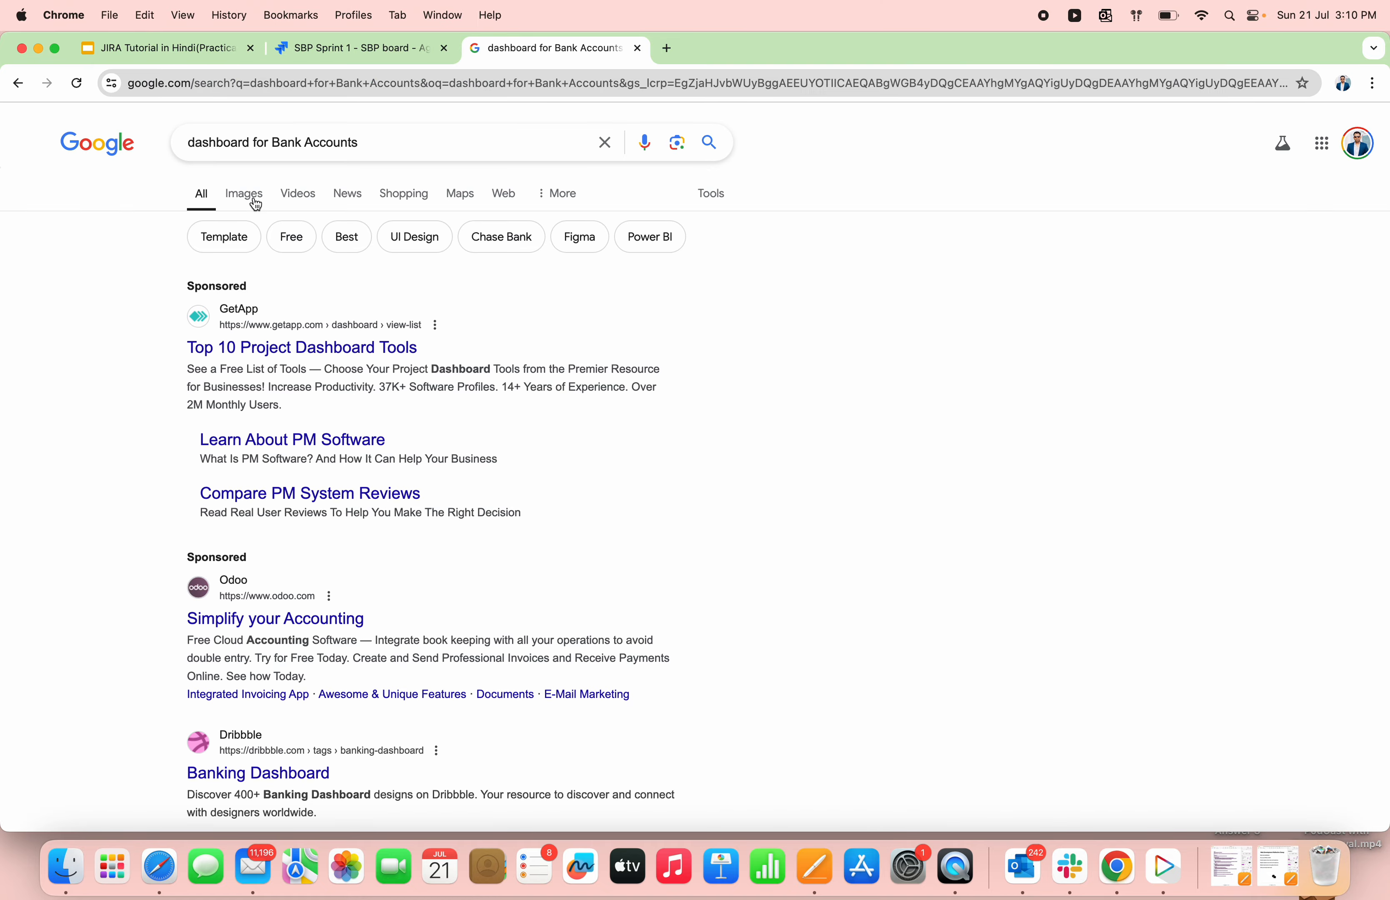
left_click(250, 197)
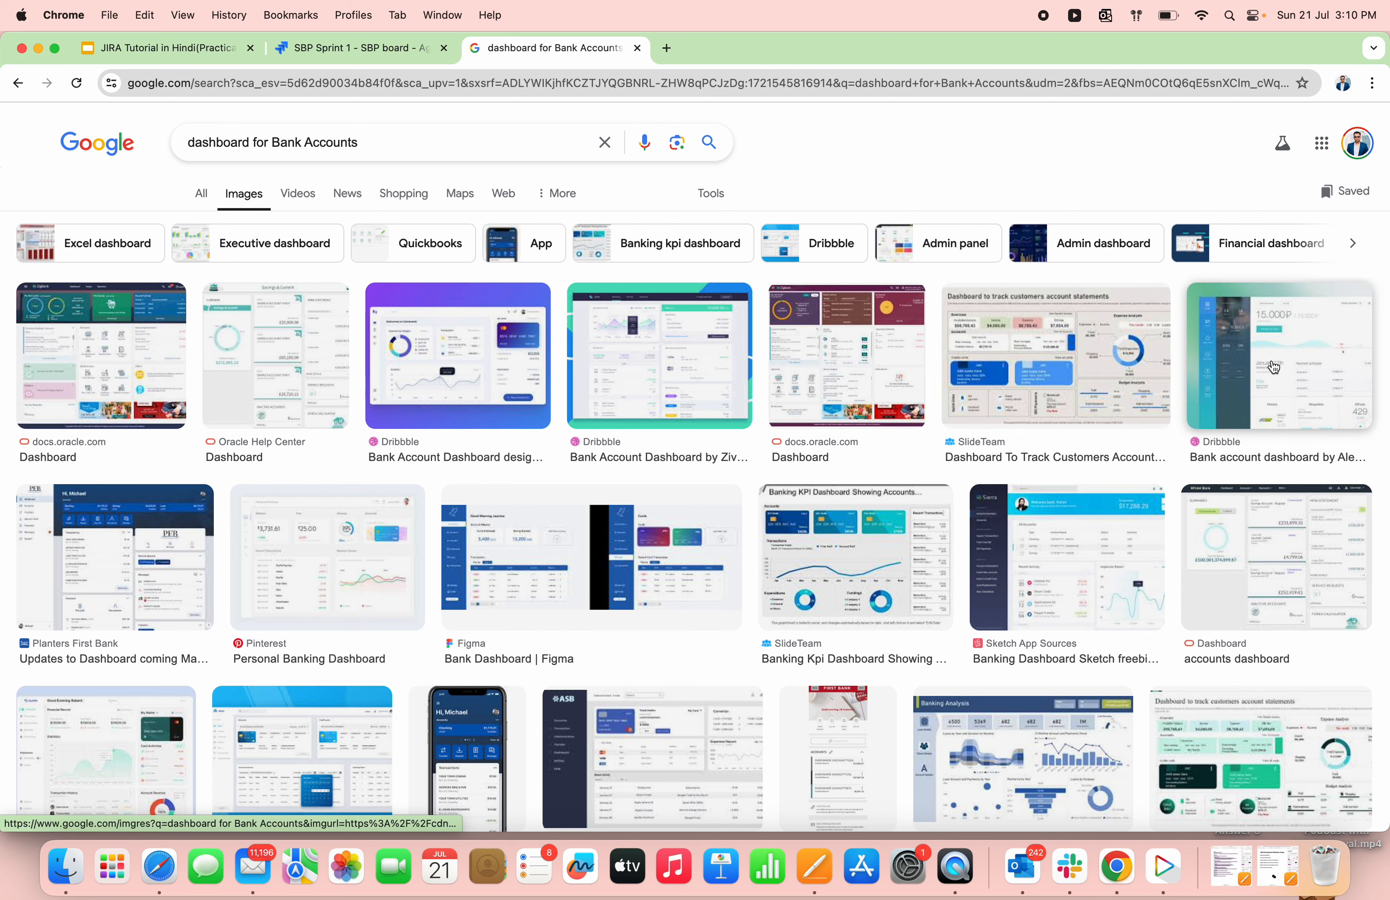
Open the source page of the green Dribbble bank account dashboard image and examine the design.
left_click(1194, 391)
left_click(1165, 421)
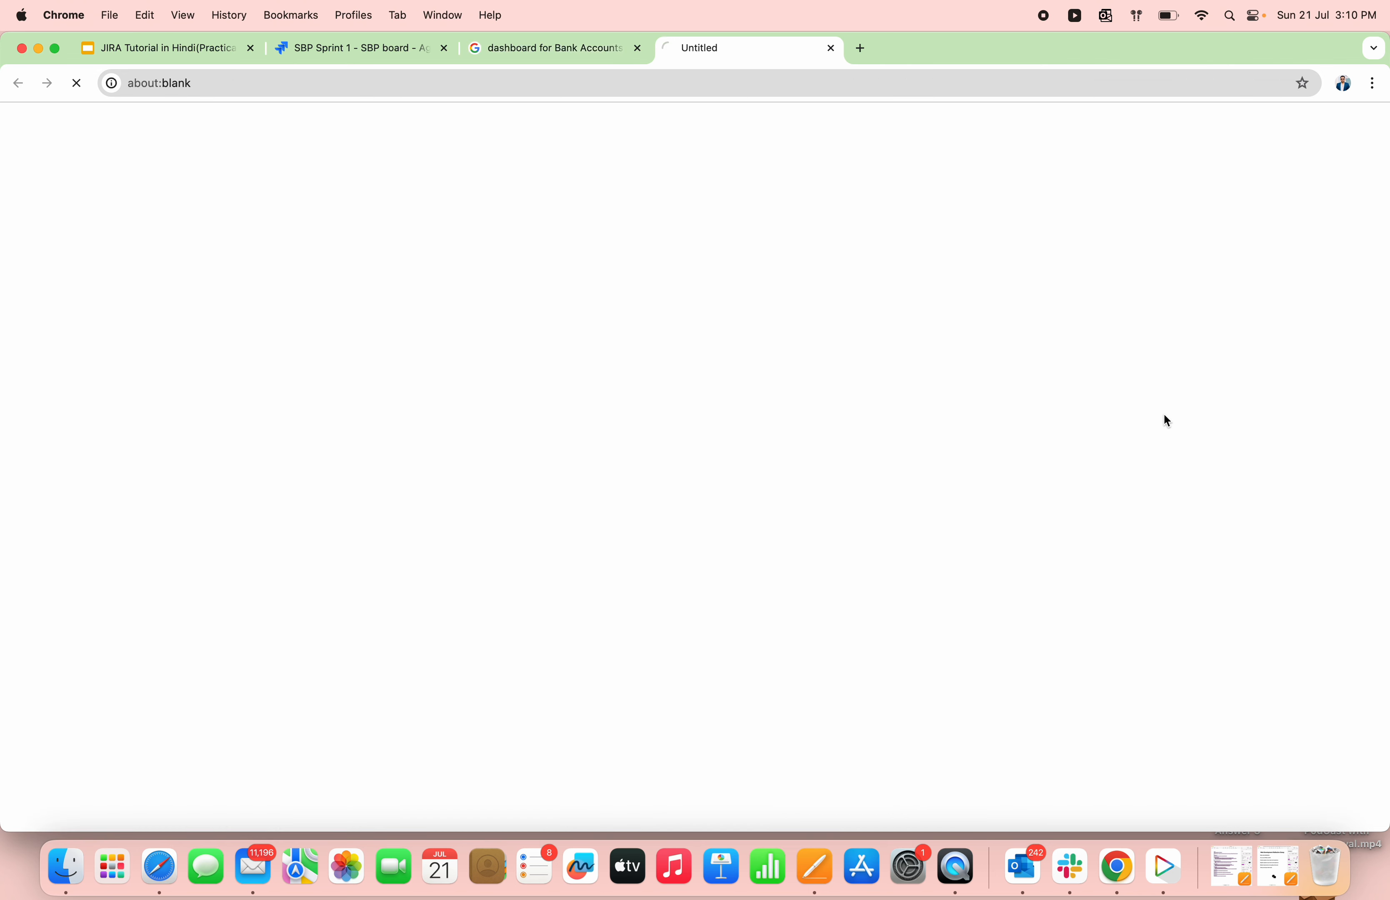
scroll(824, 595, "down", 3)
scroll(824, 595, "down", 2)
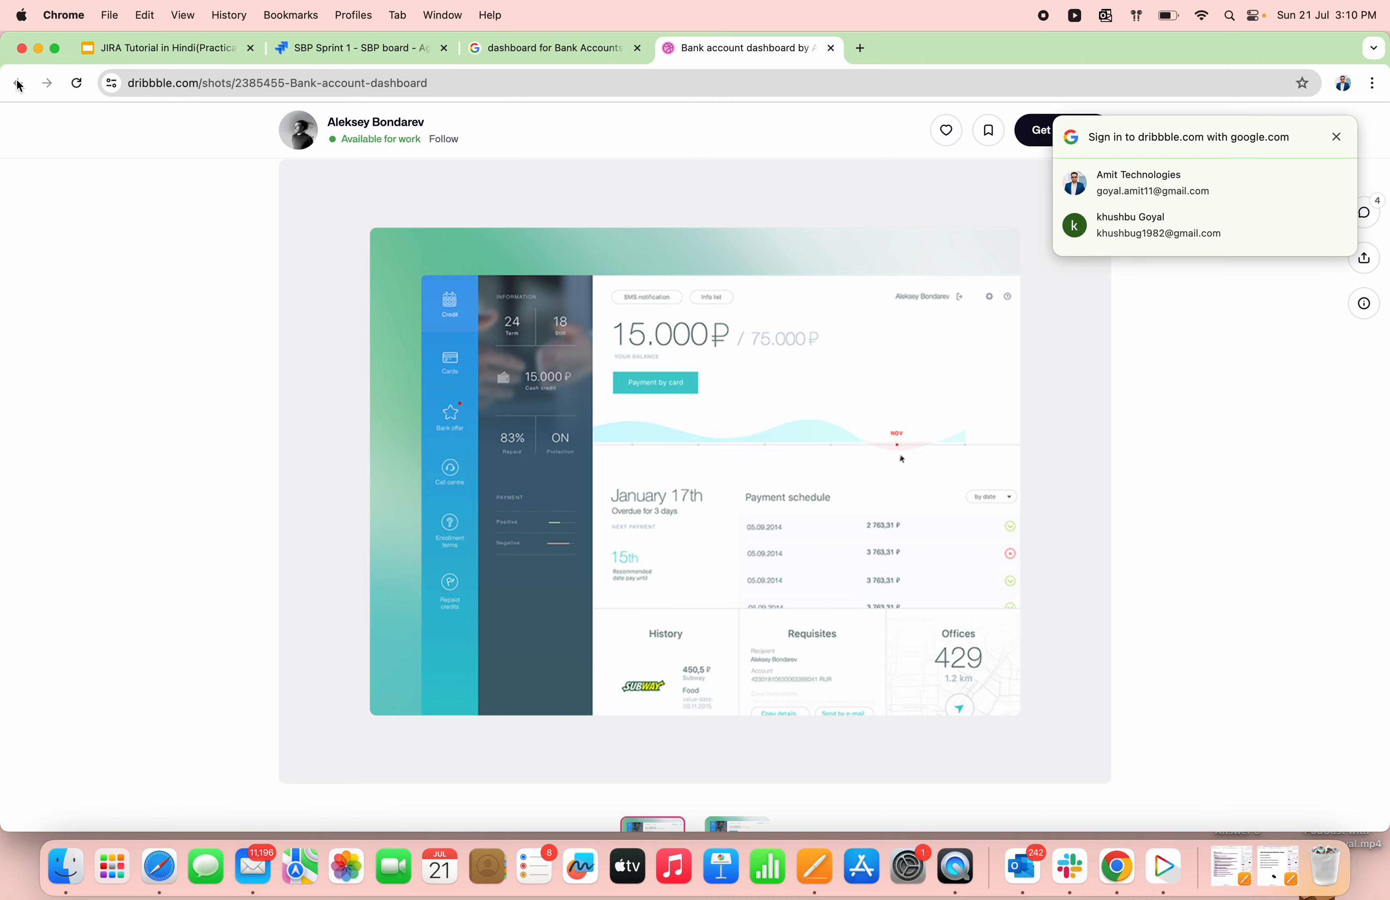
From the image results, open SlideTeam's "Dashboard To Track Customers Account Statements" page and examine its first slide enlarged.
left_click(553, 51)
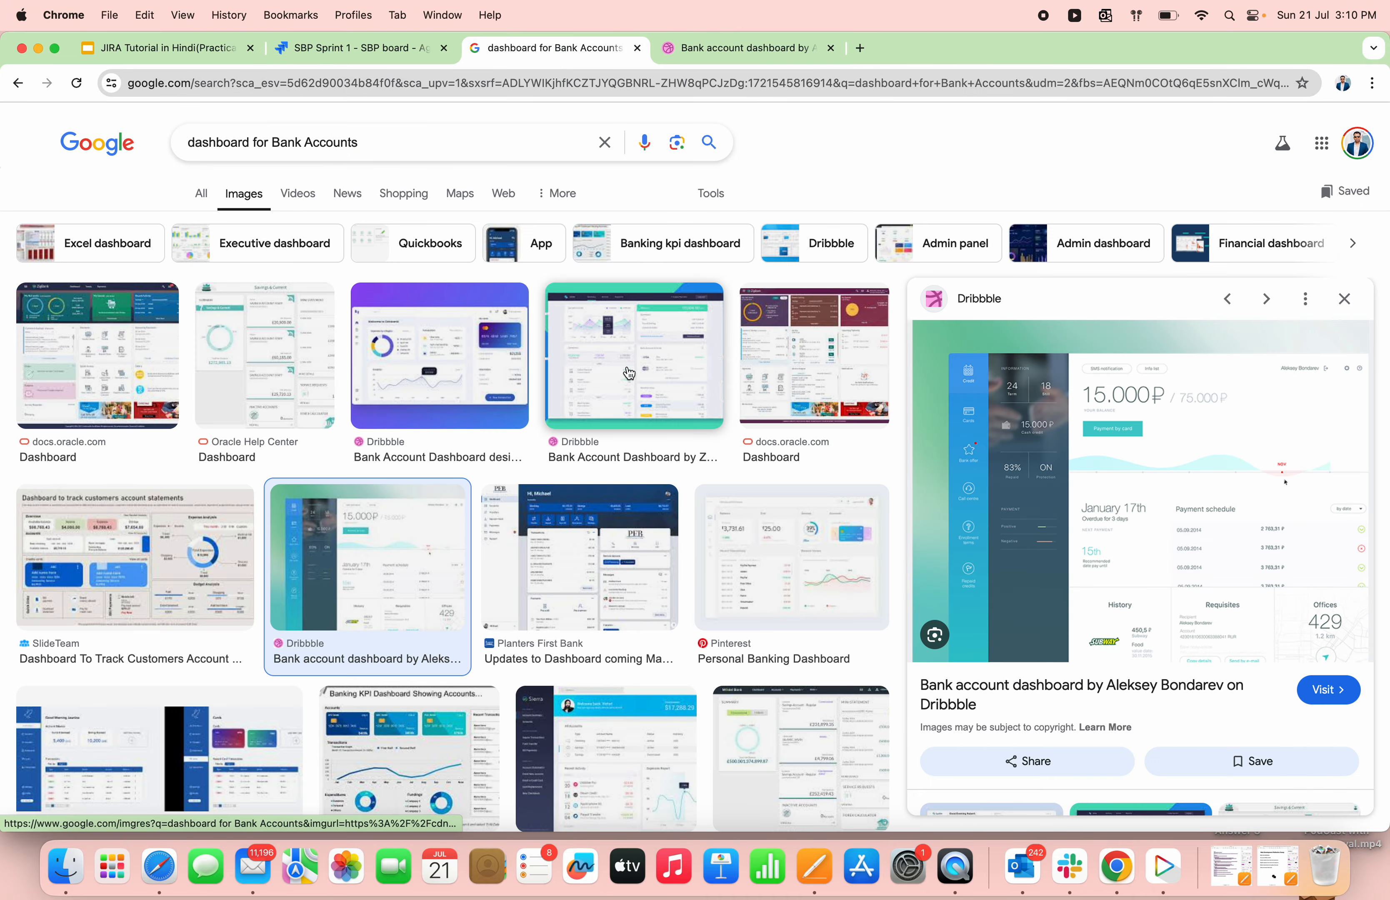
scroll(410, 543, "down", 2)
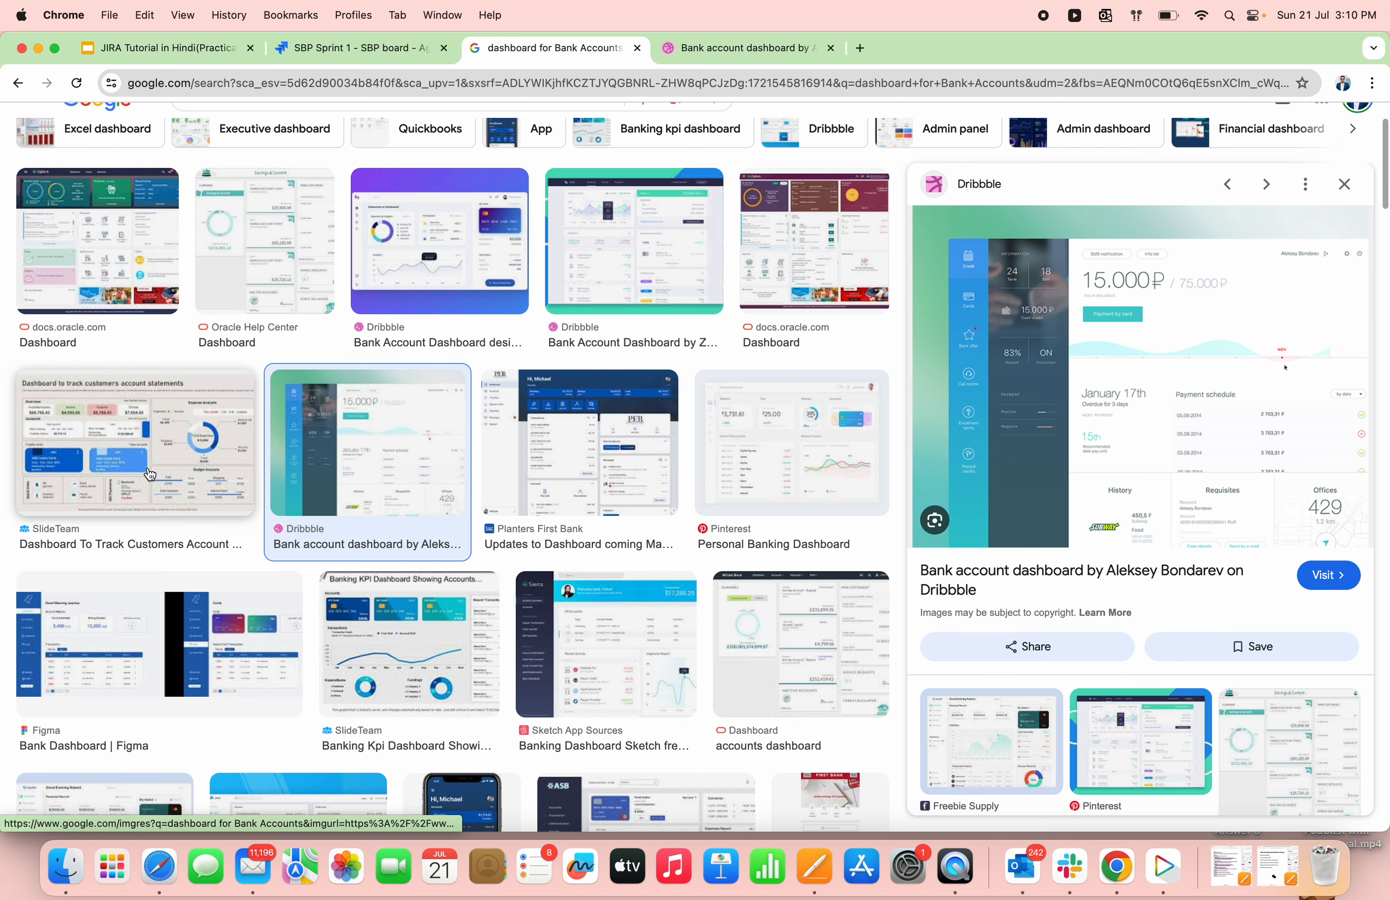
left_click(135, 458)
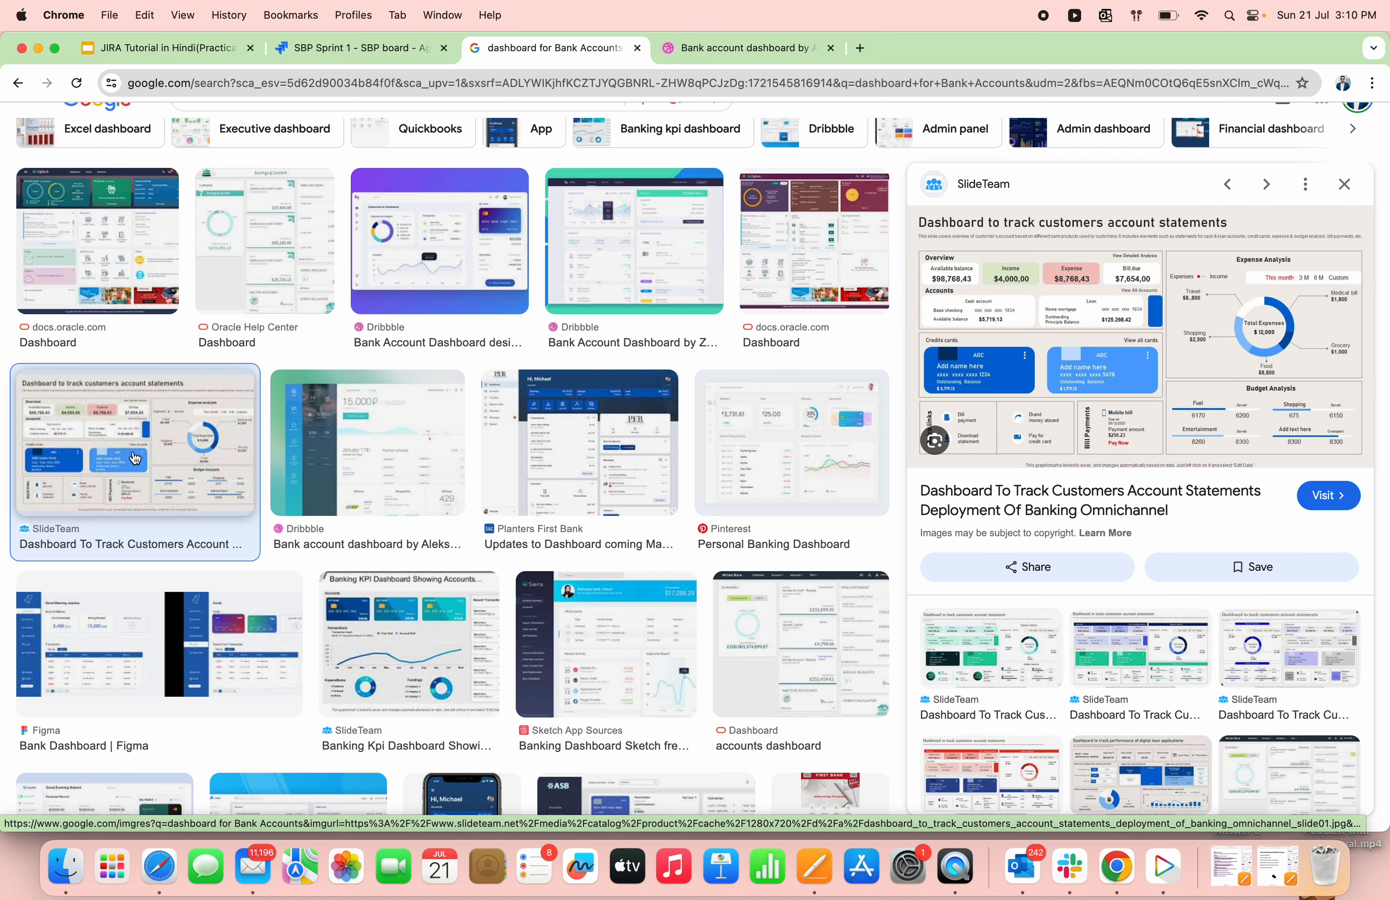
left_click(1180, 301)
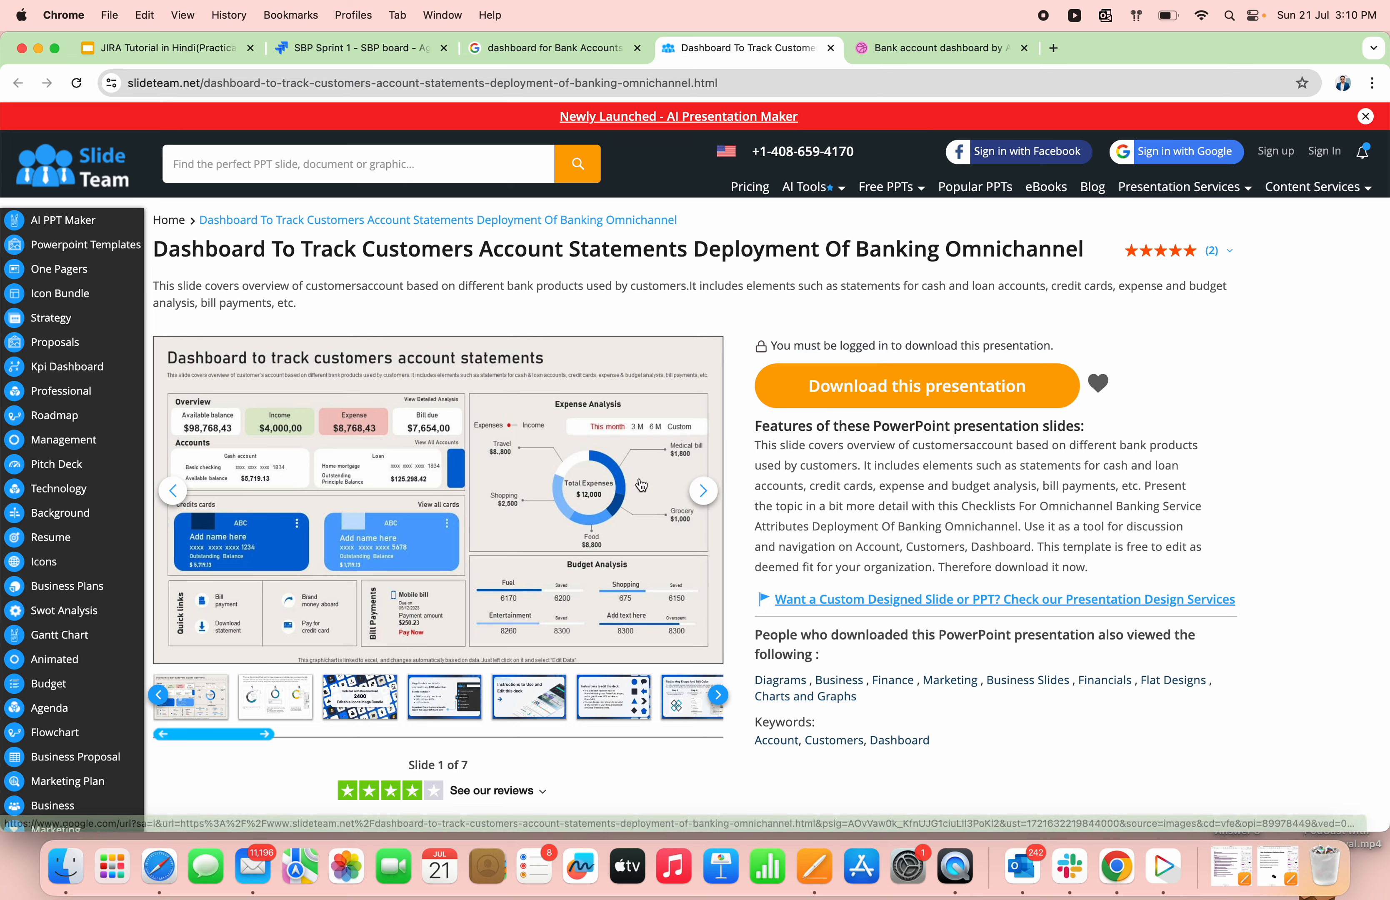
left_click(640, 477)
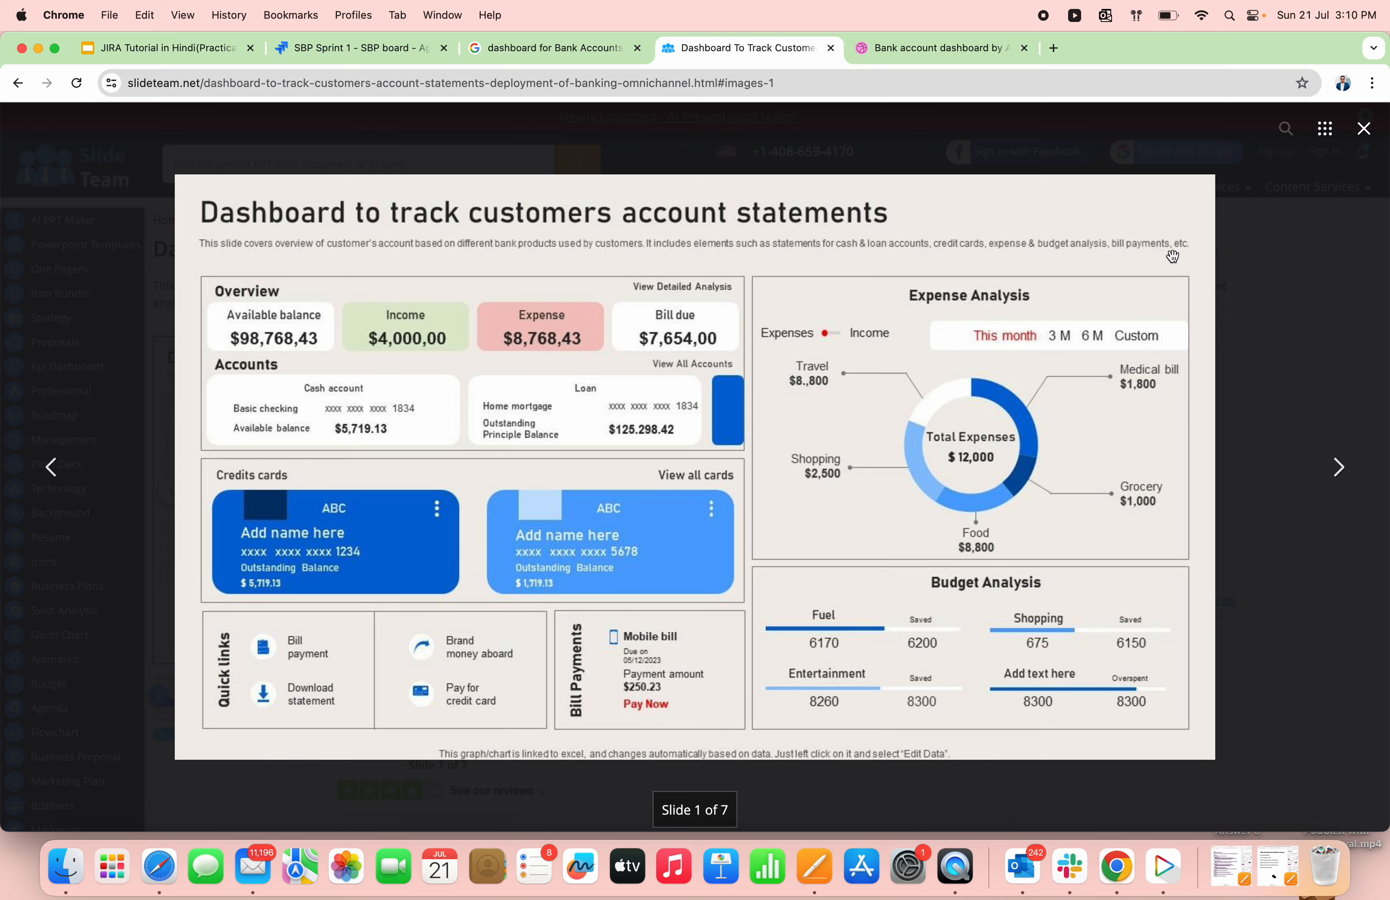
left_click(1365, 129)
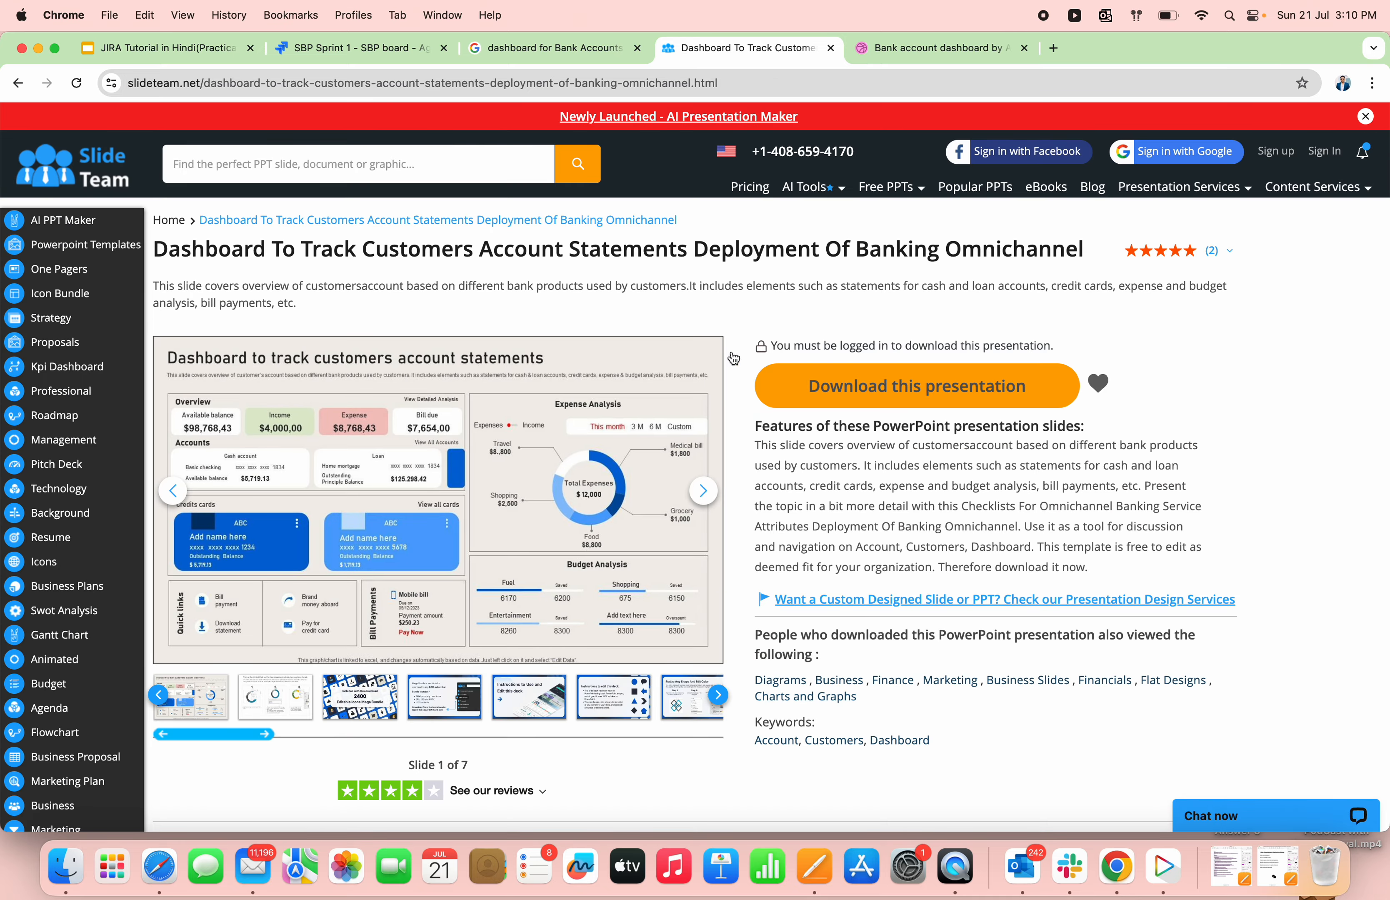
left_click(22, 83)
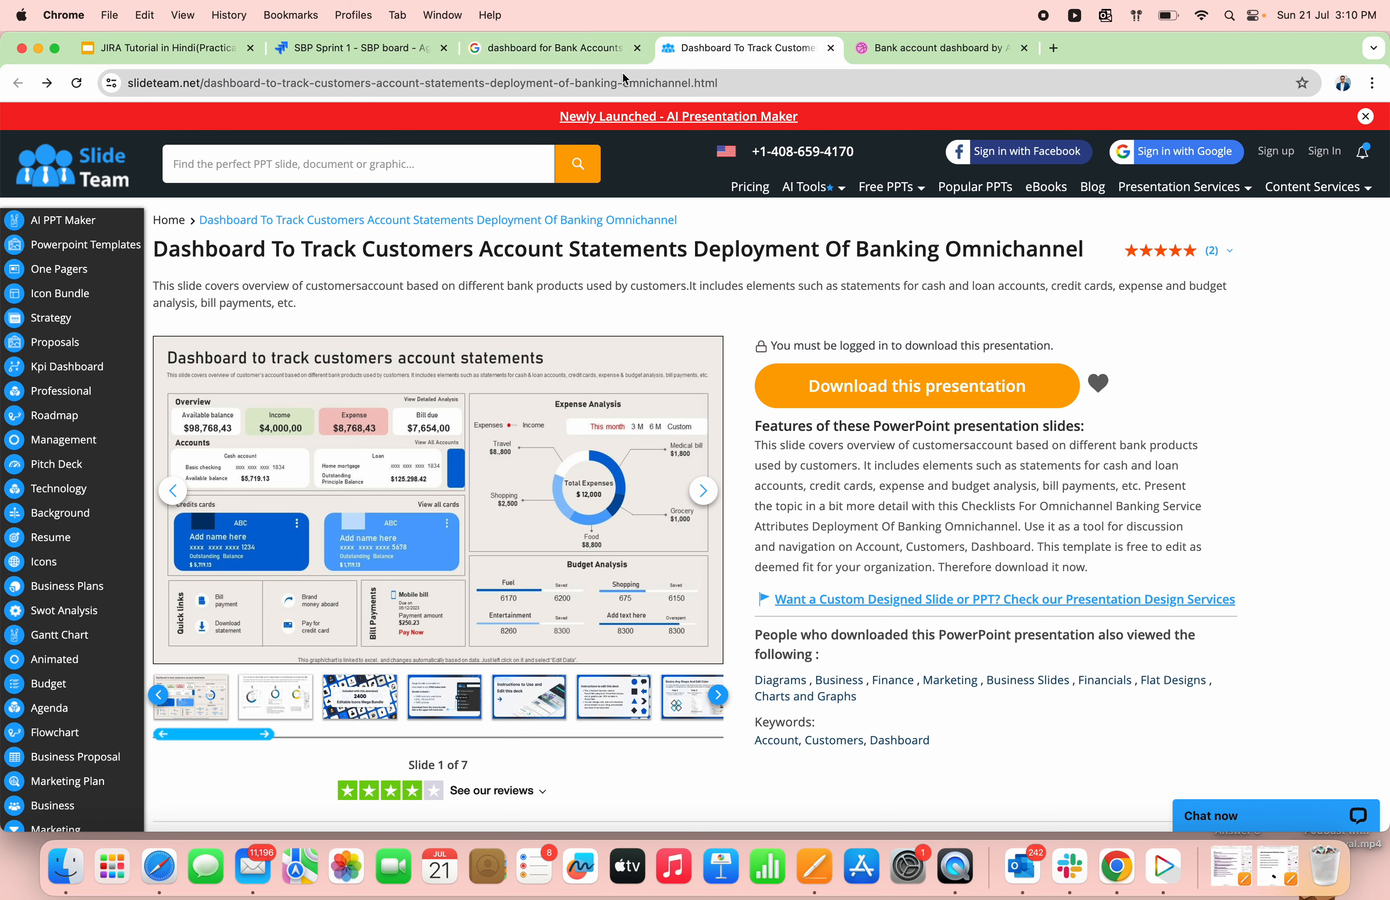
Return to the Google Images results and search for "Personal bank account dashboard for Bank Accounts".
left_click(595, 51)
scroll(362, 147, "up", 3)
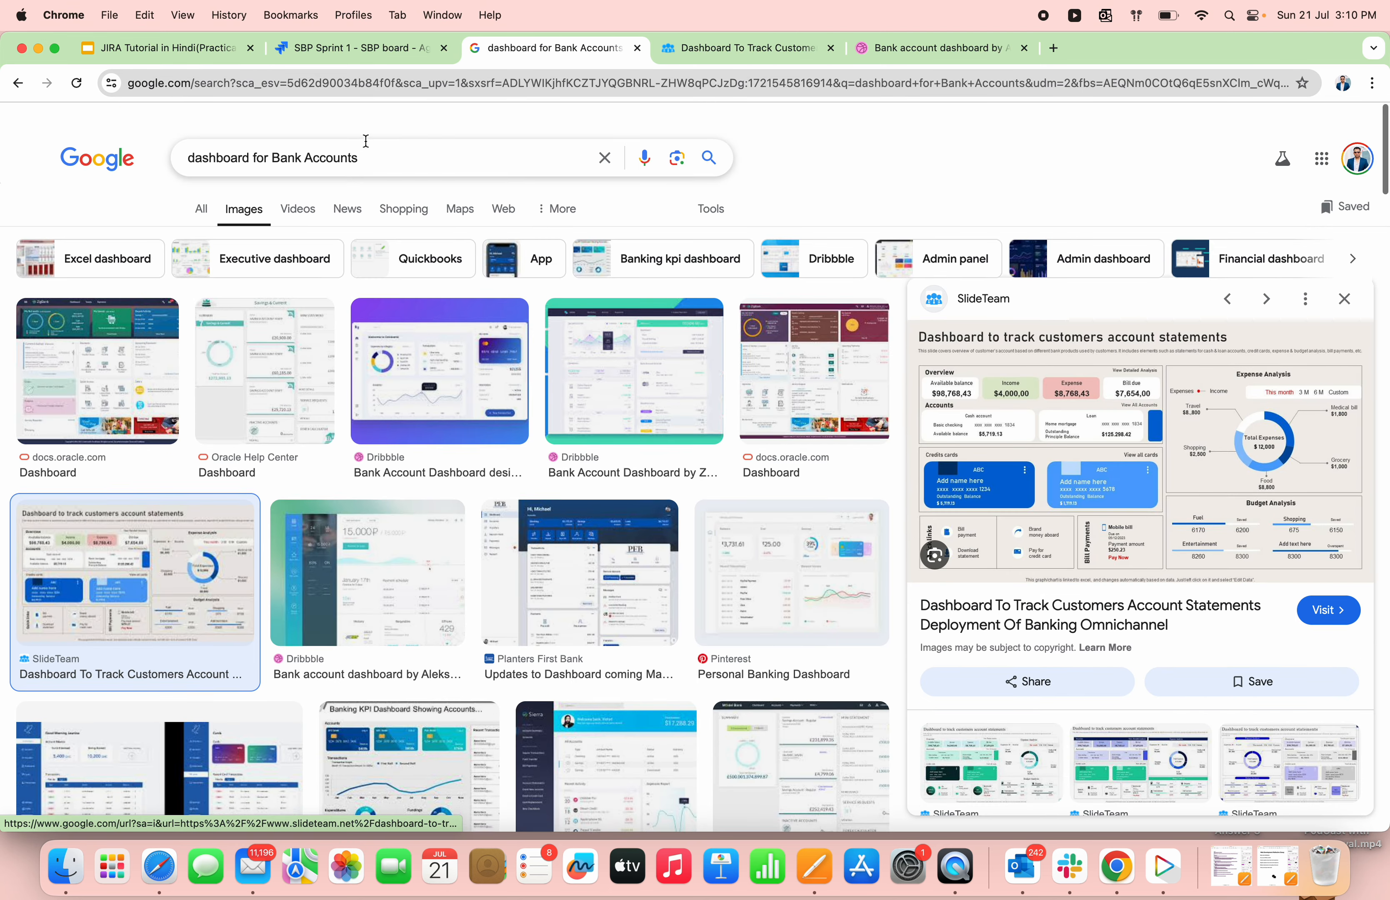
double_click(227, 143)
key("Left")
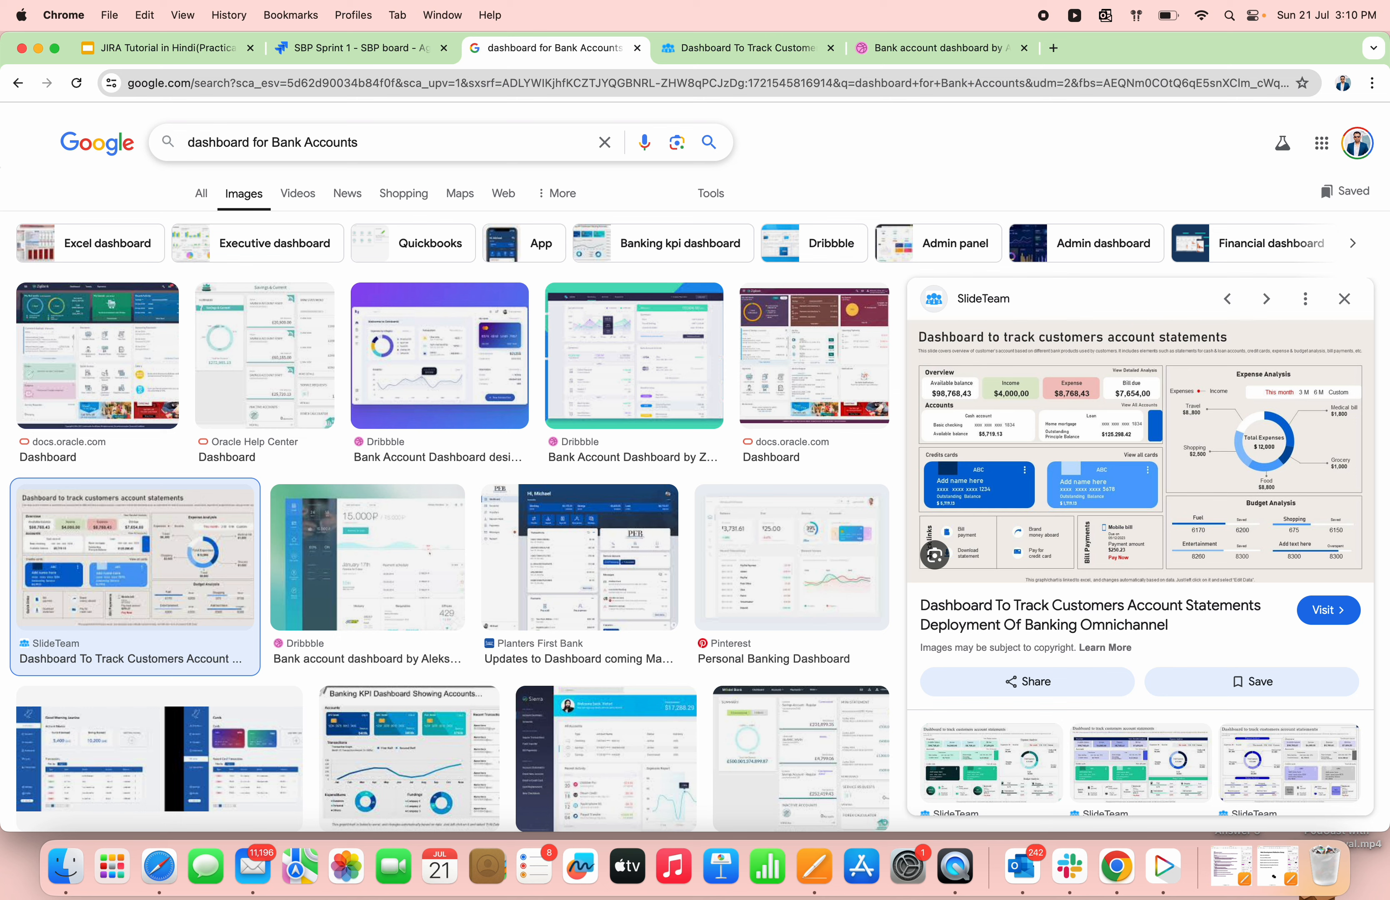
type("Persona")
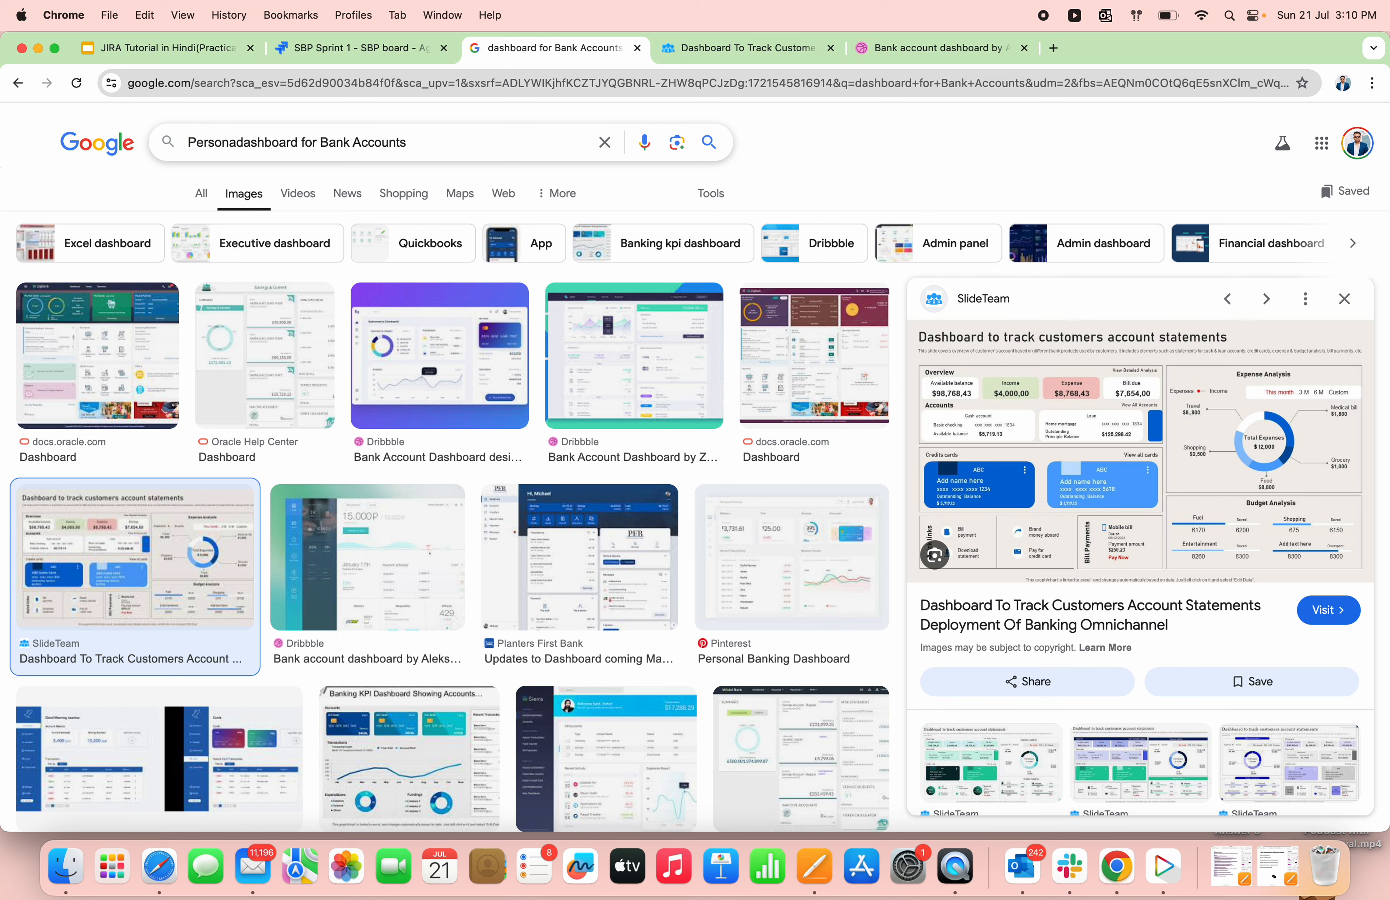
type("l ban")
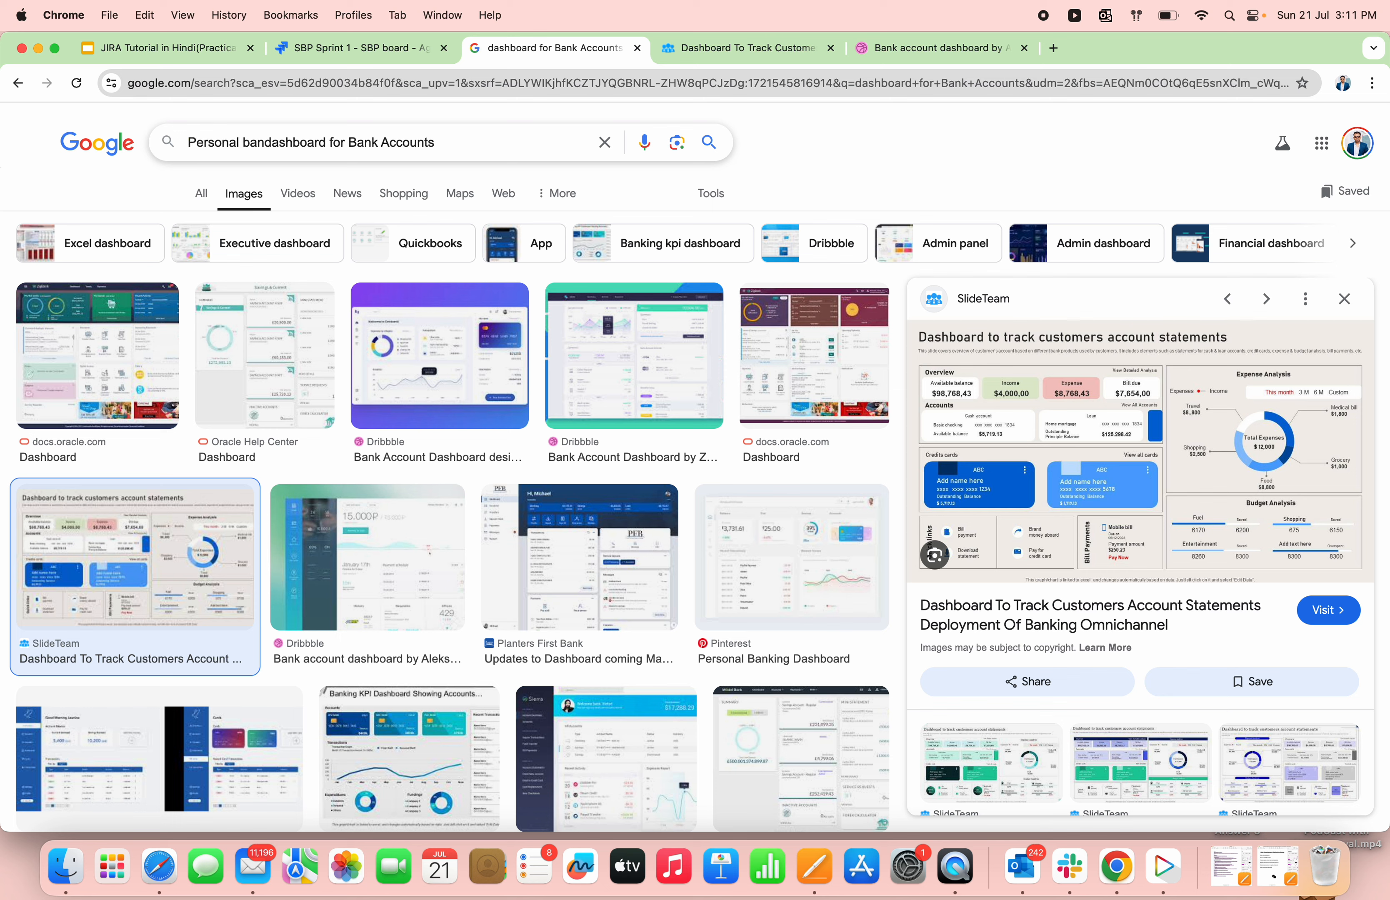
type("k account")
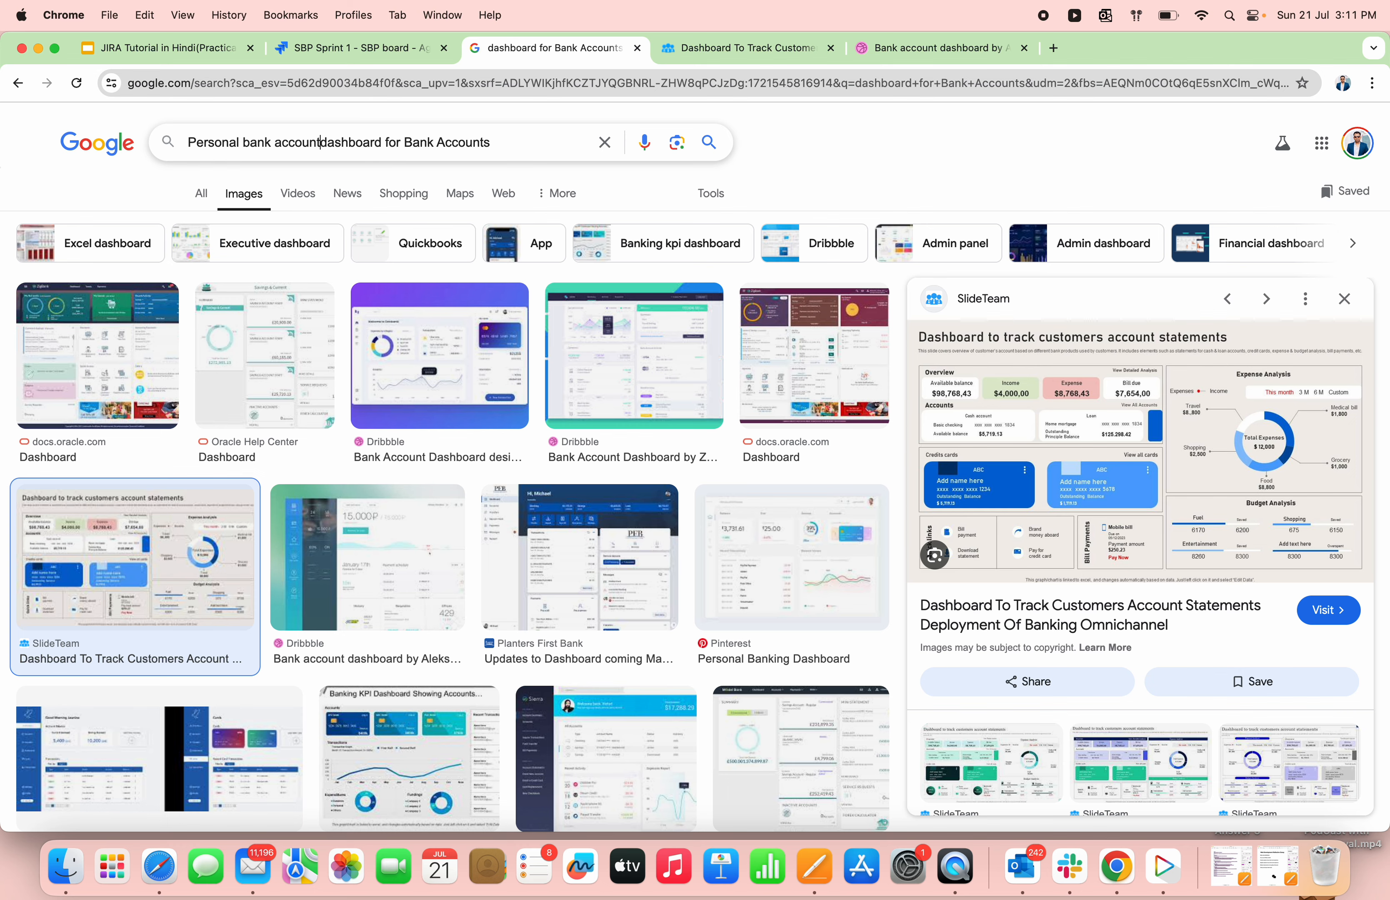
key("Return")
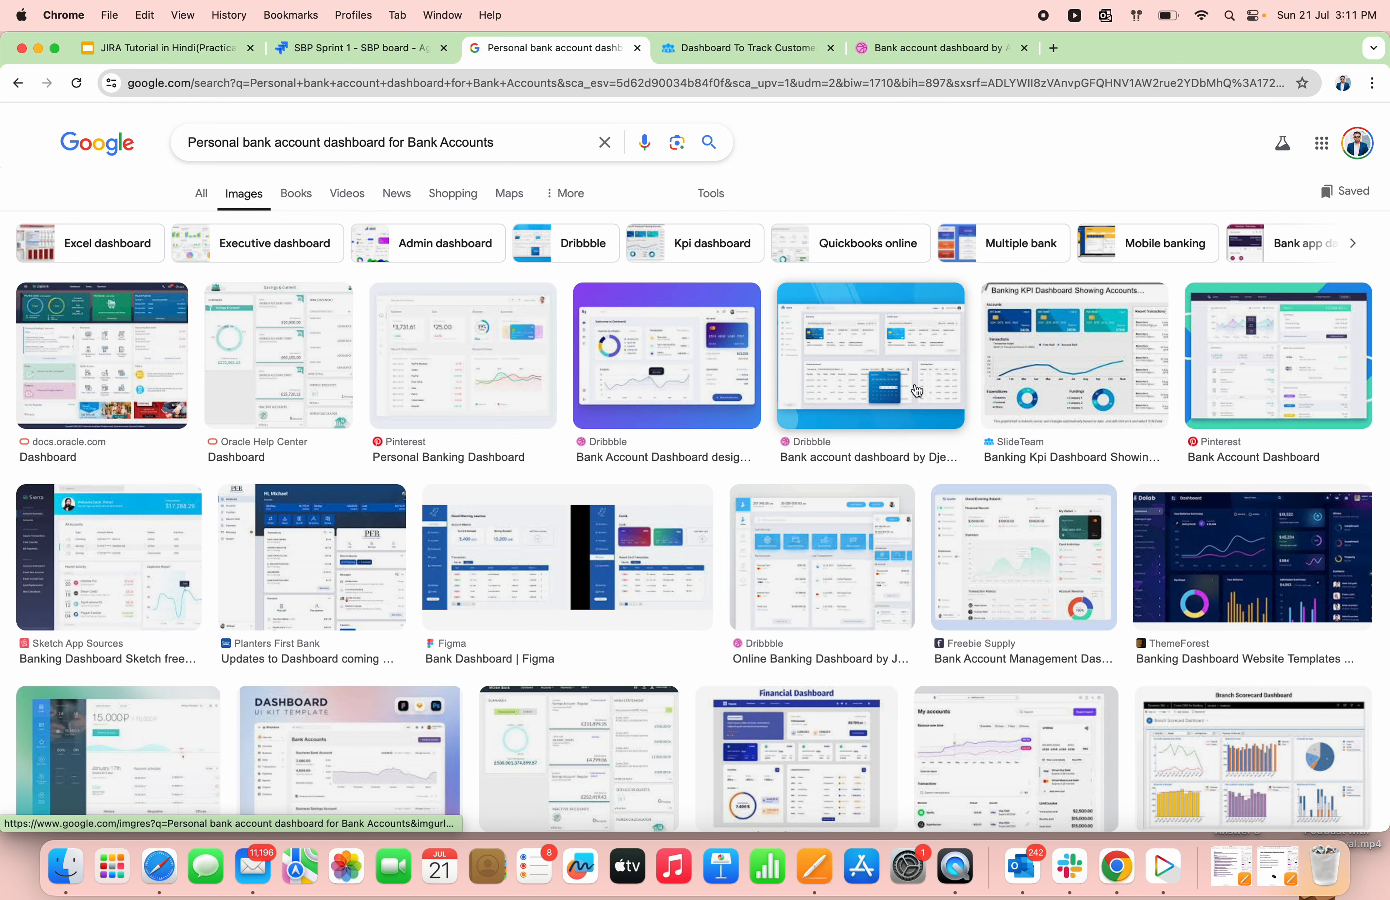
Refine the image search to "Personal bank account ICICI bank dashboard for Bank Accounts".
left_click(326, 144)
type("ICICI bank")
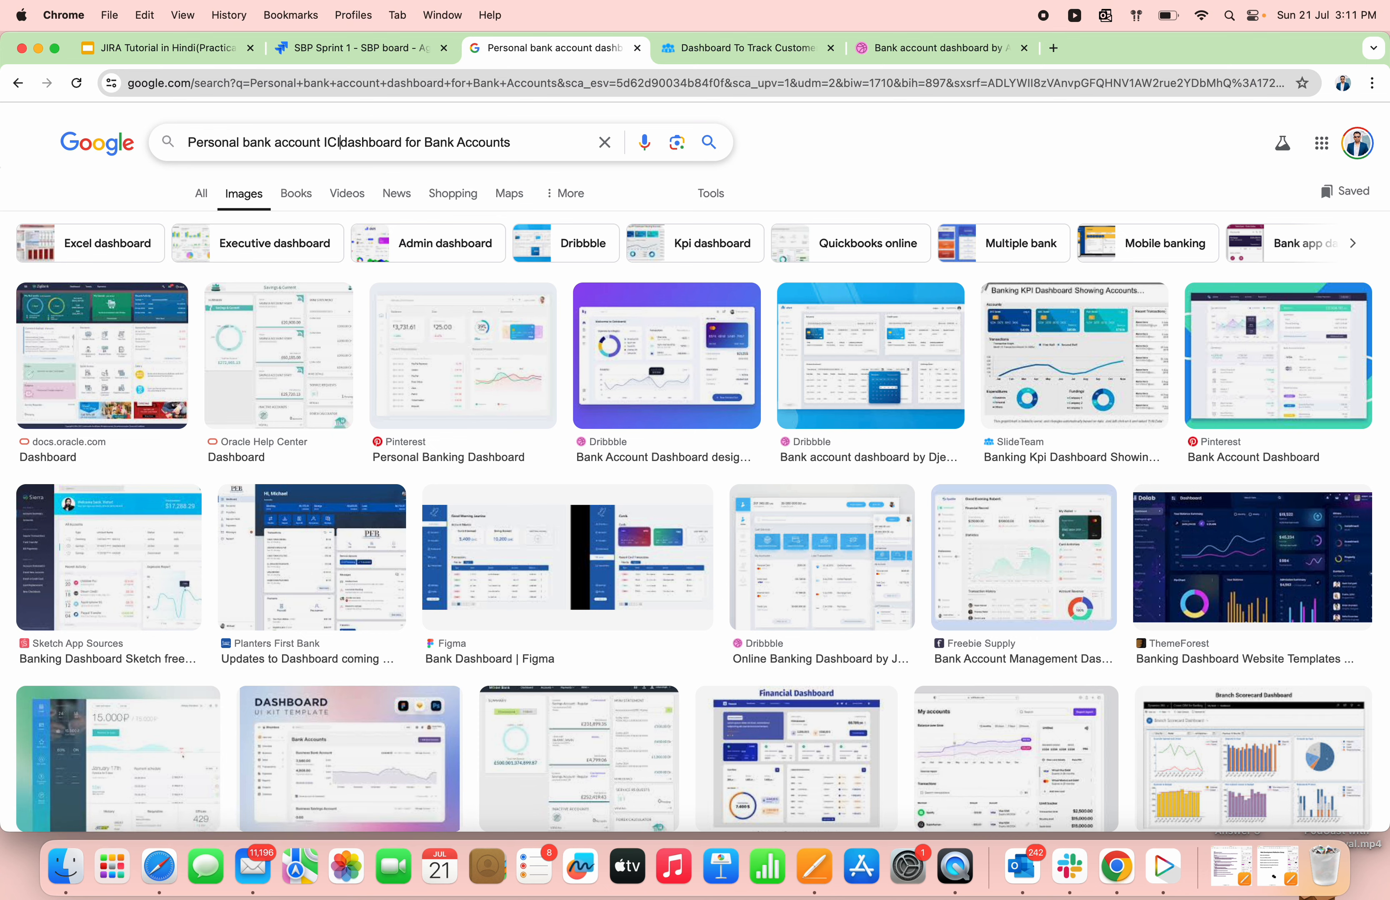
key("Return")
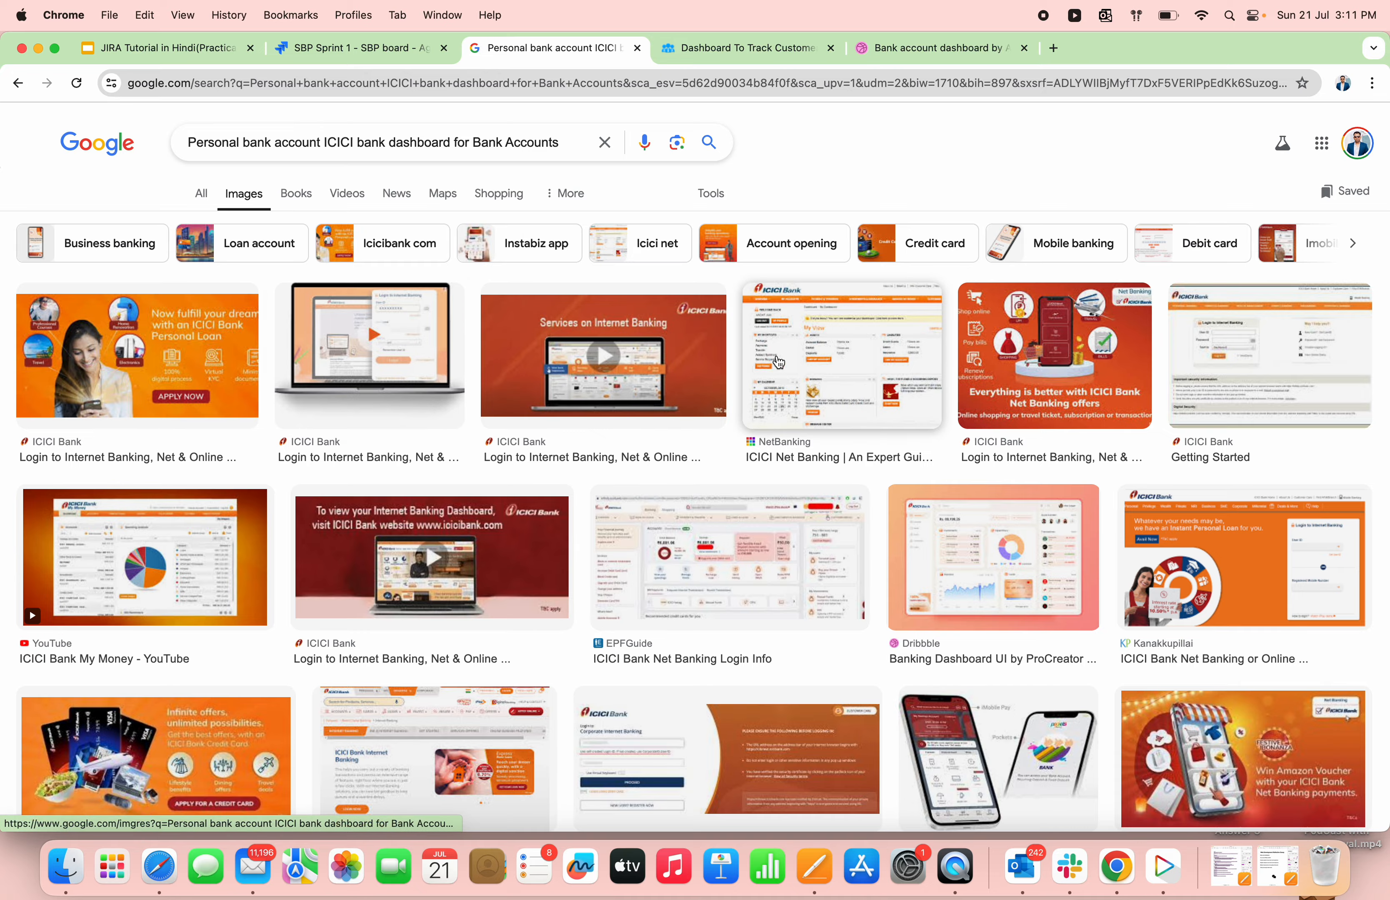
Open the NetBanking "ICICI Net Banking" guide from the image results and examine its ICICI account dashboard screenshot.
left_click(832, 345)
left_click(1039, 478)
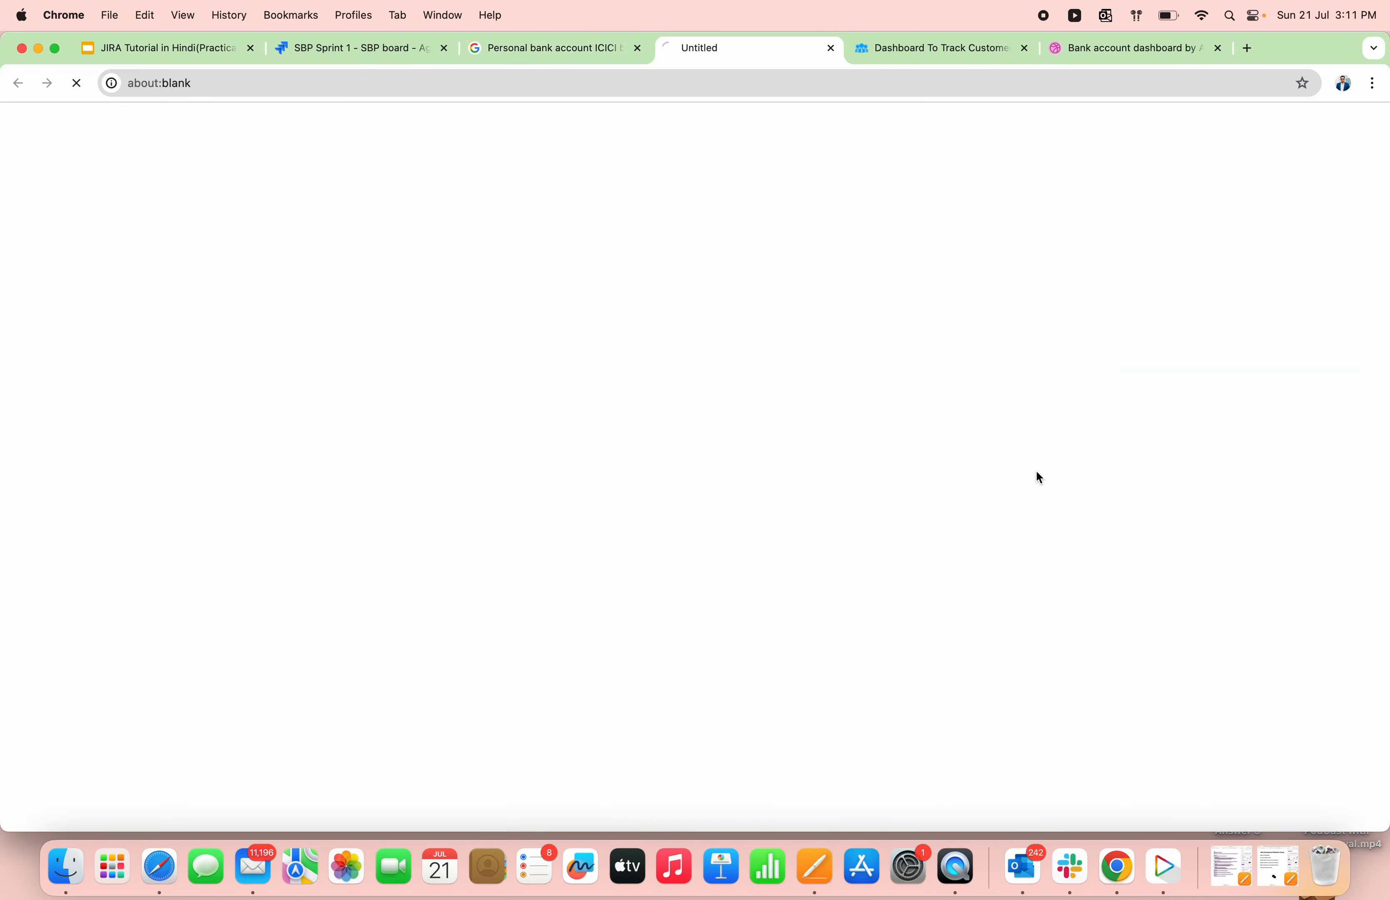
scroll(600, 572, "down", 20)
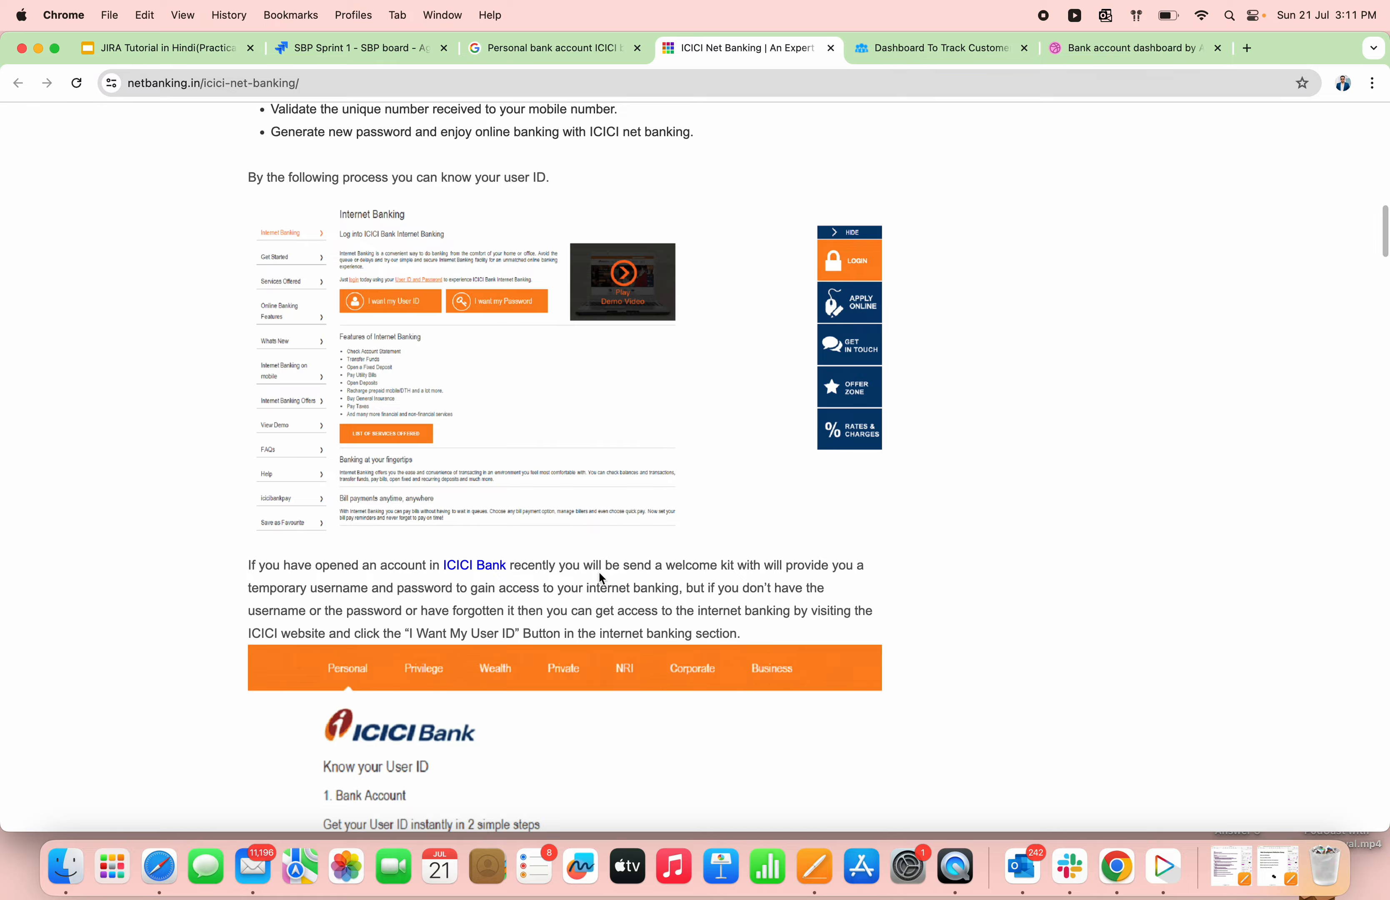
scroll(600, 573, "down", 18)
scroll(602, 578, "down", 20)
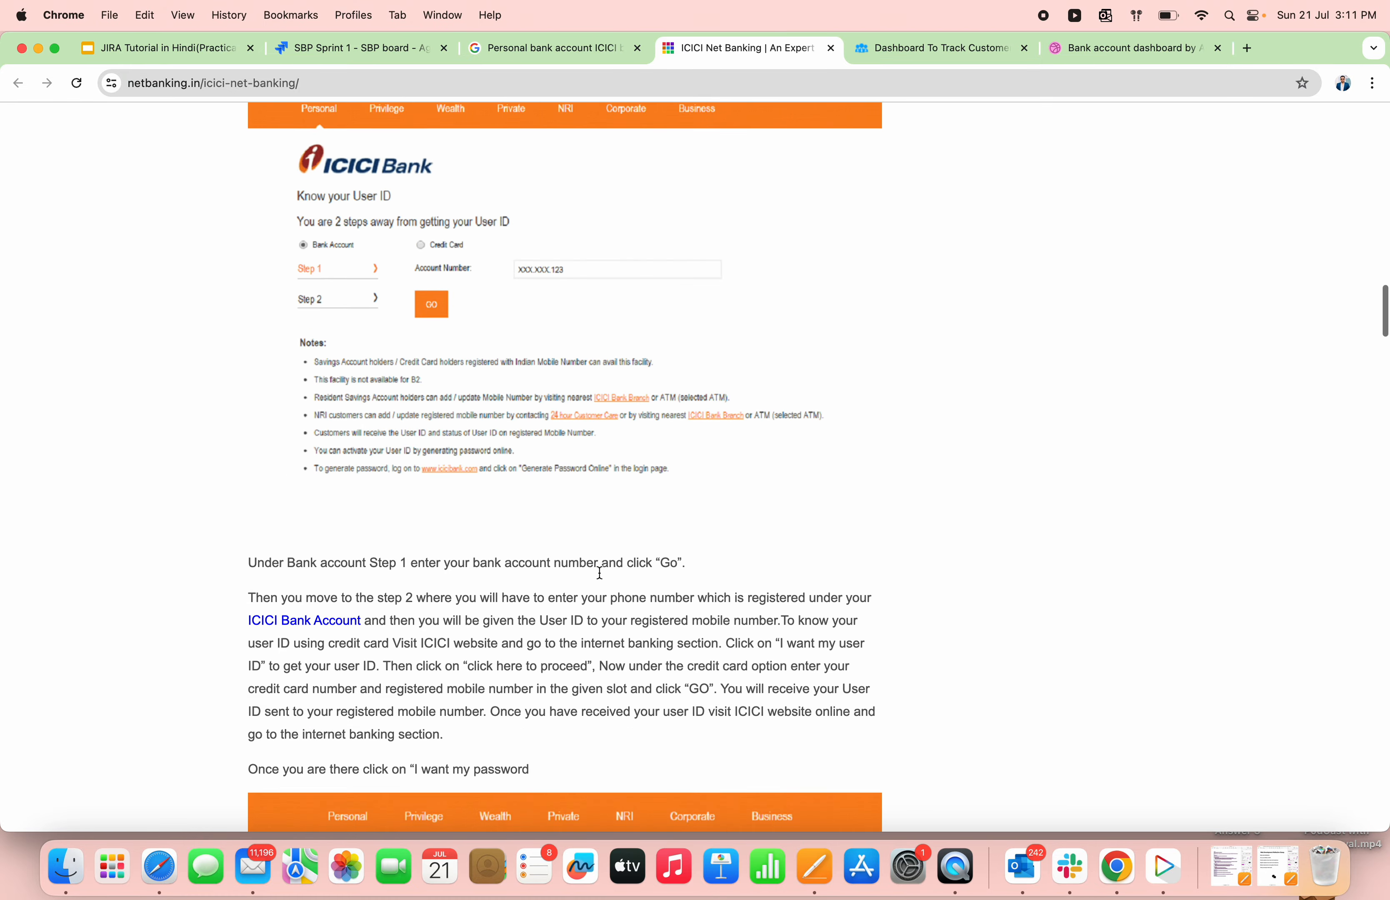
scroll(603, 578, "down", 20)
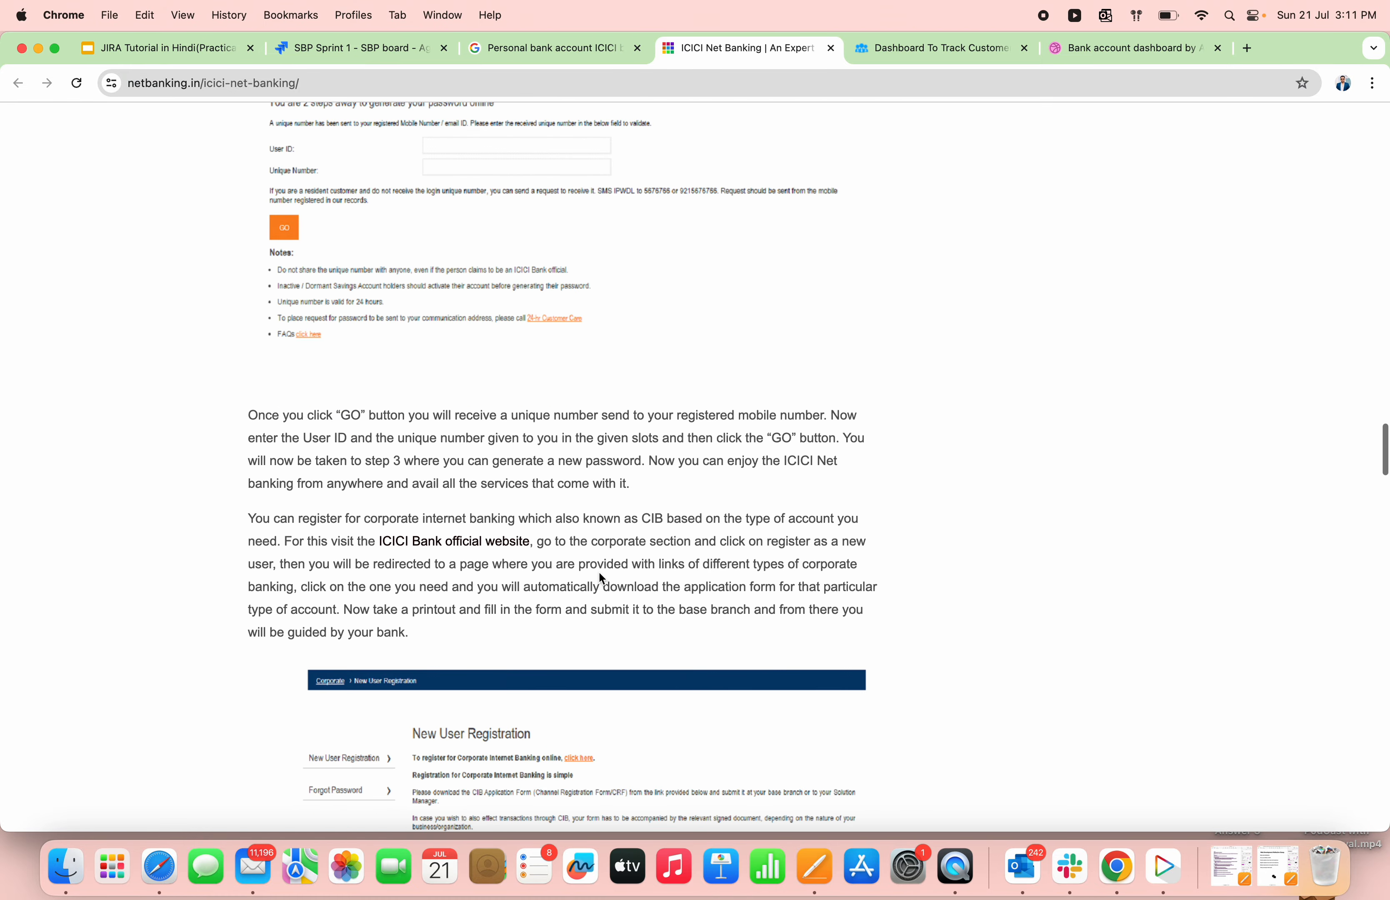
scroll(600, 577, "down", 20)
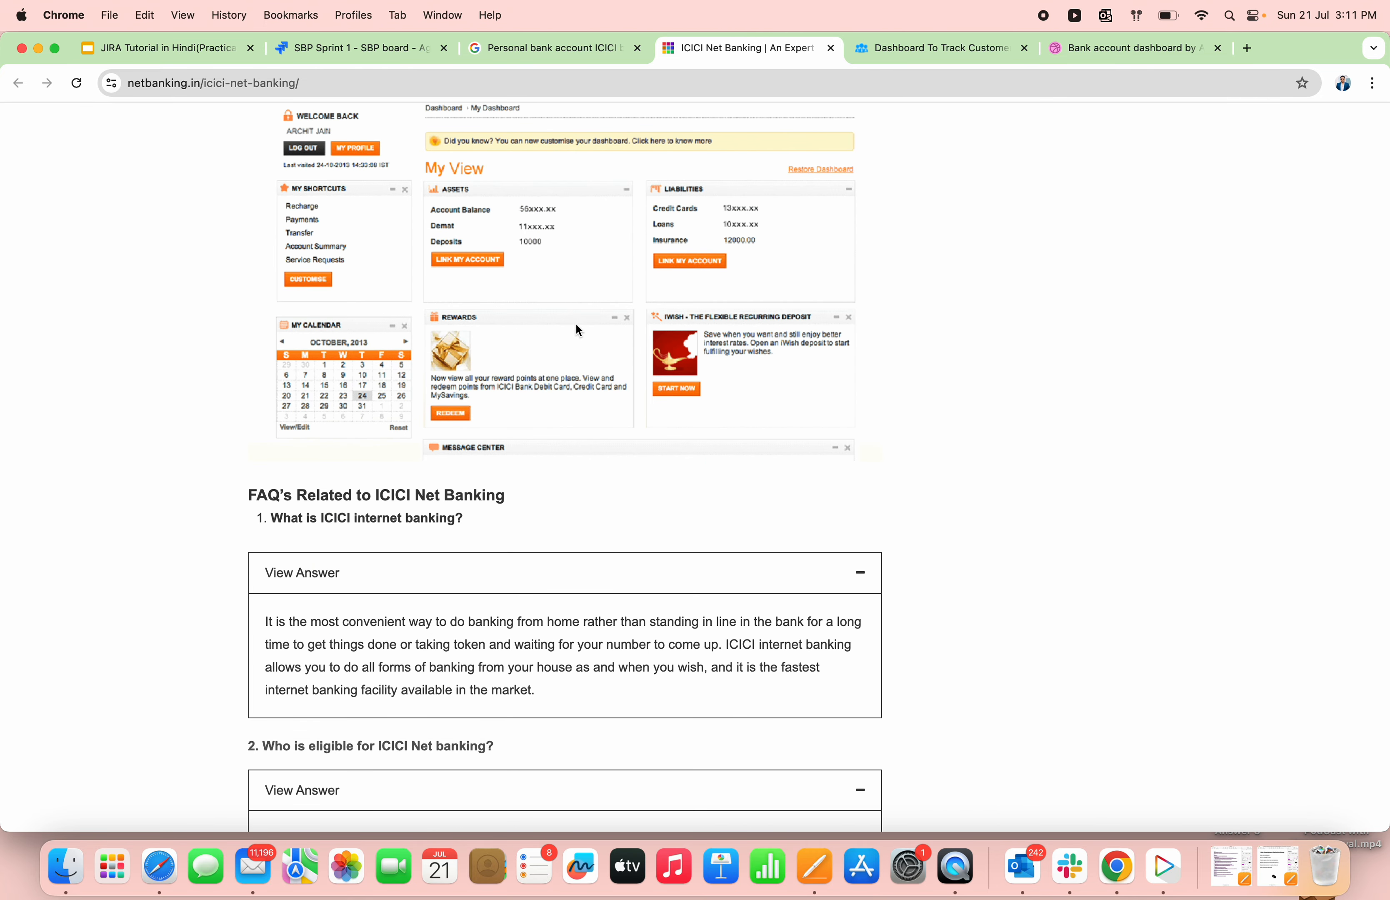
scroll(578, 330, "up", 3)
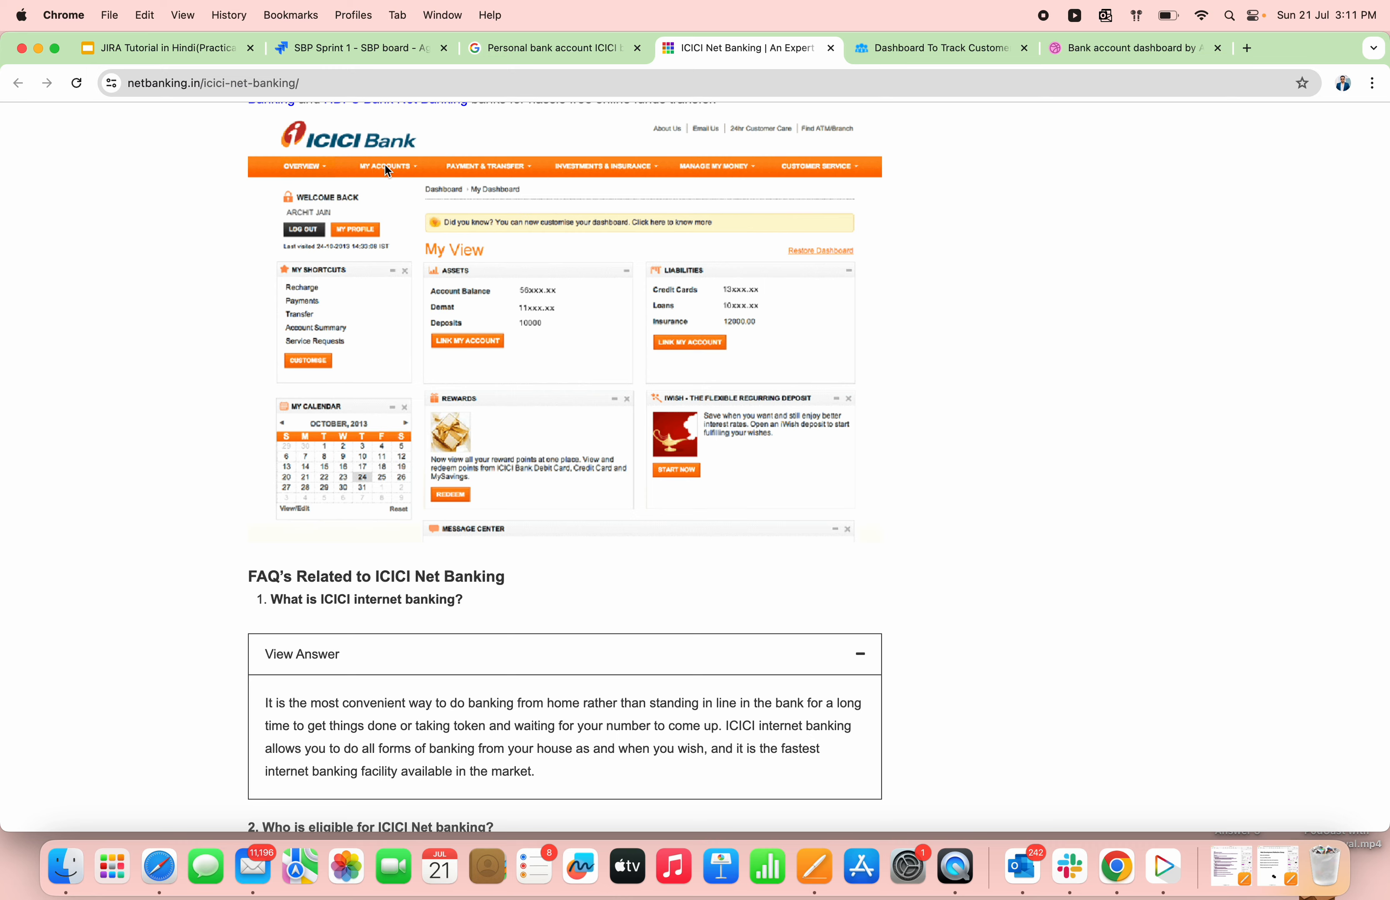
scroll(421, 309, "down", 20)
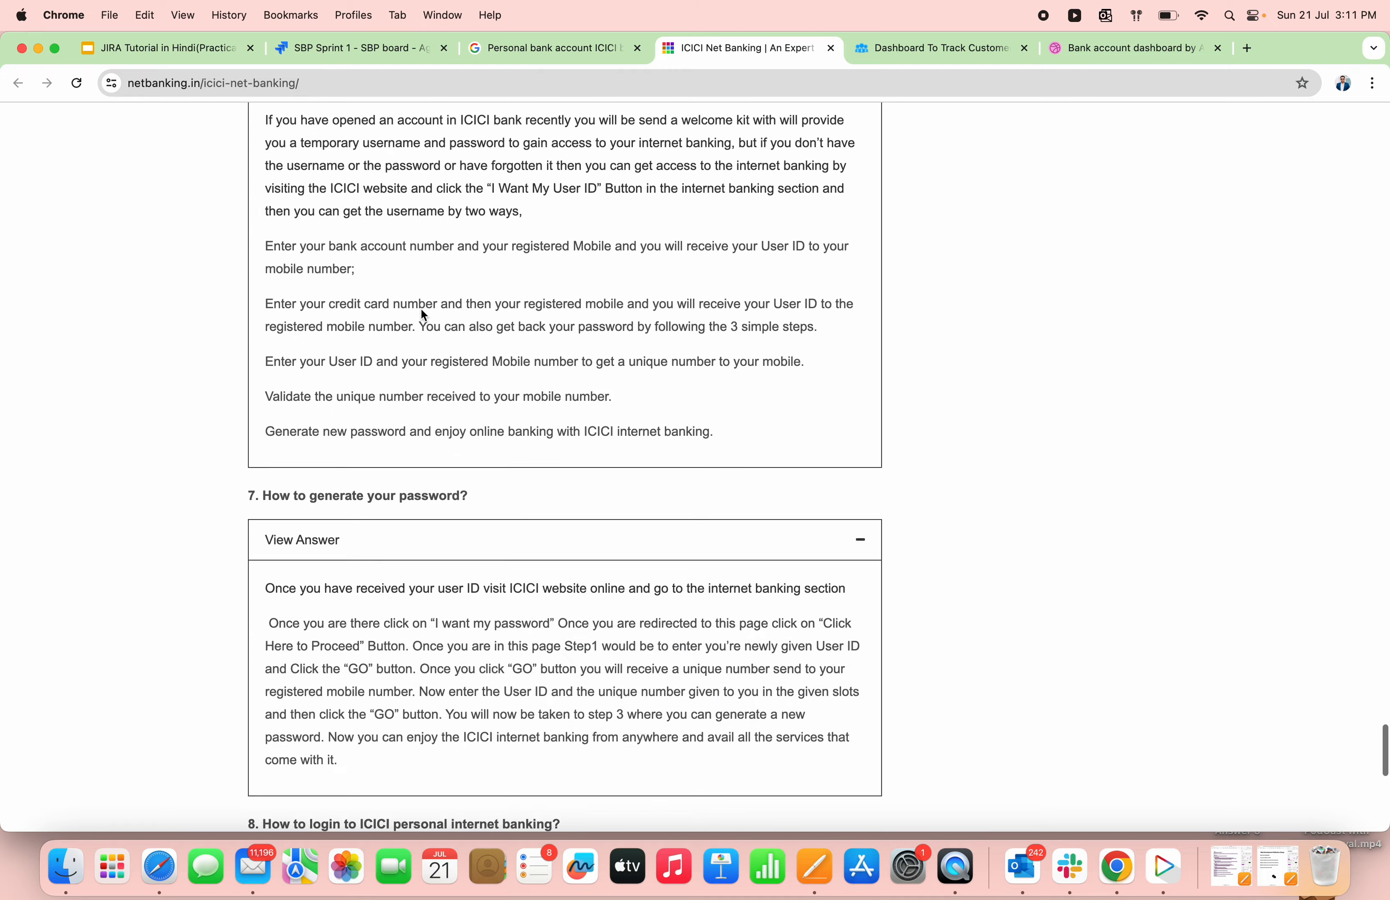
scroll(421, 309, "up", 20)
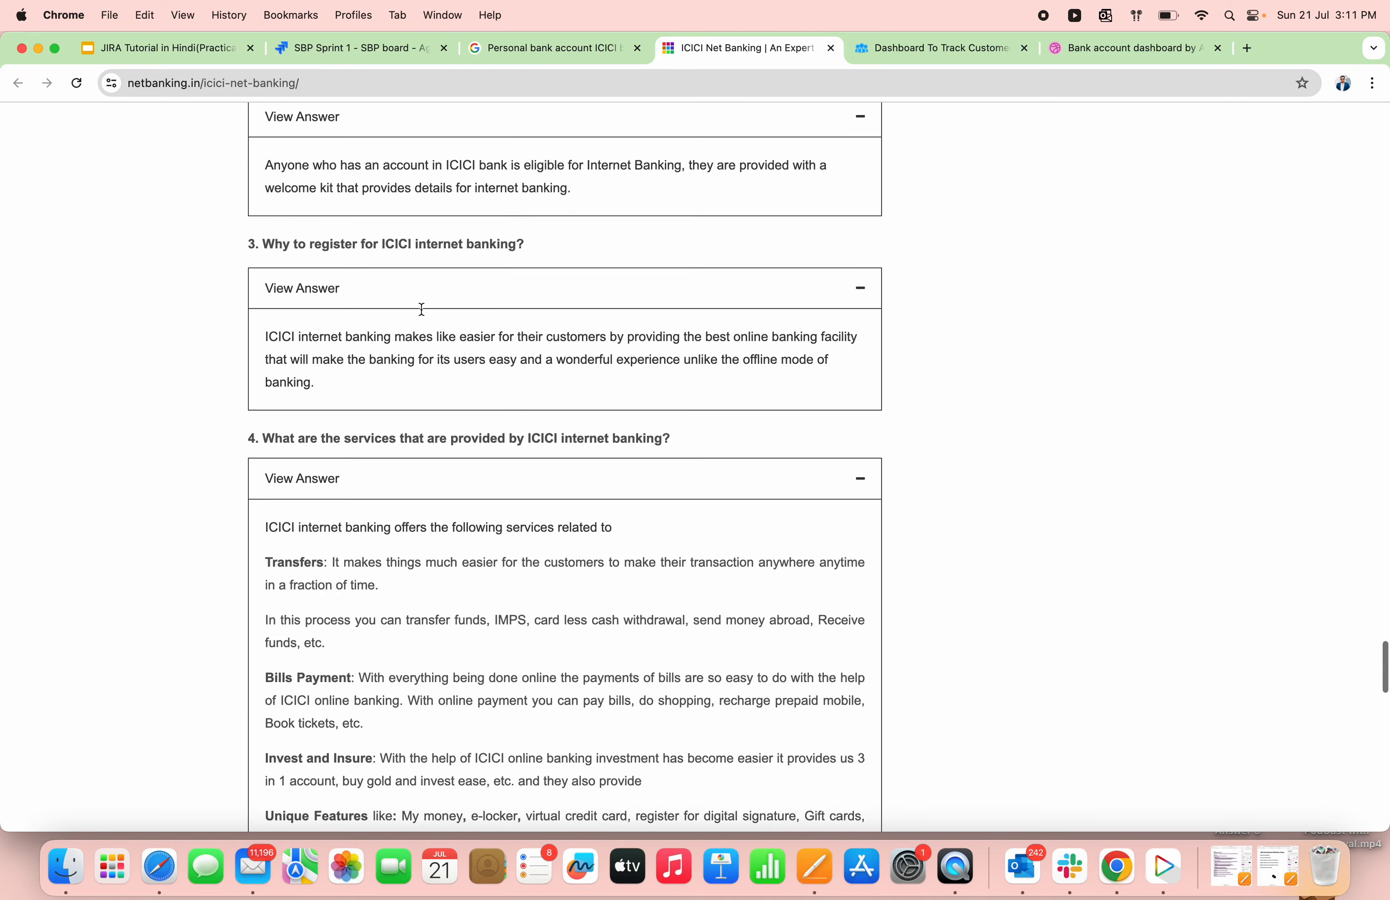
scroll(420, 309, "up", 8)
scroll(421, 309, "down", 7)
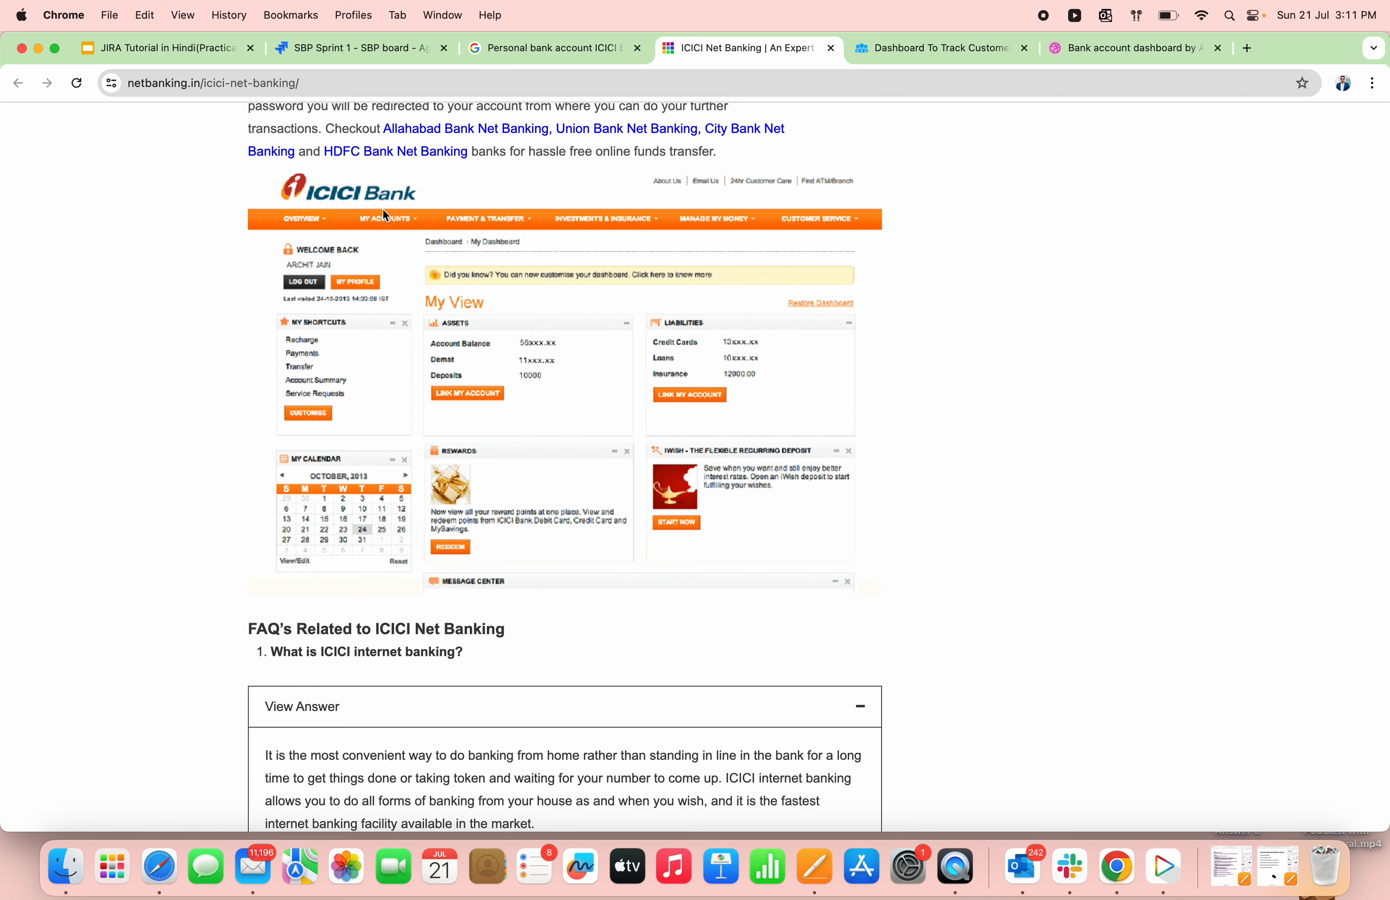
Switch to the Use Case slide in Google Slides and present it full screen to review the developer and tester tasks.
left_click(364, 51)
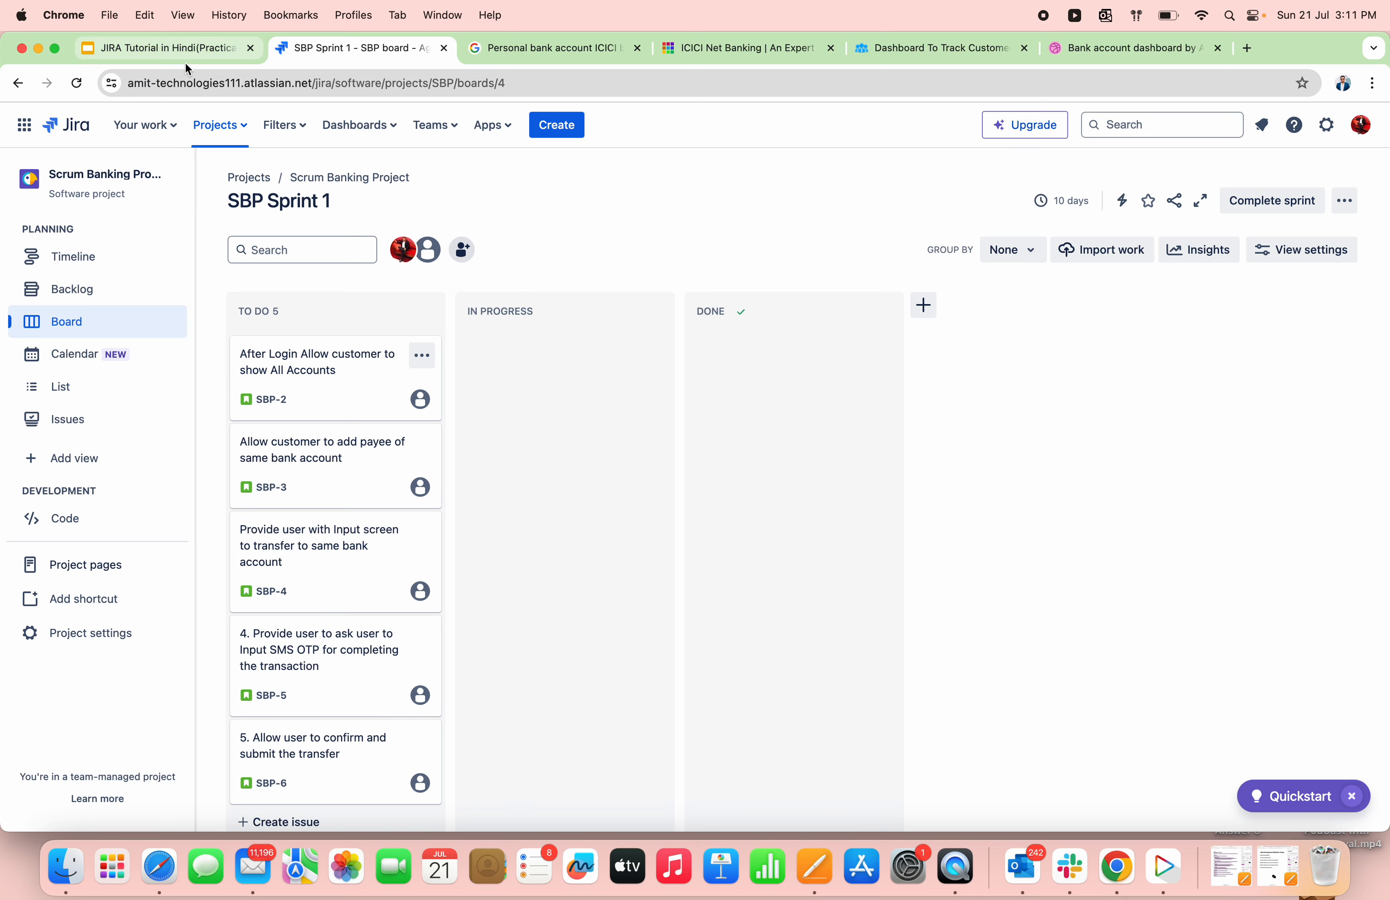
left_click(175, 49)
left_click(783, 382)
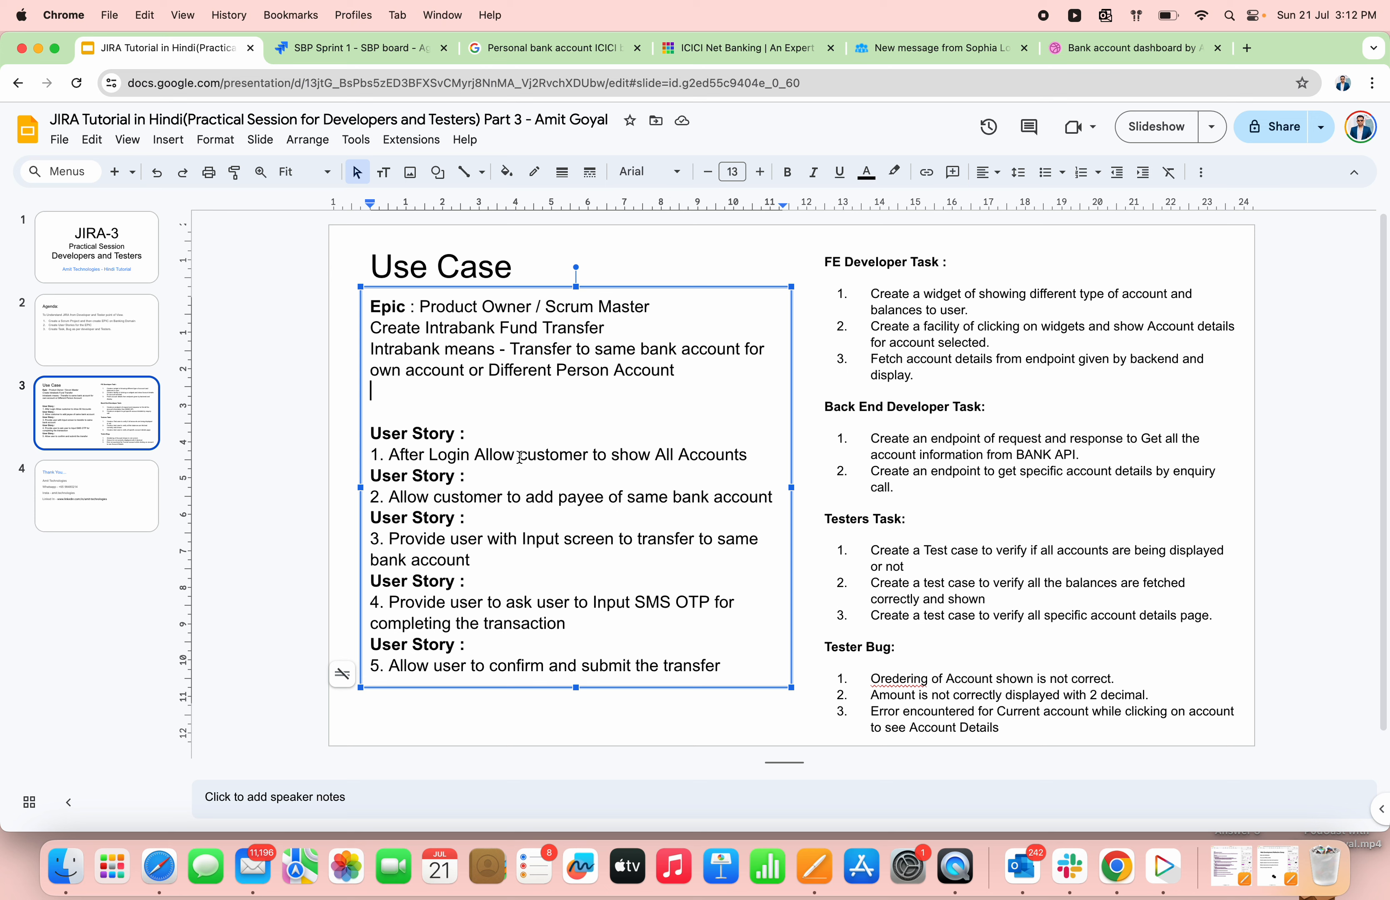
left_click(910, 342)
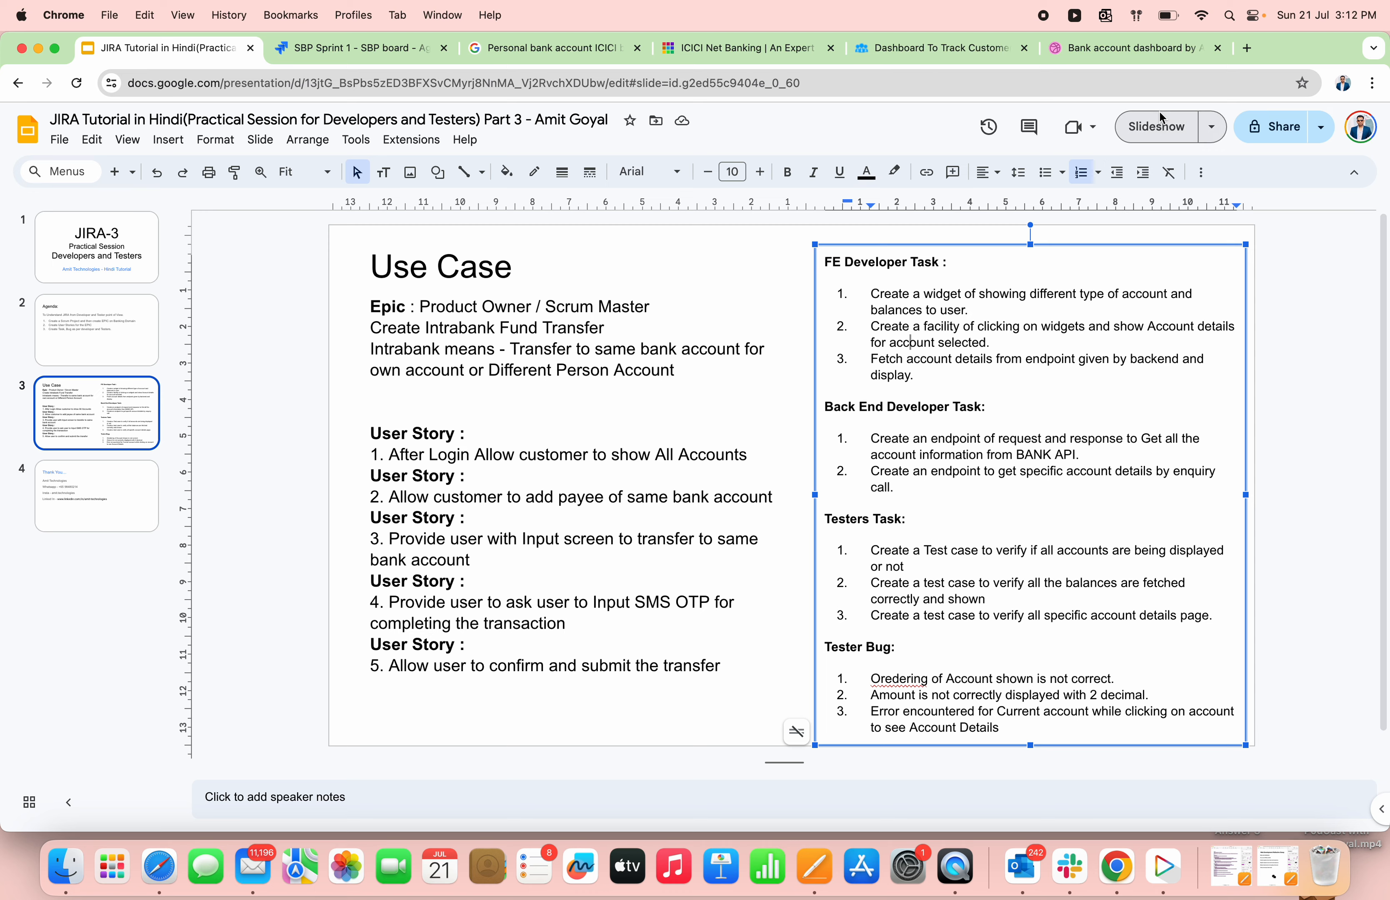
left_click(1156, 123)
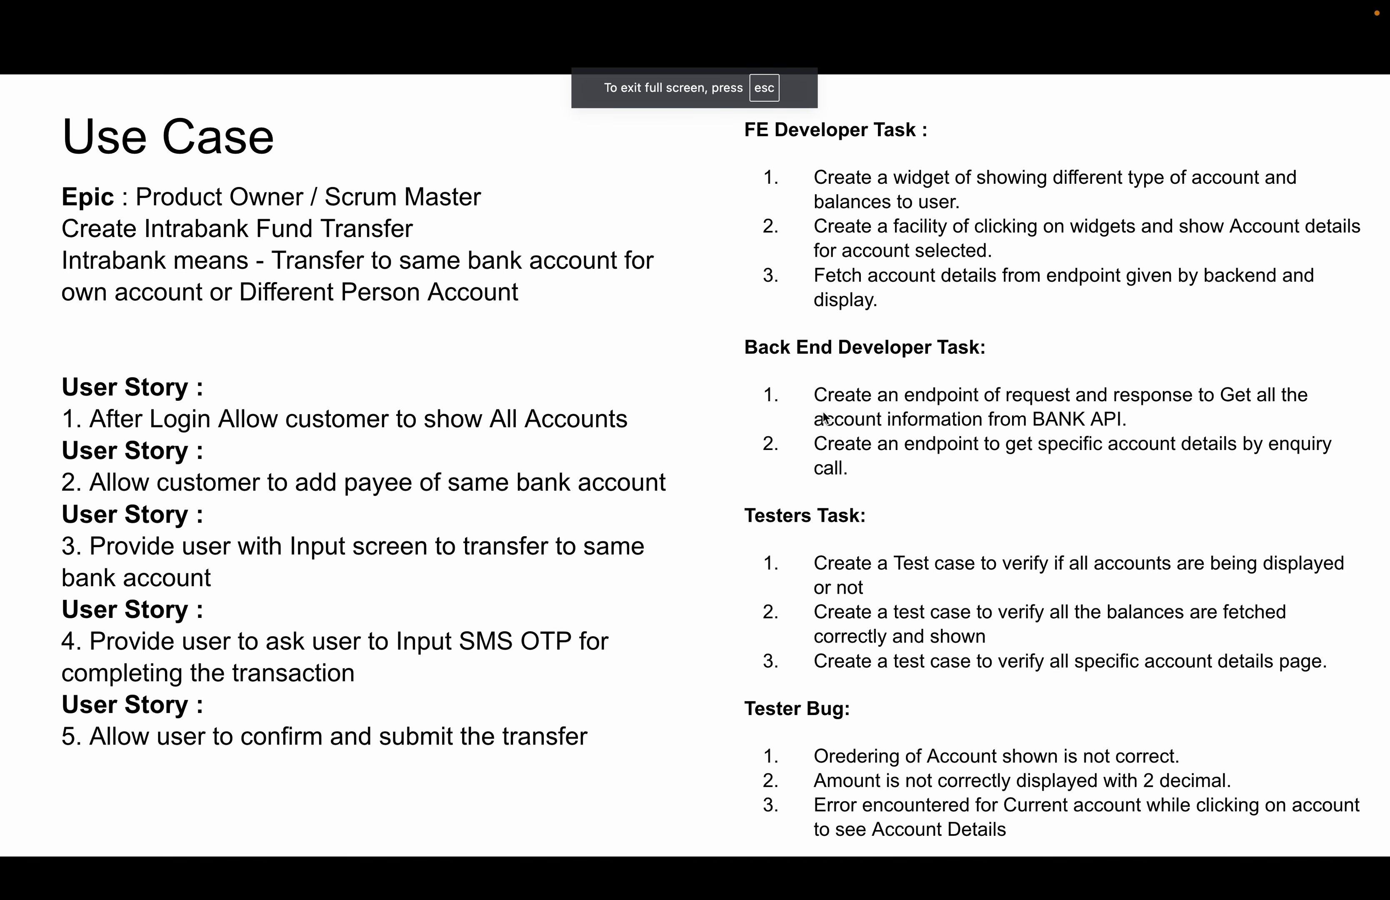
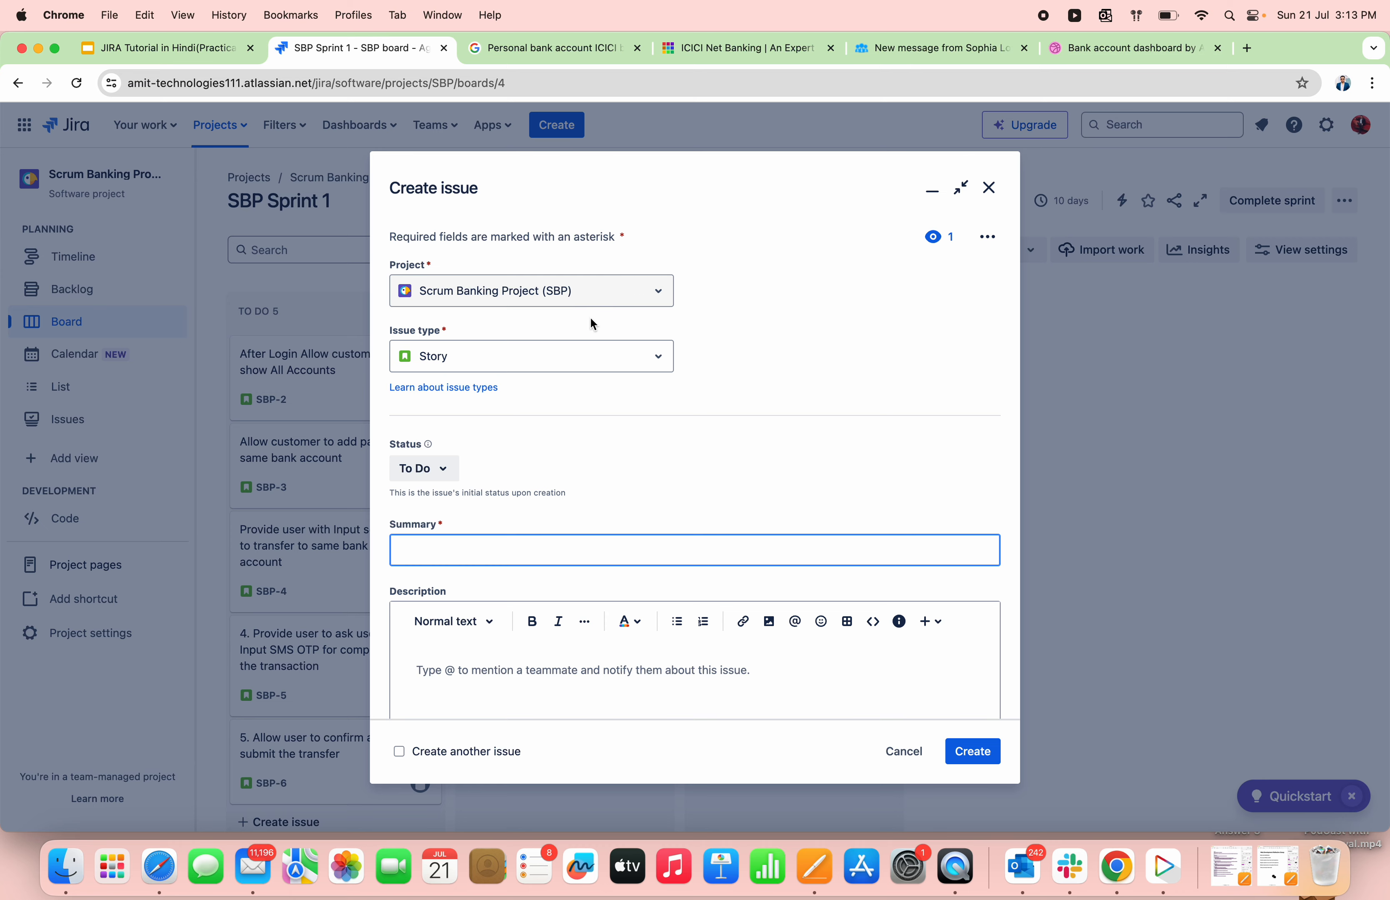
Set the issue type of the new Scrum Banking Project issue to Task.
left_click(638, 375)
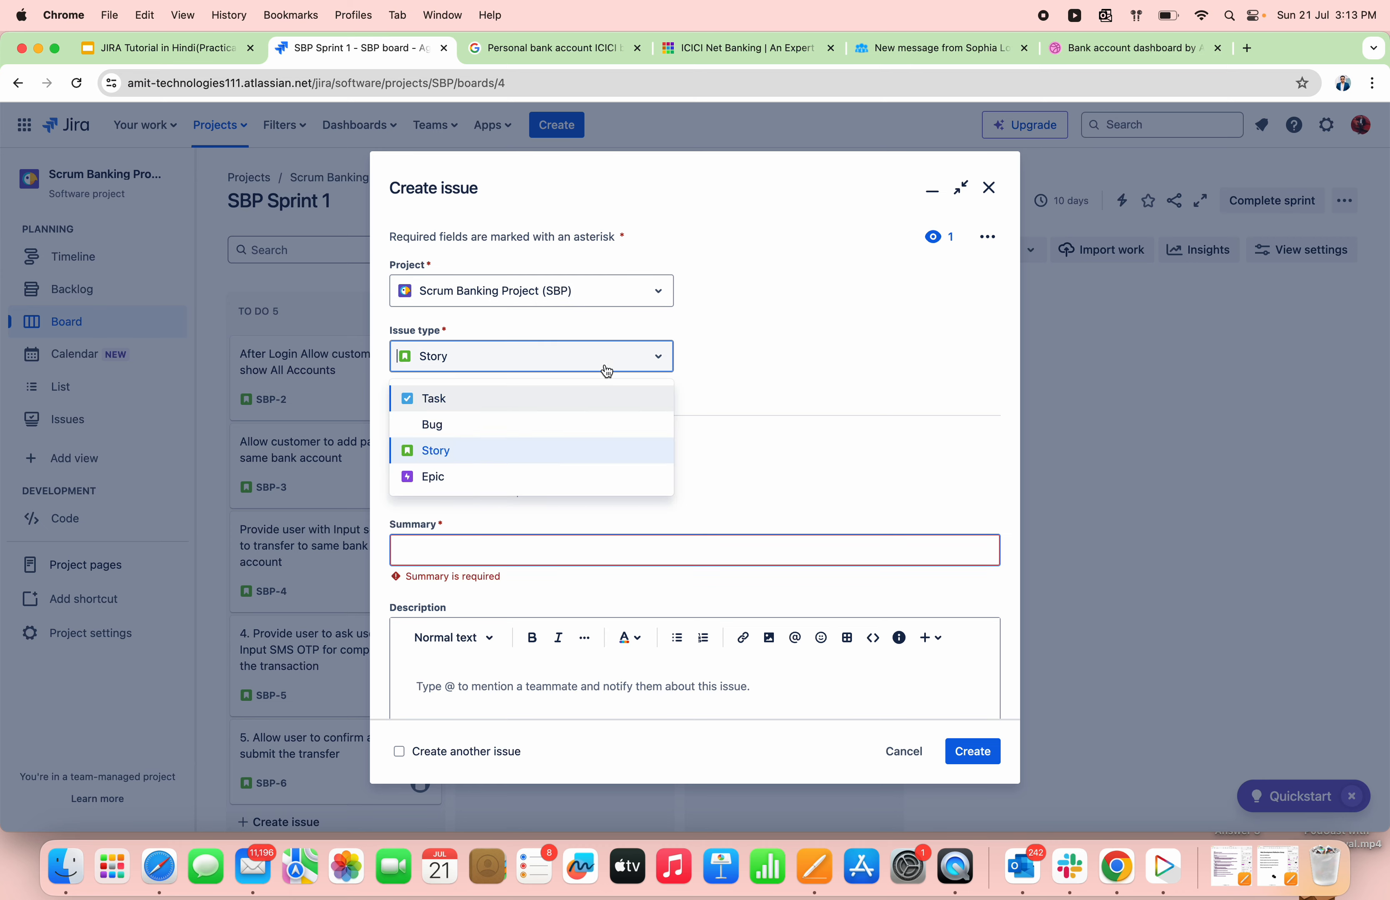
left_click(531, 403)
scroll(798, 363, "down", 3)
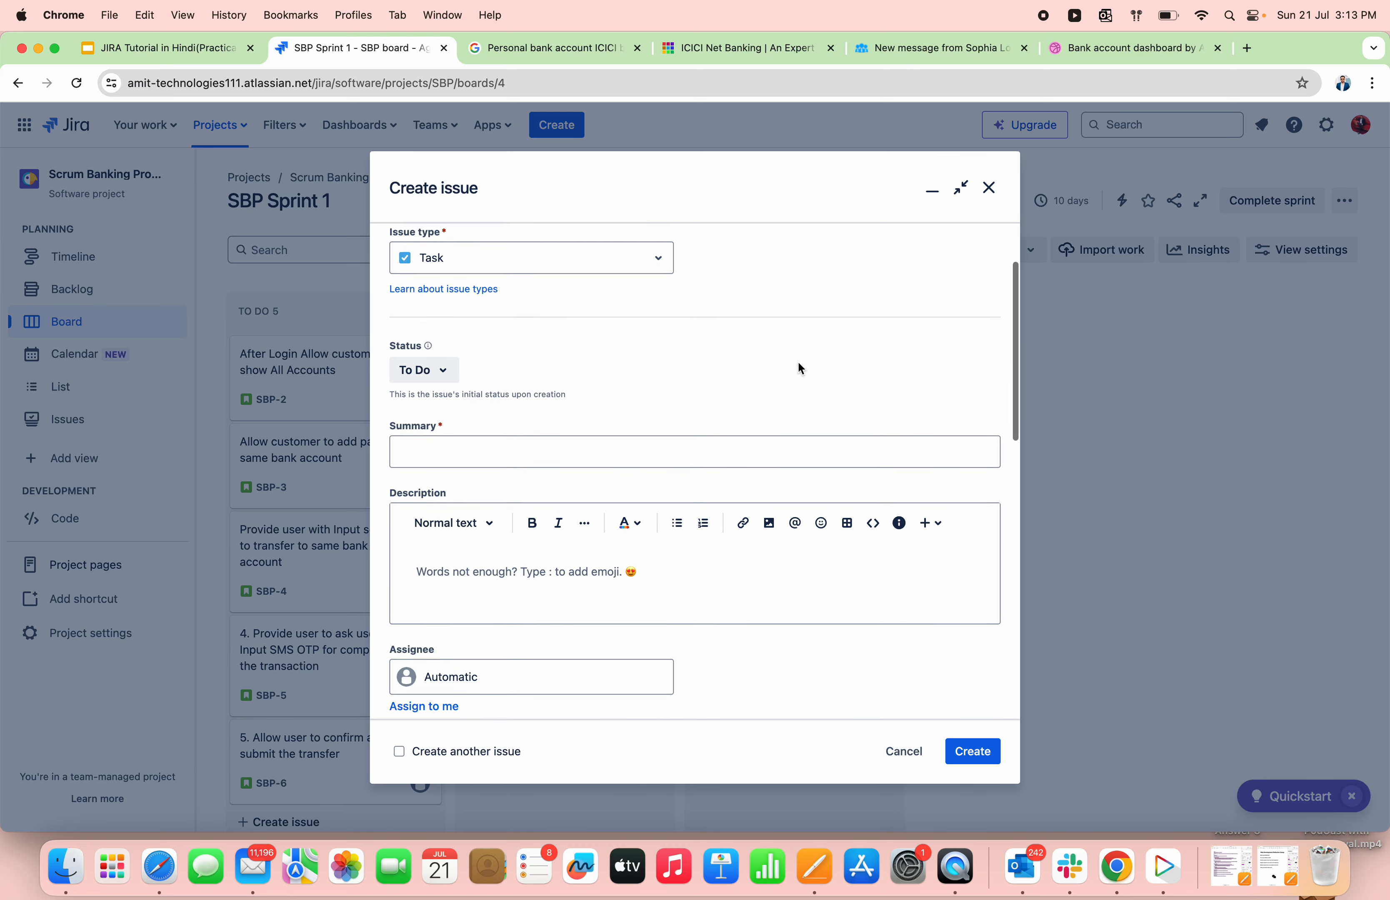
Copy FE developer task 1, "Create a widget of showing different type of account and balances to user.", from the slide into the Jira task's summary and description.
left_click(204, 54)
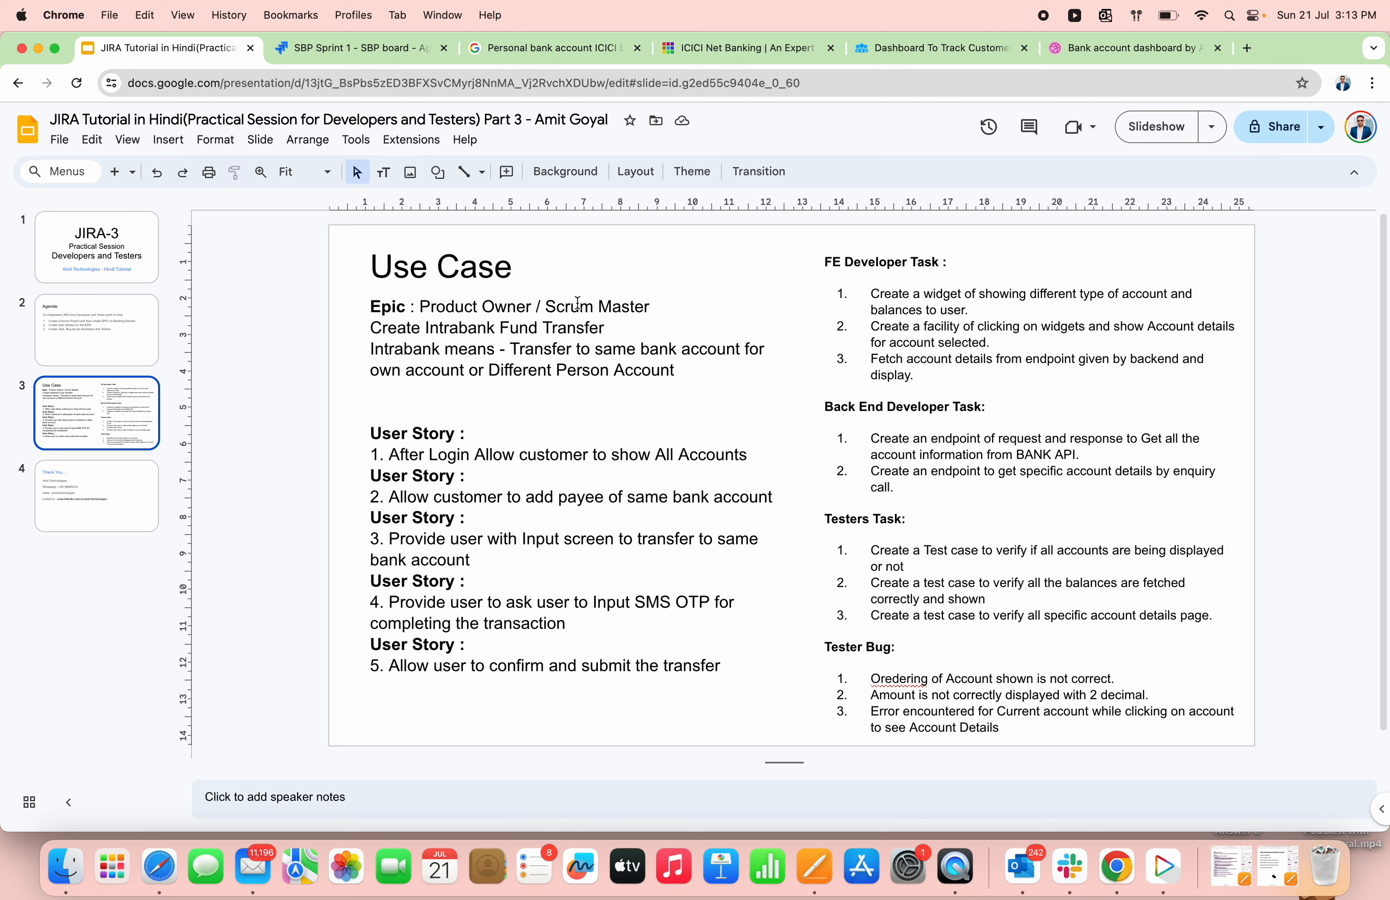
triple_click(905, 296)
key("ctrl+c")
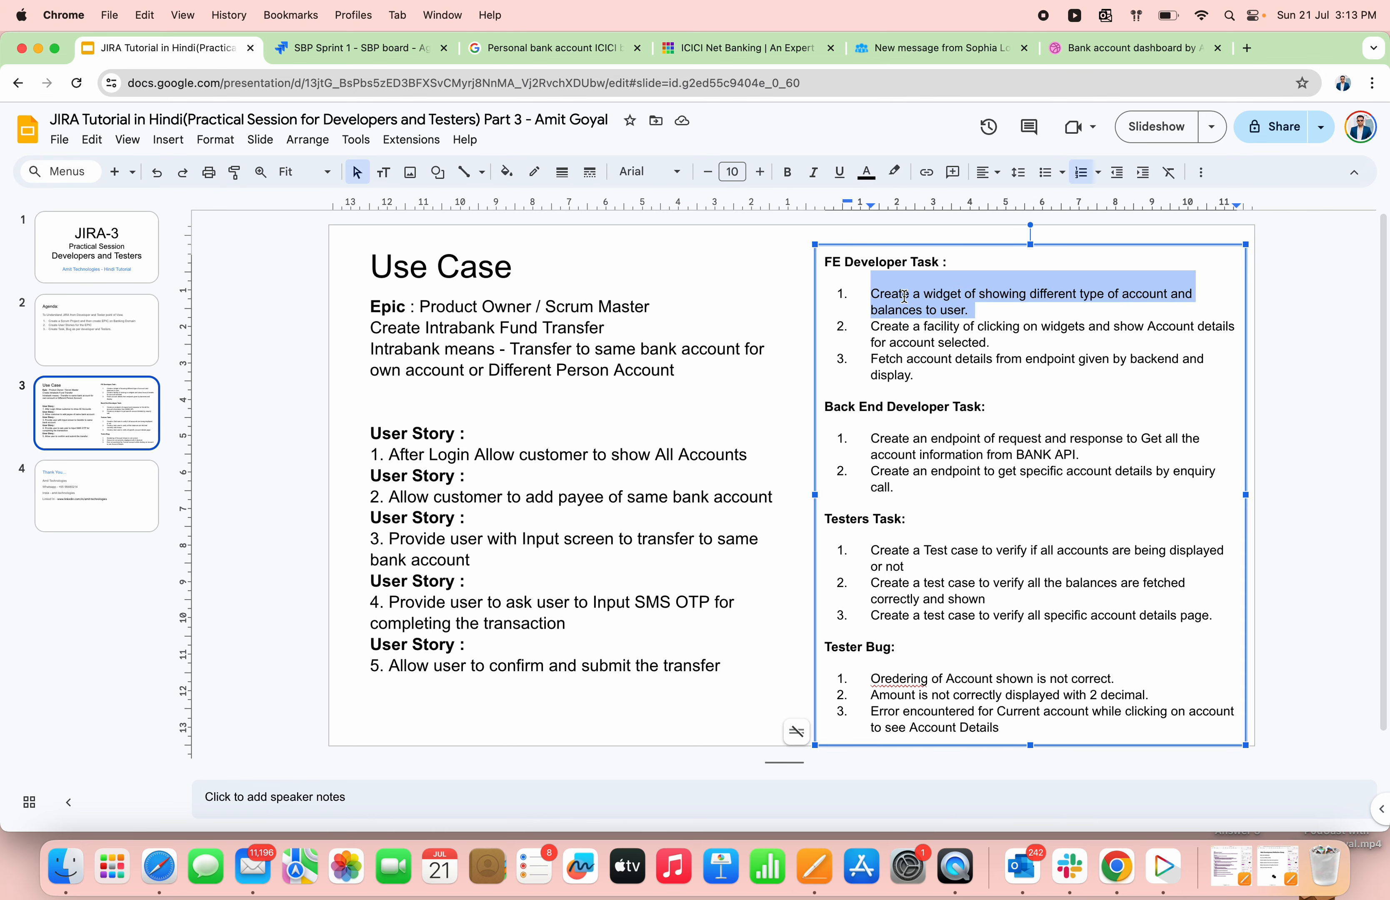
left_click(391, 40)
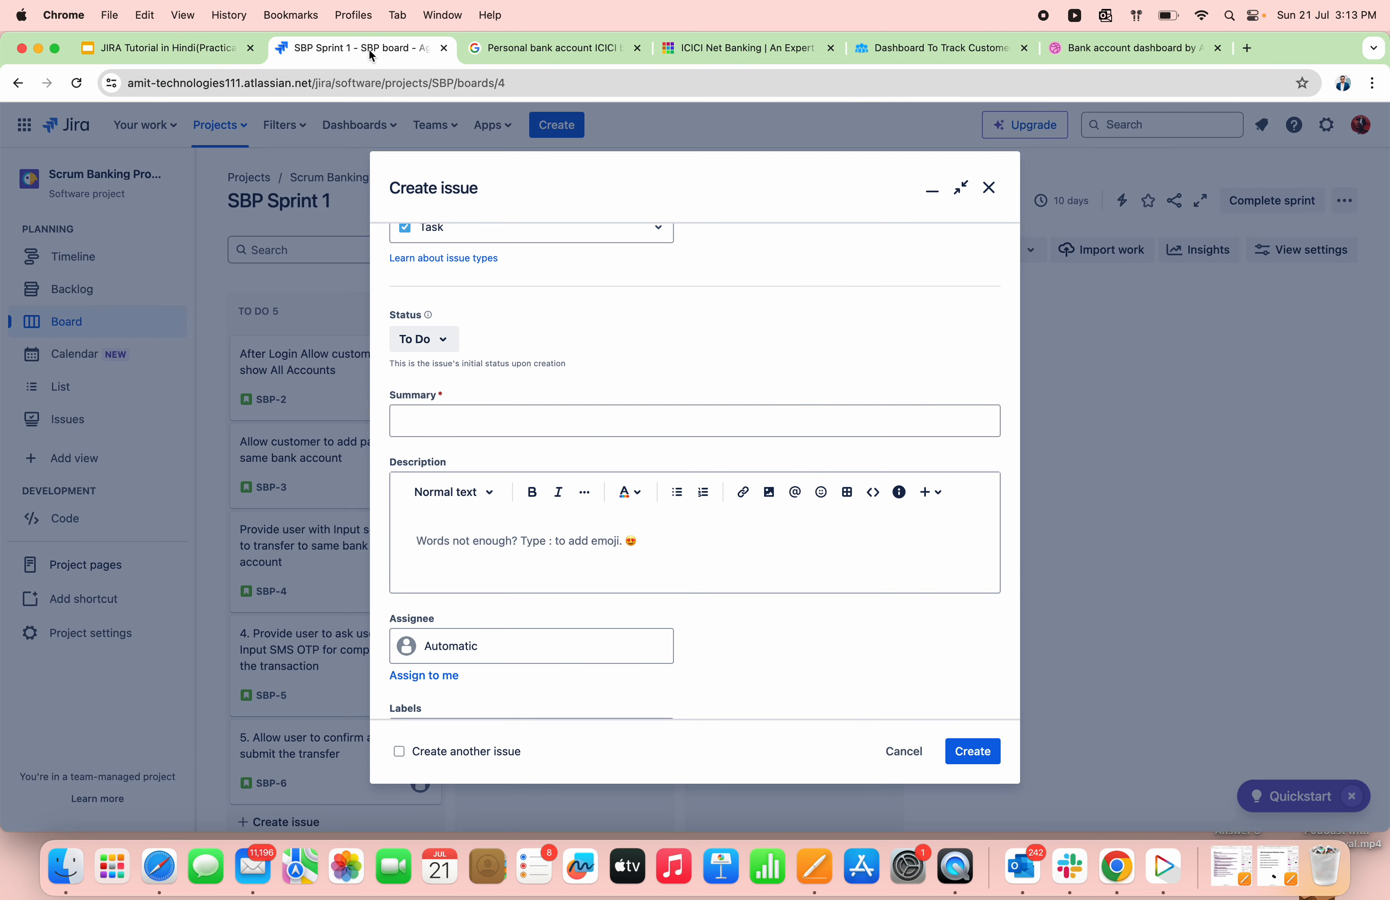
left_click(465, 427)
key("ctrl+v")
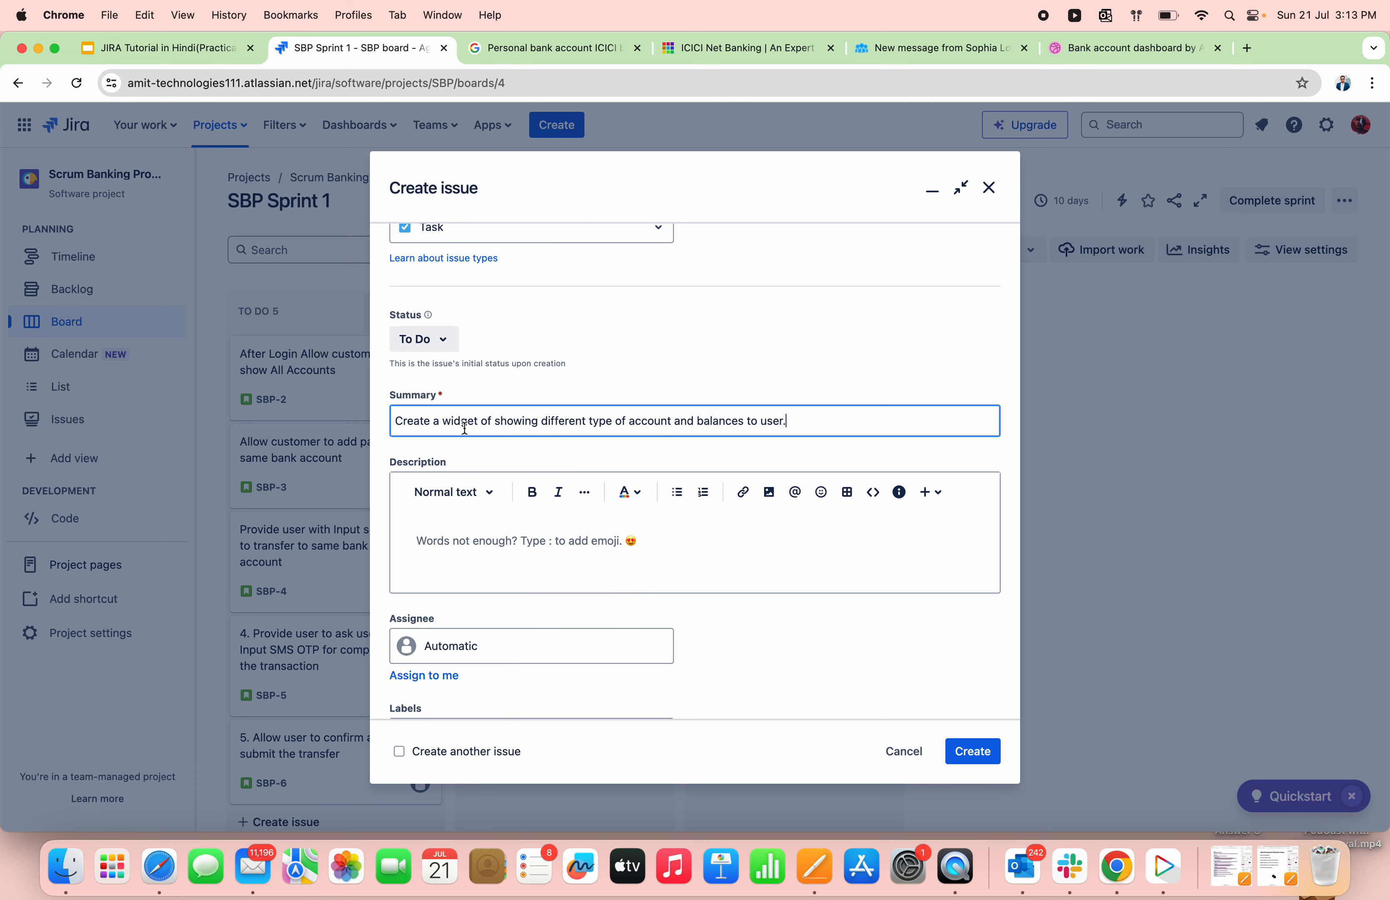
left_click(494, 543)
key("ctrl+v")
Set the new task's linked-issue relation to "is blocked by".
scroll(494, 548, "down", 8)
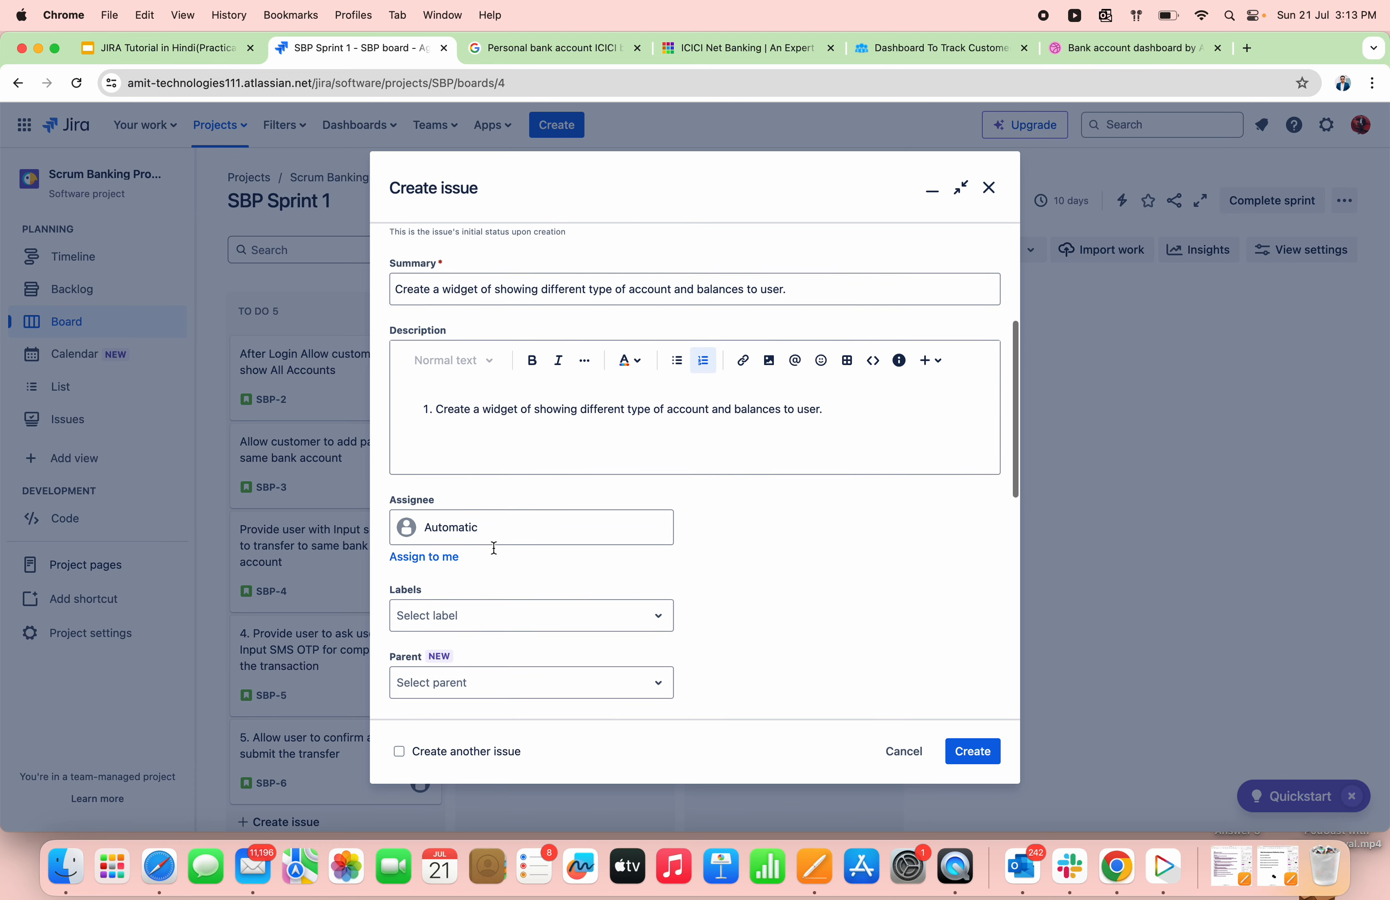
scroll(493, 549, "down", 5)
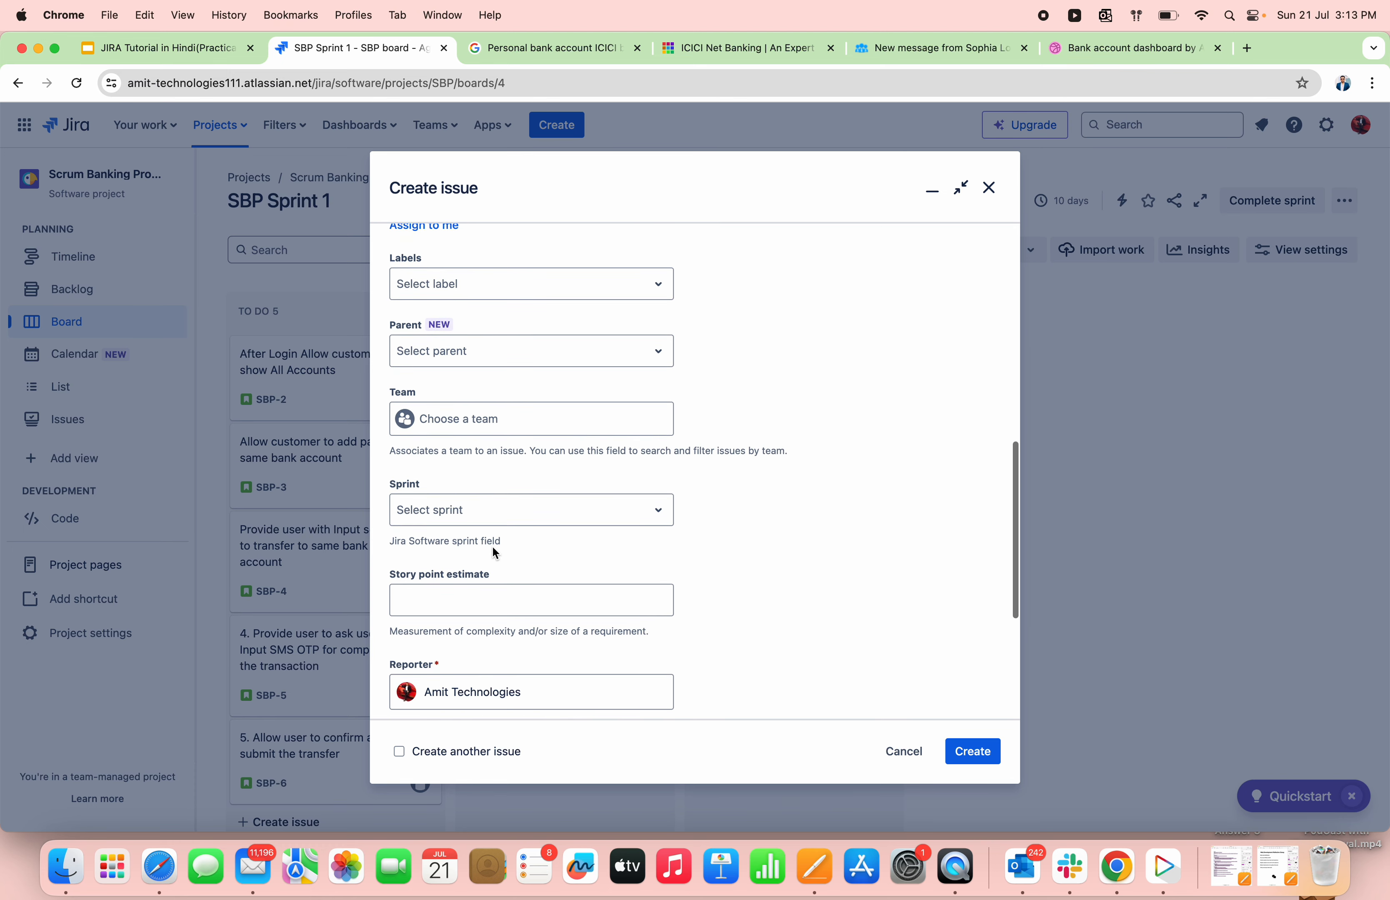
scroll(493, 552, "down", 2)
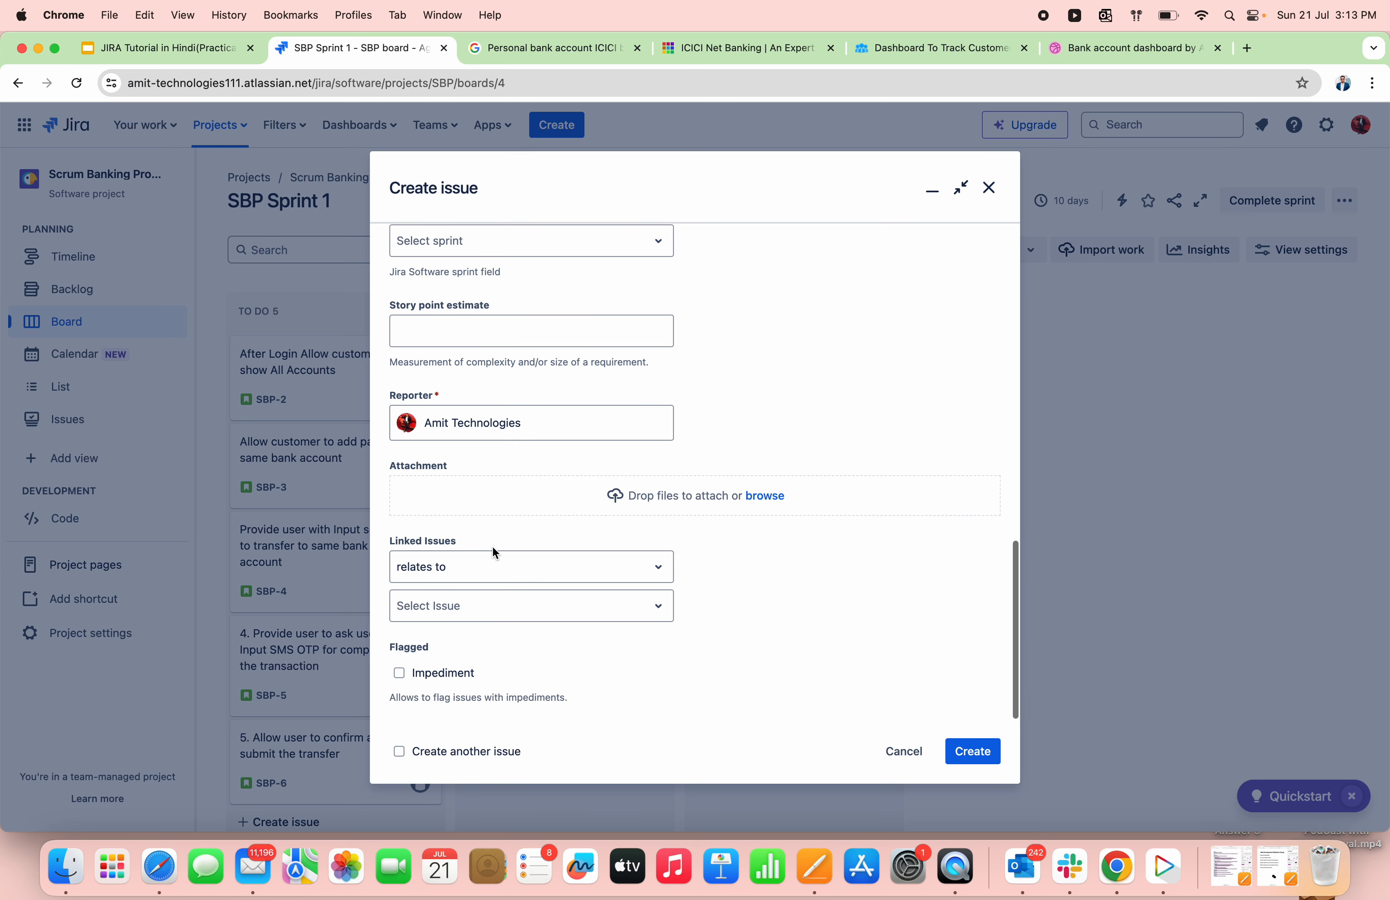
left_click(625, 566)
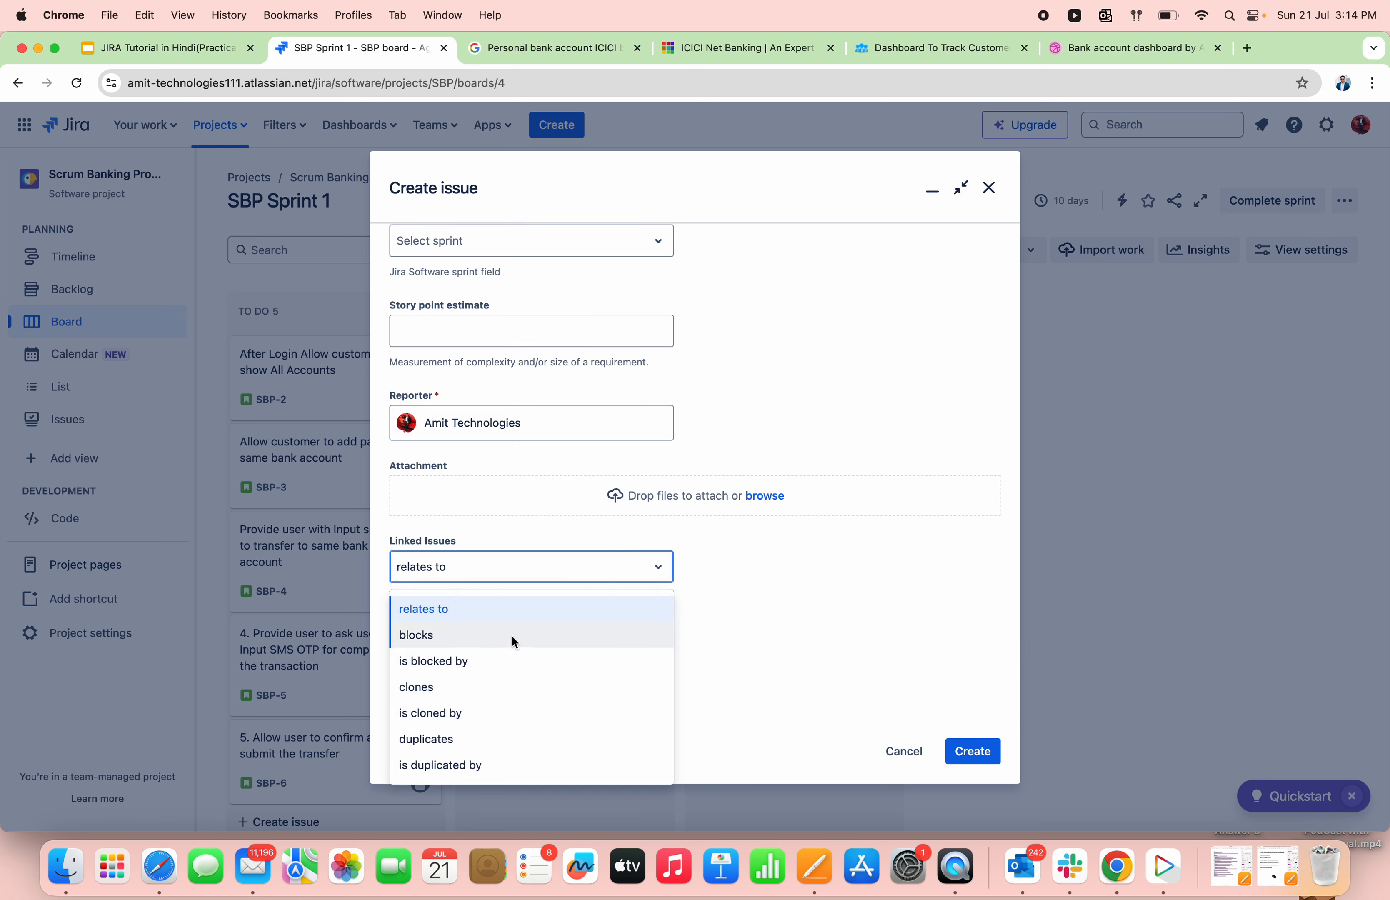
left_click(754, 576)
left_click(610, 608)
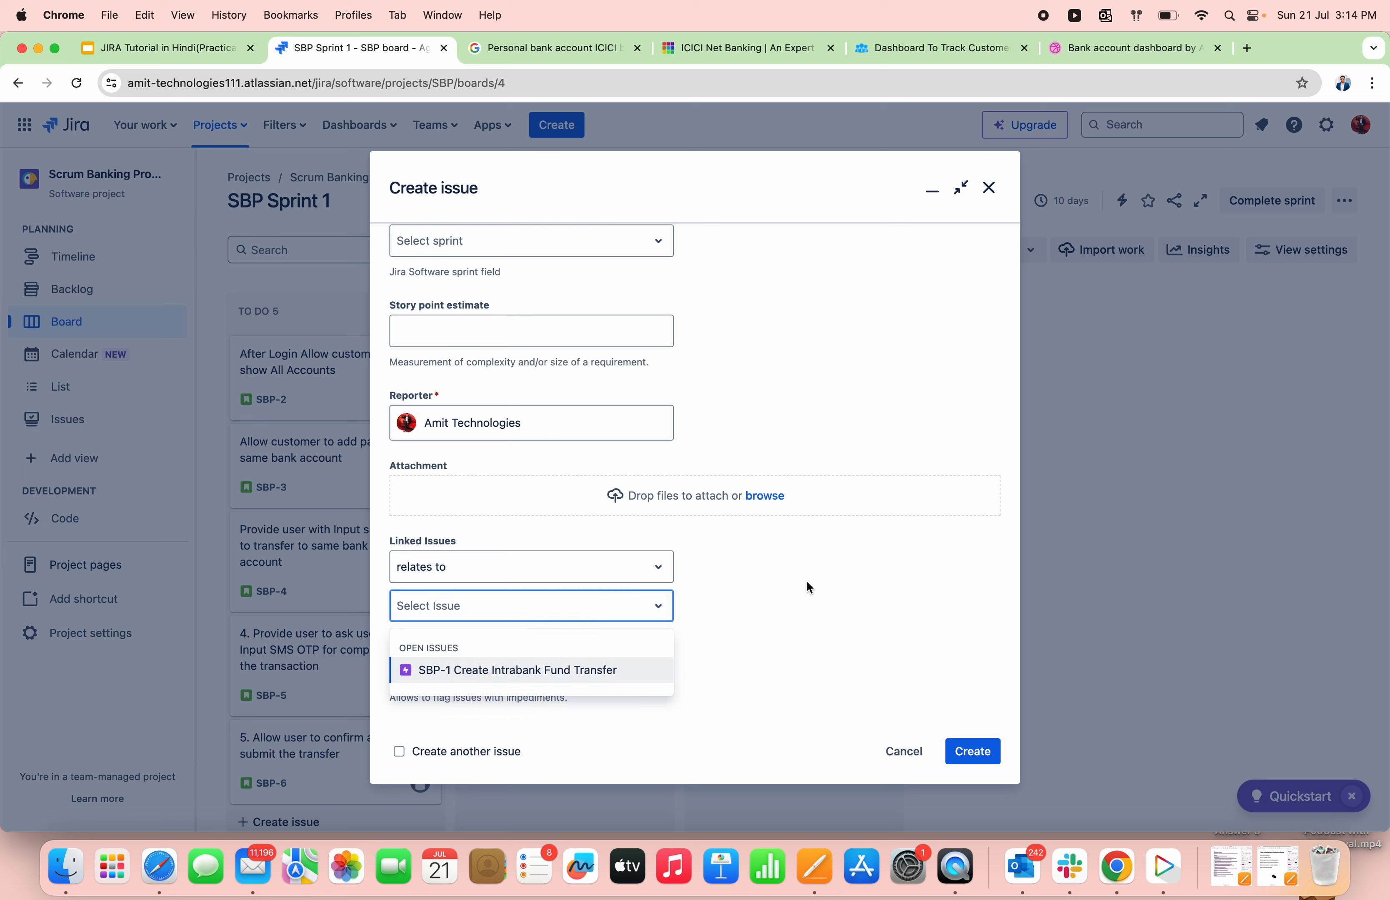
left_click(656, 568)
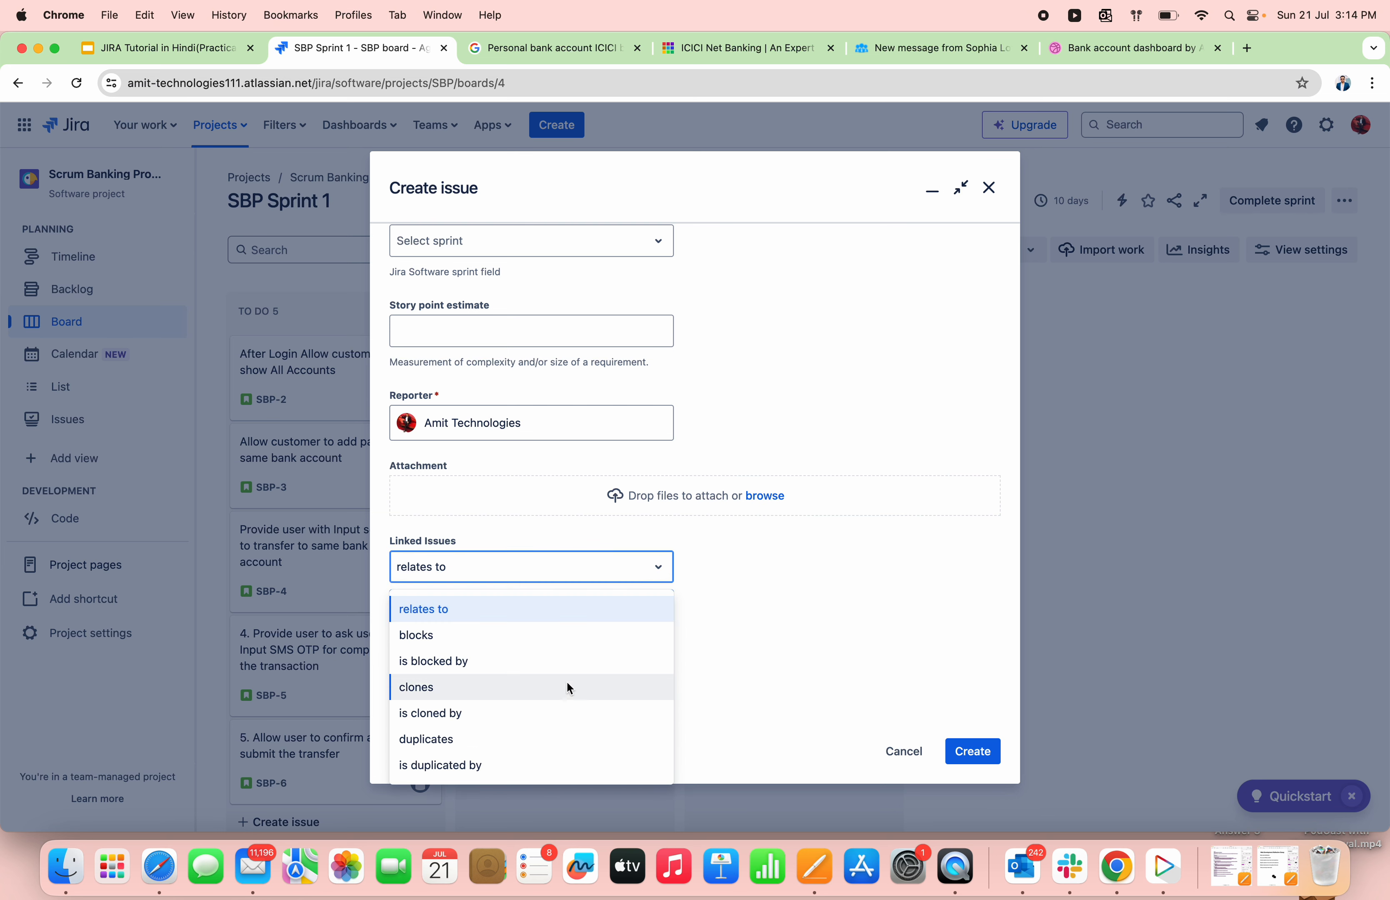
left_click(557, 661)
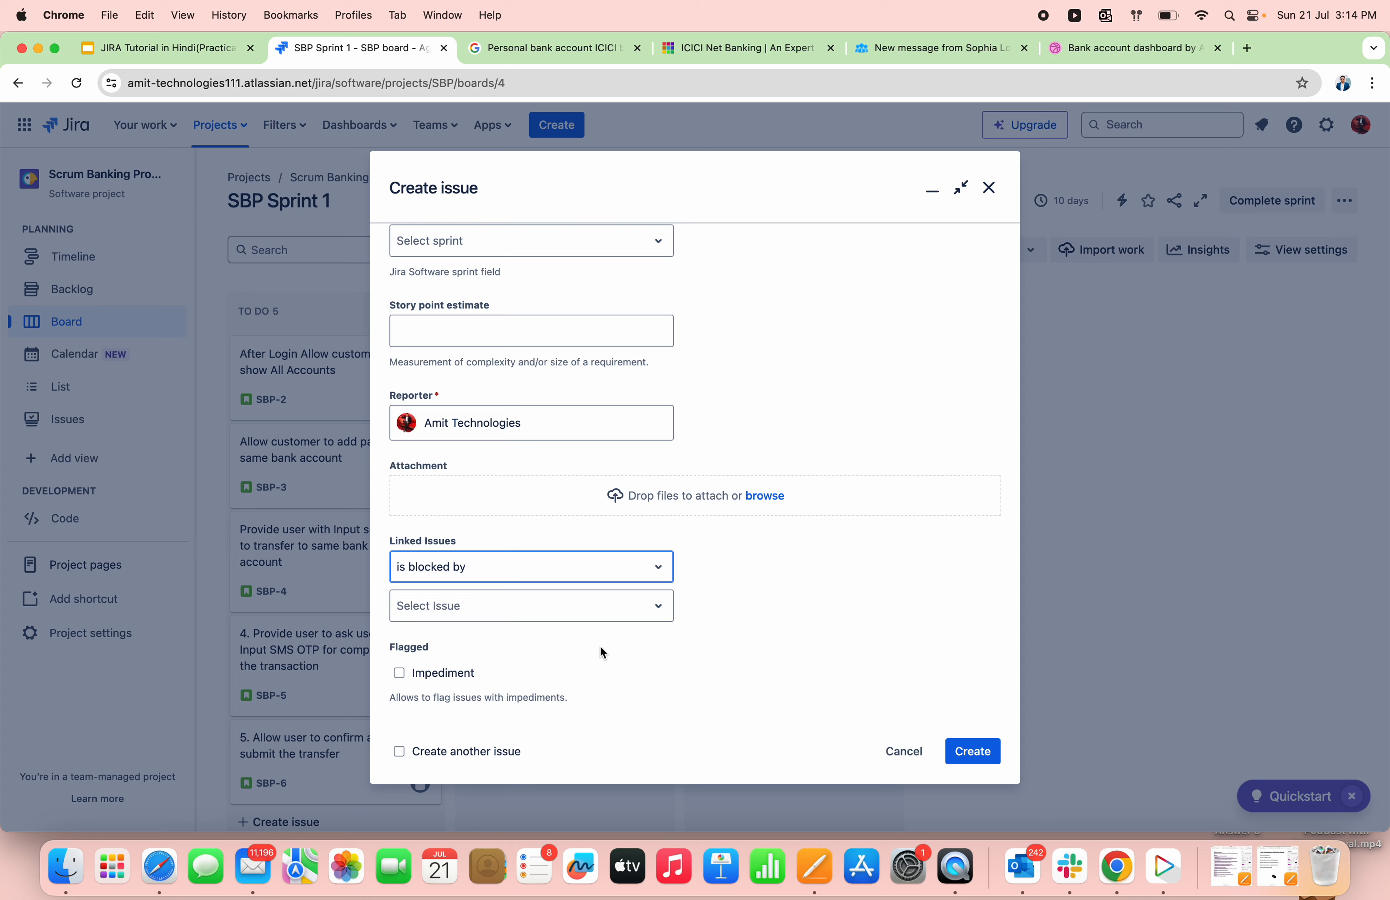
left_click(636, 613)
left_click(779, 599)
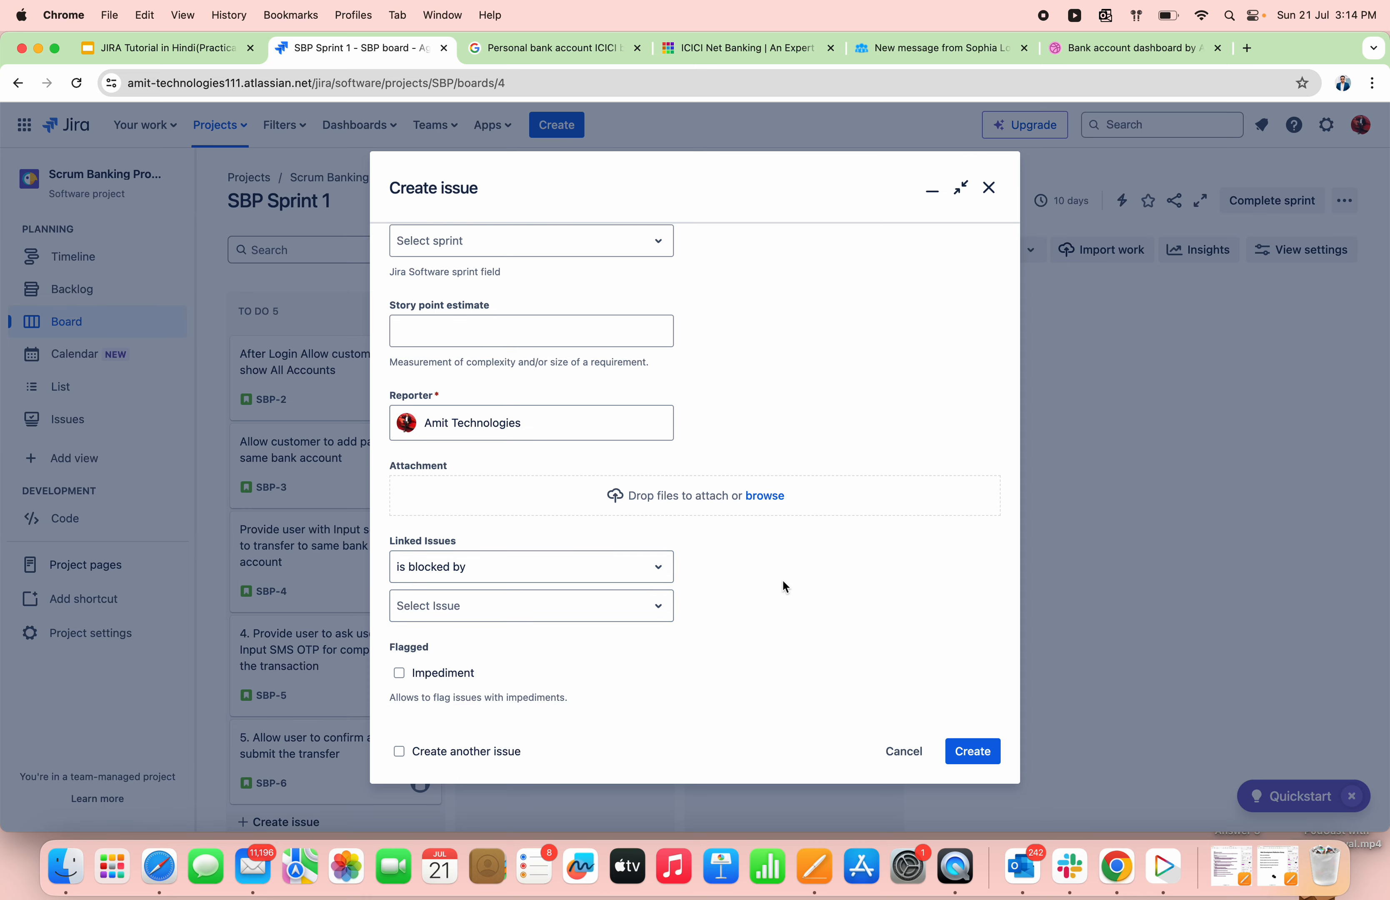
key("Escape")
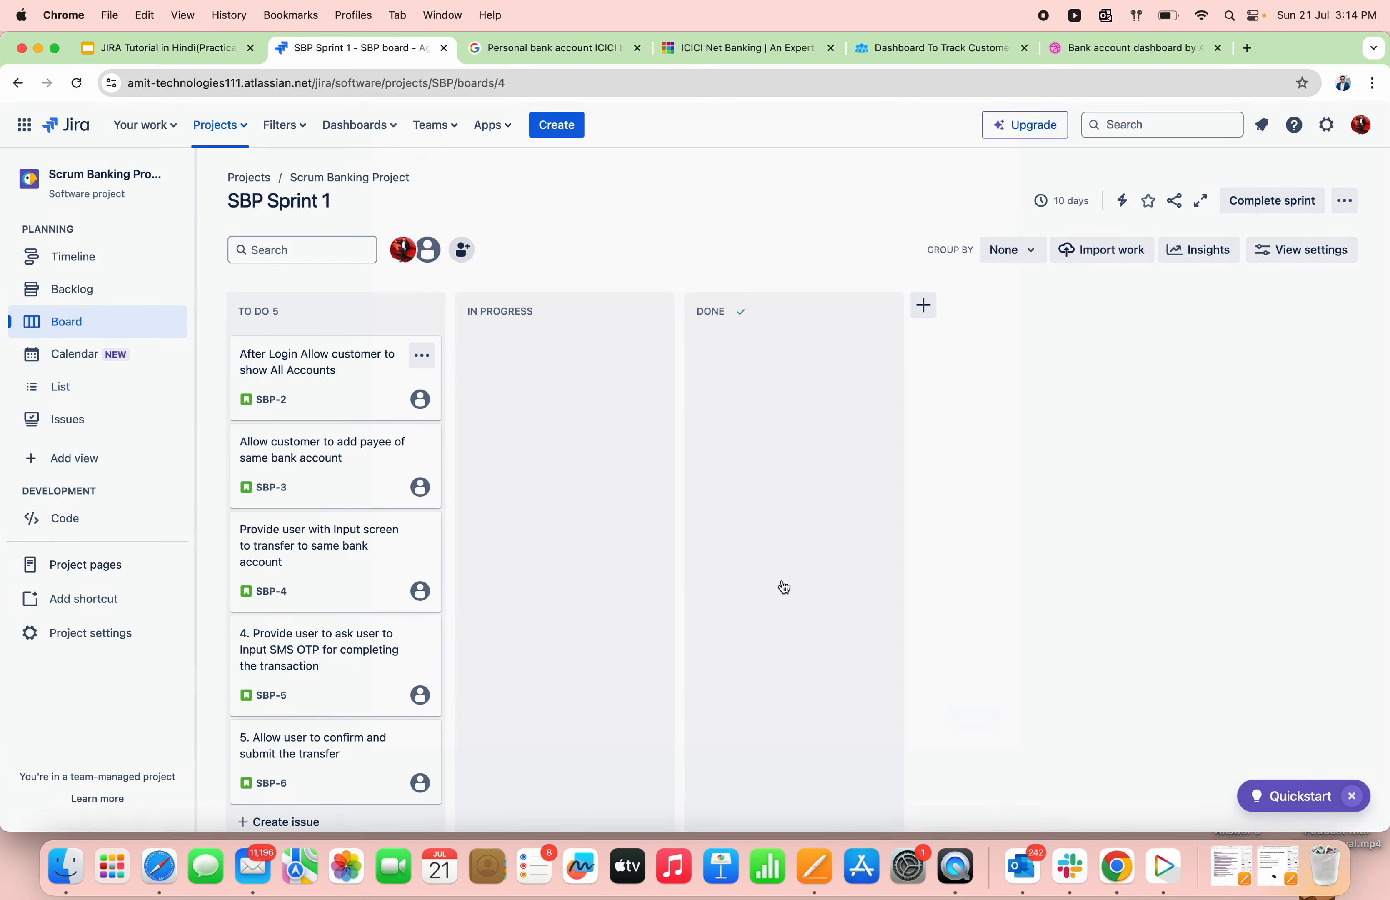
left_click(305, 365)
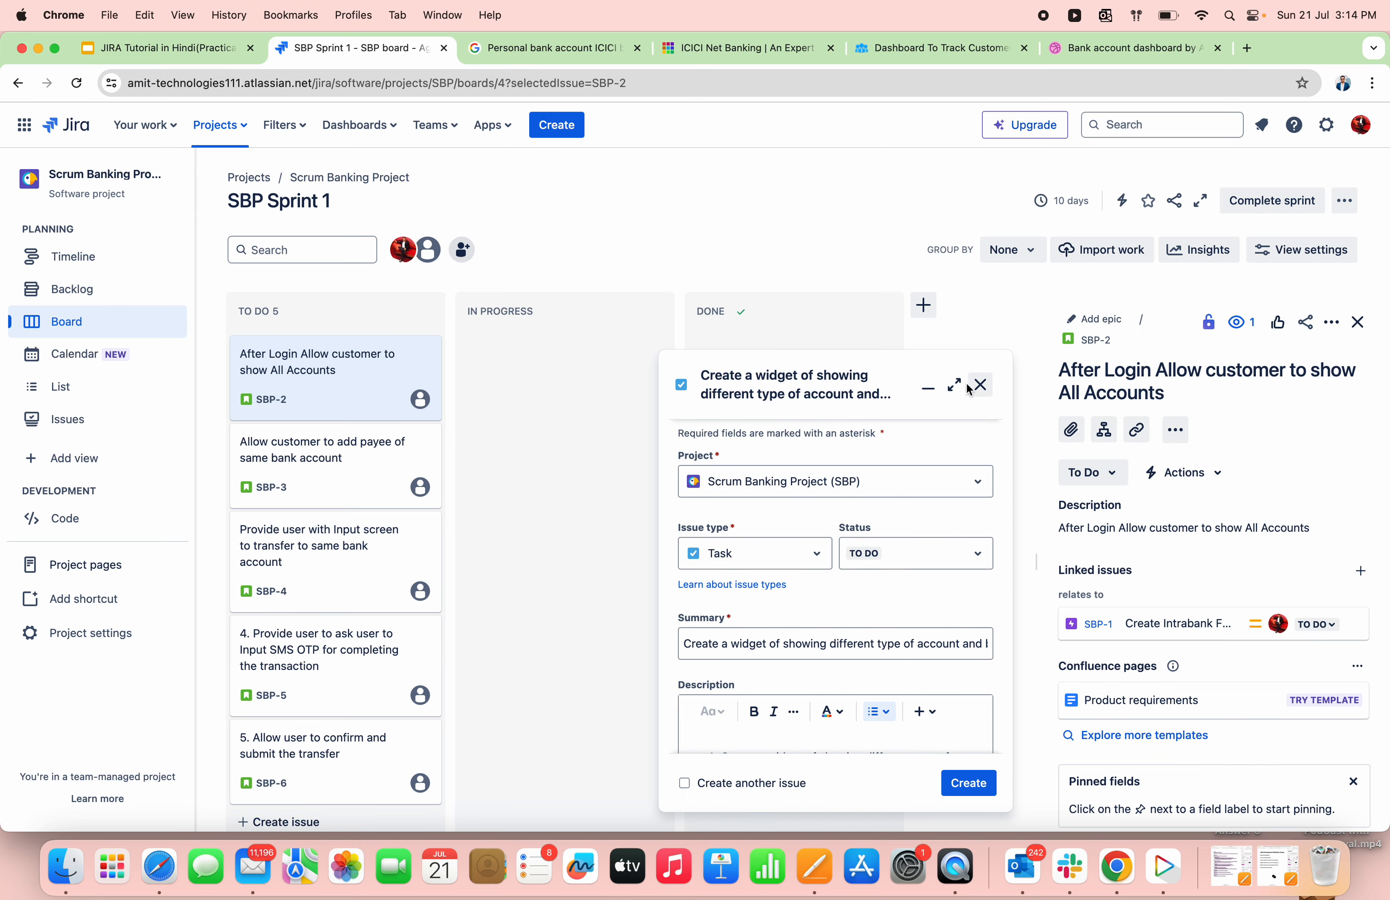
left_click(955, 384)
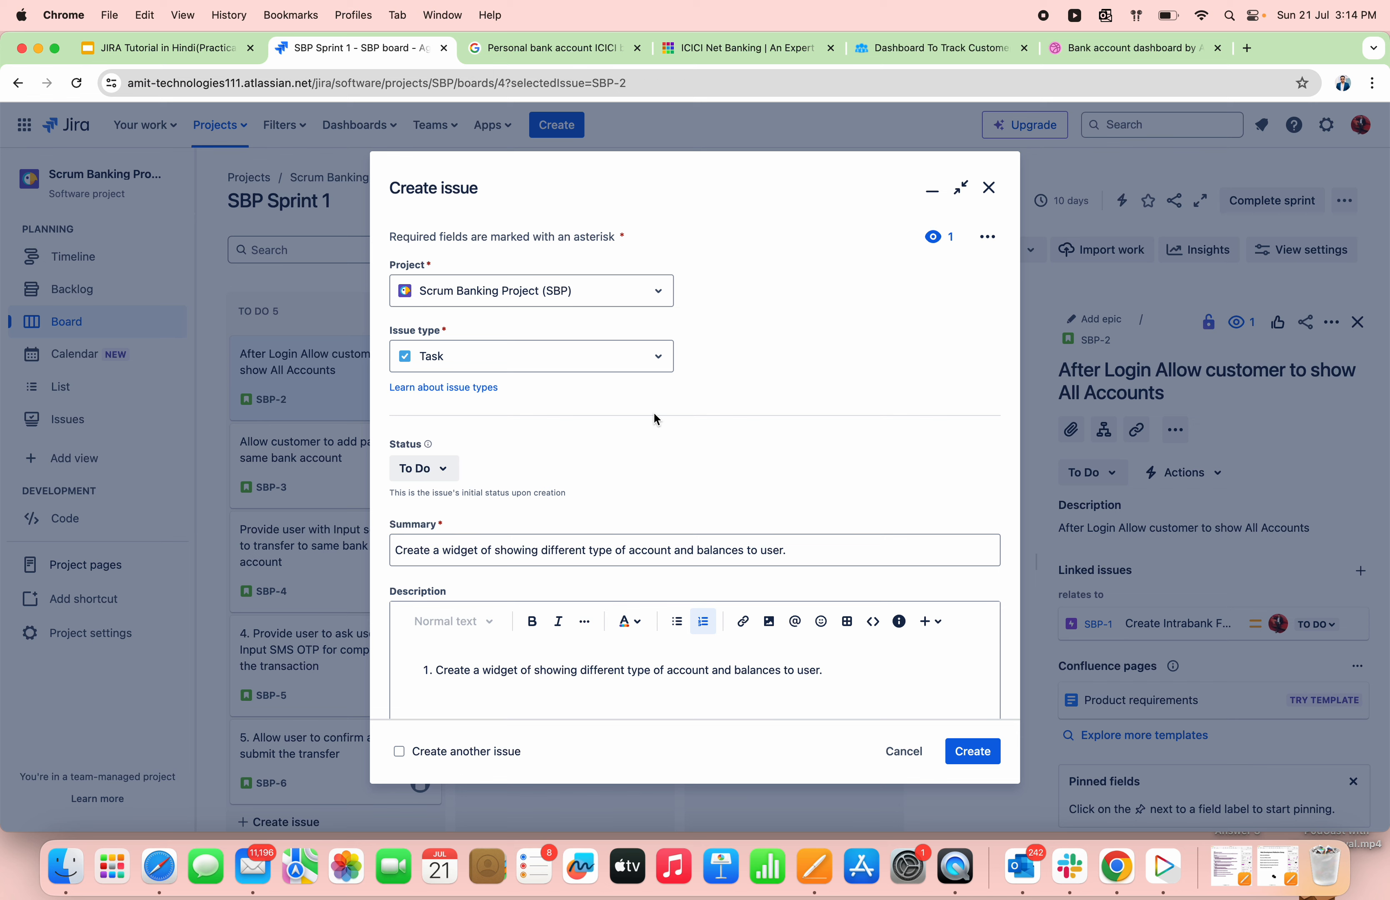
scroll(657, 419, "down", 10)
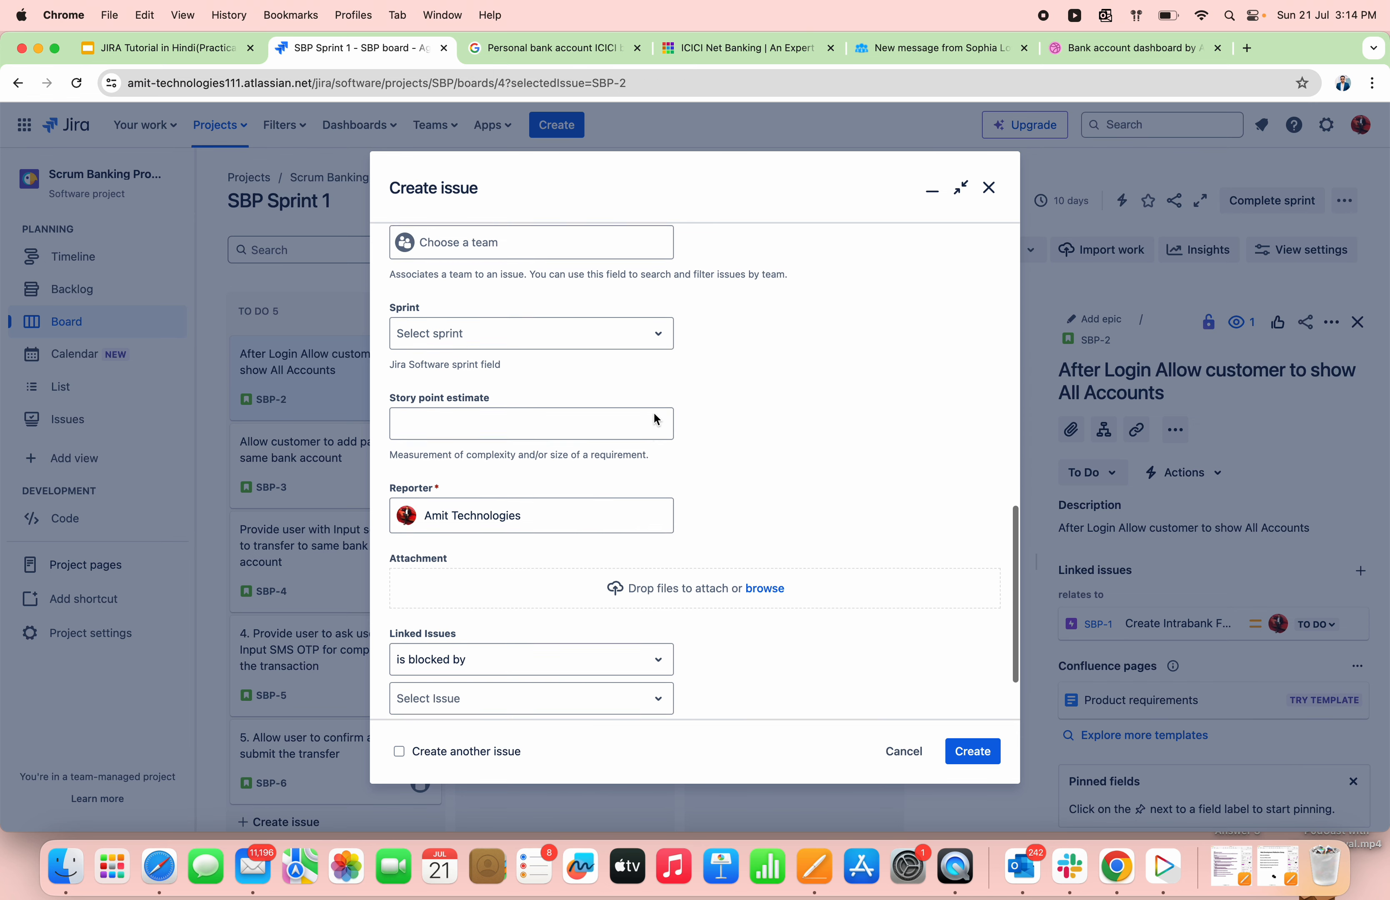
scroll(656, 419, "down", 2)
left_click(662, 568)
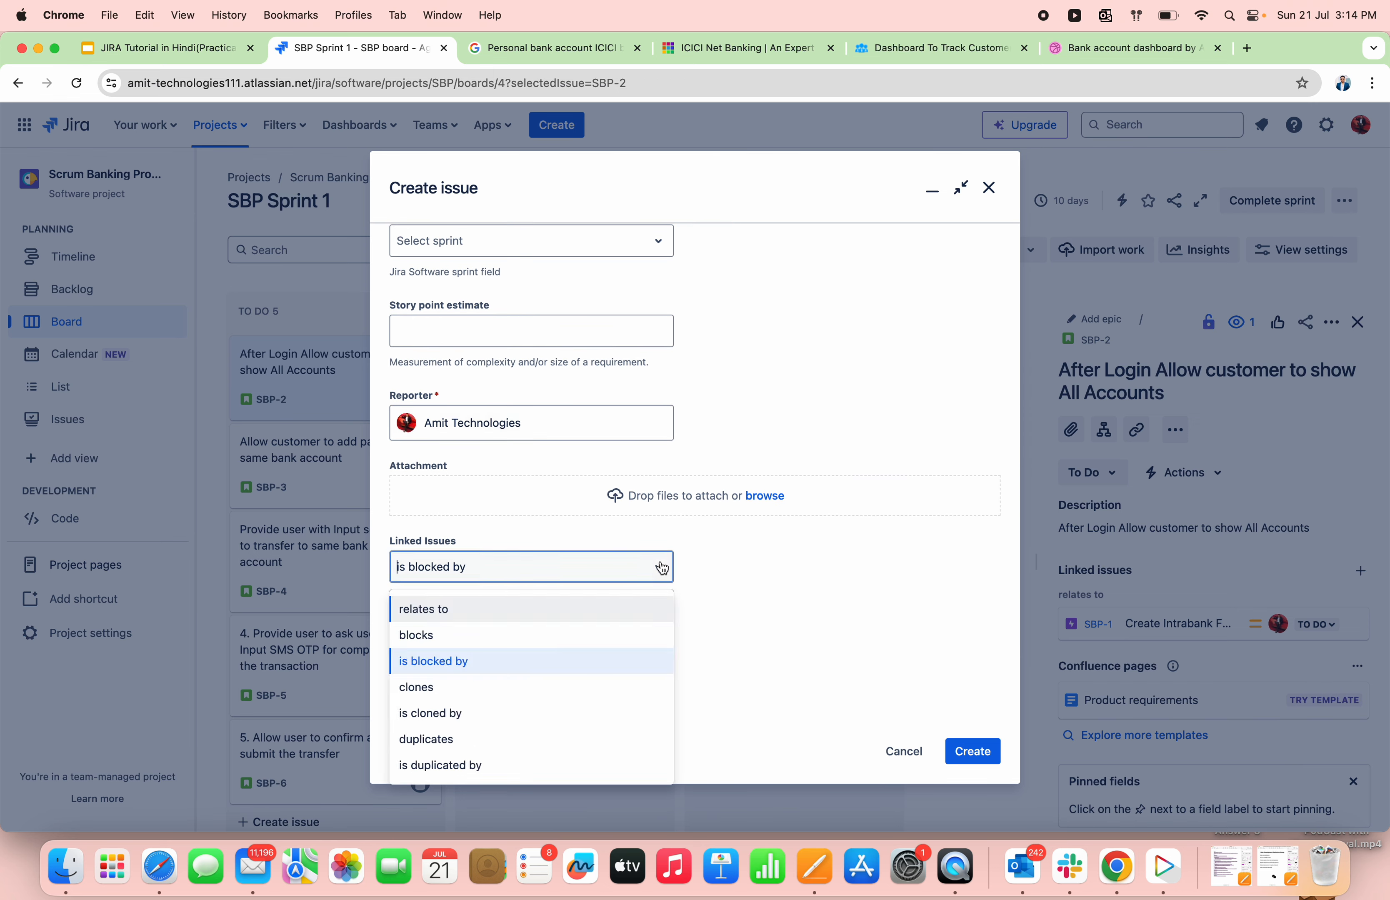
left_click(618, 610)
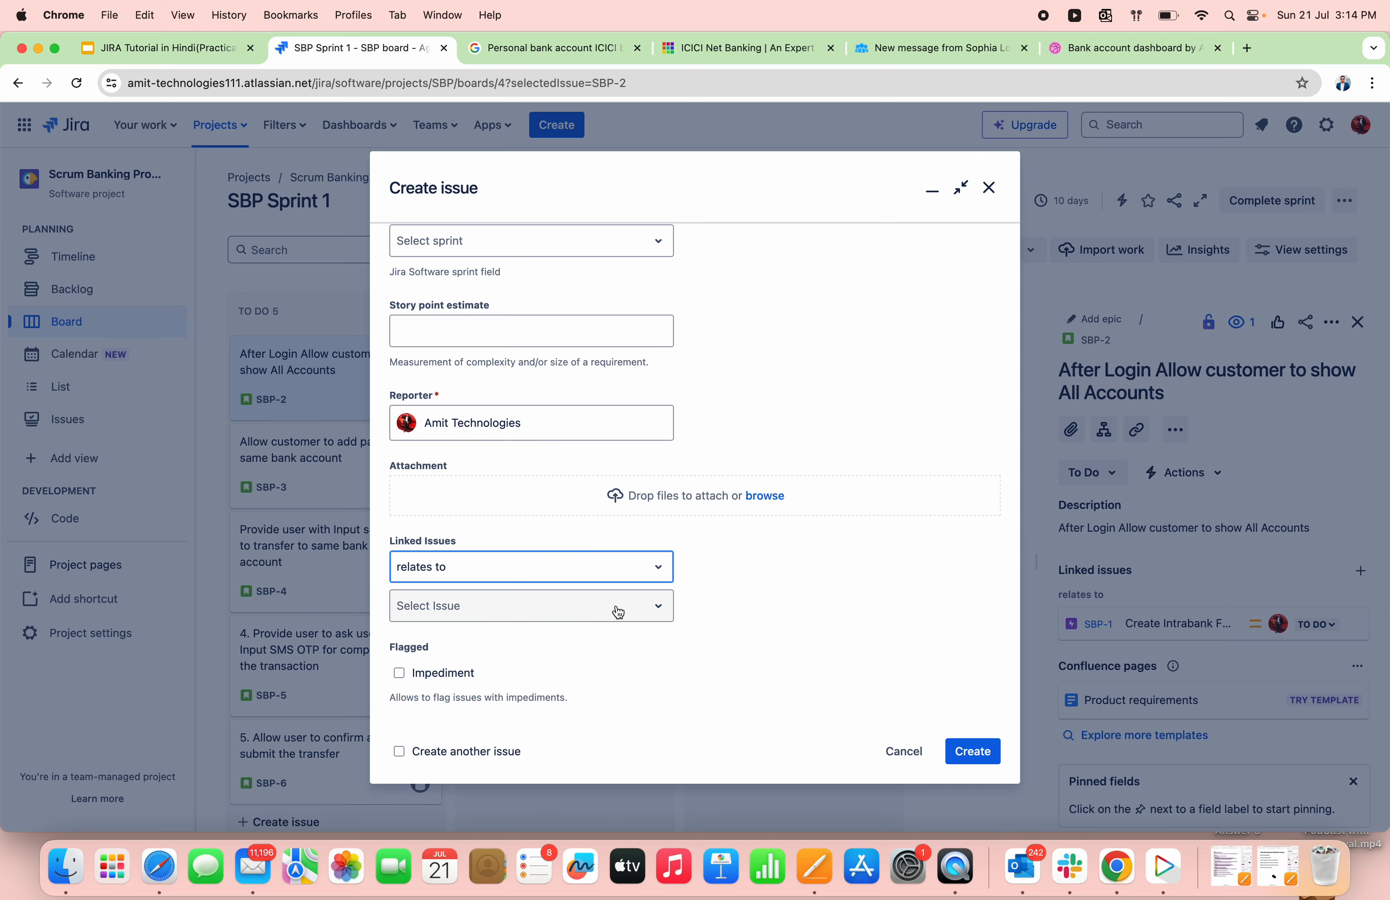
left_click(618, 608)
left_click(782, 607)
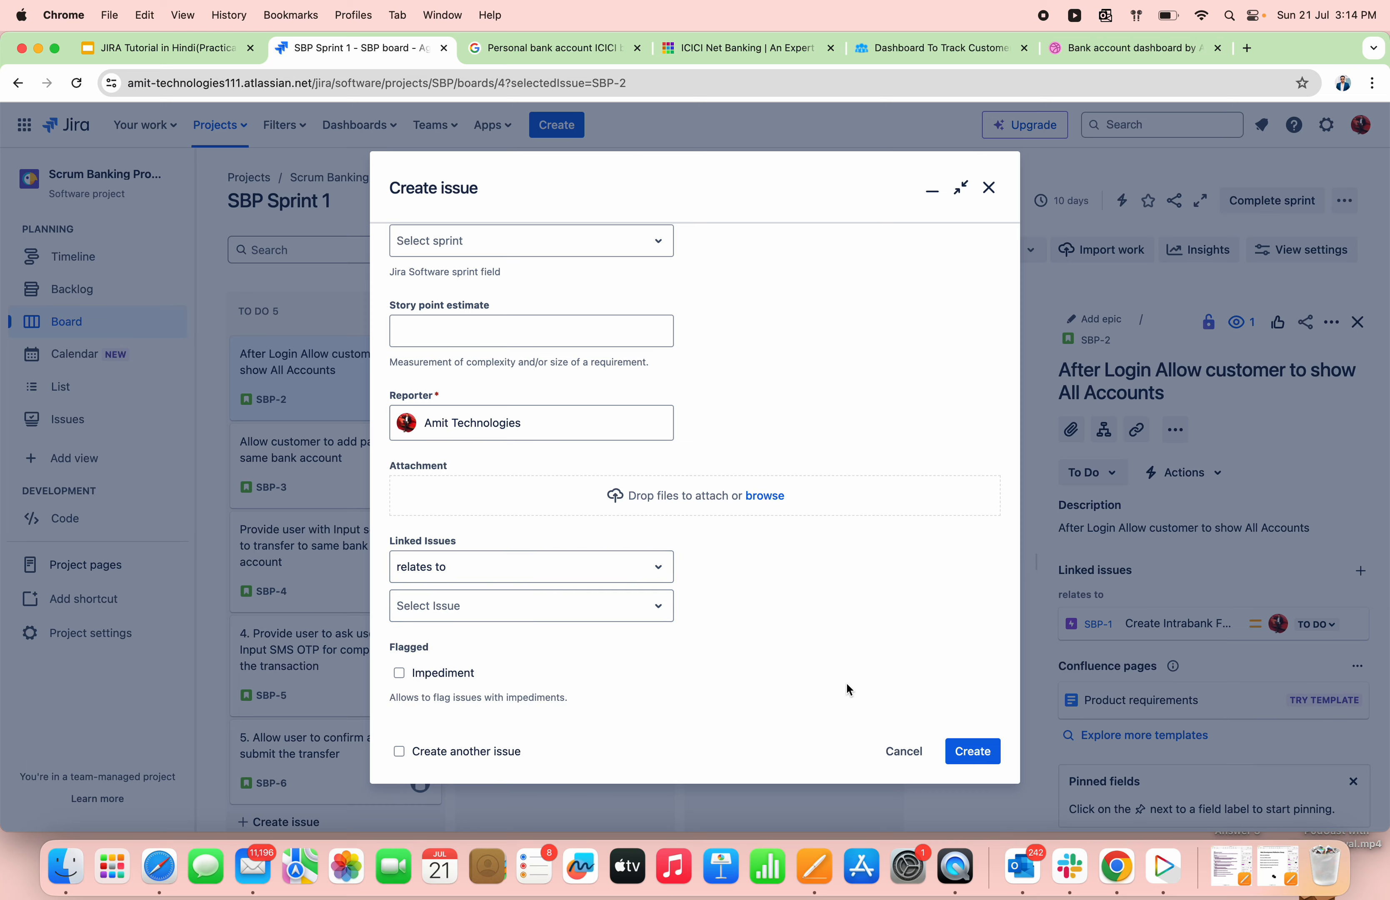
Close the create-issue form and discard the unsaved widget task.
key("Escape")
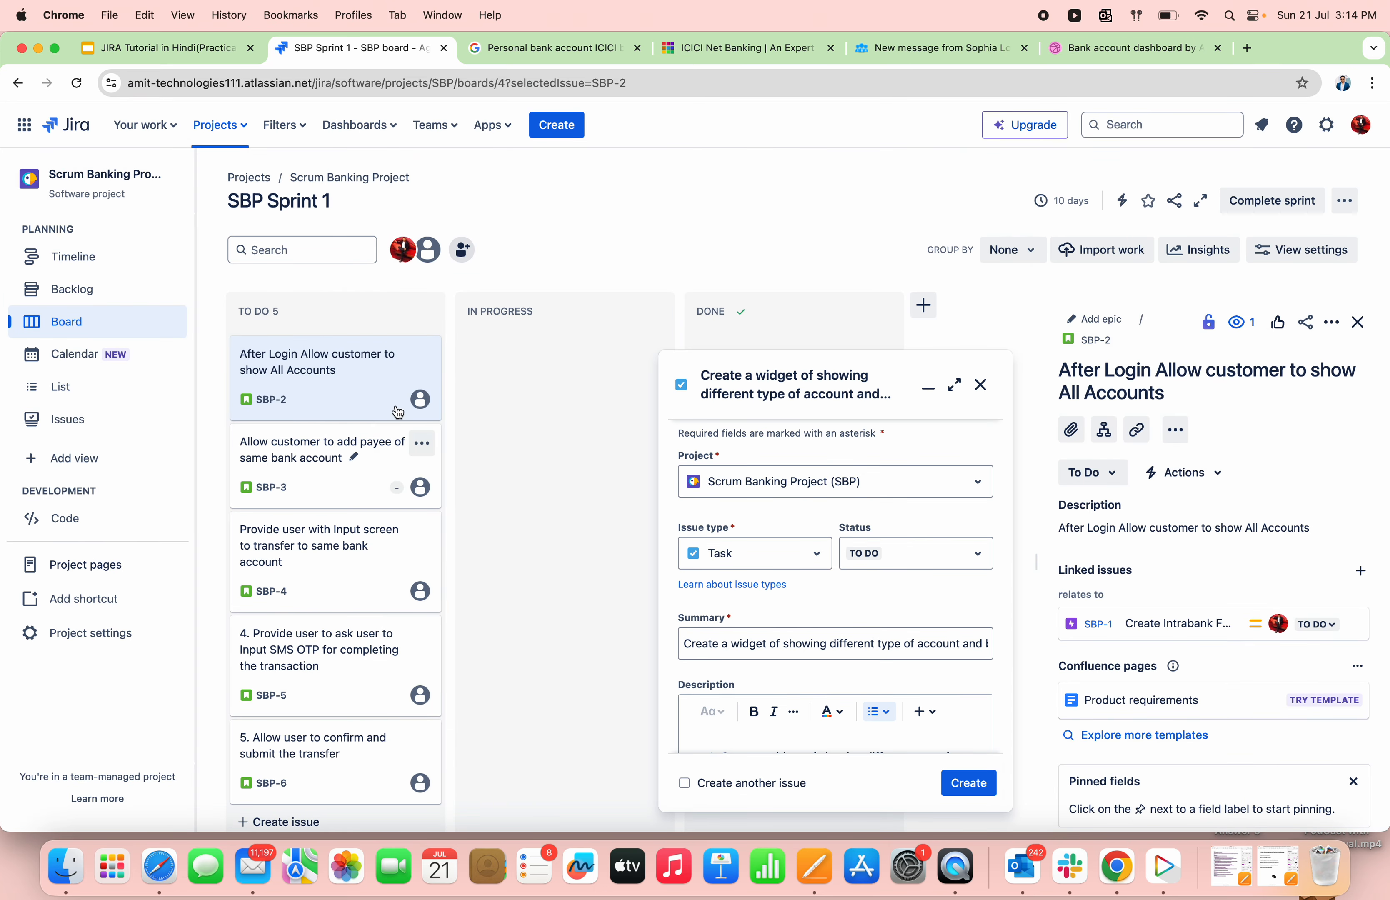
left_click(981, 385)
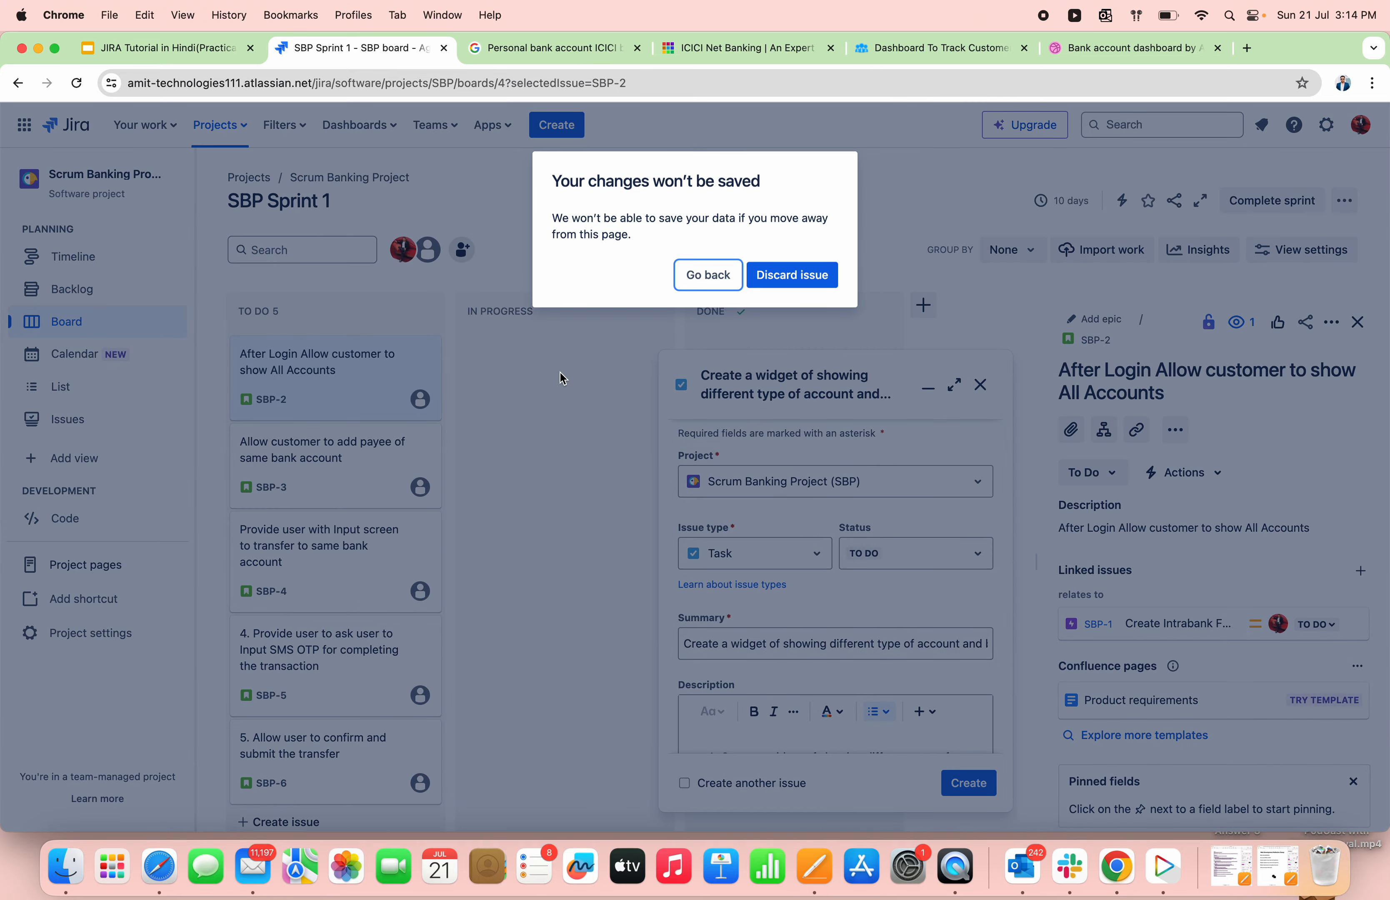
left_click(772, 283)
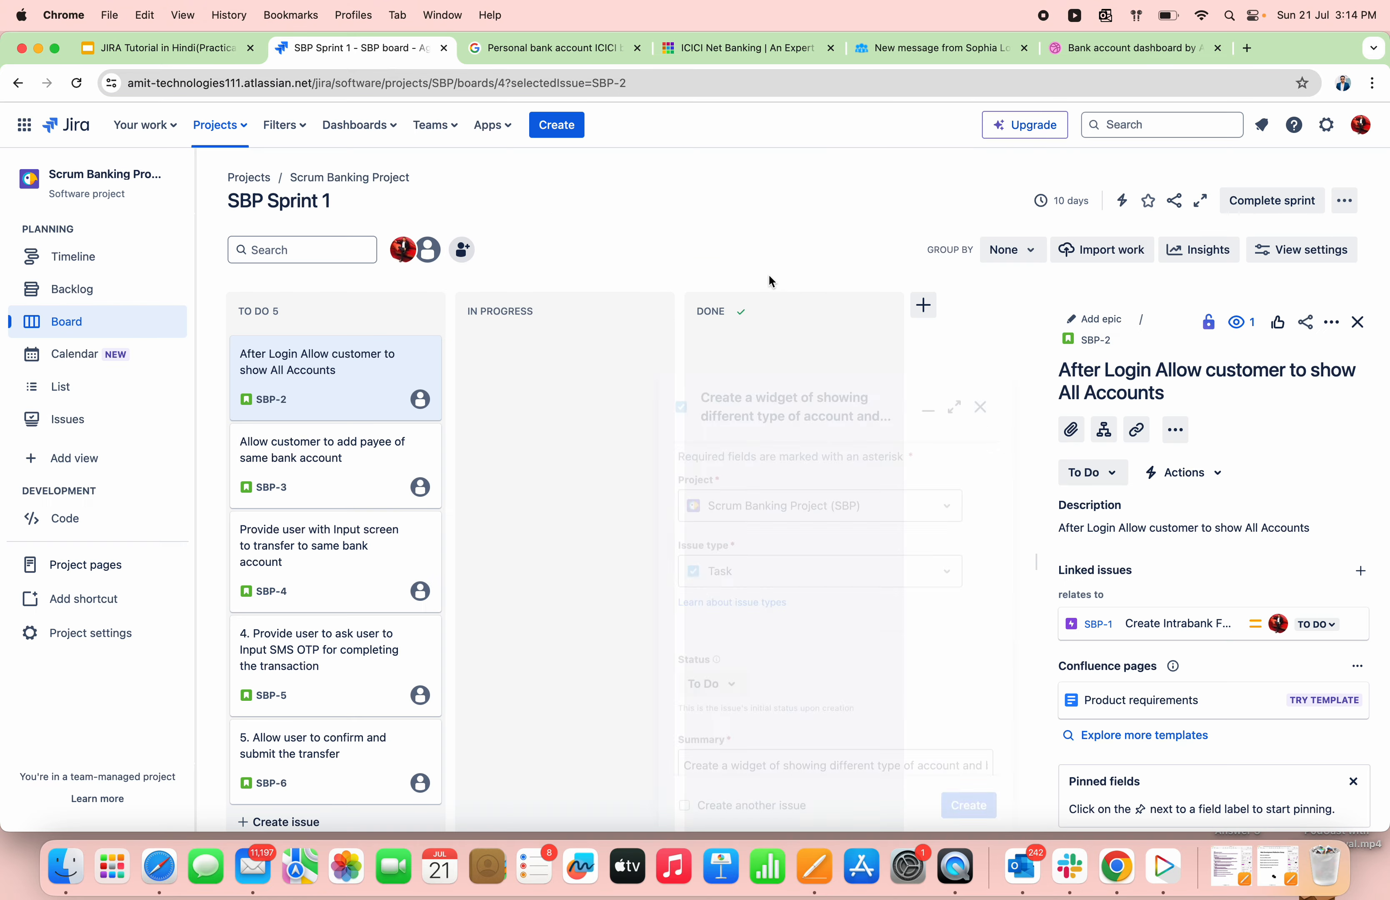
Add a subtask to story SBP-2 with the summary "Create a widget of showing different type of account and balances to user.".
left_click(338, 361)
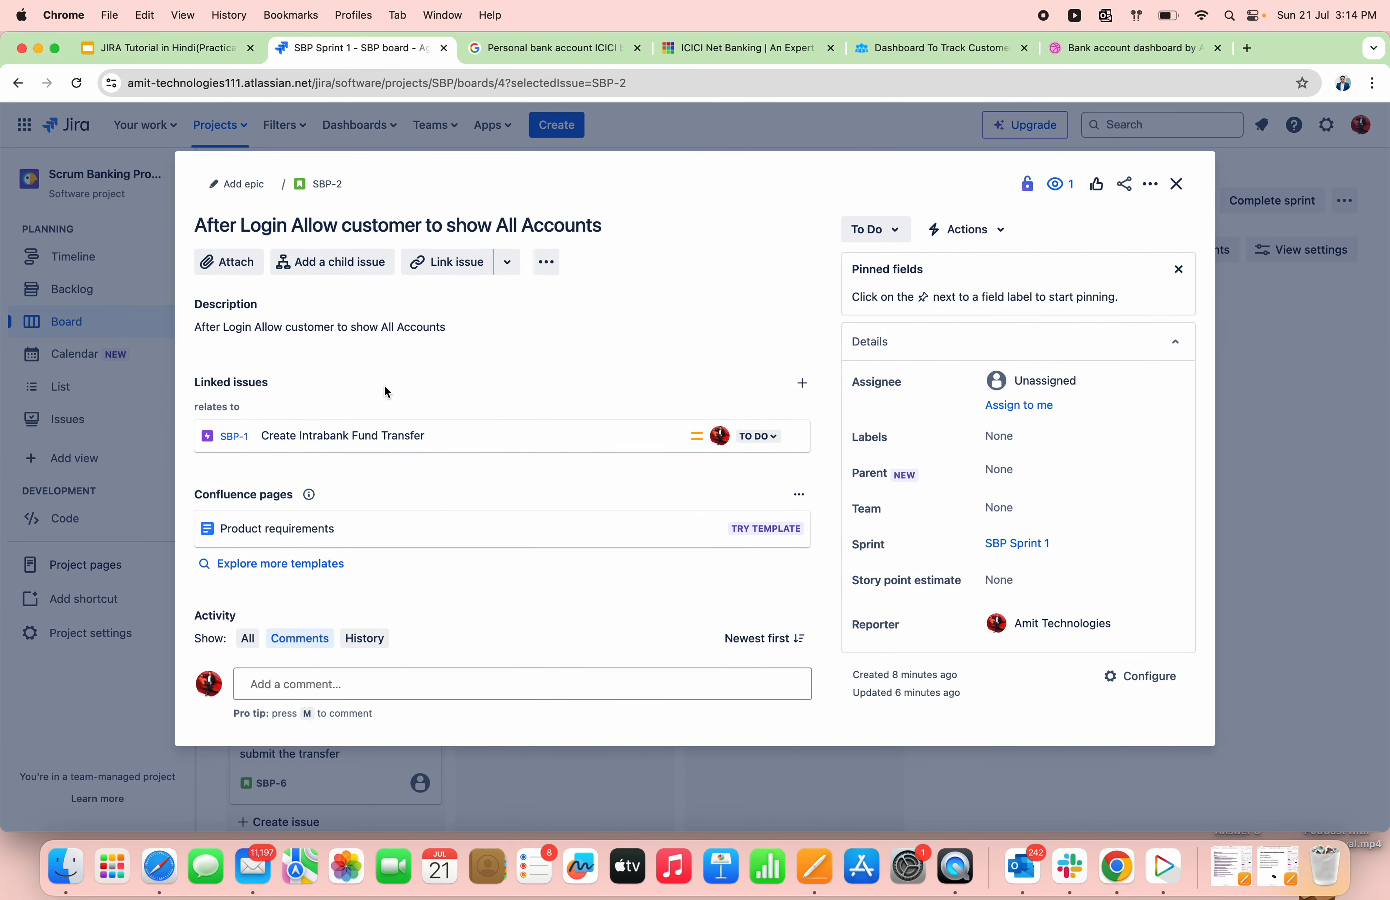
key("Escape")
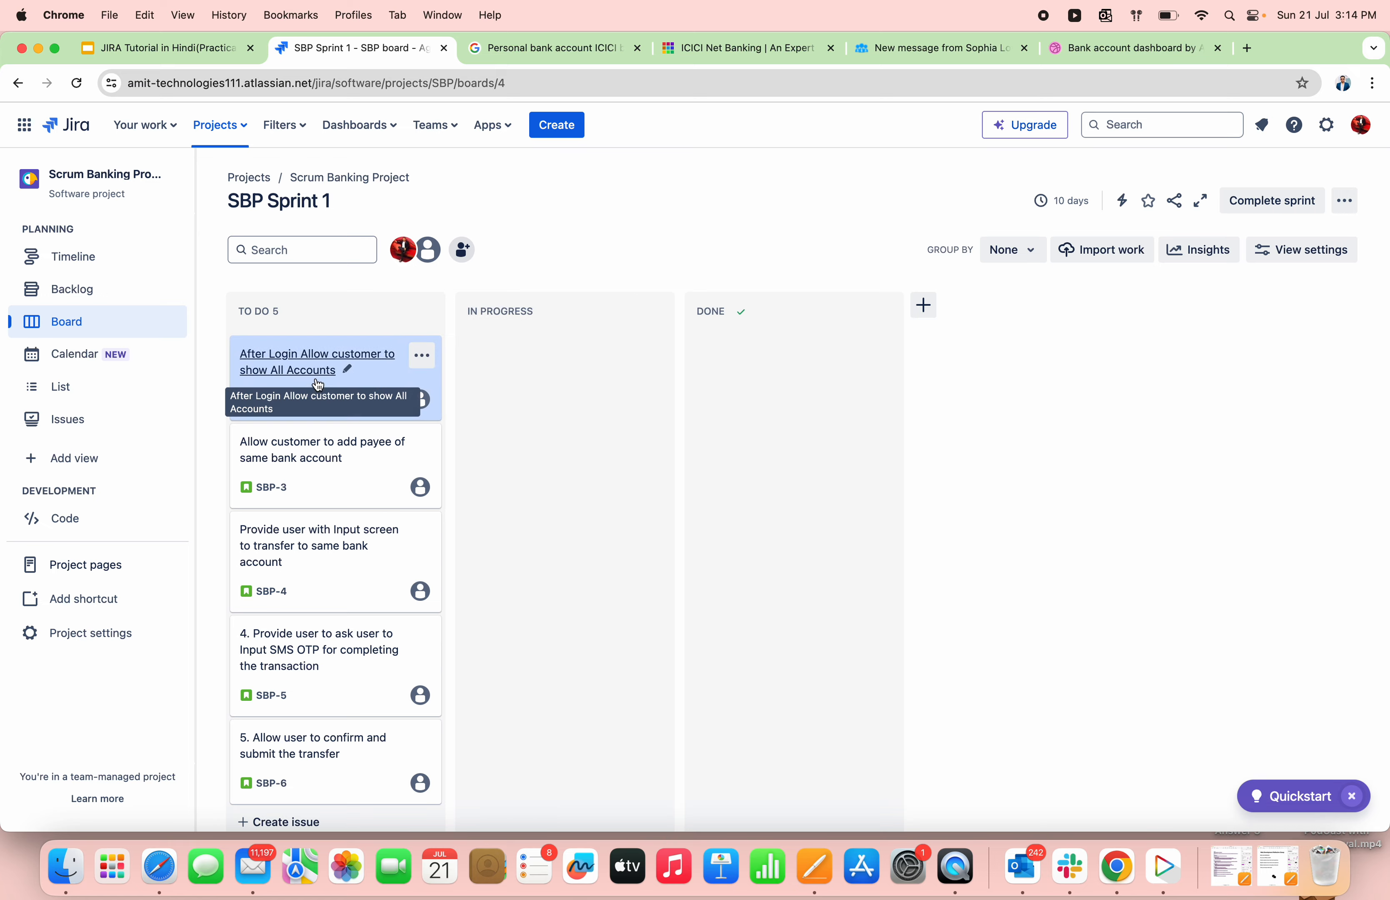
left_click(319, 359)
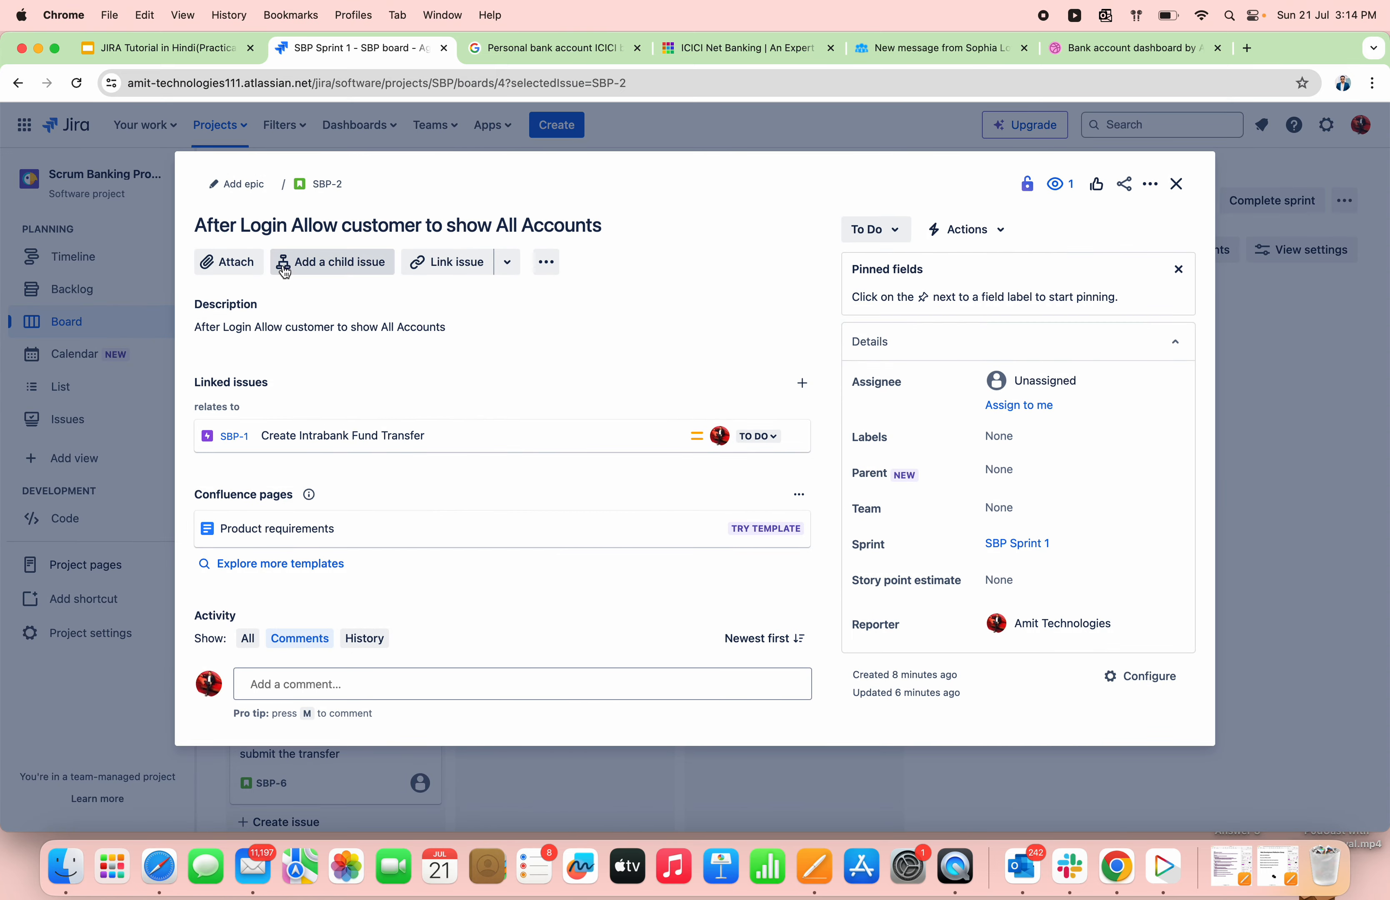
left_click(513, 264)
left_click(548, 321)
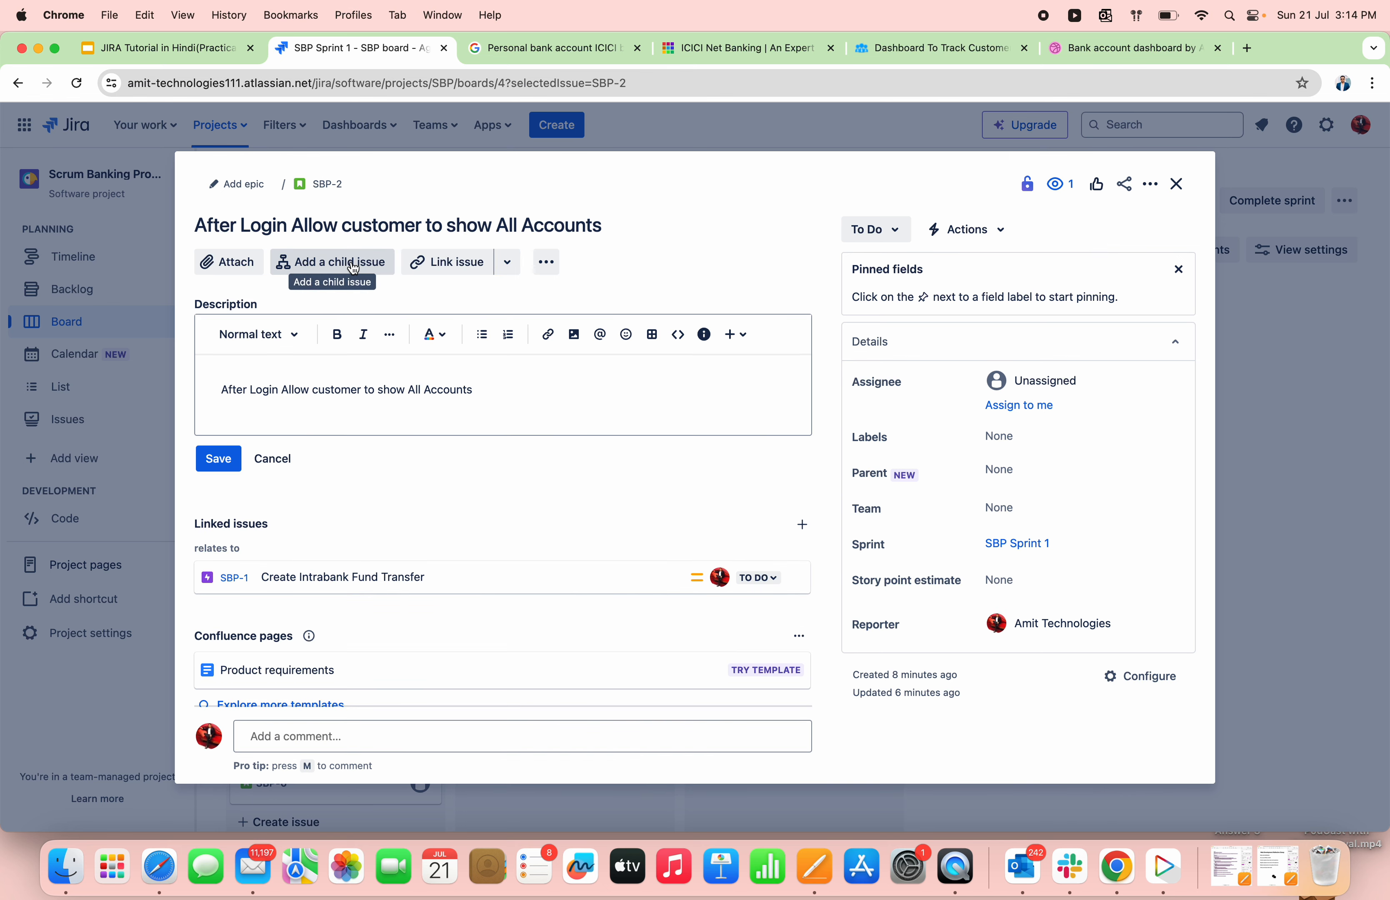
scroll(353, 268, "down", 1)
scroll(353, 267, "up", 1)
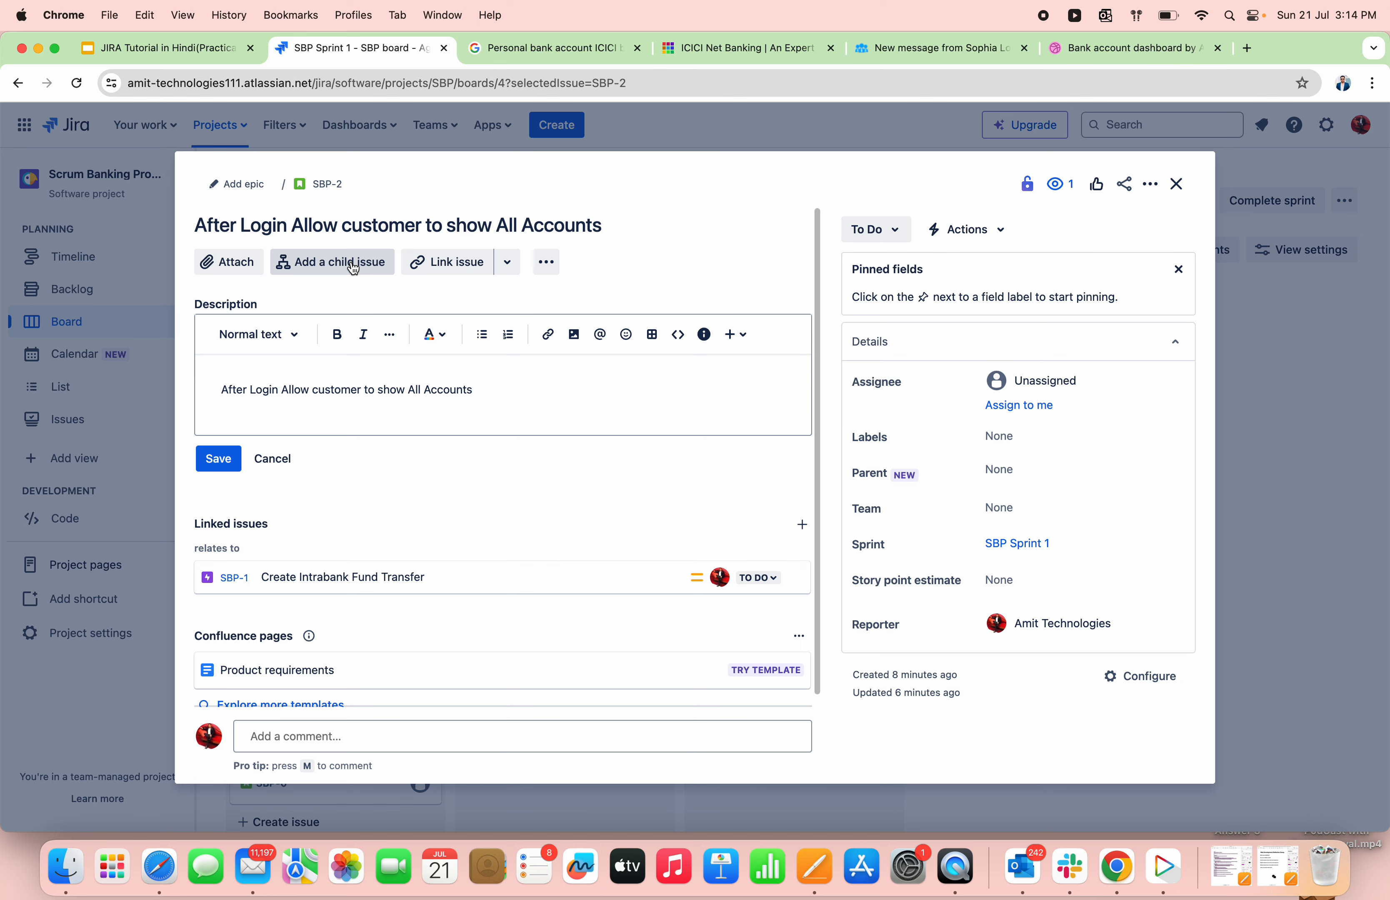
scroll(353, 267, "down", 2)
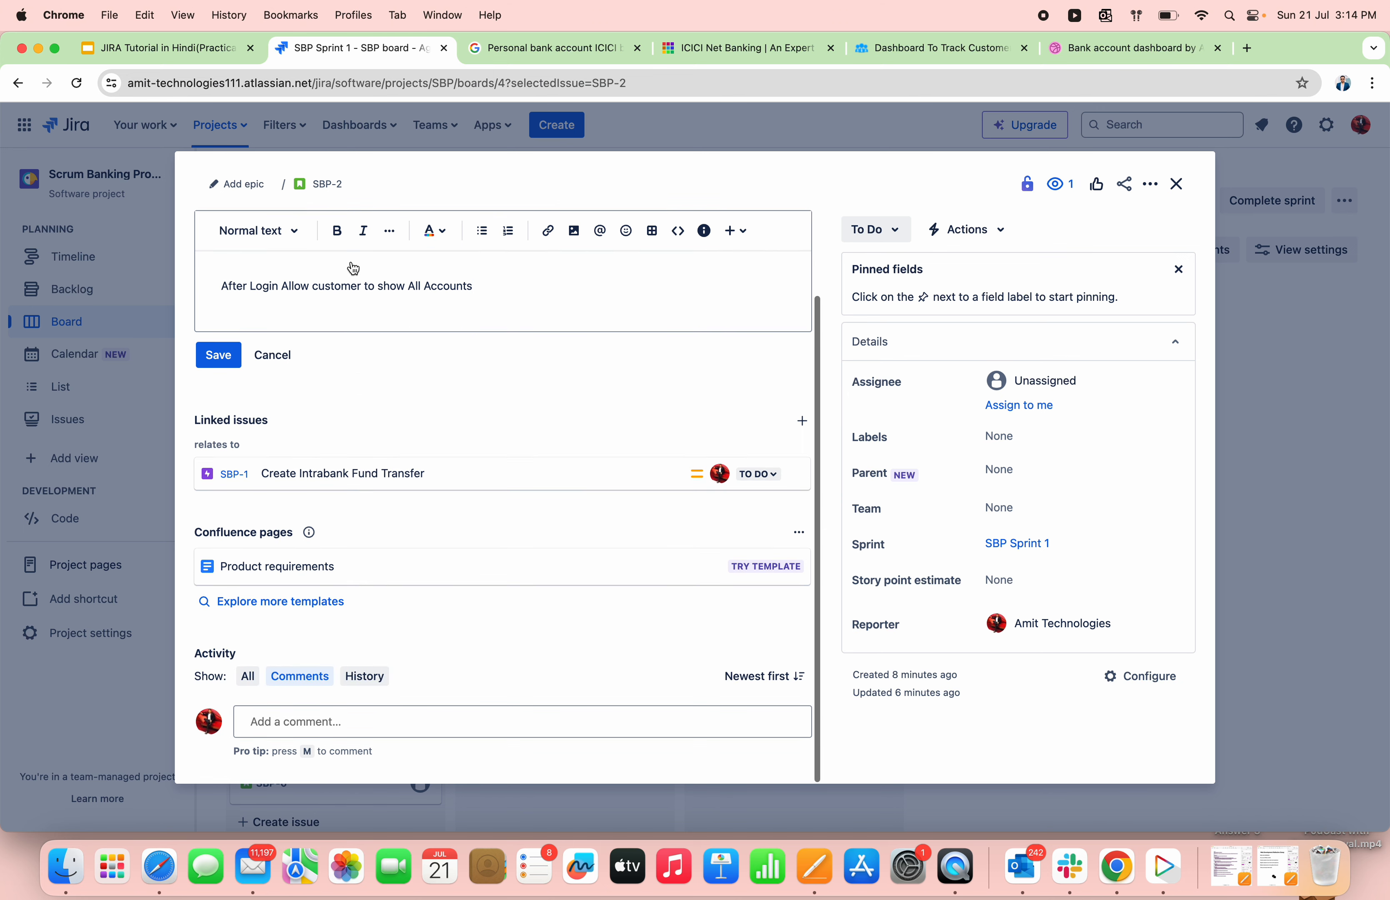
scroll(363, 390, "up", 2)
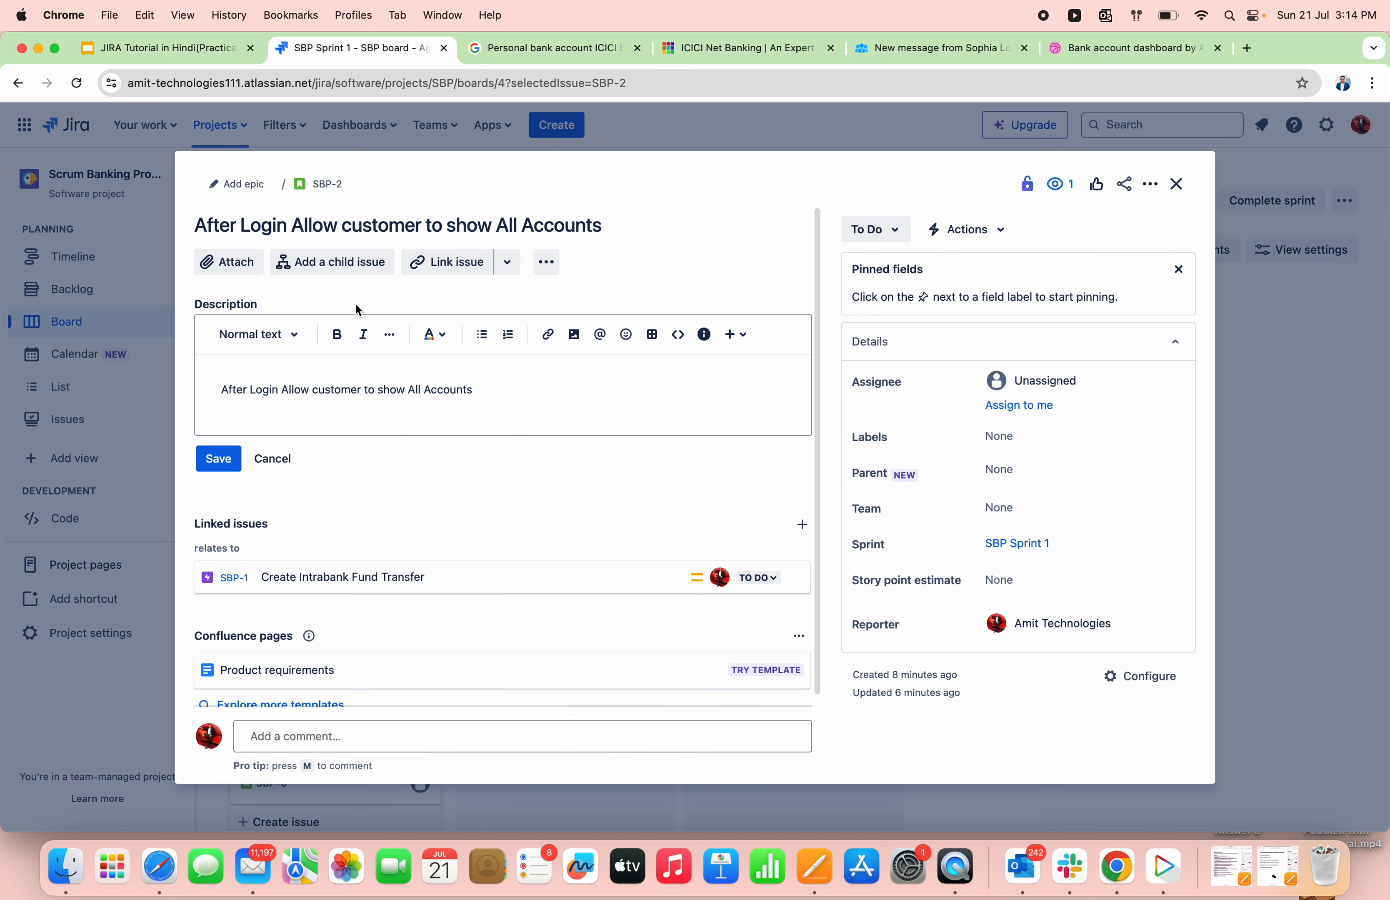
left_click(350, 273)
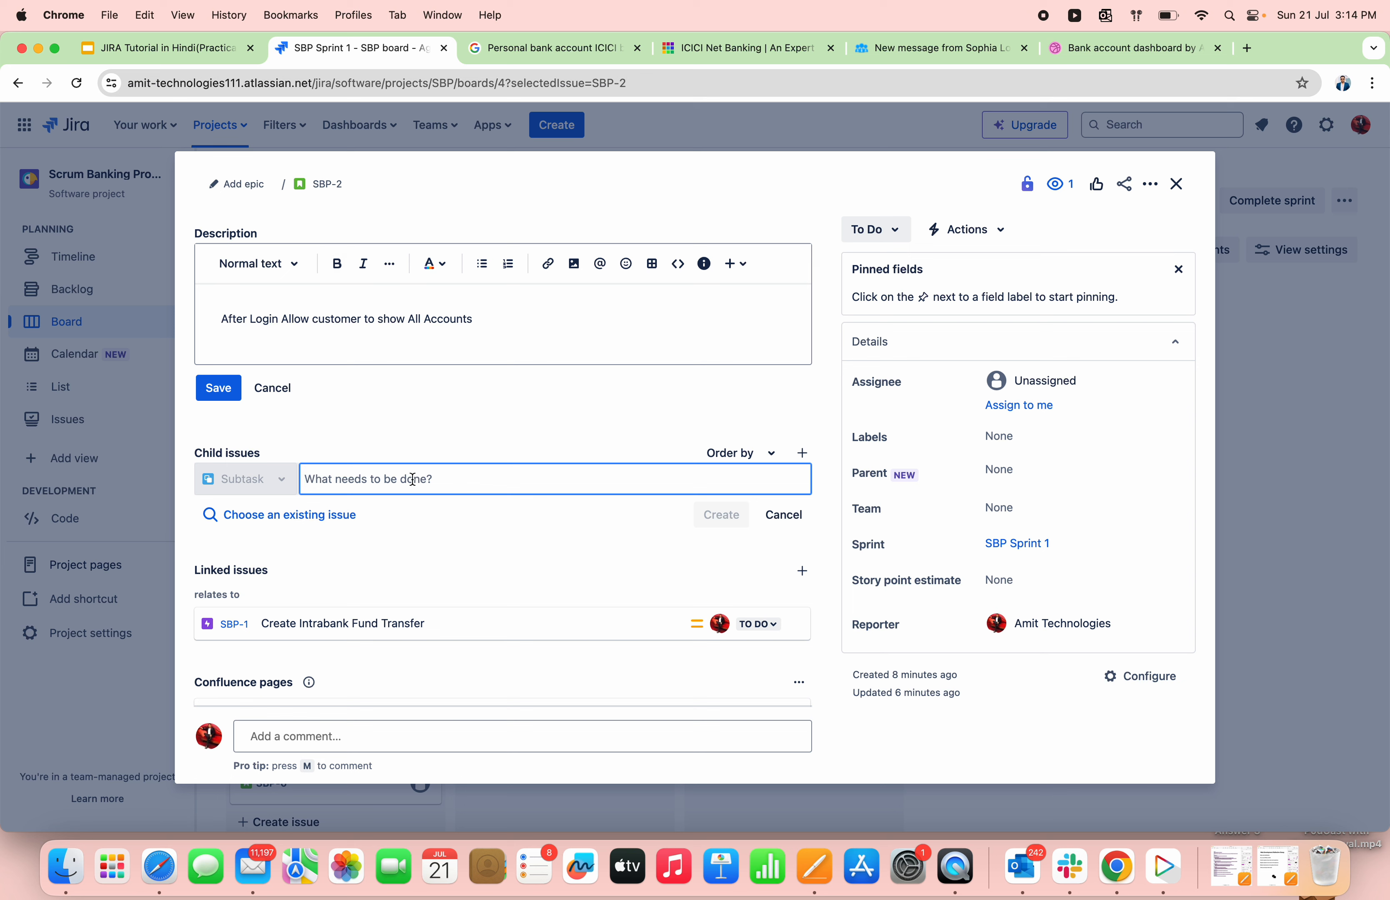
type("Create a widget of showing different type of account and balances to user.")
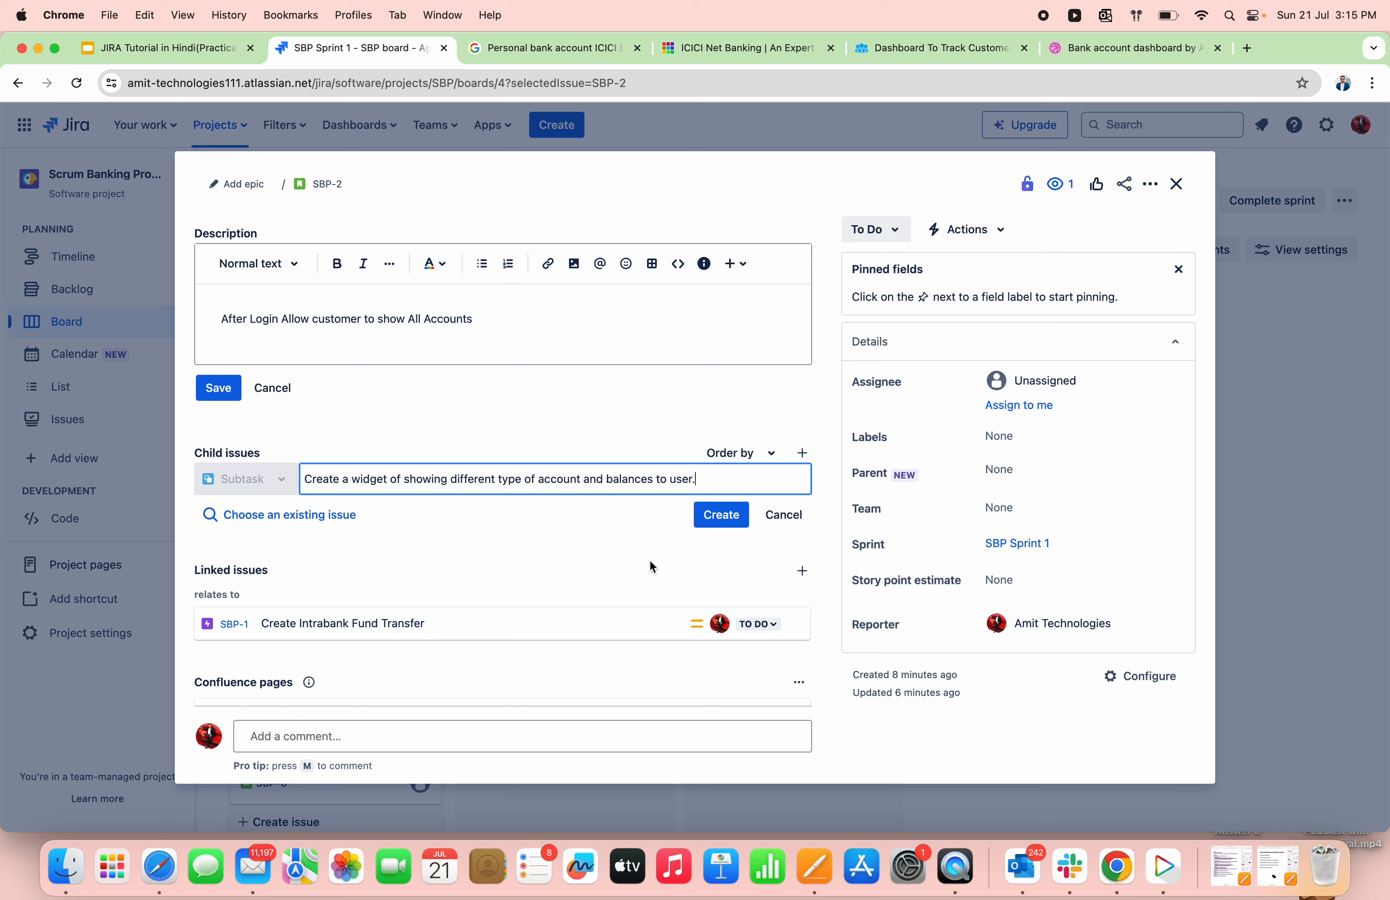
left_click(730, 525)
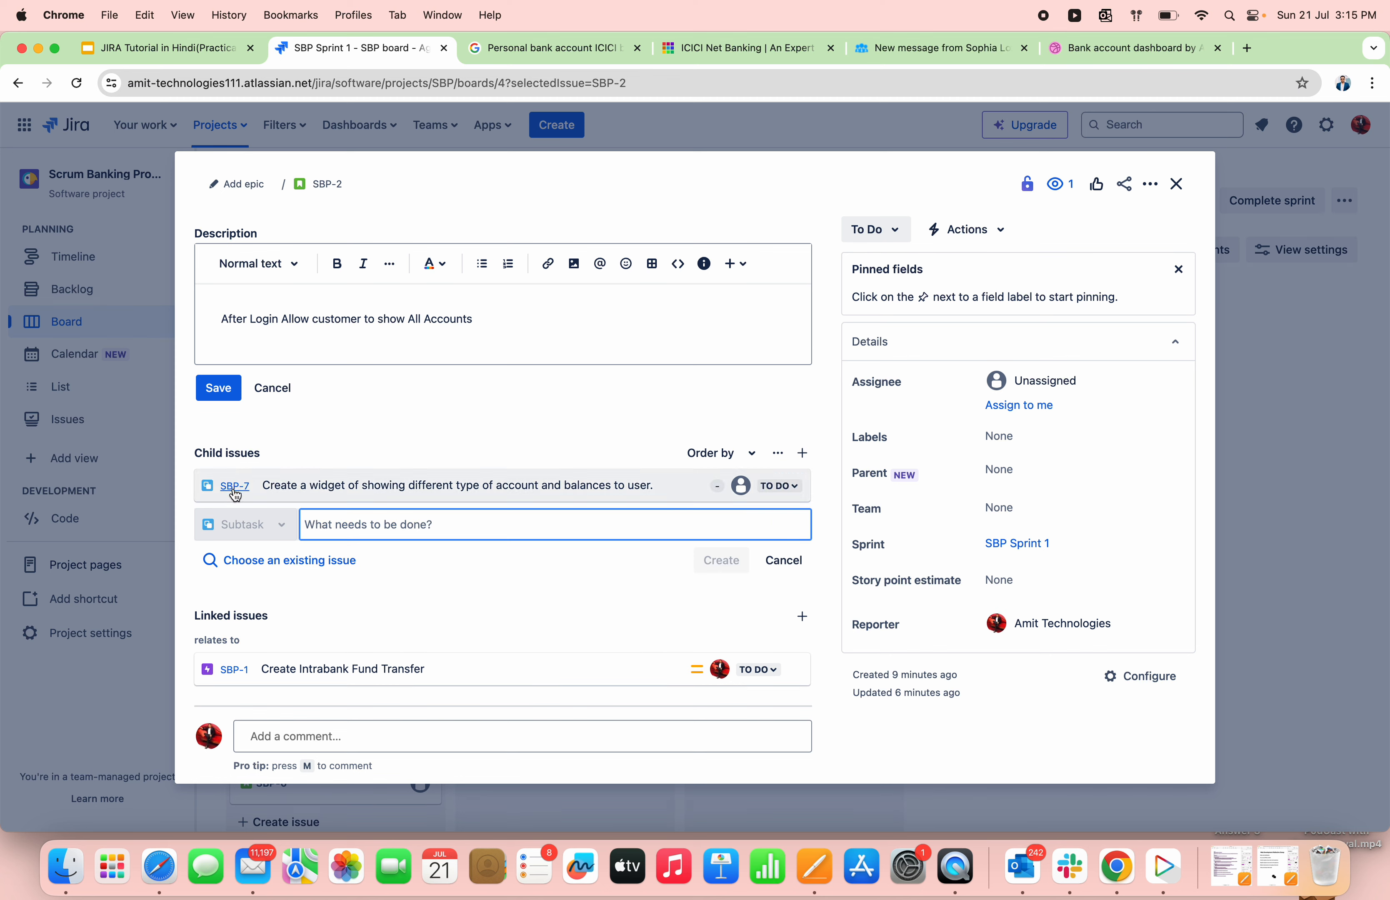
left_click(633, 616)
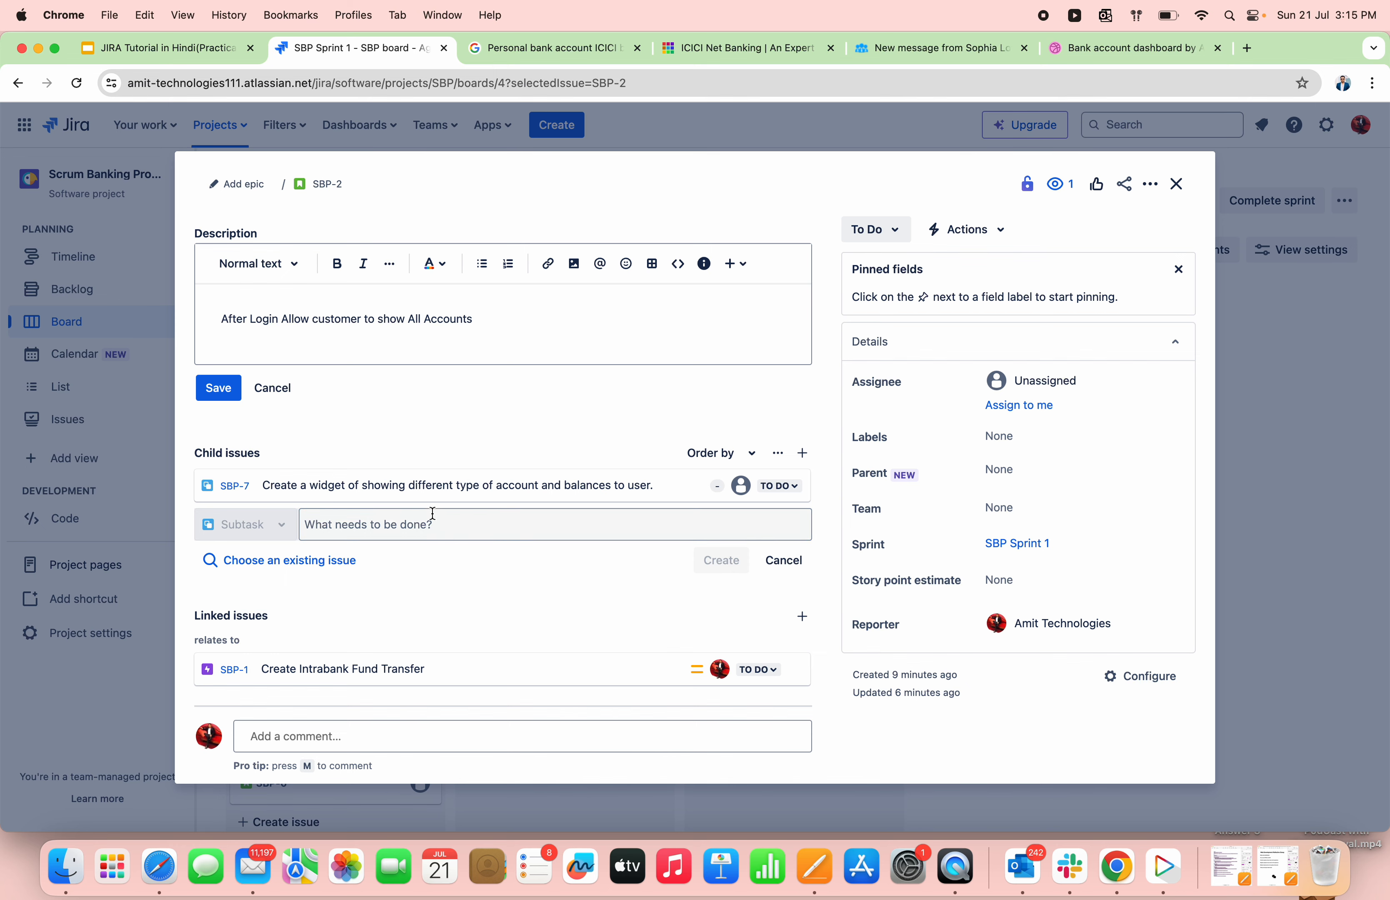
Post "Create a widget of showing different type of account and balances to user." as a numbered-list comment on subtask SBP-7.
left_click(229, 488)
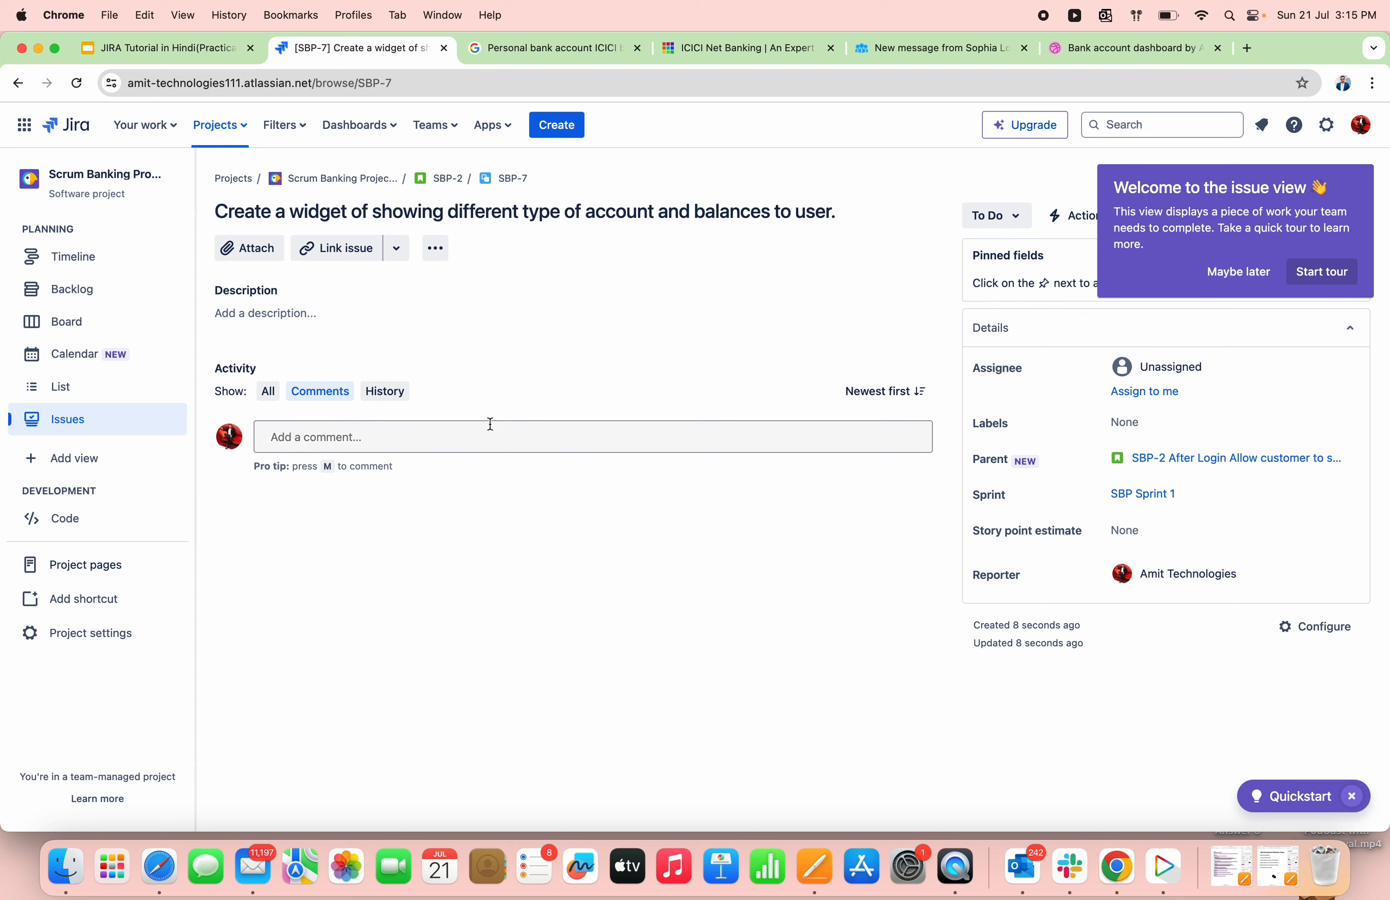
left_click(489, 438)
type("Create a widget of showing different type of account and balances to user.")
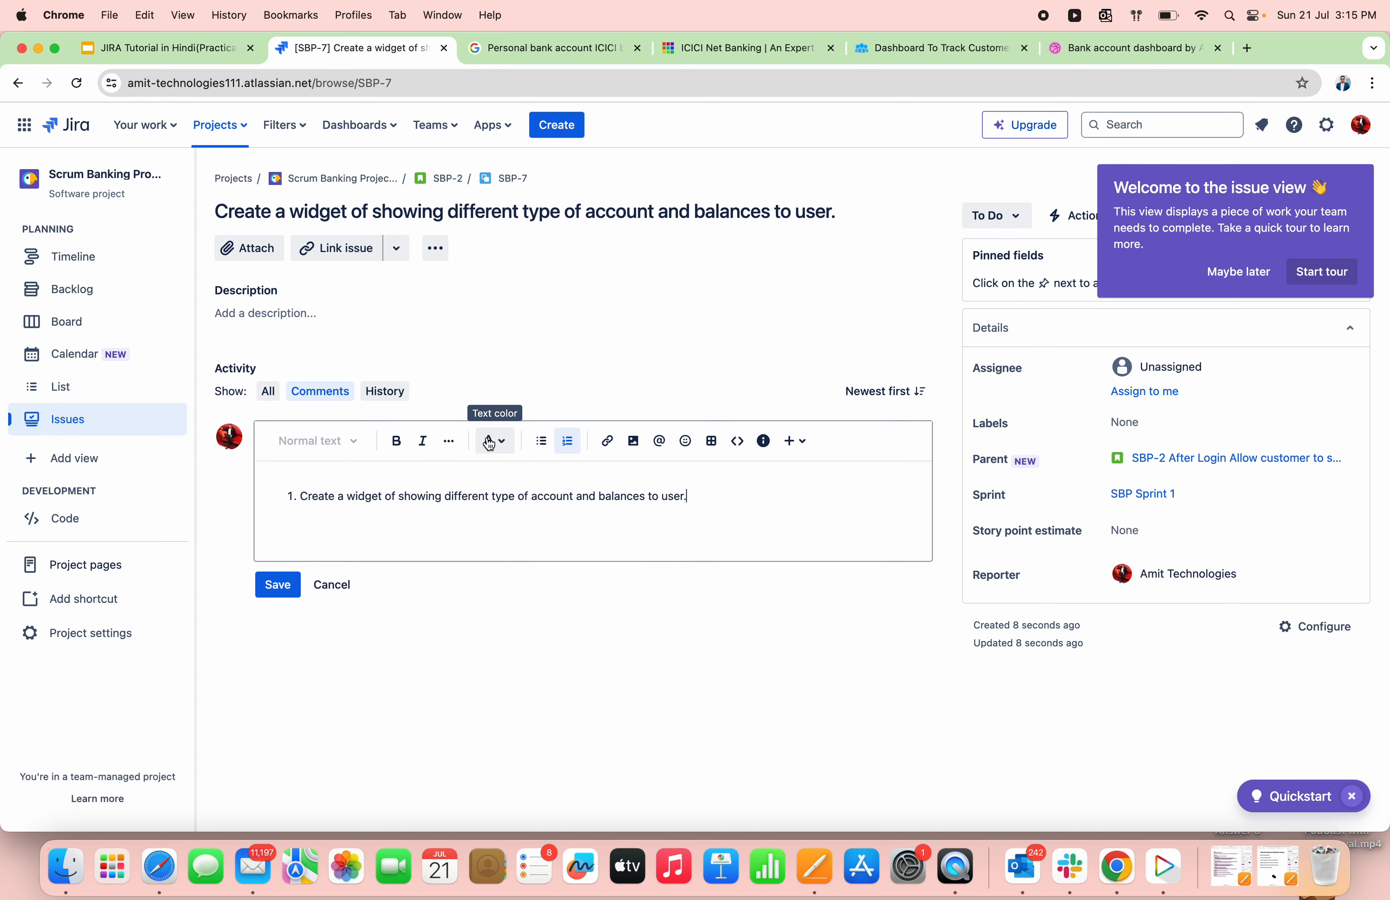
left_click(278, 585)
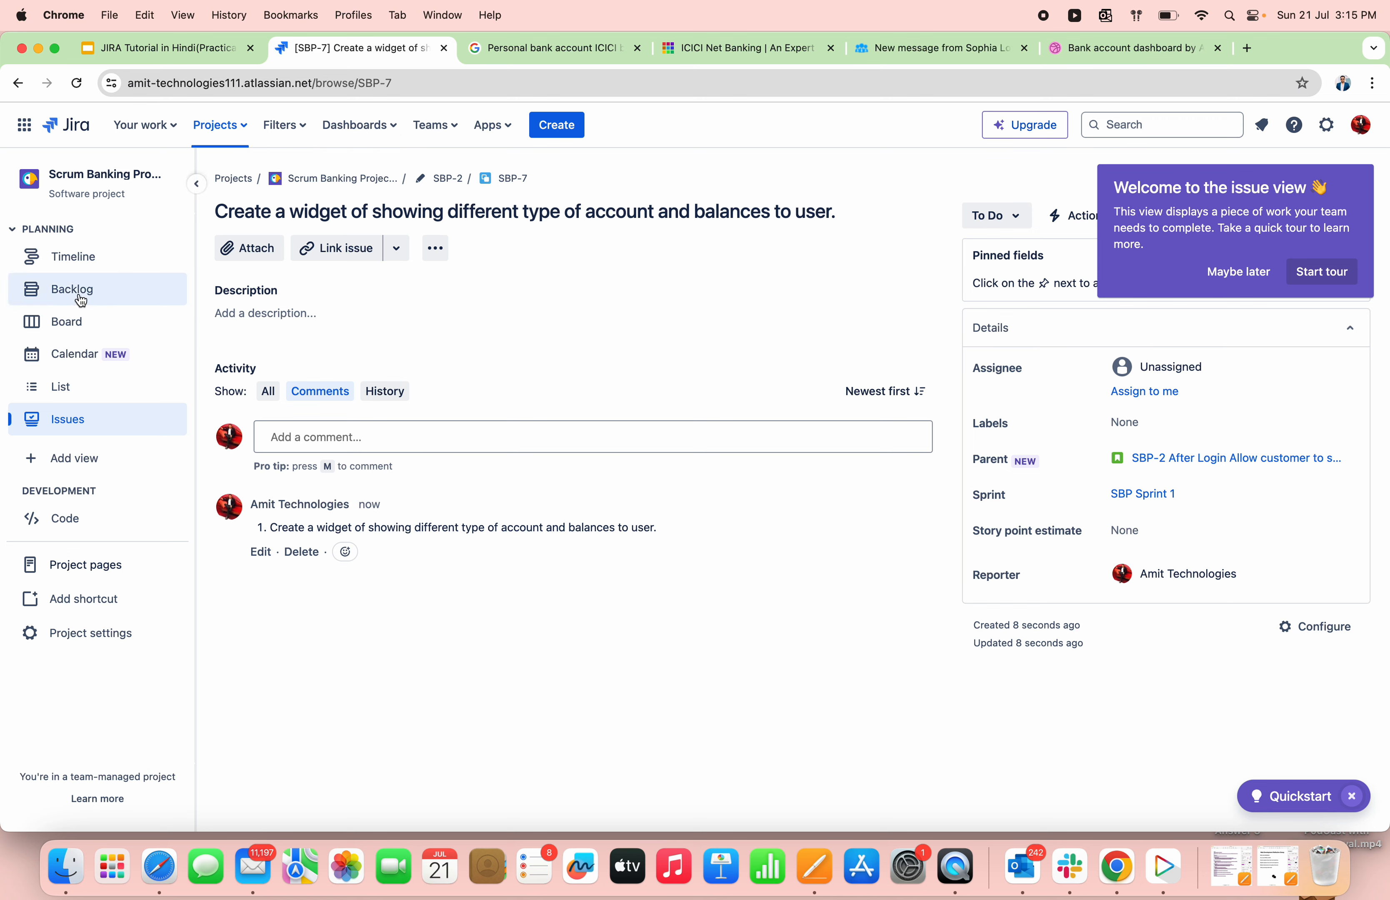
Copy FE developer task 2, "Create a facility of clicking on widgets and show Account details for account selected.", from the slide into a new SBP-2 subtask.
left_click(79, 320)
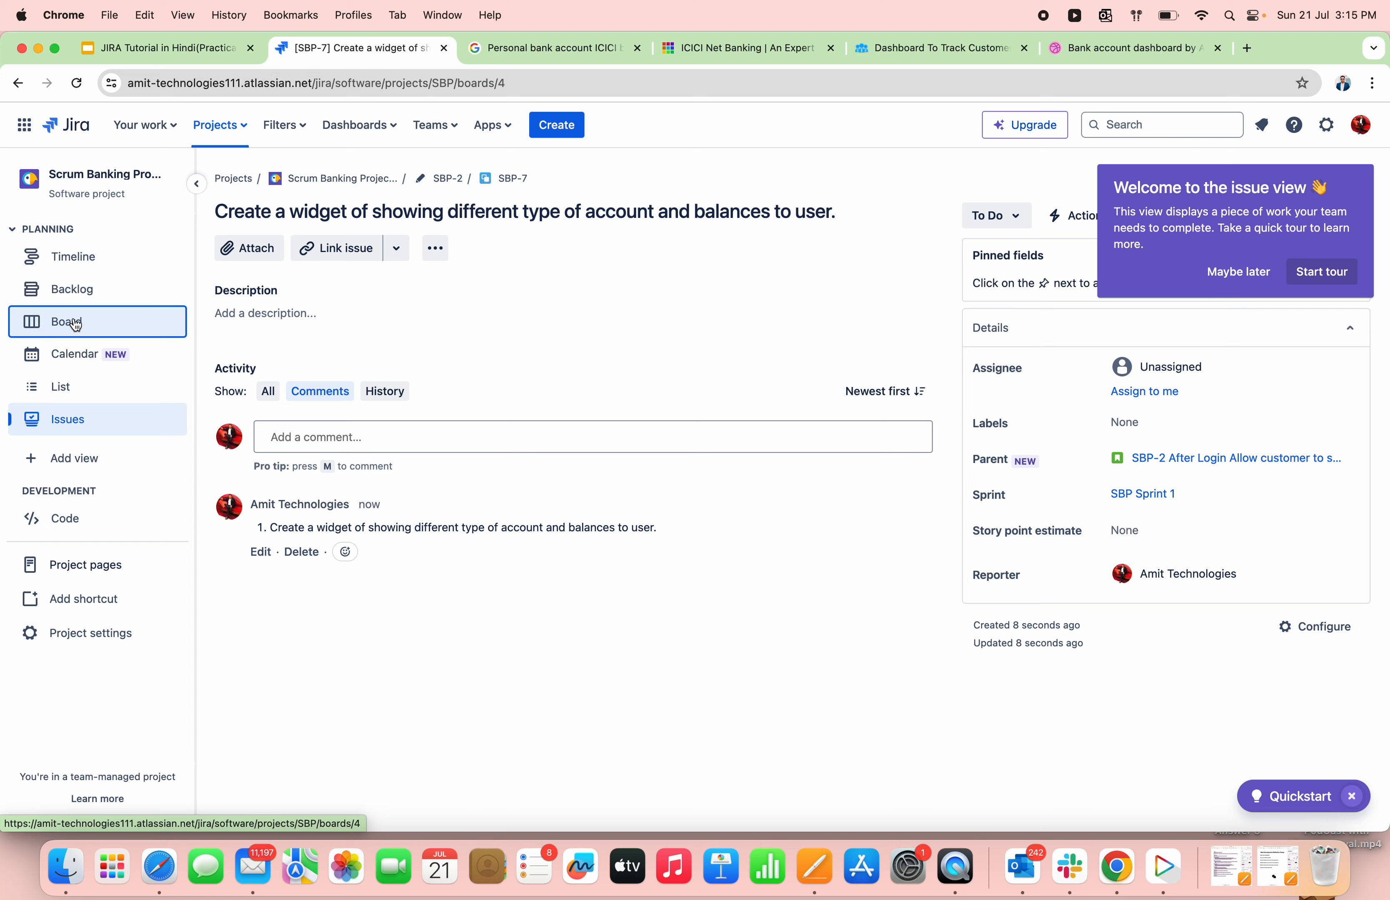
left_click(334, 358)
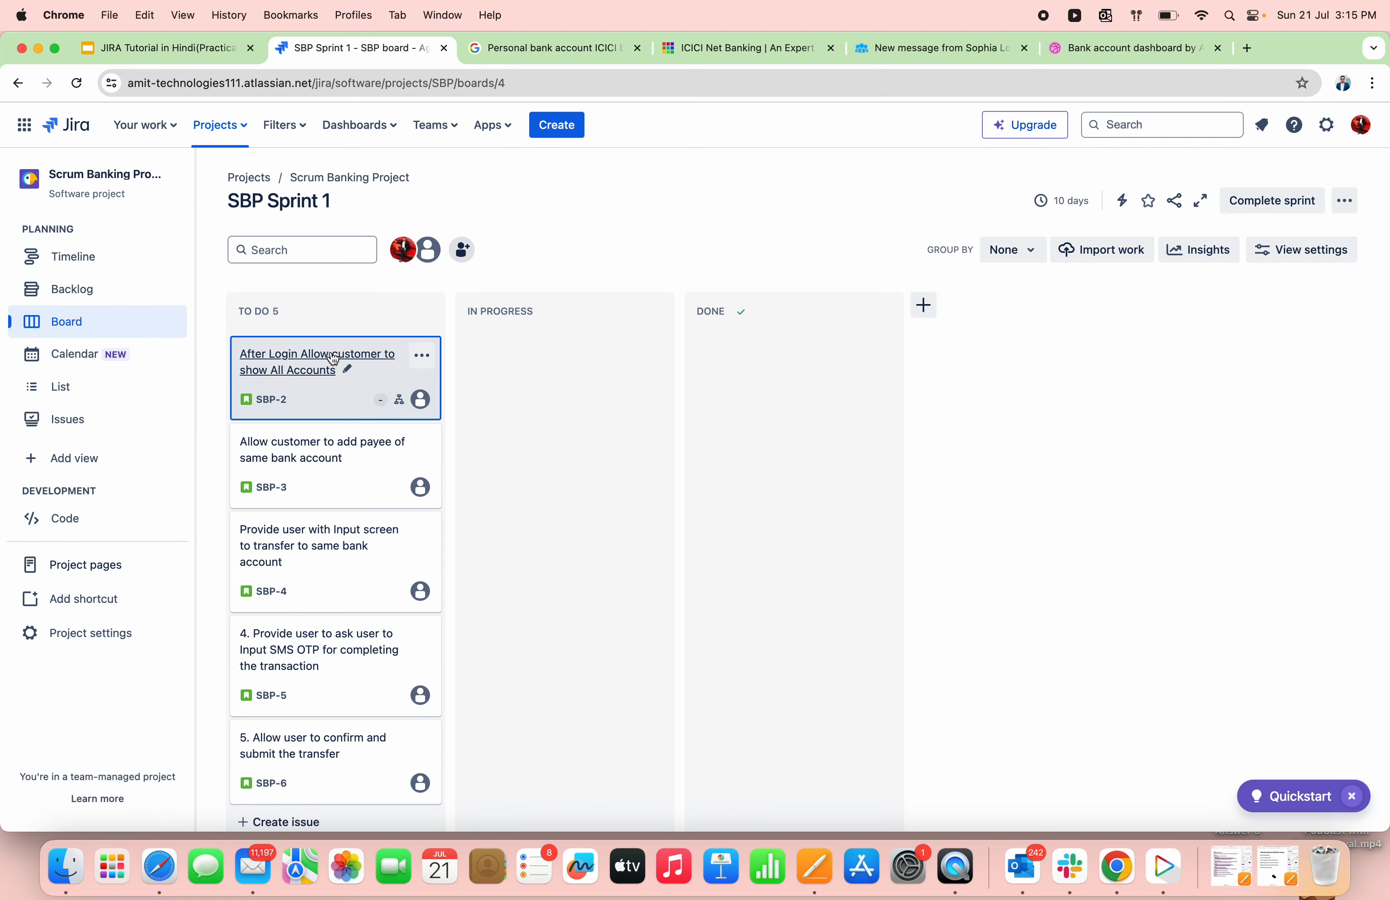
scroll(599, 520, "down", 3)
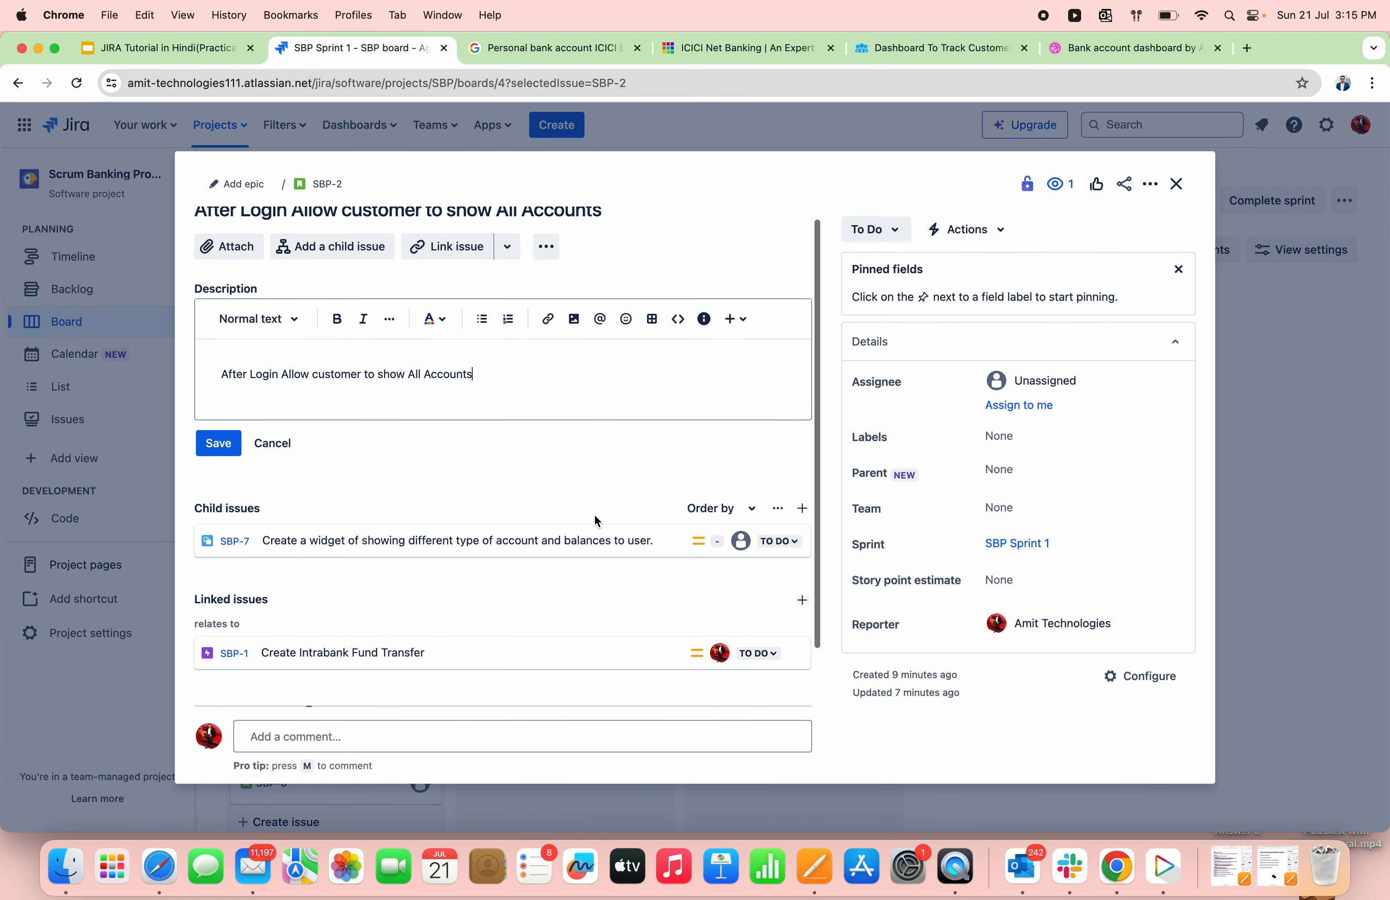
scroll(530, 410, "up", 3)
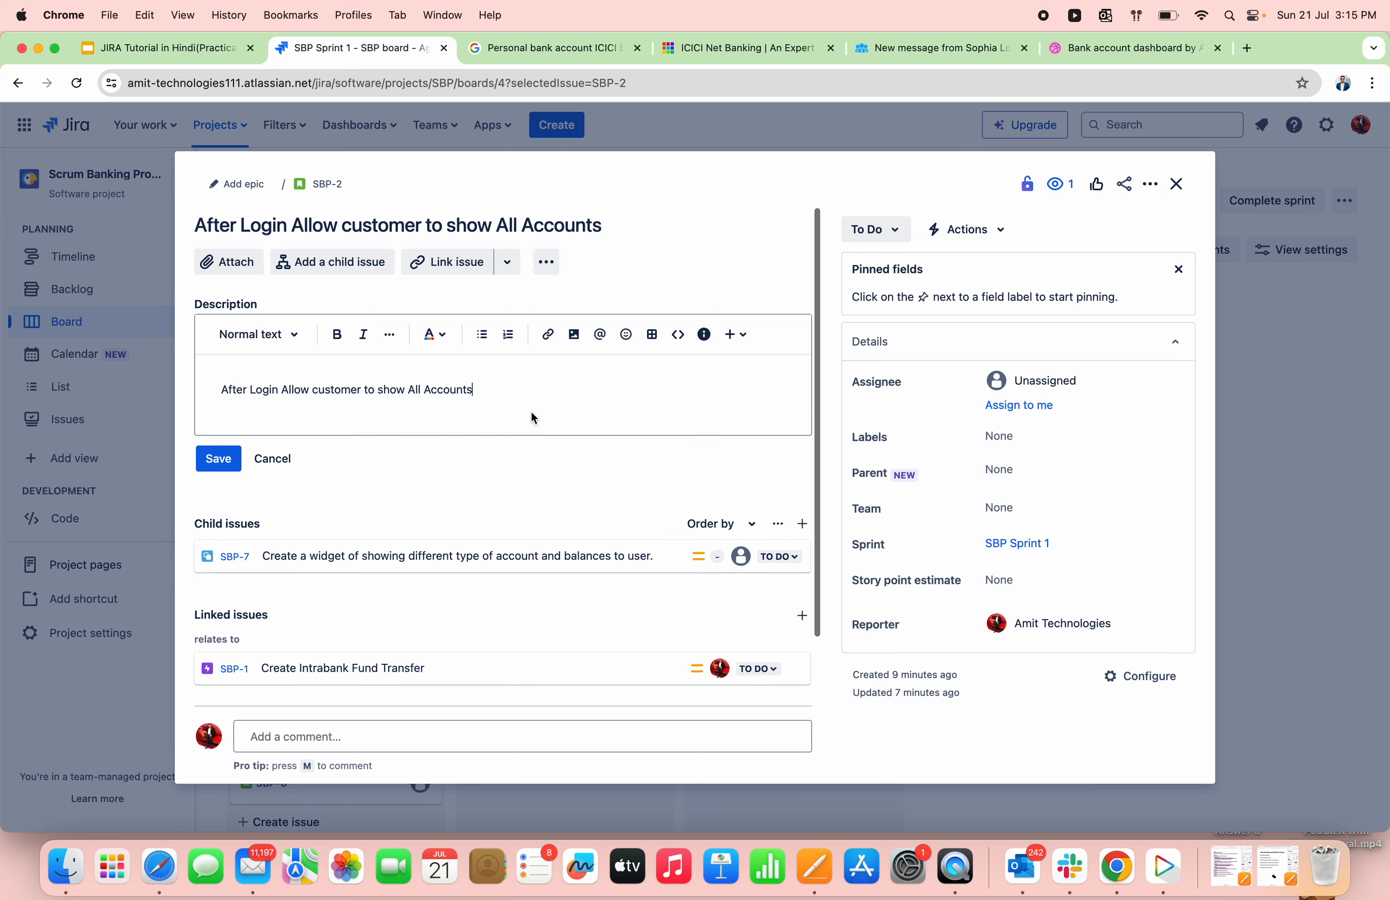
left_click(346, 264)
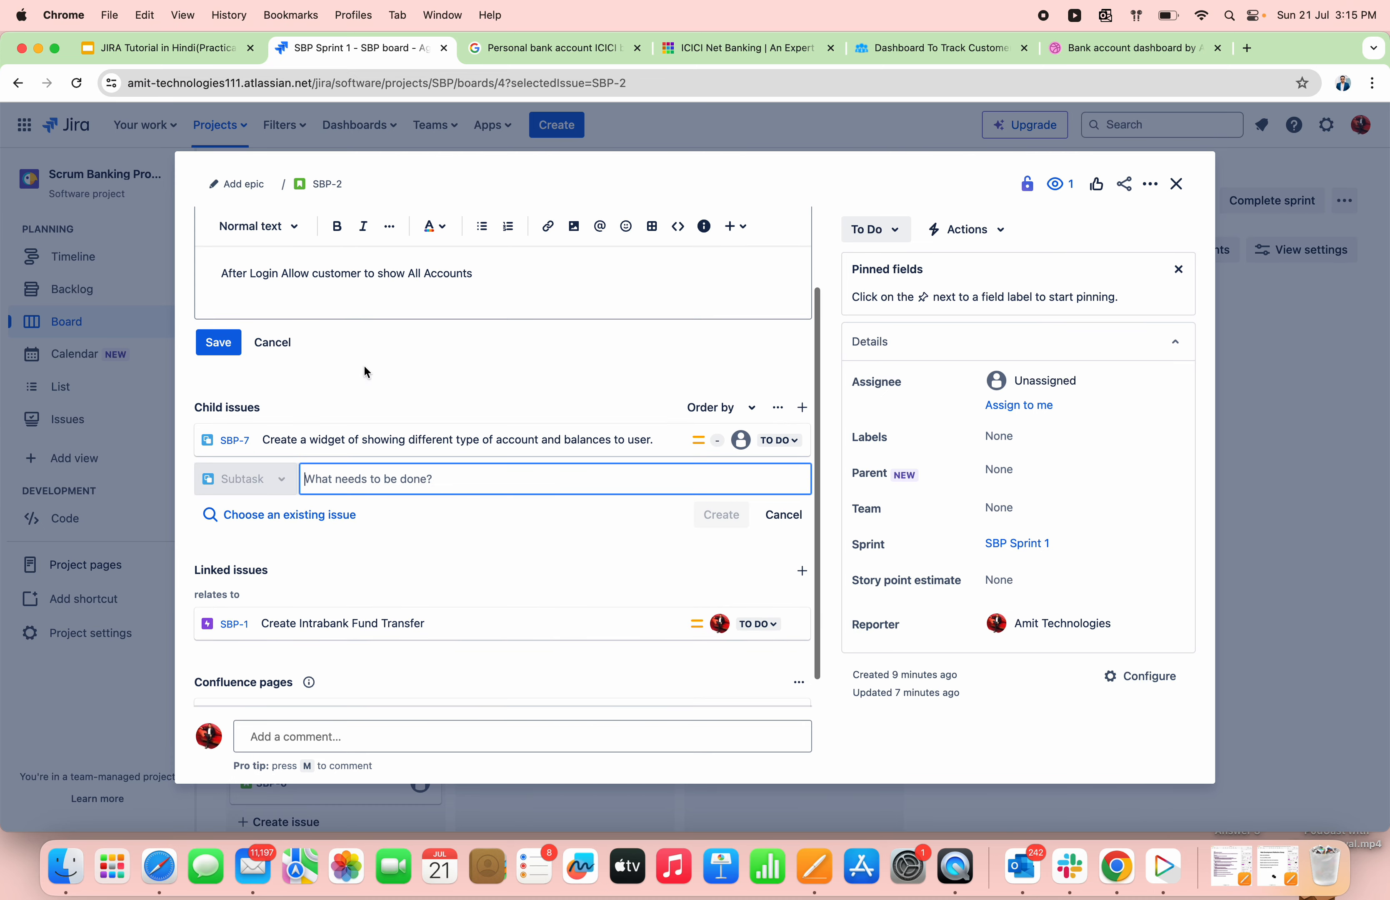
left_click(189, 47)
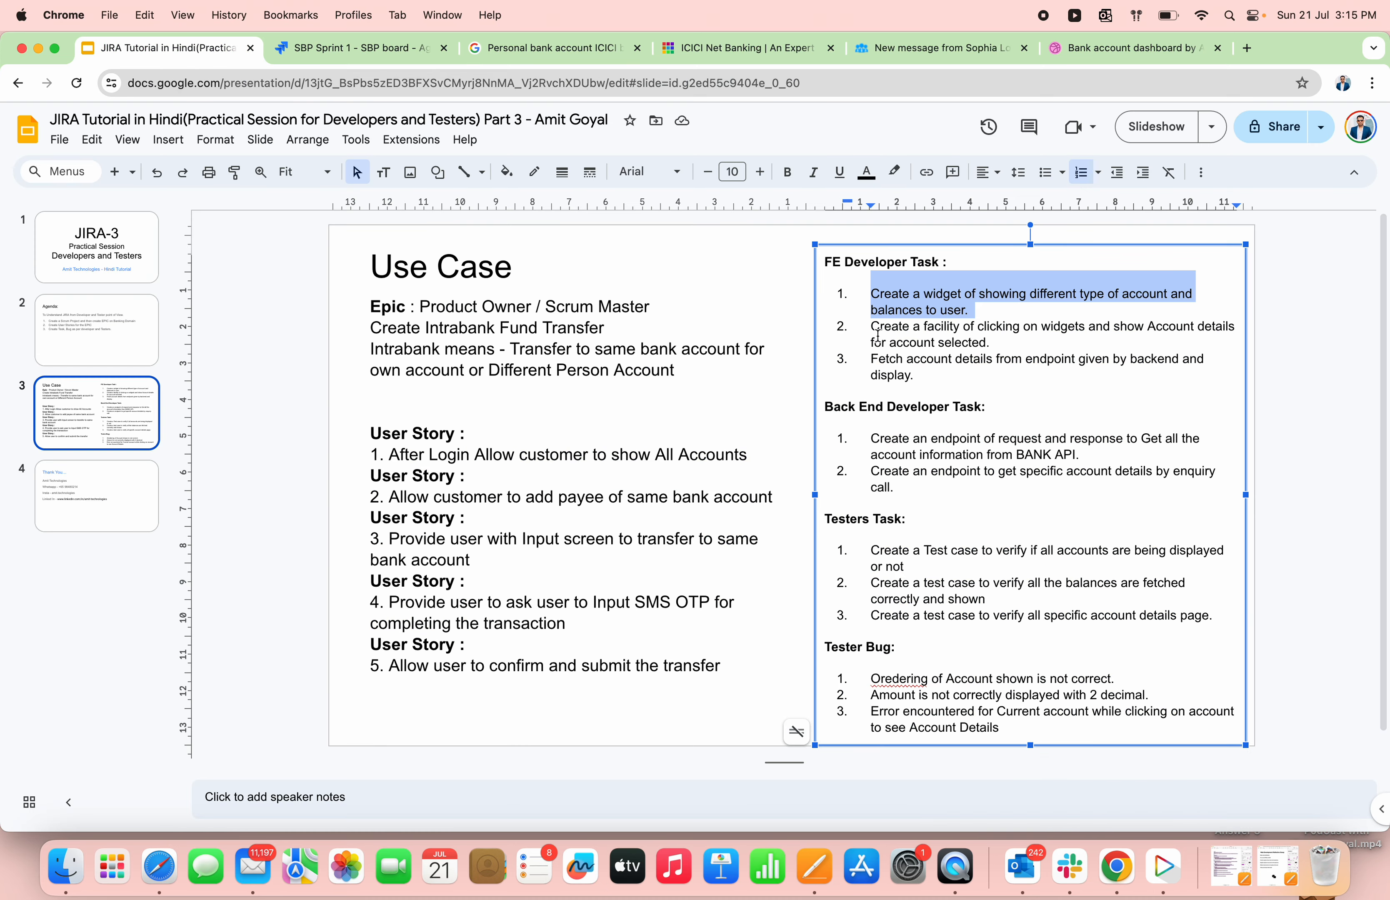
triple_click(891, 331)
key("super+c")
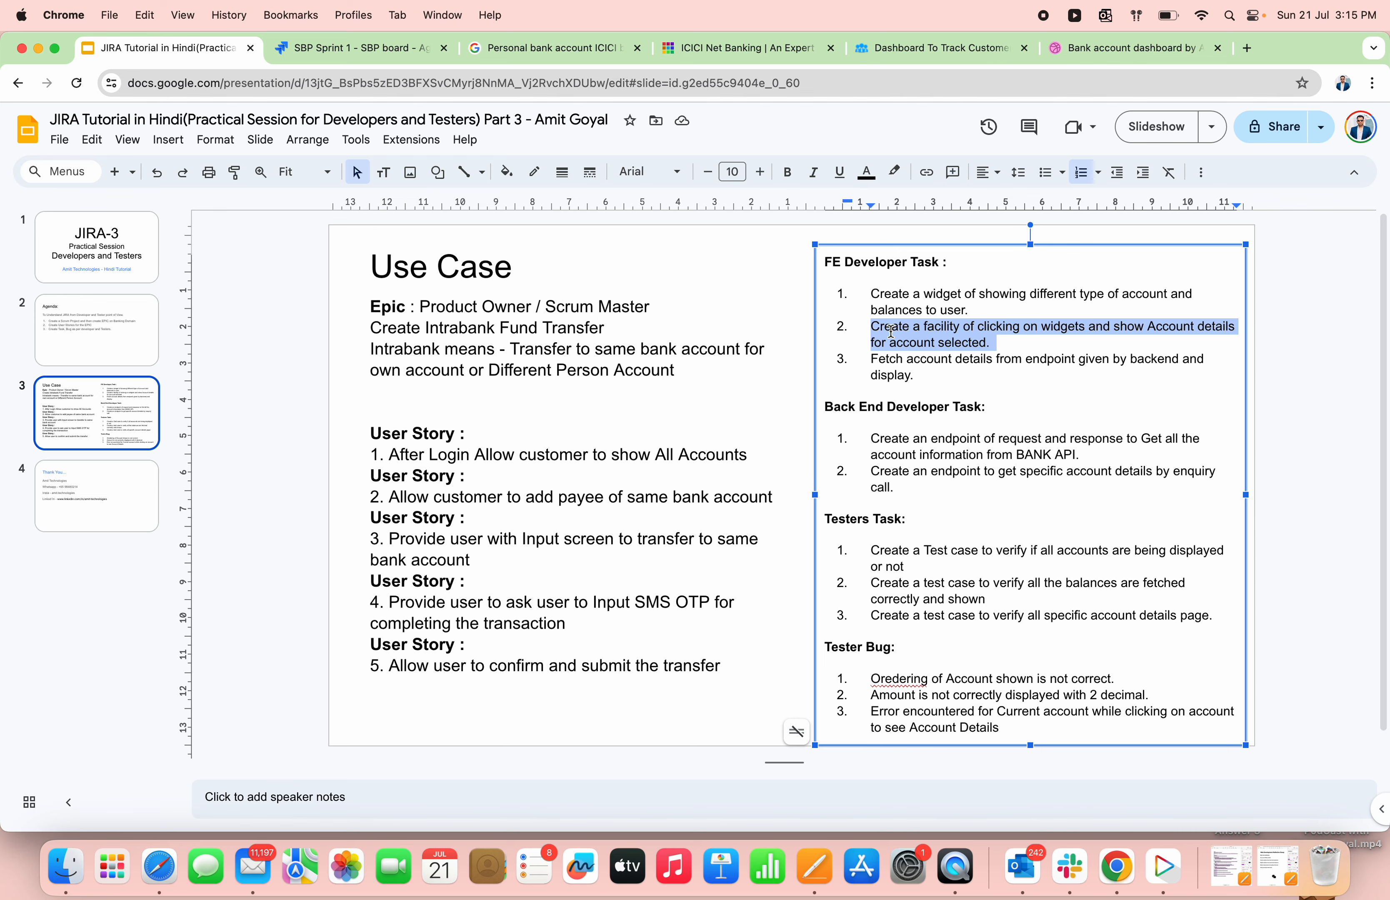
left_click(389, 54)
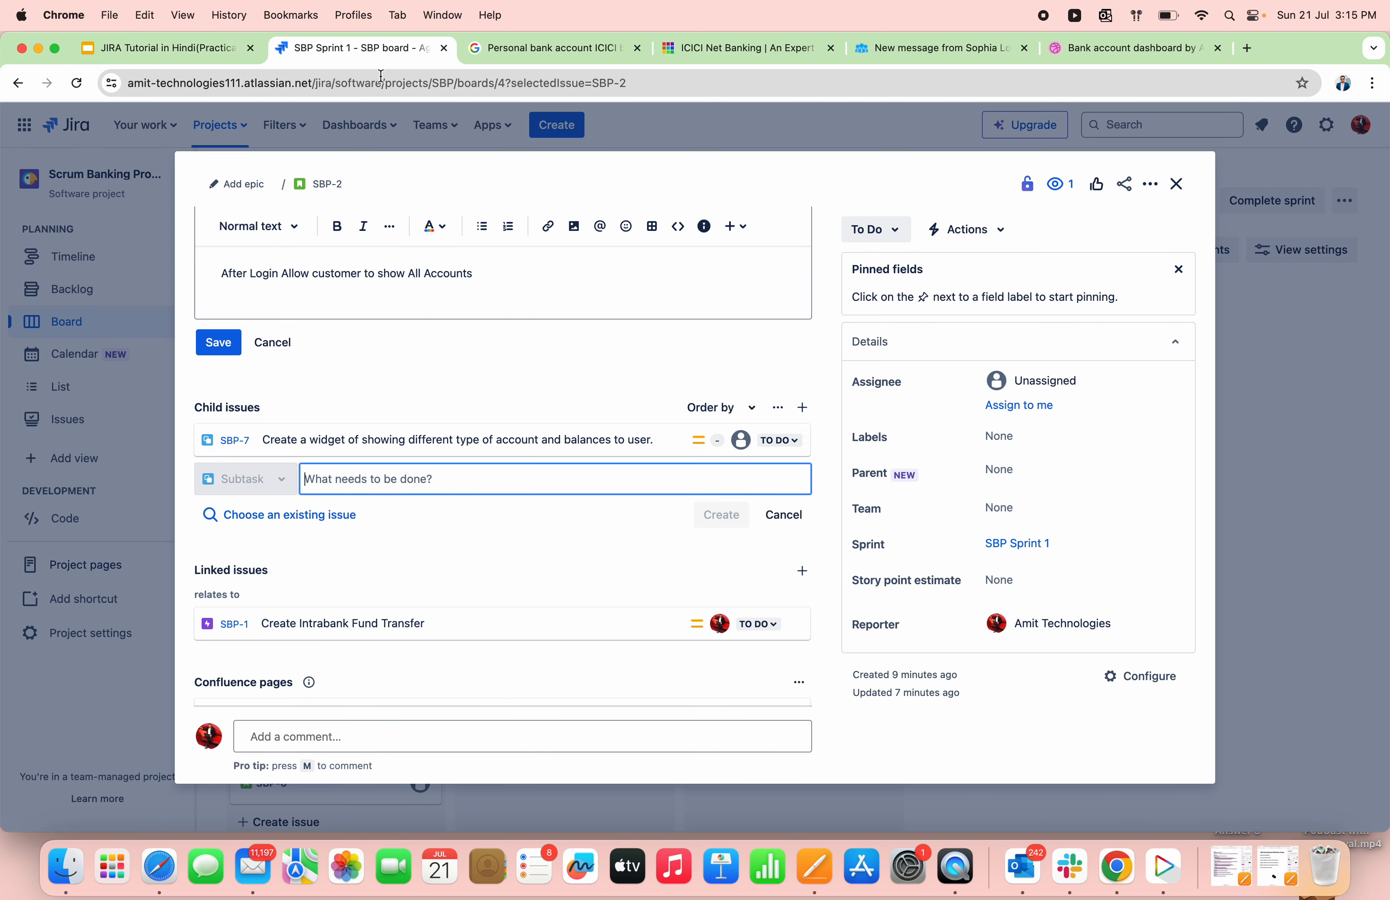
key("super+v")
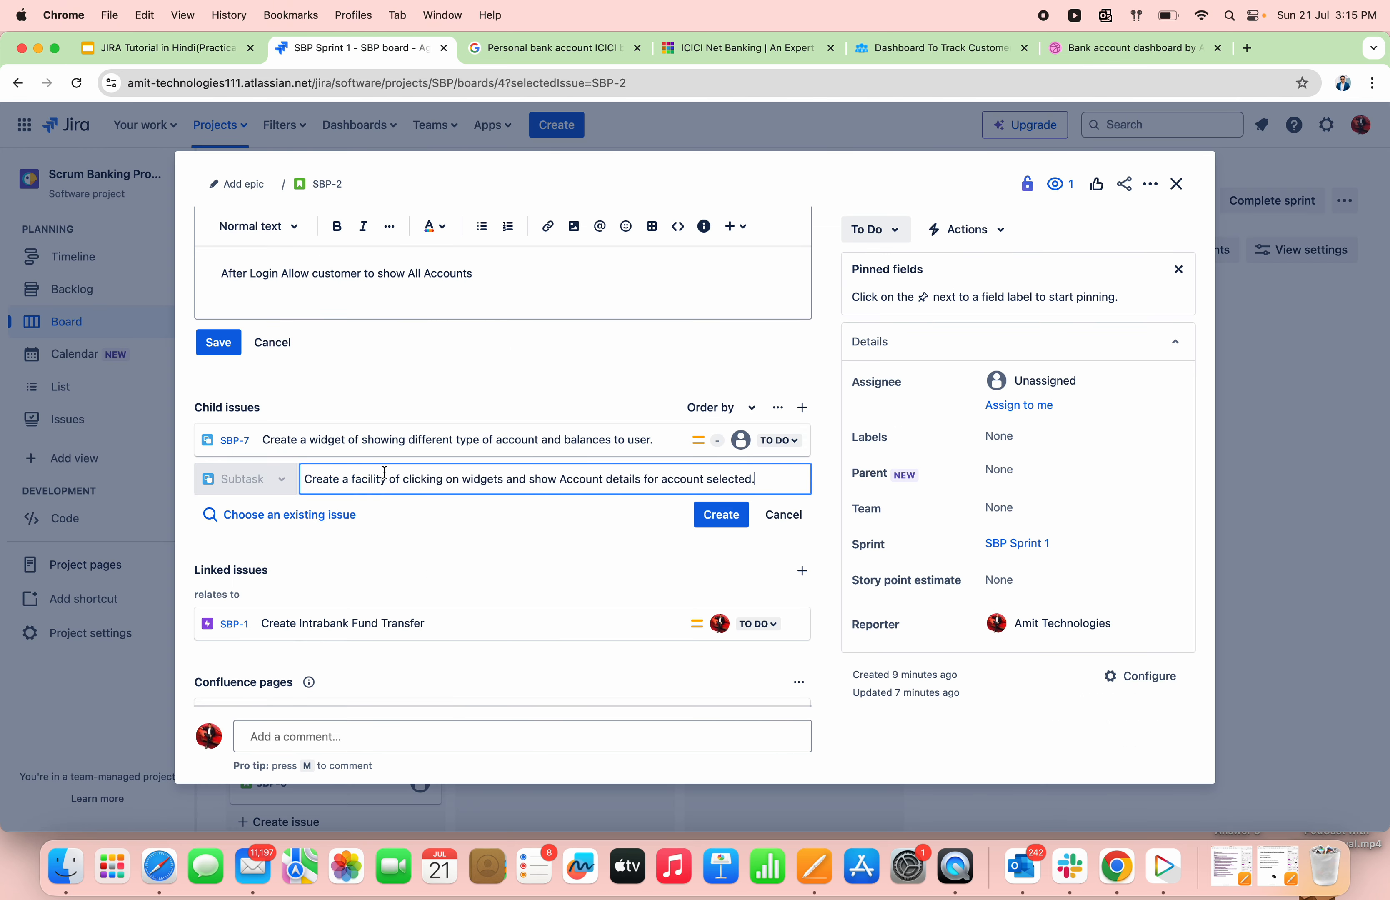
left_click(718, 514)
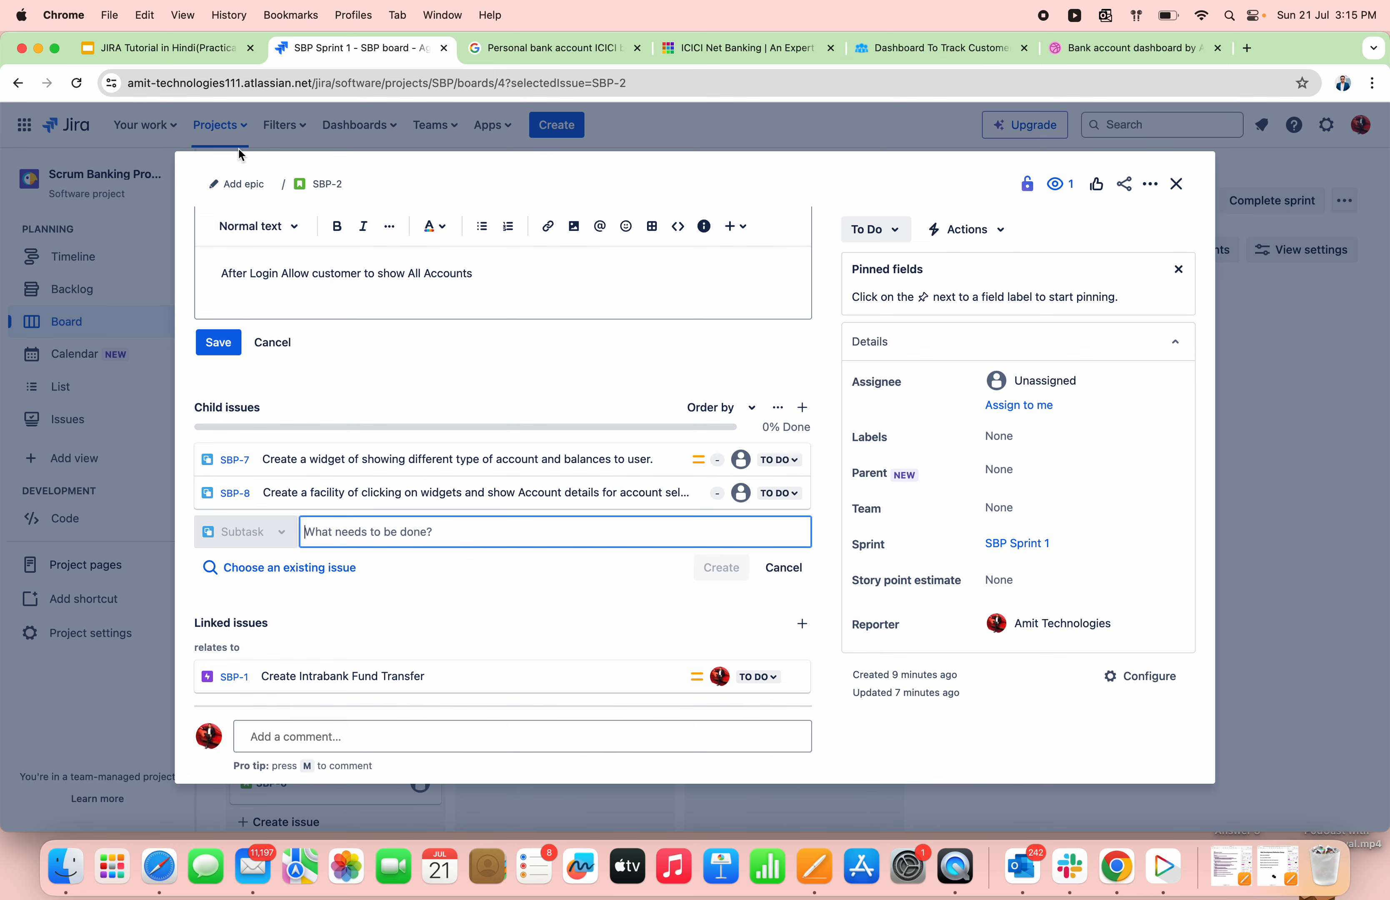
Copy FE developer task 3, "Fetch account details from endpoint given by backend and display.", from the slide into a new SBP-2 subtask.
left_click(186, 50)
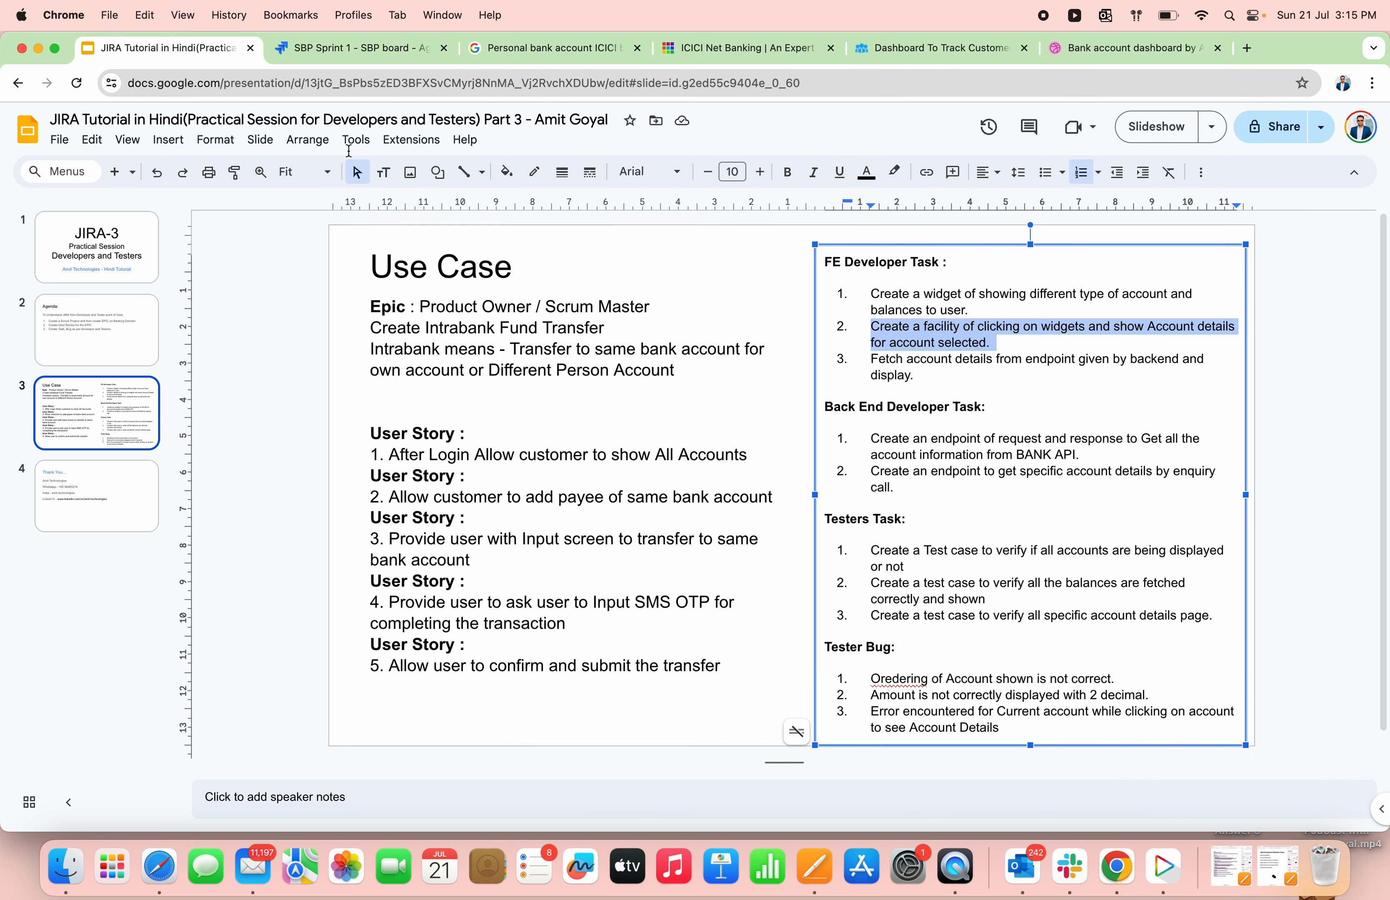
triple_click(883, 360)
key("super+c")
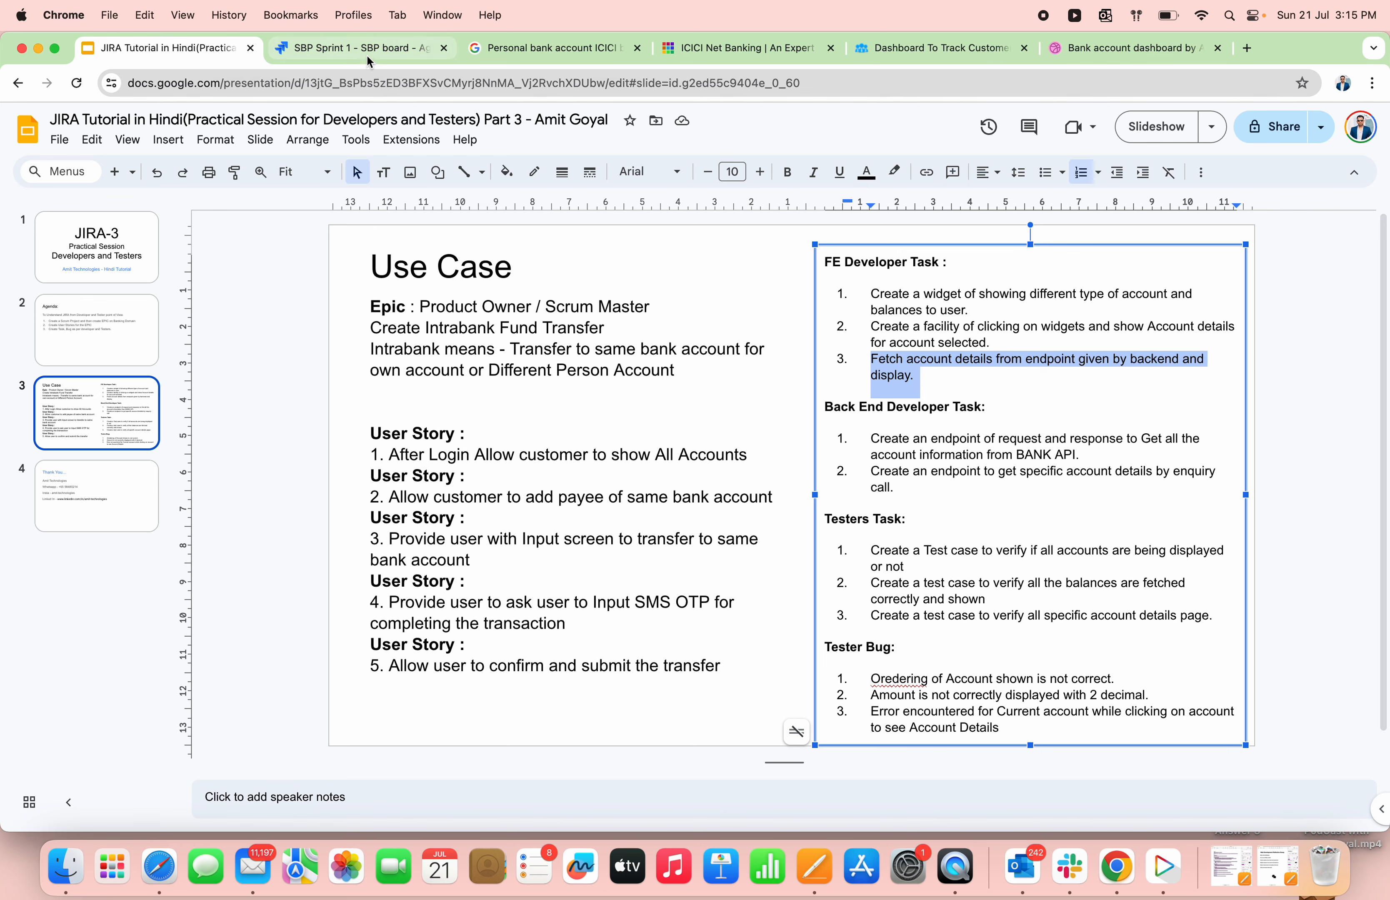
left_click(366, 53)
scroll(507, 378, "down", 2)
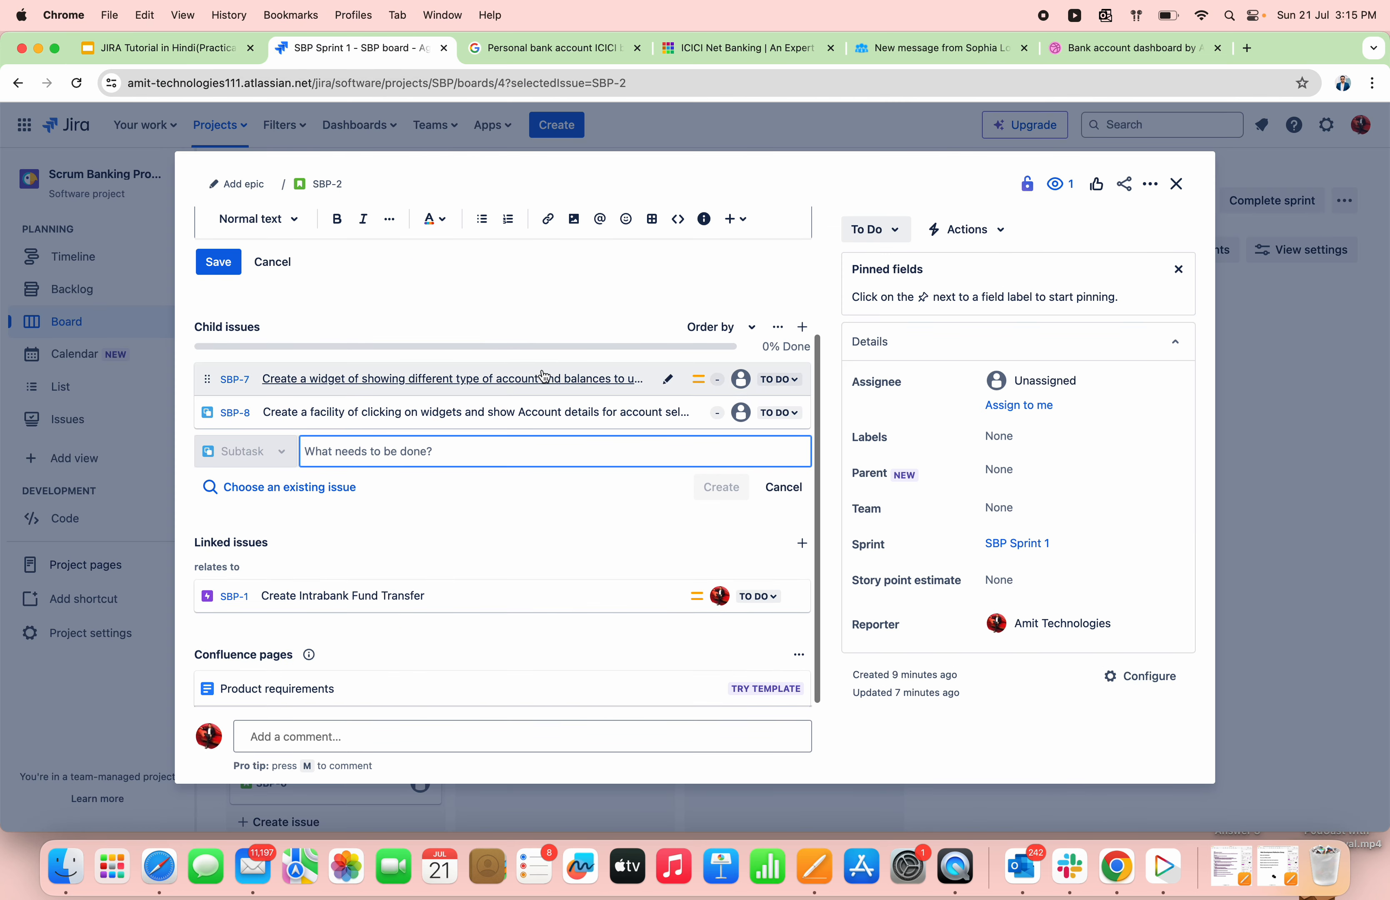
scroll(508, 378, "up", 5)
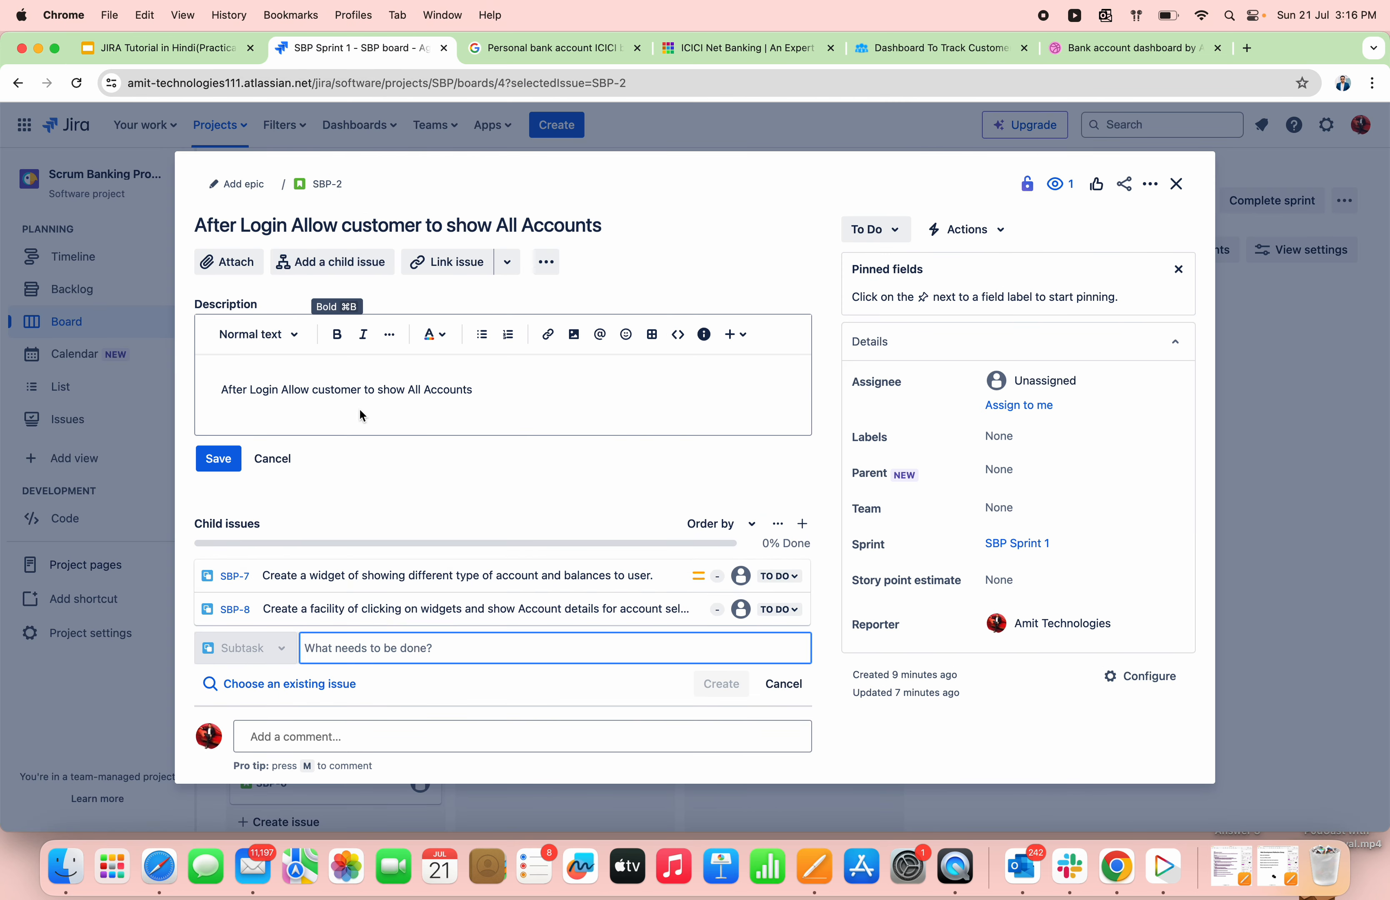
key("super+v")
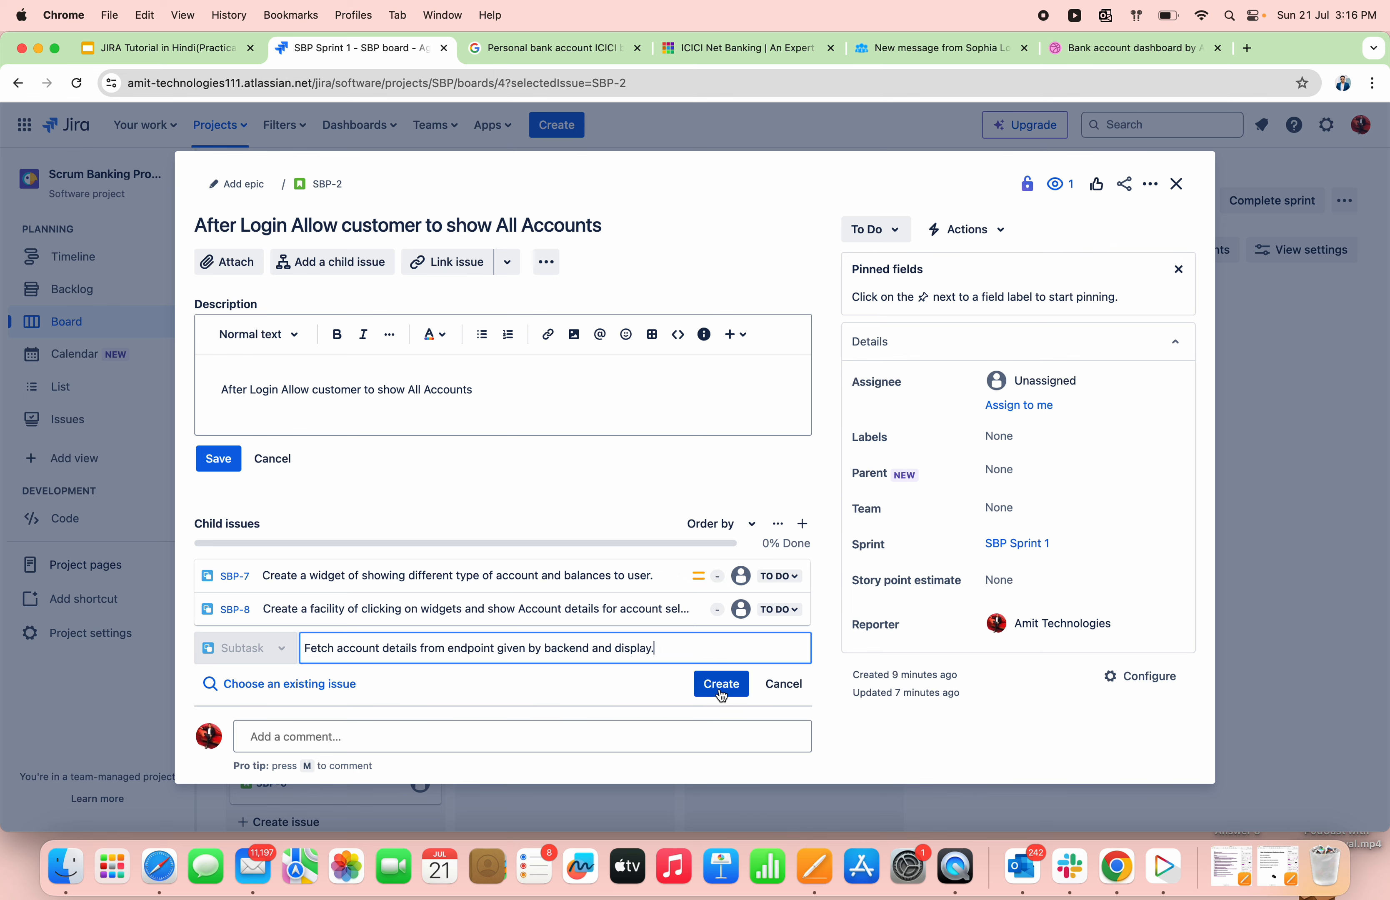
left_click(720, 686)
Set subtasks SBP-7, SBP-8 and SBP-9 to In Progress and close story SBP-2.
scroll(708, 597, "down", 2)
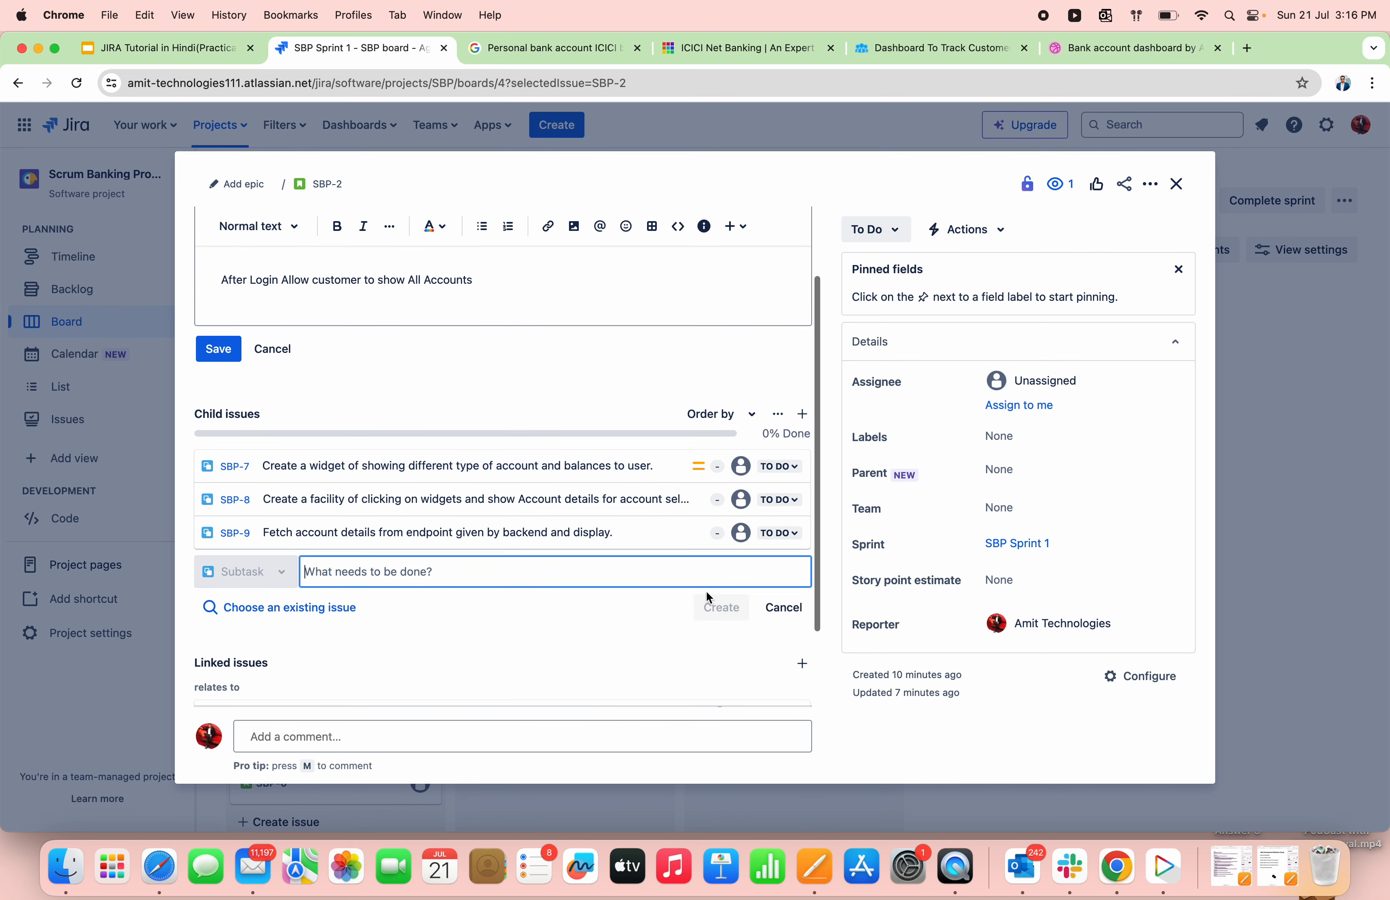
left_click(784, 468)
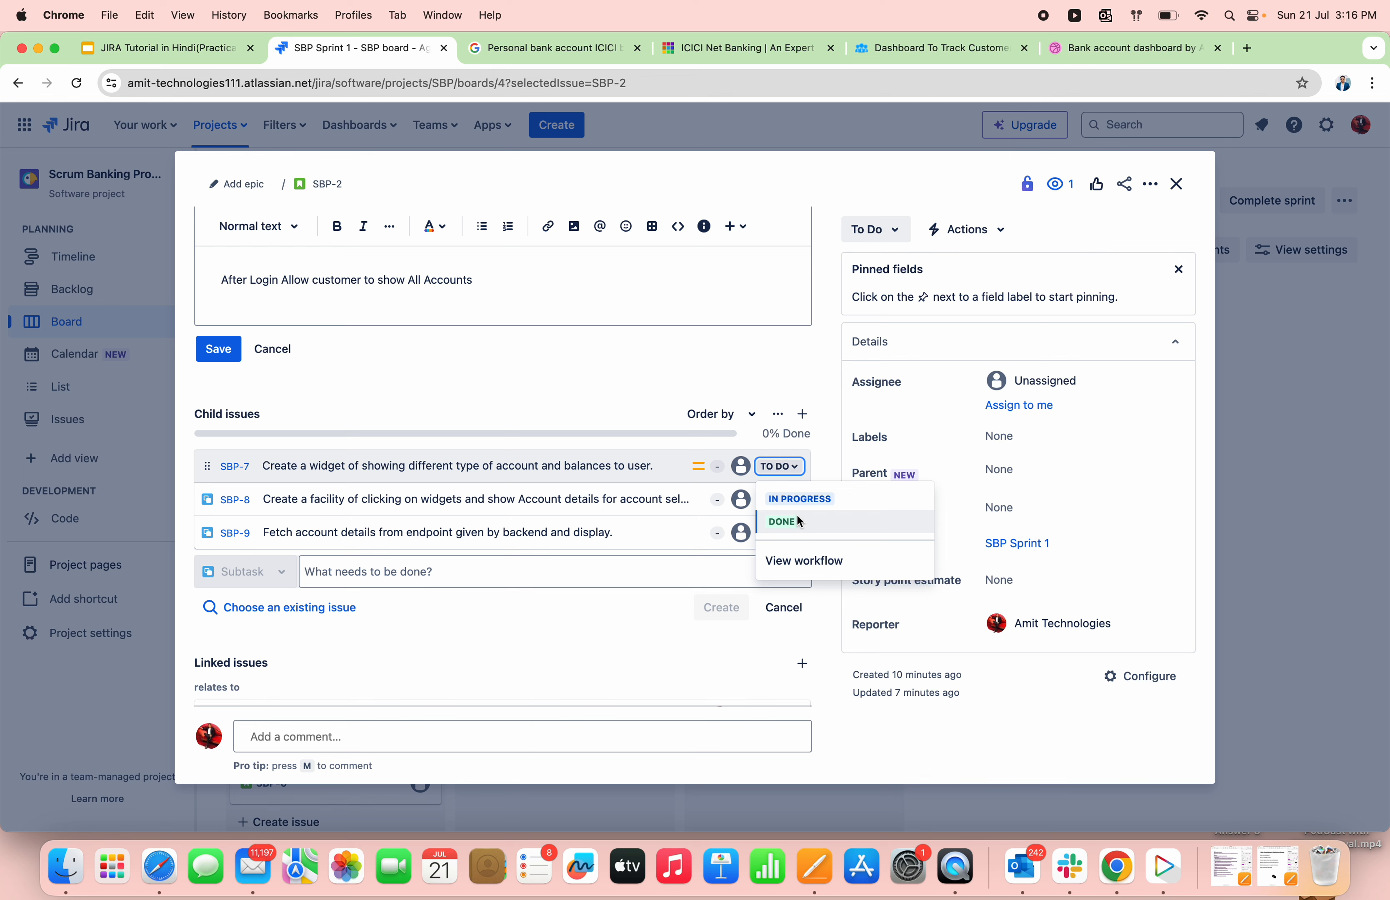
left_click(800, 498)
left_click(782, 500)
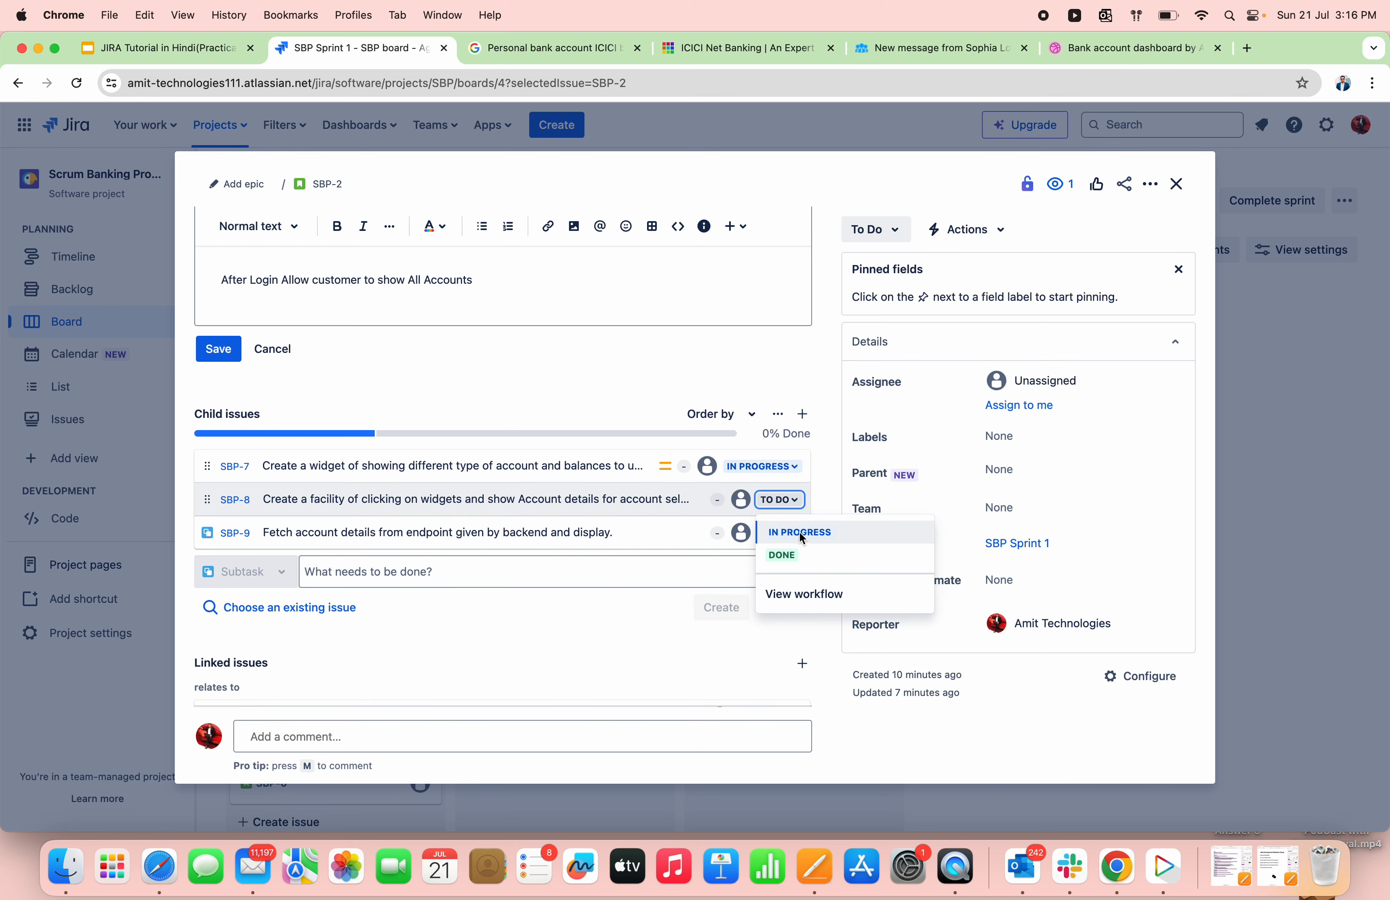
left_click(802, 533)
left_click(782, 532)
left_click(785, 567)
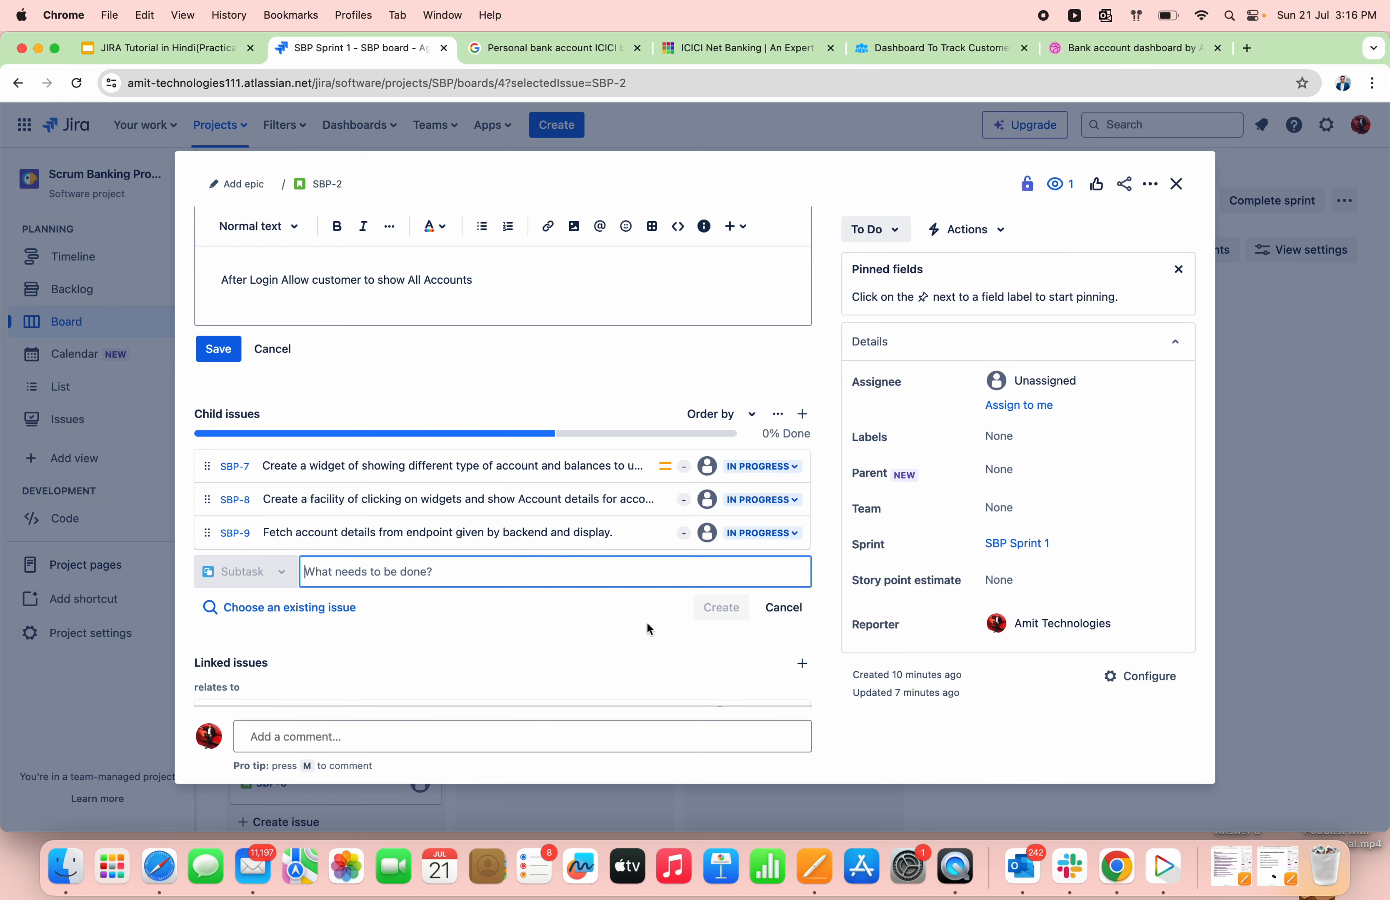
scroll(646, 621, "down", 2)
scroll(646, 621, "up", 4)
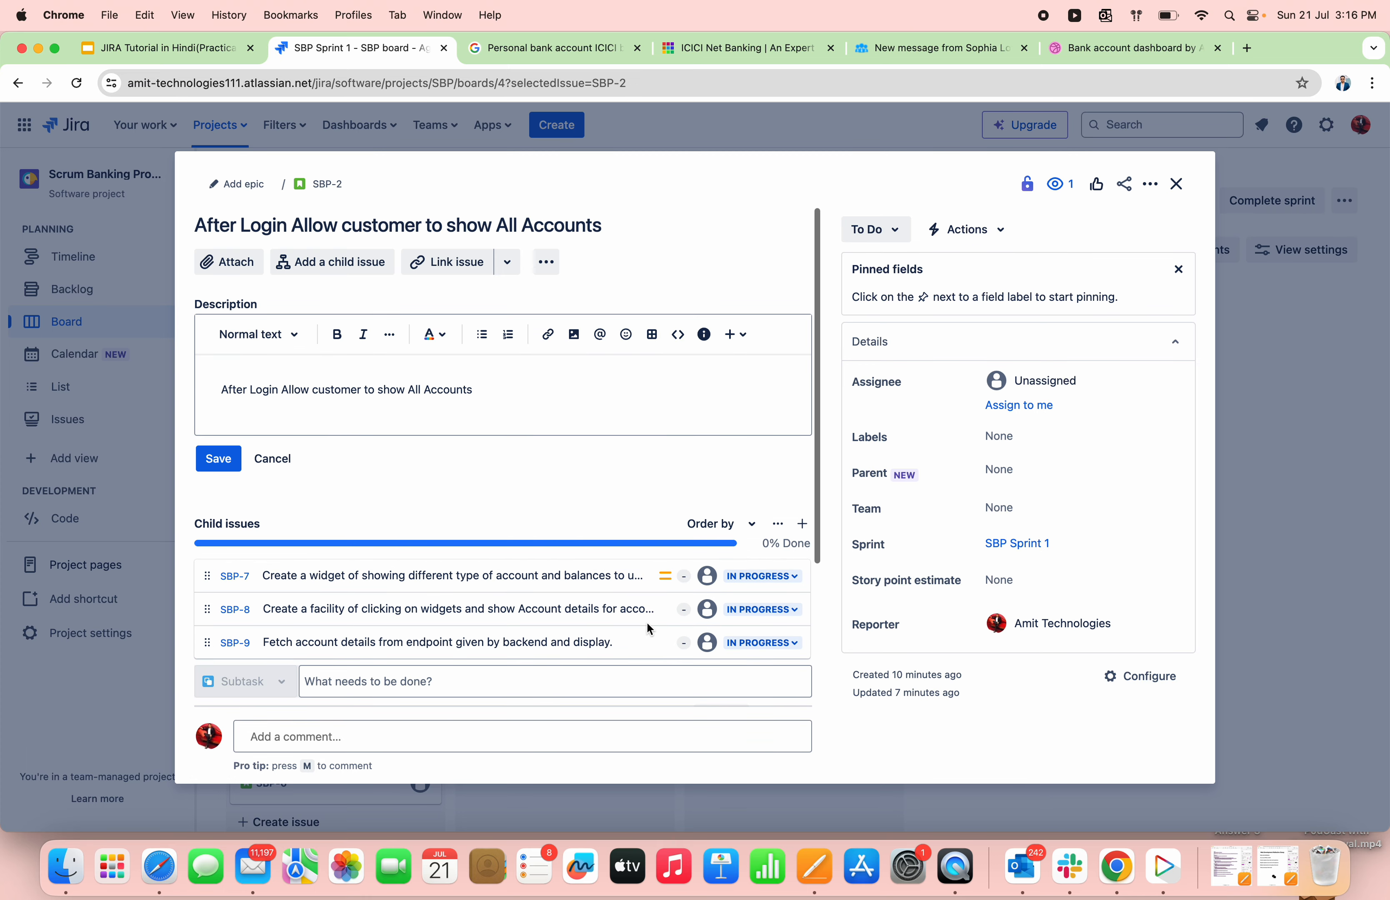
left_click(1172, 189)
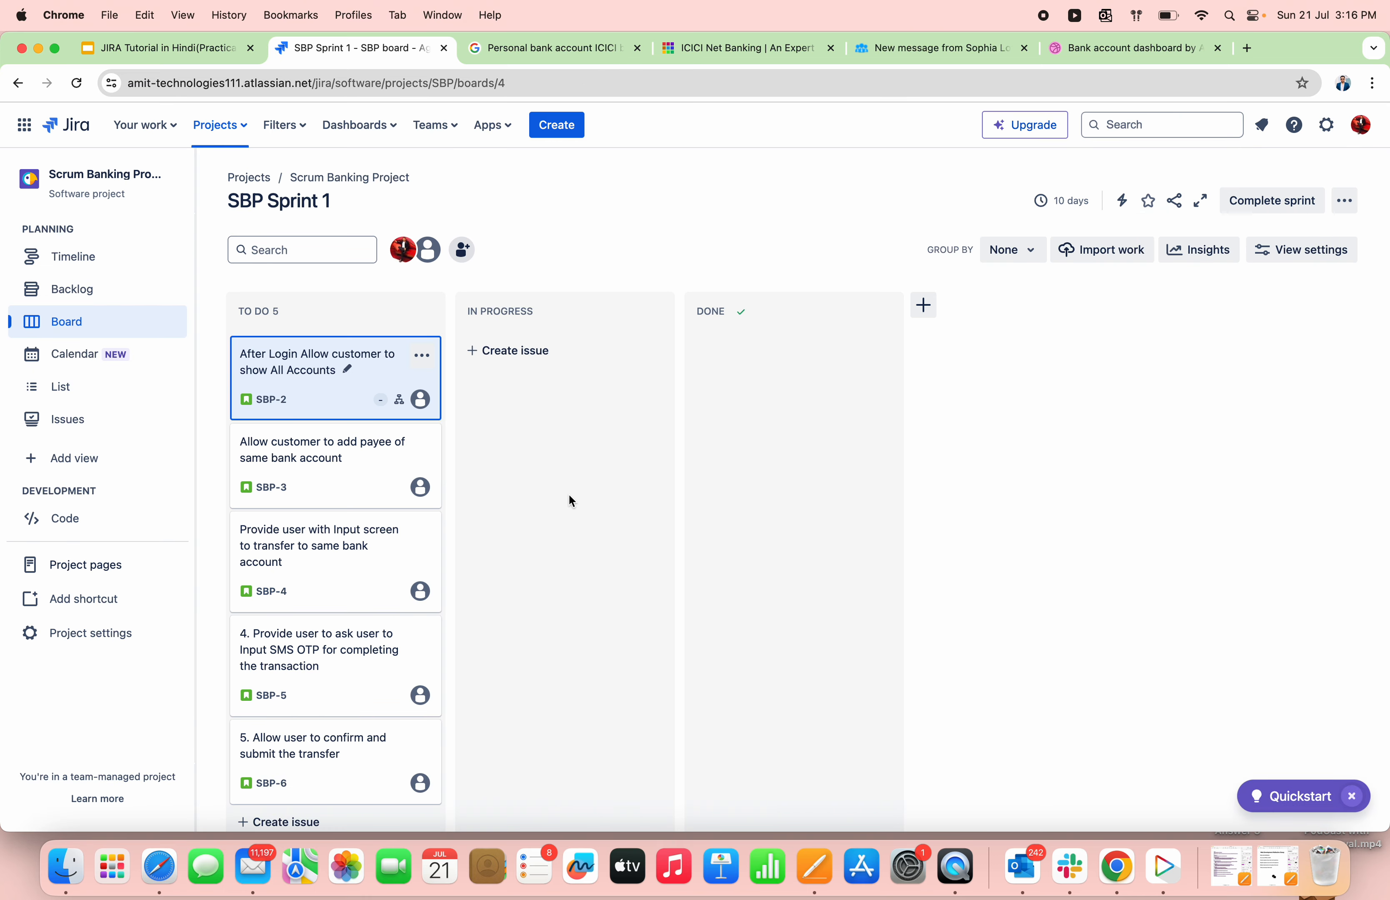
Review the sprint board's stories, story SBP-2's child and linked issues, and the details and comment of subtask SBP-7.
scroll(569, 497, "down", 2)
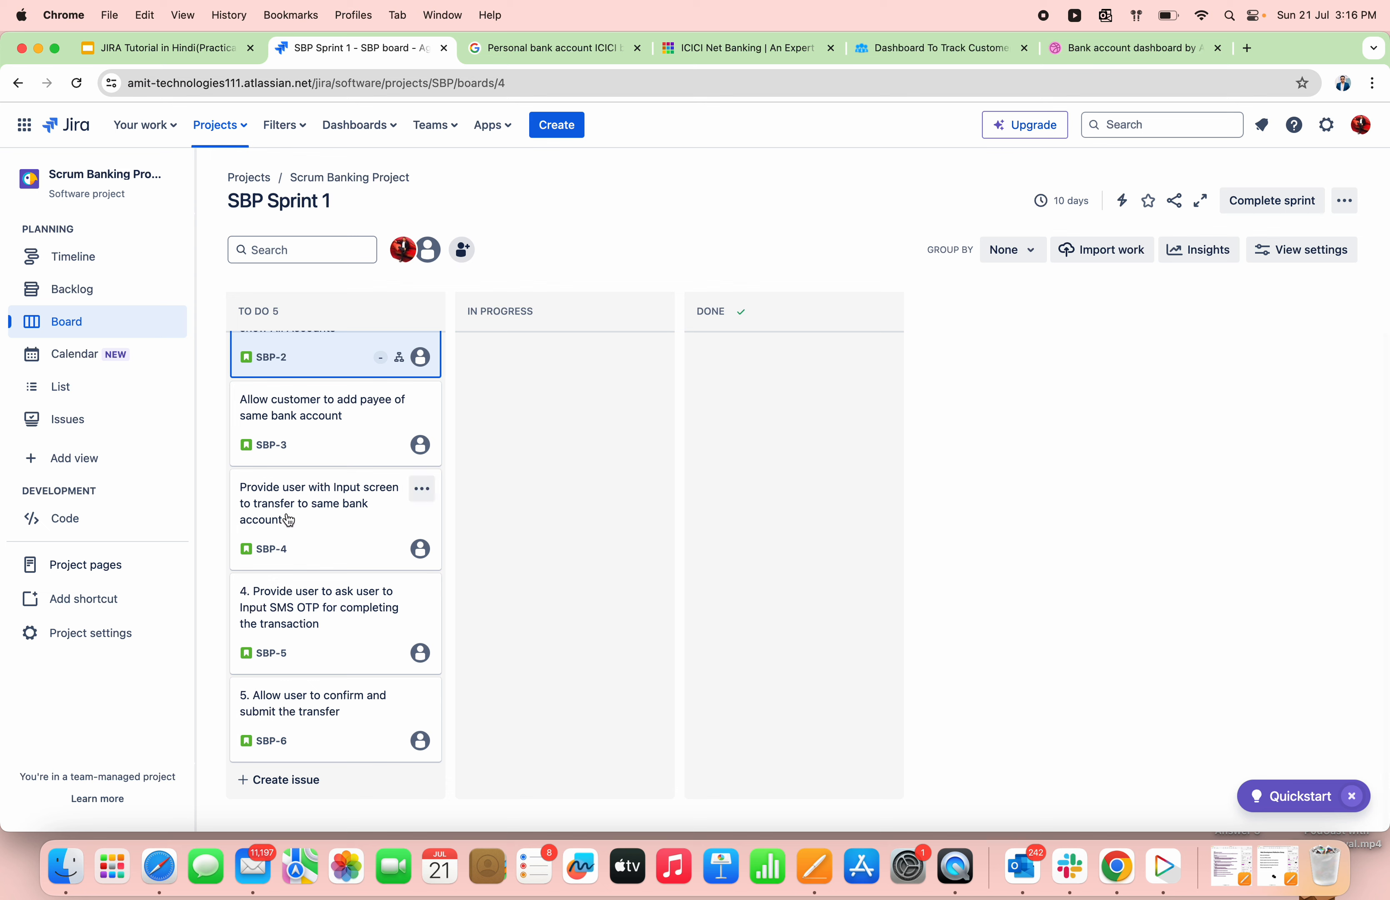
scroll(314, 360, "up", 2)
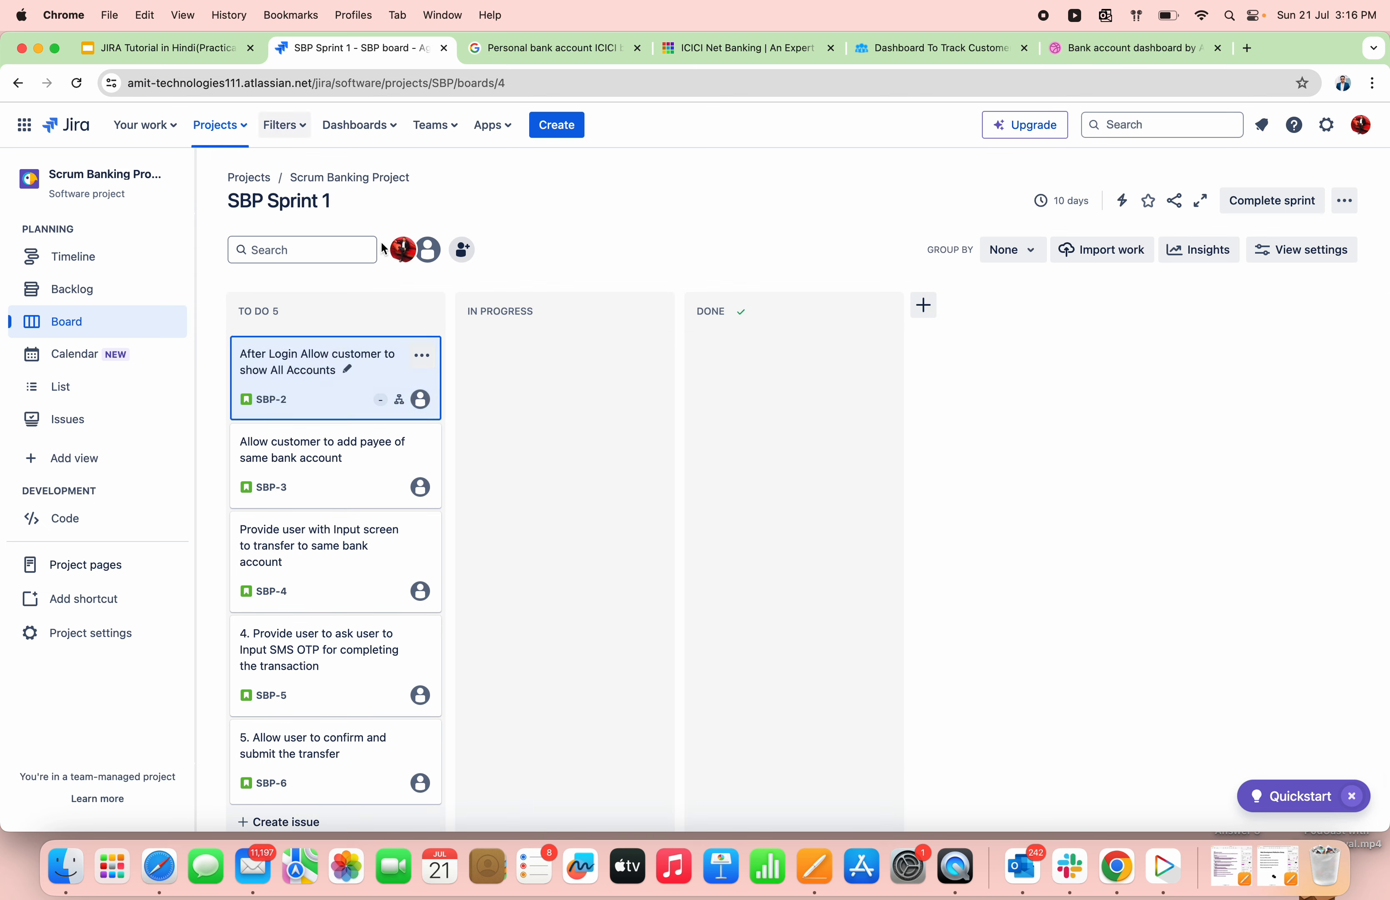
left_click(317, 371)
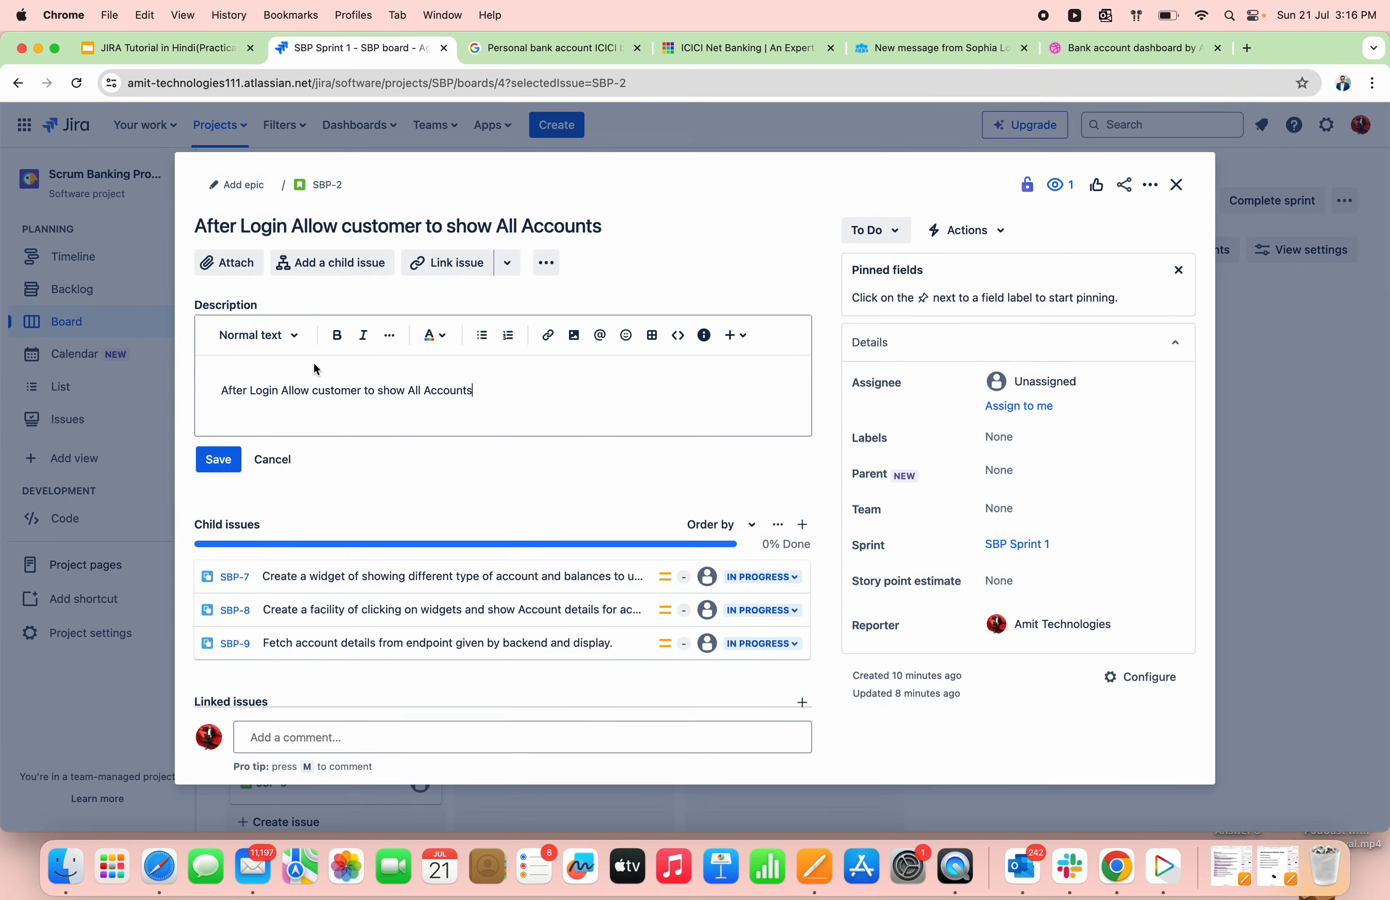
scroll(538, 397, "down", 5)
scroll(540, 404, "down", 1)
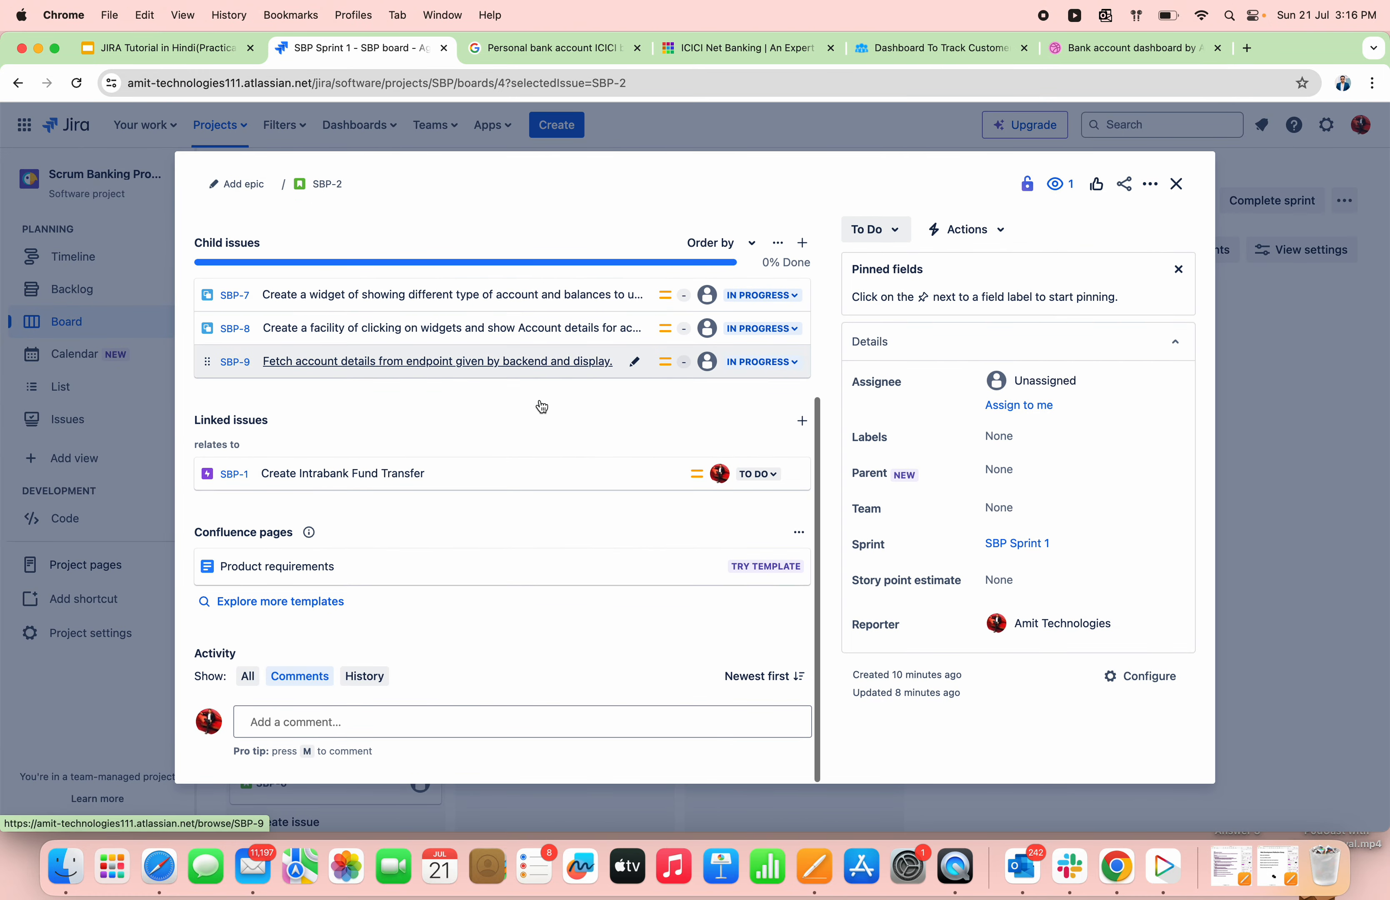
left_click(311, 299)
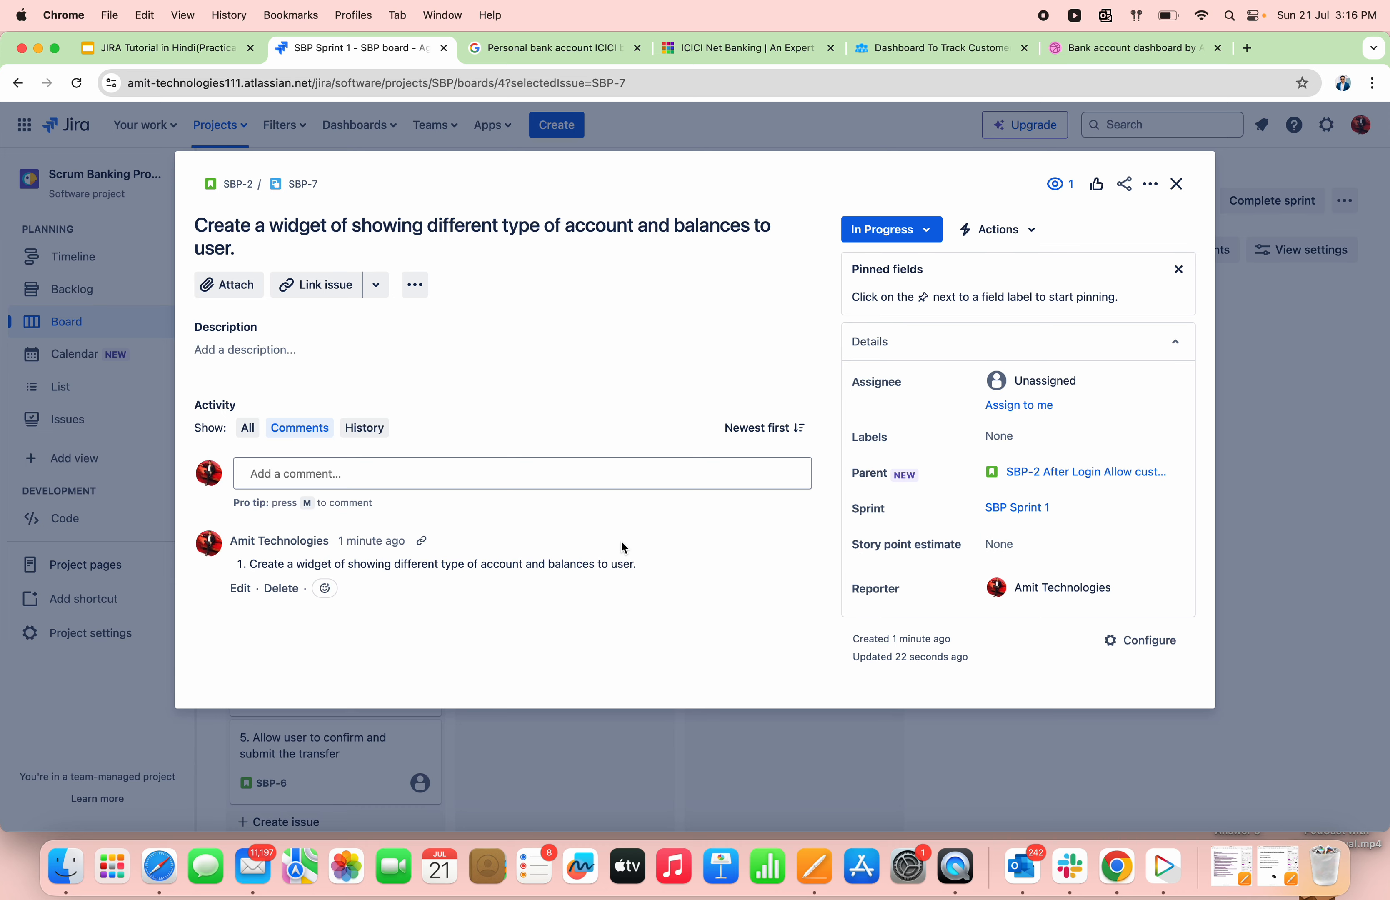
key("Escape")
Copy the slide's back-end task 1, "Create an endpoint of request and response to Get all the account information from BANK API.", into a new SBP-2 subtask.
left_click(214, 59)
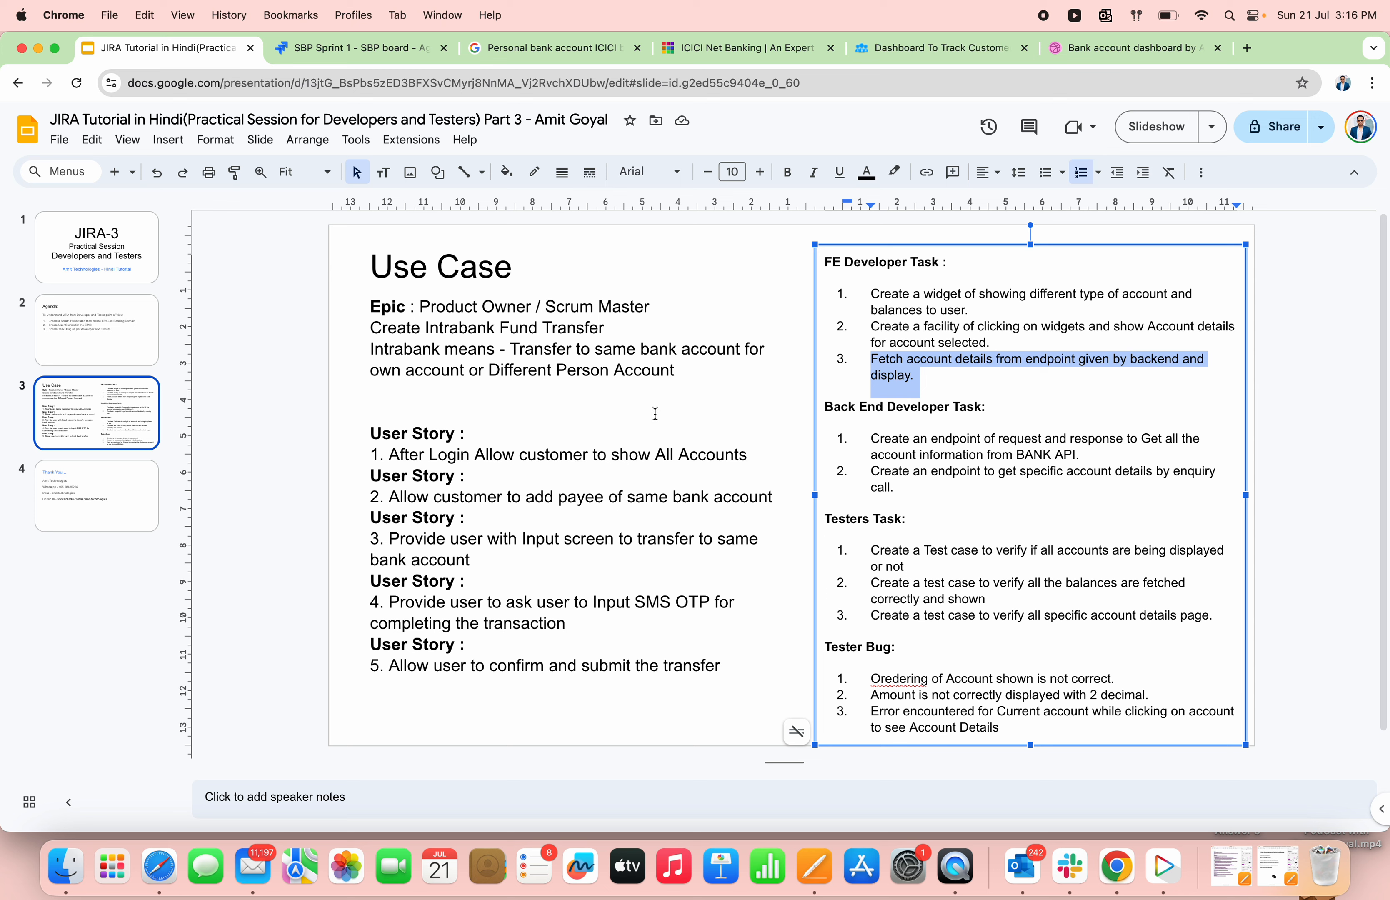
triple_click(552, 458)
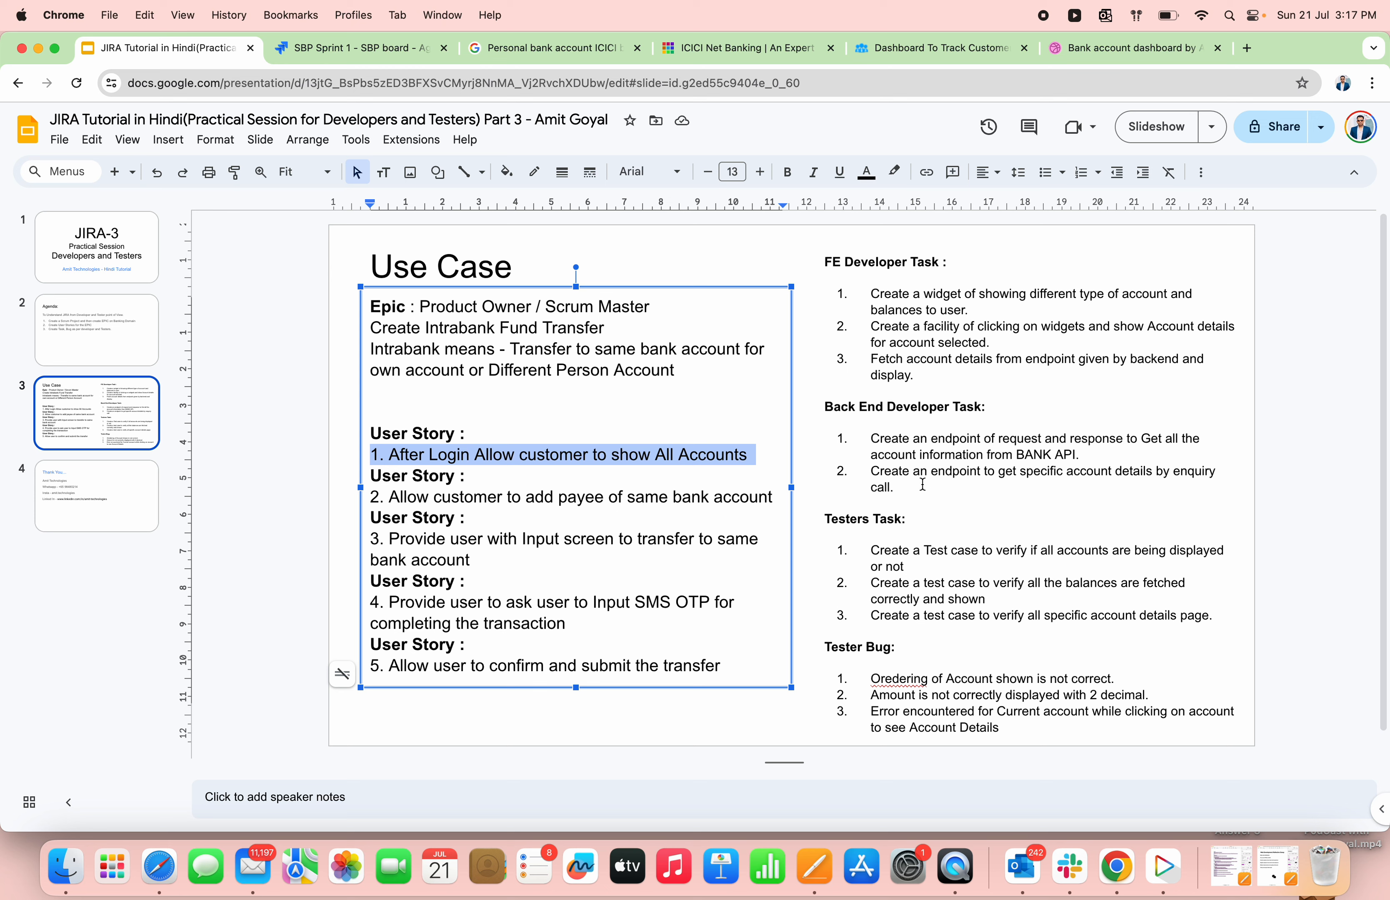
triple_click(887, 435)
key("super+c")
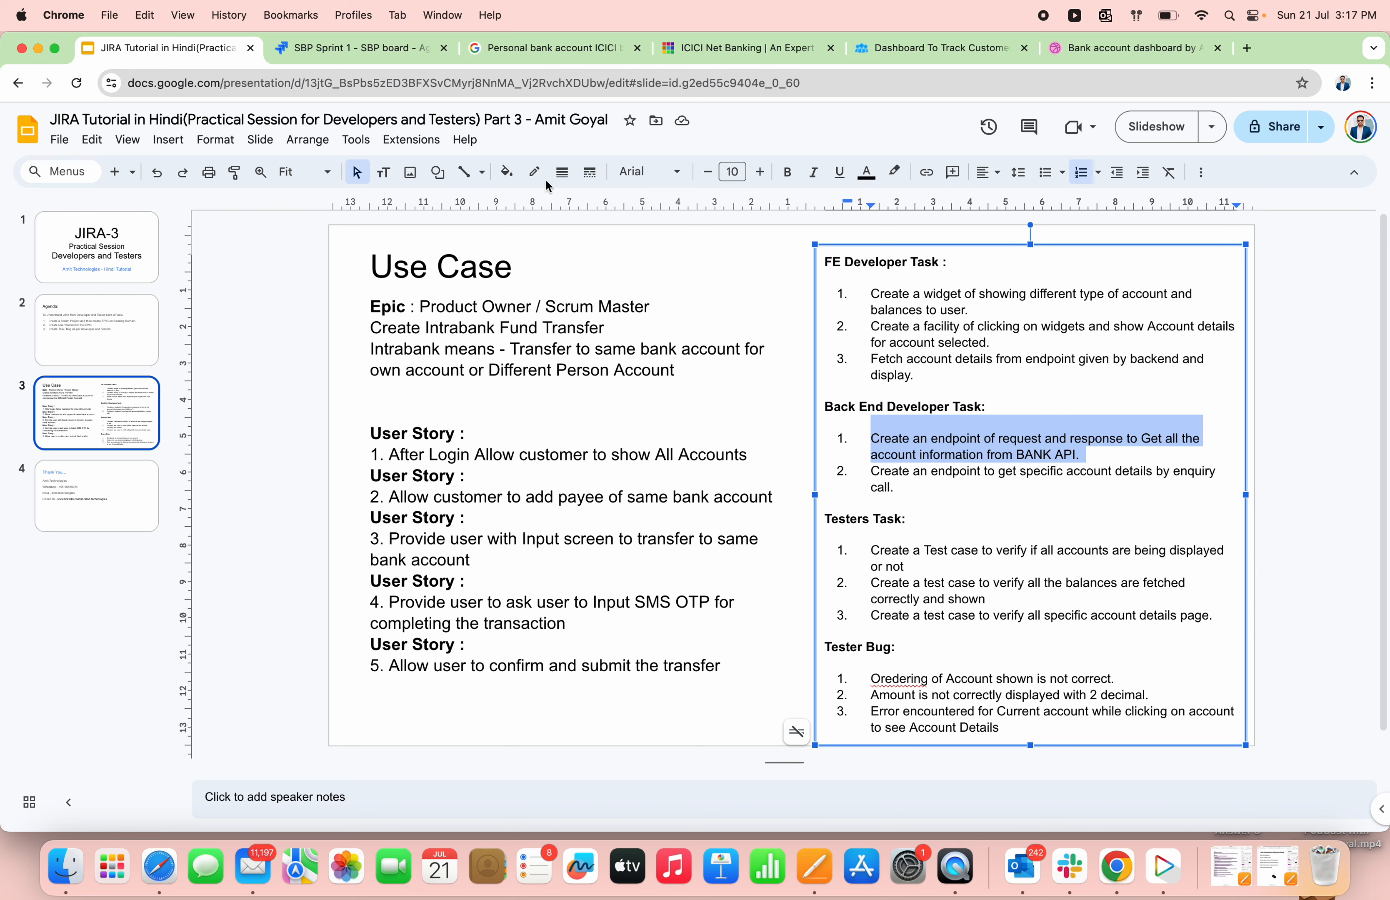
left_click(377, 52)
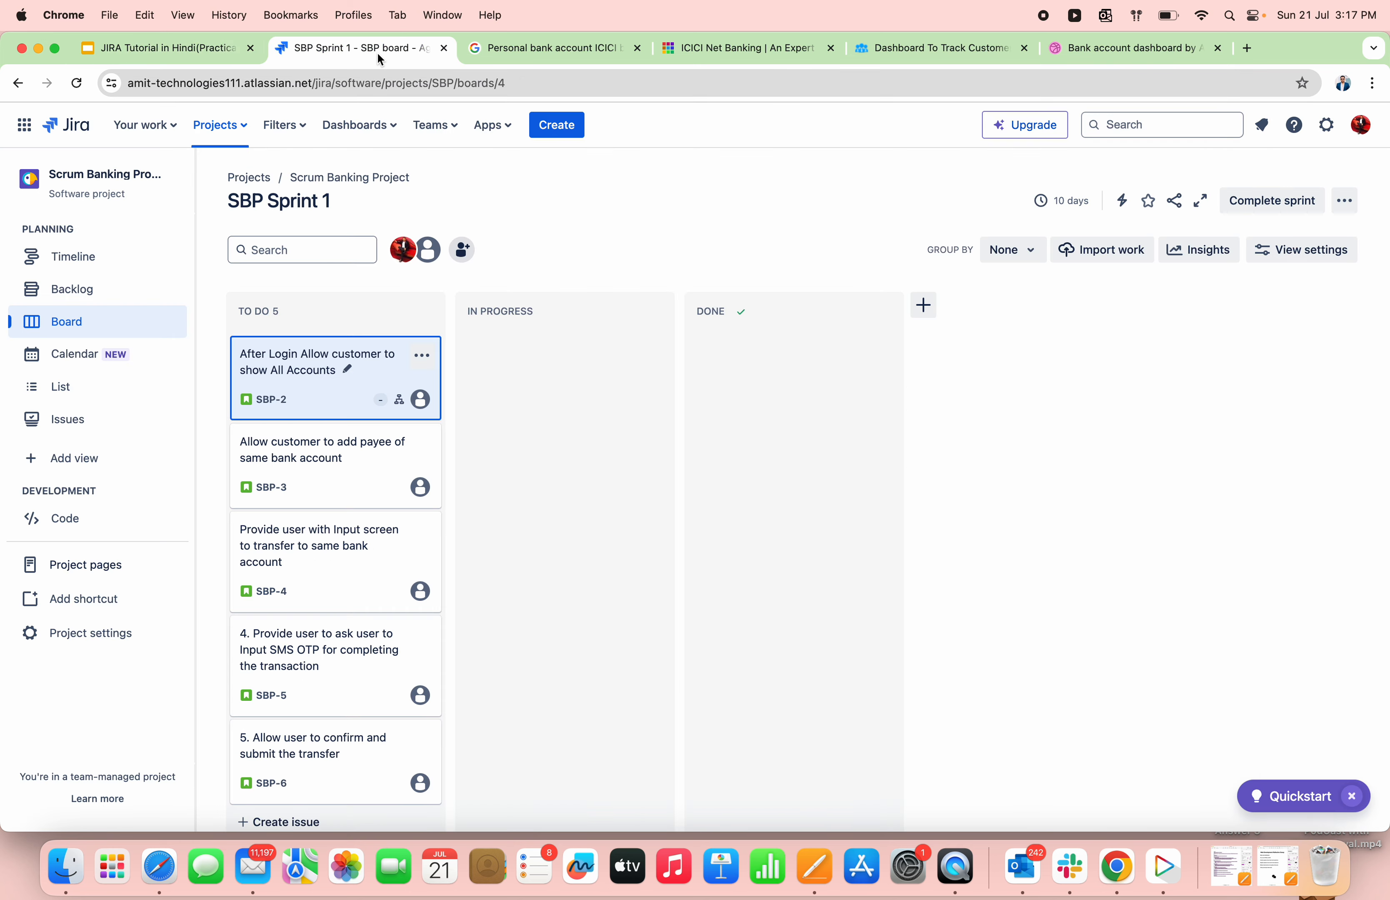
left_click(325, 358)
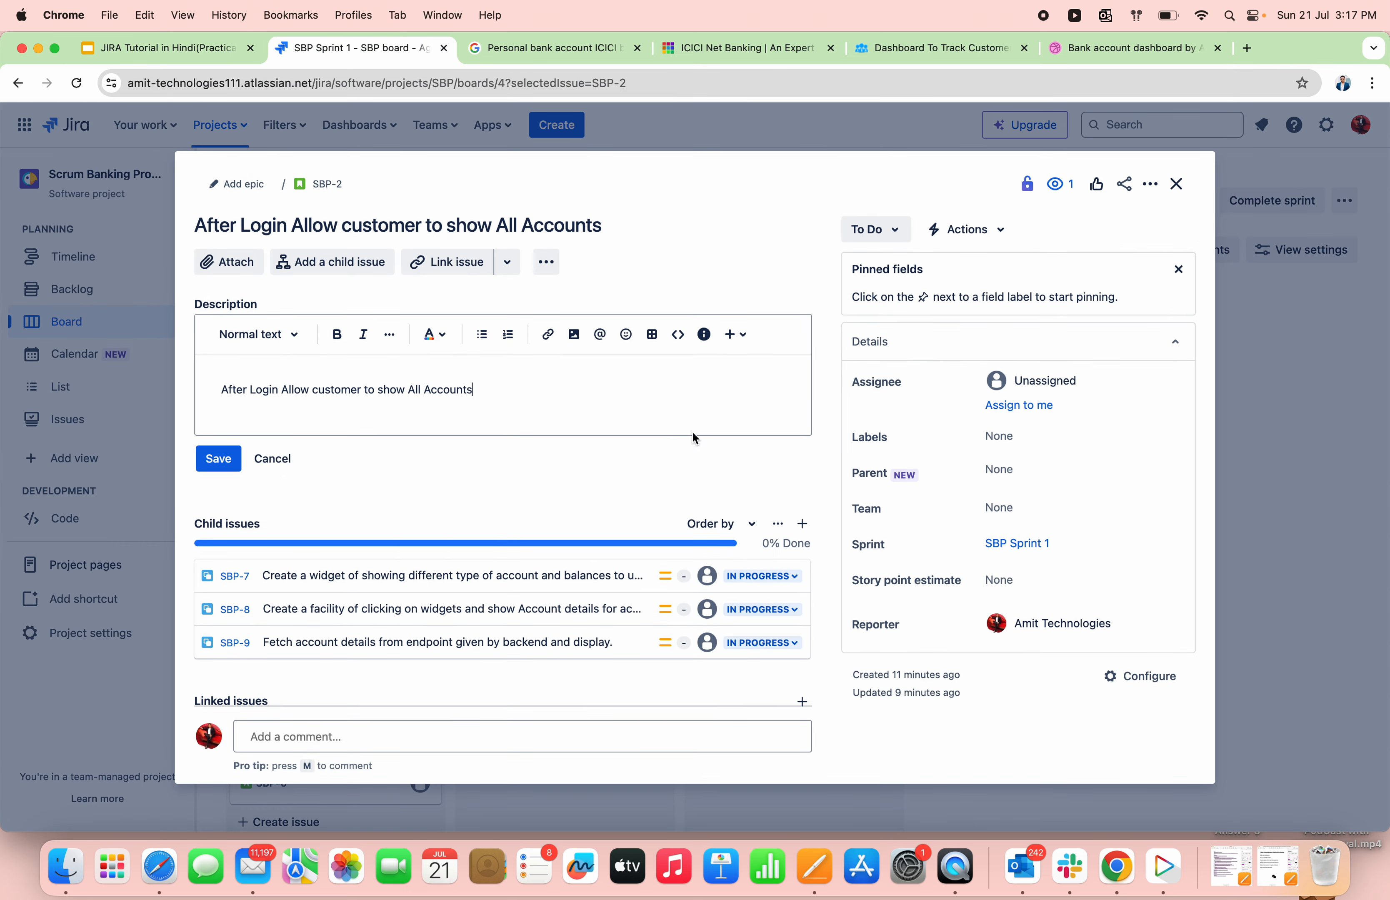
left_click(339, 264)
key("super+v")
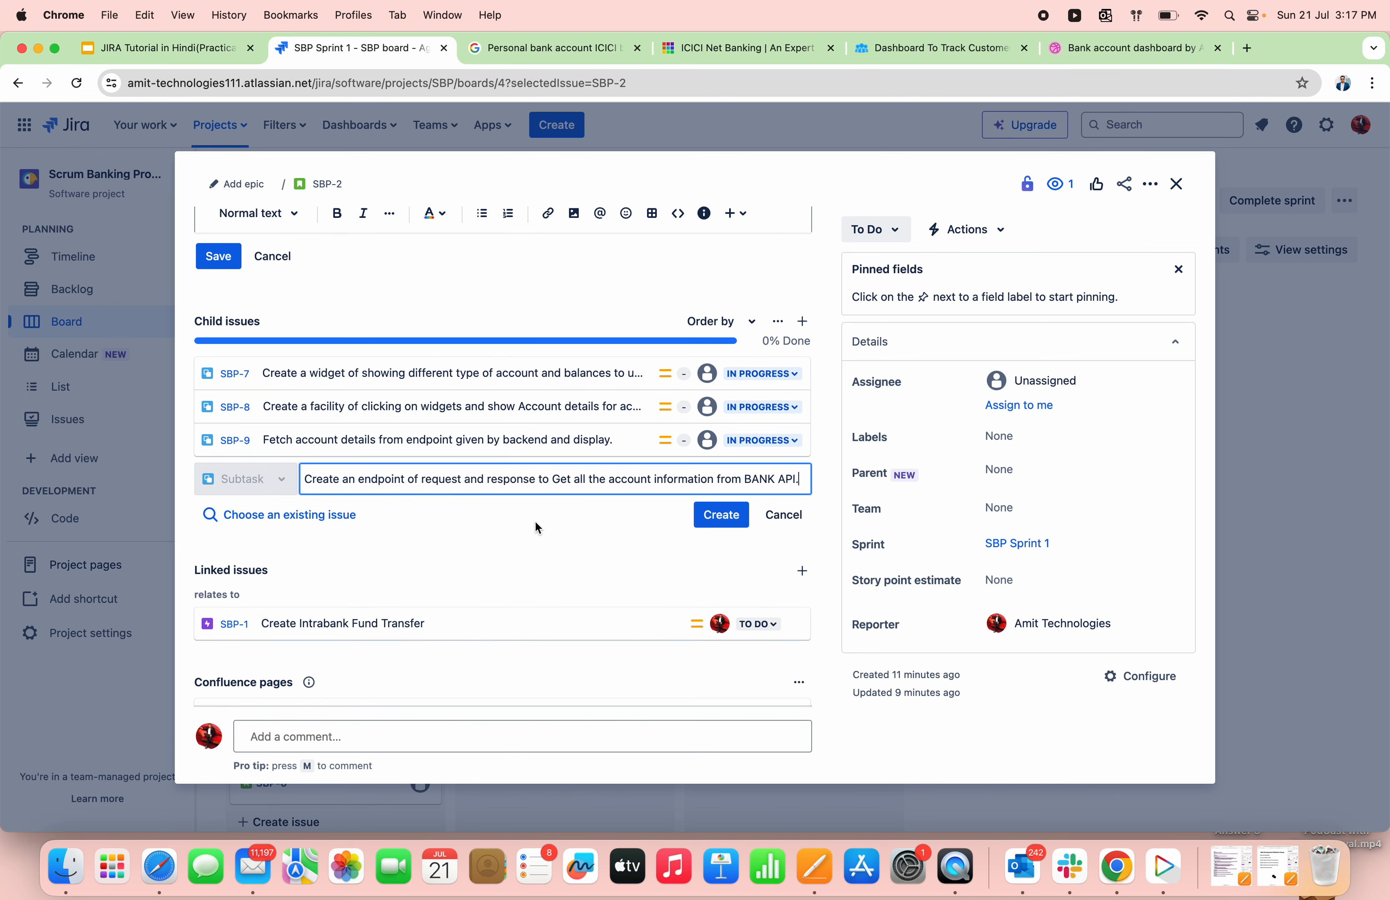
left_click(720, 517)
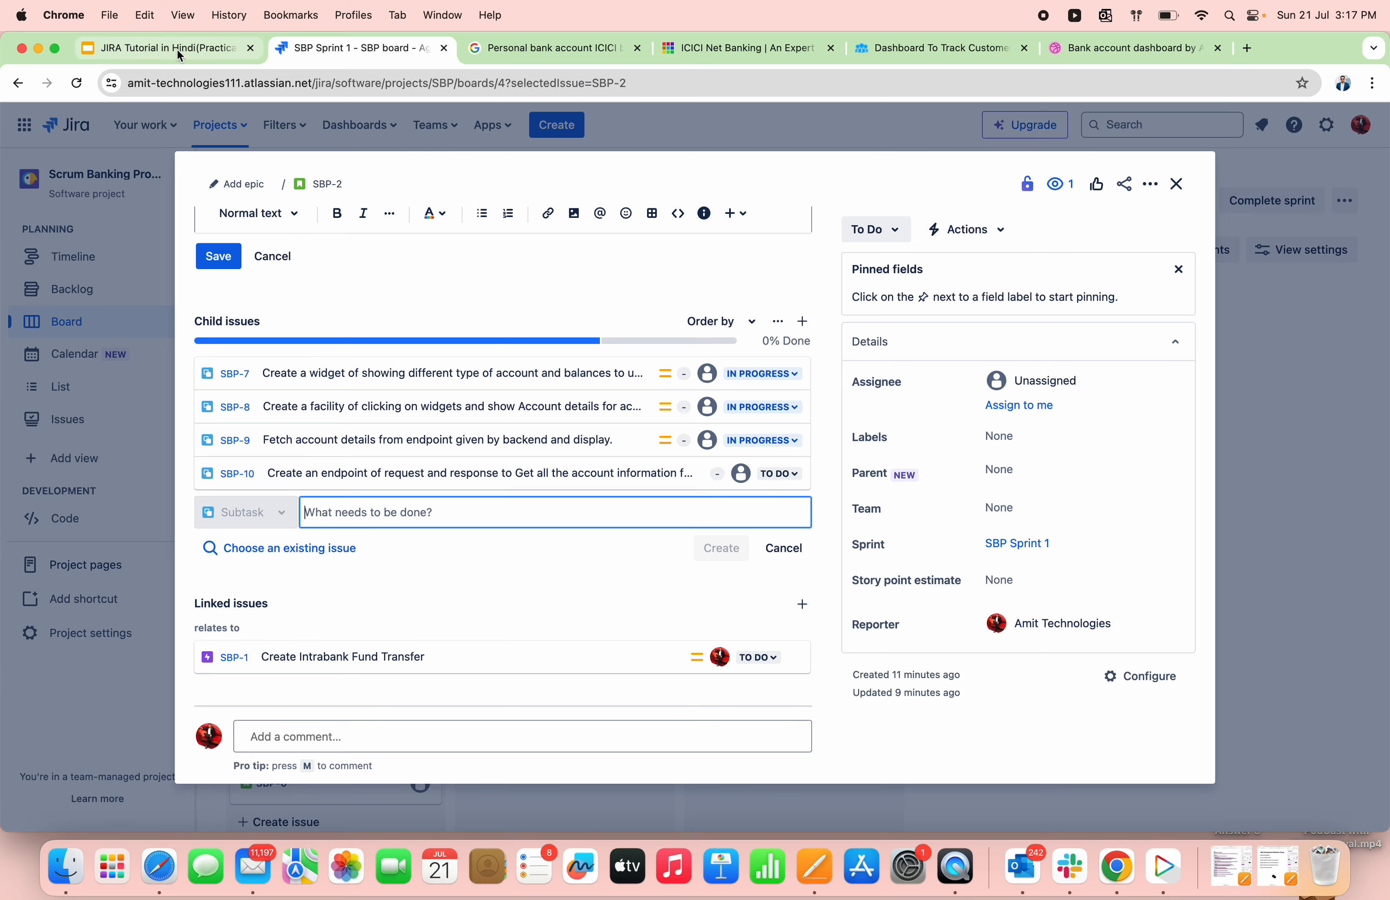
Copy the slide's back-end task 2, "Create an endpoint to get specific account details by enquiry call.", into a new SBP-2 subtask.
left_click(193, 49)
triple_click(887, 474)
key("super+c")
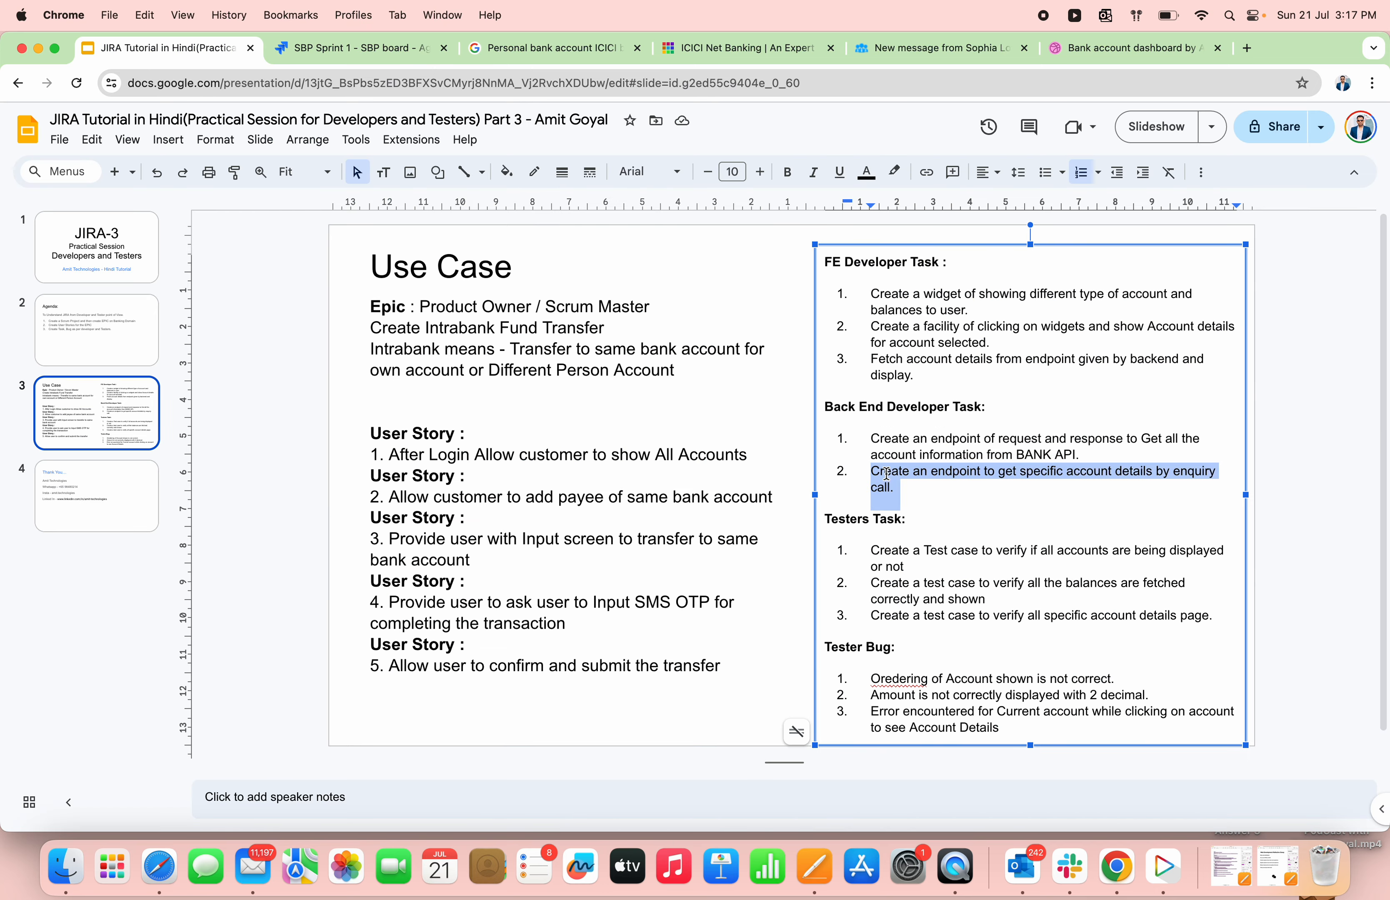
left_click(357, 49)
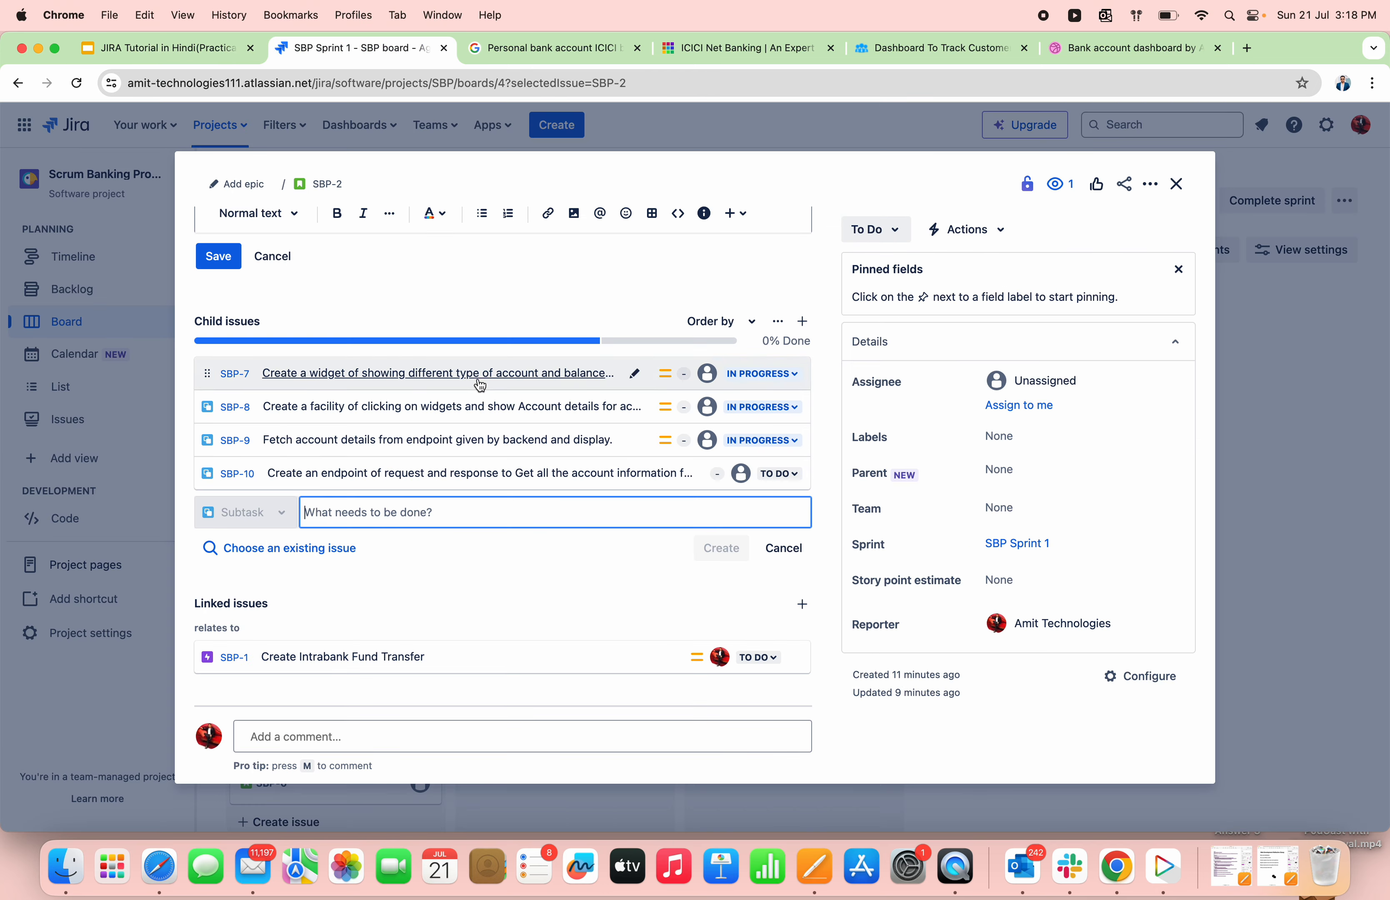
left_click(475, 520)
key("super+v")
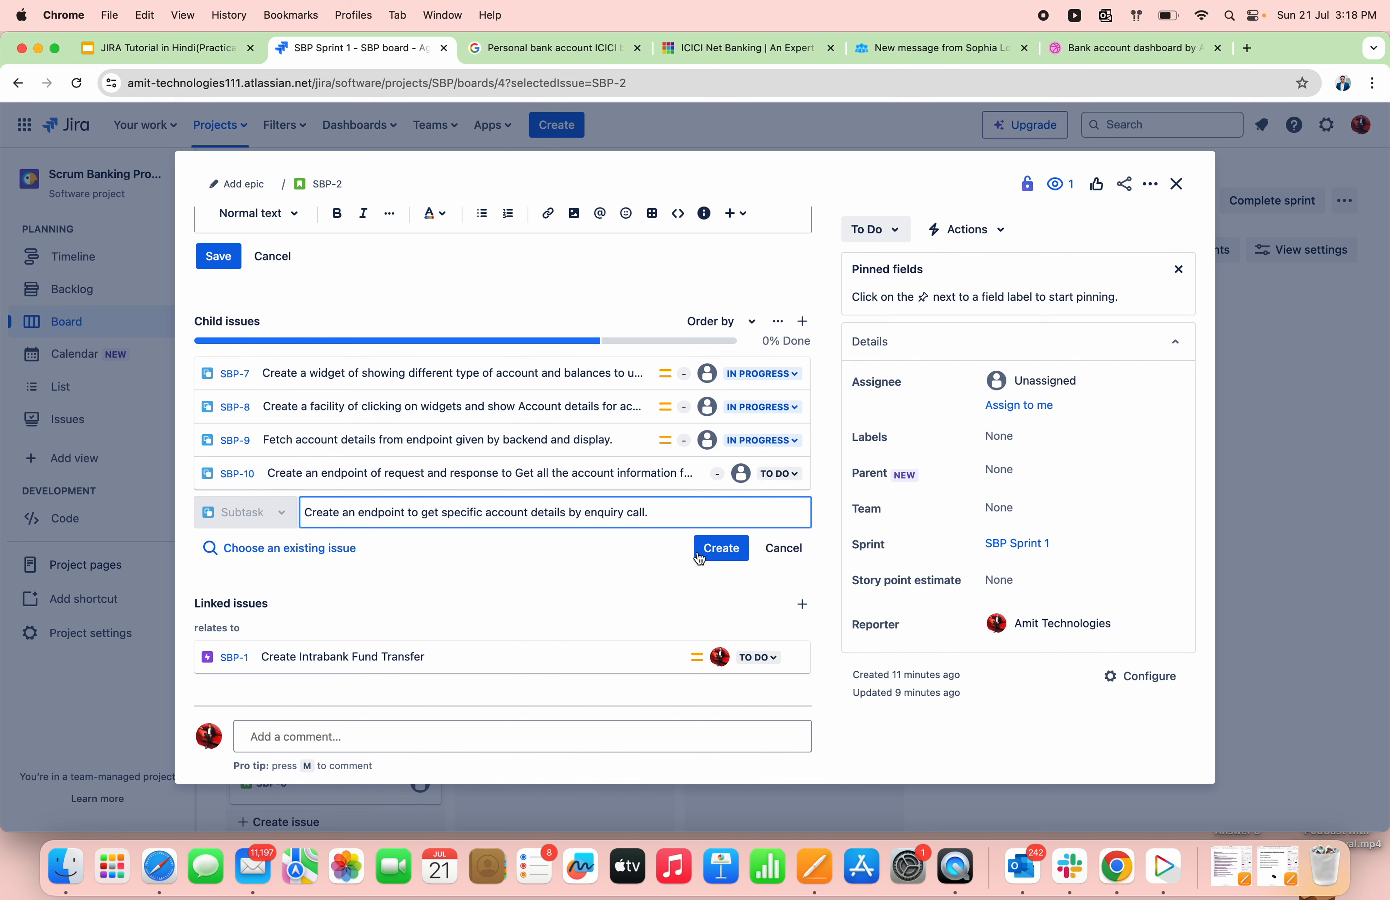
left_click(721, 548)
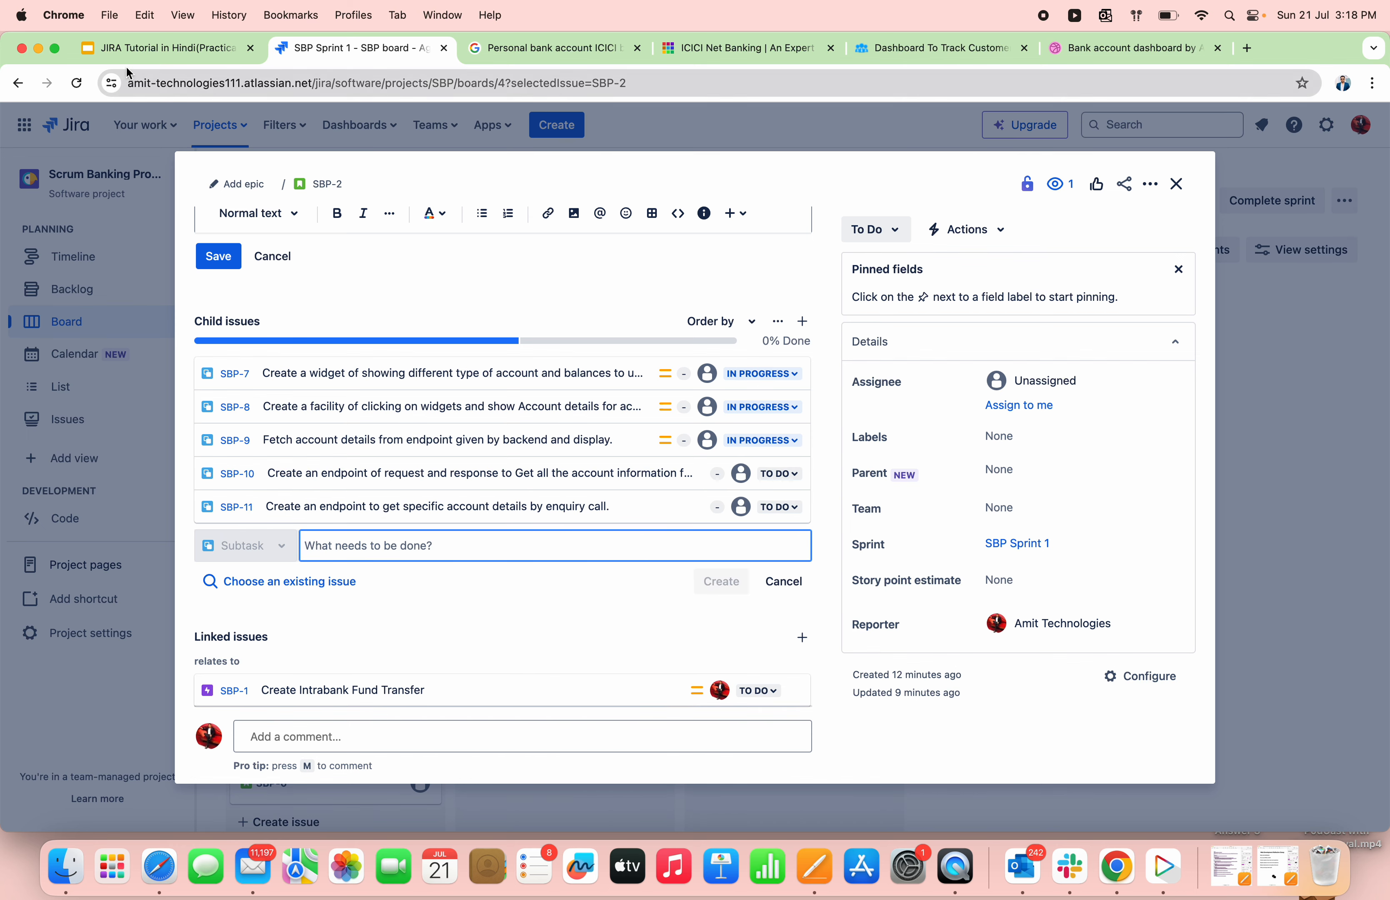
Copy the slide's testers task 1, "Create a Test case to verify if all accounts are being displayed or not", into a new SBP-2 subtask.
left_click(159, 51)
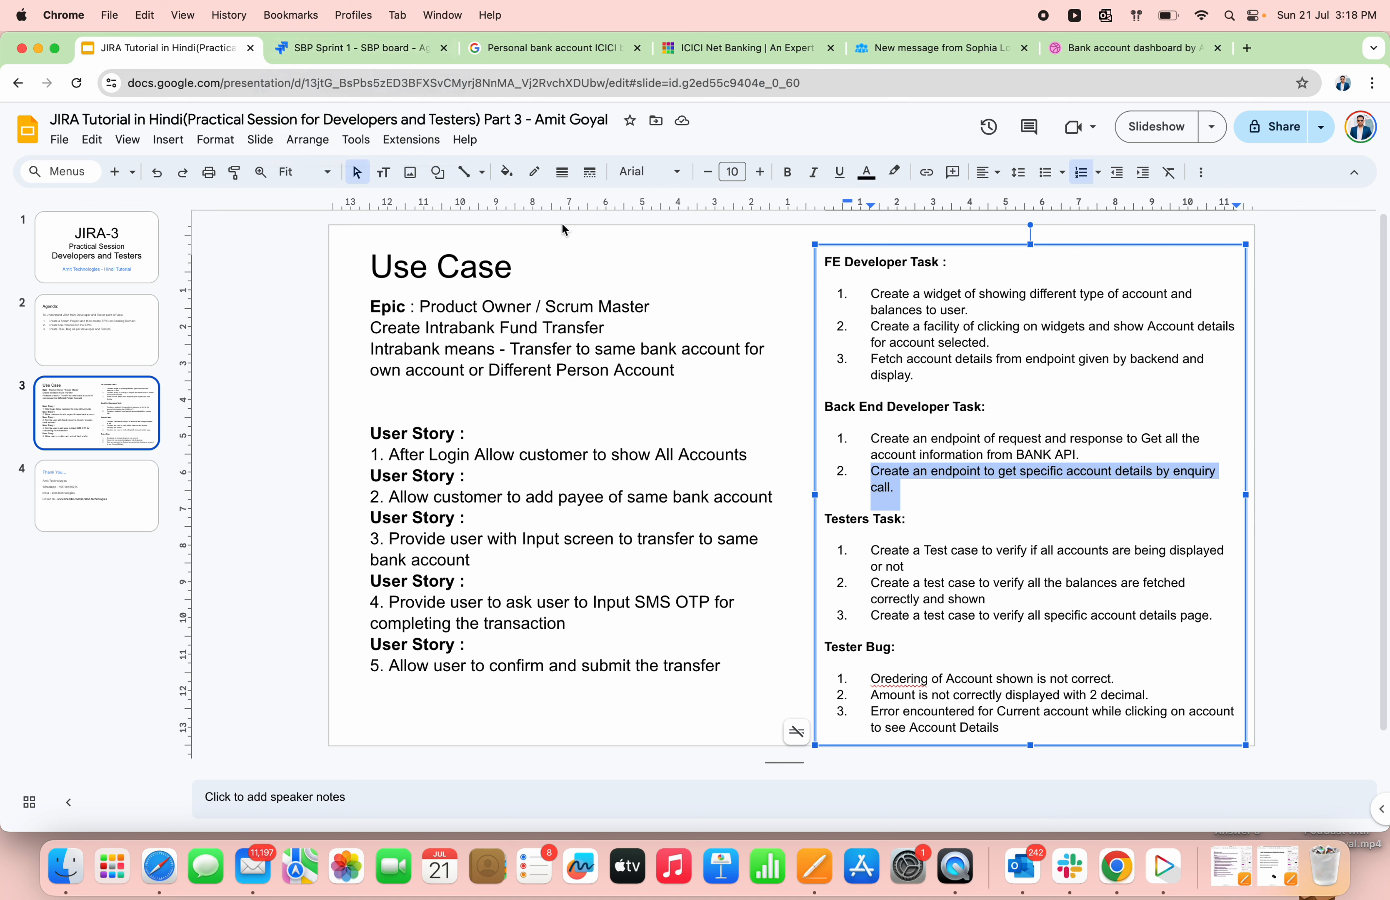
triple_click(884, 551)
key("super+c")
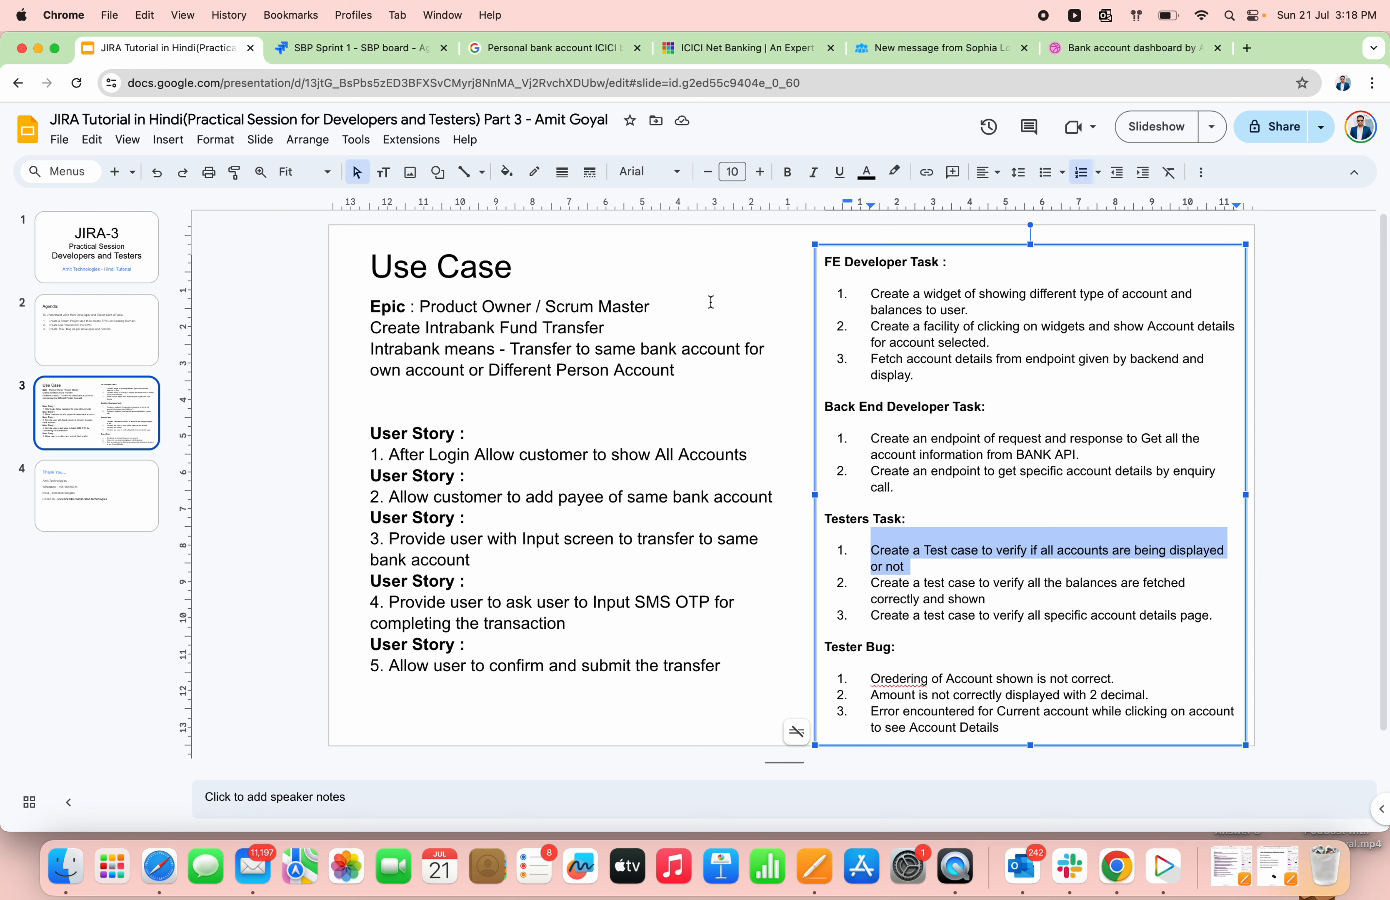
left_click(388, 58)
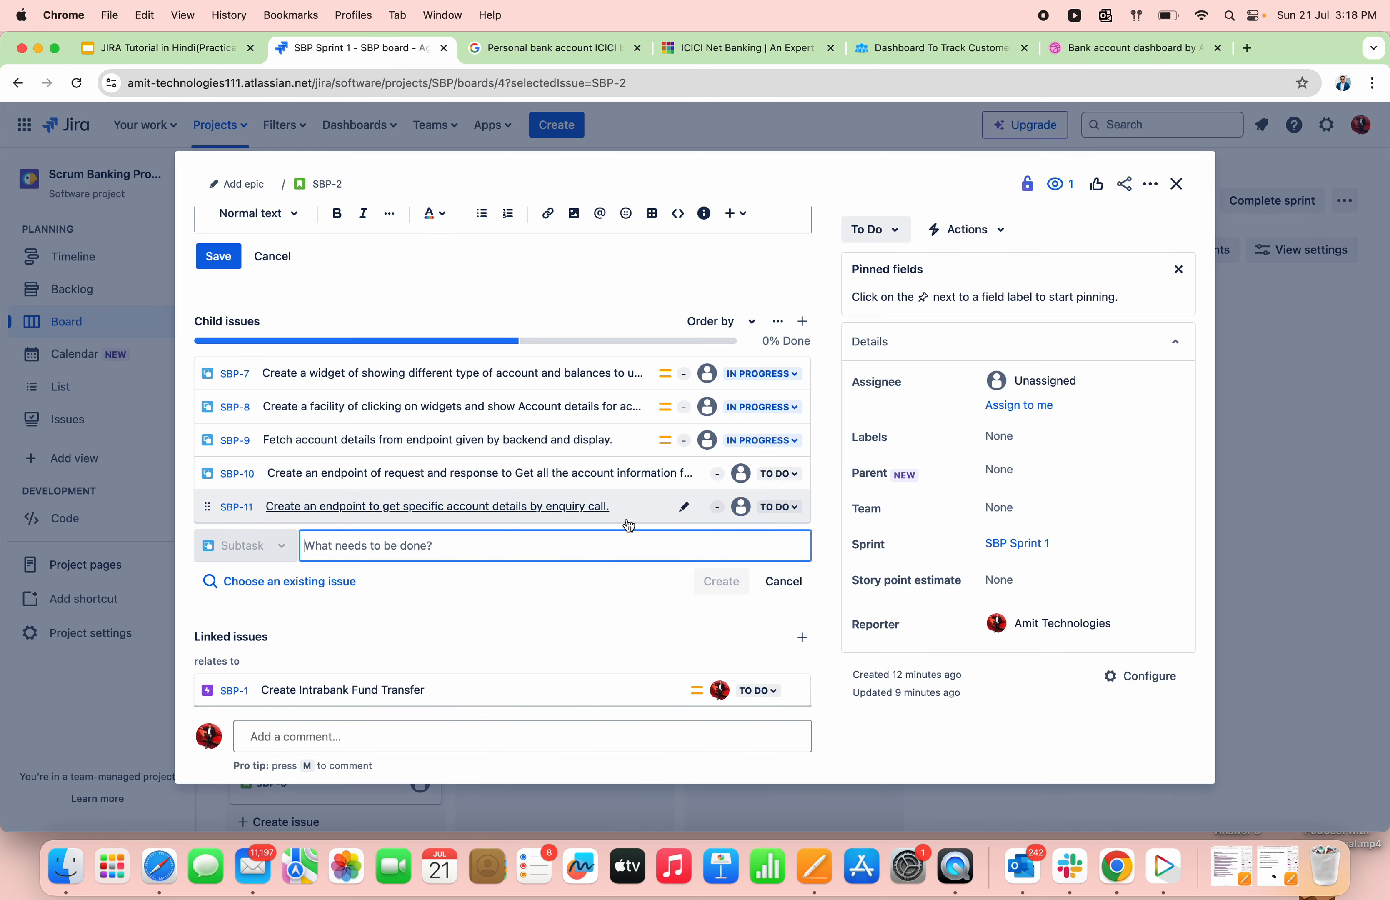
key("super+v")
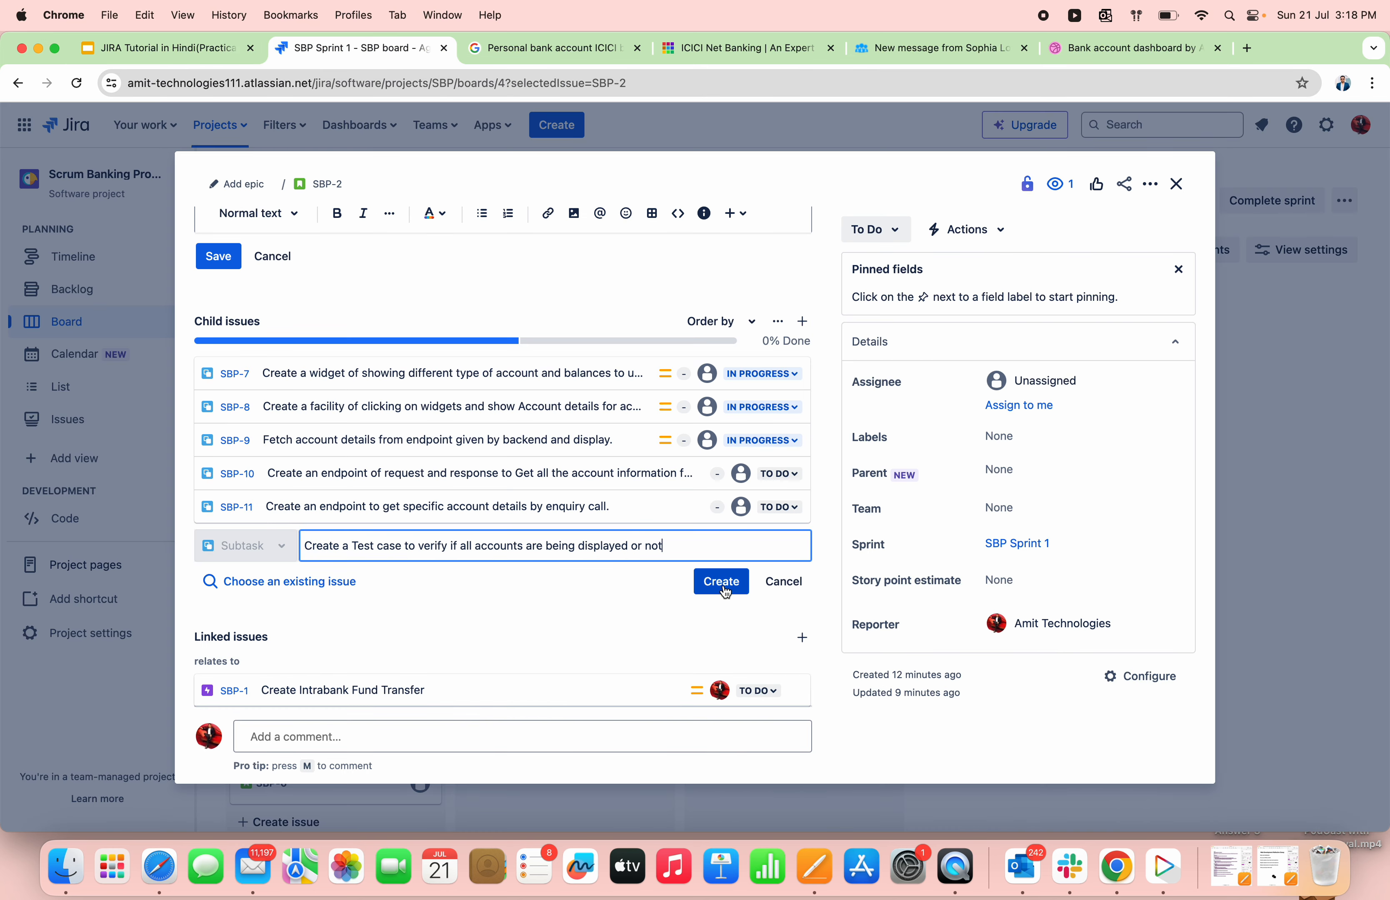
left_click(723, 582)
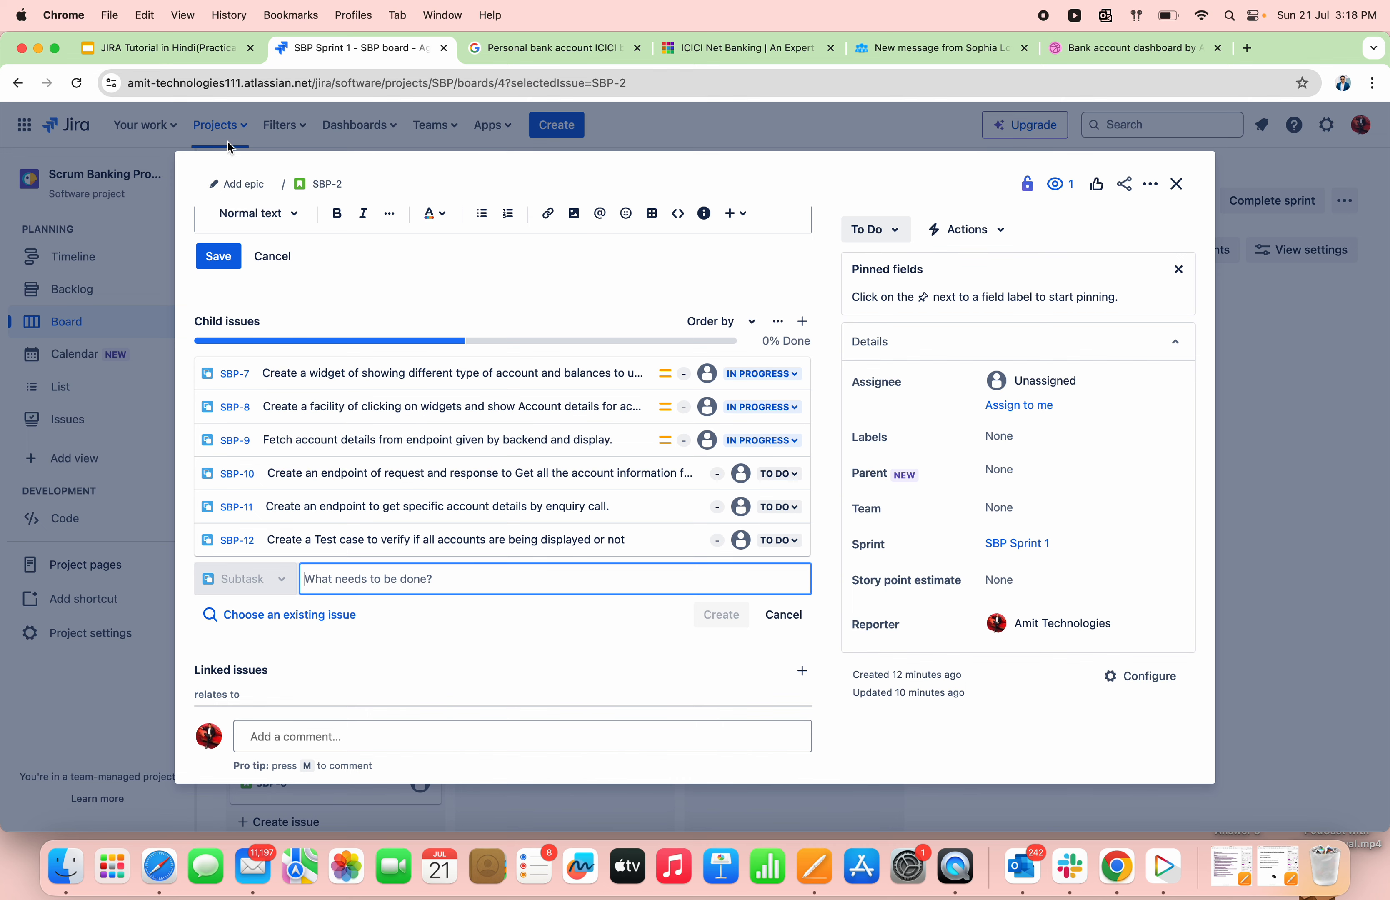
Copy the slide's testers task 2, "Create a test case to verify all the balances are fetched correctly and shown", into a new SBP-2 subtask.
left_click(160, 49)
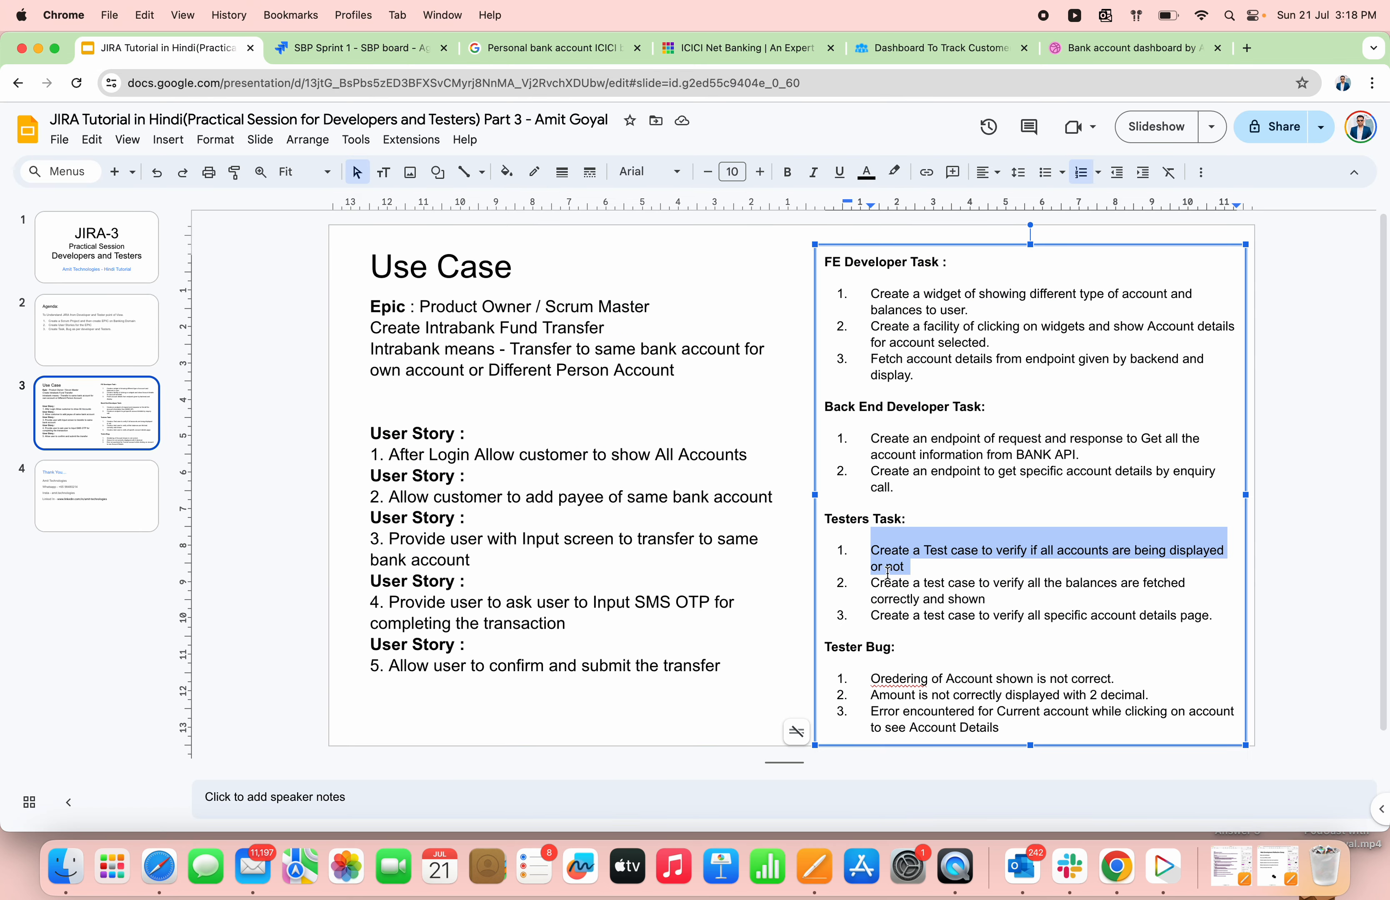
triple_click(904, 582)
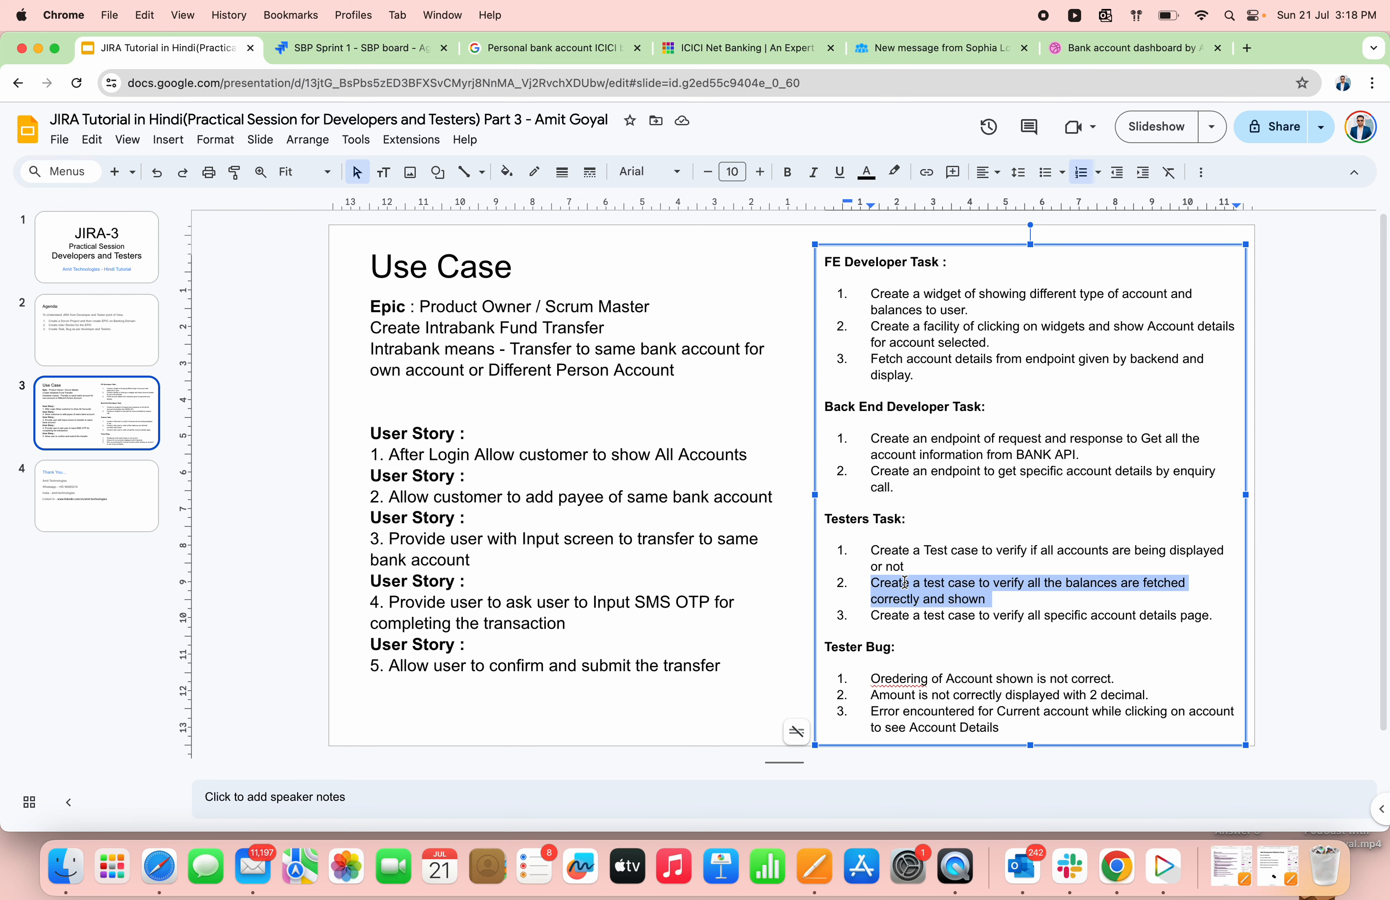
left_click(361, 49)
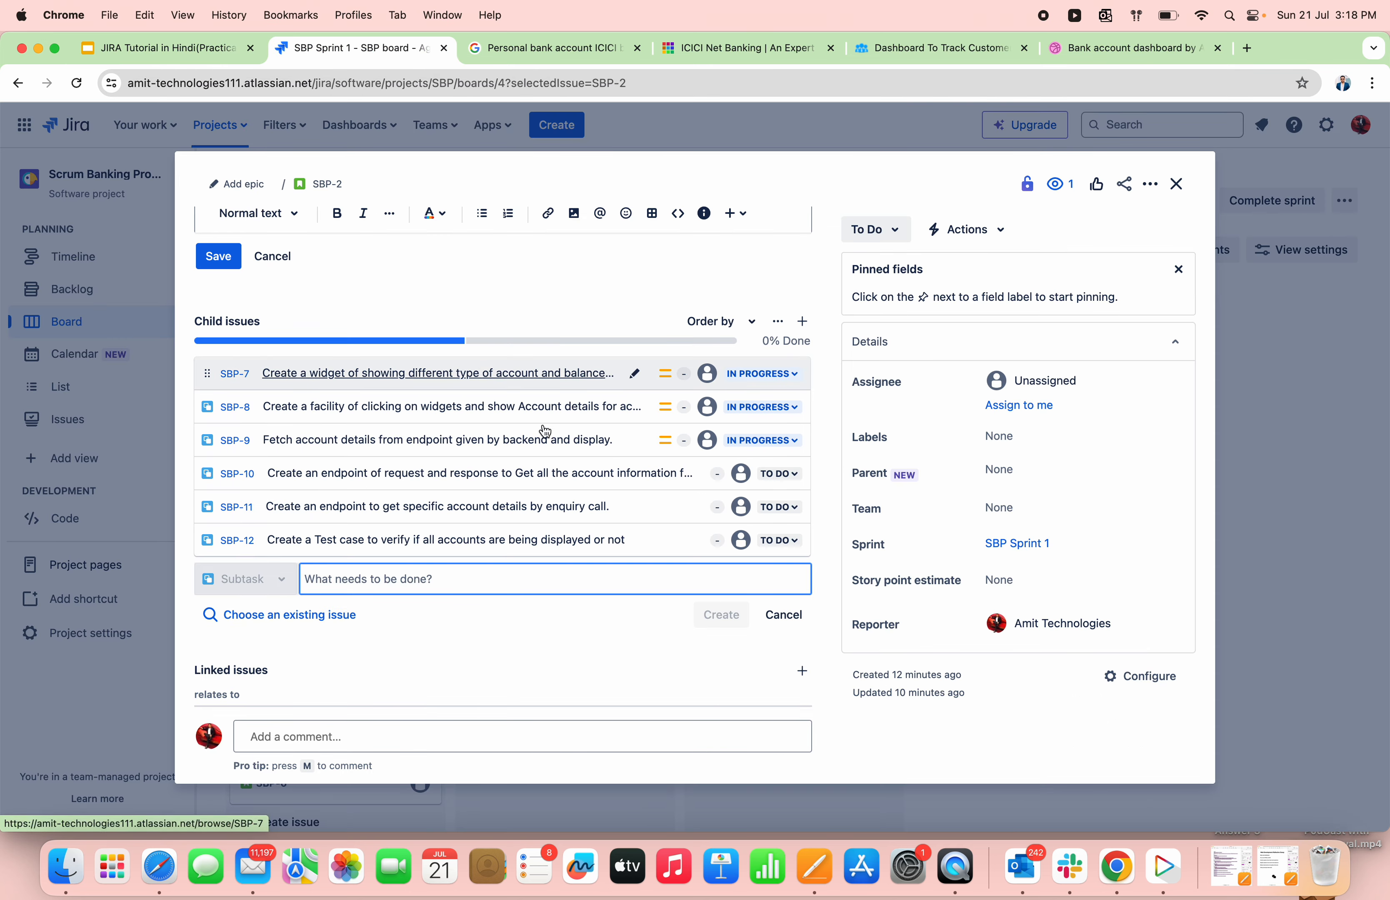
left_click(550, 580)
type("Create a test case to verify all the balances arefetched correctly and shown")
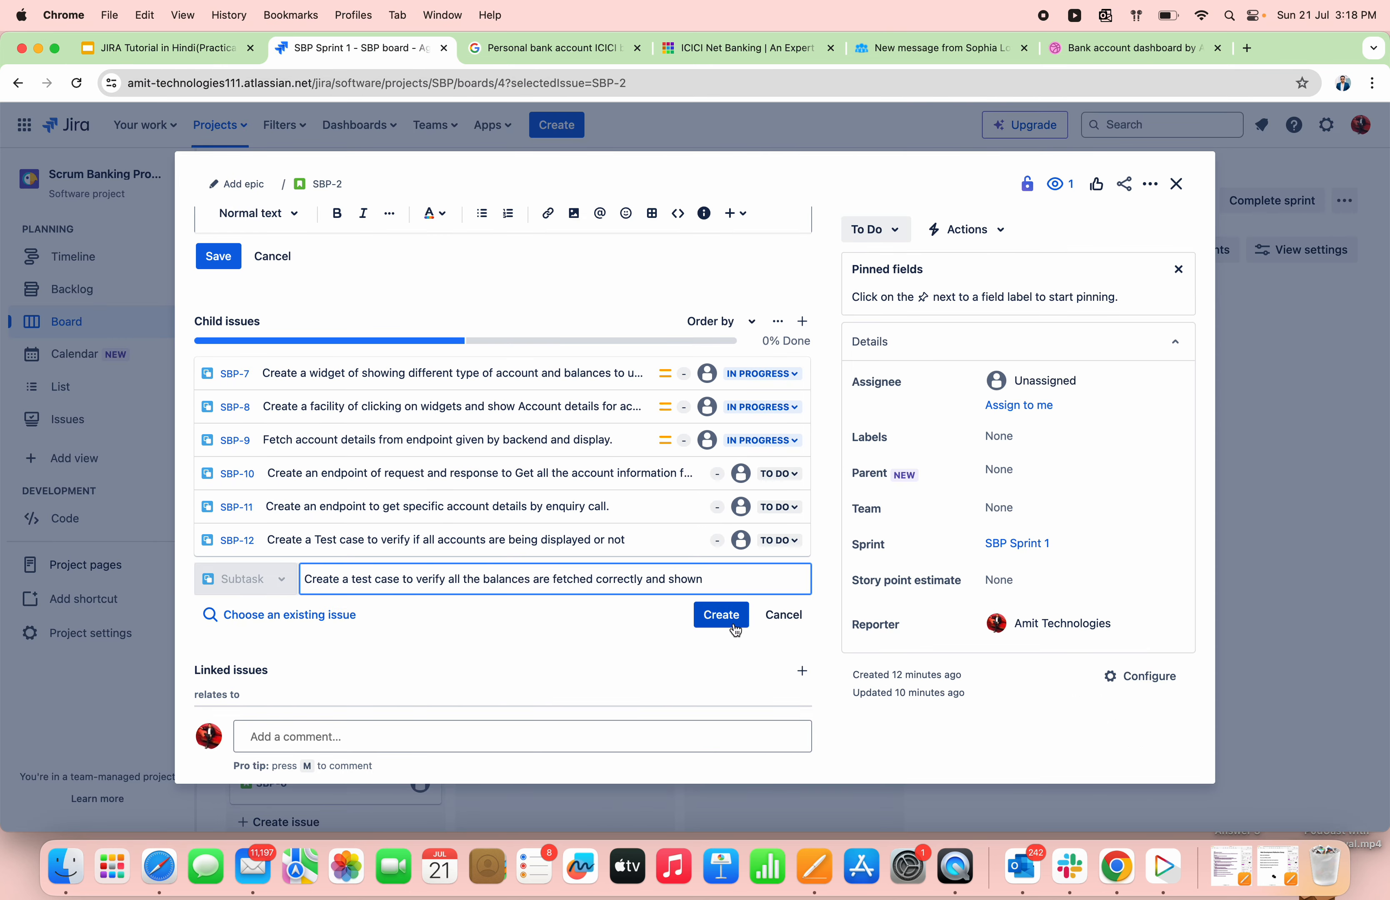
left_click(731, 619)
Copy the slide's testers task 3, "Create a test case to verify all specific account details page.", into a new SBP-2 subtask.
left_click(199, 56)
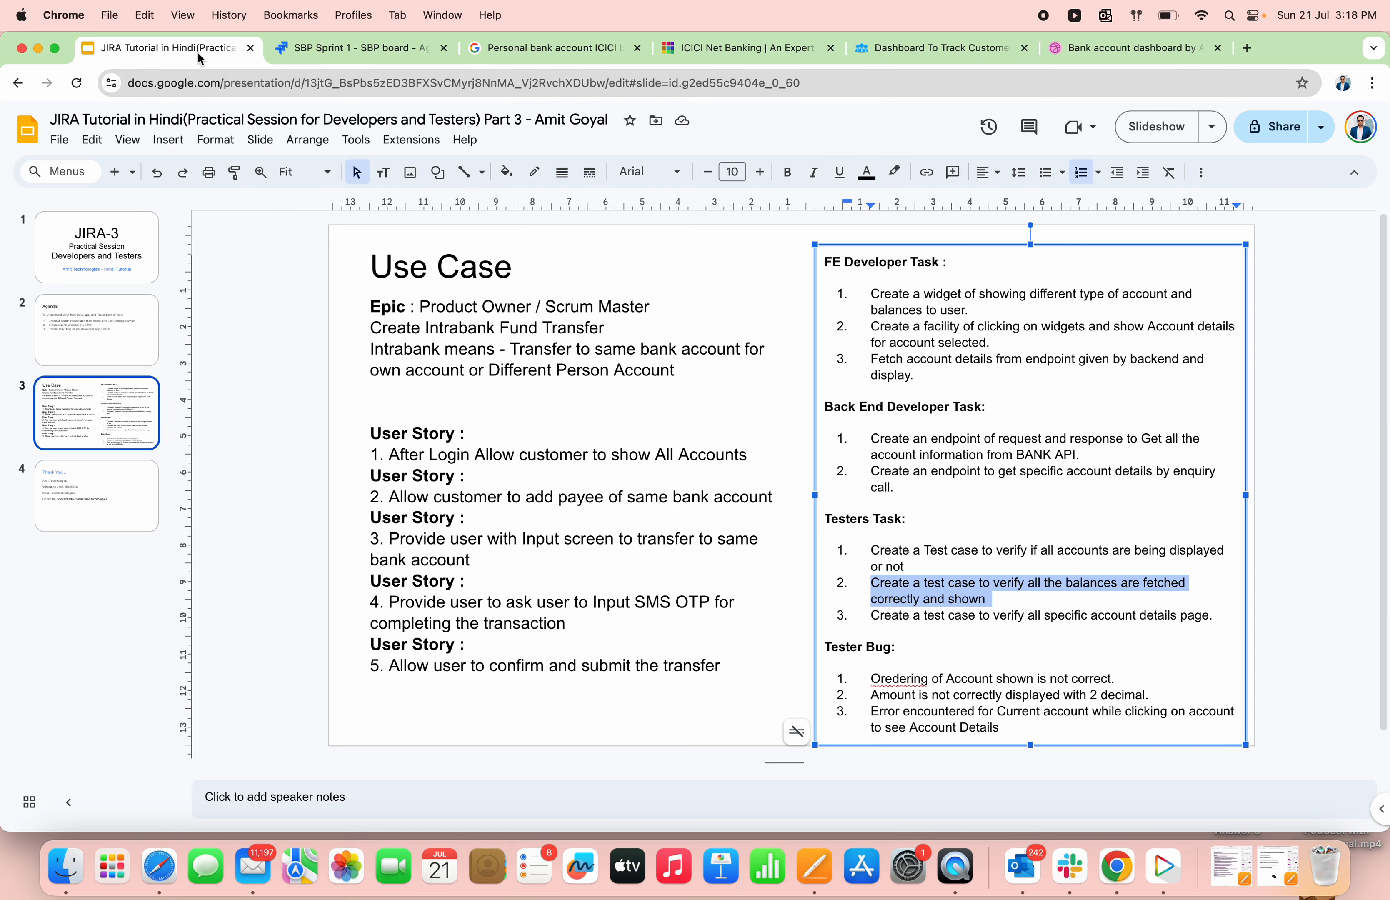
left_click(953, 617)
triple_click(954, 616)
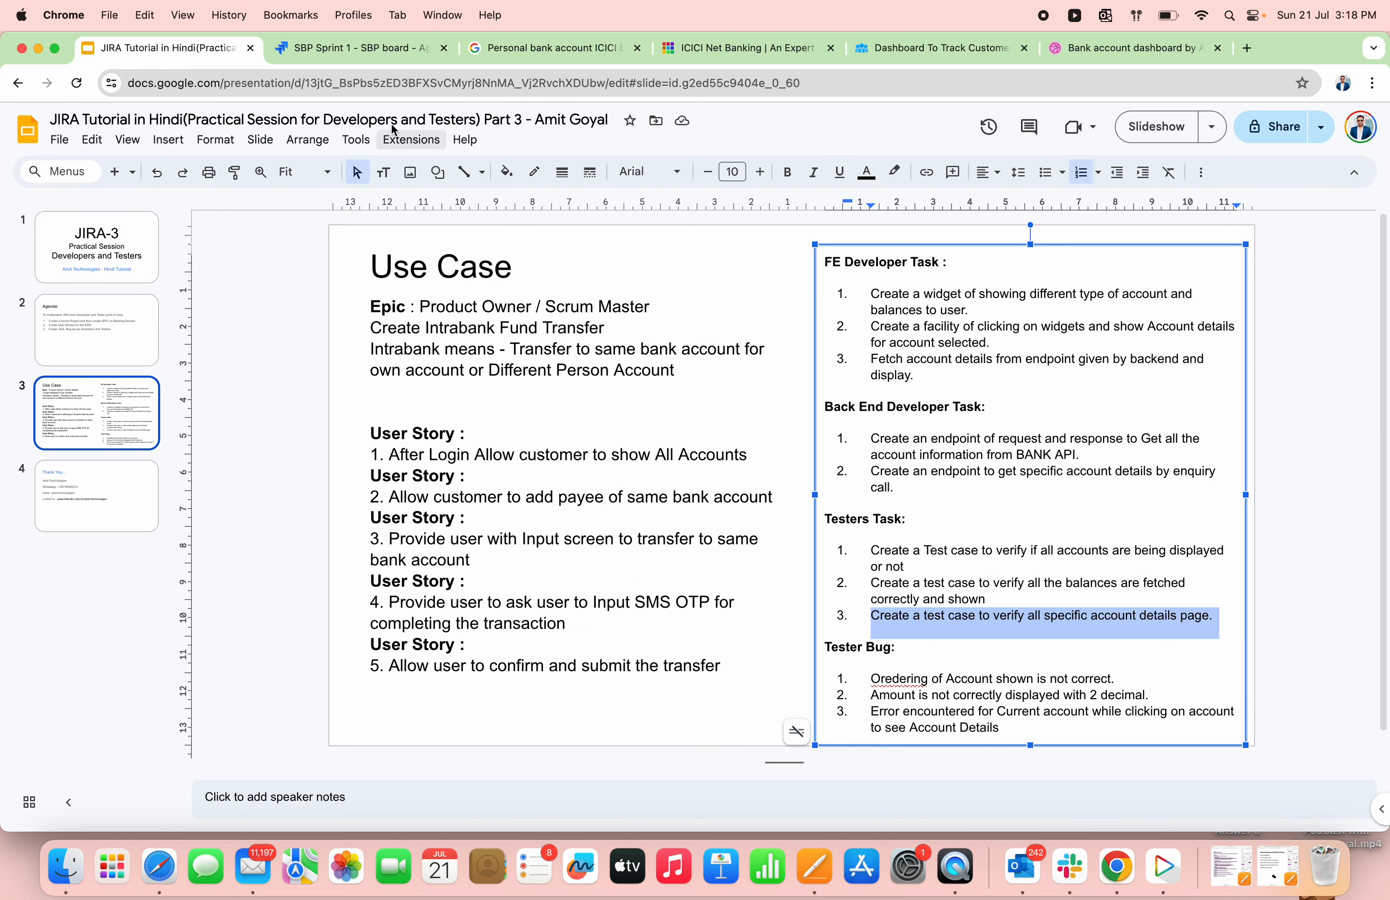
left_click(366, 55)
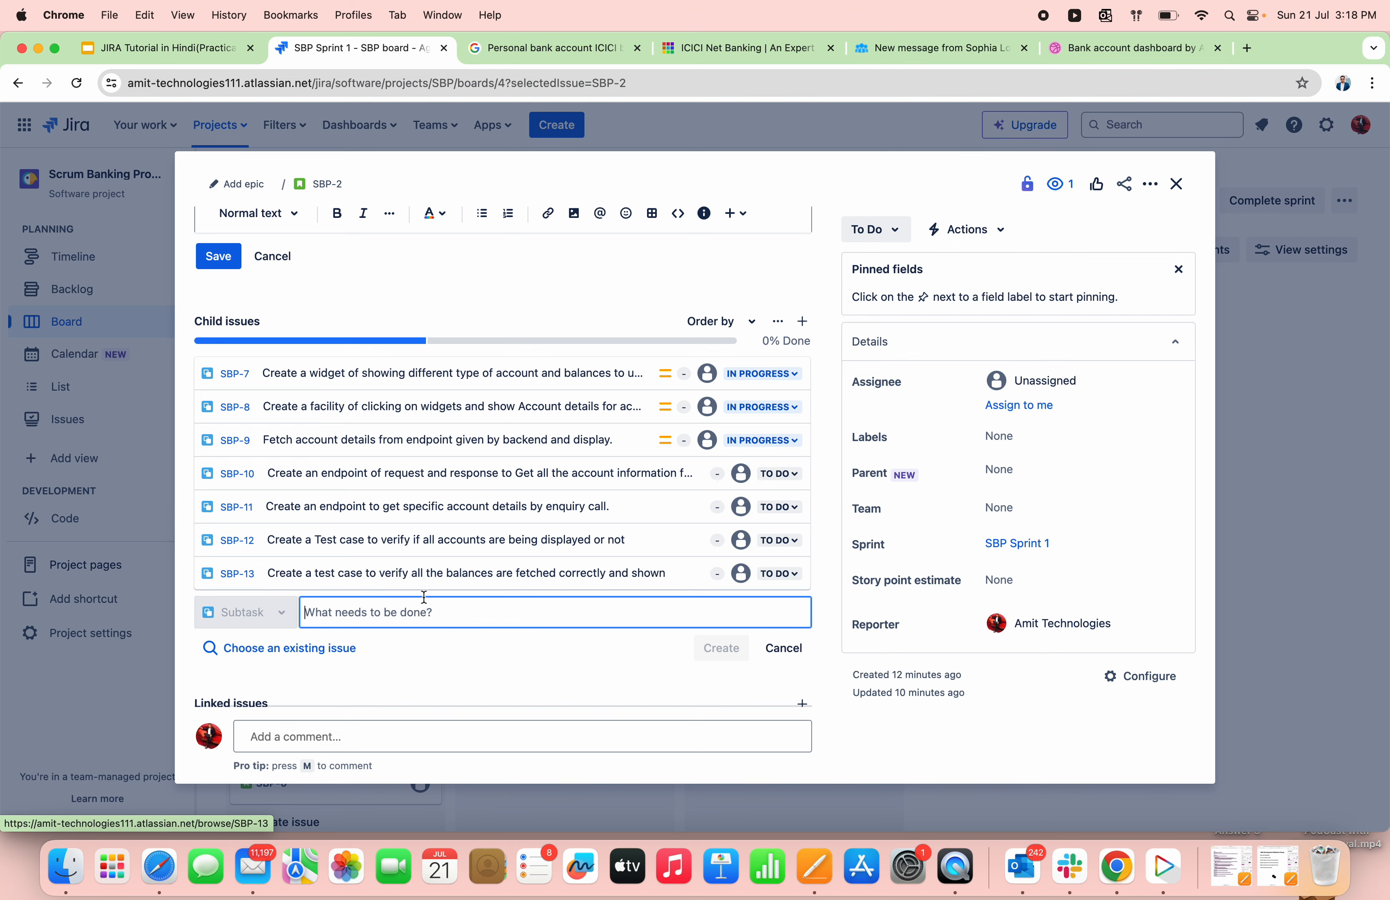
left_click(426, 608)
type("Create a test case to verify all specific account details page.")
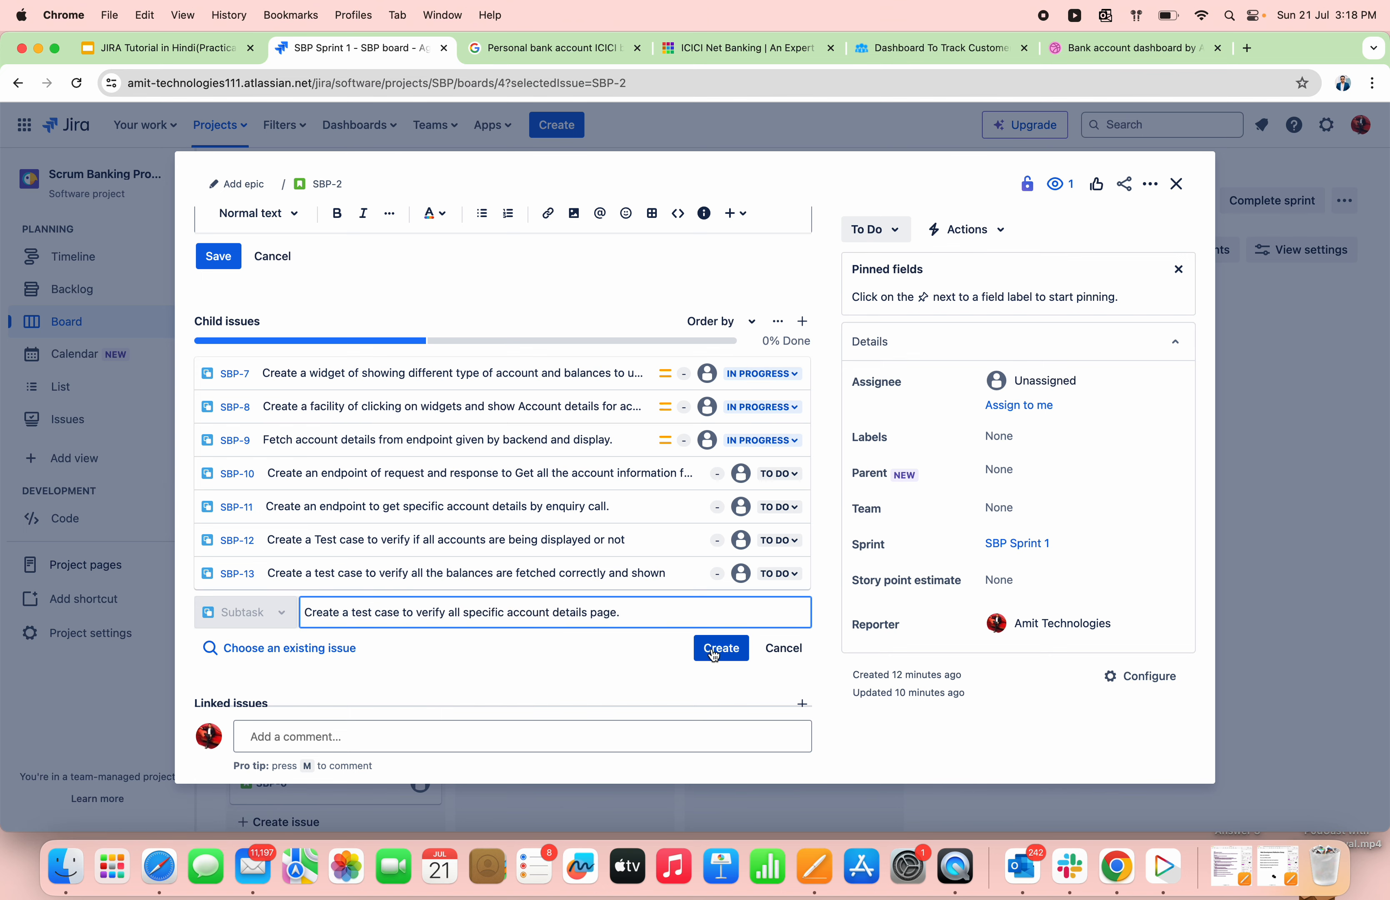
left_click(719, 649)
Compare the slide's testers tasks and tester bugs with story SBP-2's child issues, and close the story.
left_click(164, 48)
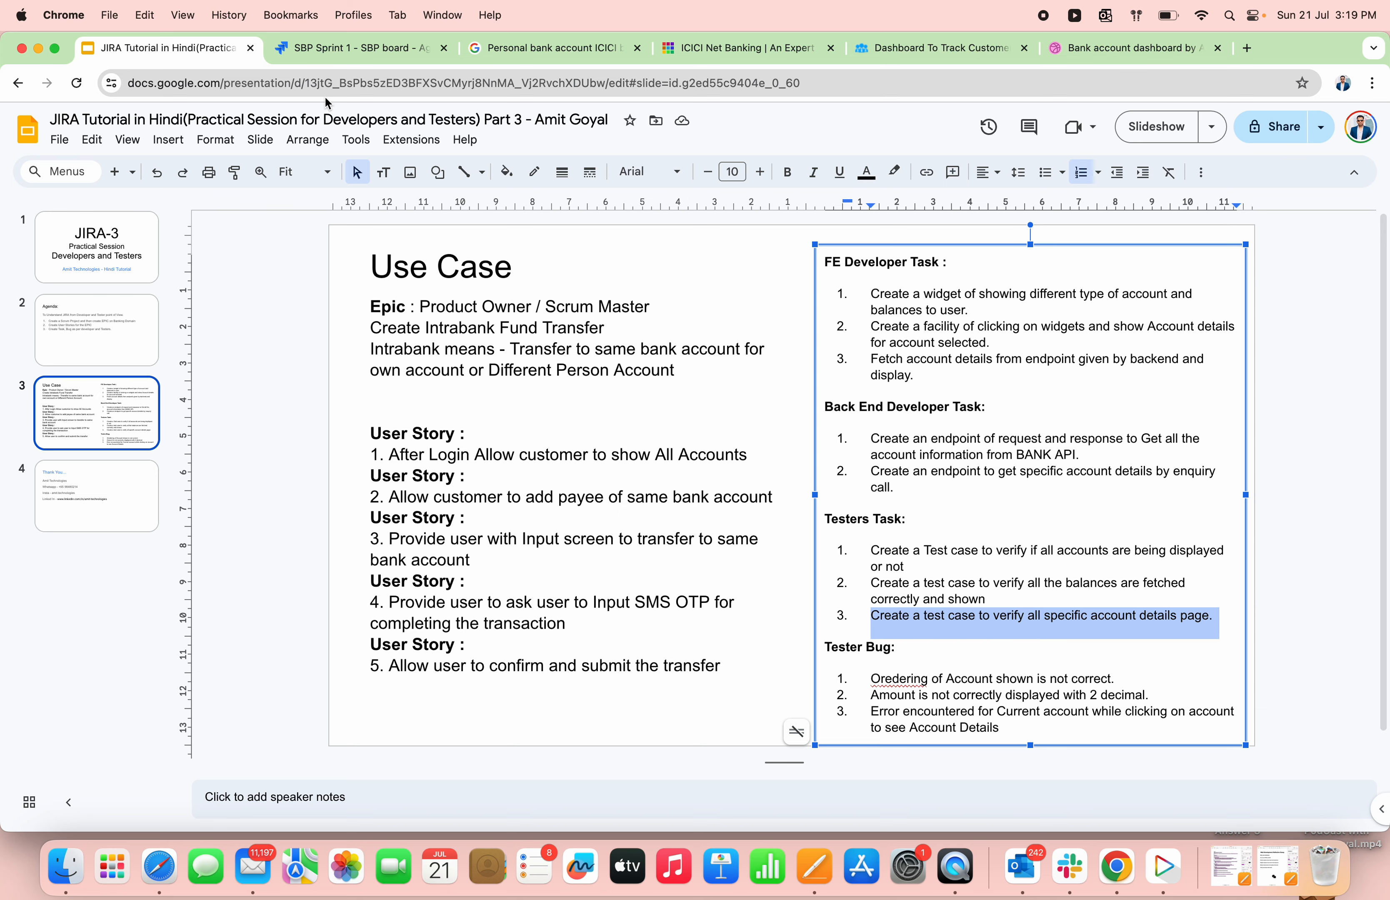
left_click(358, 48)
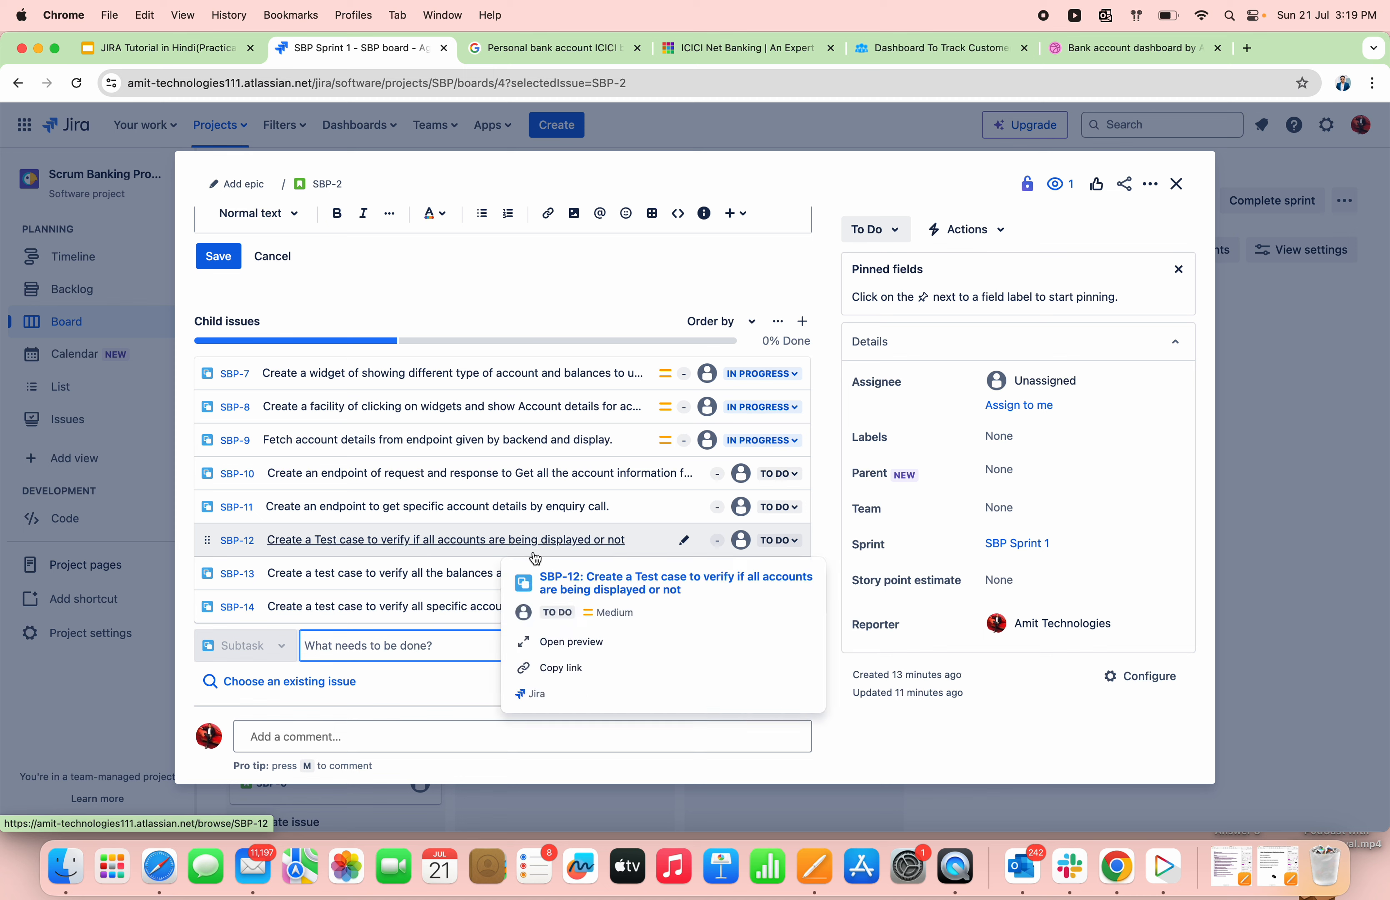
mouse_move(485, 594)
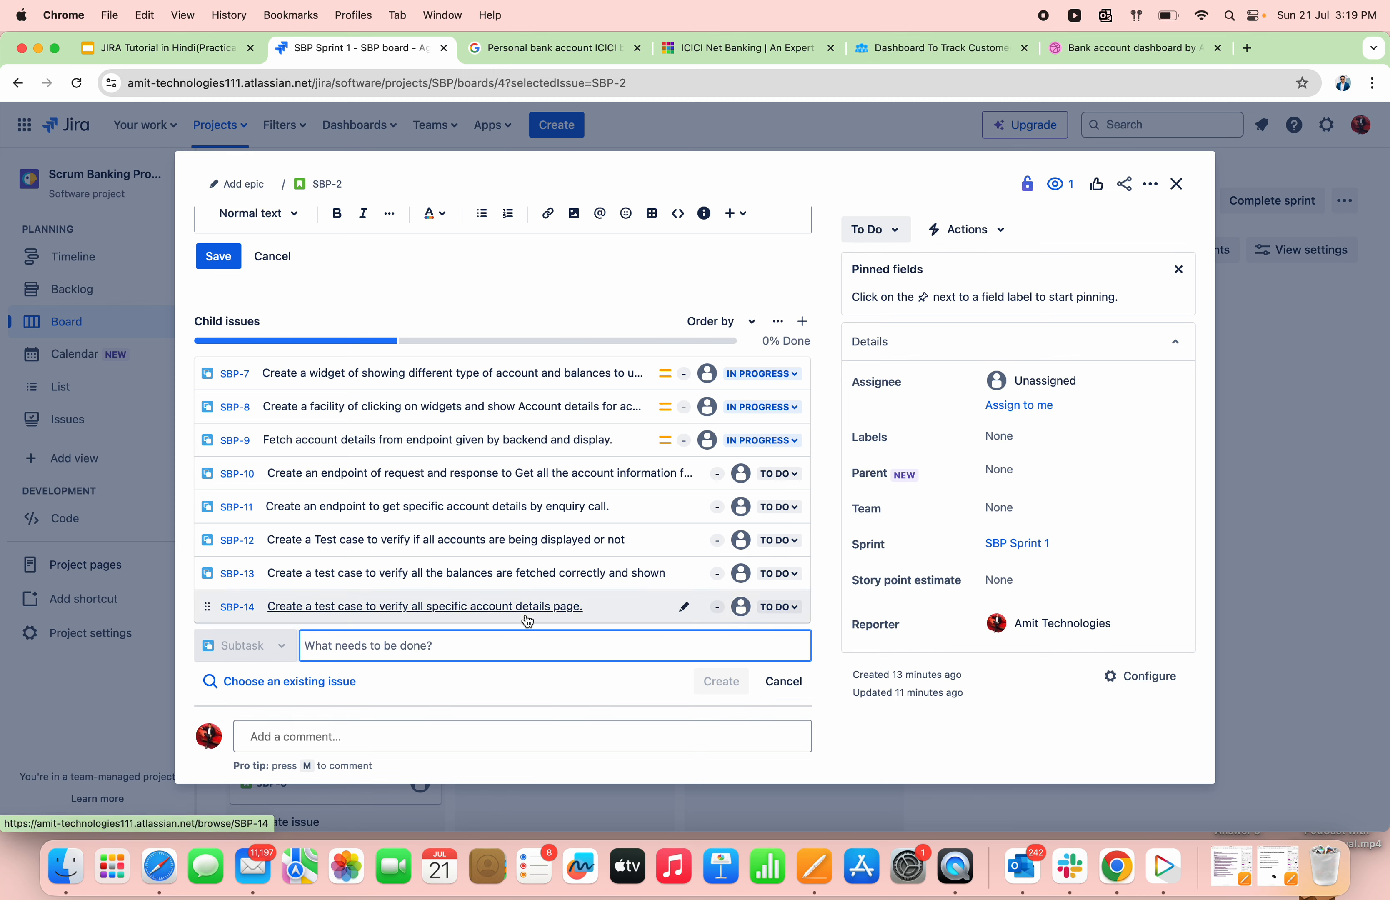
left_click(186, 51)
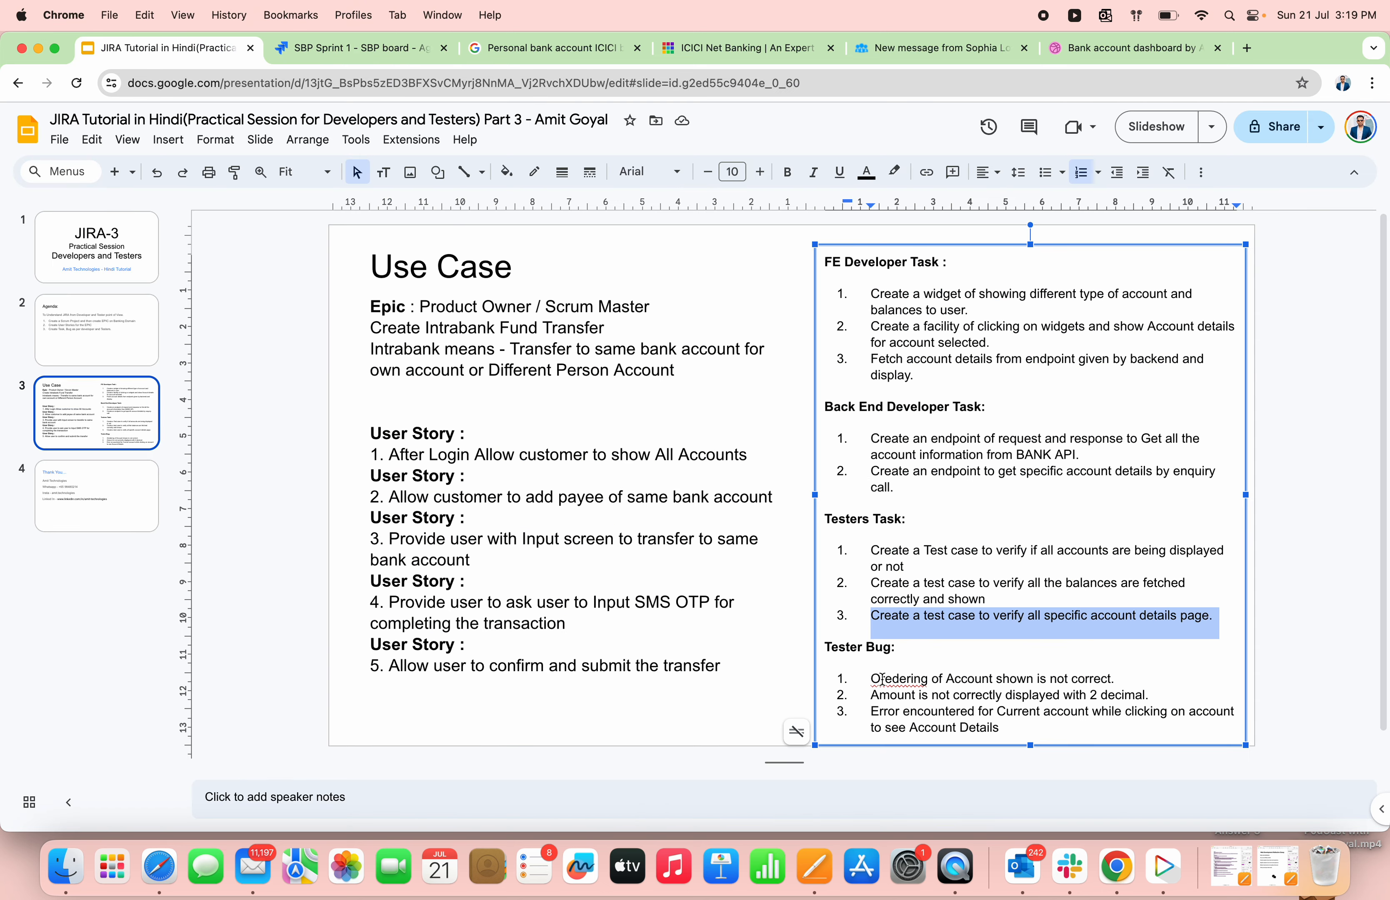
left_click(358, 51)
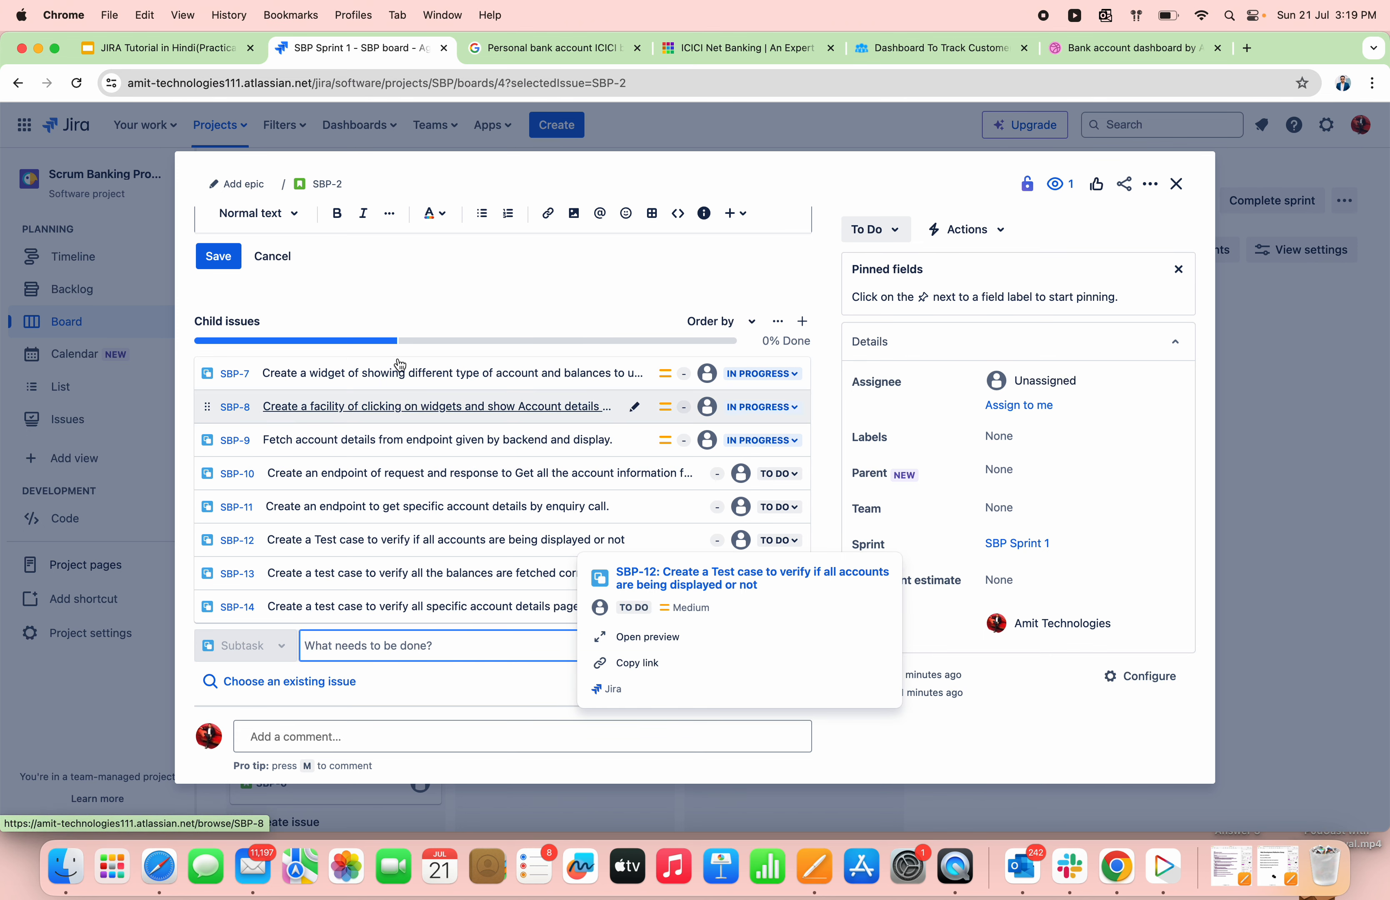
left_click(1176, 185)
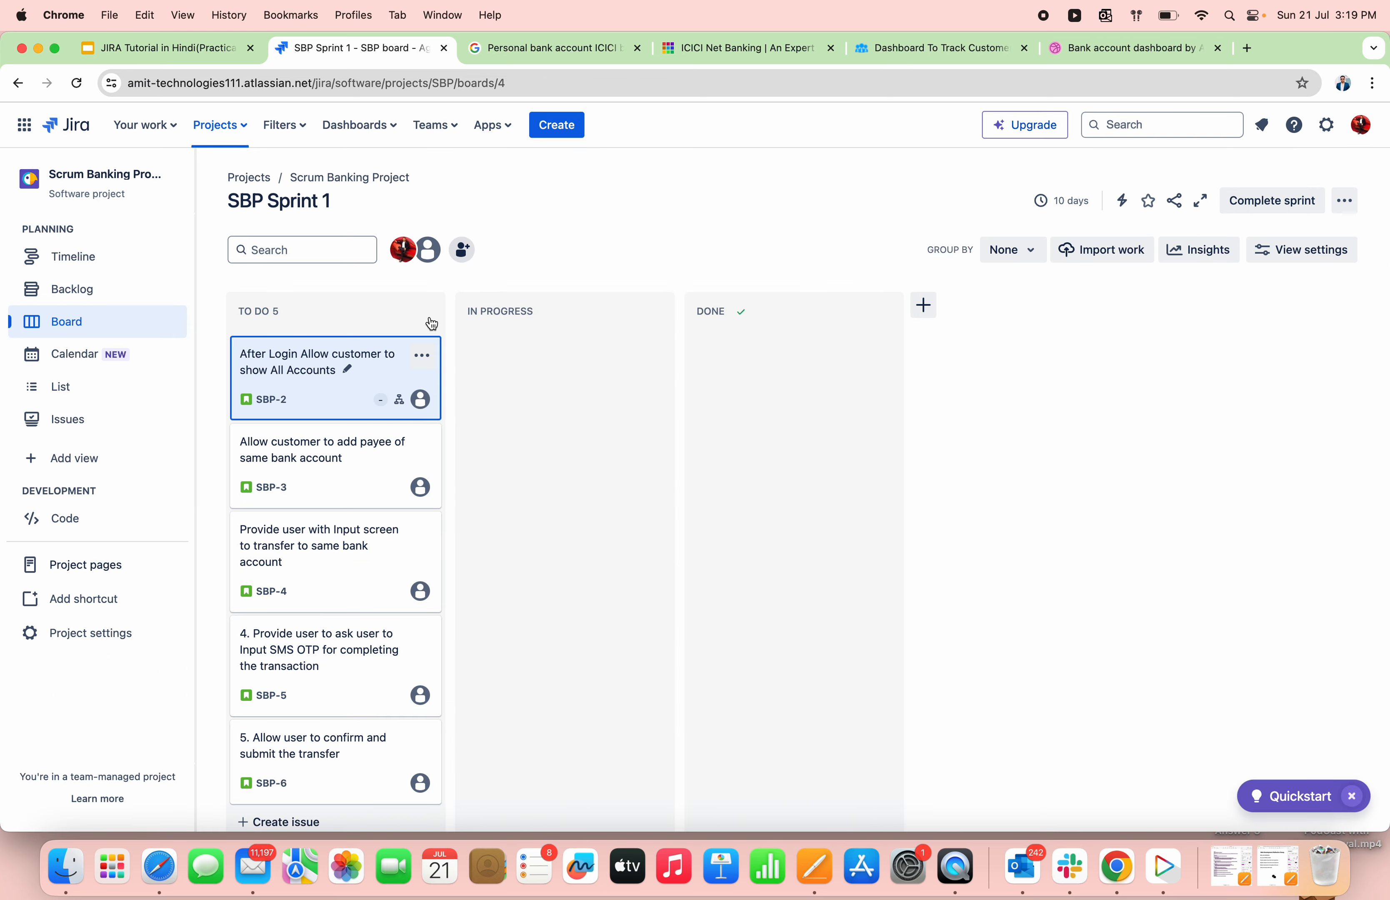
left_click(184, 49)
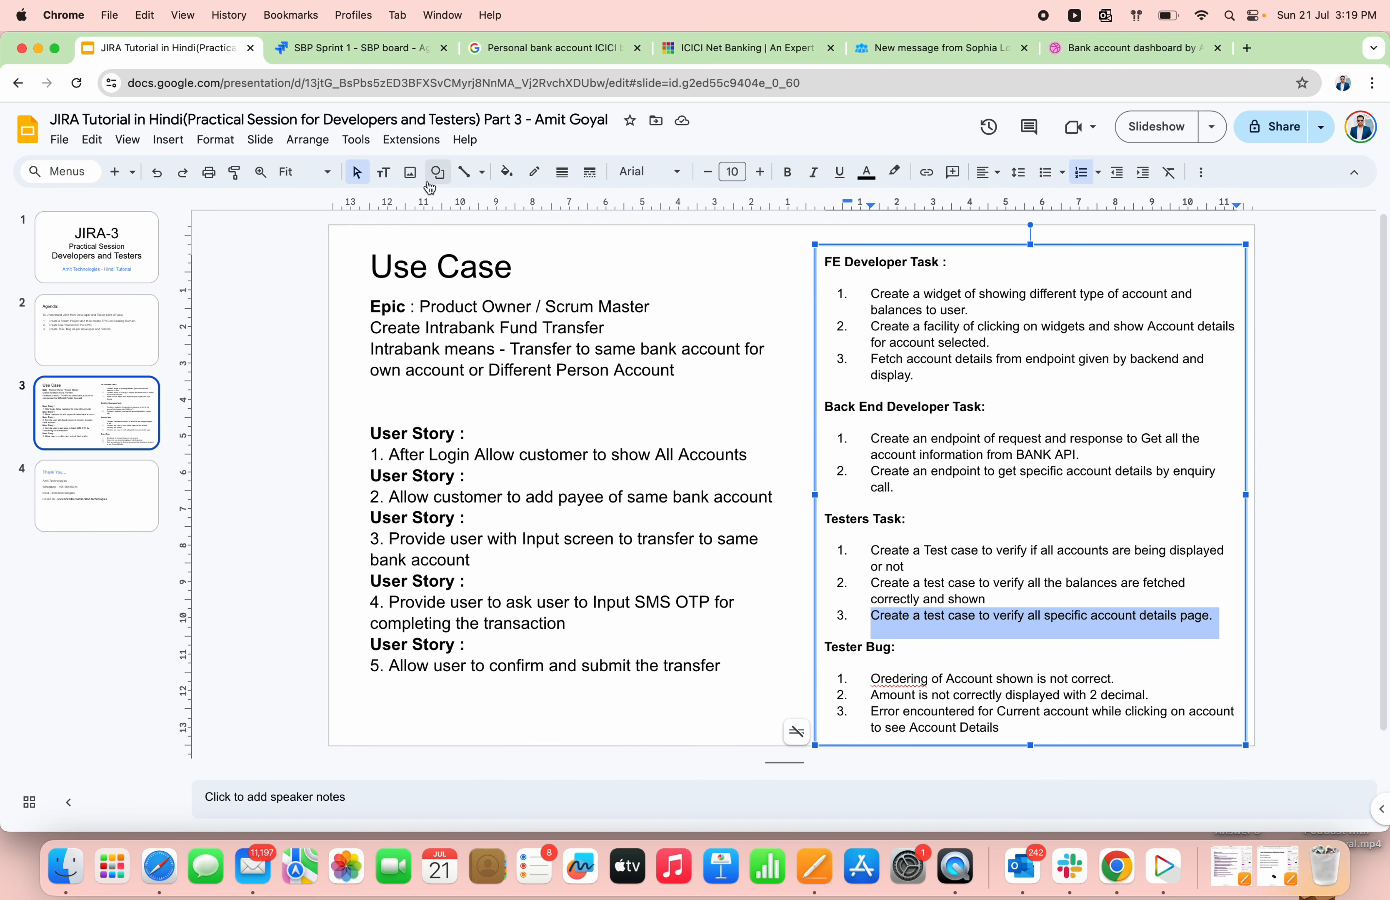
left_click(332, 49)
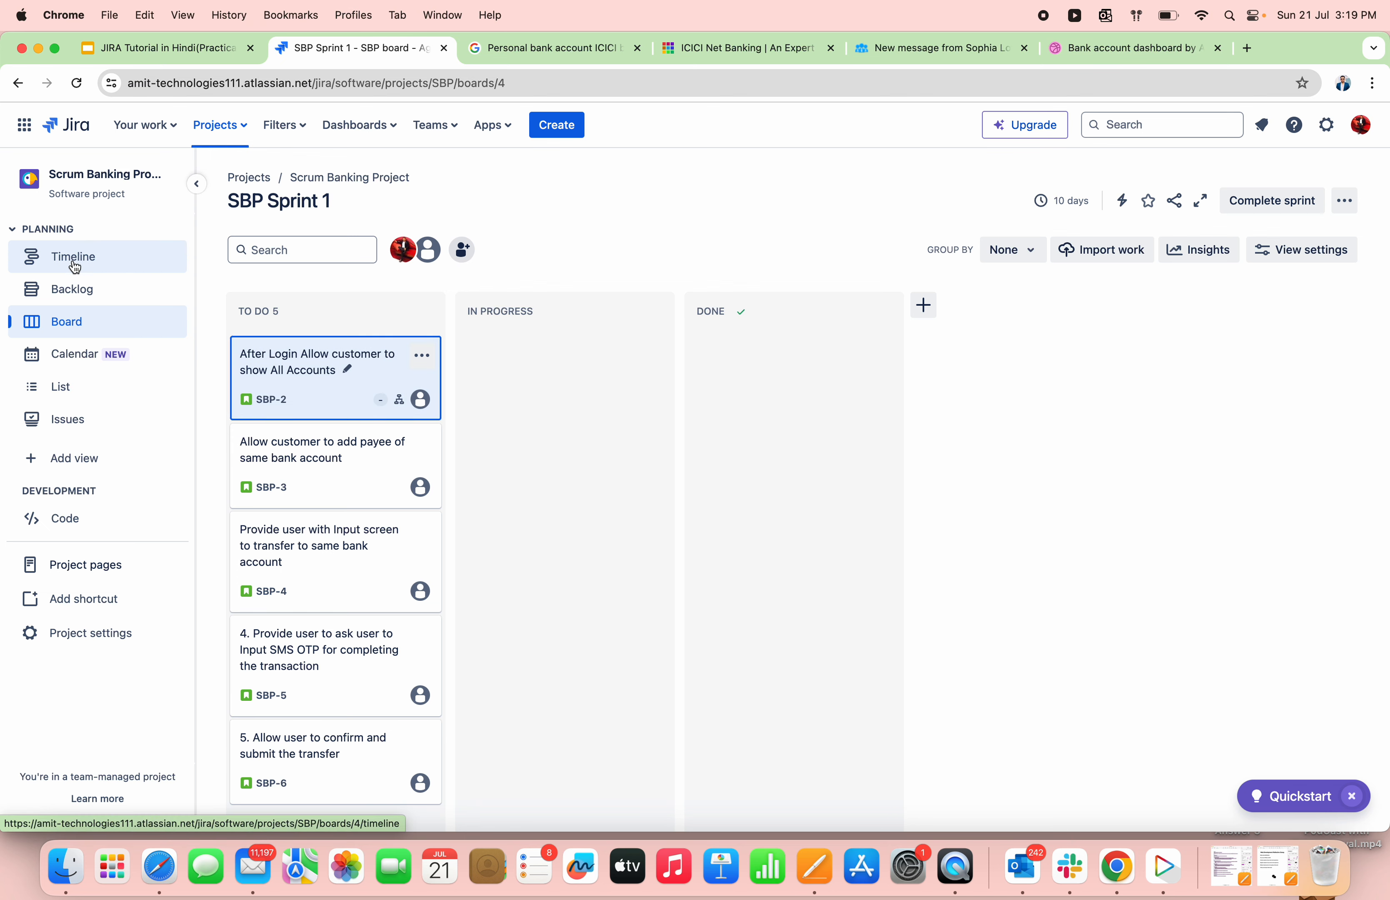
Check the backlog, return to the SBP Sprint 1 board and group it by Subtask.
left_click(73, 294)
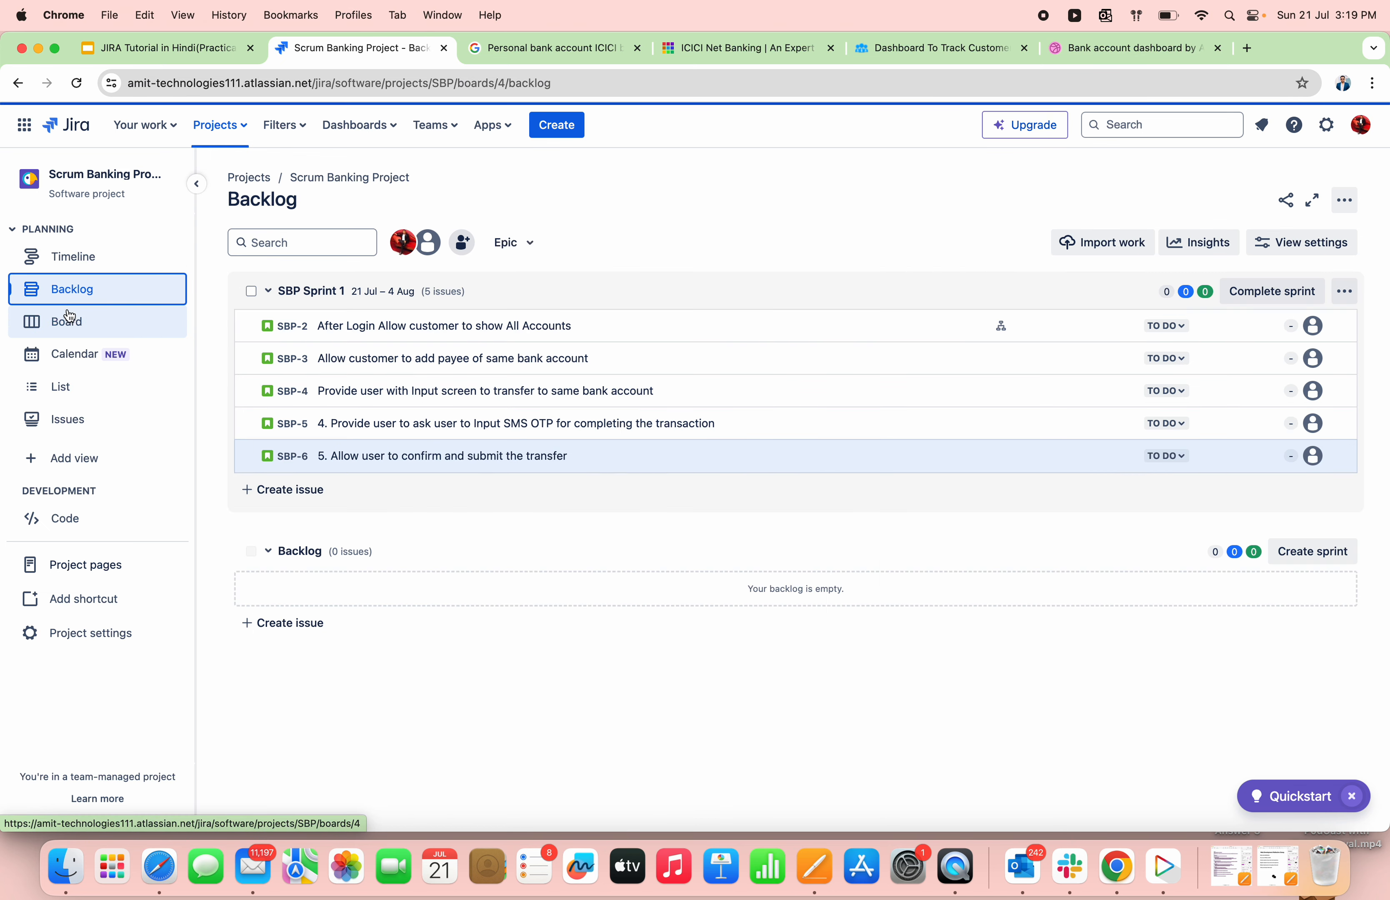
left_click(62, 322)
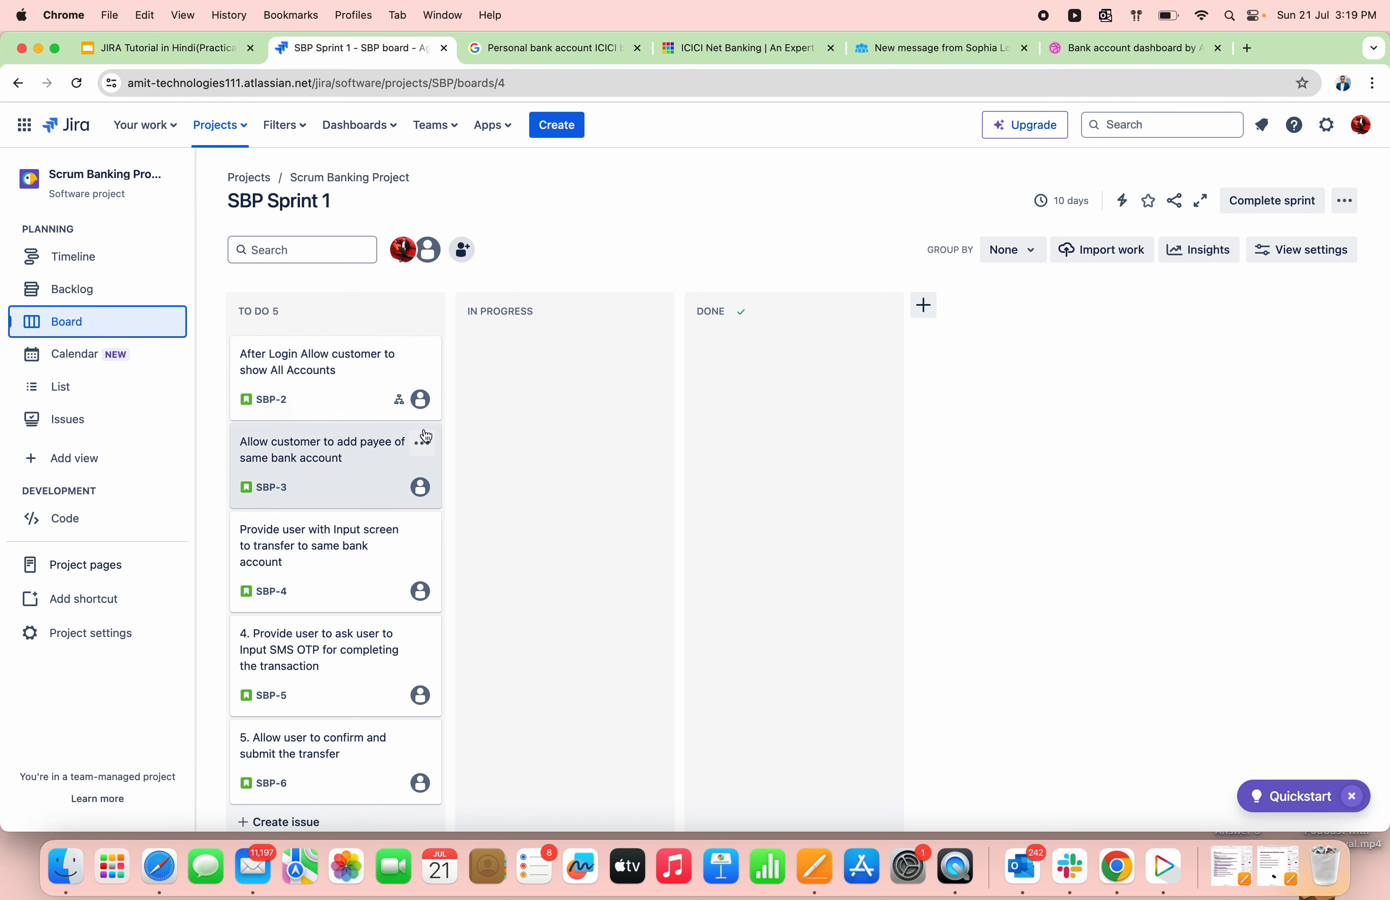
scroll(425, 435, "down", 2)
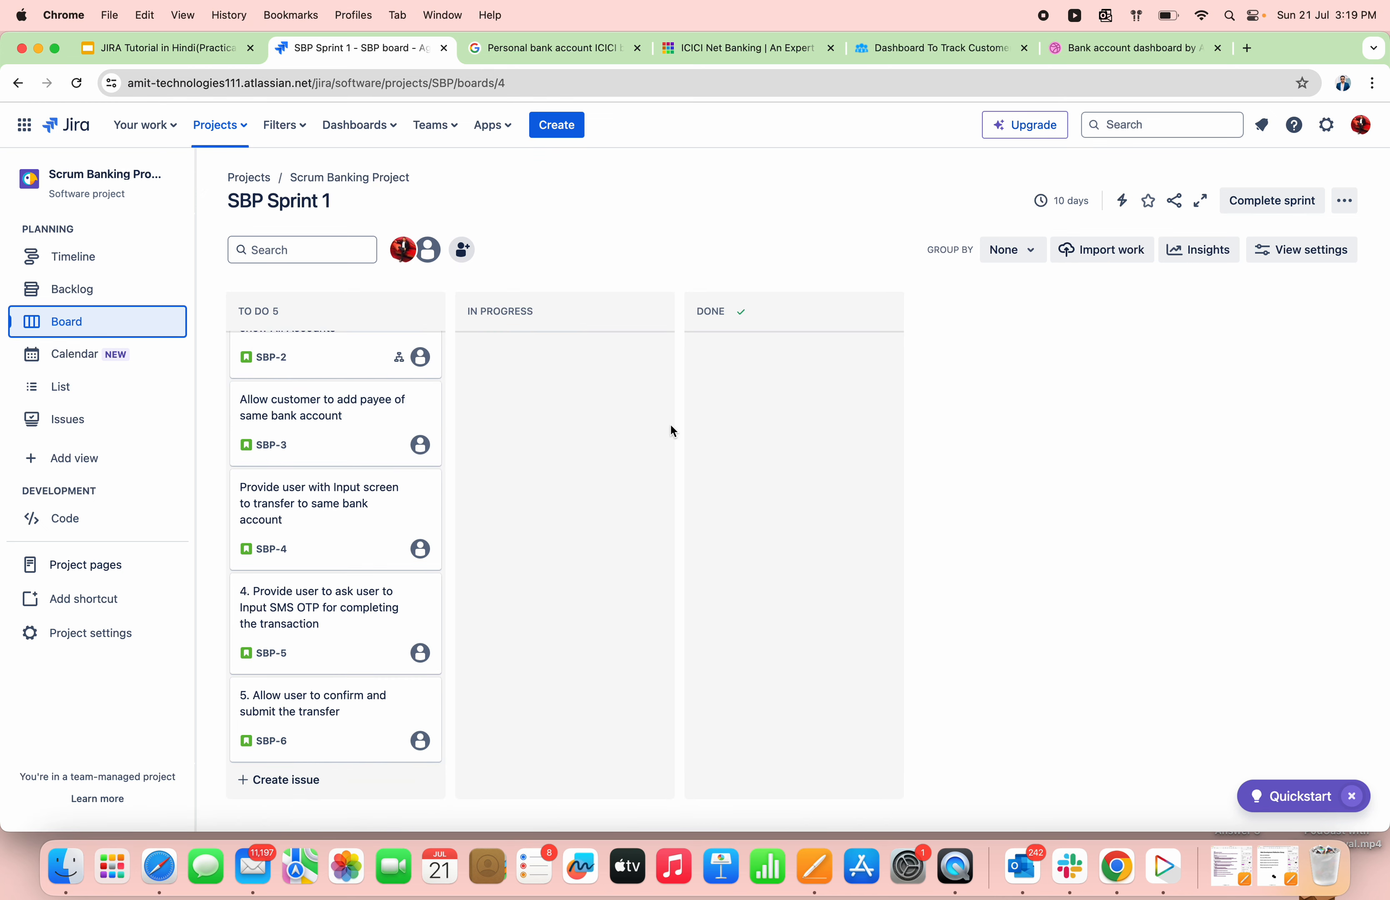
left_click(1041, 253)
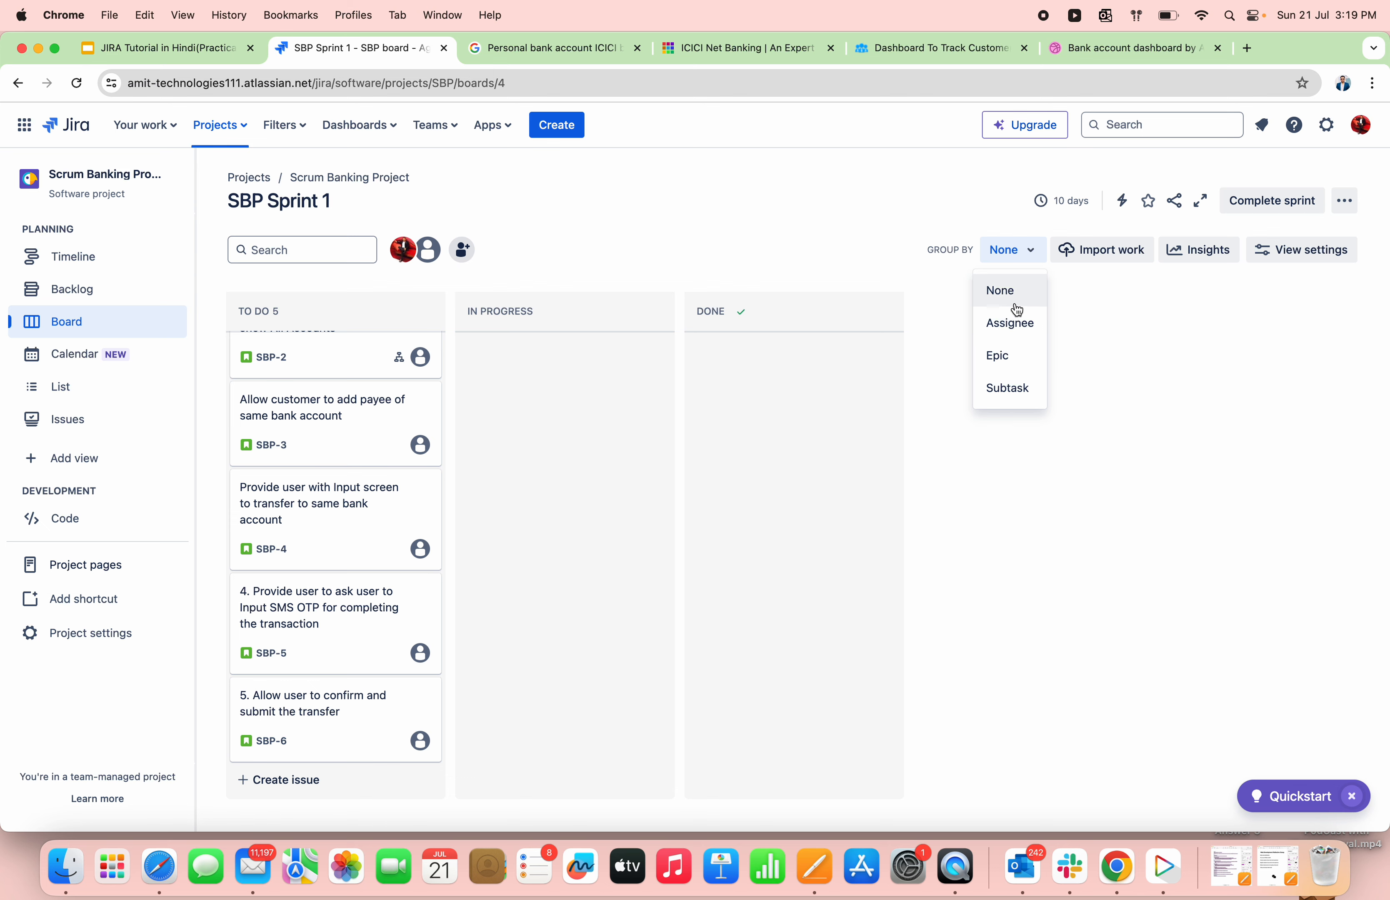
left_click(1018, 400)
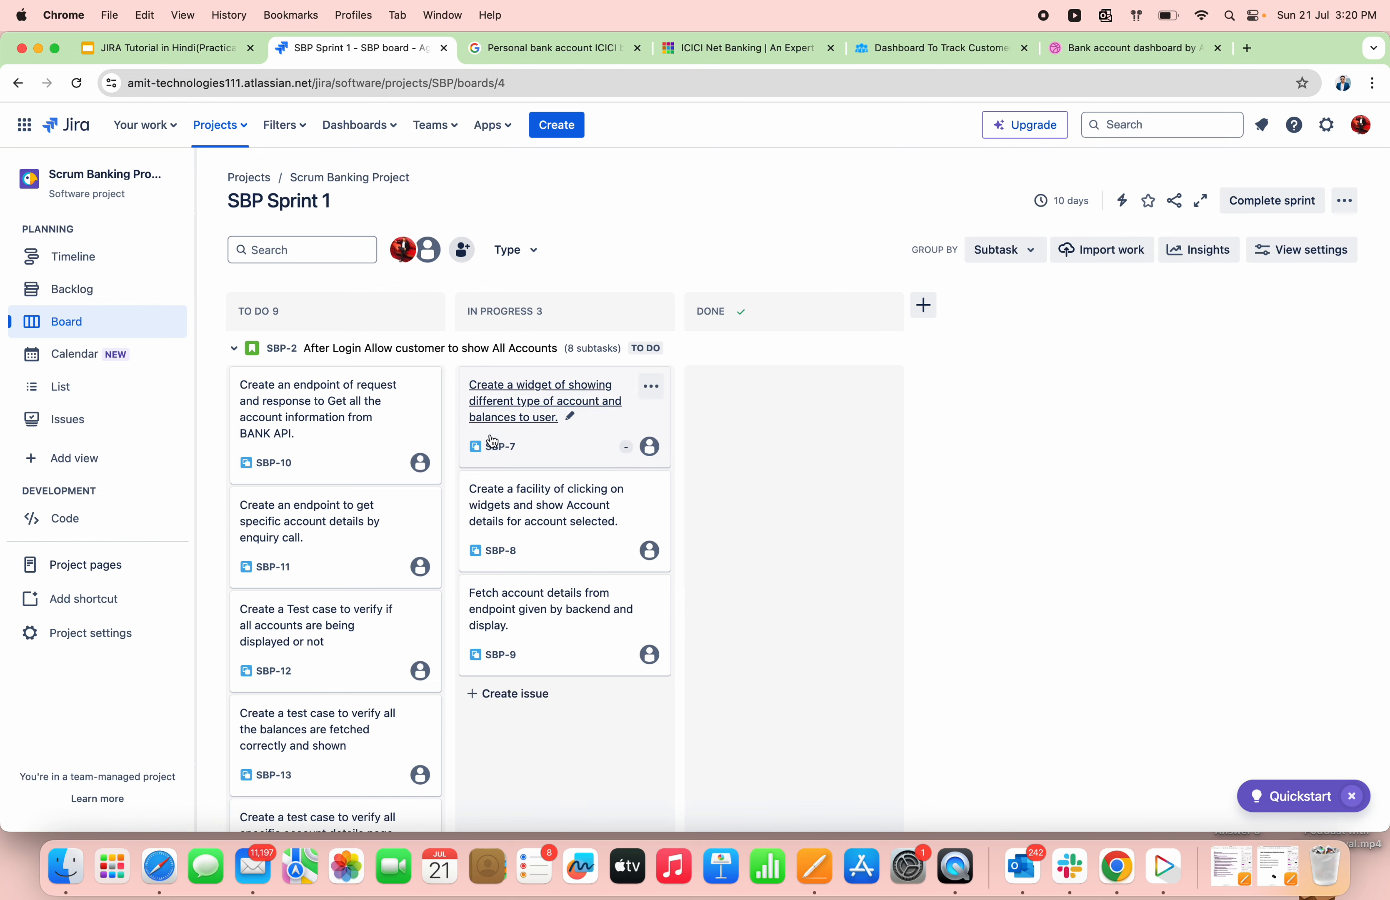
Review SBP-2's subtasks by status column and the remaining stories under Everything else on the grouped board.
scroll(402, 439, "down", 10)
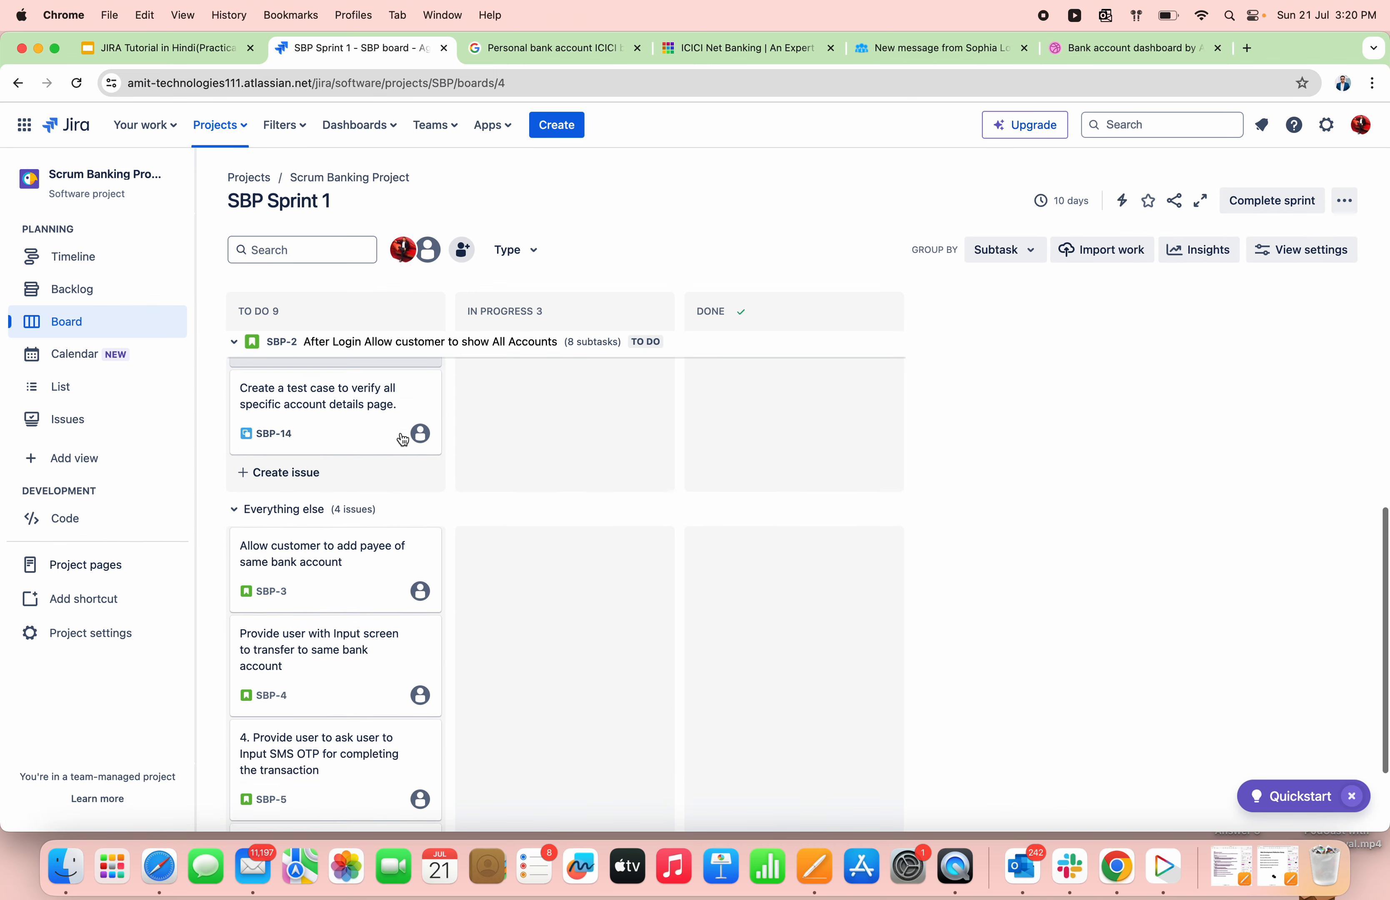
scroll(402, 439, "up", 10)
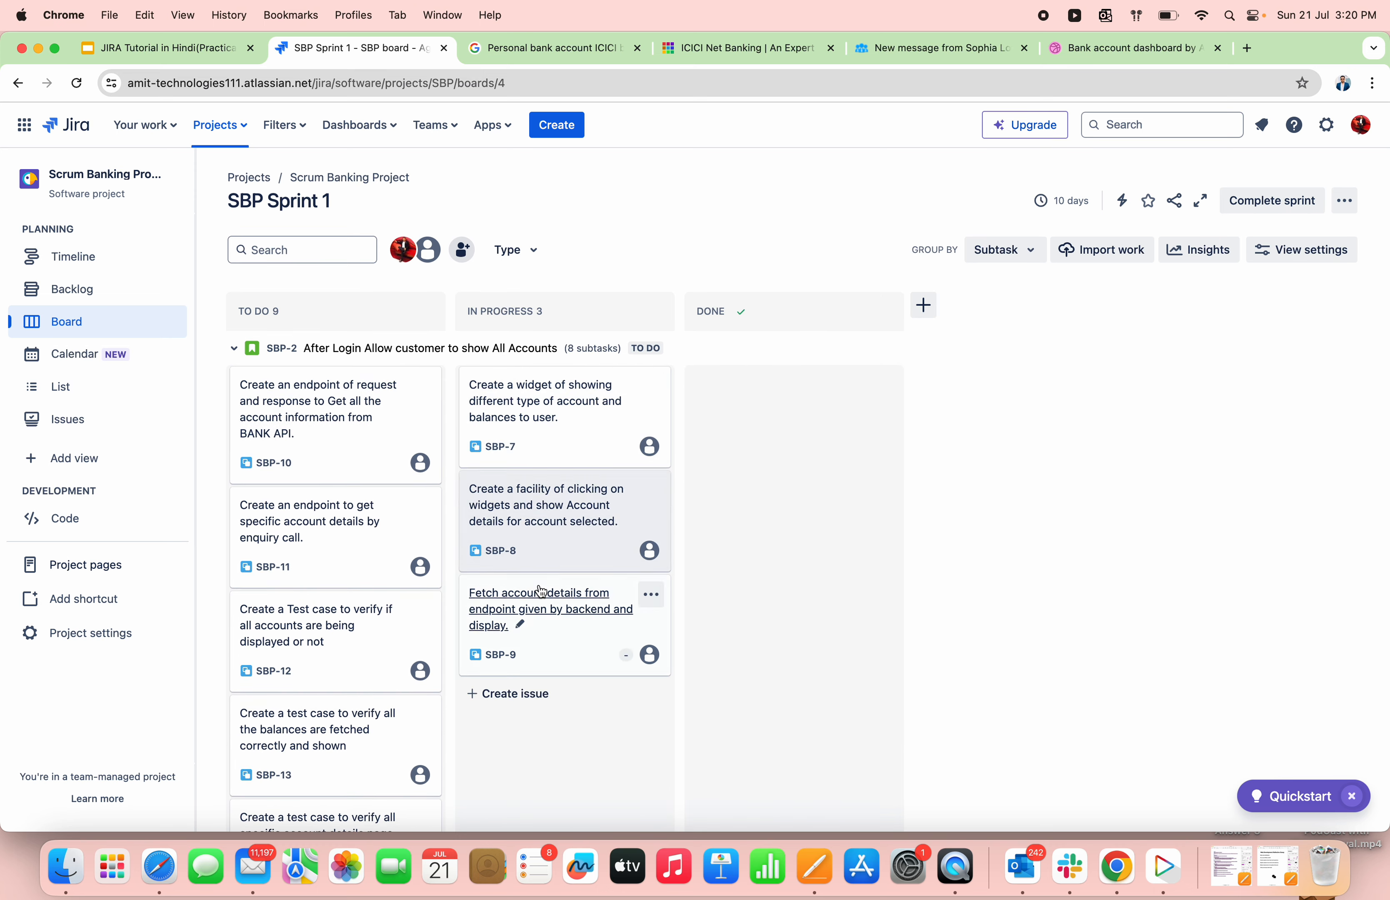
scroll(538, 609, "down", 2)
scroll(538, 609, "down", 10)
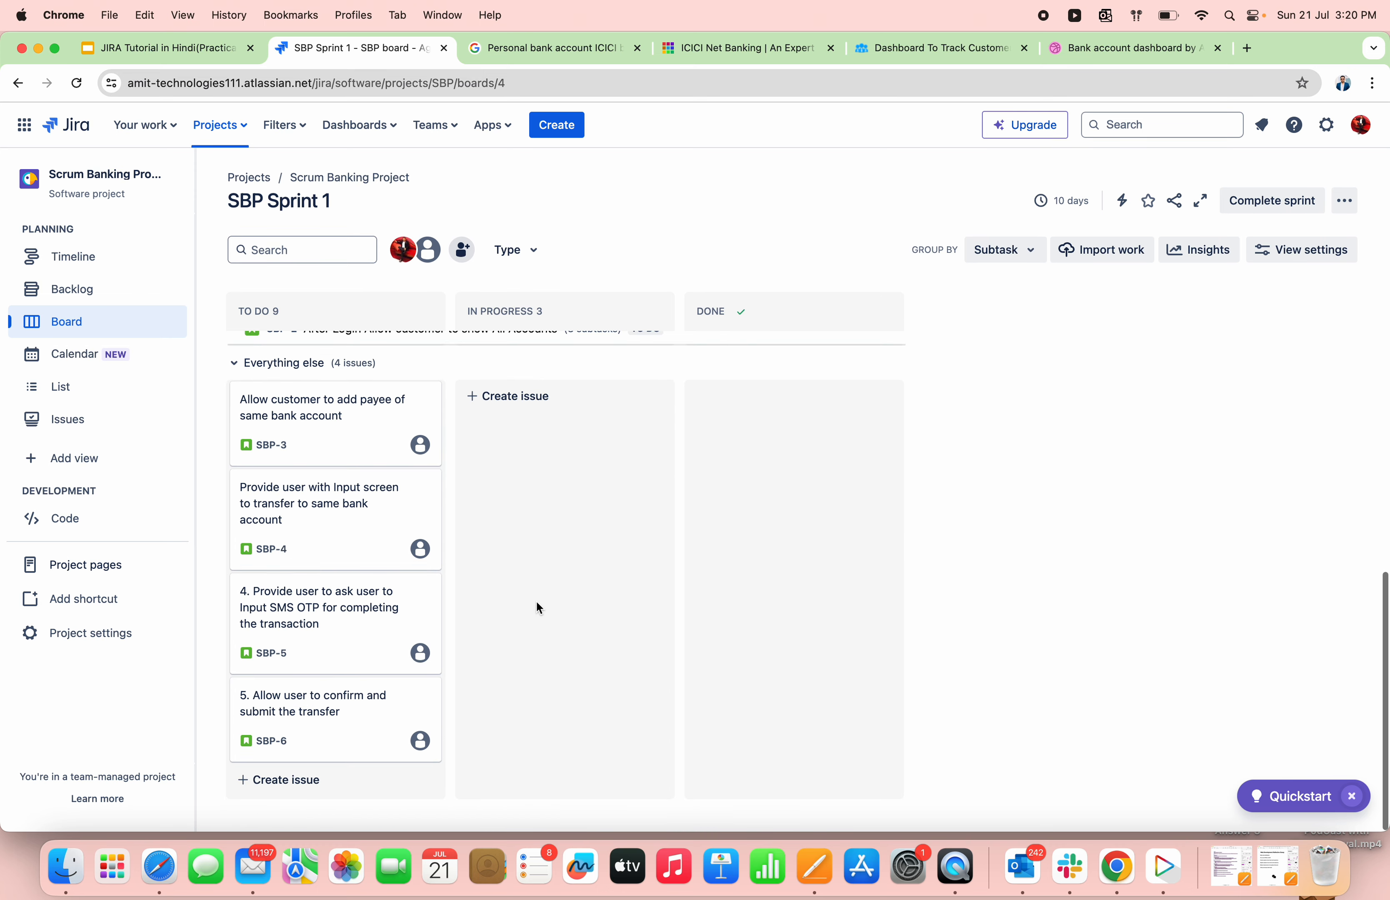
scroll(428, 568, "up", 10)
scroll(429, 567, "down", 5)
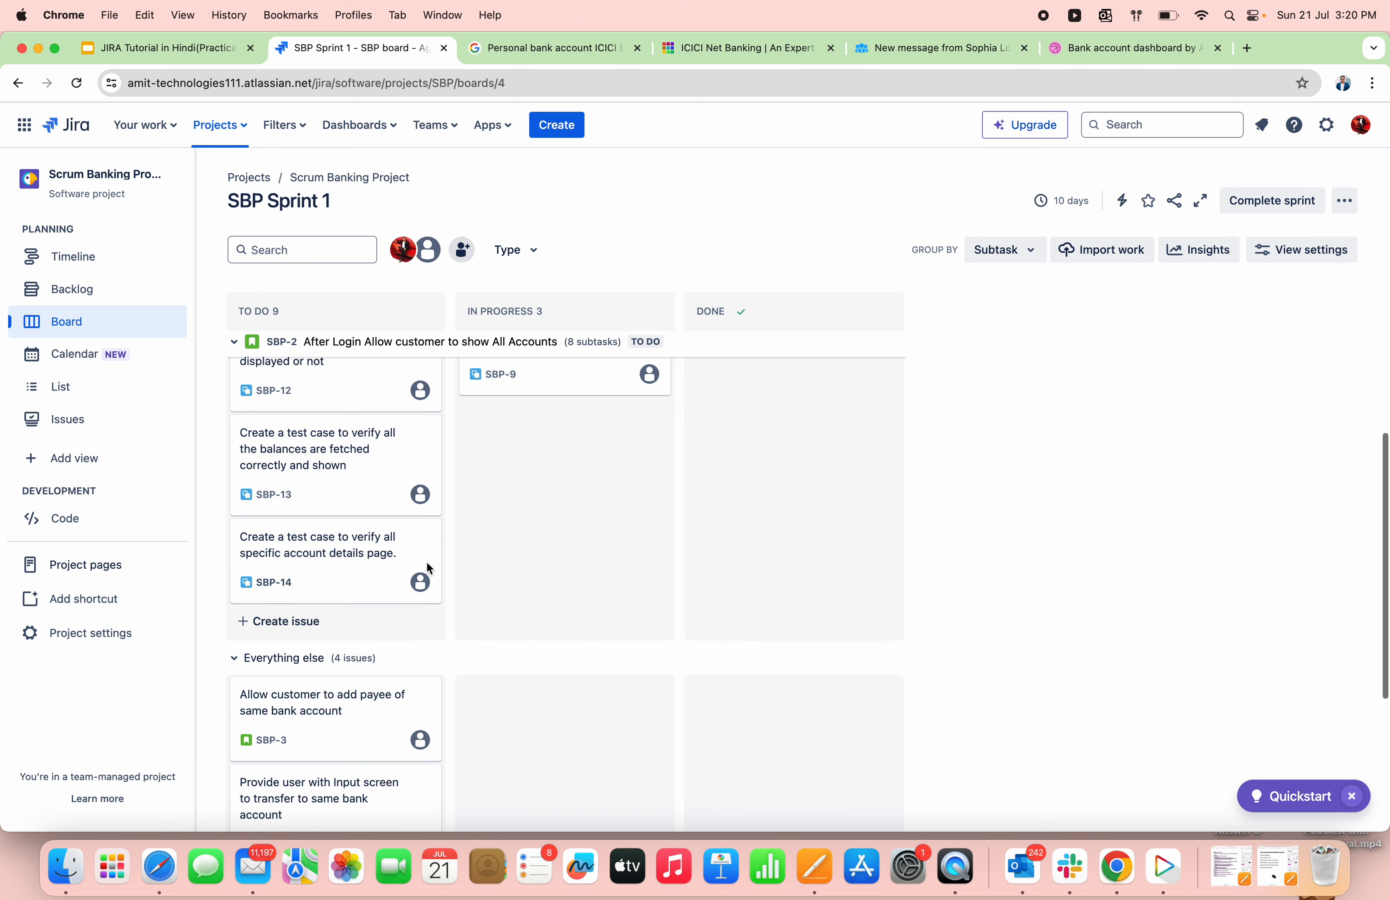
scroll(428, 567, "up", 6)
scroll(403, 526, "down", 1)
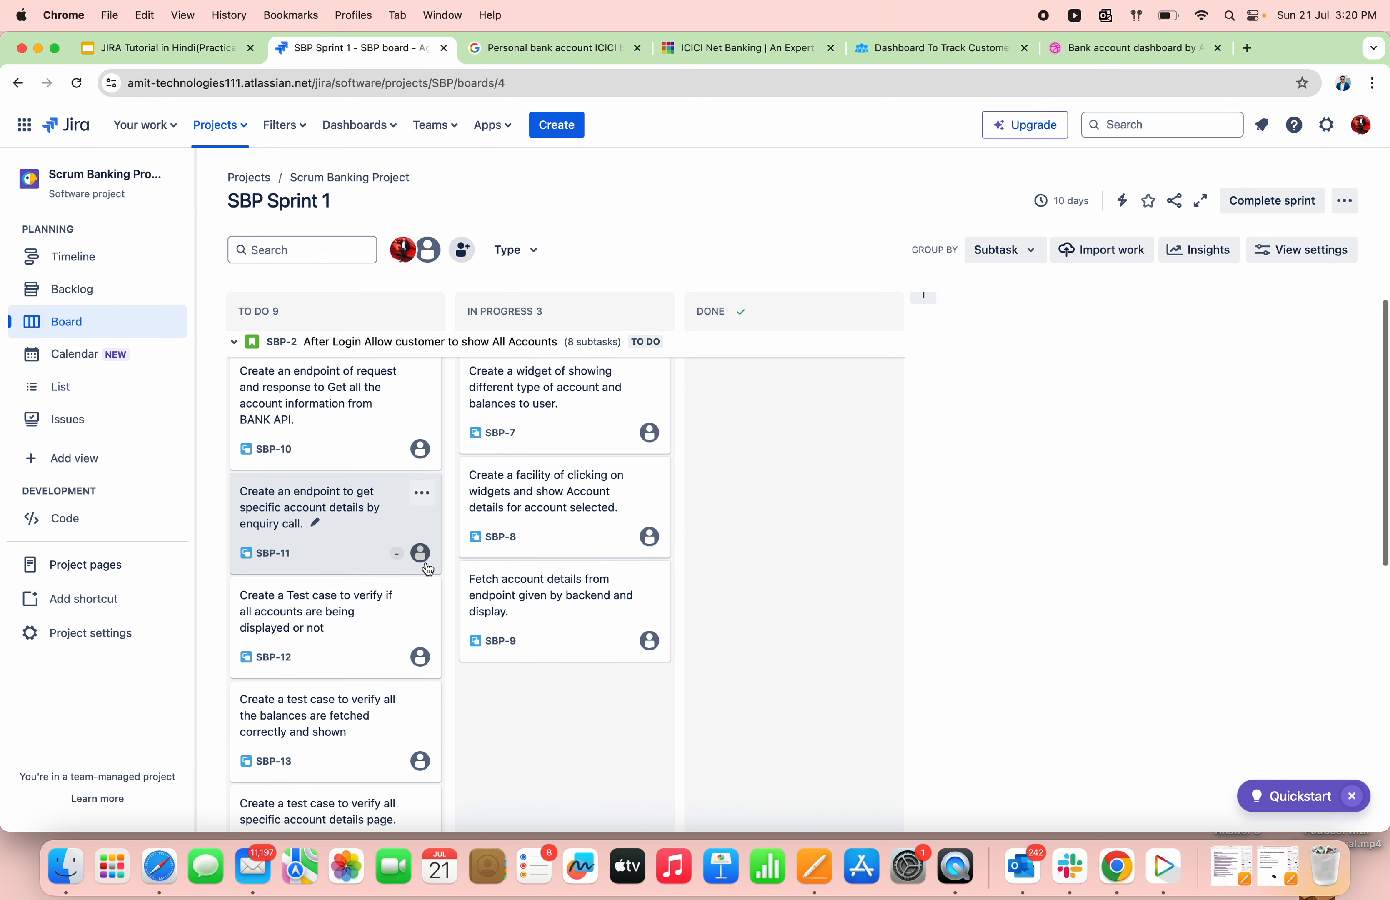
scroll(380, 468, "up", 1)
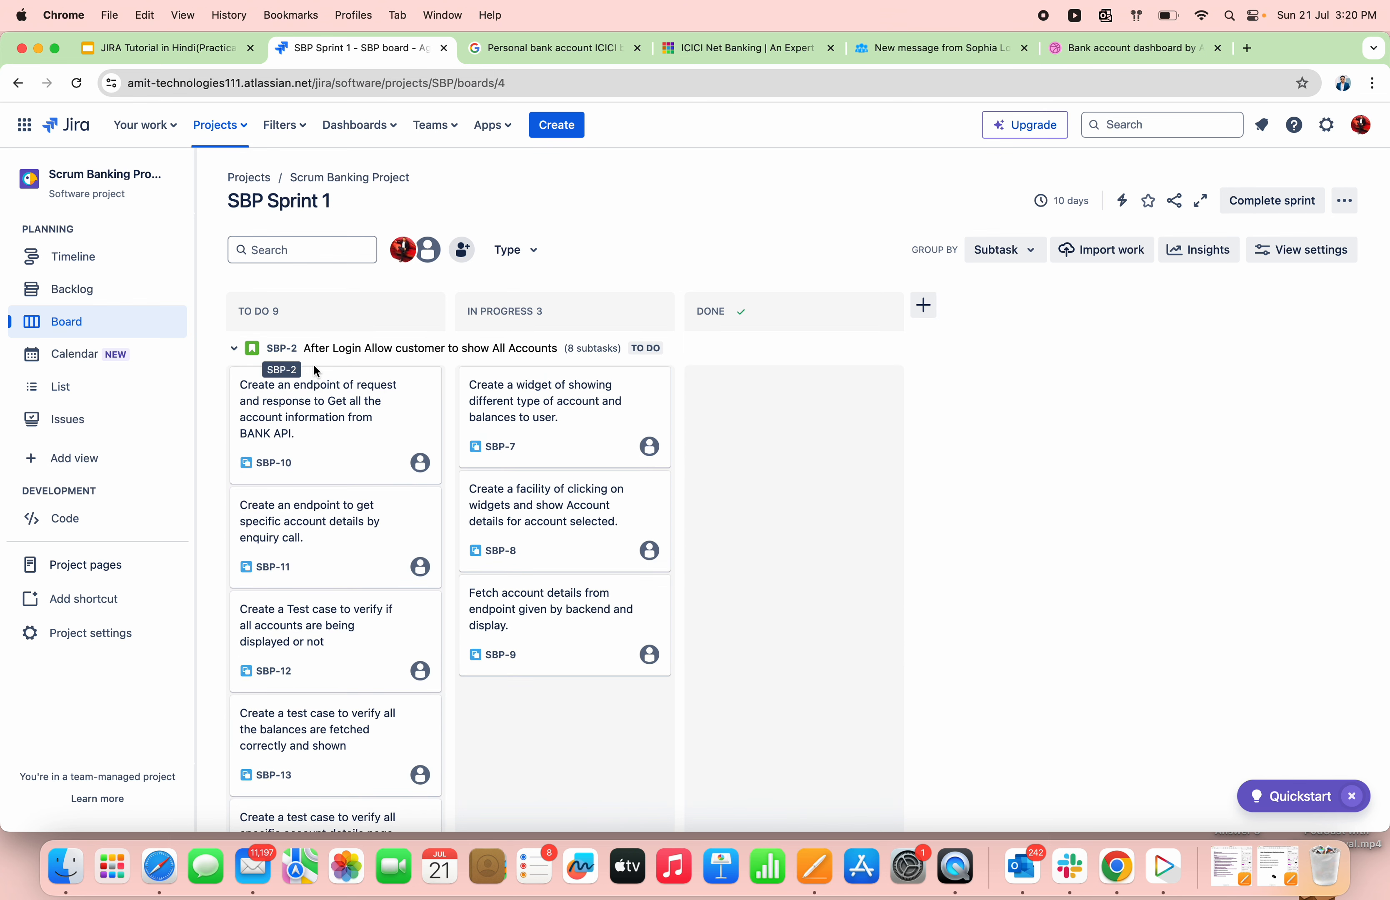
scroll(400, 453, "down", 15)
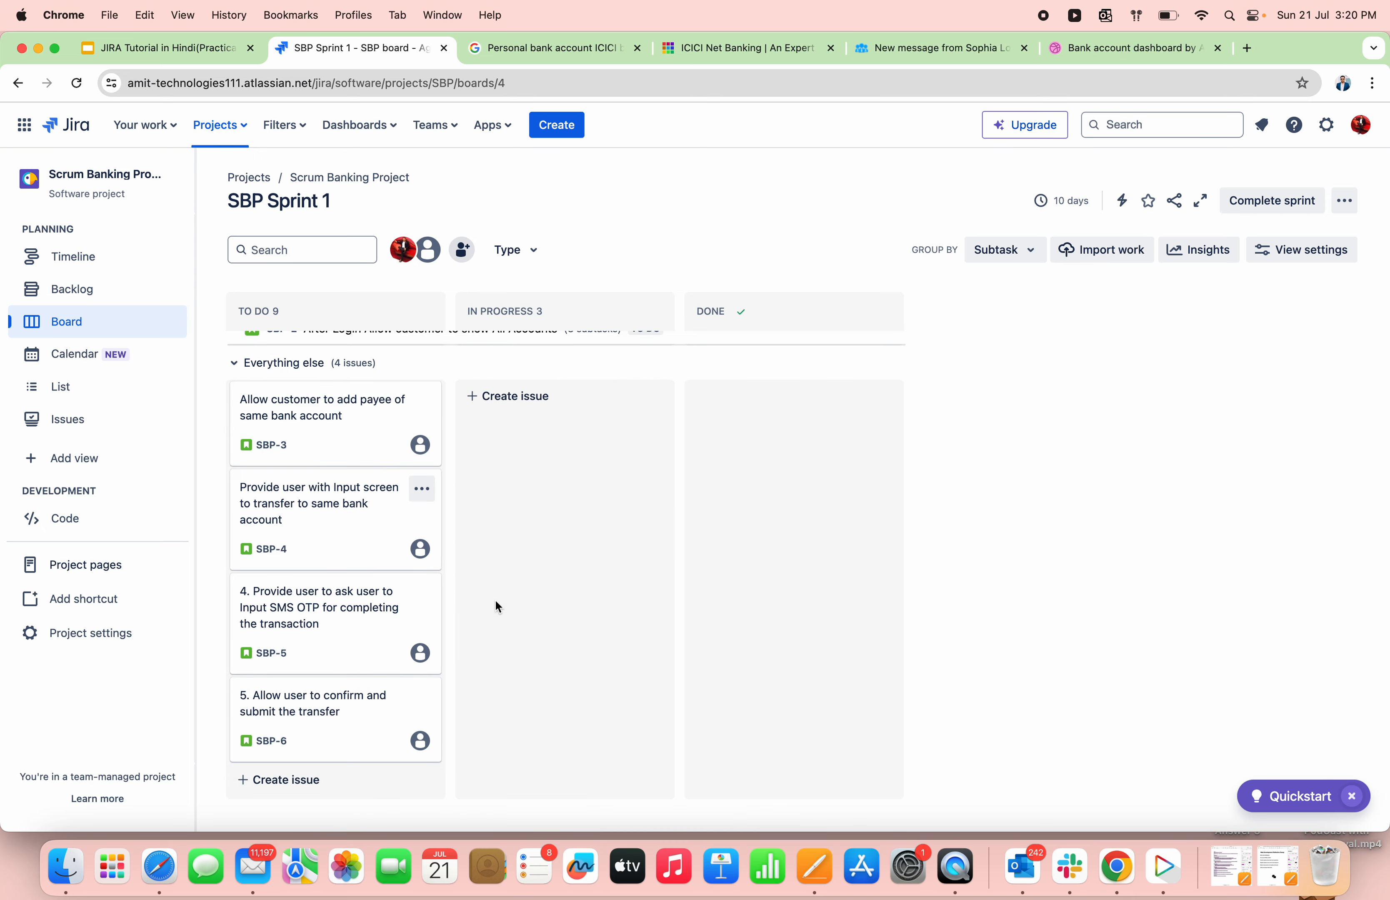
scroll(524, 492, "up", 10)
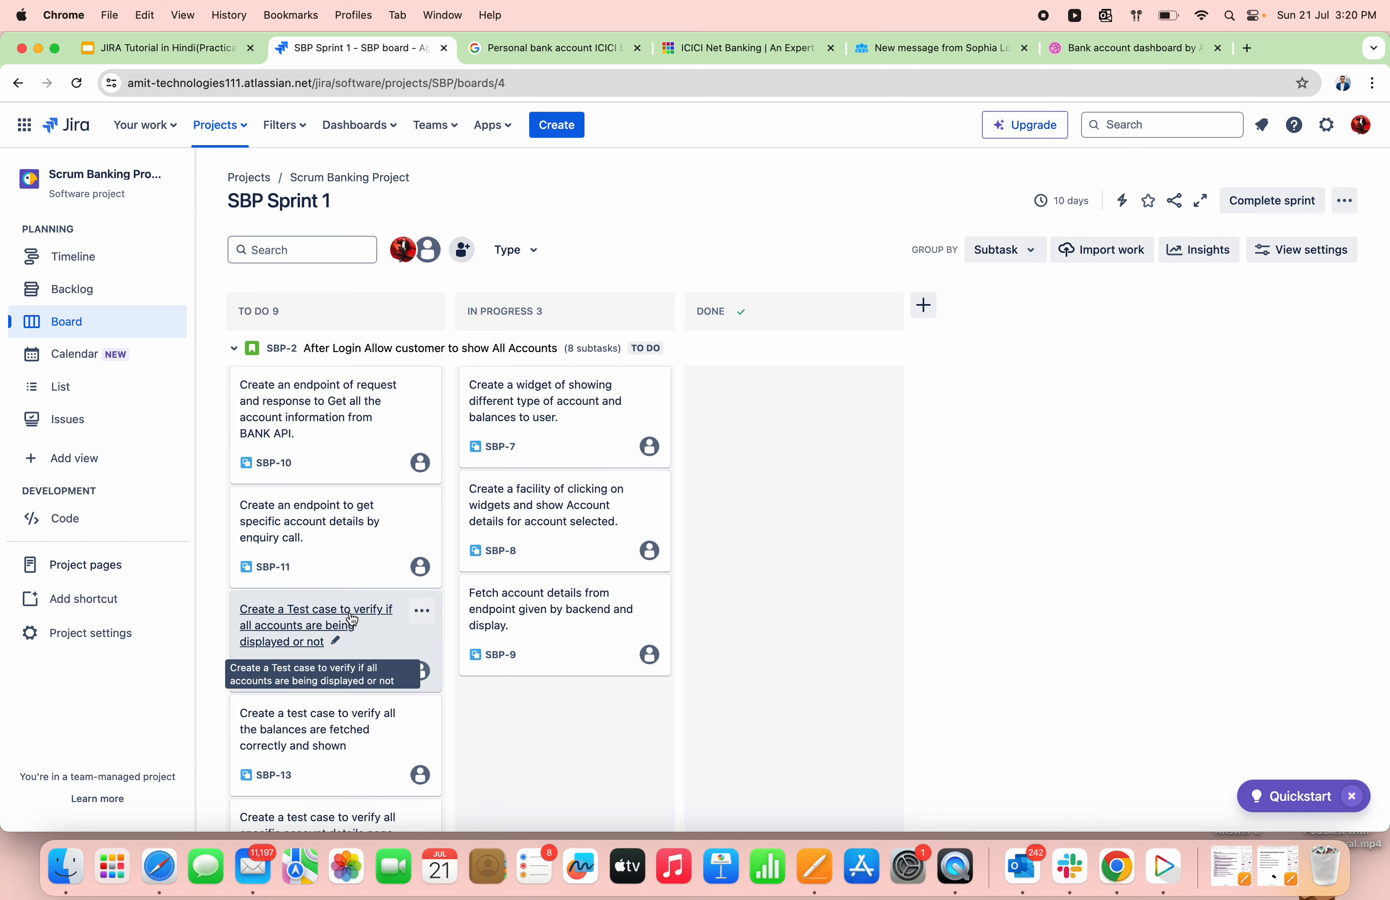
scroll(352, 616, "down", 3)
scroll(352, 618, "up", 3)
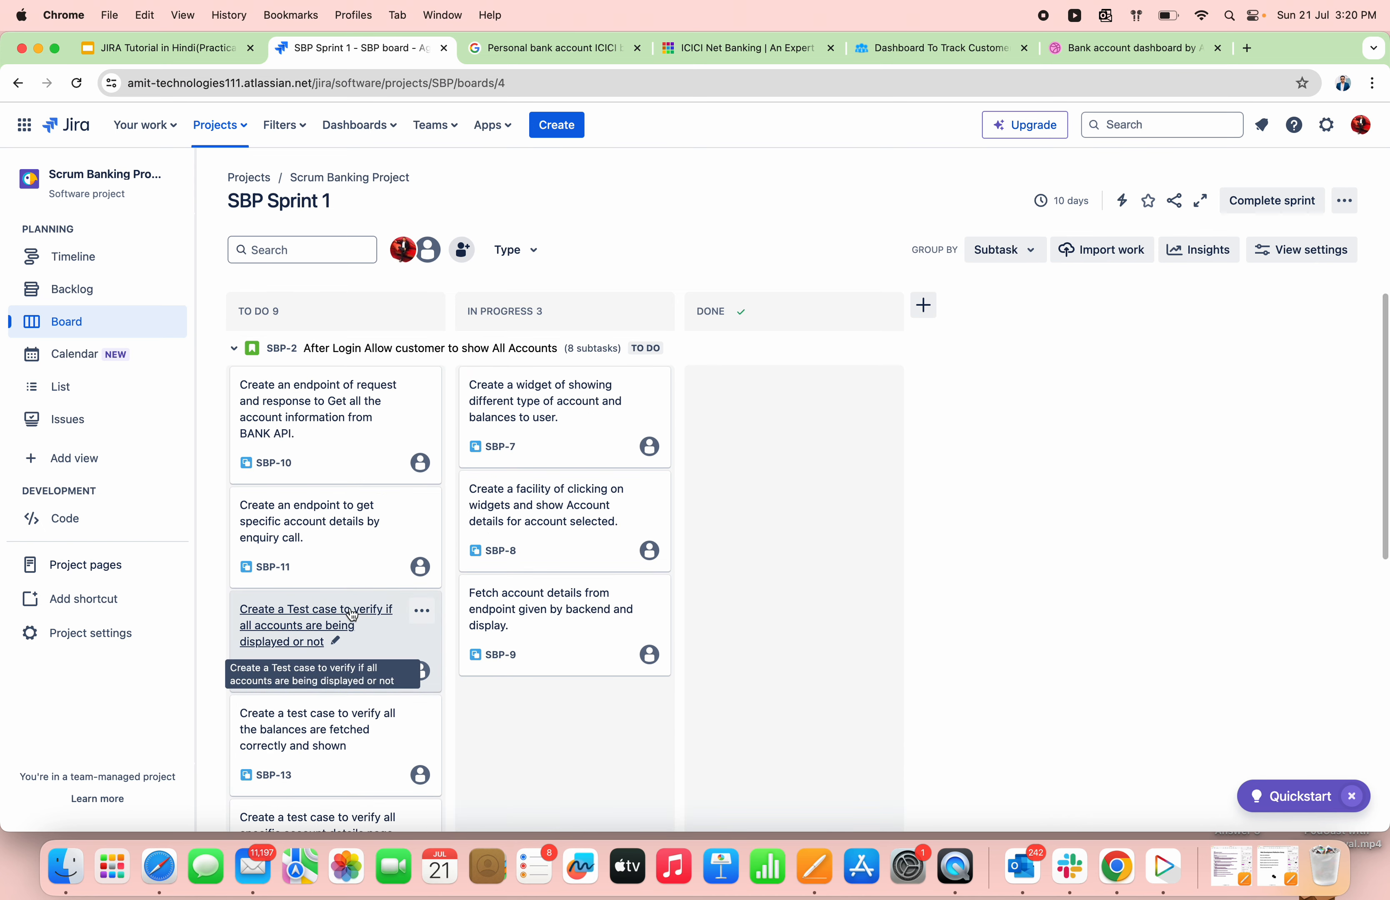
Change the status of back-end subtask SBP-10 to In Progress and close the issue.
left_click(295, 402)
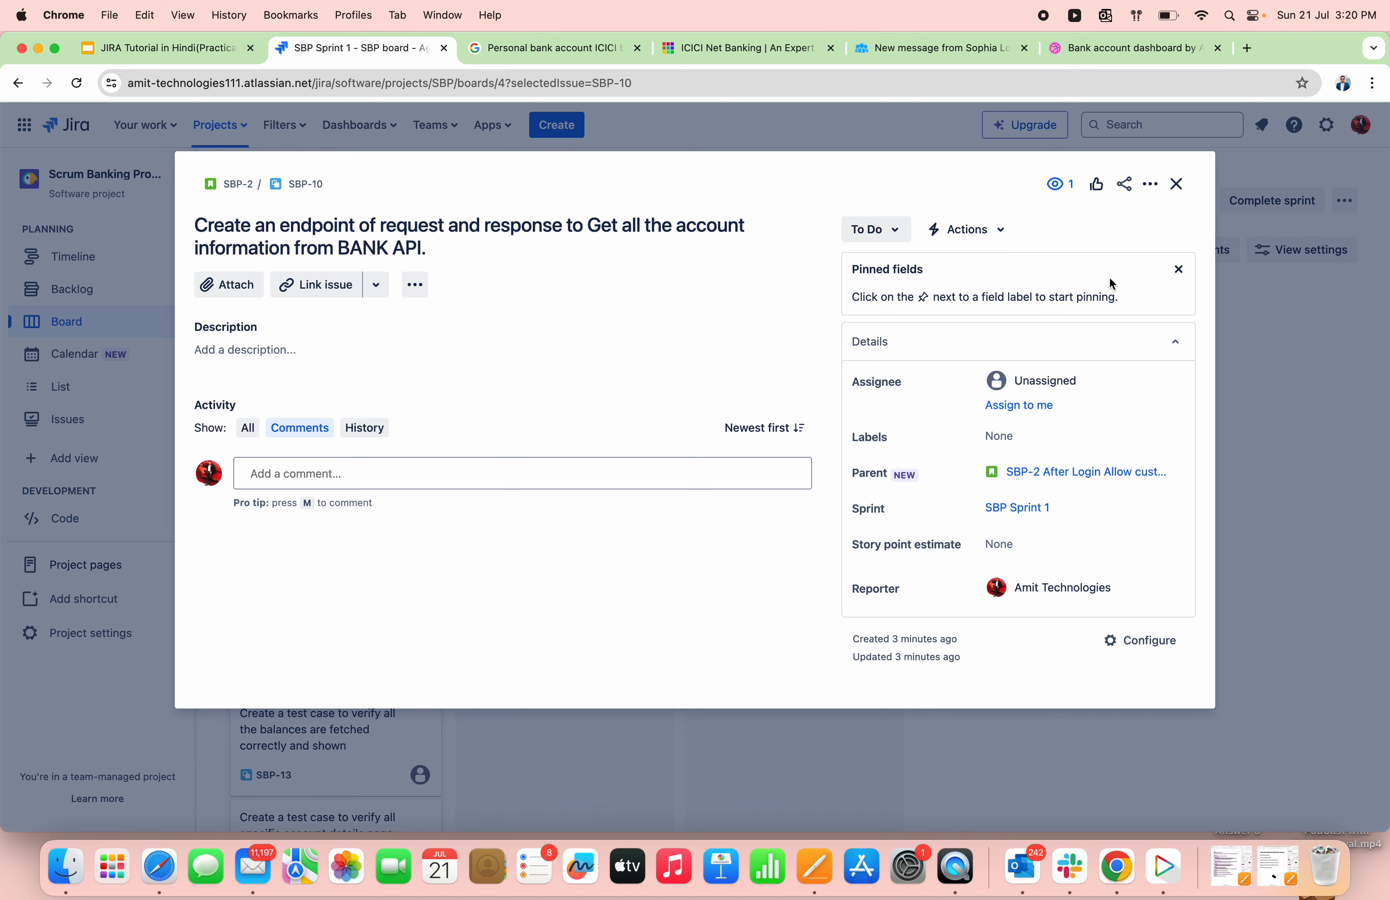
left_click(875, 229)
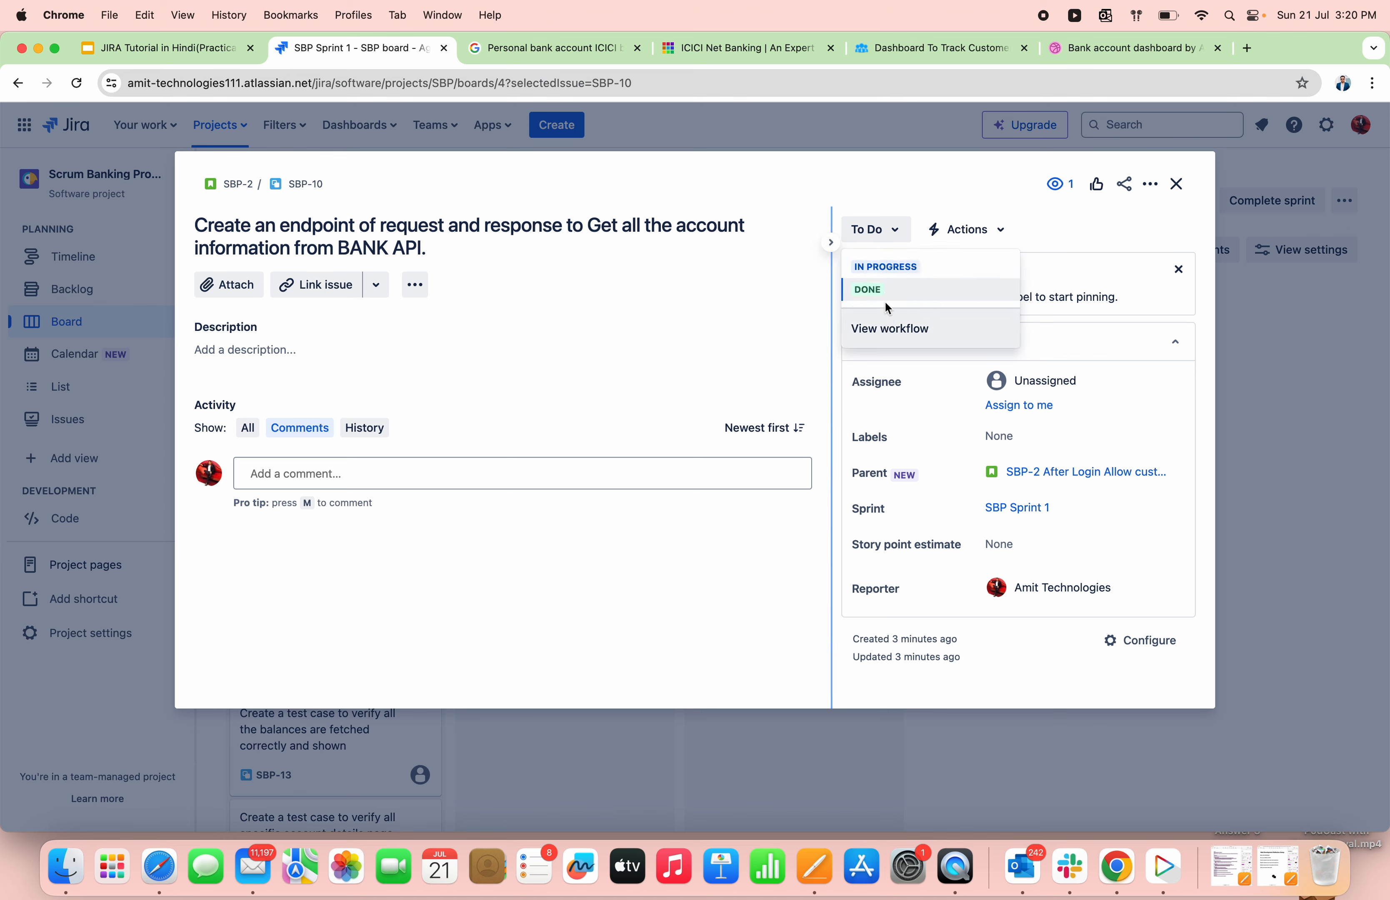
left_click(883, 266)
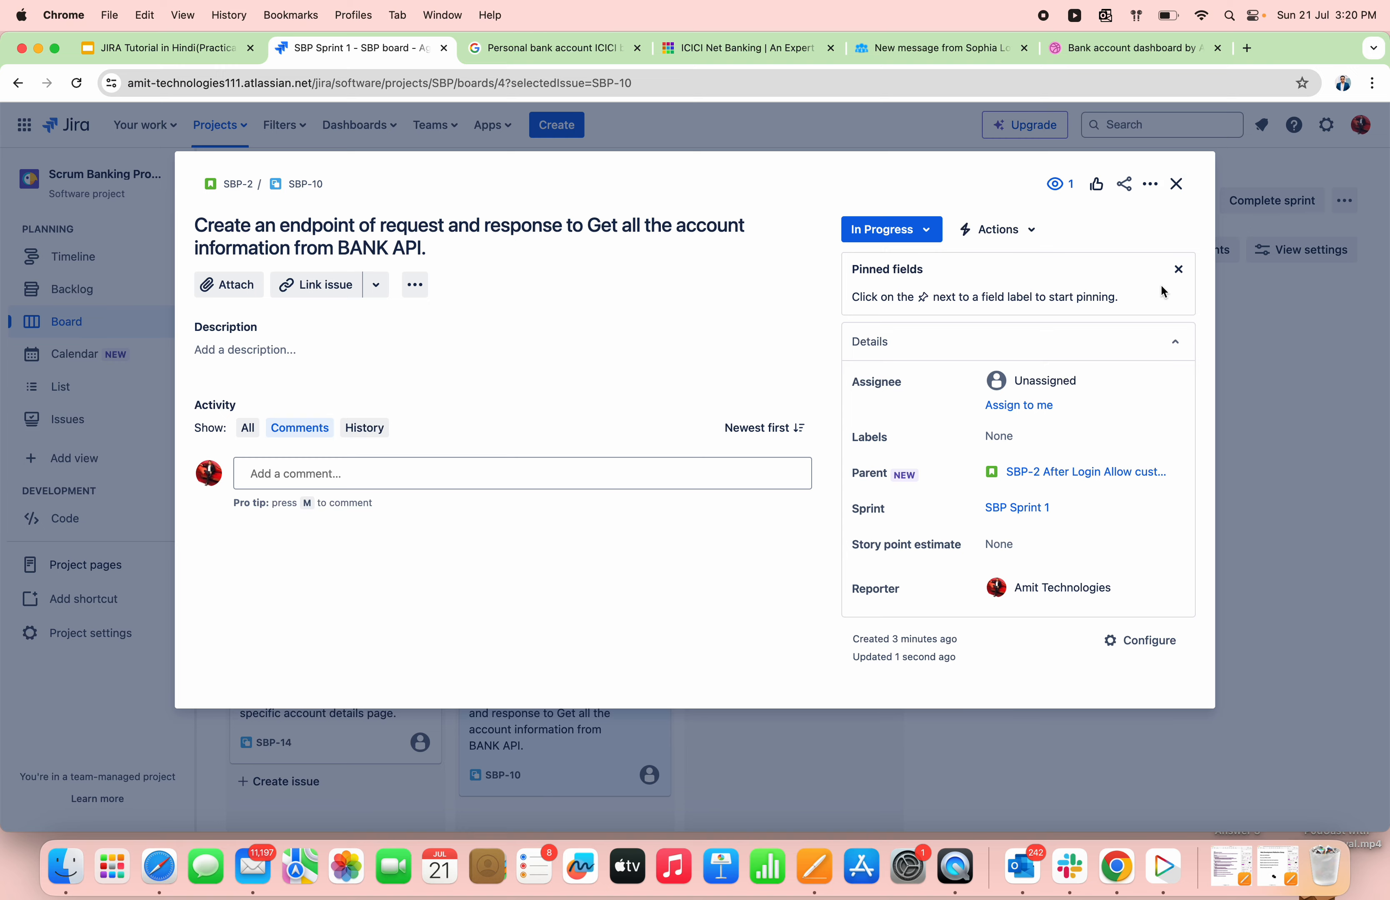
left_click(1177, 183)
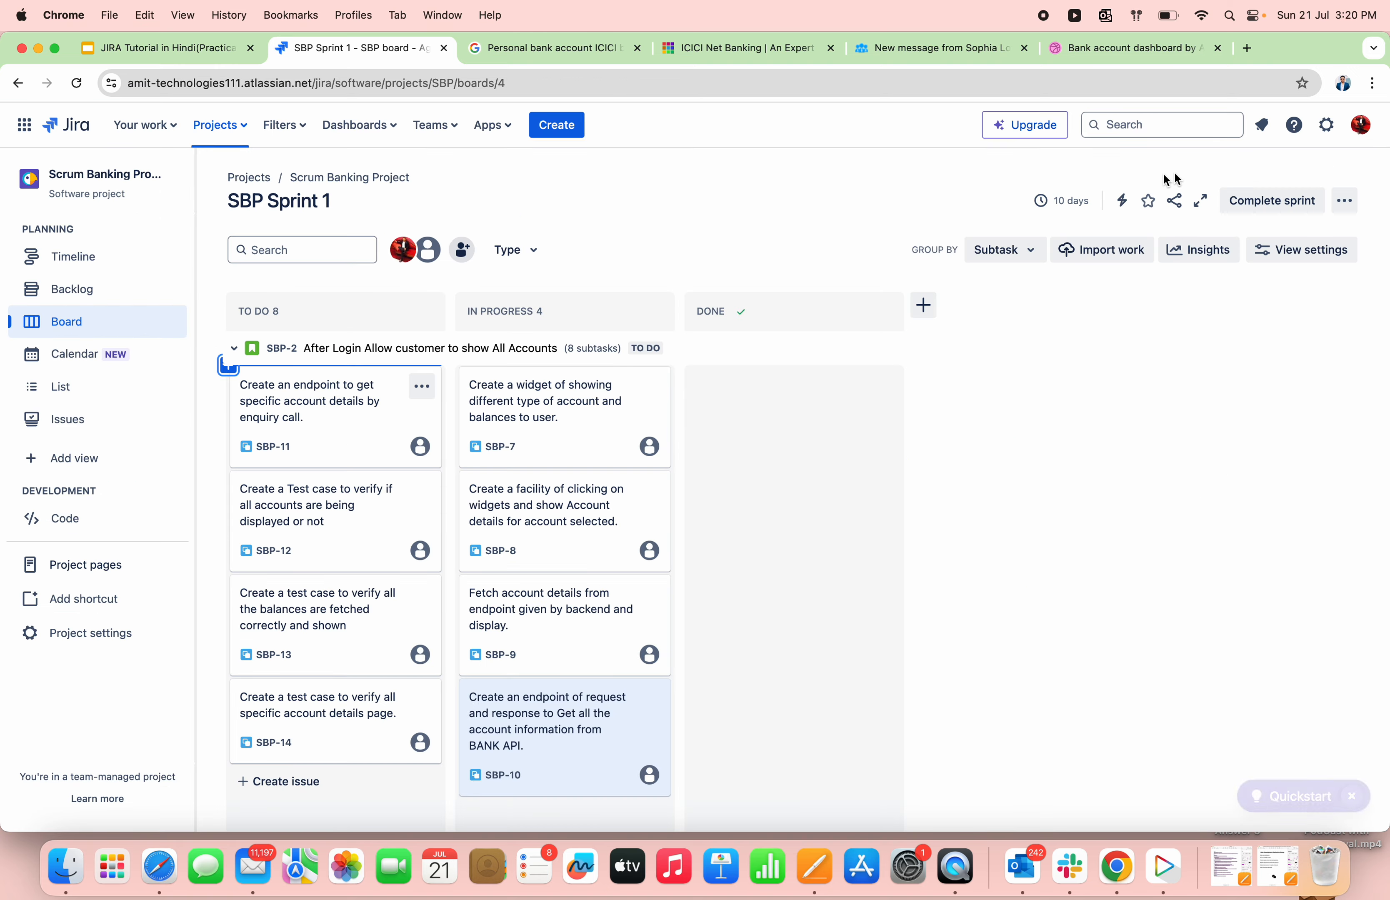
Change the status of back-end subtask SBP-11 to In Progress and close the issue.
left_click(350, 397)
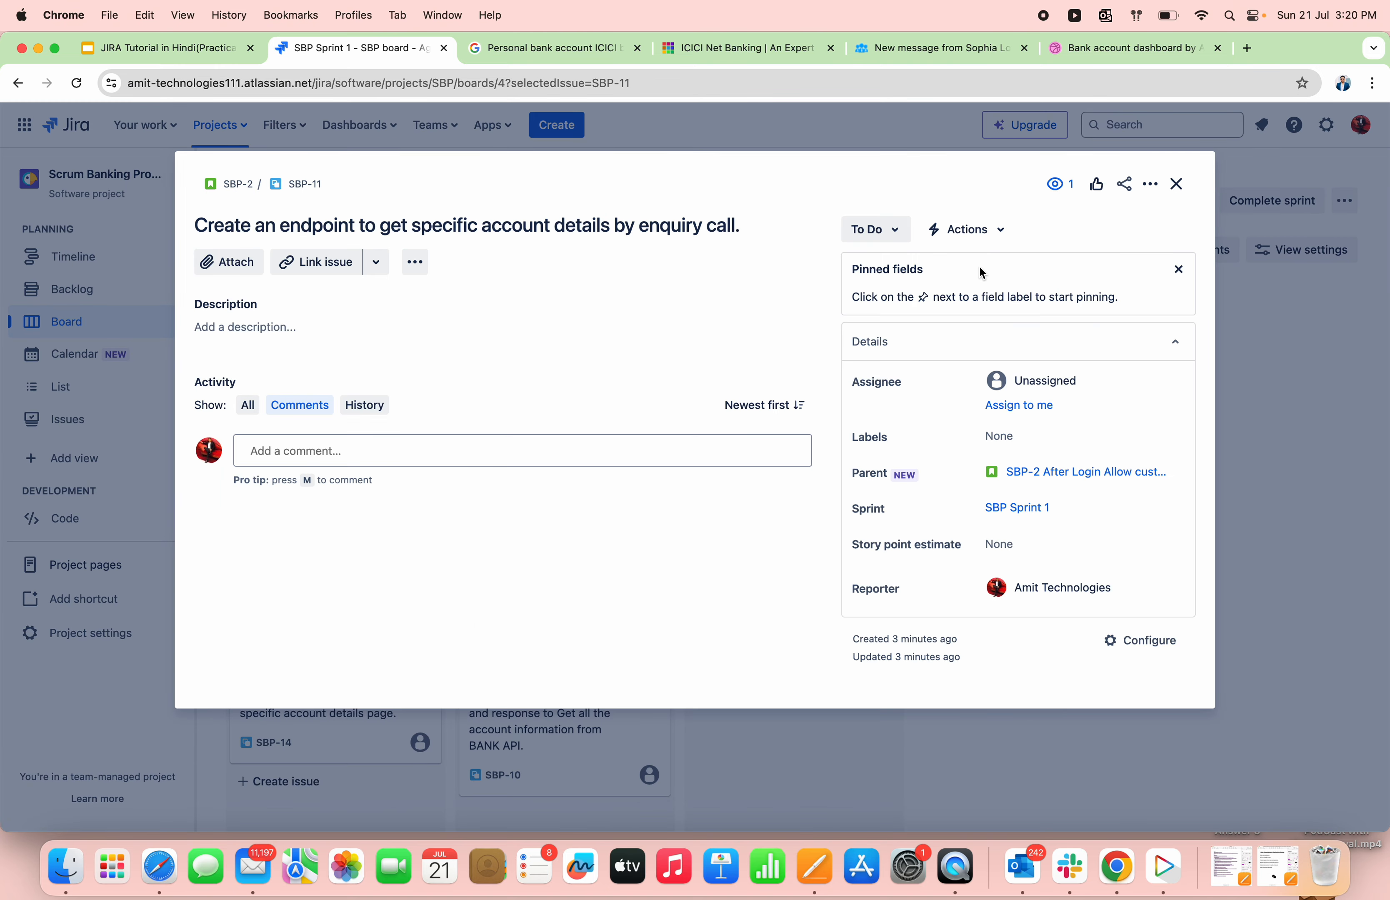
left_click(903, 232)
left_click(886, 269)
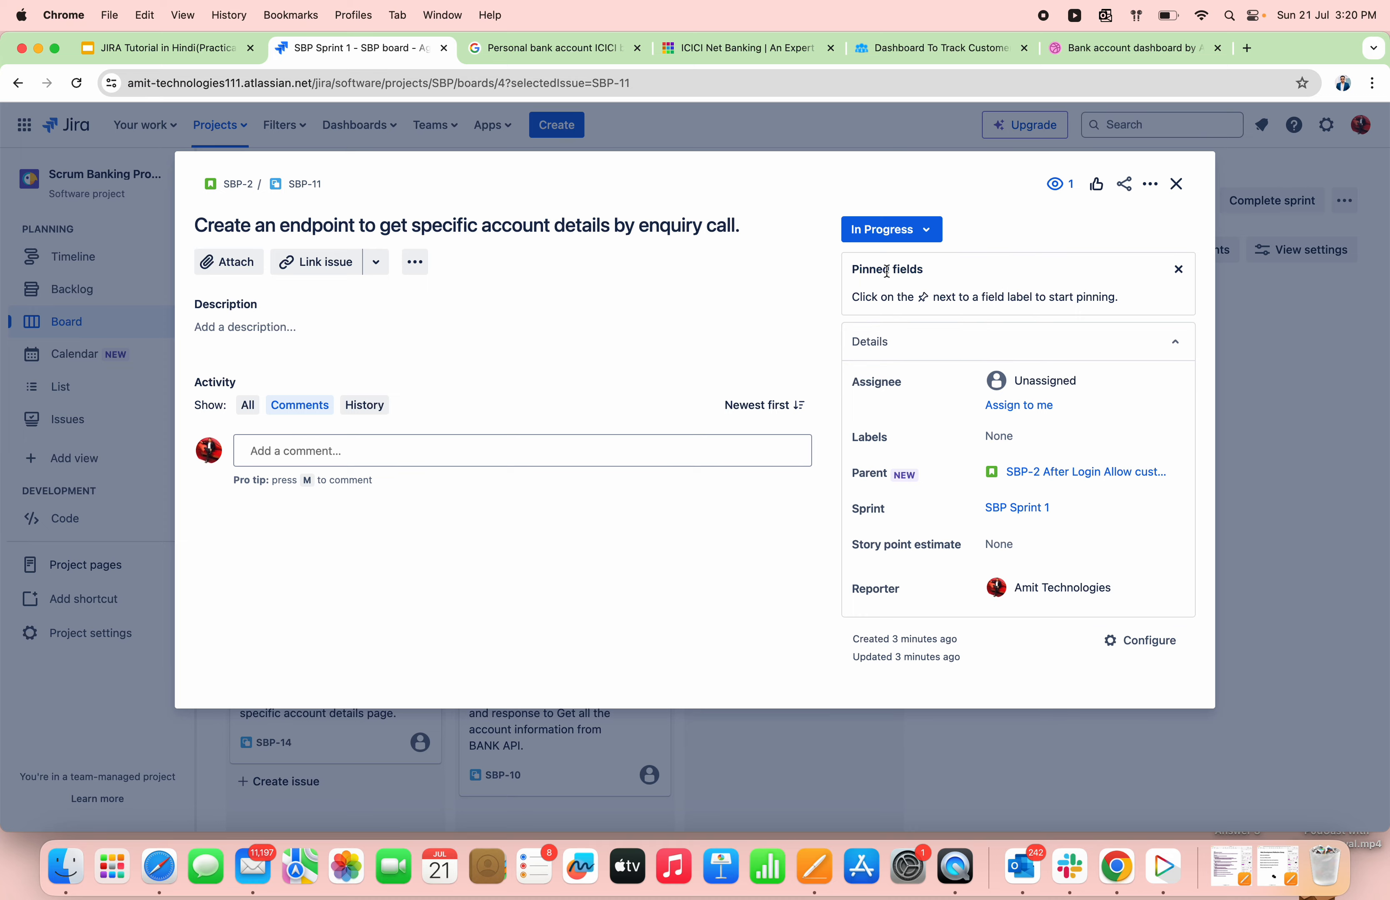
left_click(1177, 184)
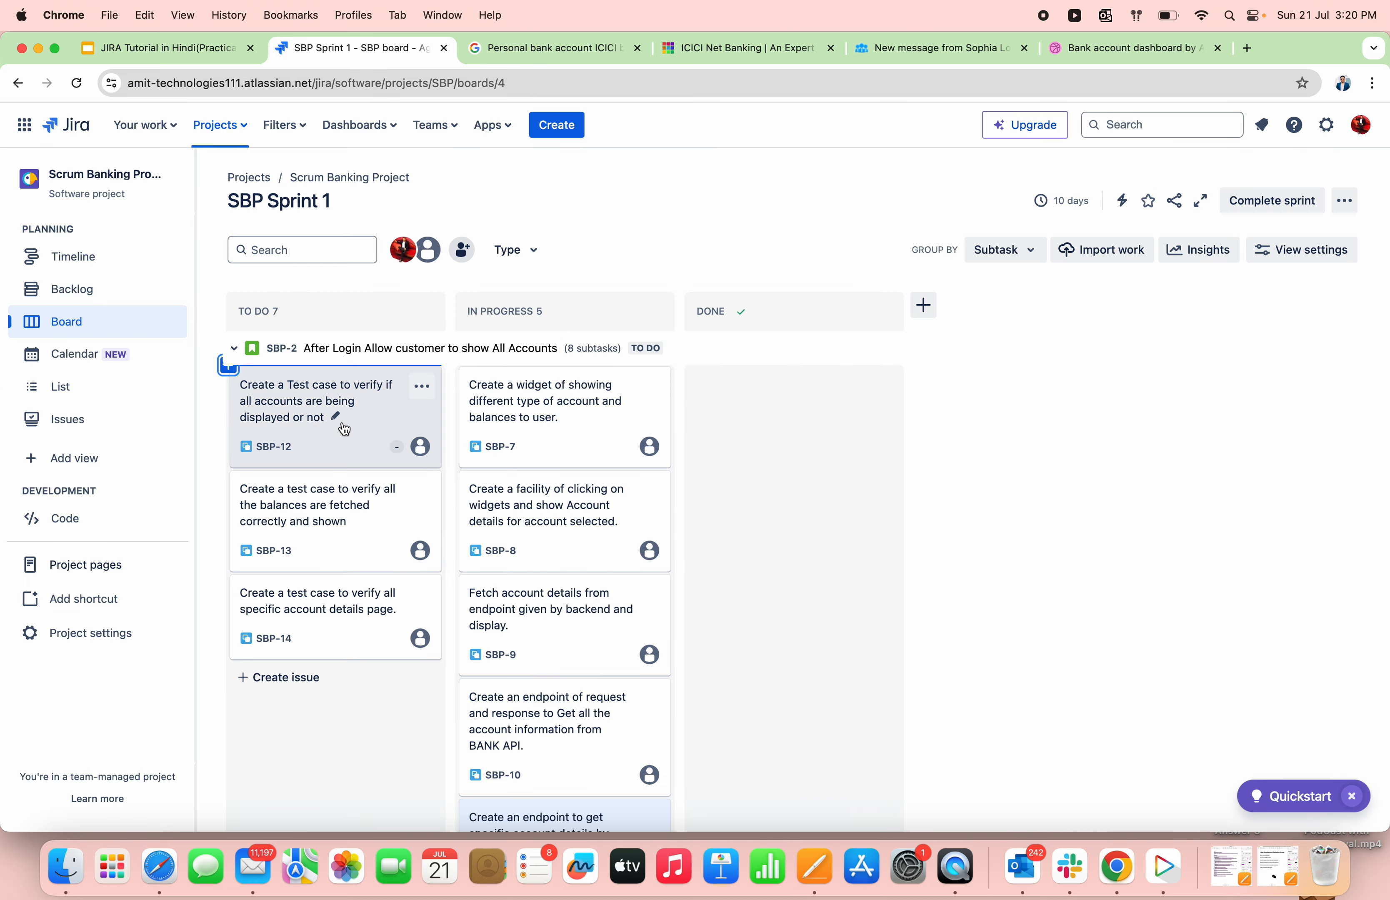
left_click(338, 402)
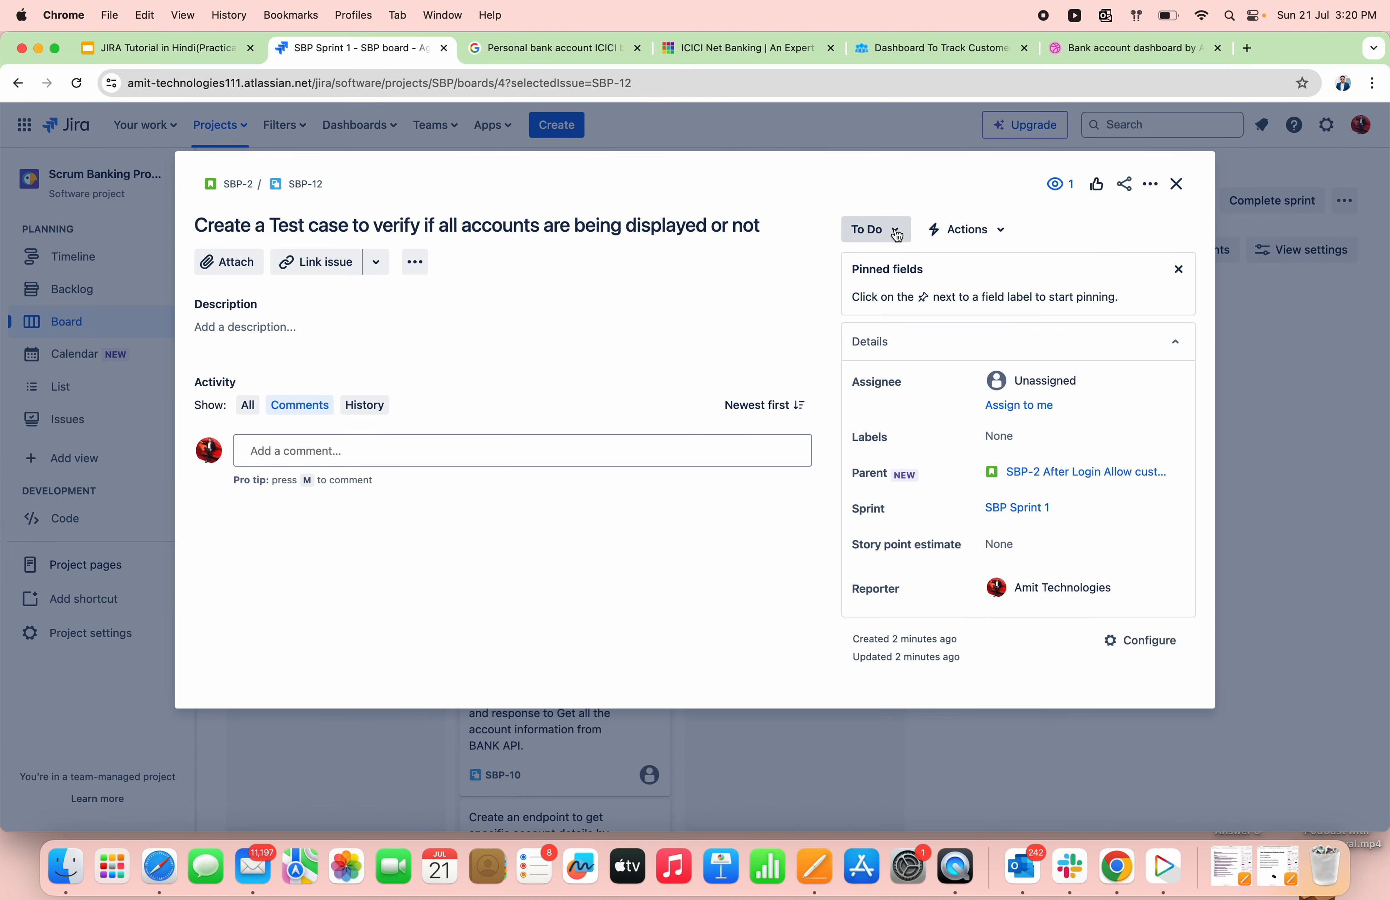
left_click(895, 230)
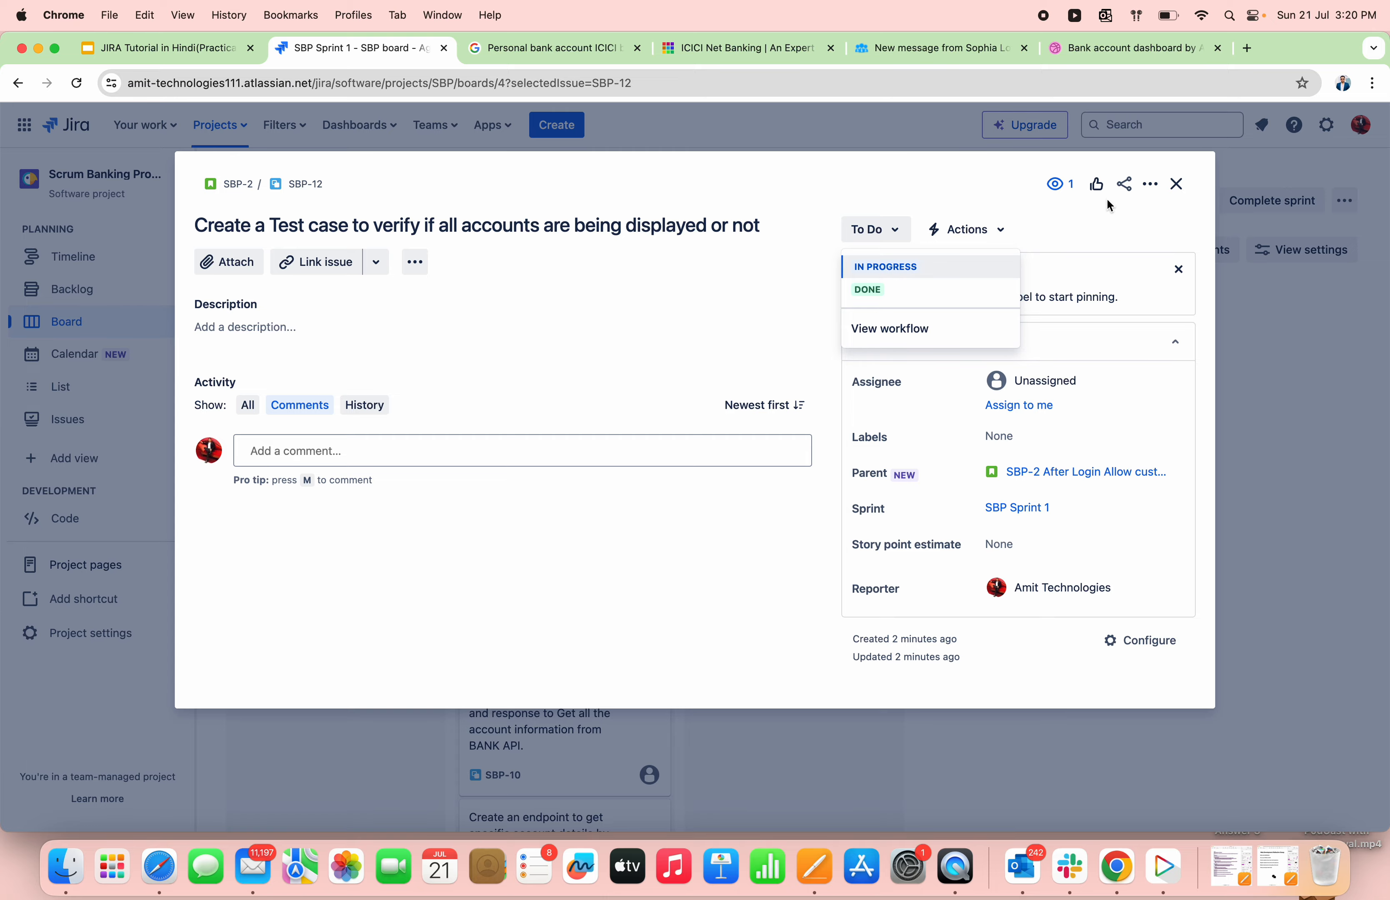
left_click(1178, 186)
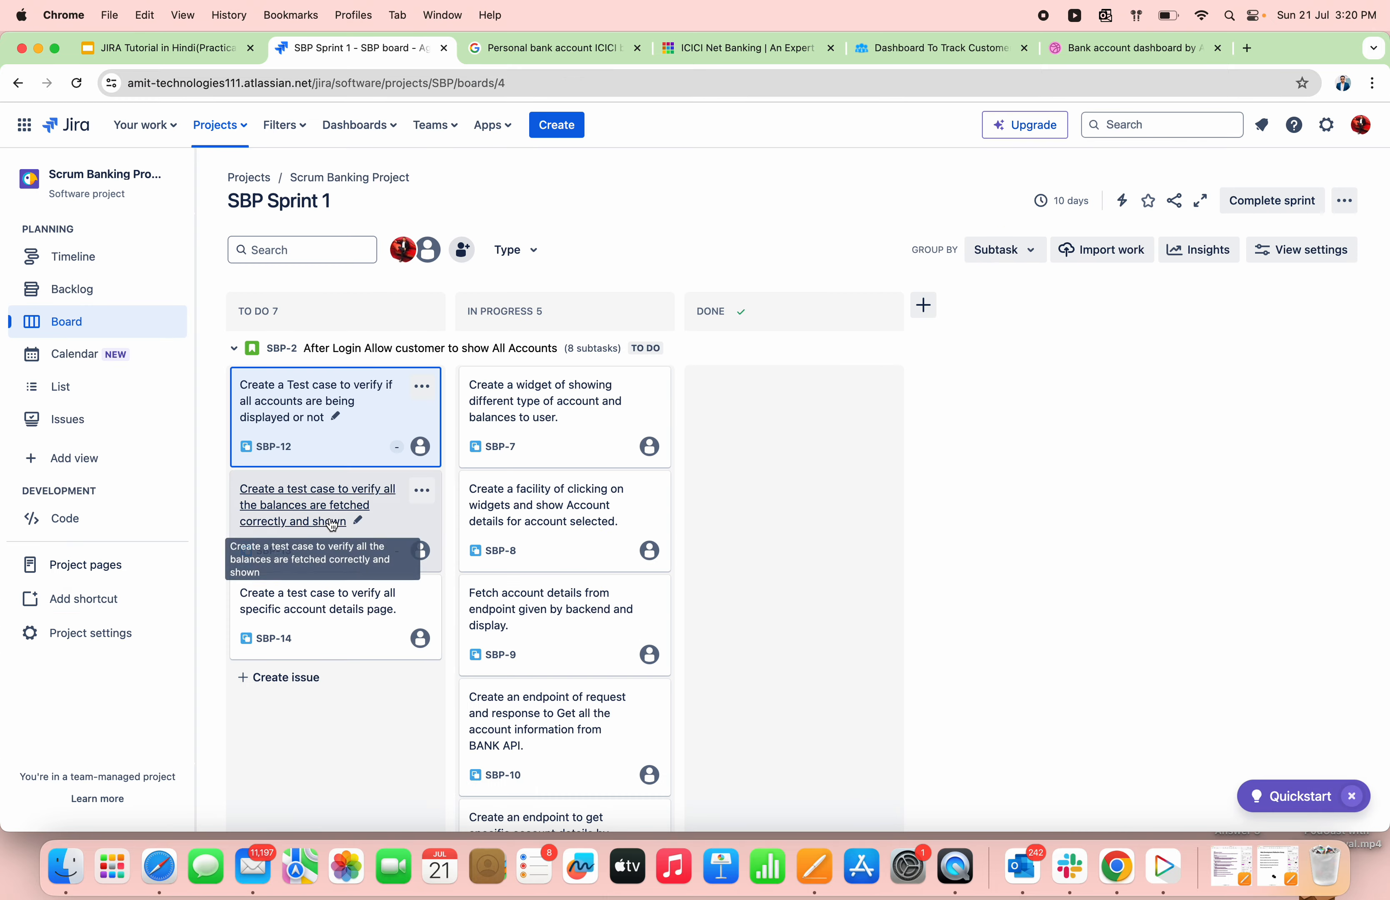
Change the status of front-end subtask SBP-7, the account and balance widget, to Done and close the issue.
left_click(561, 421)
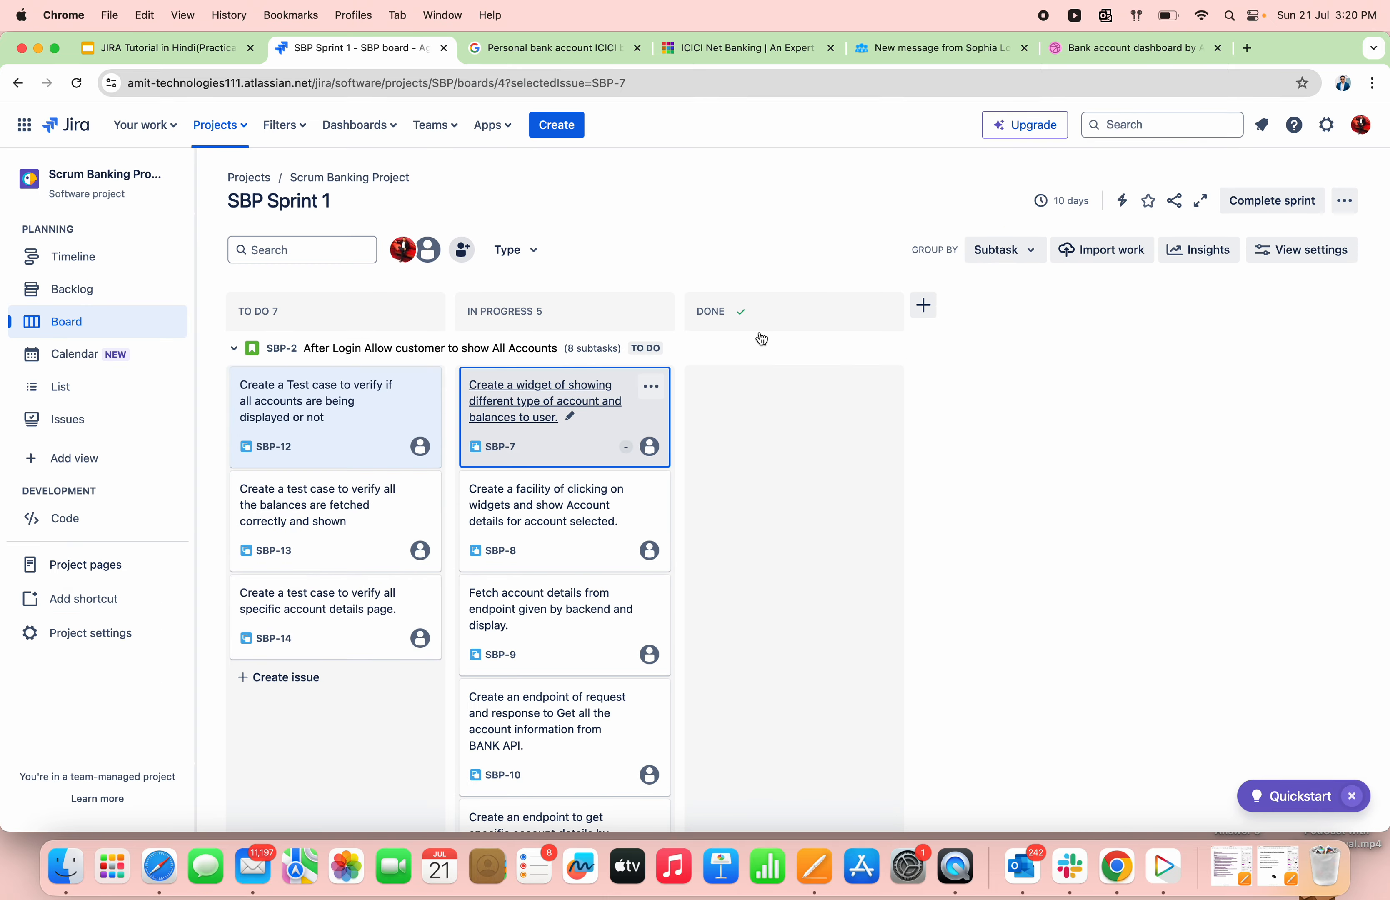
left_click(870, 241)
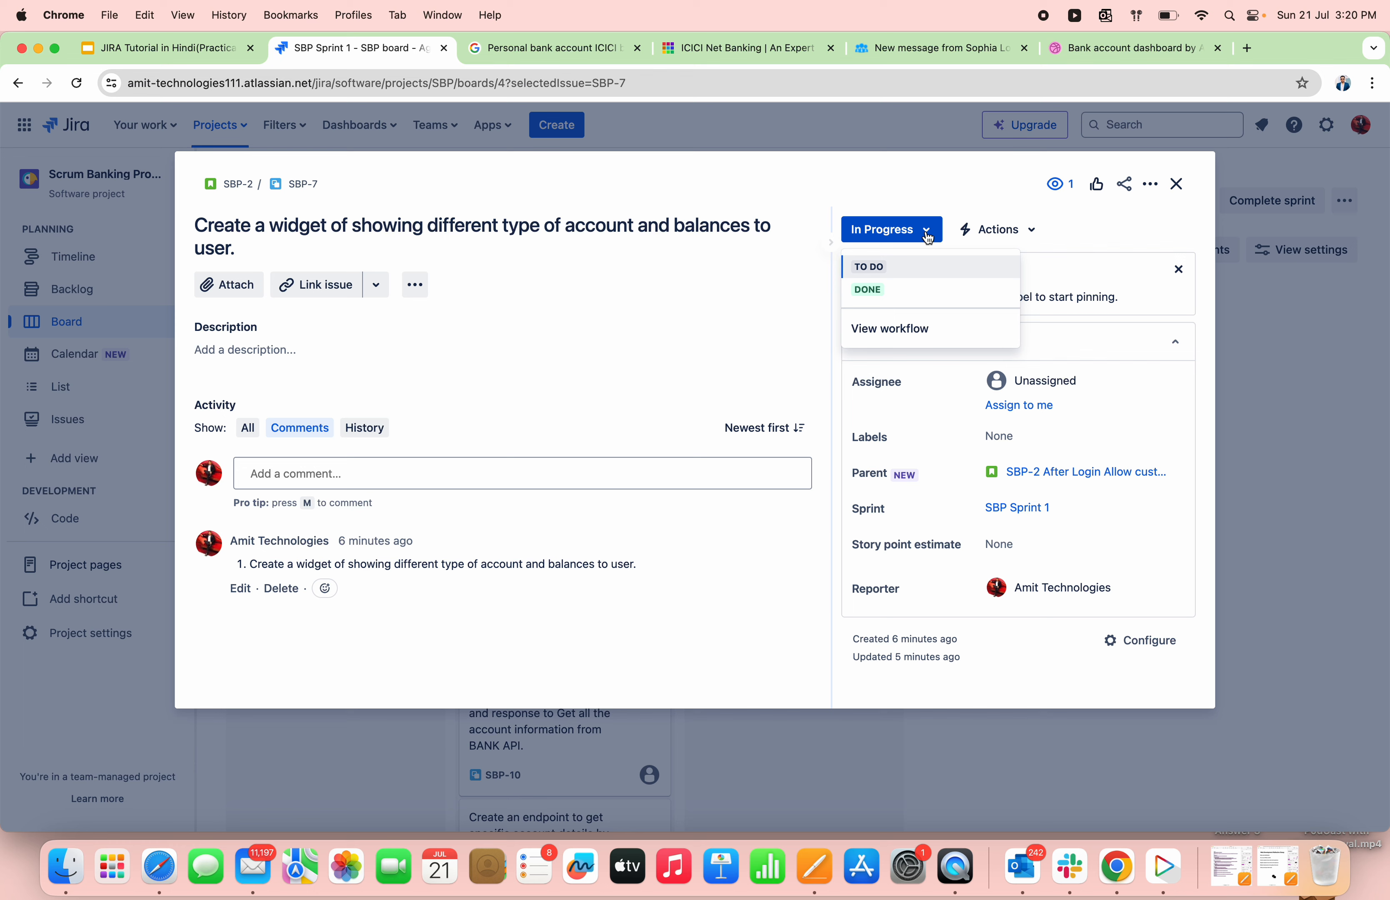
left_click(895, 289)
left_click(1177, 184)
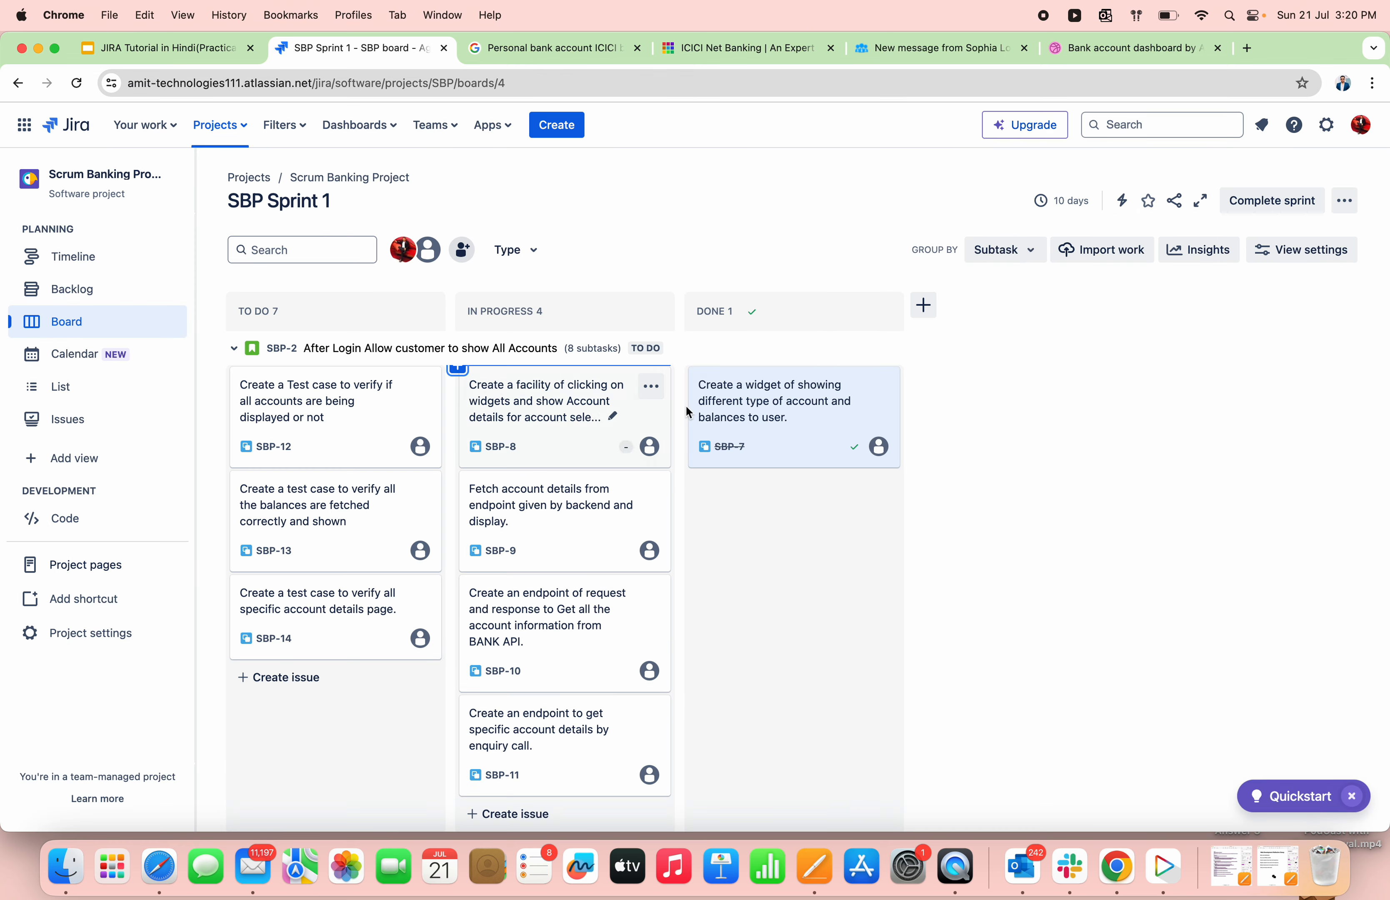
Change the status of tester subtask SBP-12 to In Progress and close the issue.
left_click(361, 393)
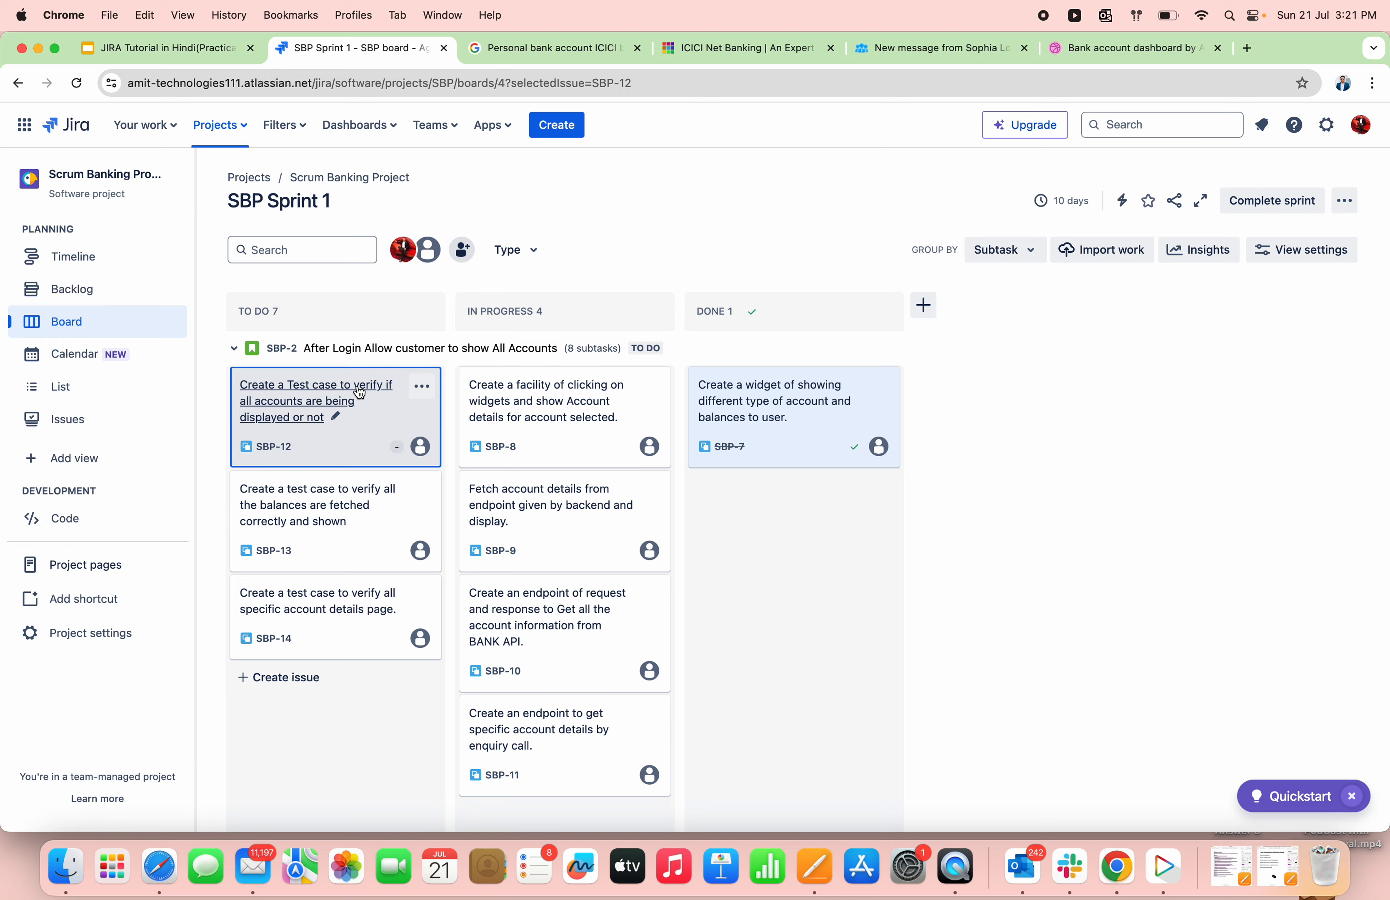
left_click(903, 233)
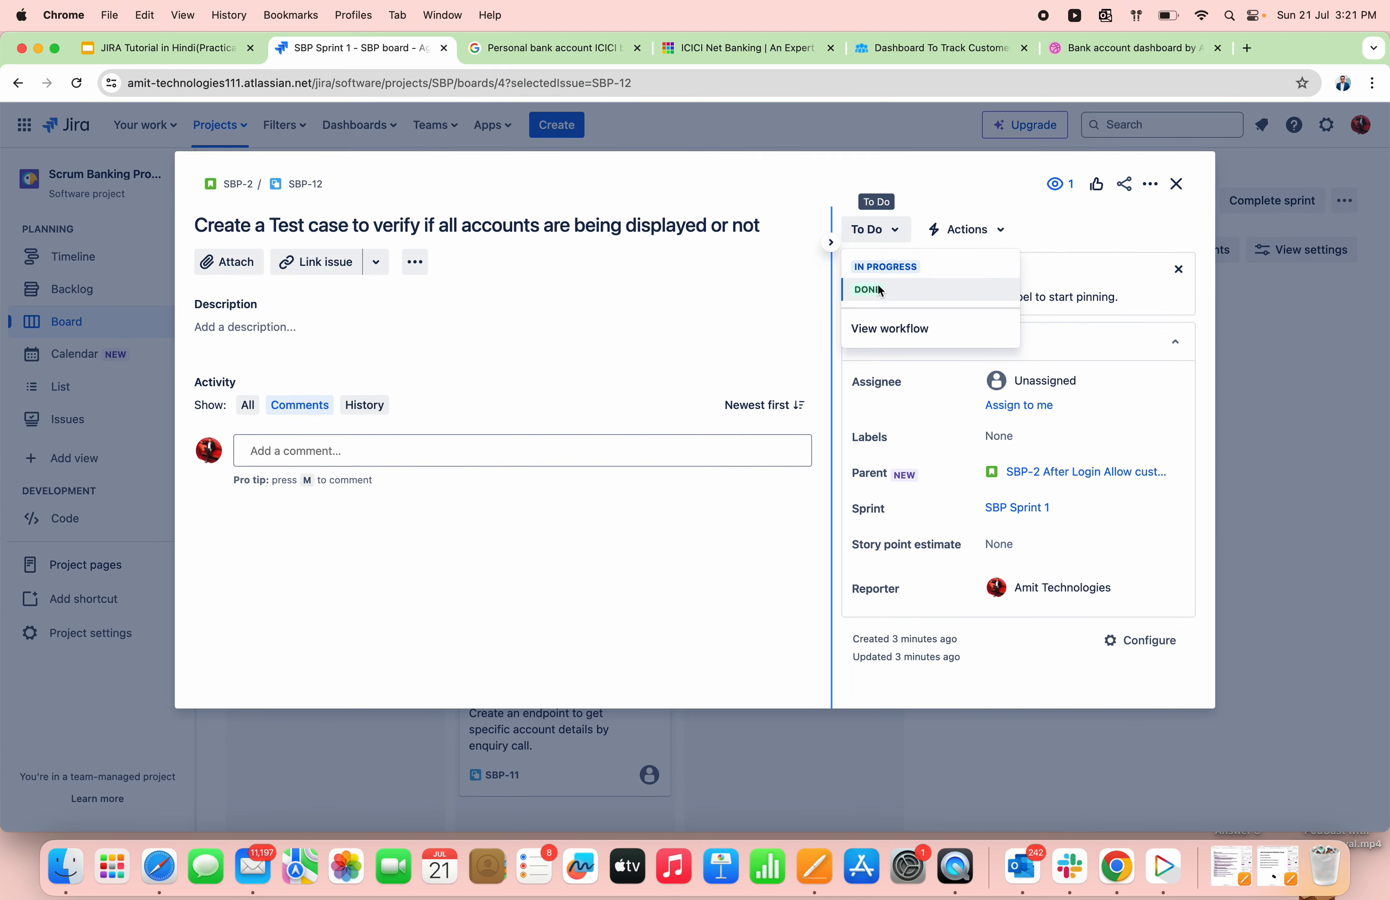
left_click(878, 284)
left_click(1178, 183)
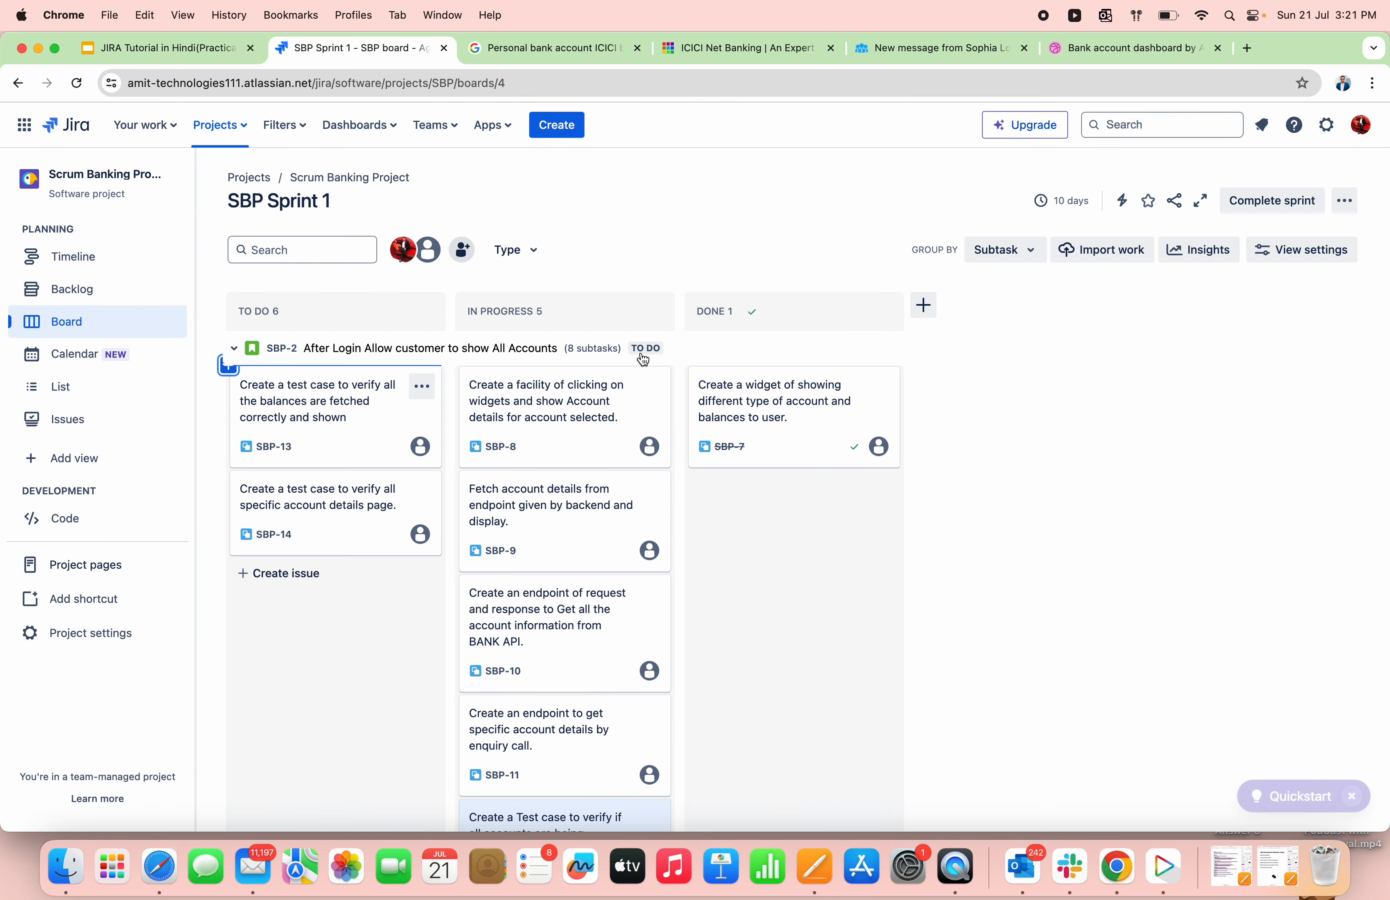
Change the status of tester subtask SBP-13 to In Progress and close the issue.
left_click(361, 390)
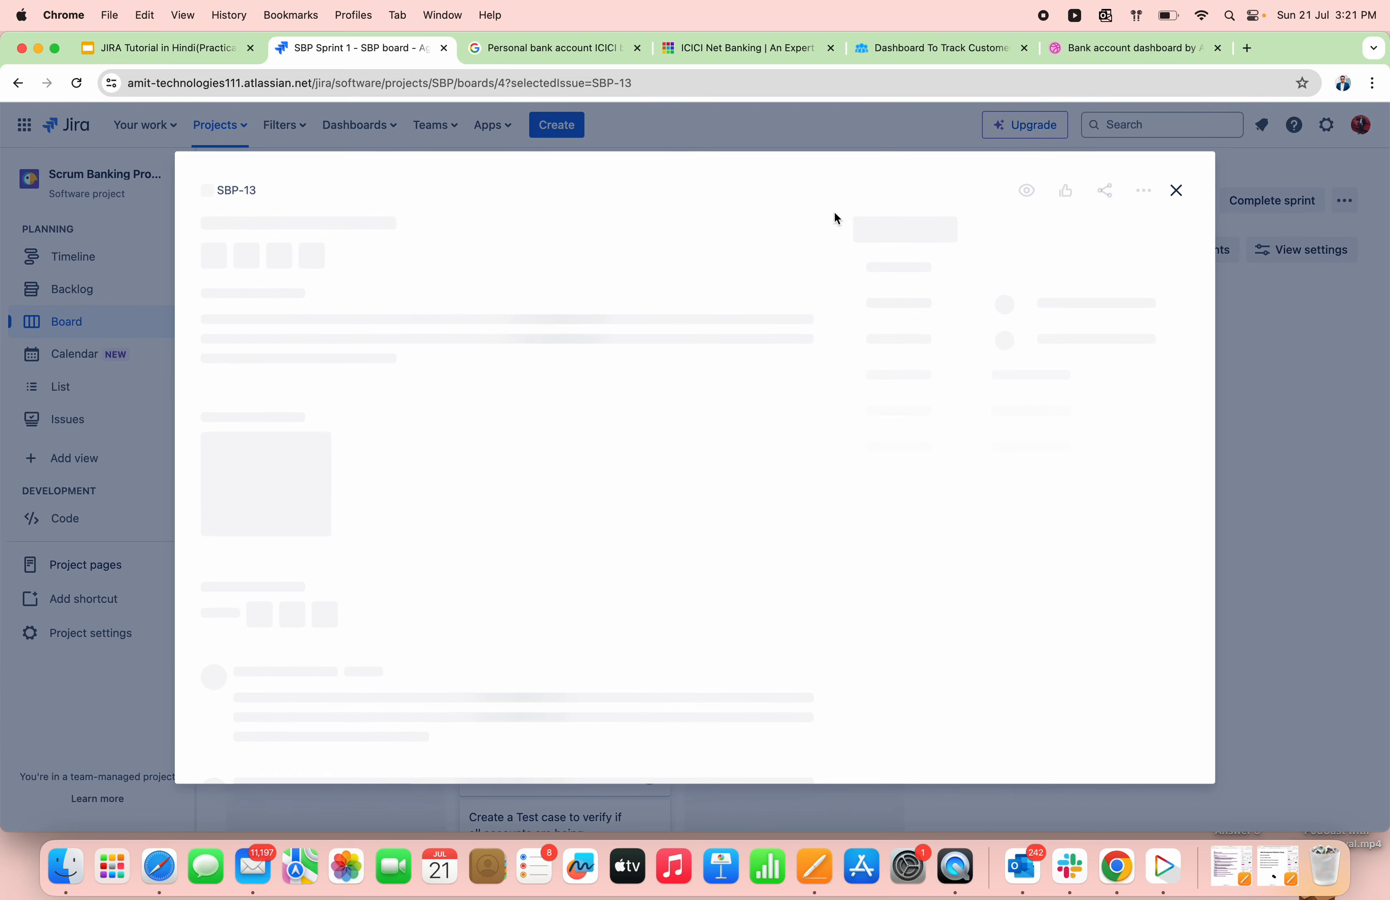
left_click(900, 230)
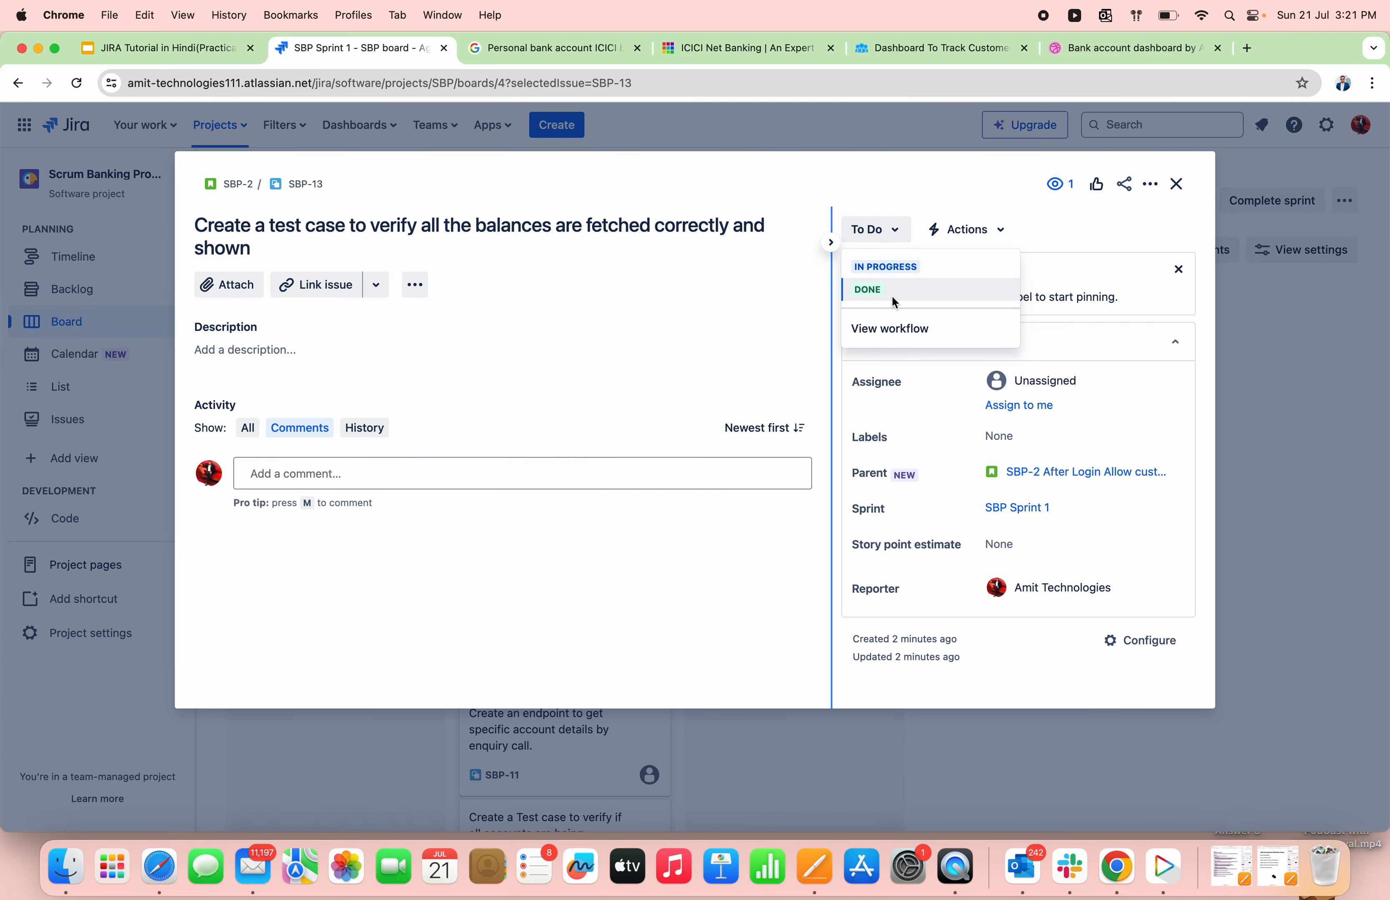
left_click(897, 266)
left_click(1178, 185)
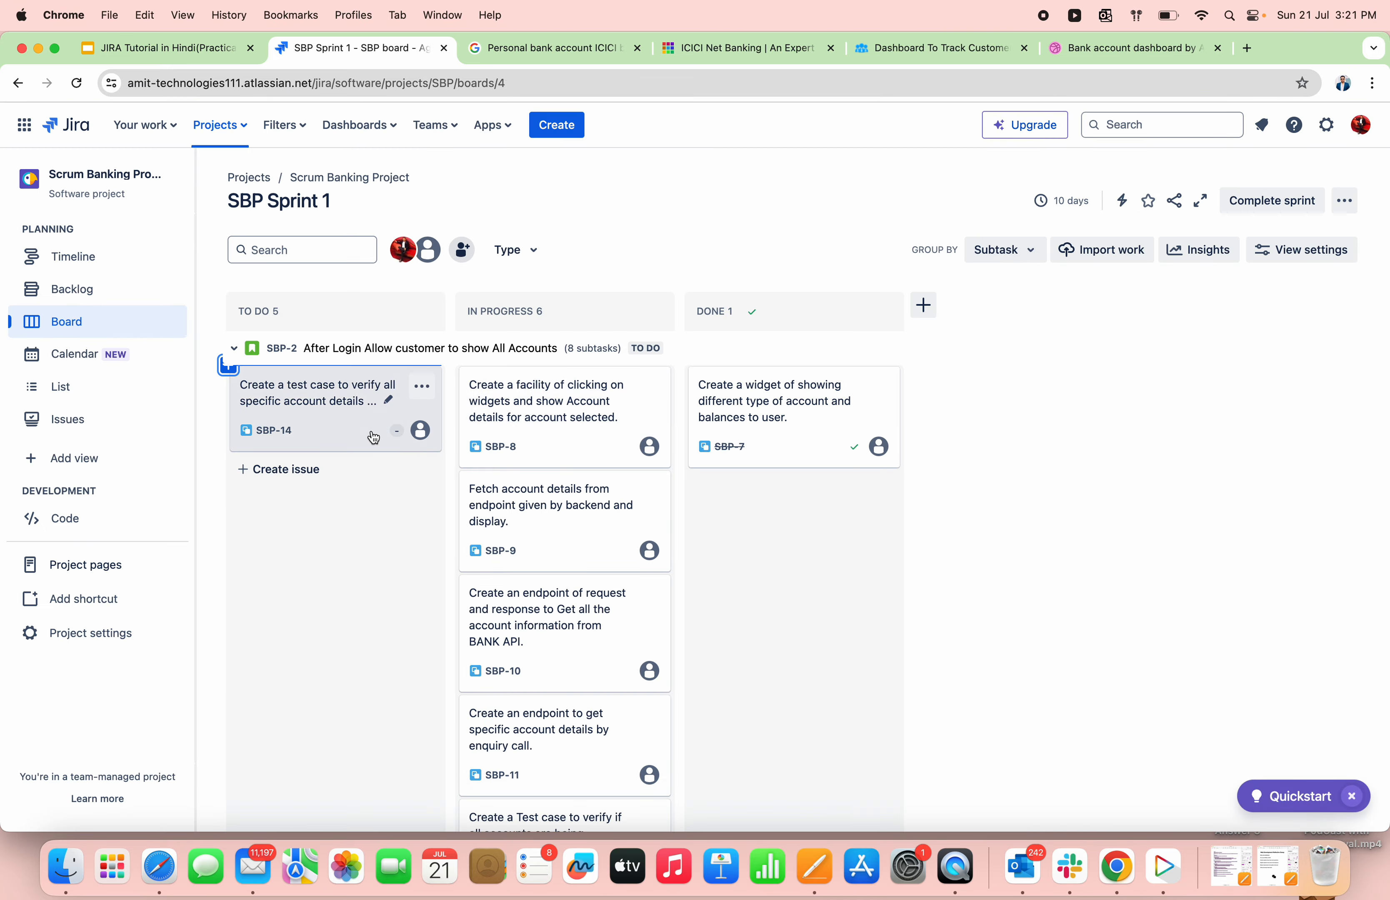
Change the status of tester subtask SBP-14 to In Progress and close the issue.
left_click(362, 409)
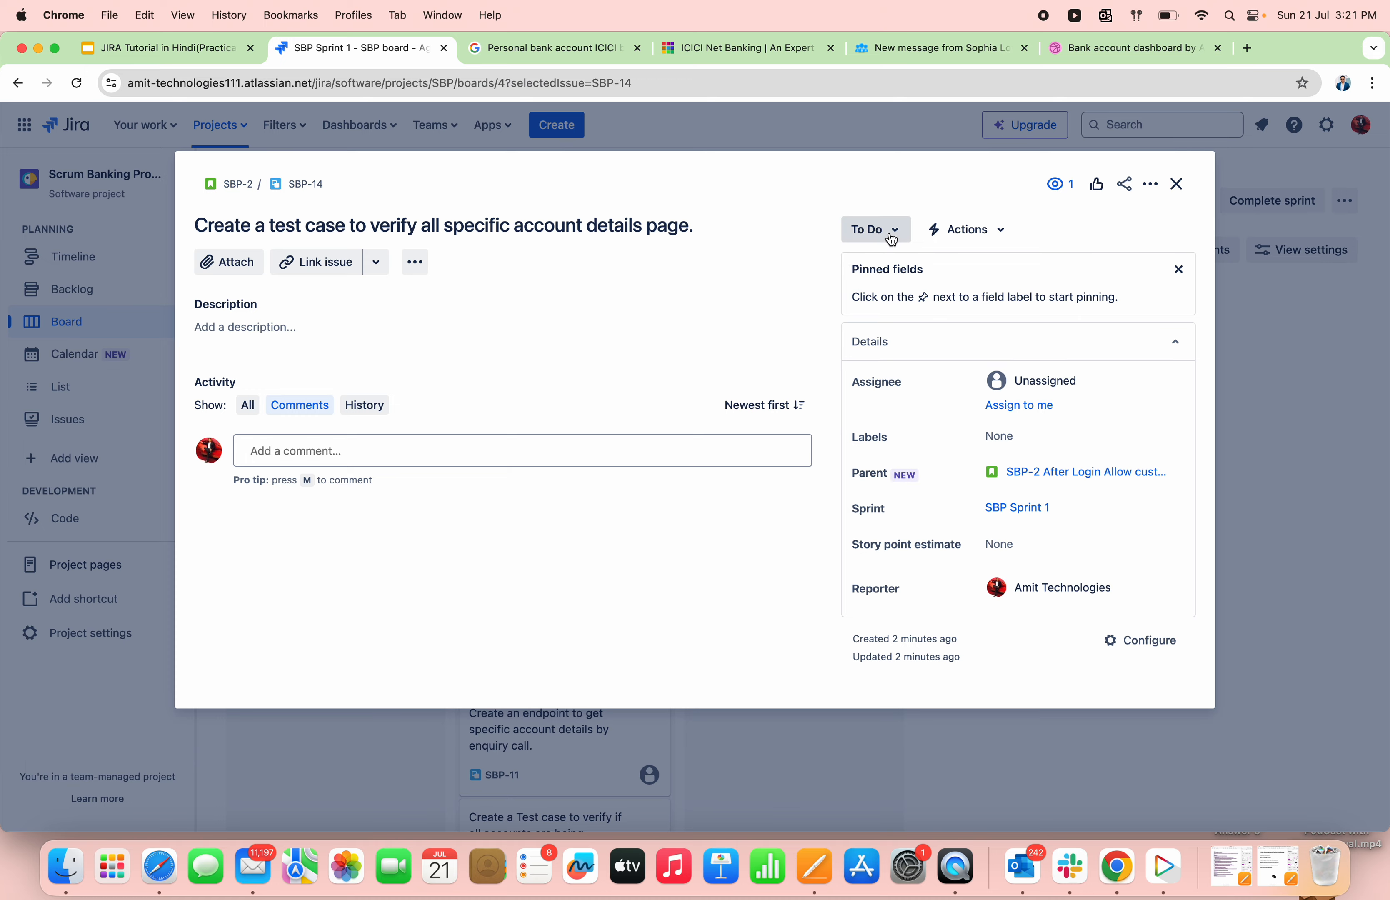
left_click(891, 231)
left_click(897, 267)
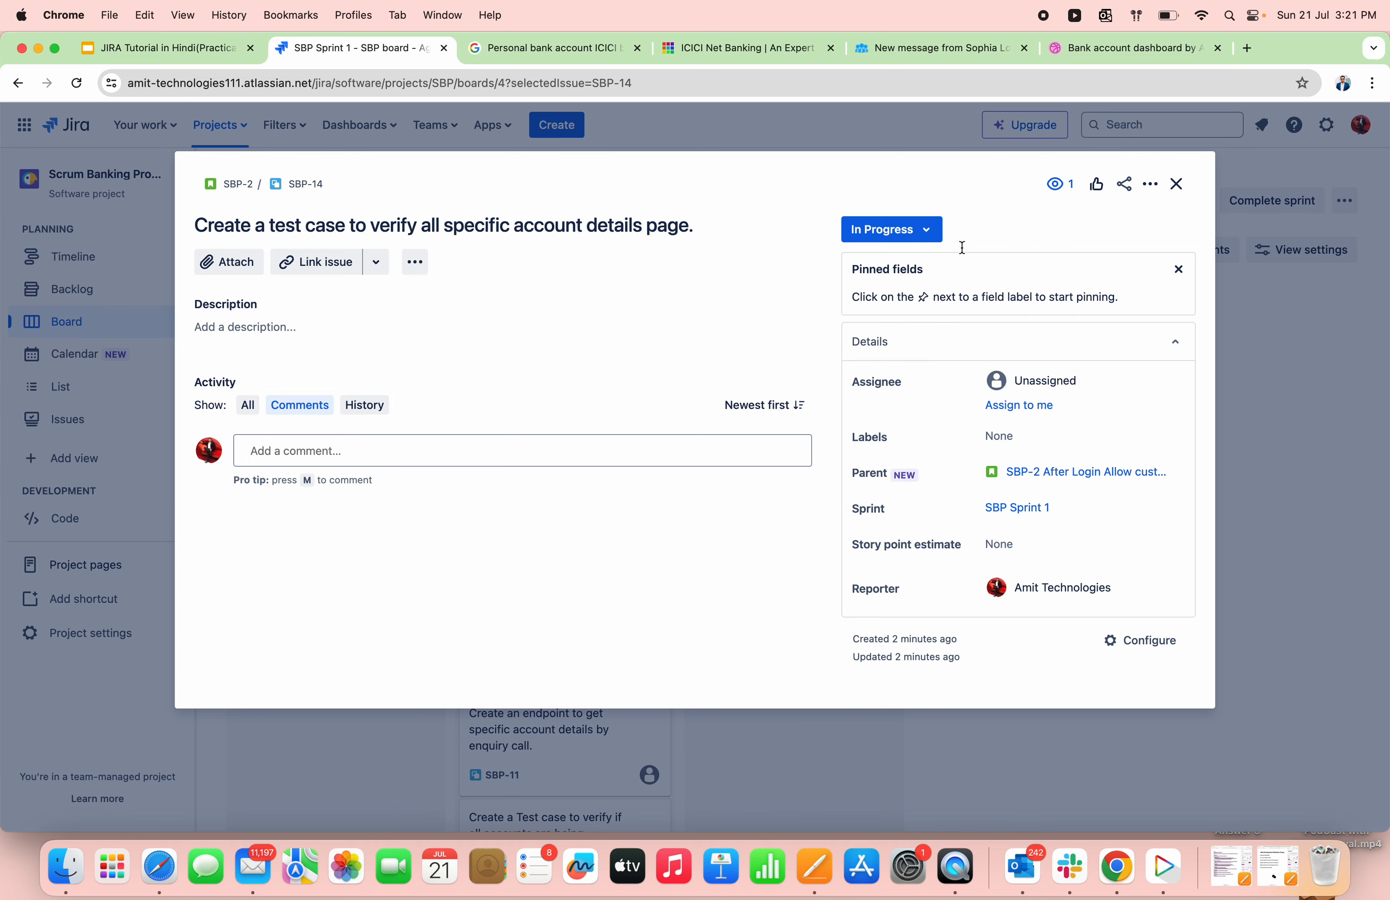
left_click(1178, 185)
Review SBP-2's subtasks across the board columns and view the details of tester subtask SBP-13.
scroll(672, 678, "down", 5)
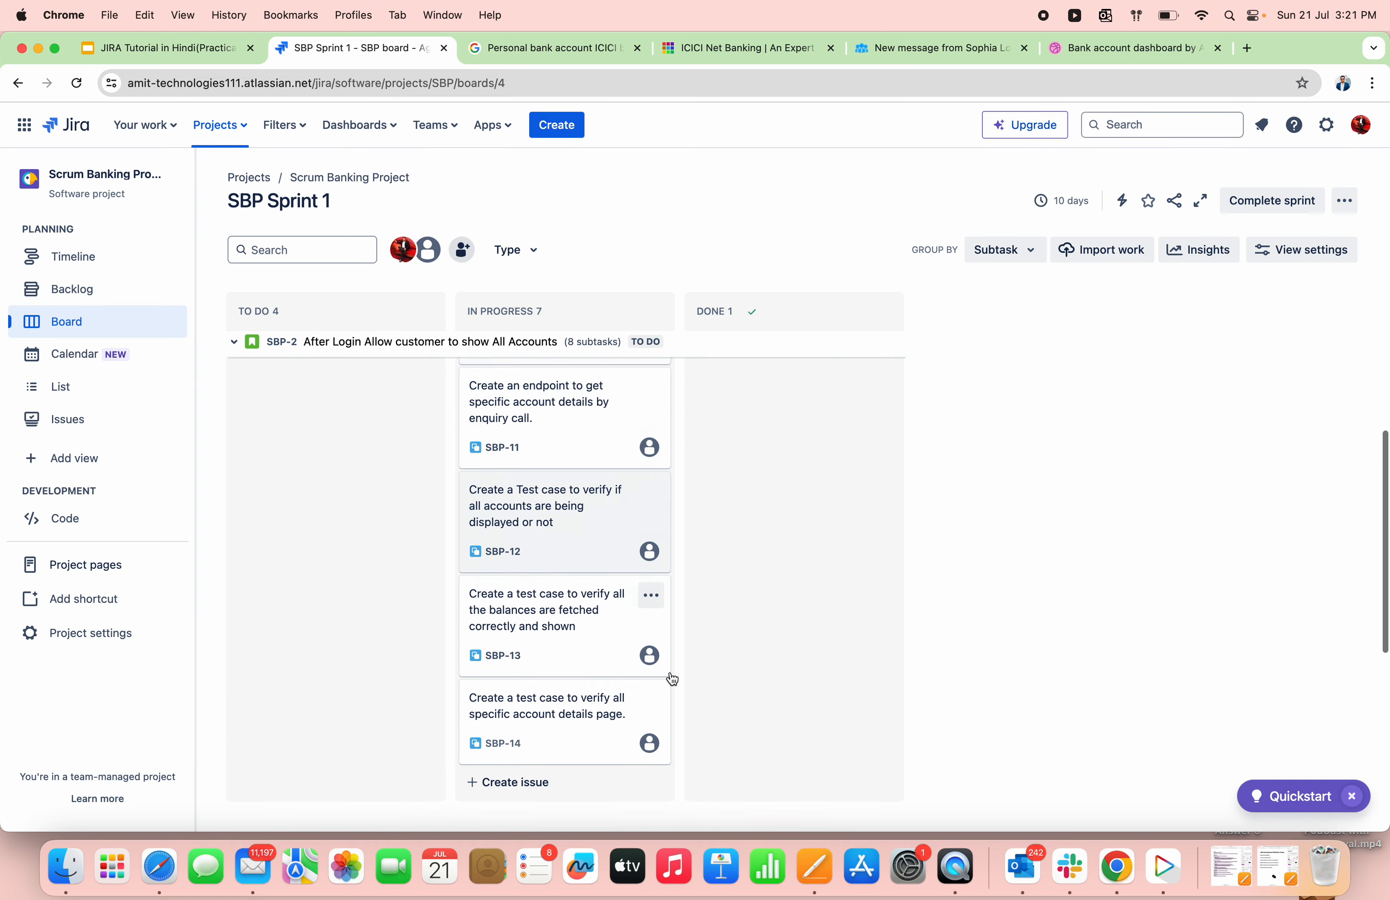
scroll(672, 678, "down", 5)
scroll(672, 678, "up", 10)
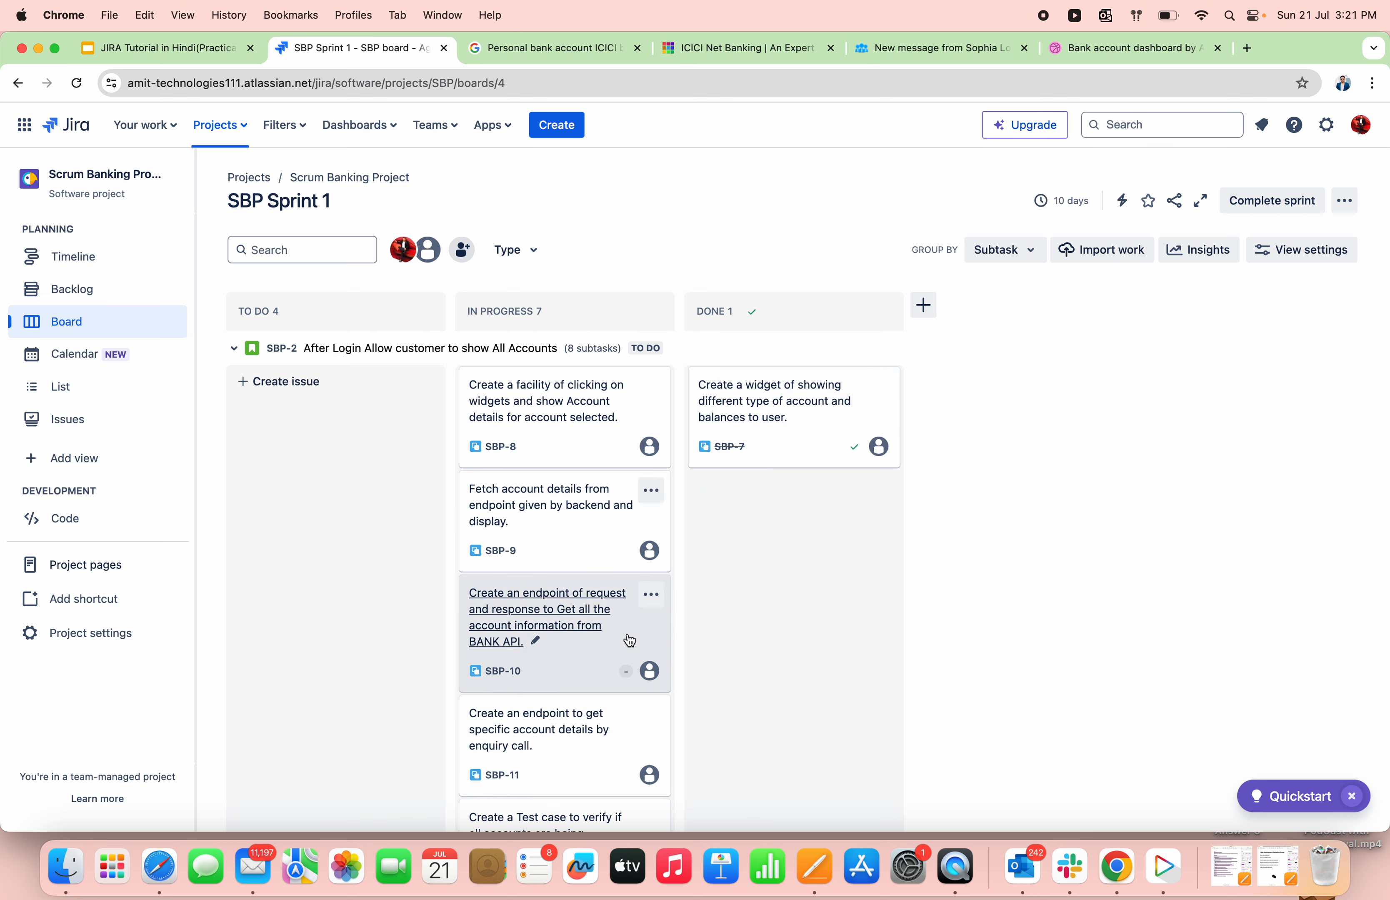
scroll(626, 640, "down", 5)
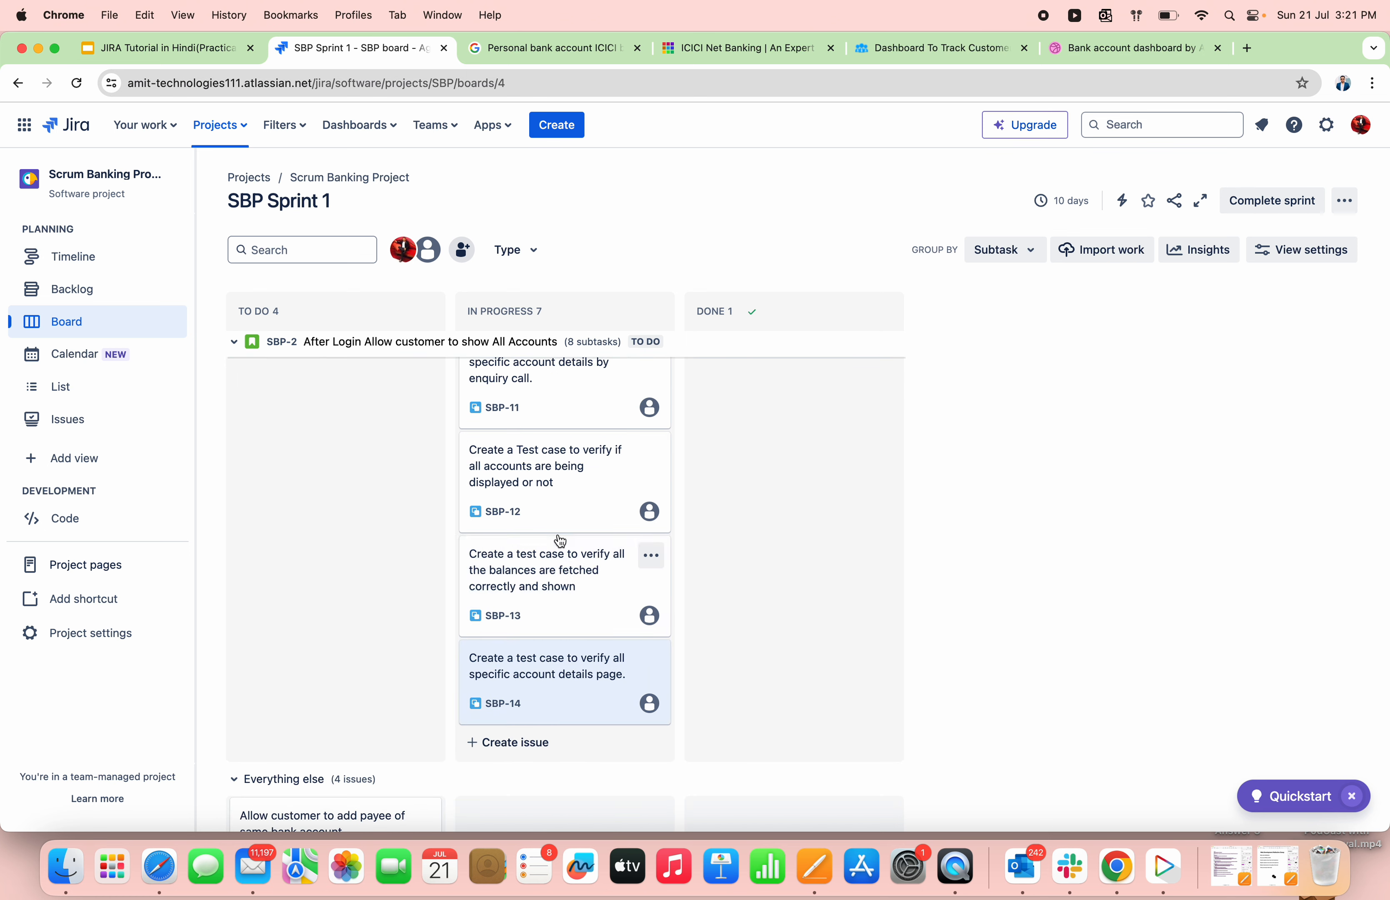
left_click(534, 563)
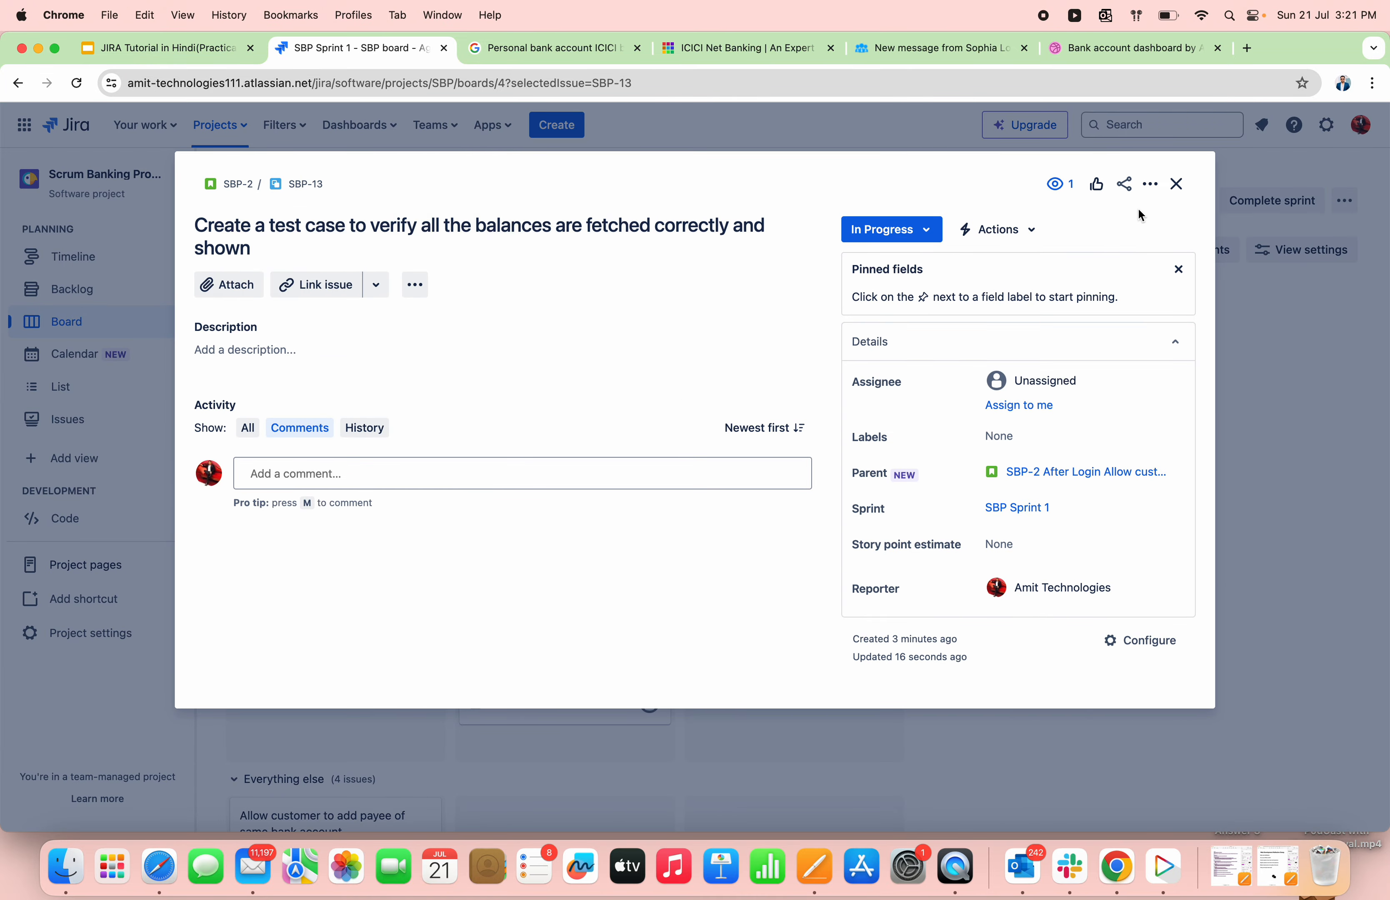
left_click(1177, 188)
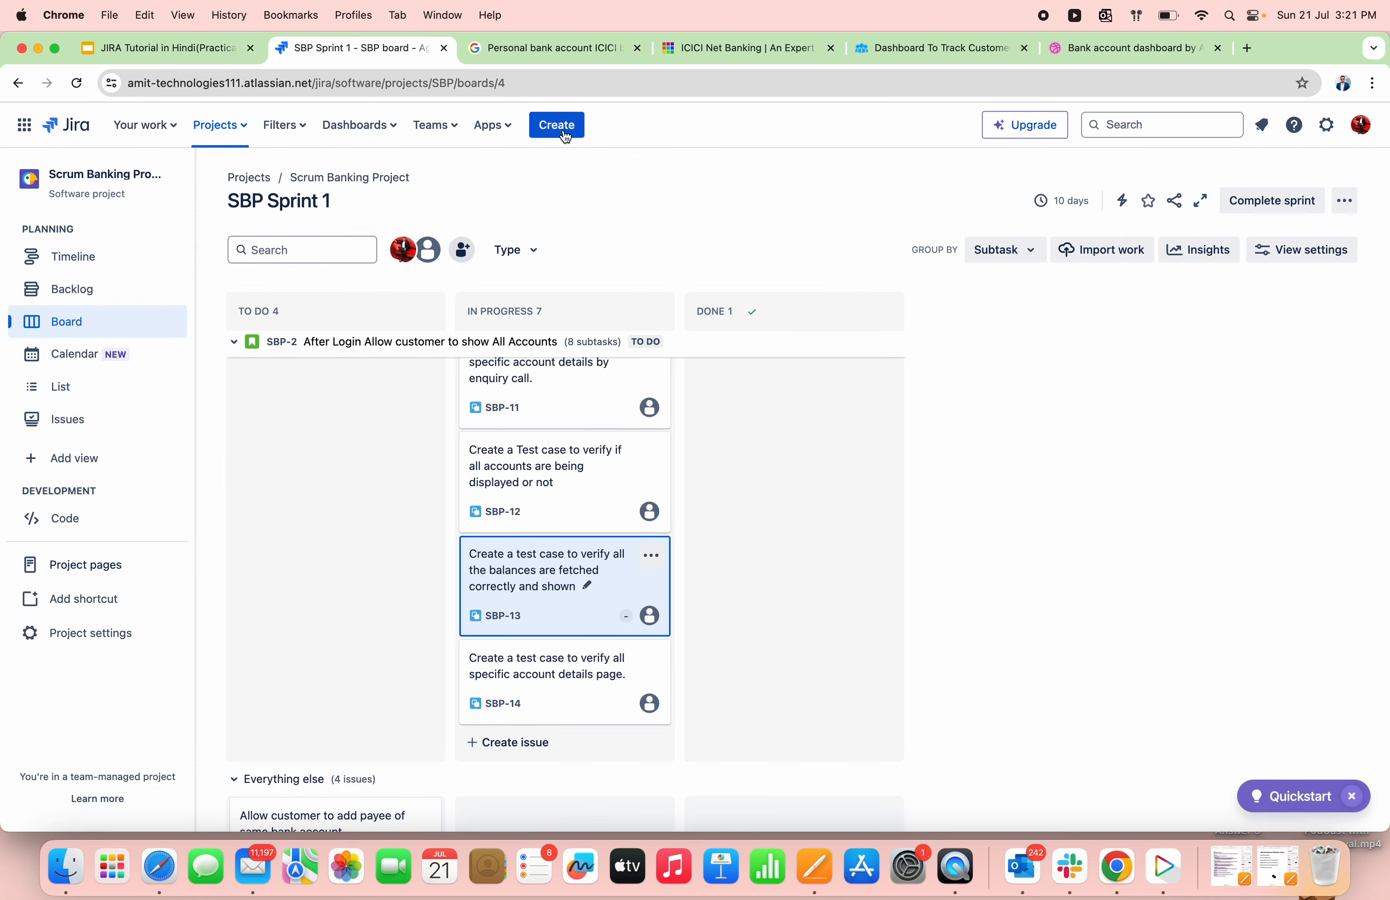
Start a new issue in Scrum Banking Project (SBP) with the issue type Bug.
left_click(557, 125)
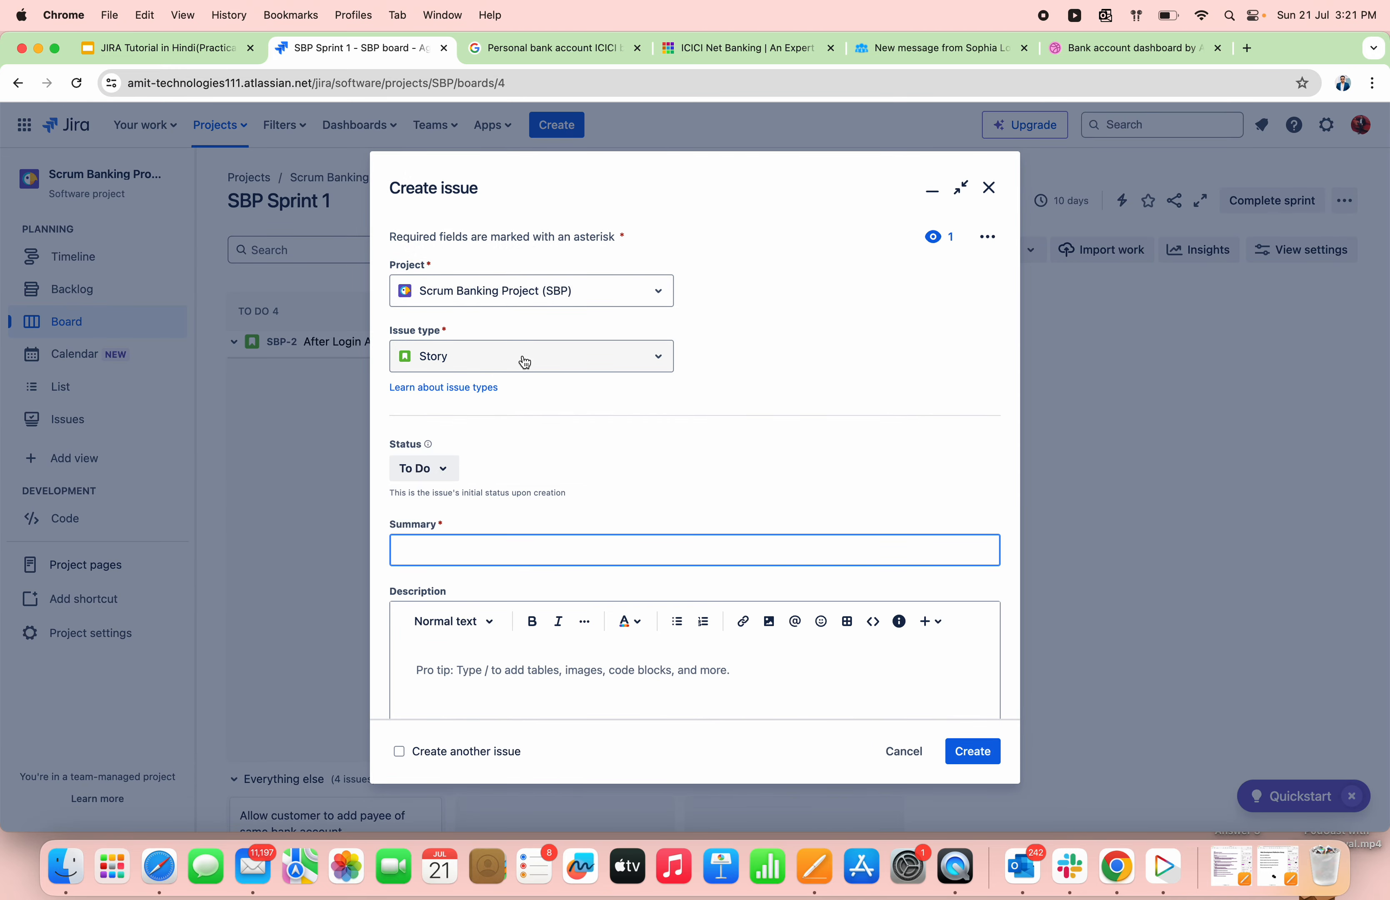
left_click(521, 360)
left_click(490, 426)
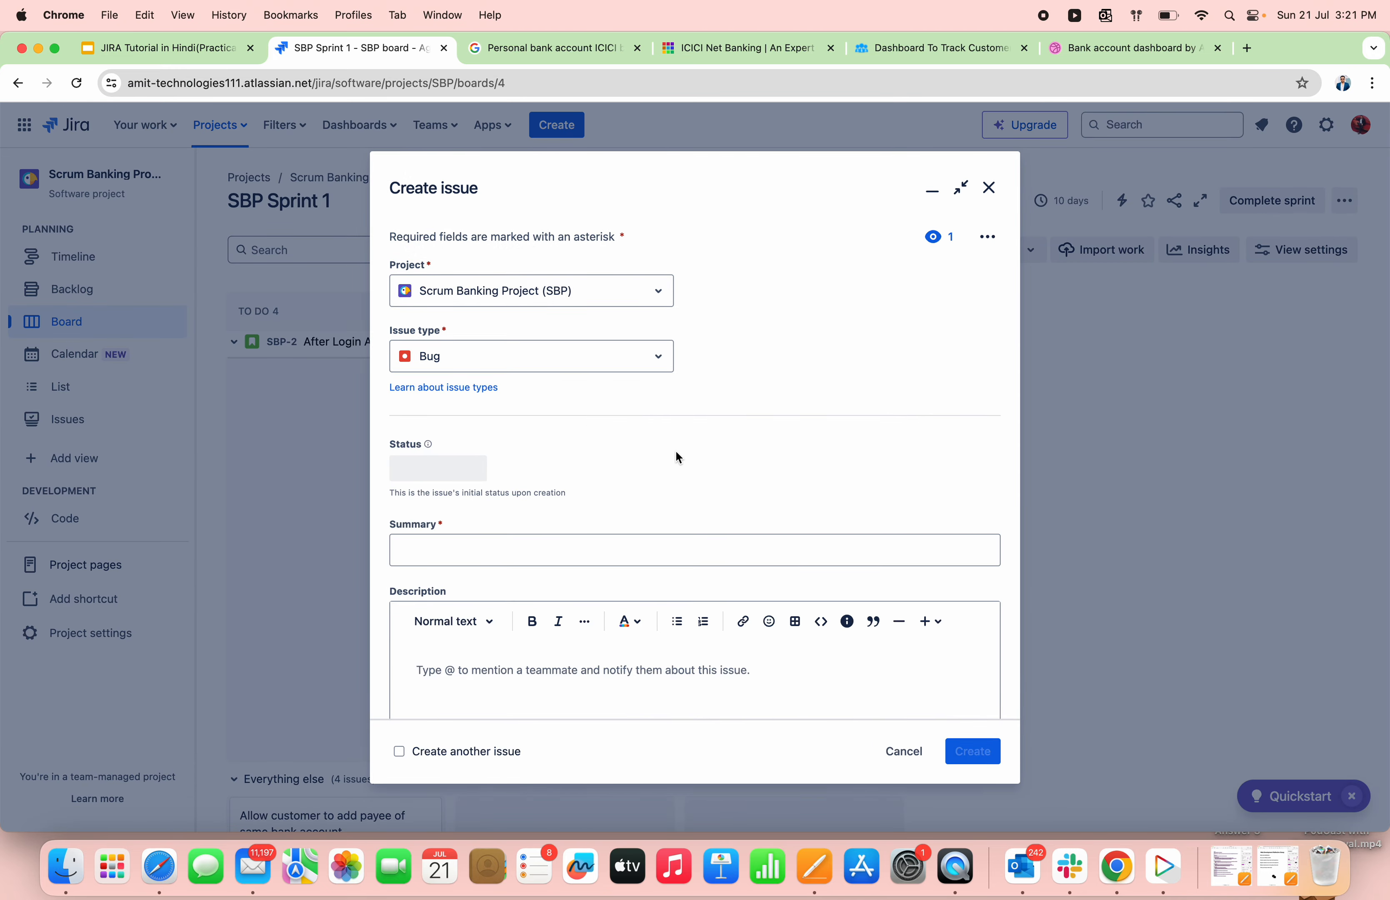
scroll(676, 450, "down", 2)
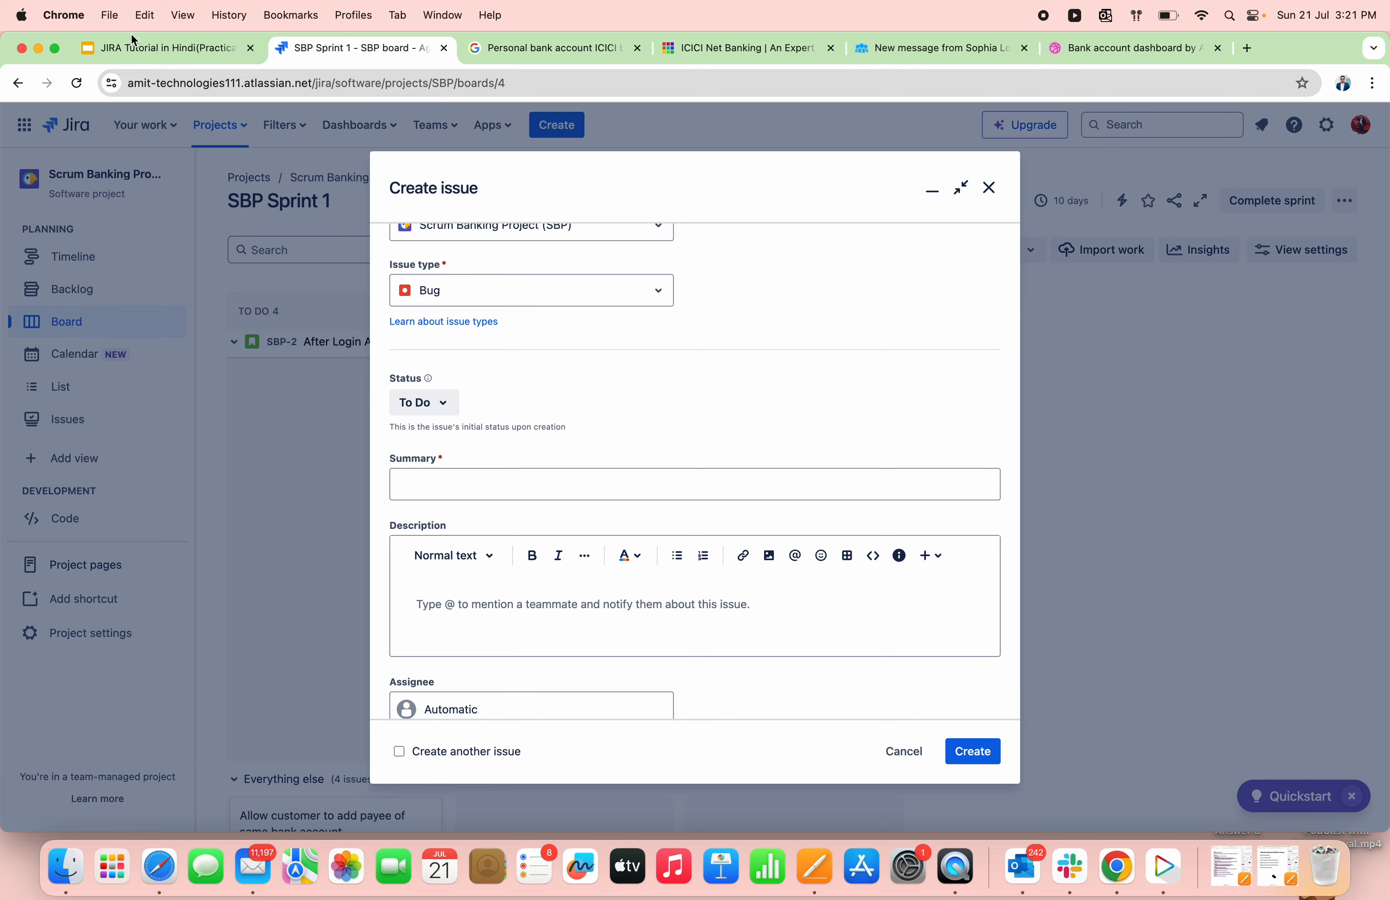
Copy the slide's first tester bug, "Oredering of Account shown is not correct.", into the new bug's summary and description.
left_click(145, 49)
scroll(959, 631, "down", 1)
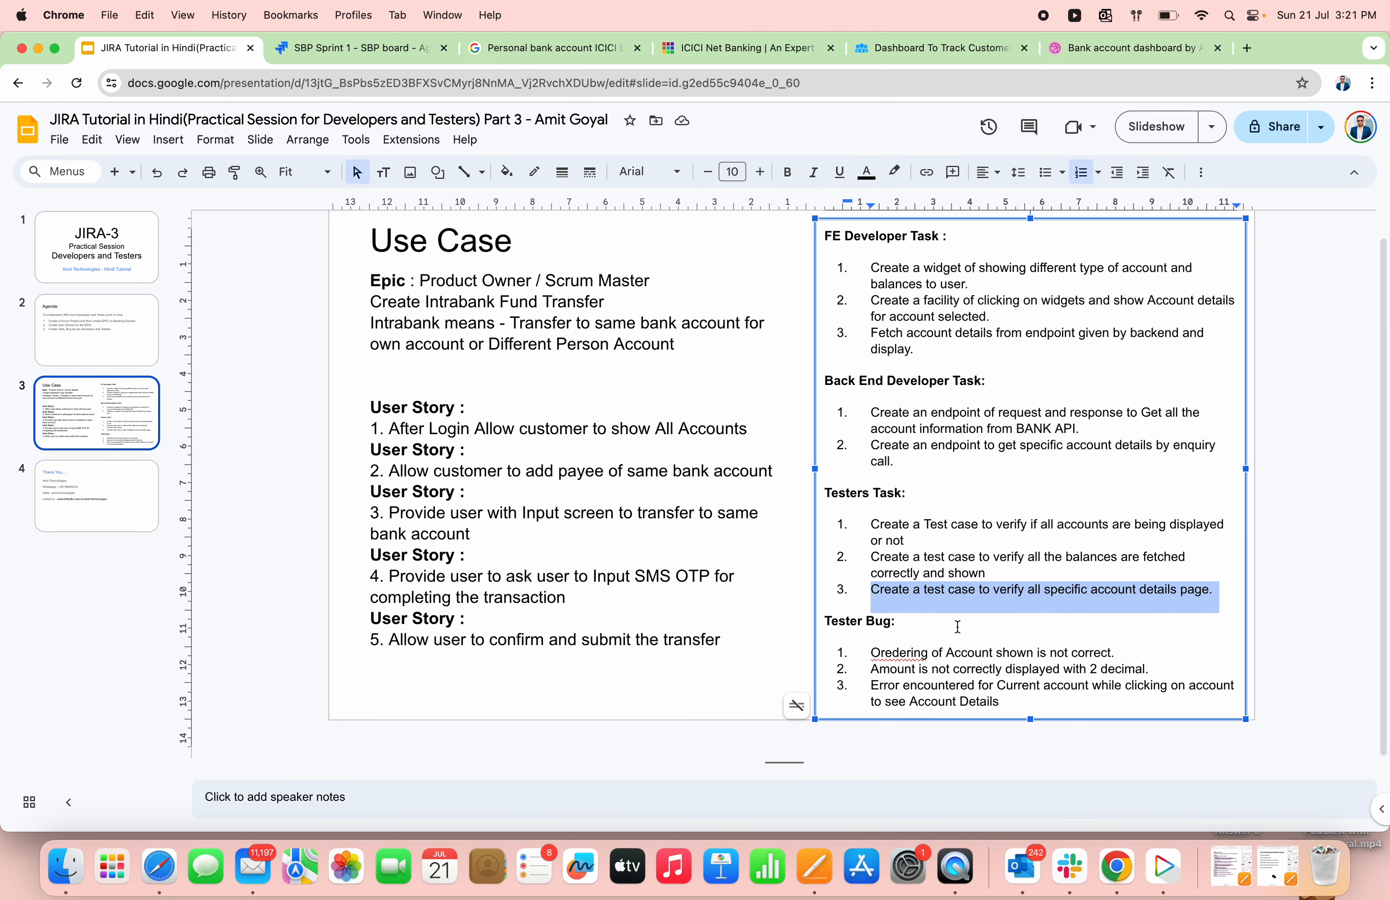
left_click(945, 647)
triple_click(945, 647)
key("super+c")
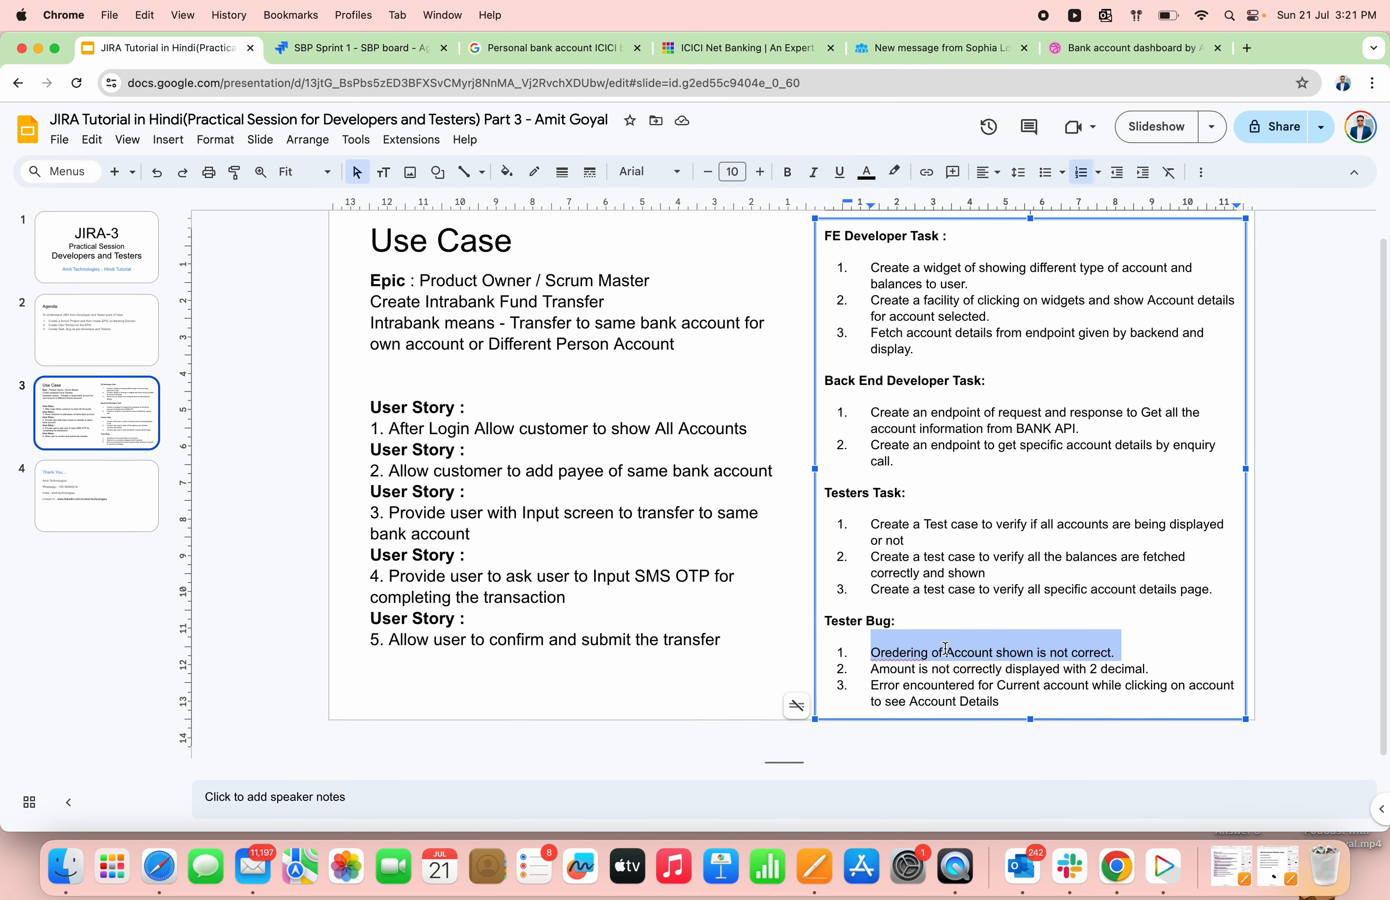
left_click(400, 49)
scroll(541, 404, "up", 1)
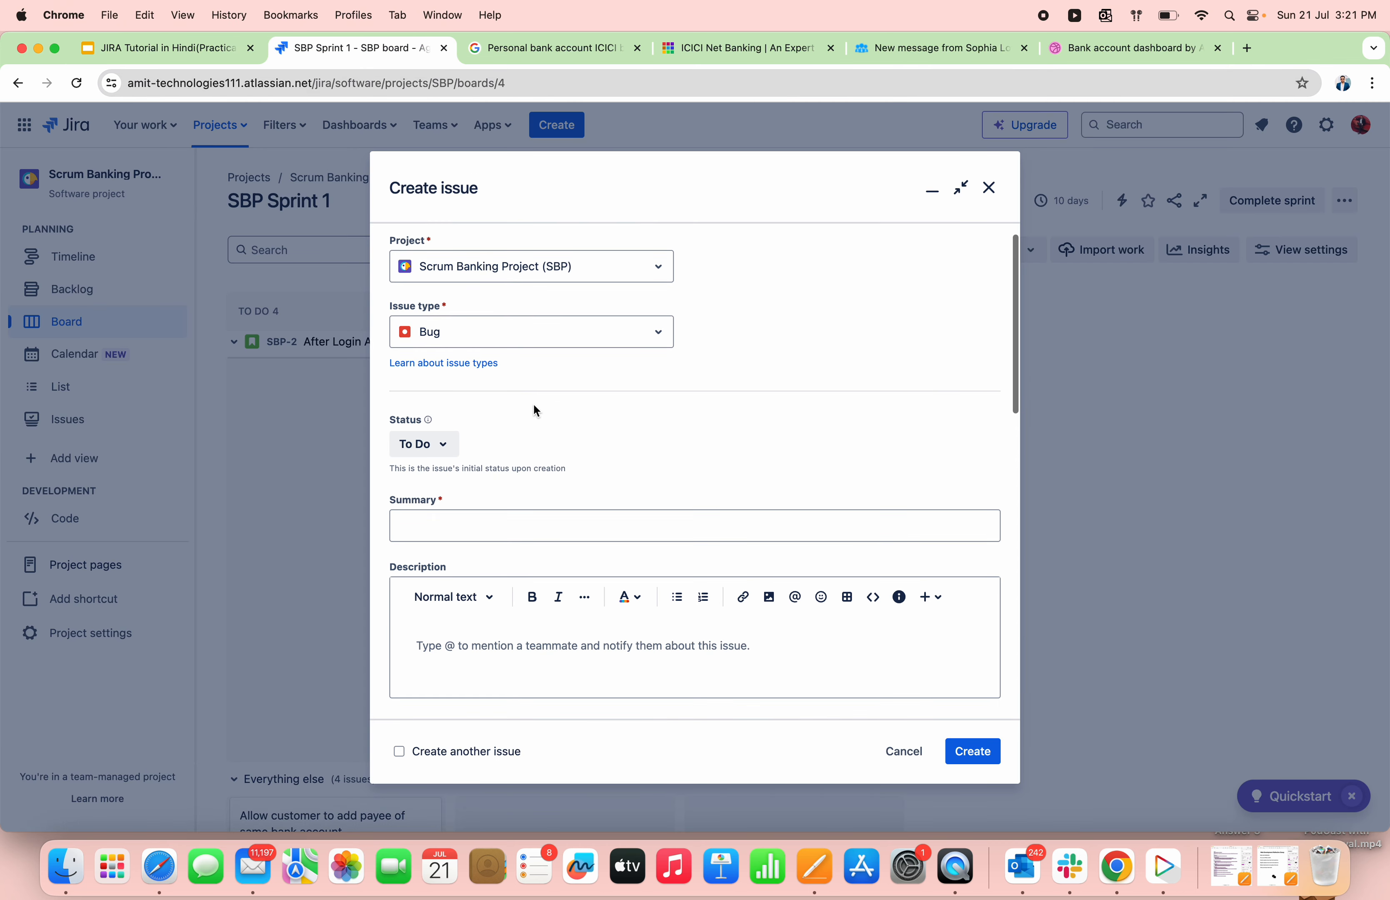
left_click(493, 528)
key("super+v")
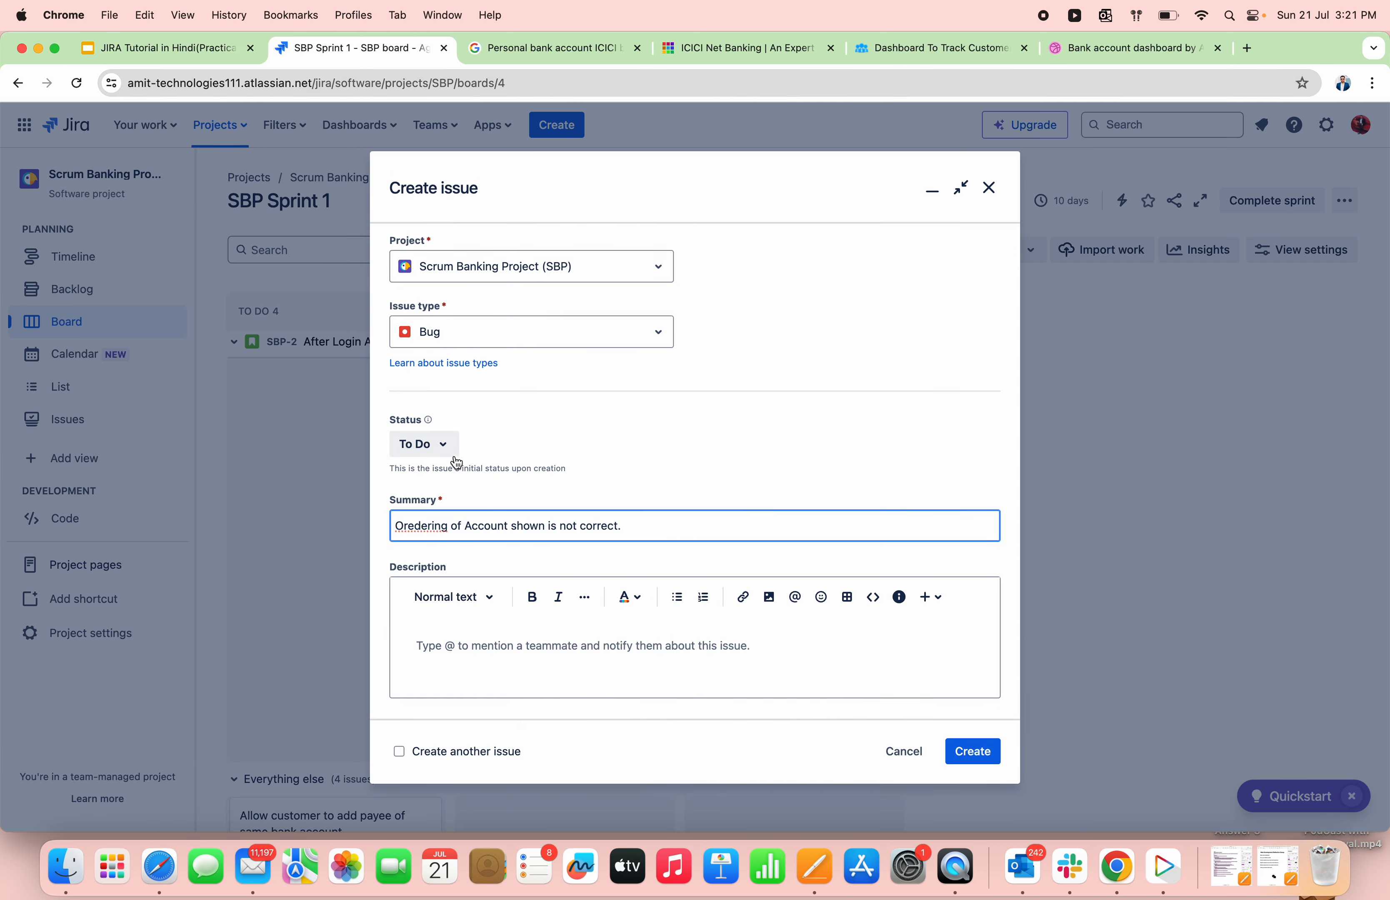
scroll(638, 436, "down", 3)
left_click(560, 524)
key("super+v")
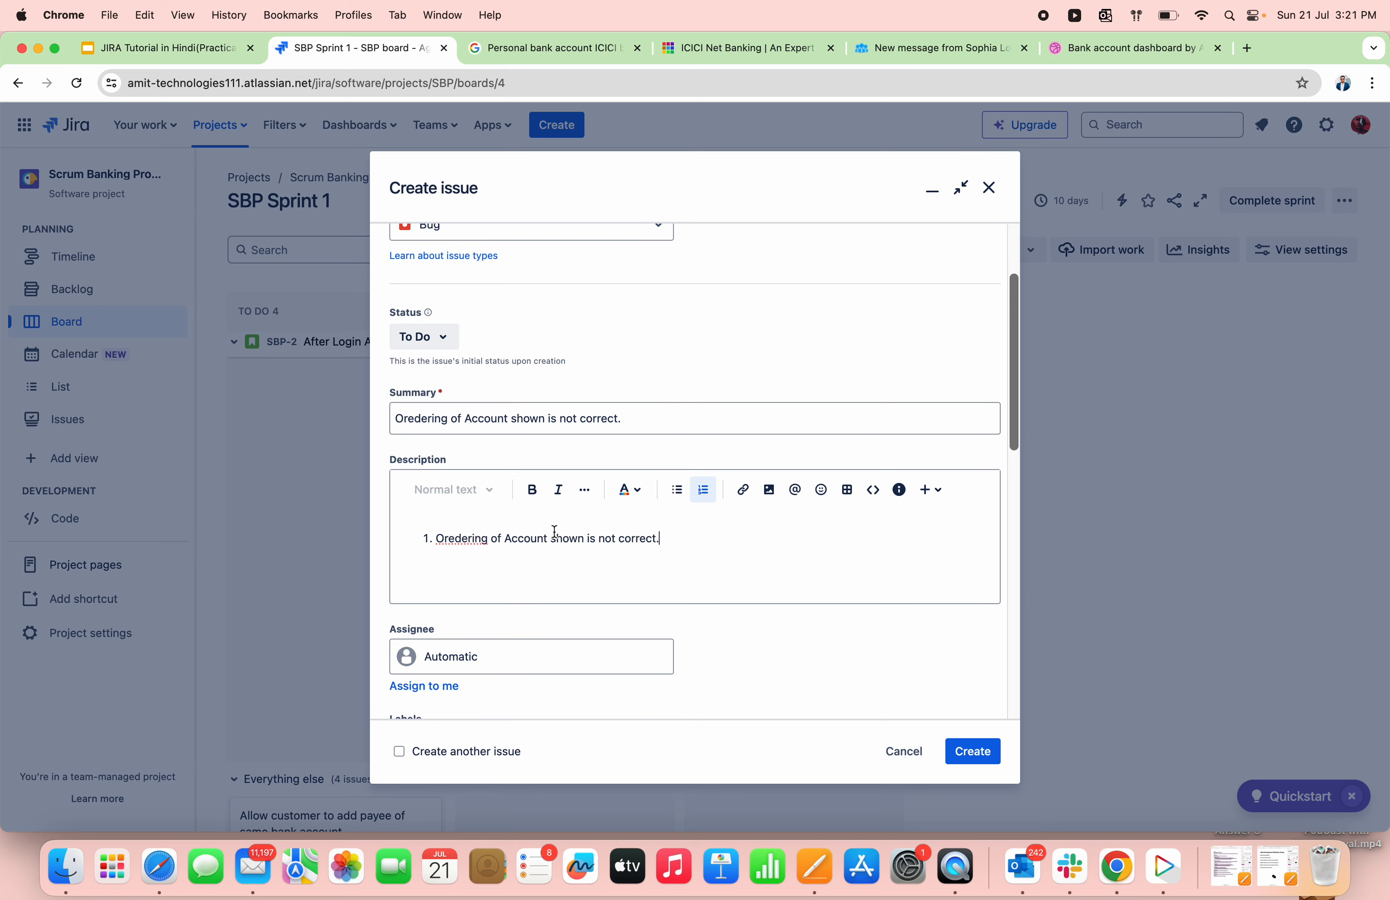
Set the new bug's linked issue relationship to "is blocked by".
scroll(555, 528, "down", 2)
scroll(555, 537, "down", 10)
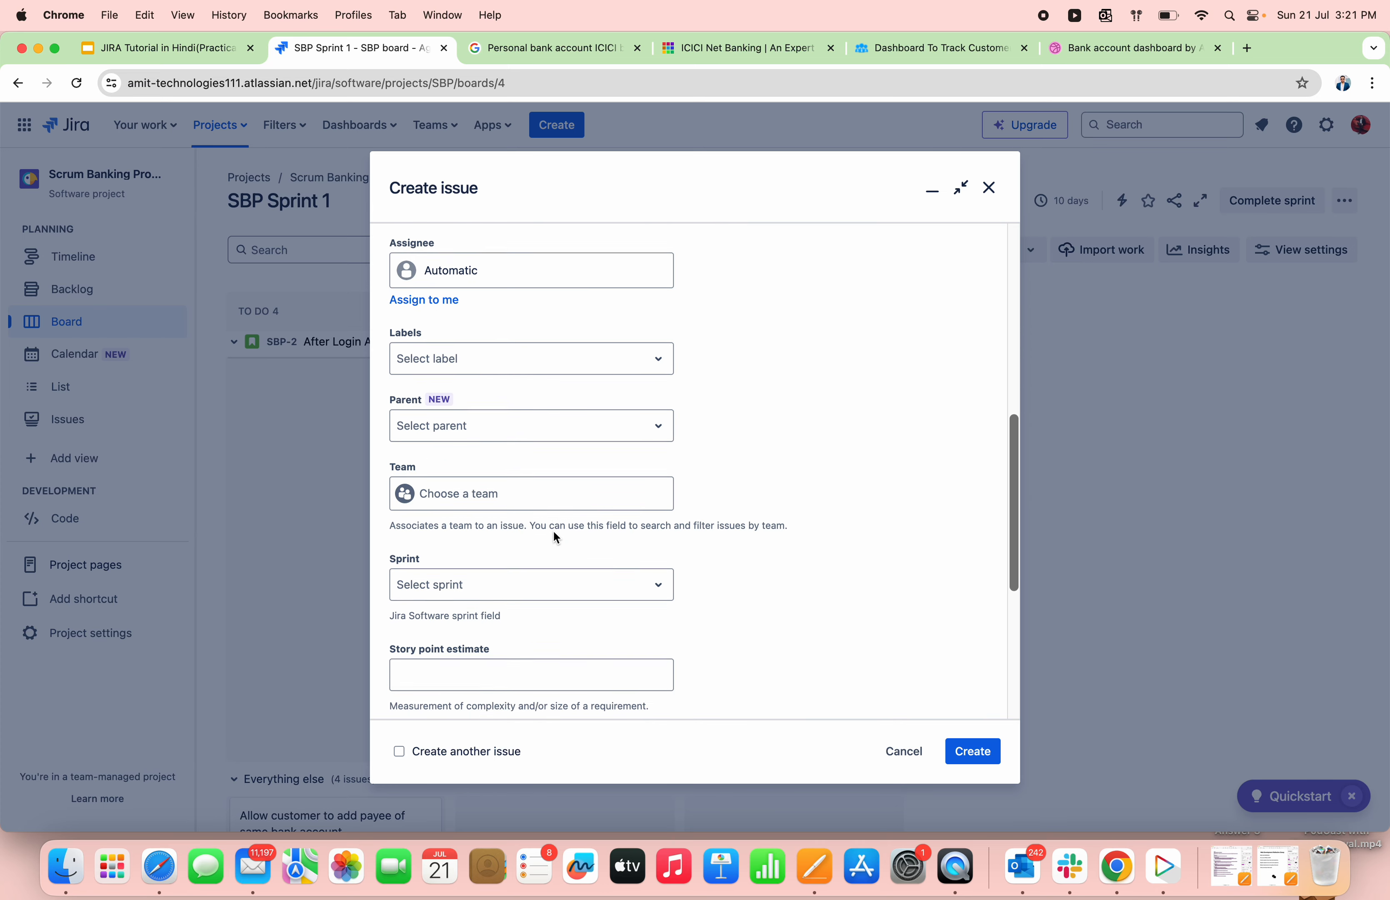
scroll(556, 536, "down", 5)
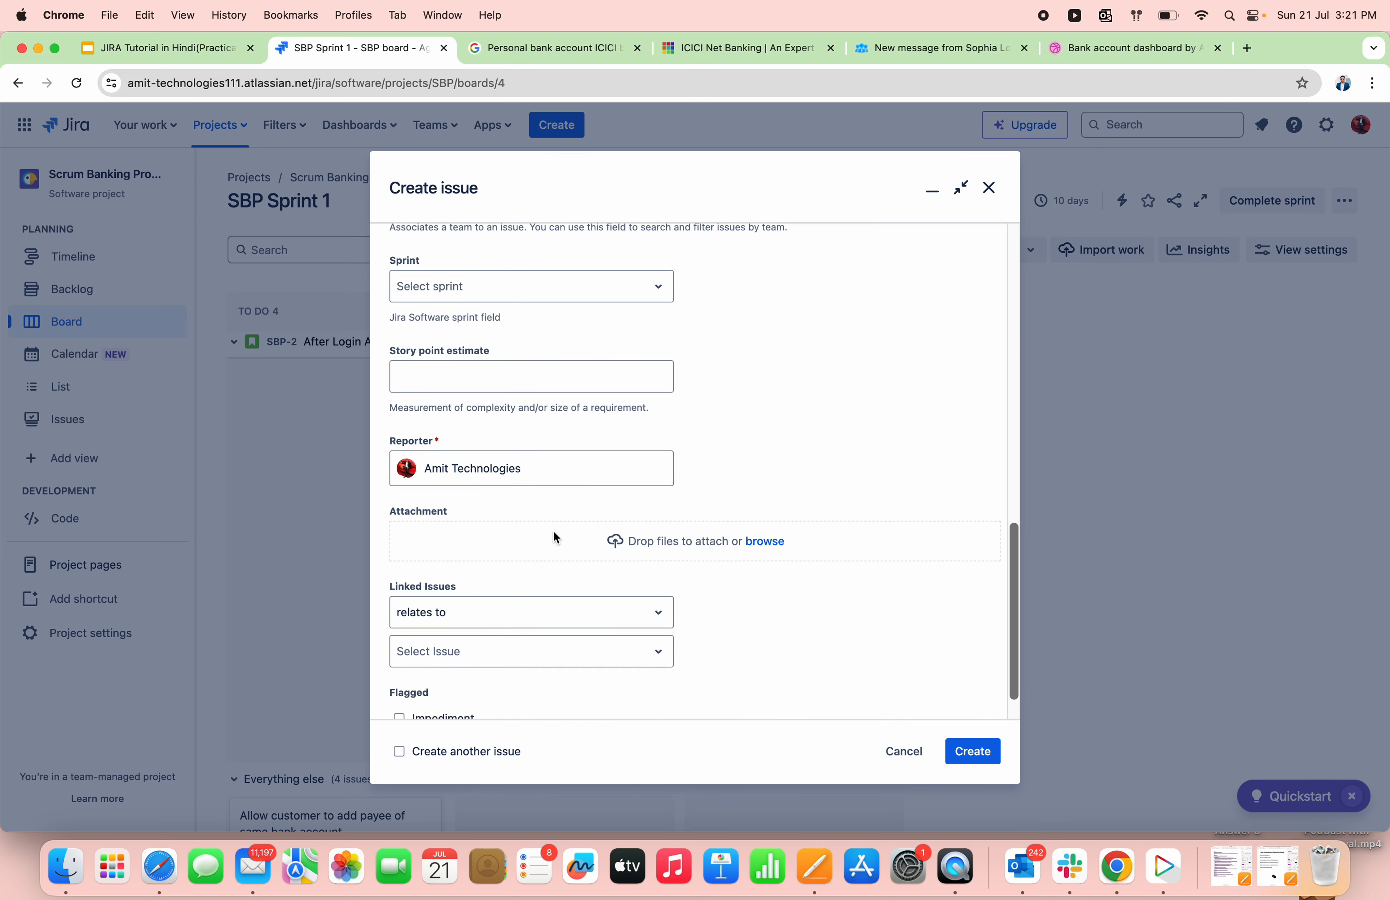
left_click(560, 577)
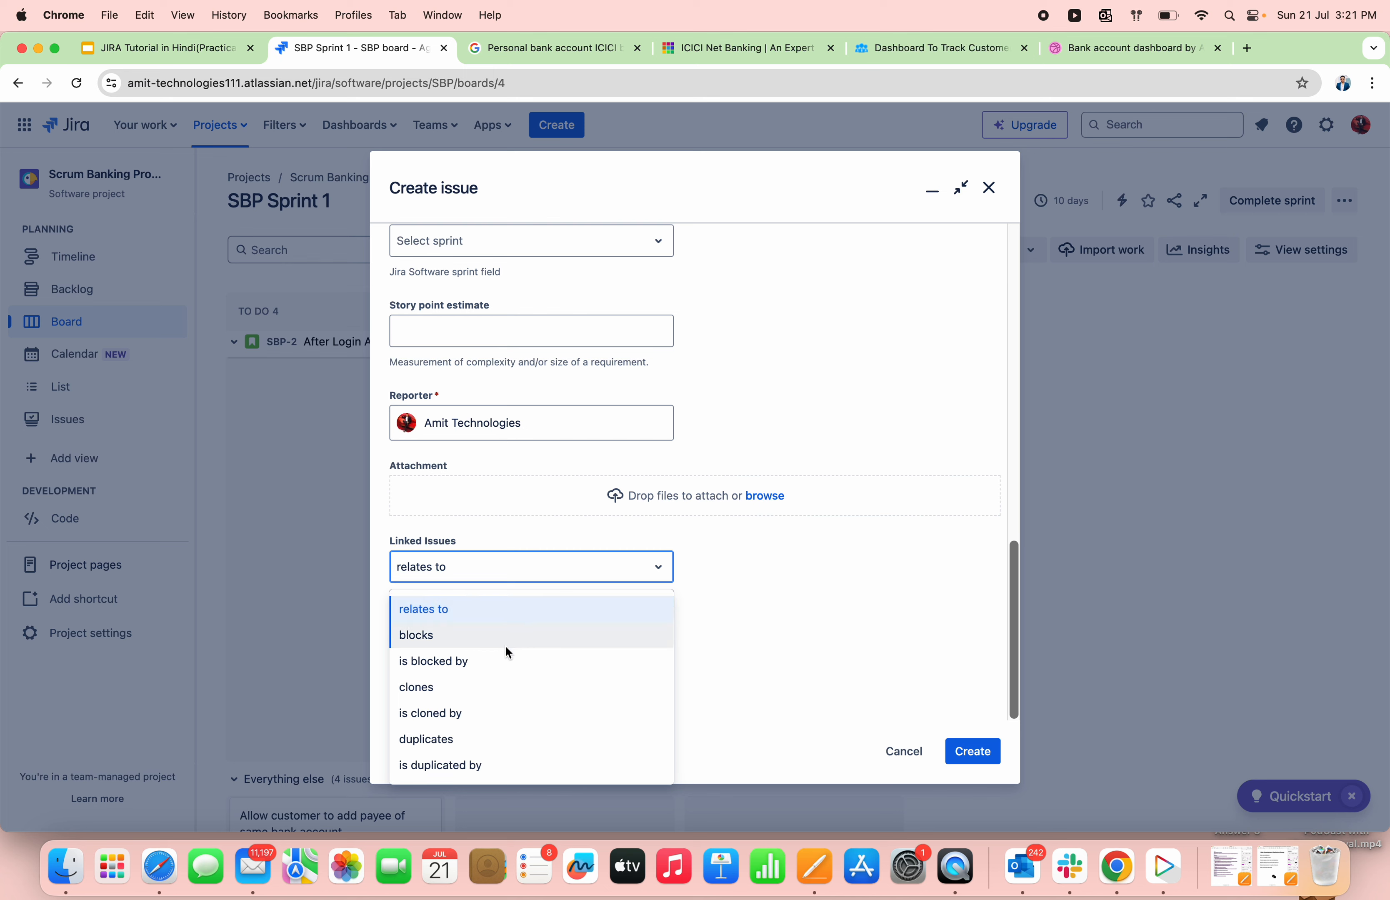
left_click(505, 658)
Select backend subtask SBP-11, the specific account details endpoint, as the linked issue and create the bug.
left_click(625, 602)
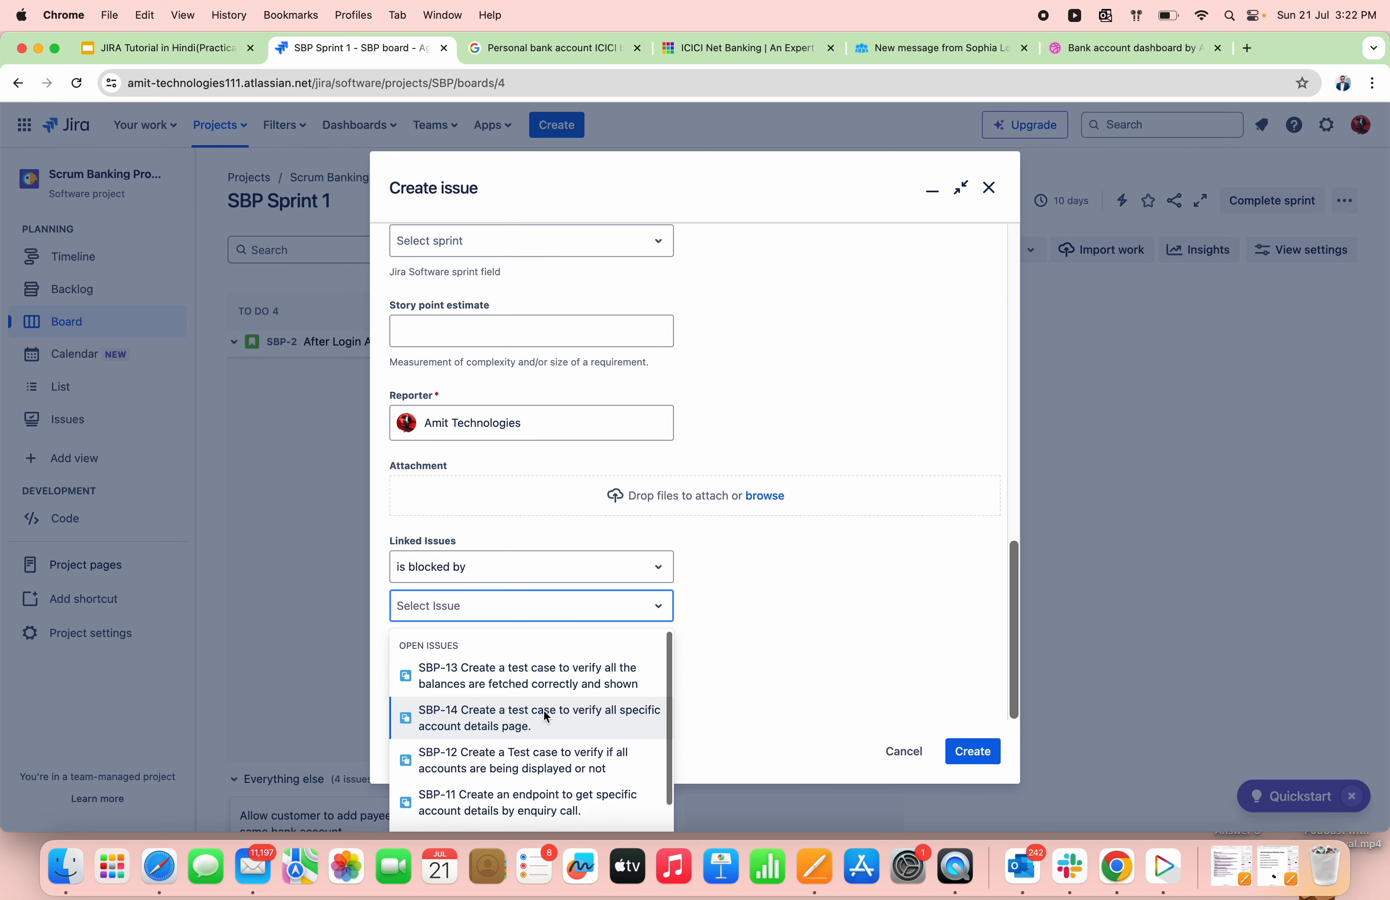
scroll(544, 711, "down", 3)
scroll(543, 709, "up", 2)
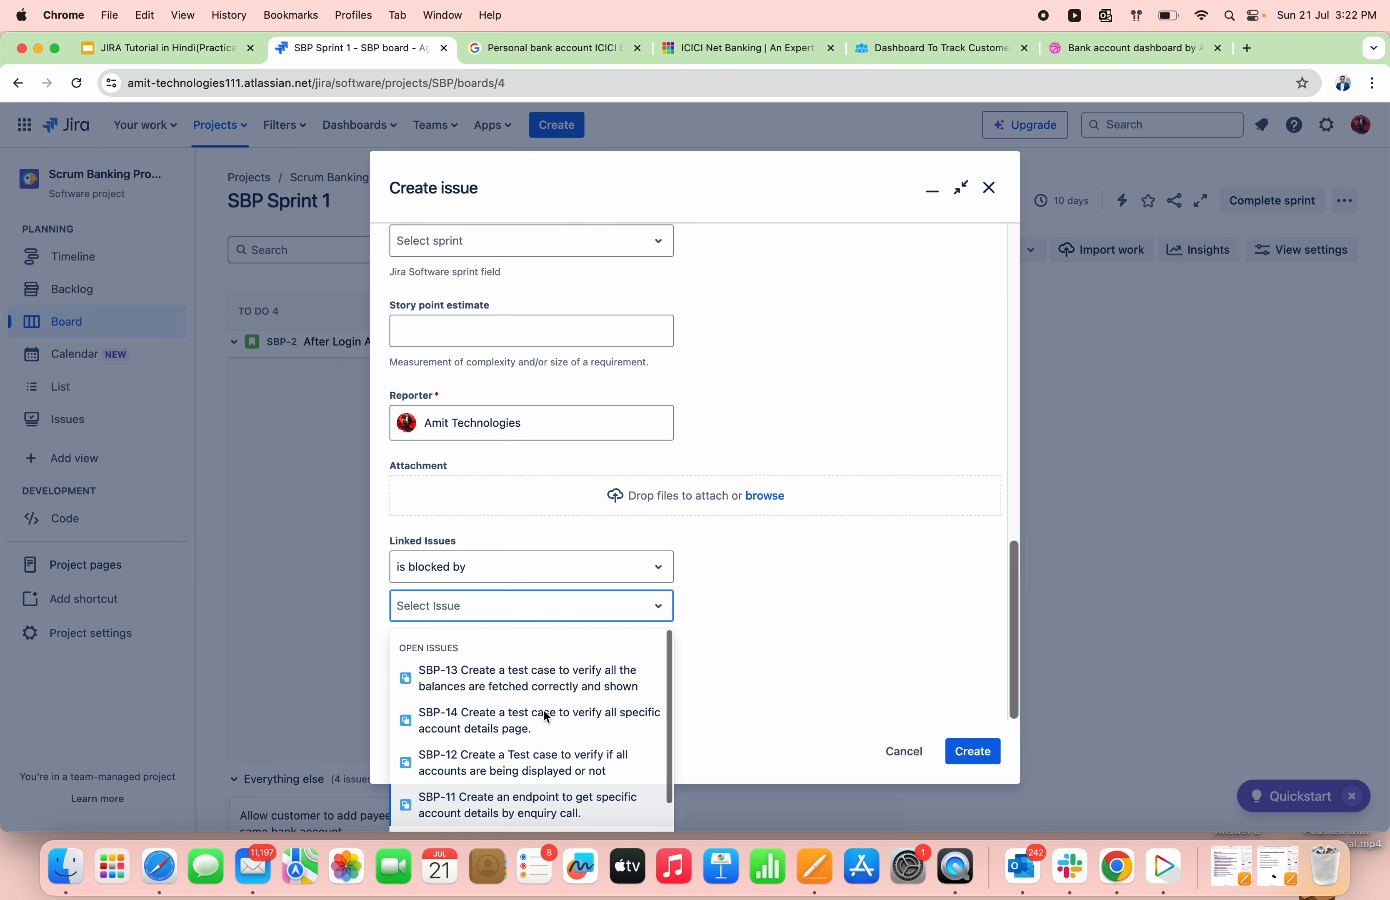
scroll(543, 709, "down", 3)
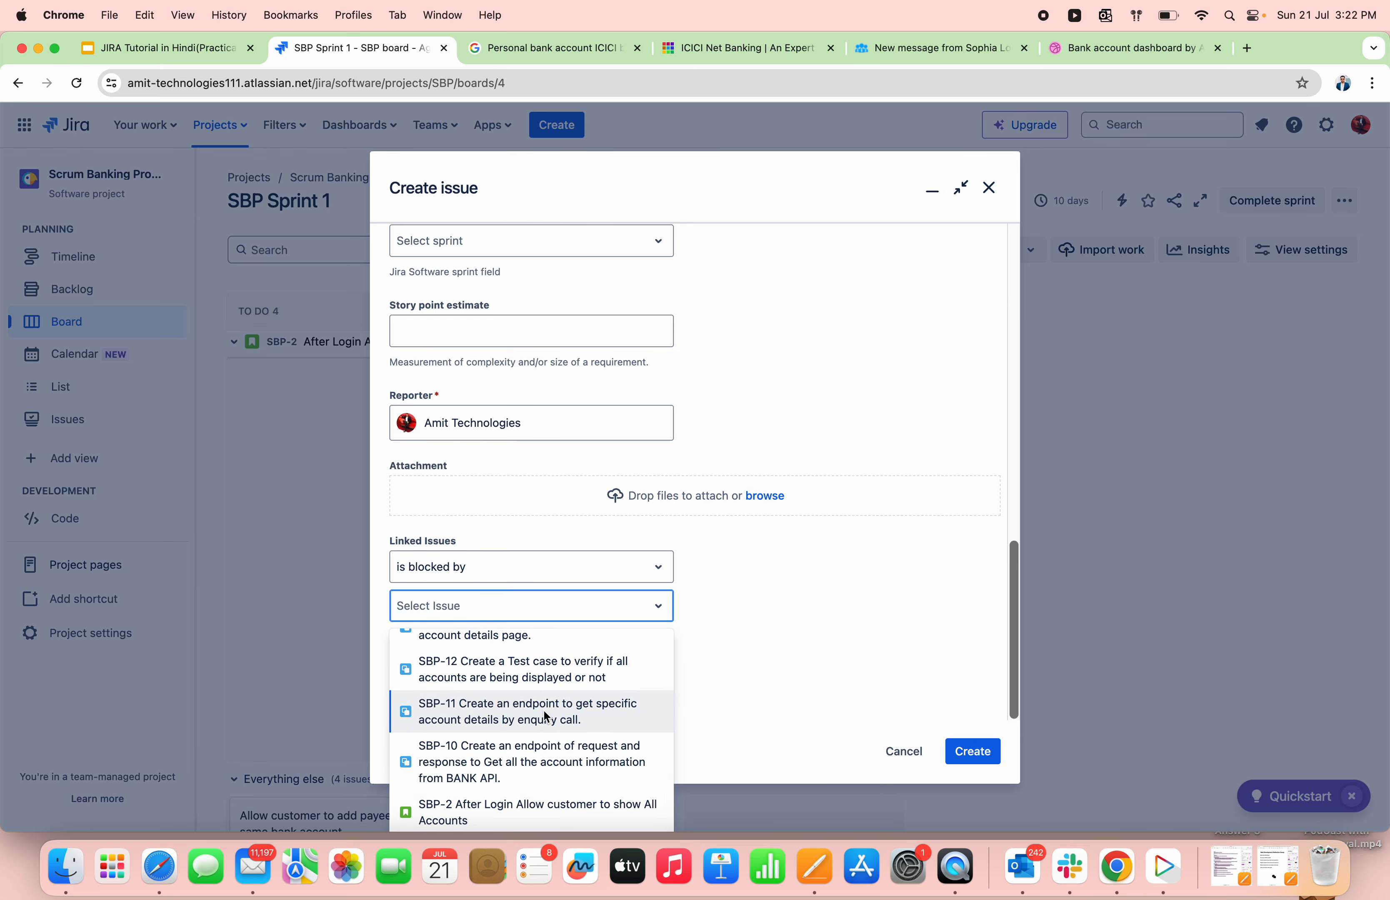
scroll(543, 709, "up", 3)
scroll(544, 711, "down", 1)
scroll(544, 712, "up", 2)
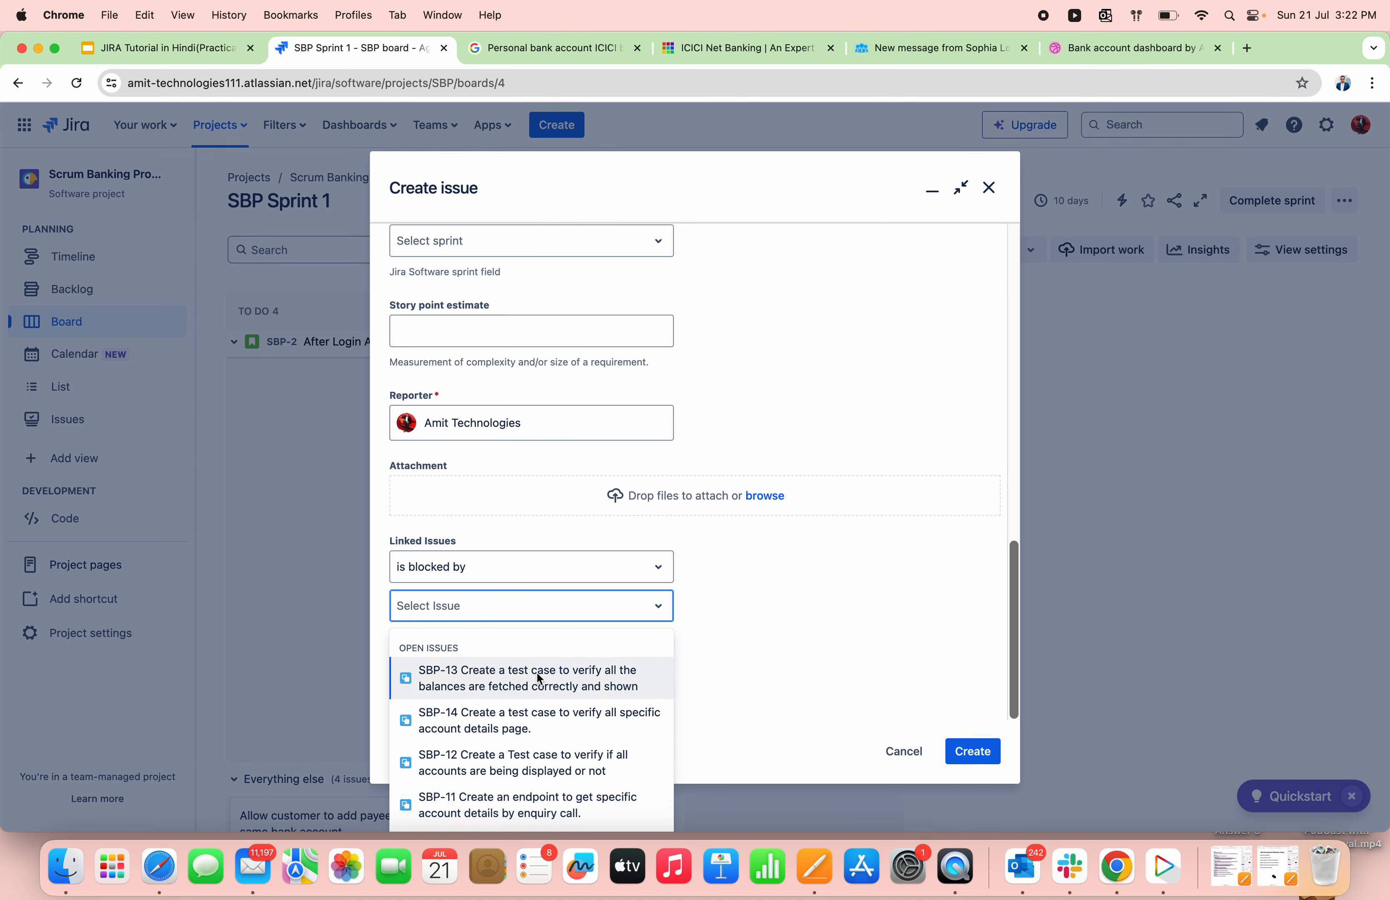
scroll(541, 760, "down", 2)
scroll(541, 780, "down", 1)
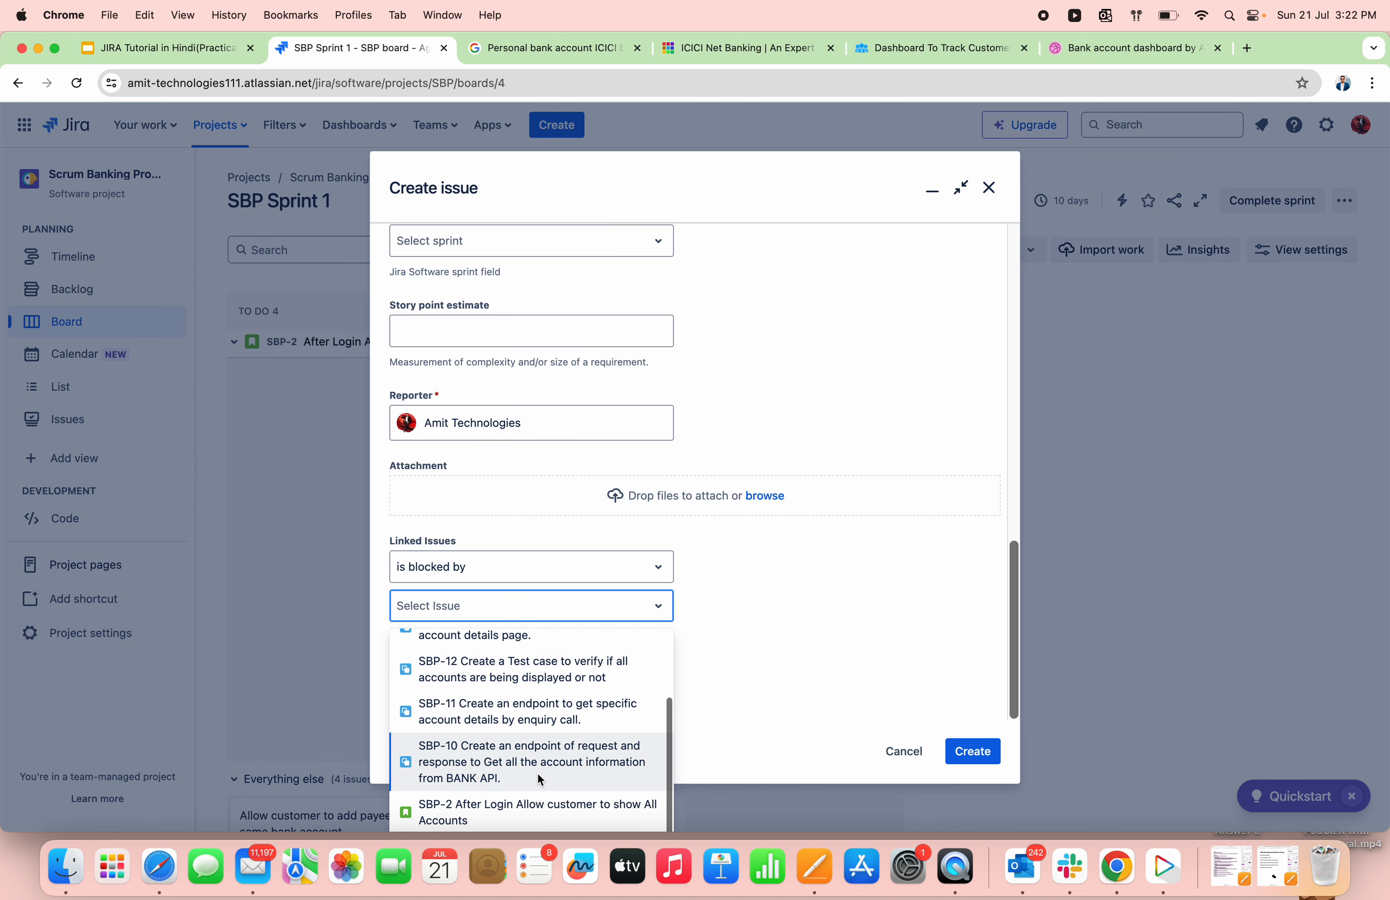
left_click(518, 711)
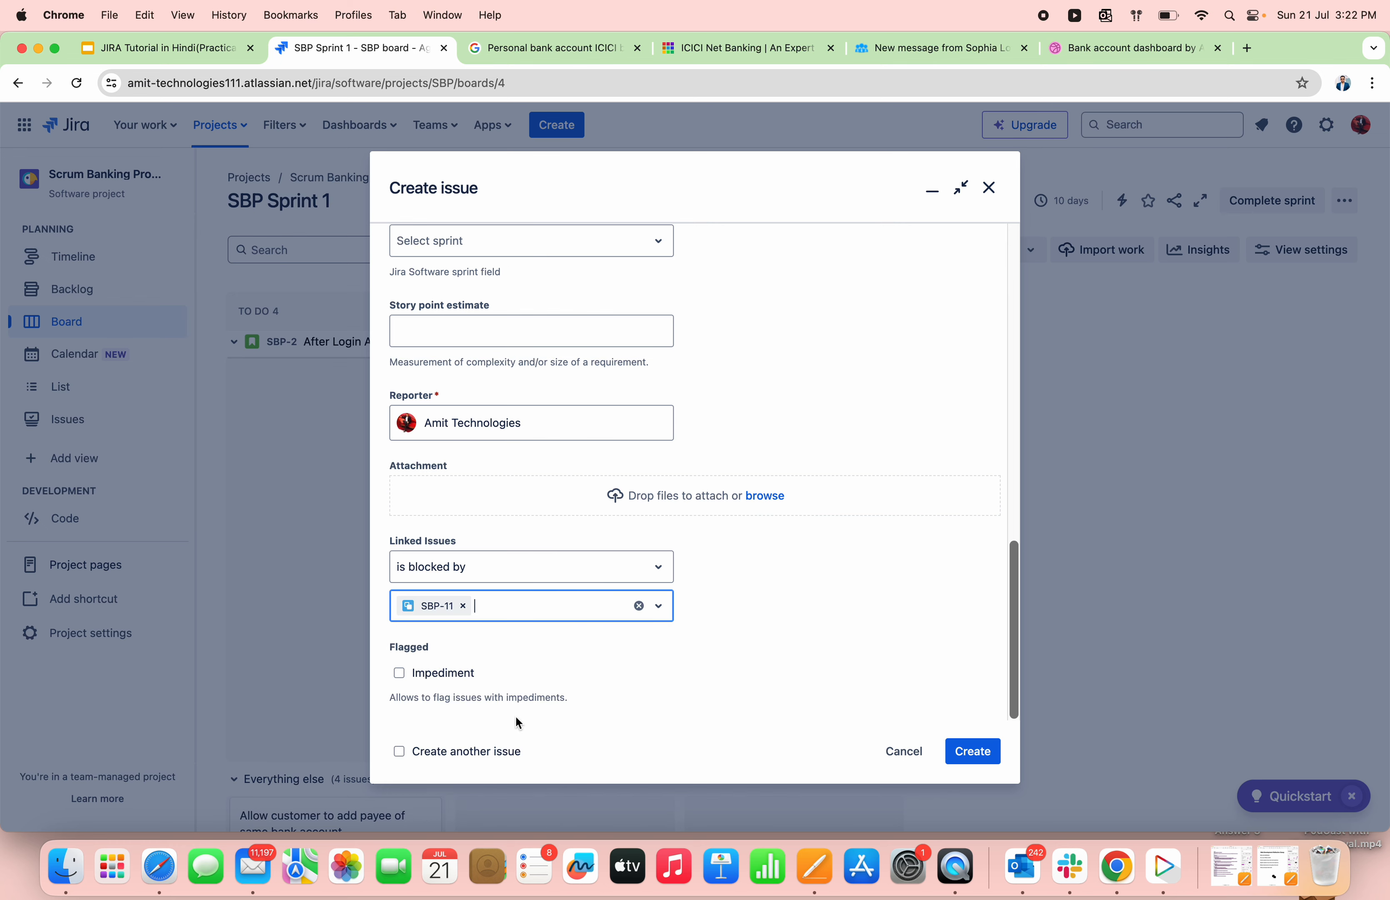
left_click(981, 758)
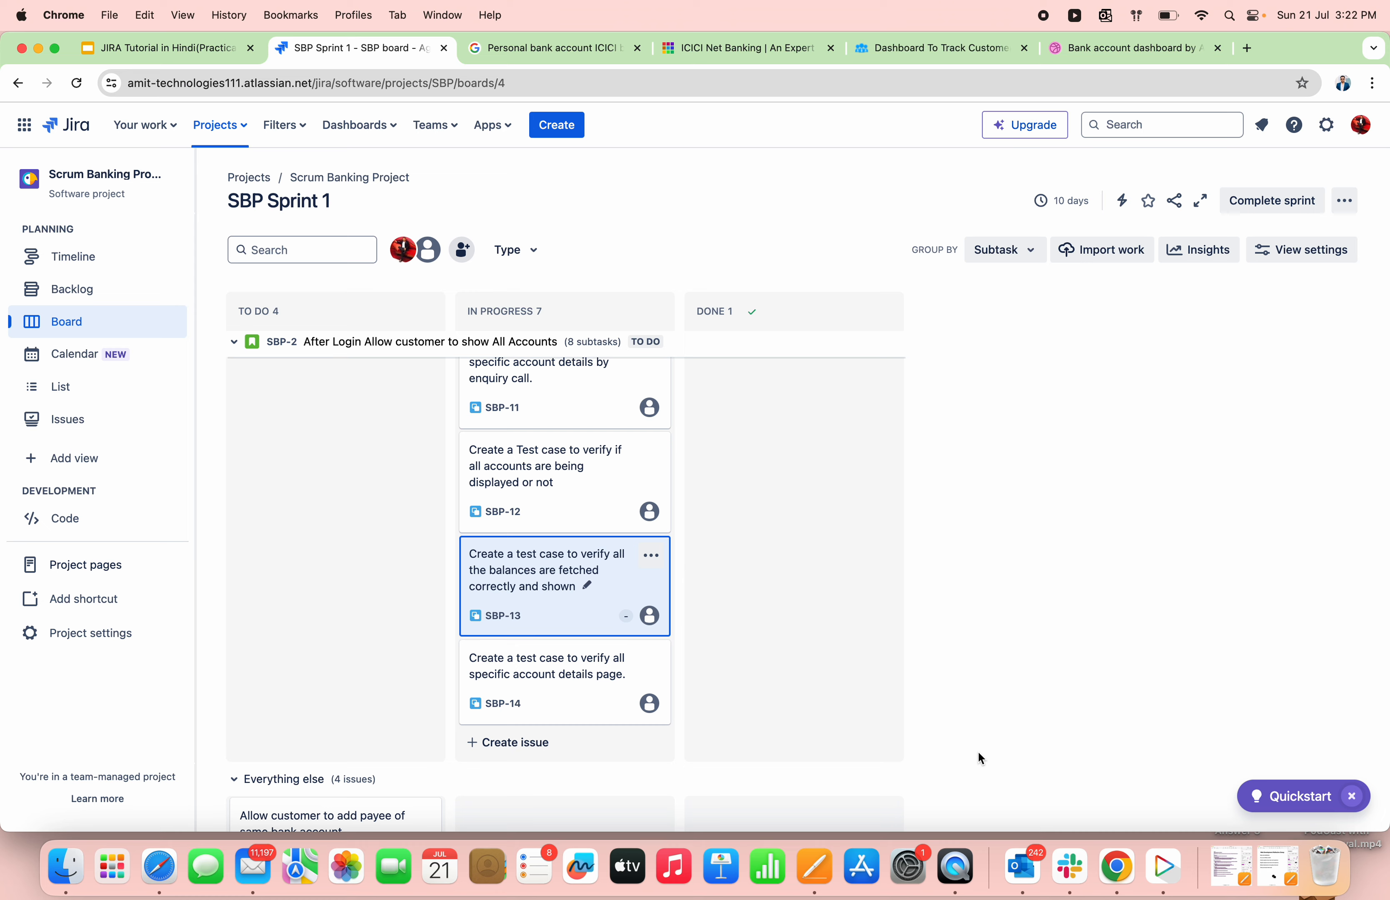
Look through SBP-2's subtasks and the Everything else group on the sprint board for the new bug.
scroll(813, 585, "up", 6)
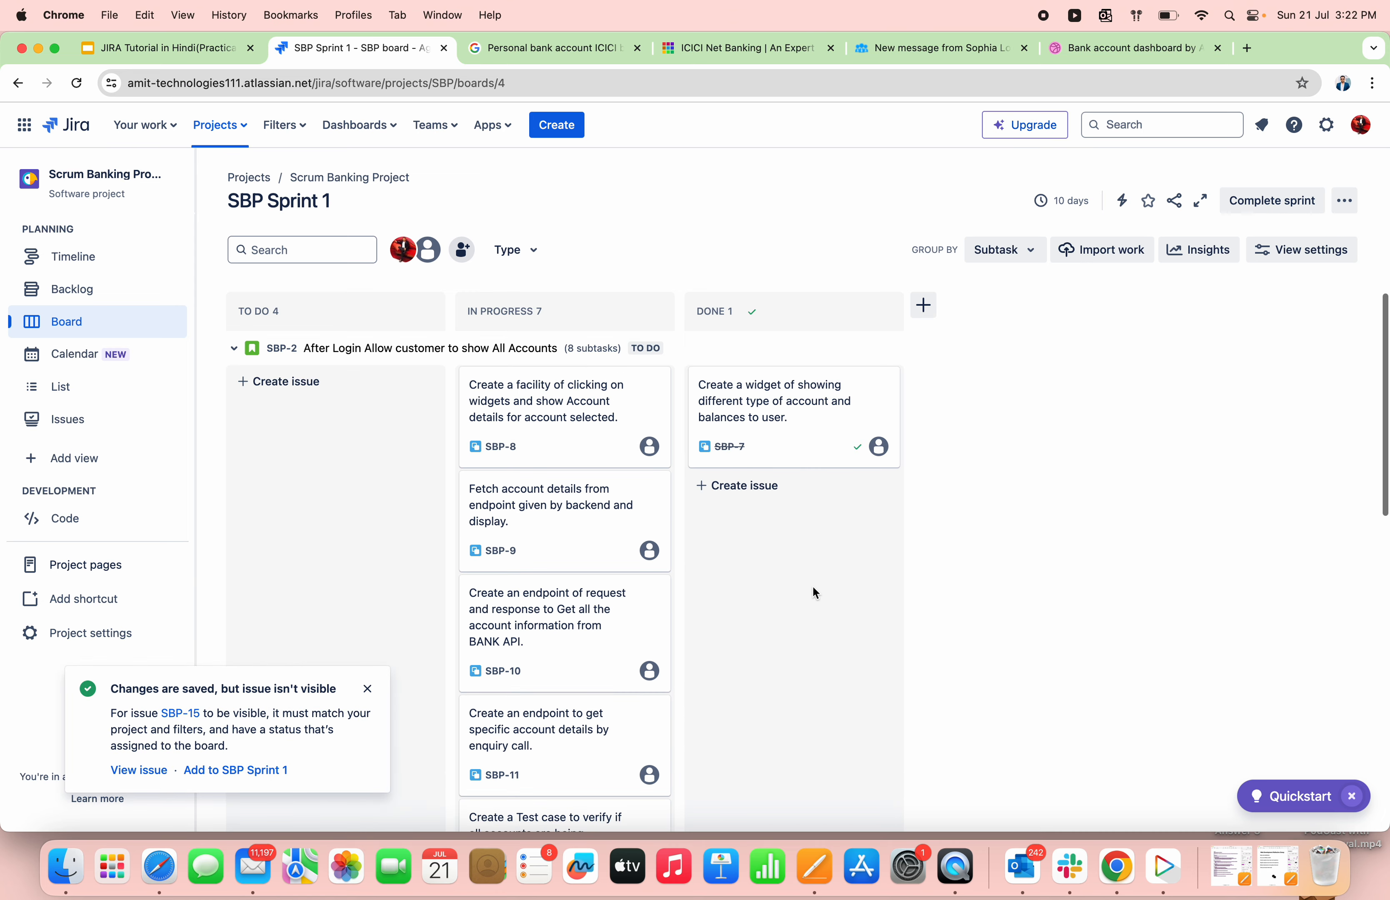
scroll(813, 585, "down", 10)
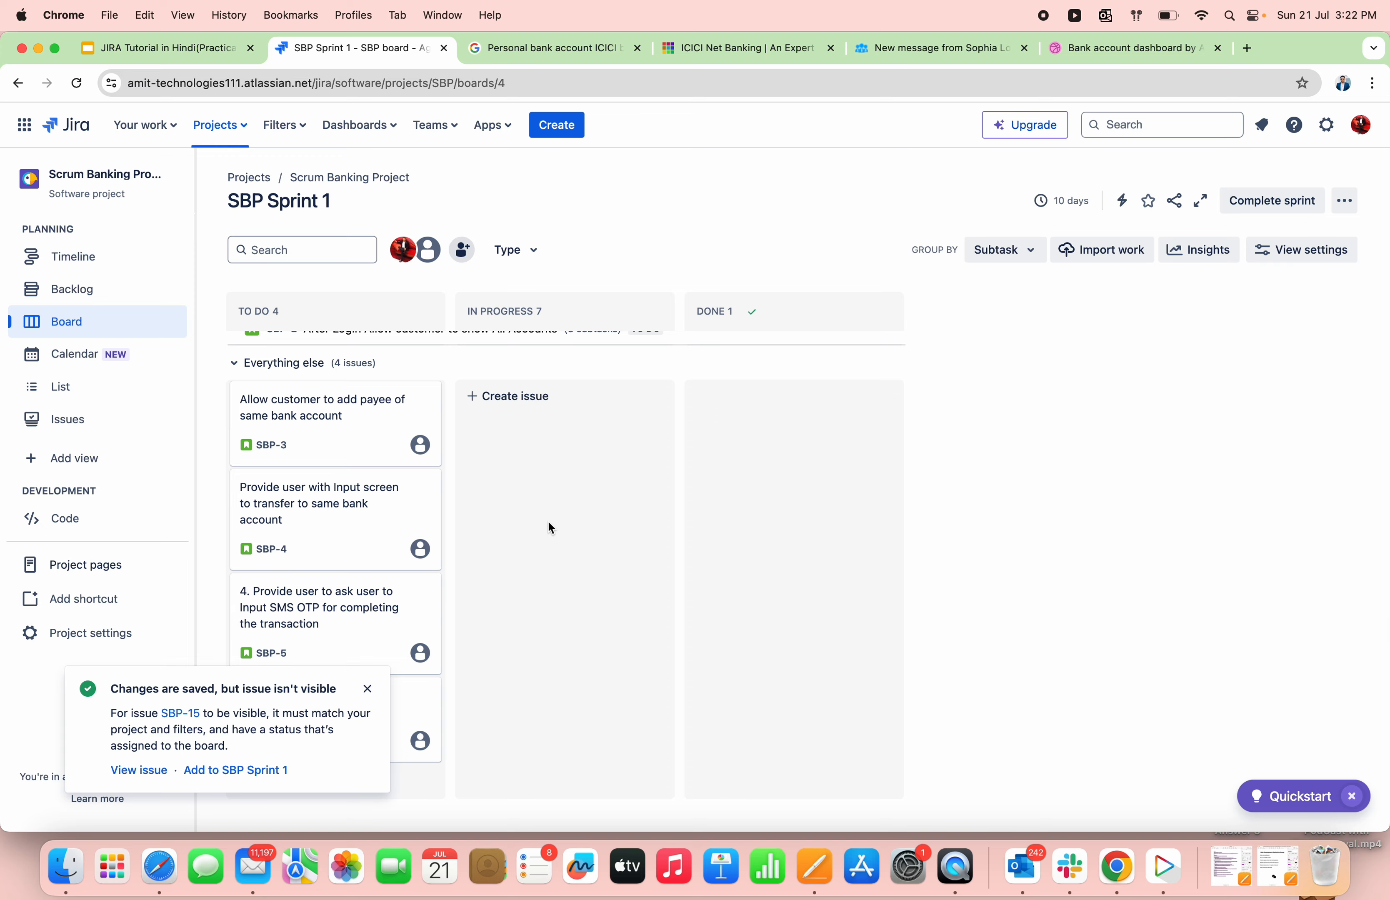
scroll(547, 521, "up", 10)
scroll(550, 527, "up", 3)
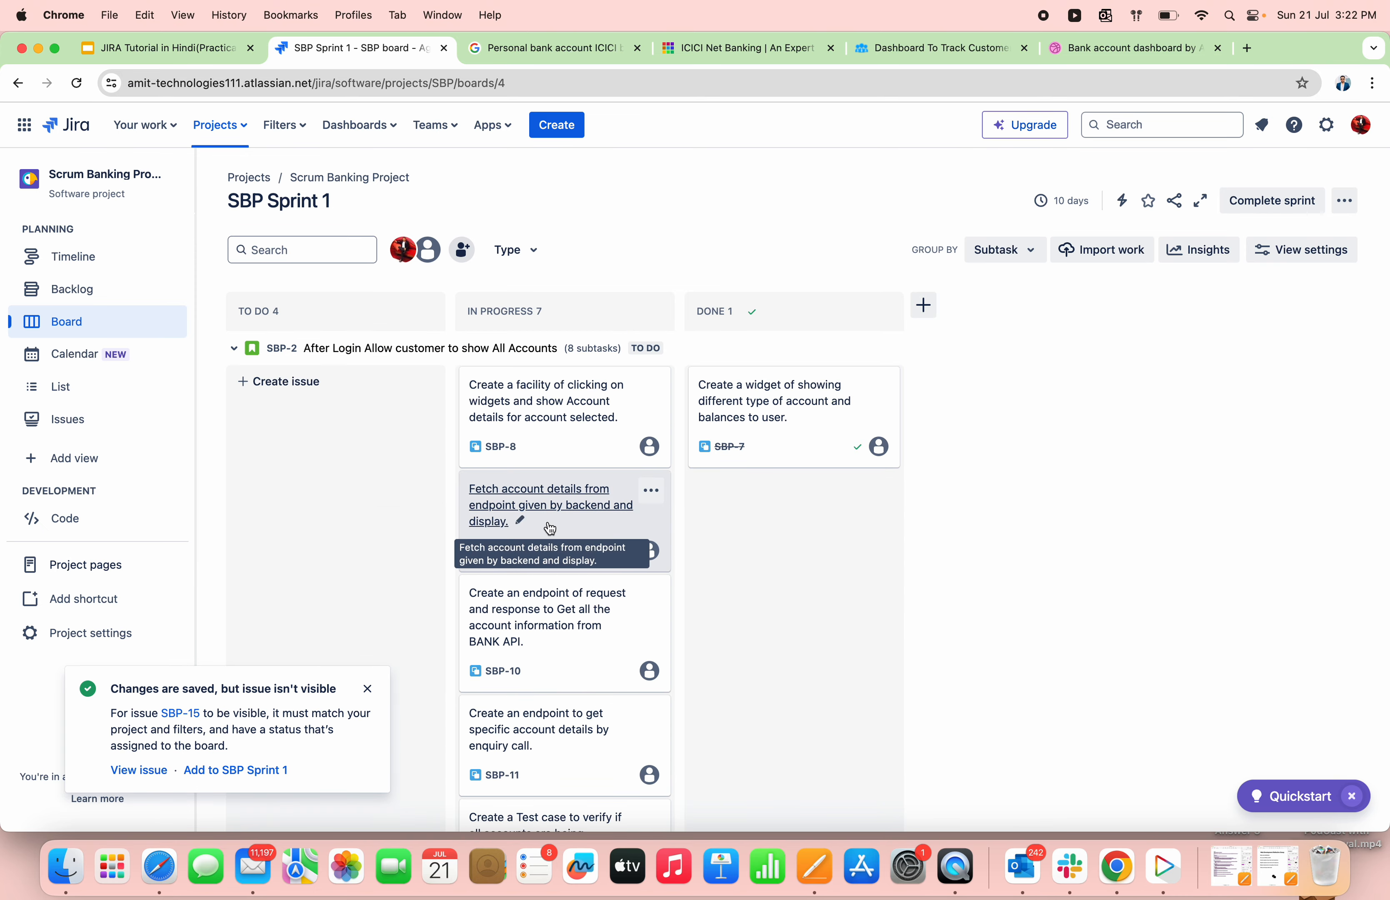
scroll(865, 538, "down", 10)
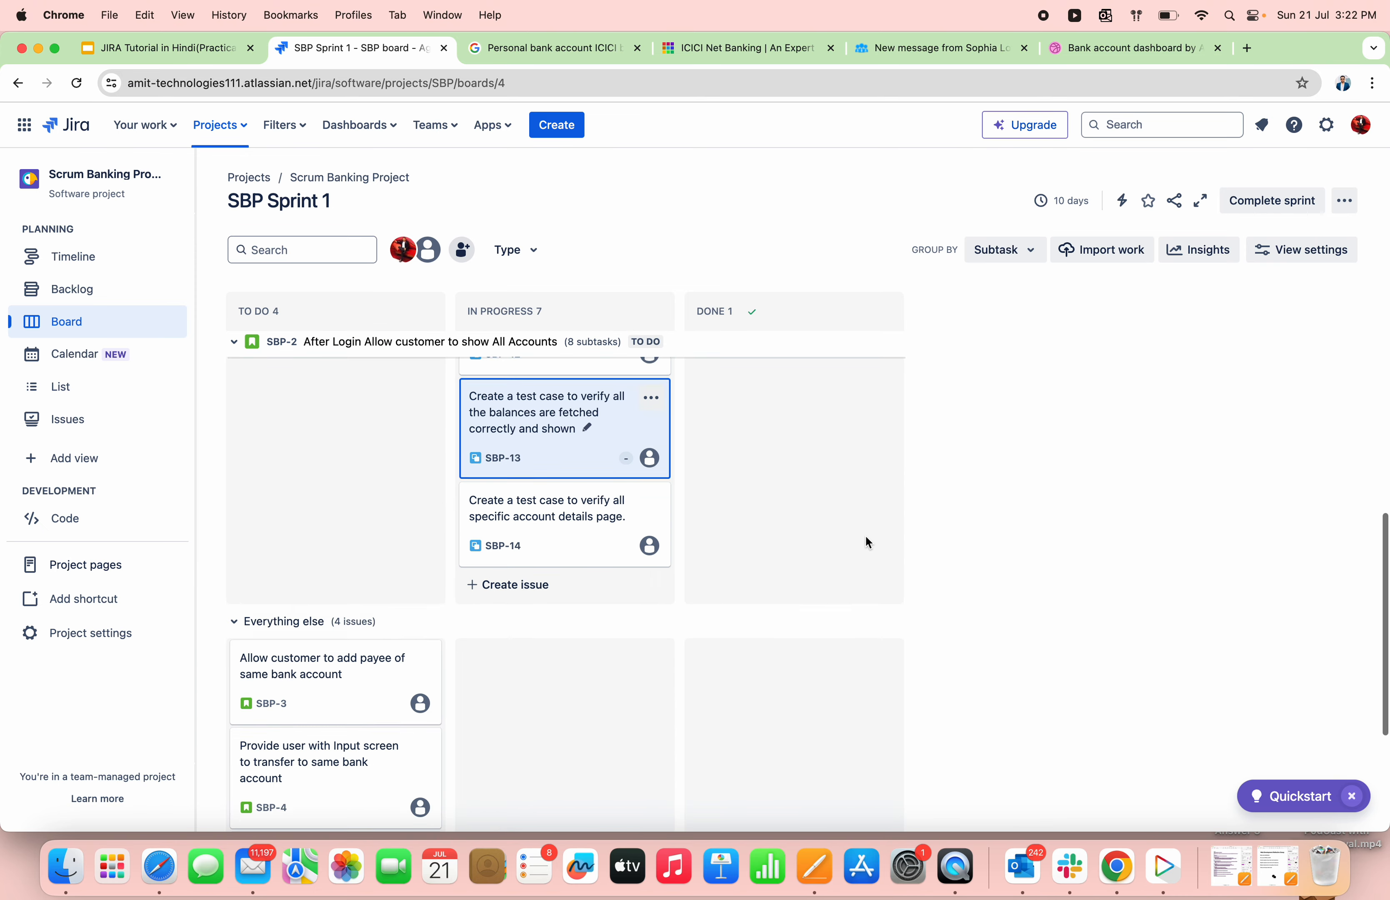
scroll(868, 543, "up", 5)
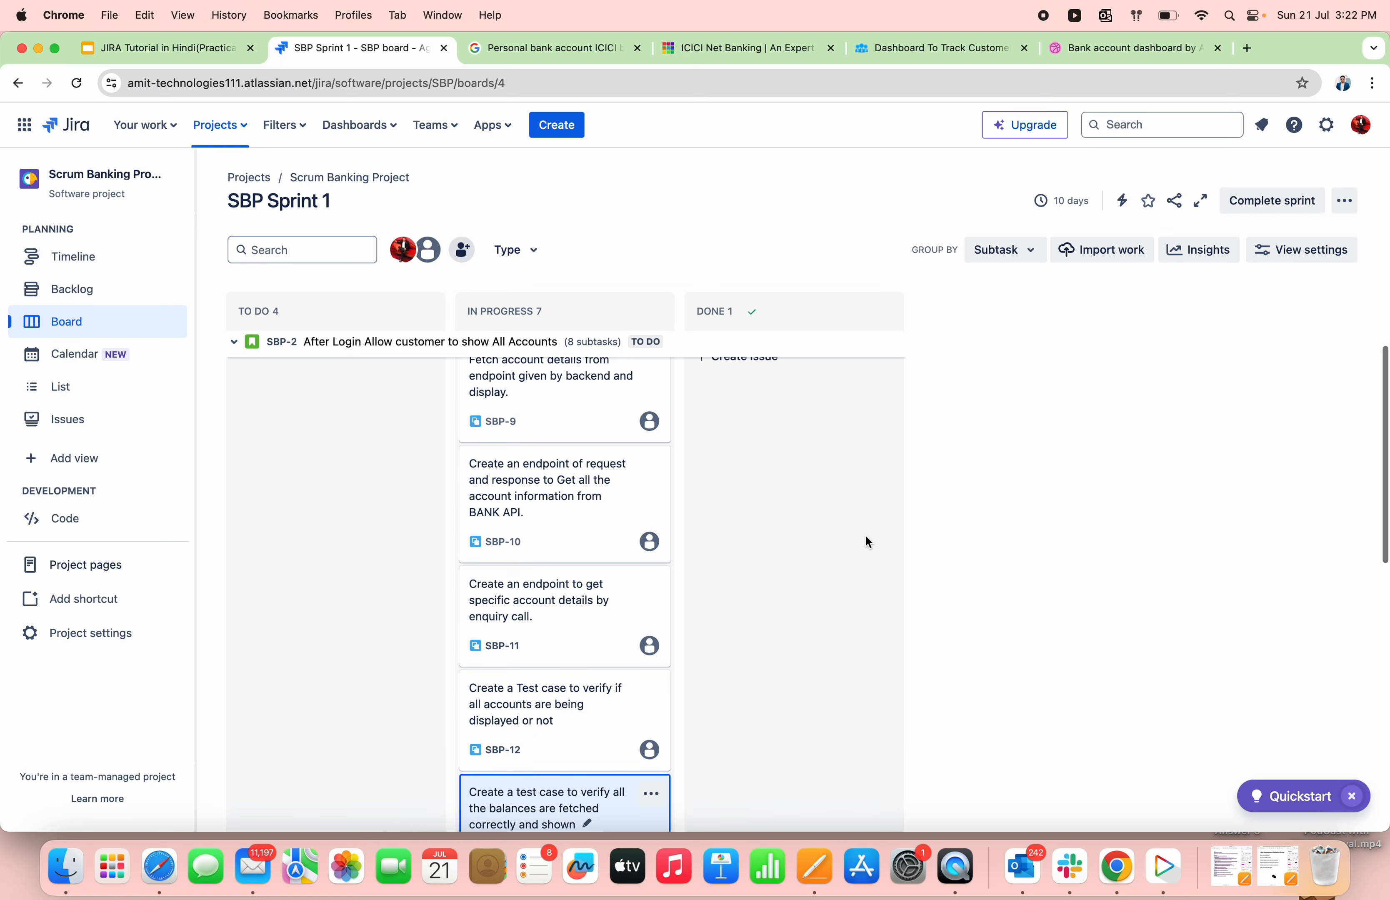
Group the sprint board by Assignee and switch the grouping back to Subtask.
left_click(1023, 257)
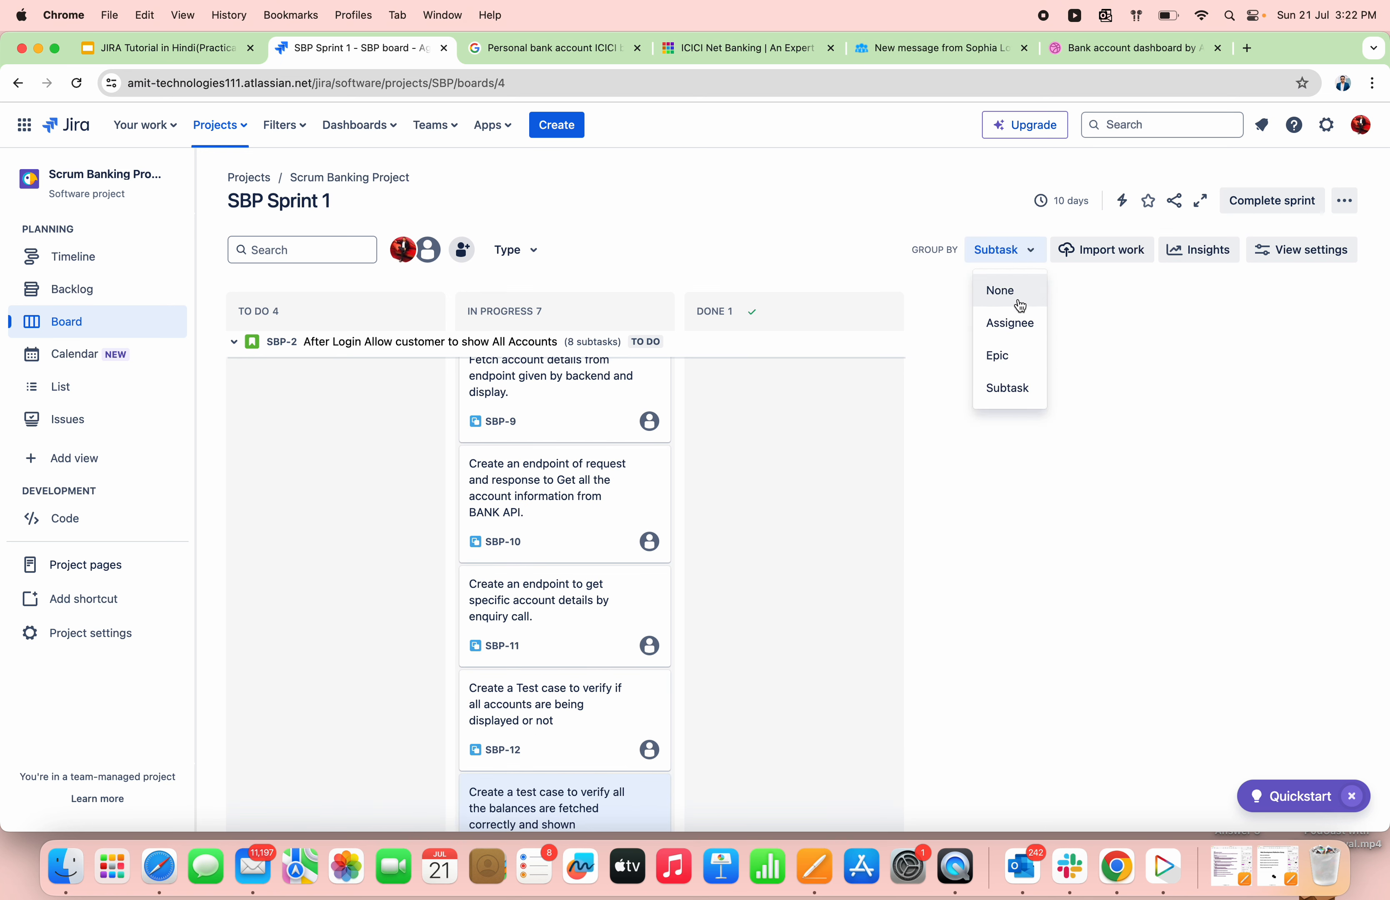
left_click(1024, 327)
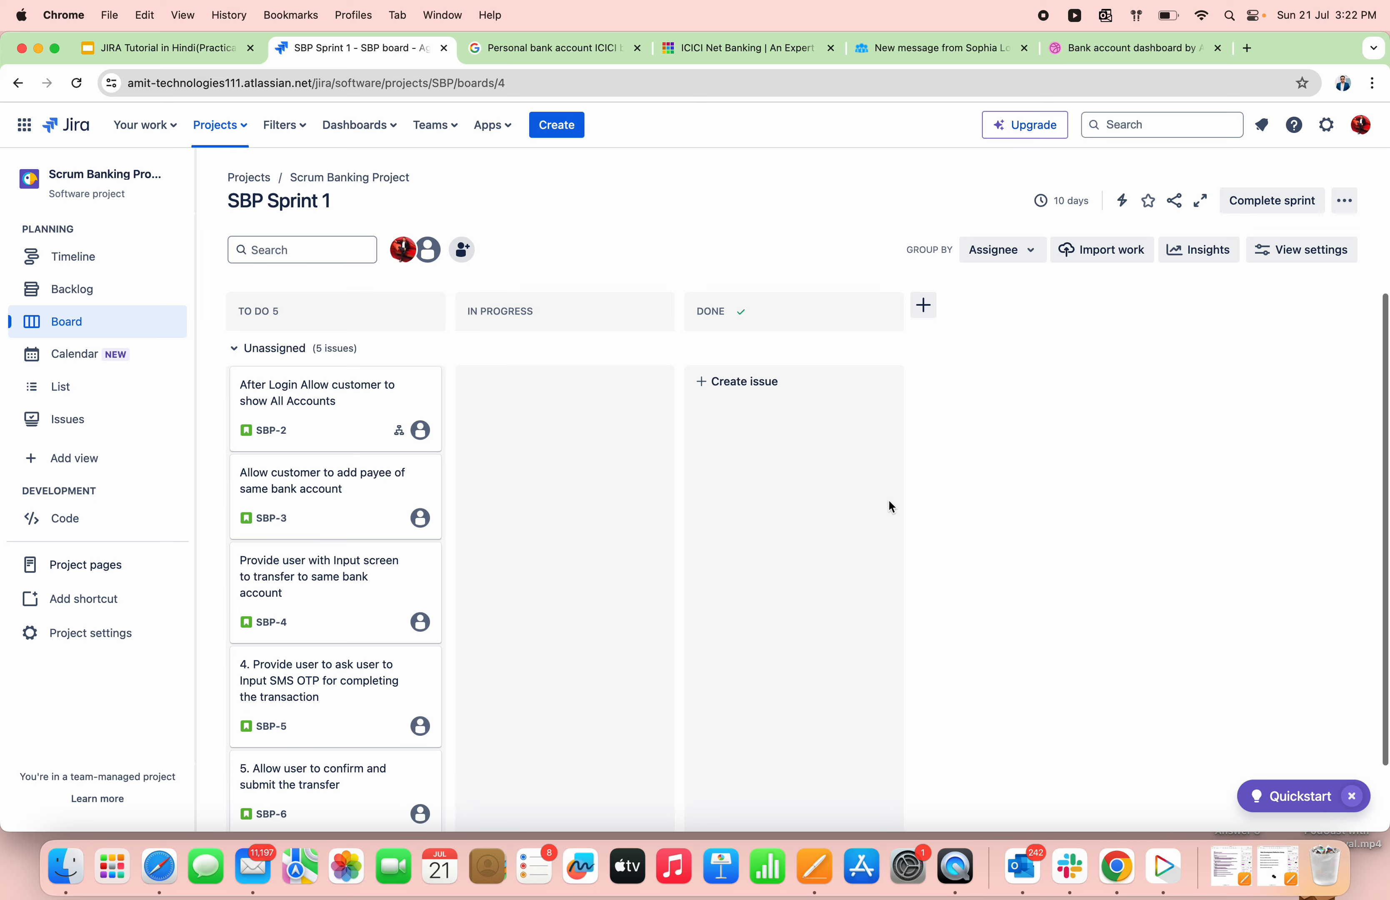
left_click(1003, 253)
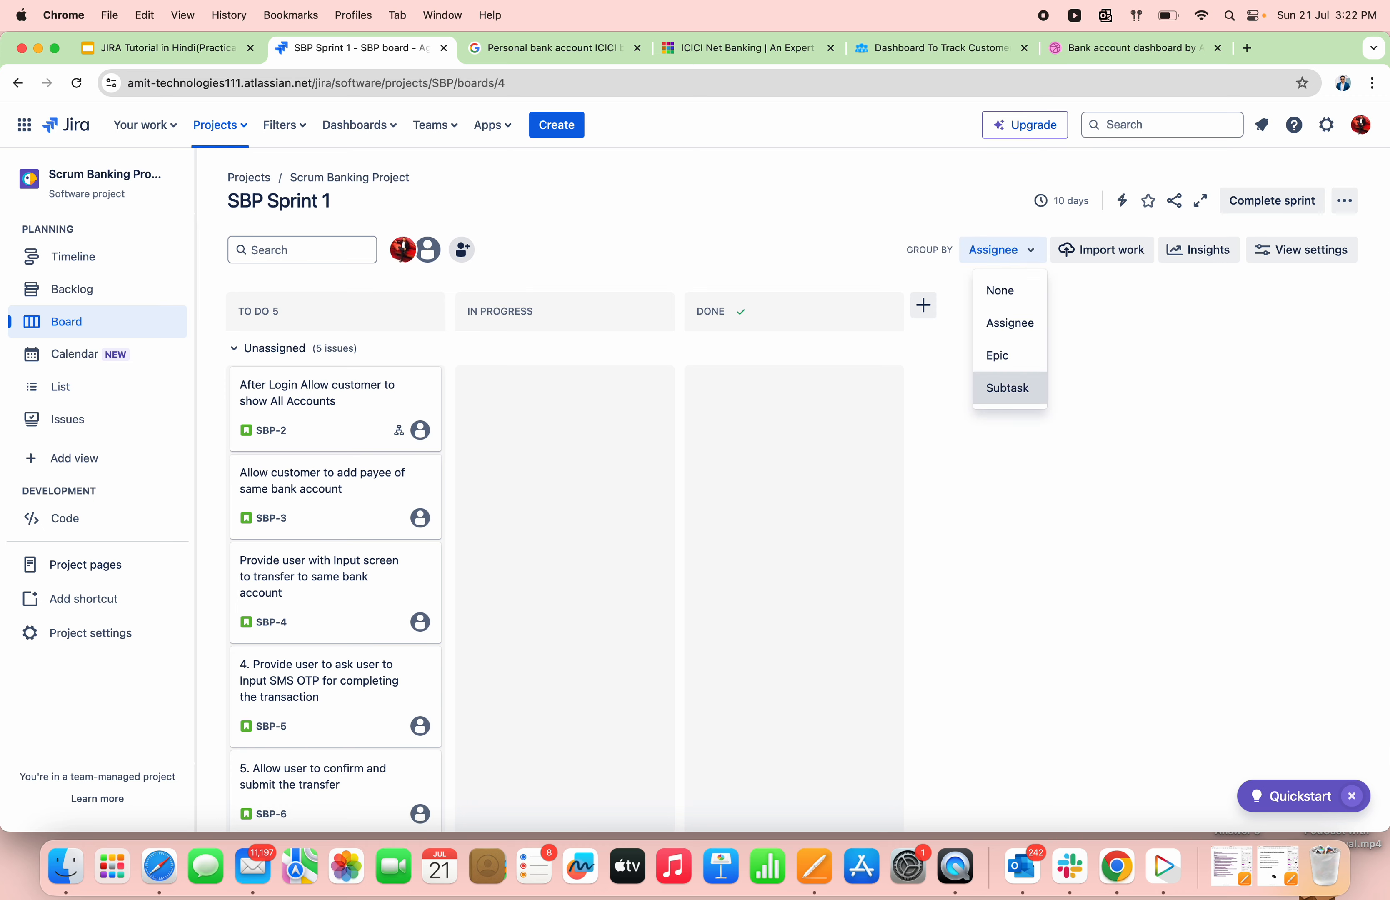
left_click(1005, 389)
Open subtask SBP-11, examine its linked bug and that bug's available statuses, and close the issue.
scroll(1005, 390, "down", 10)
scroll(1004, 384, "up", 2)
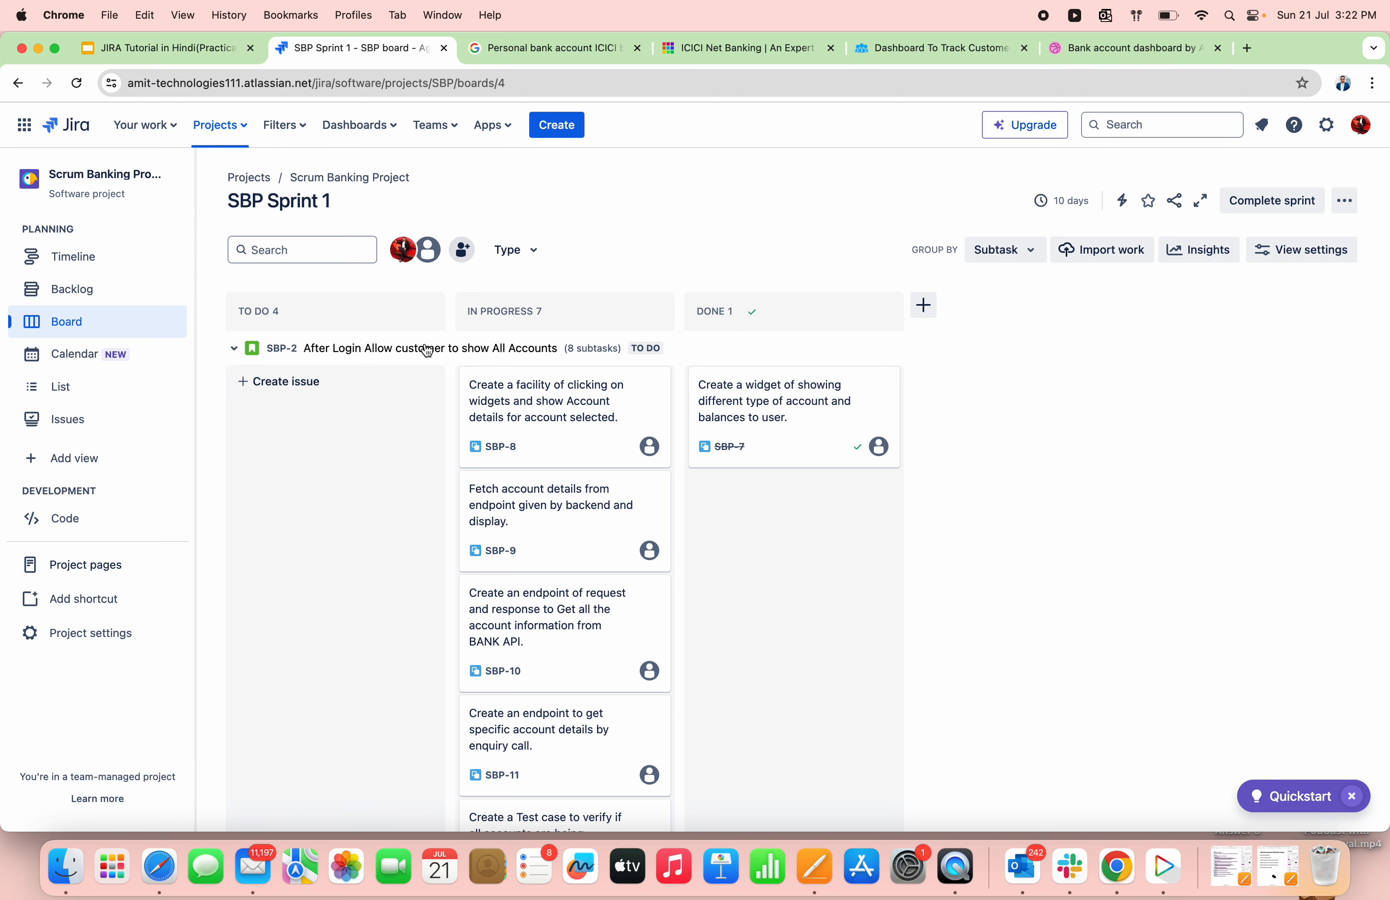
scroll(768, 561, "down", 3)
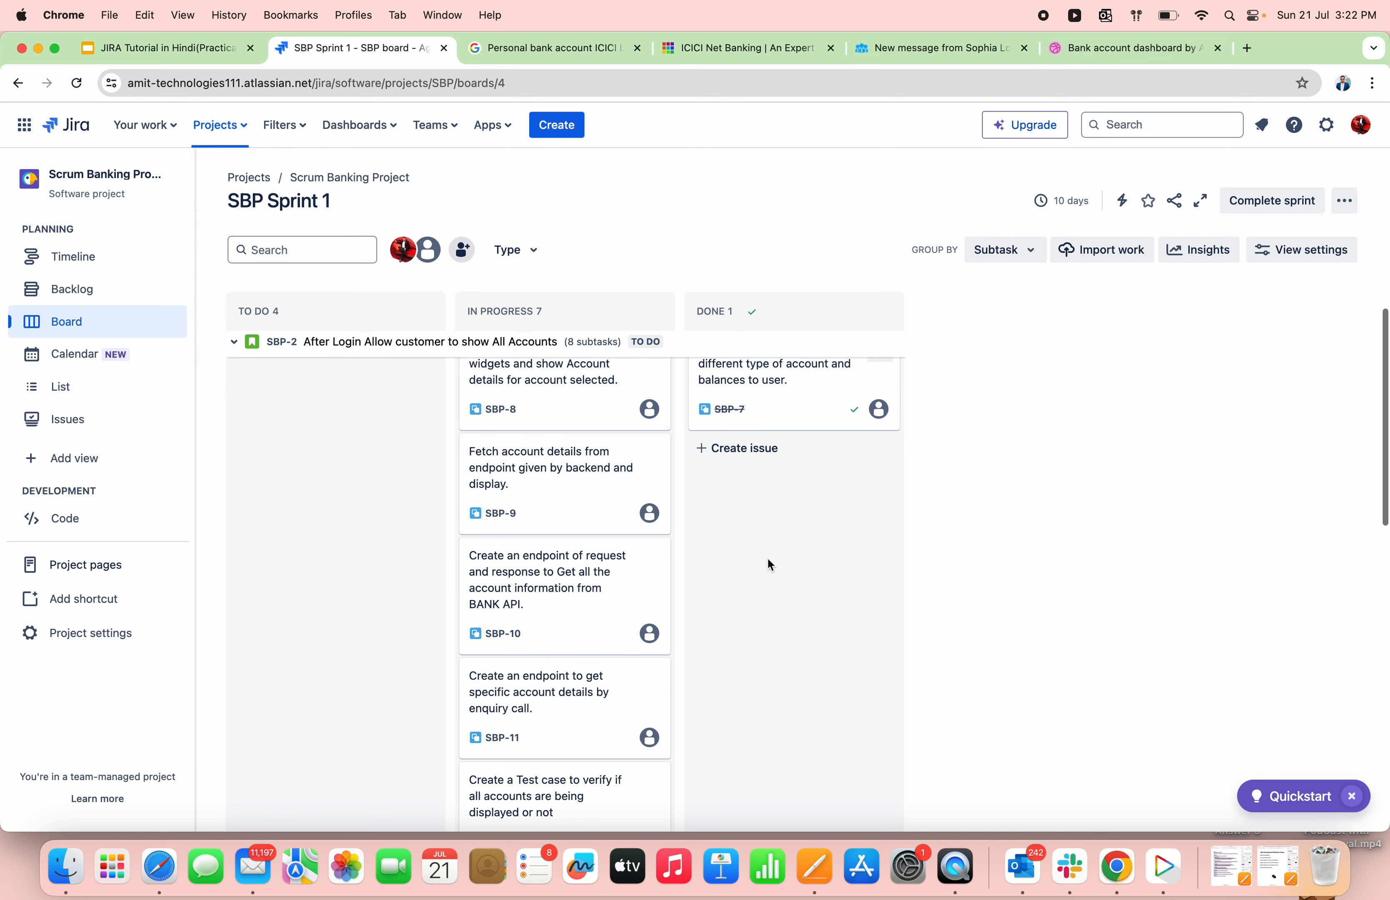
scroll(768, 561, "down", 3)
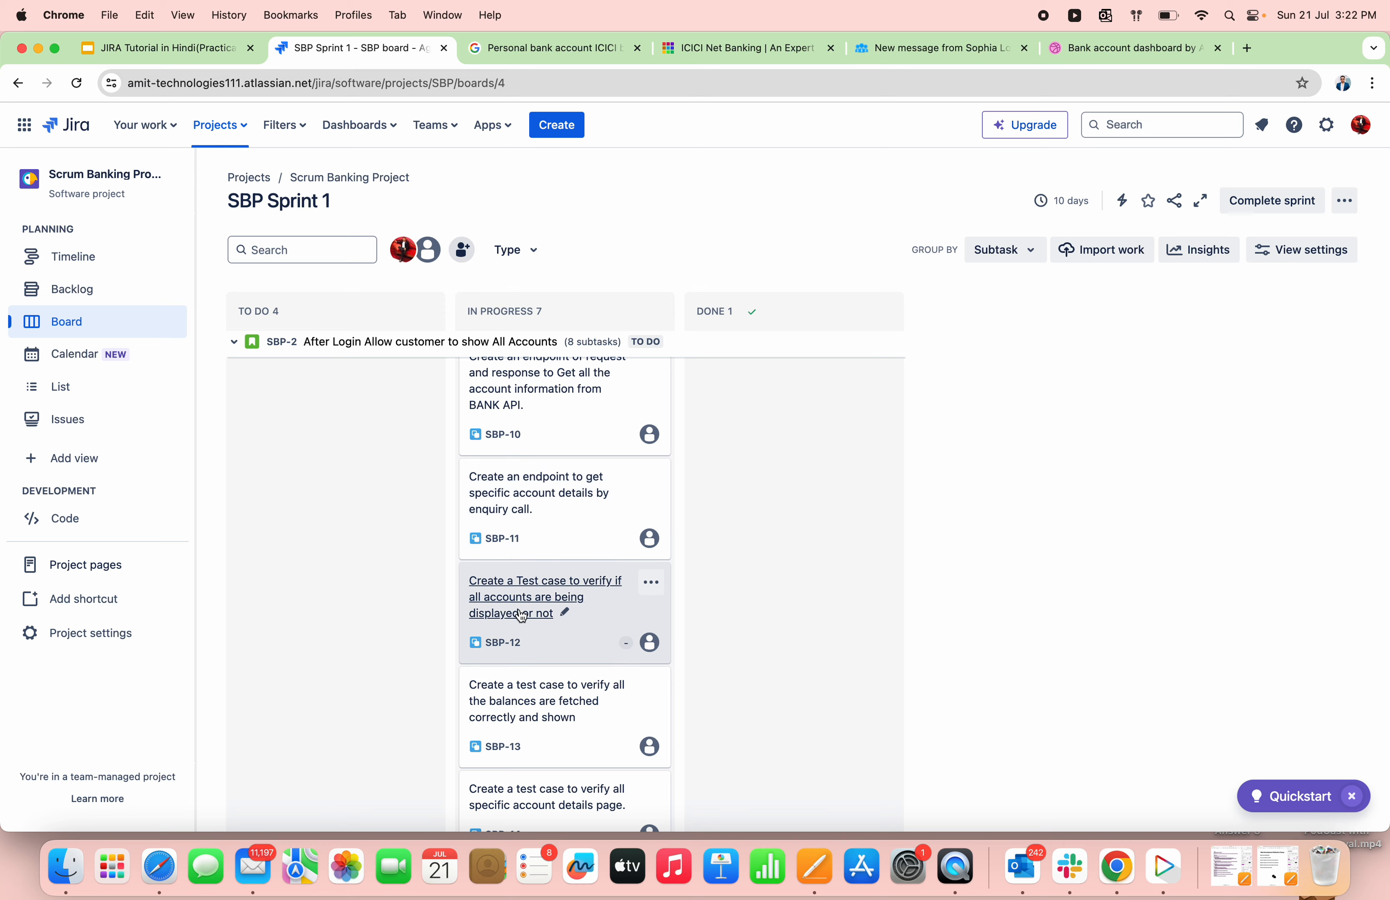
left_click(527, 488)
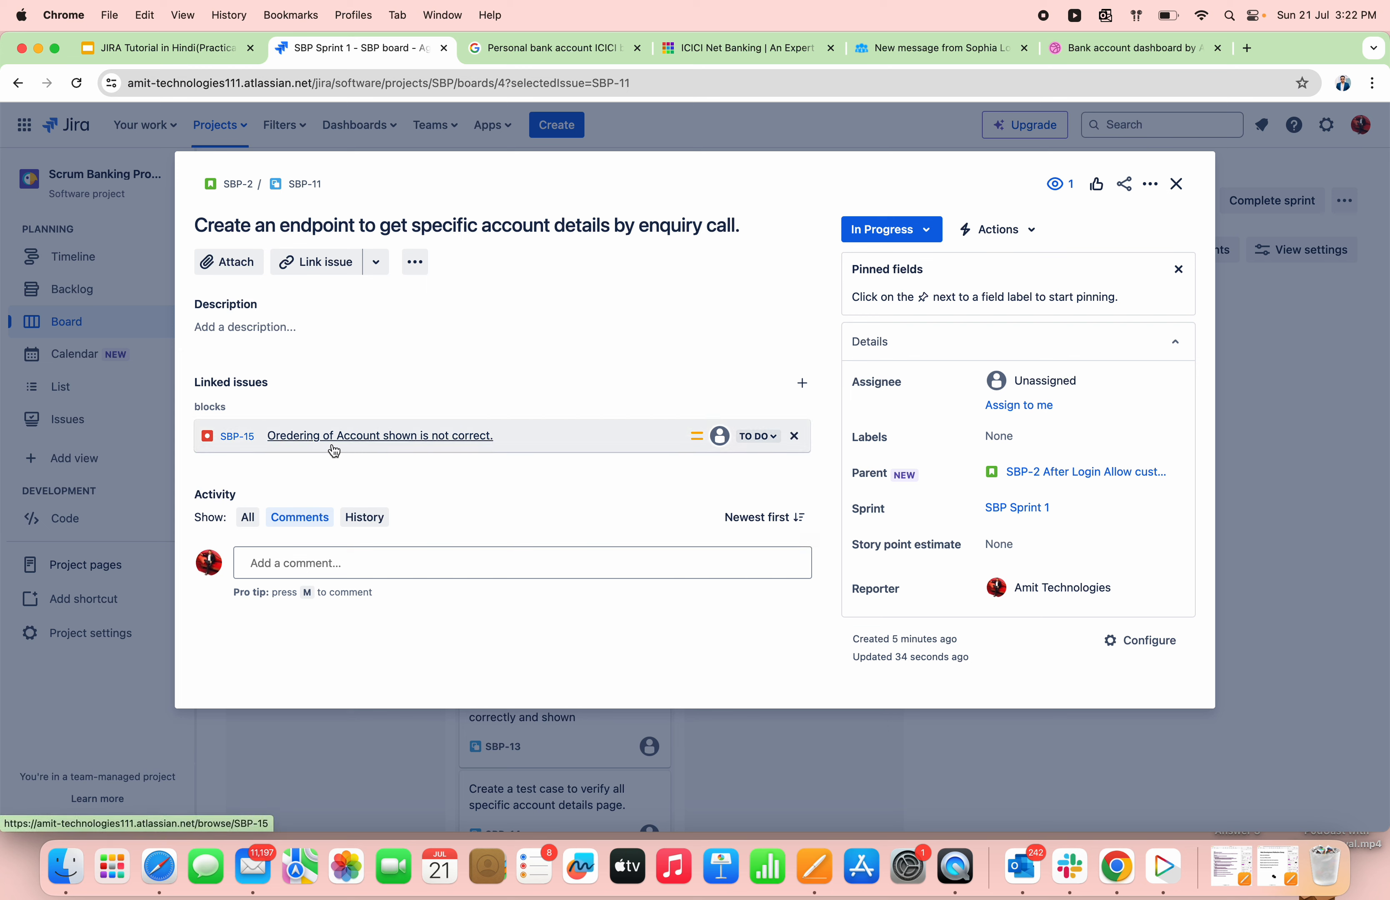
mouse_move(389, 441)
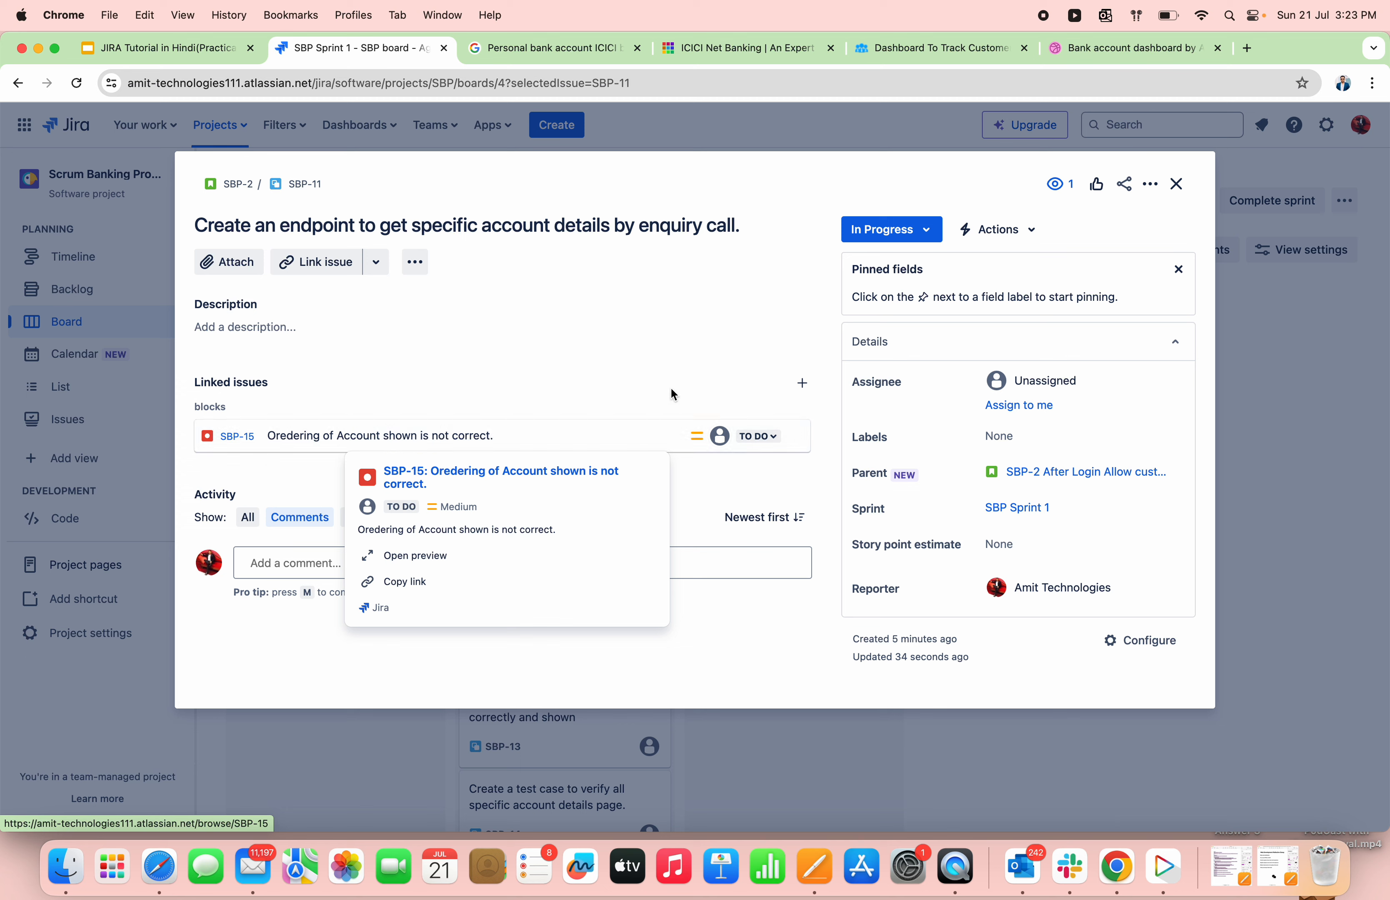
mouse_move(787, 444)
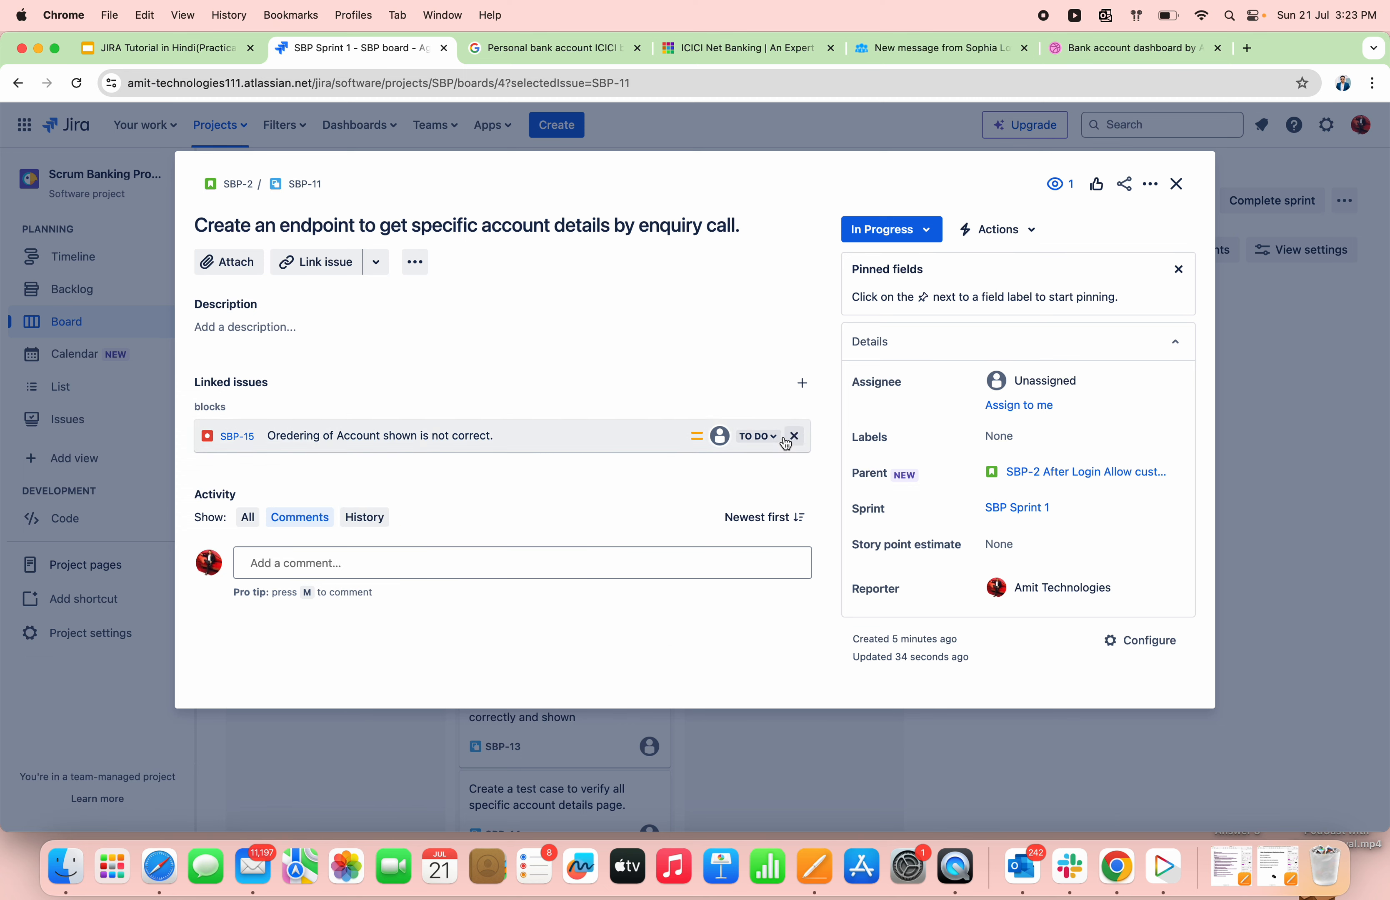
left_click(759, 437)
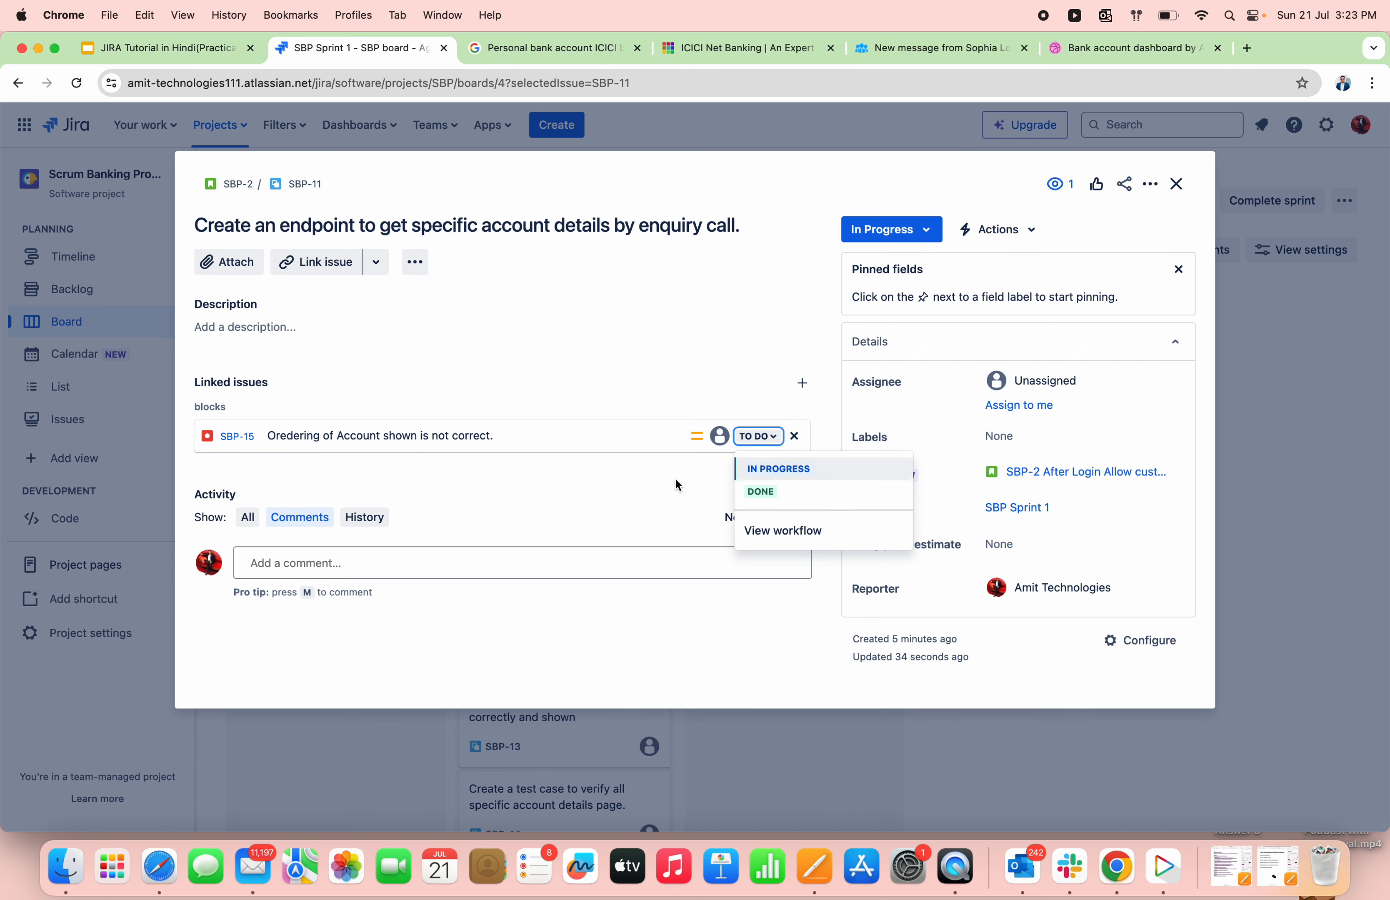
left_click(1183, 192)
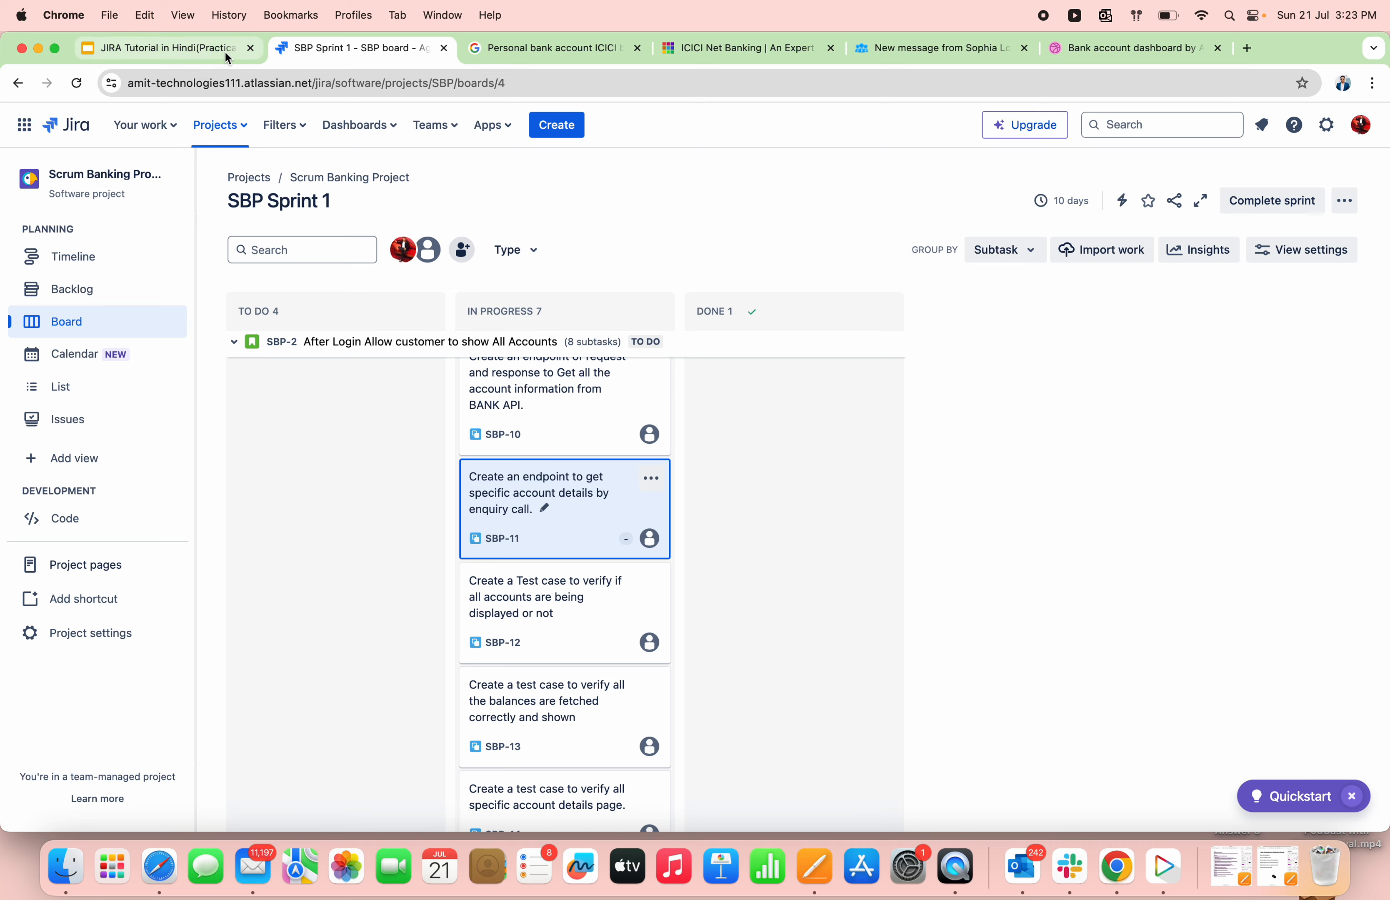
Copy the slide's second tester bug, "Amount is not correctly displayed with 2 decimal.", into the summary and description of a new Bug issue.
left_click(192, 51)
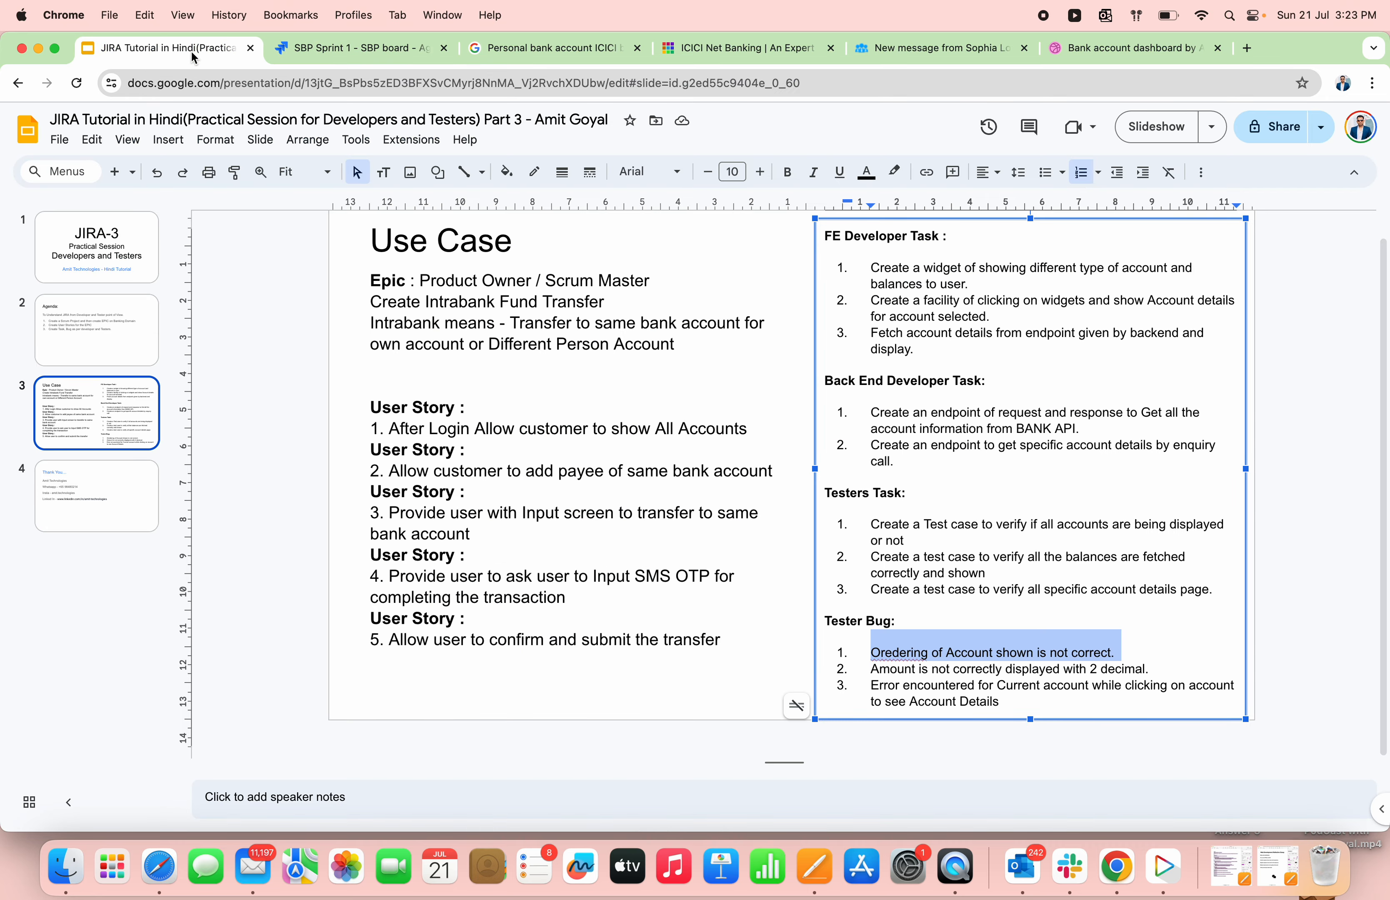
double_click(940, 671)
triple_click(940, 670)
key("super+c")
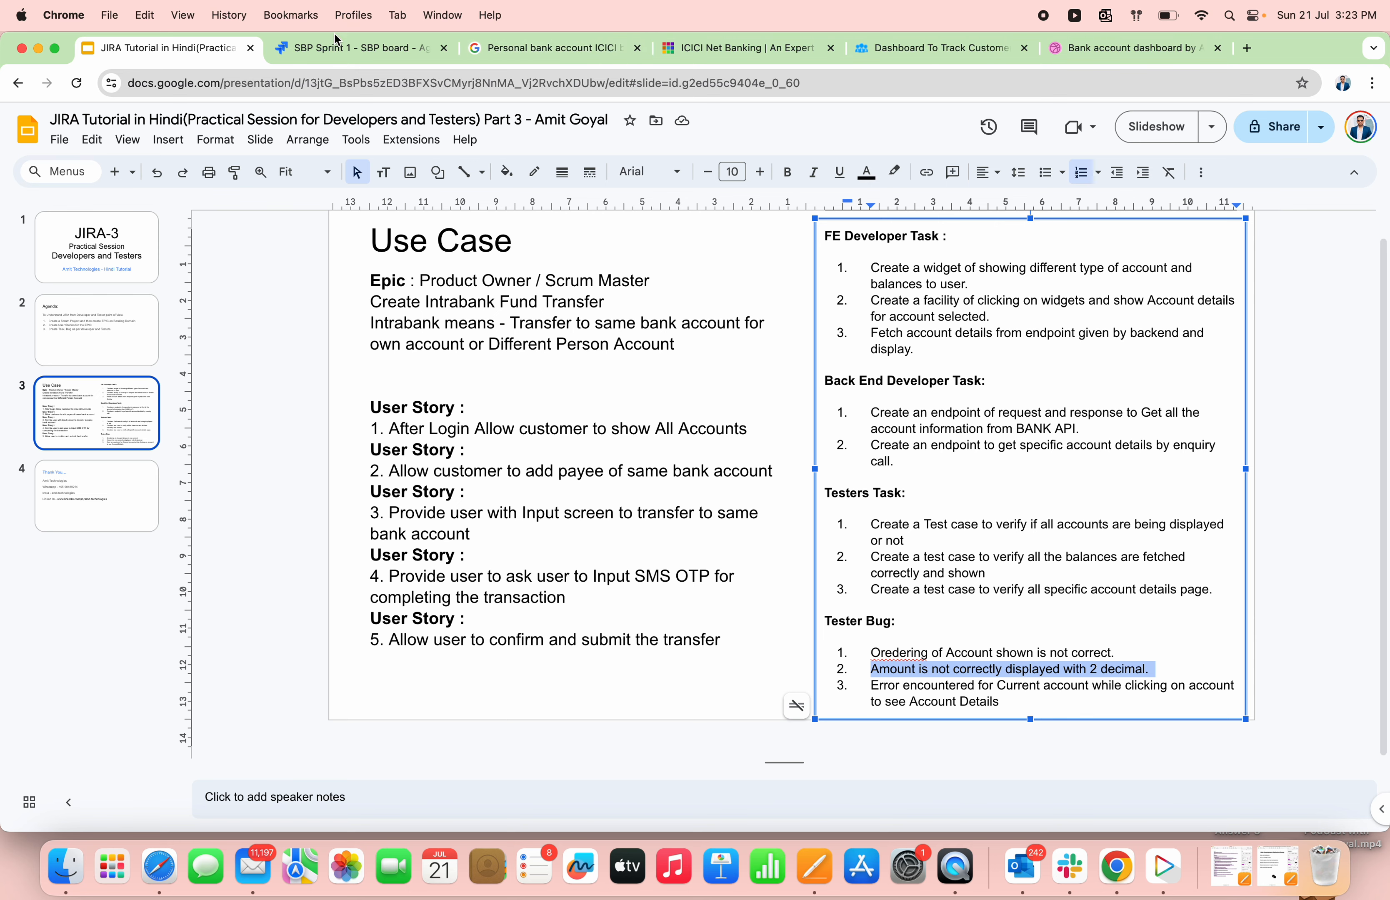
left_click(360, 48)
left_click(560, 127)
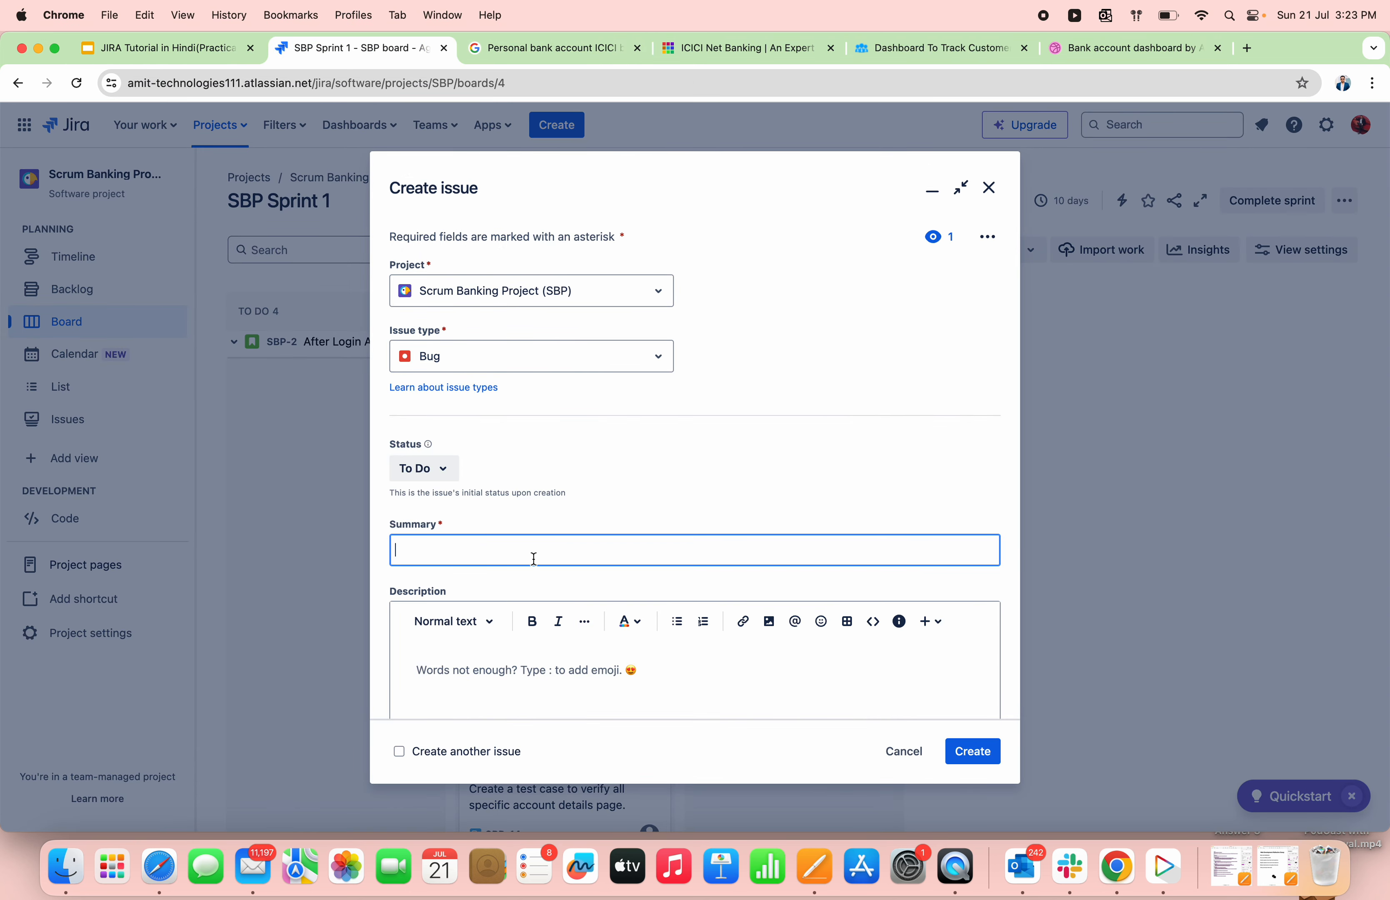
left_click(534, 560)
key("super+v")
left_click(597, 646)
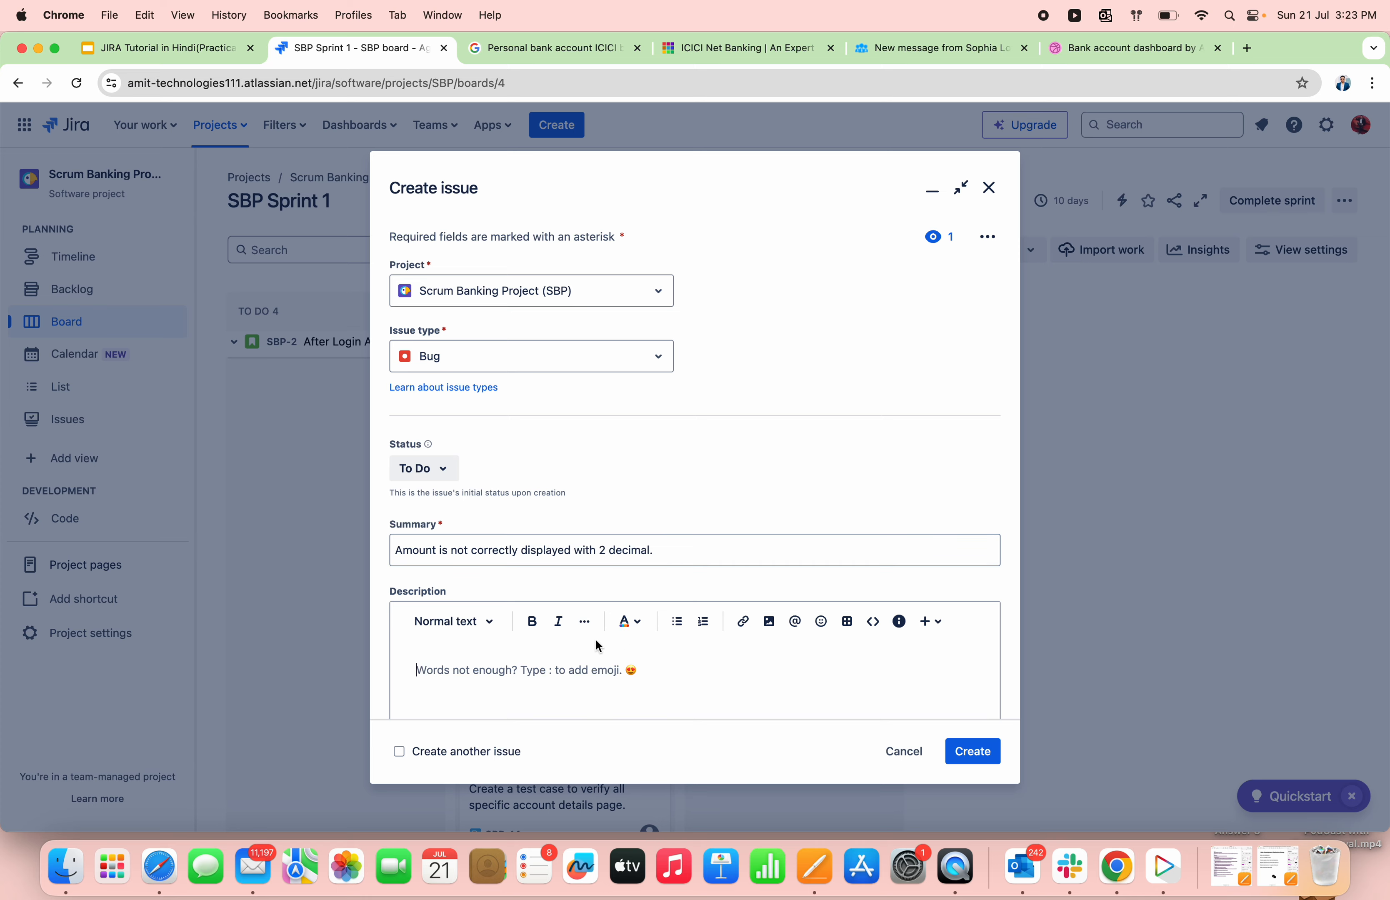
key("super+v")
Link the new bug as blocked by SBP-10, the account information endpoint subtask, and create the issue.
scroll(584, 678, "down", 10)
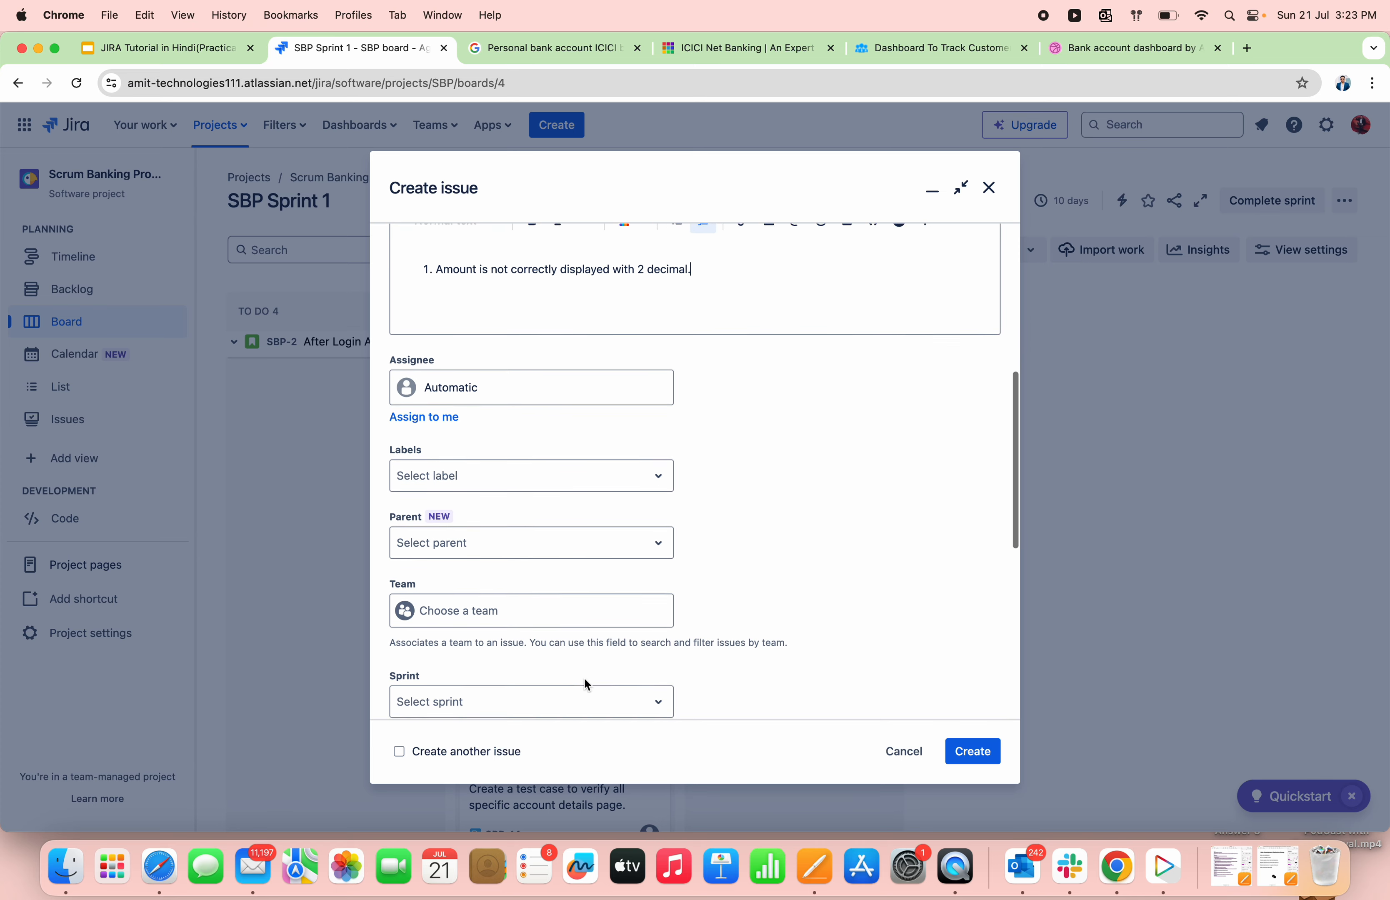
scroll(587, 682, "down", 3)
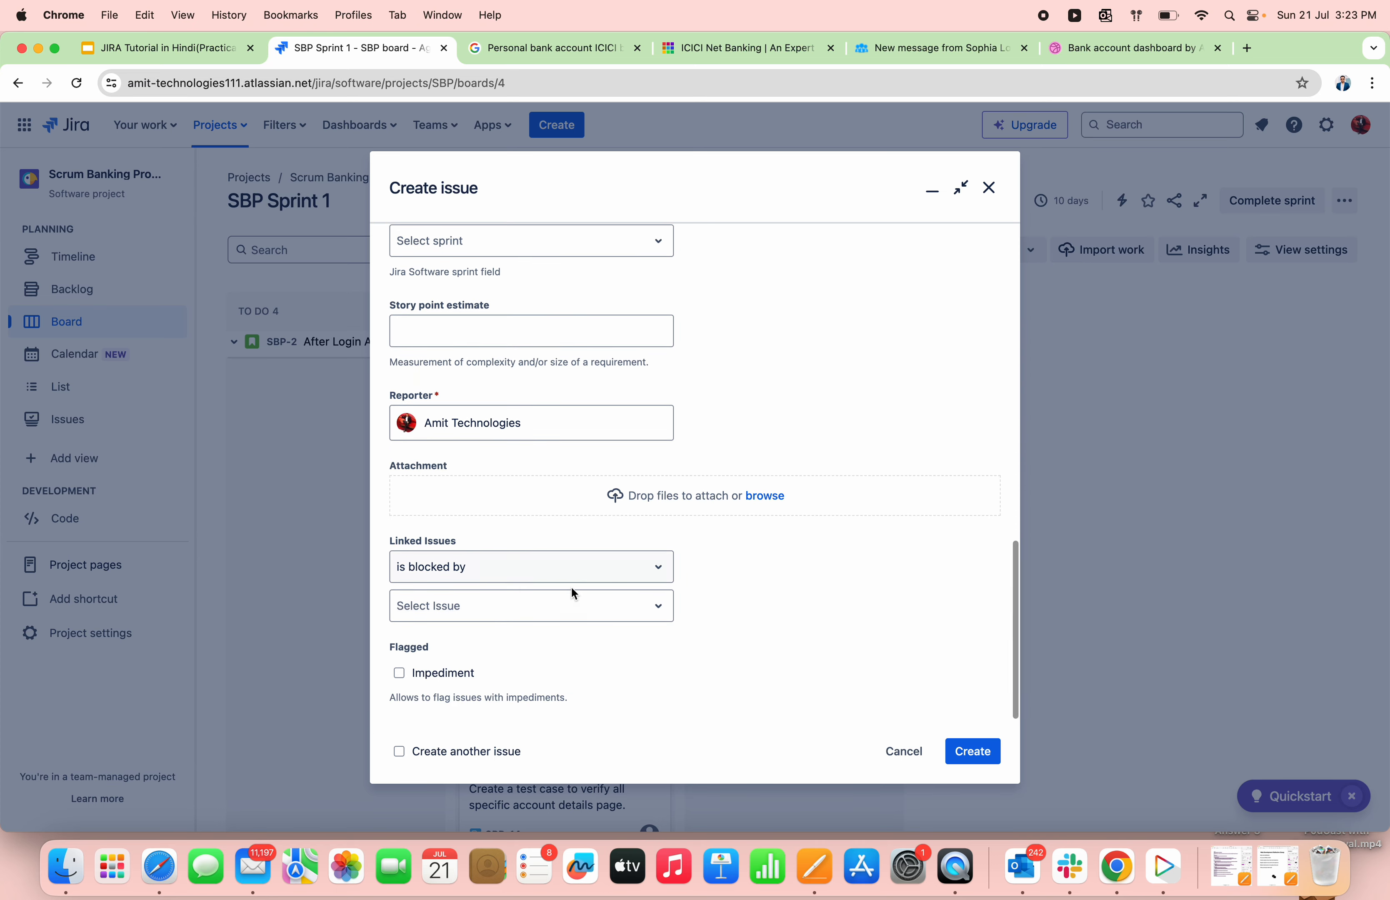
left_click(572, 591)
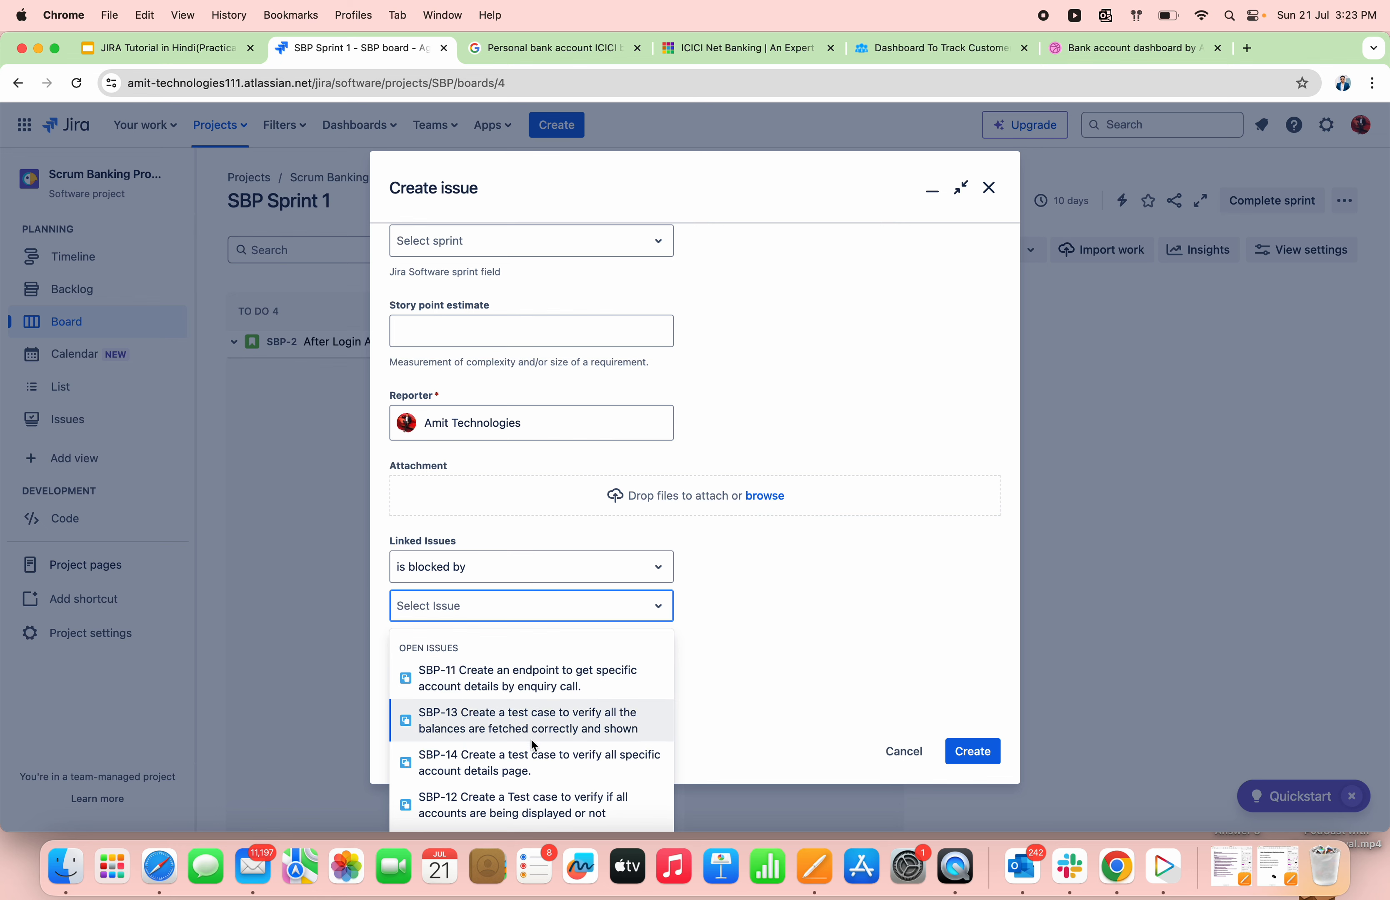
scroll(533, 757, "down", 2)
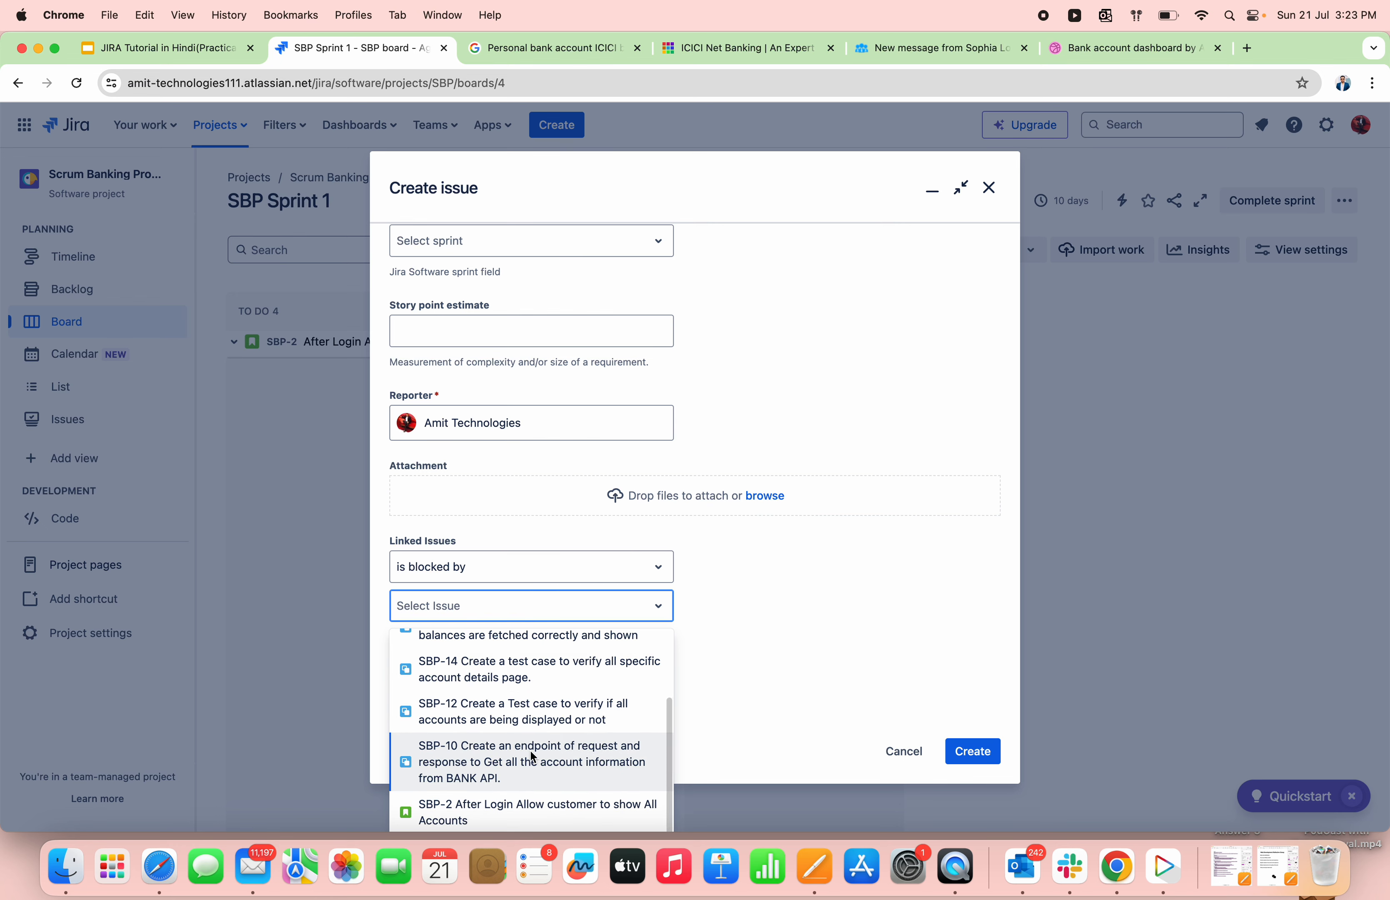
left_click(530, 757)
left_click(978, 756)
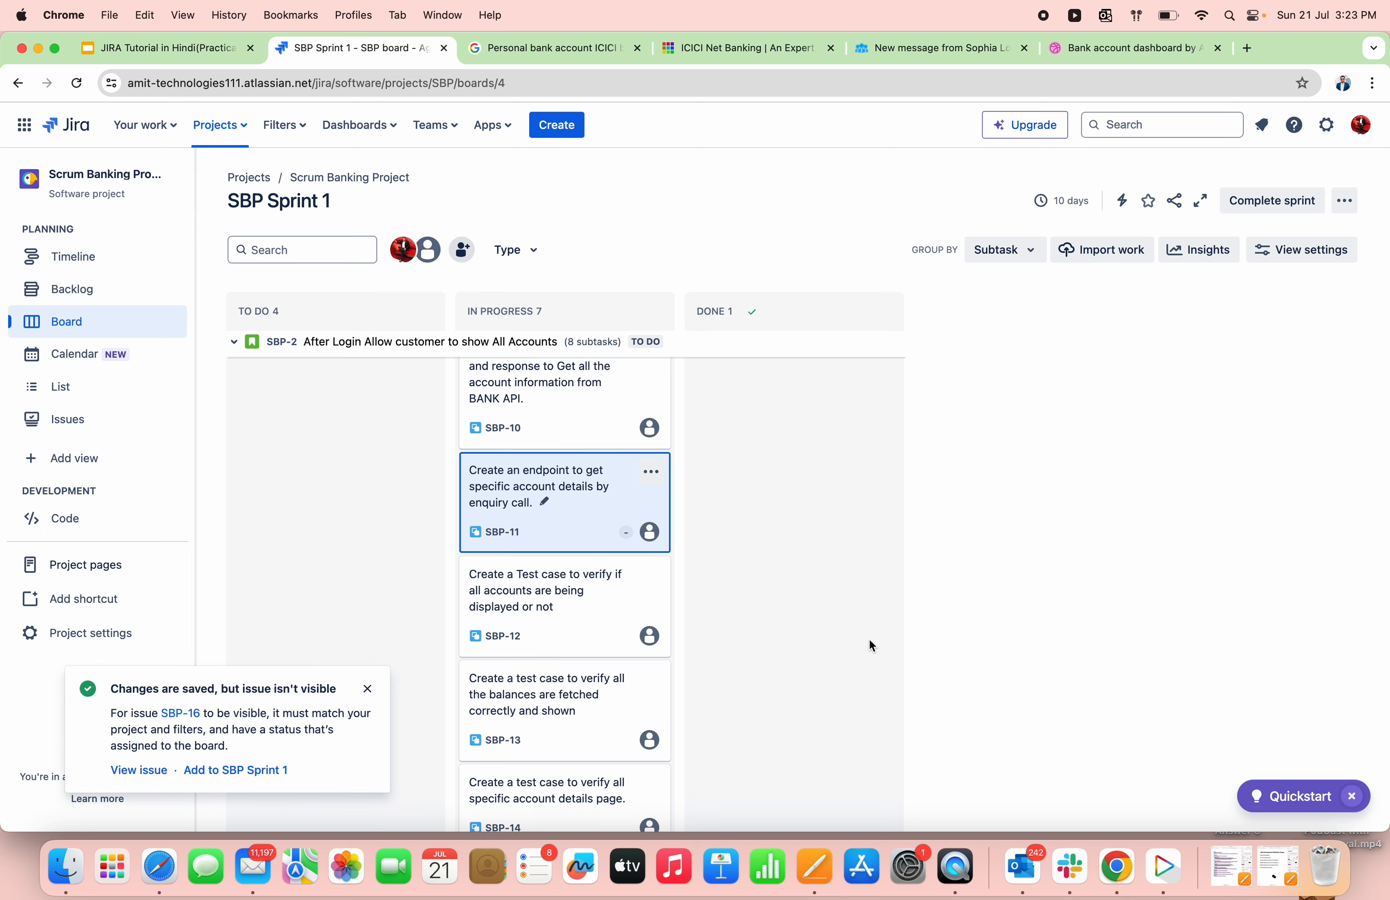
Copy the slide's third tester bug, "Error encountered for Current account while clicking on account to see Account Details", into a new Bug's summary and description.
scroll(869, 640, "down", 10)
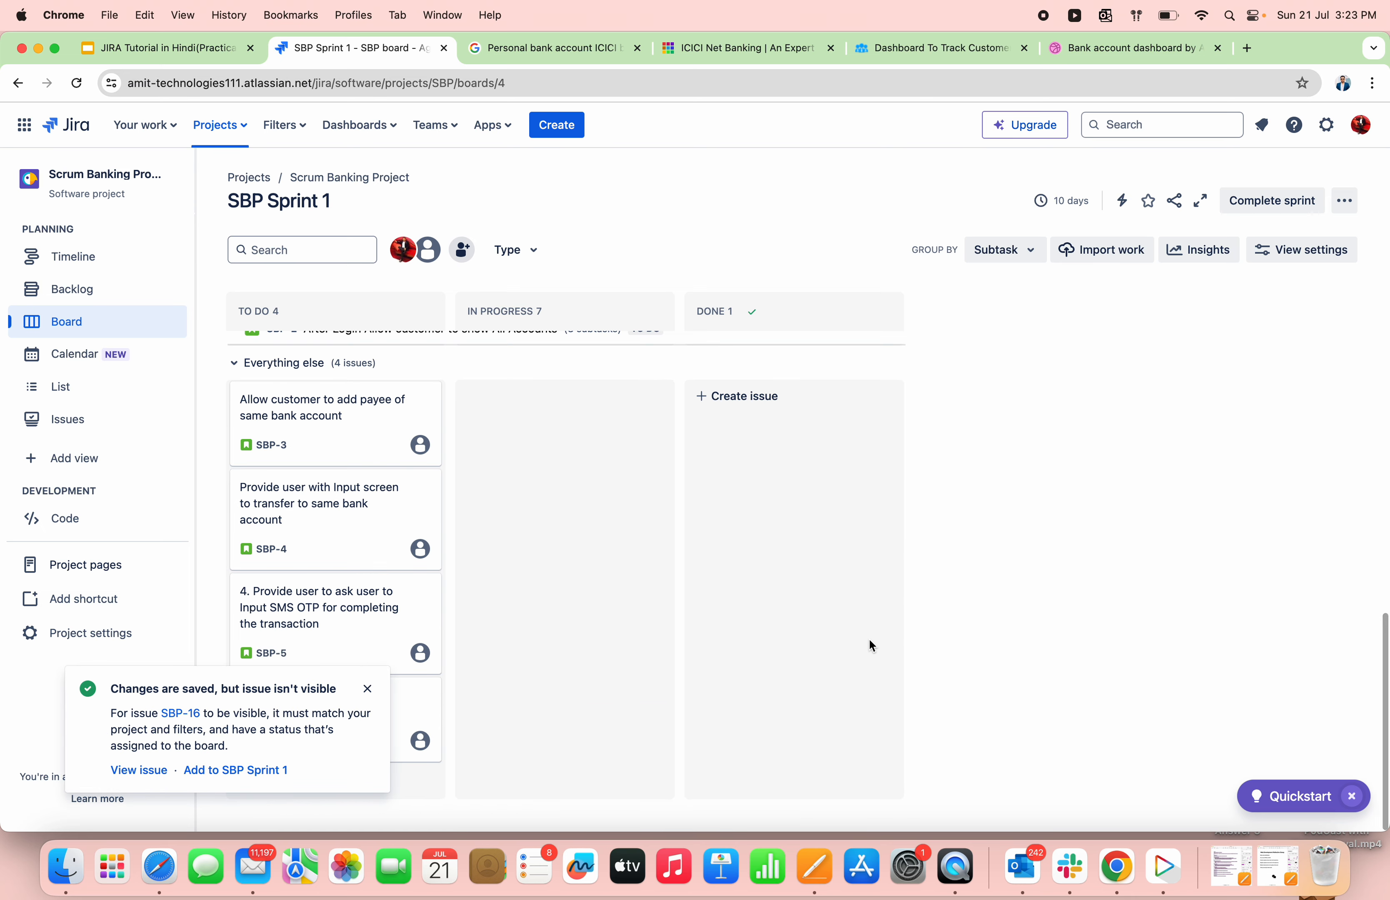
scroll(869, 637, "up", 10)
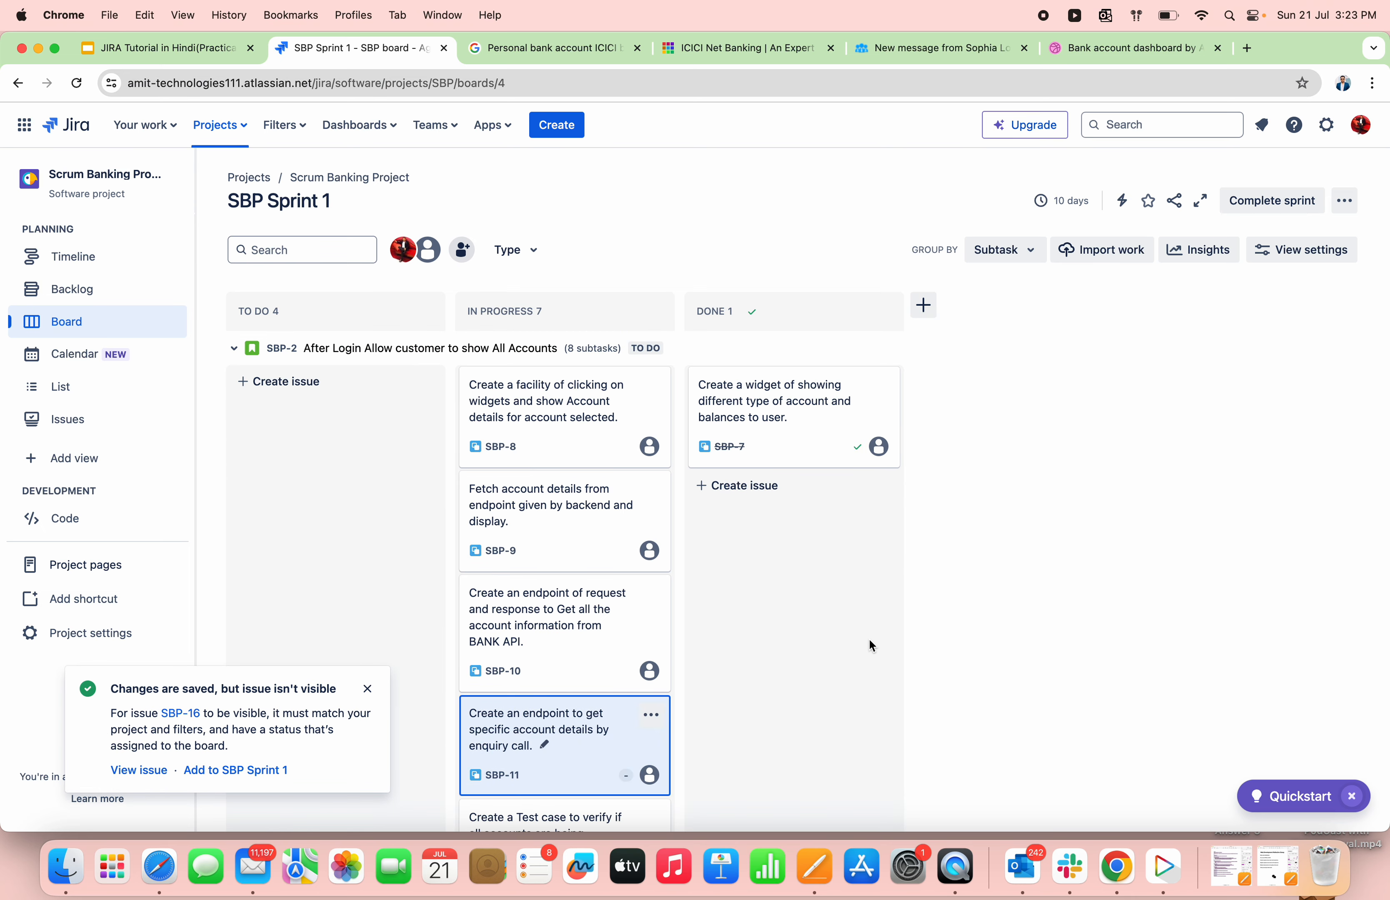
left_click(557, 124)
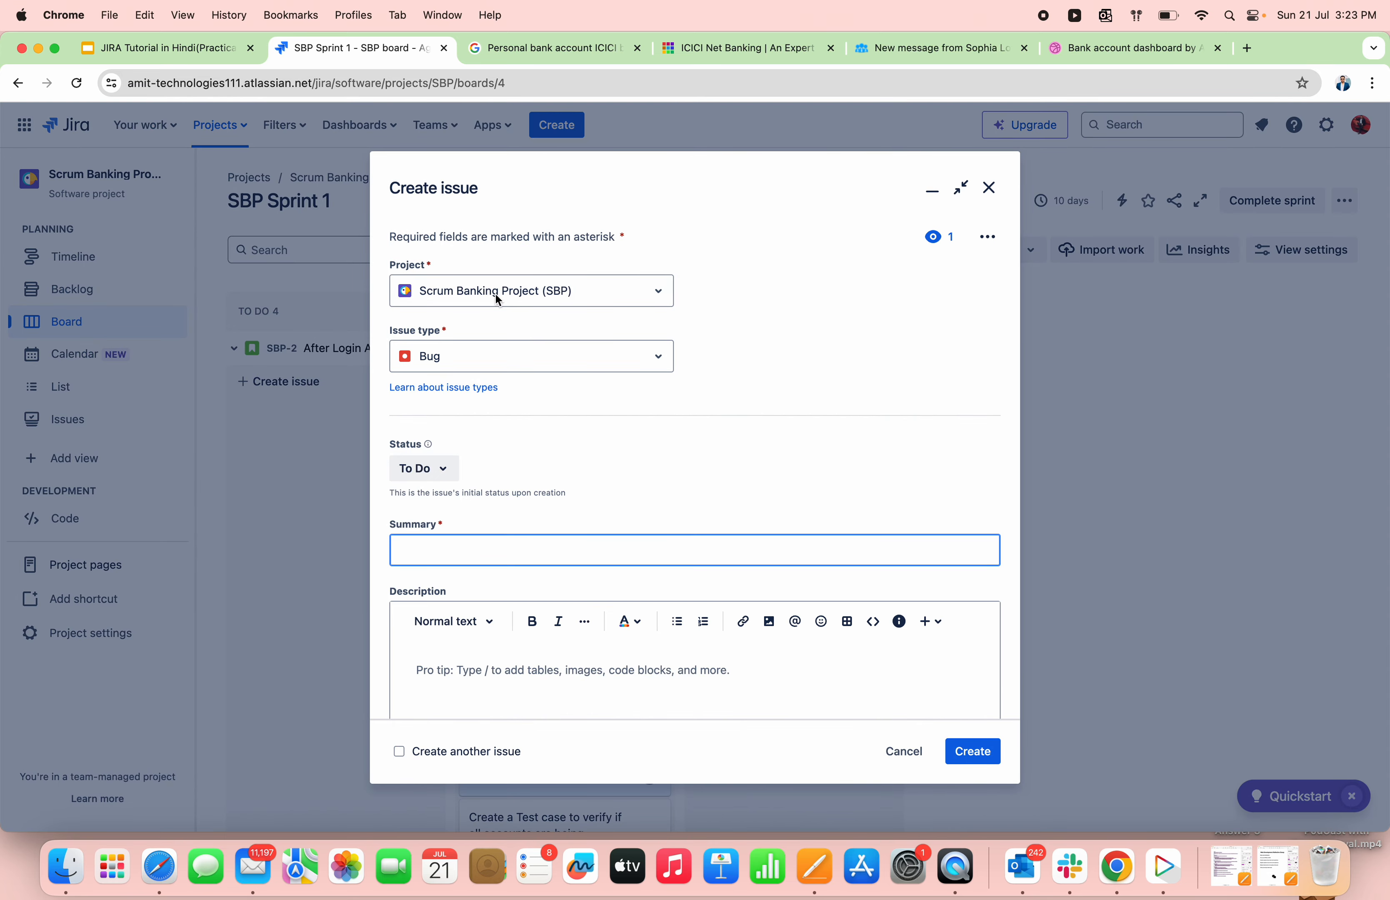
left_click(128, 42)
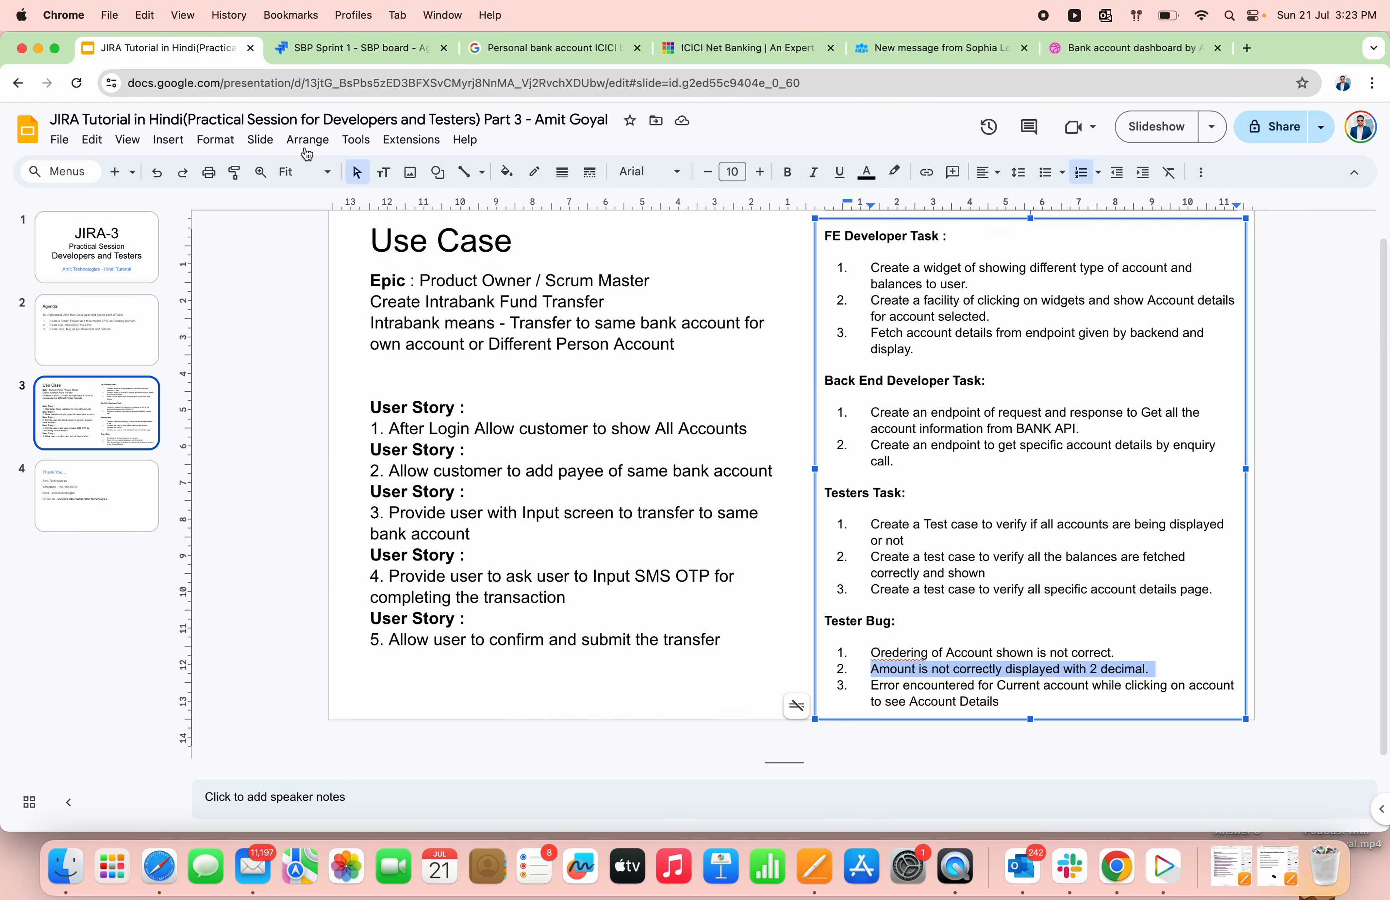
triple_click(917, 687)
key("super+c")
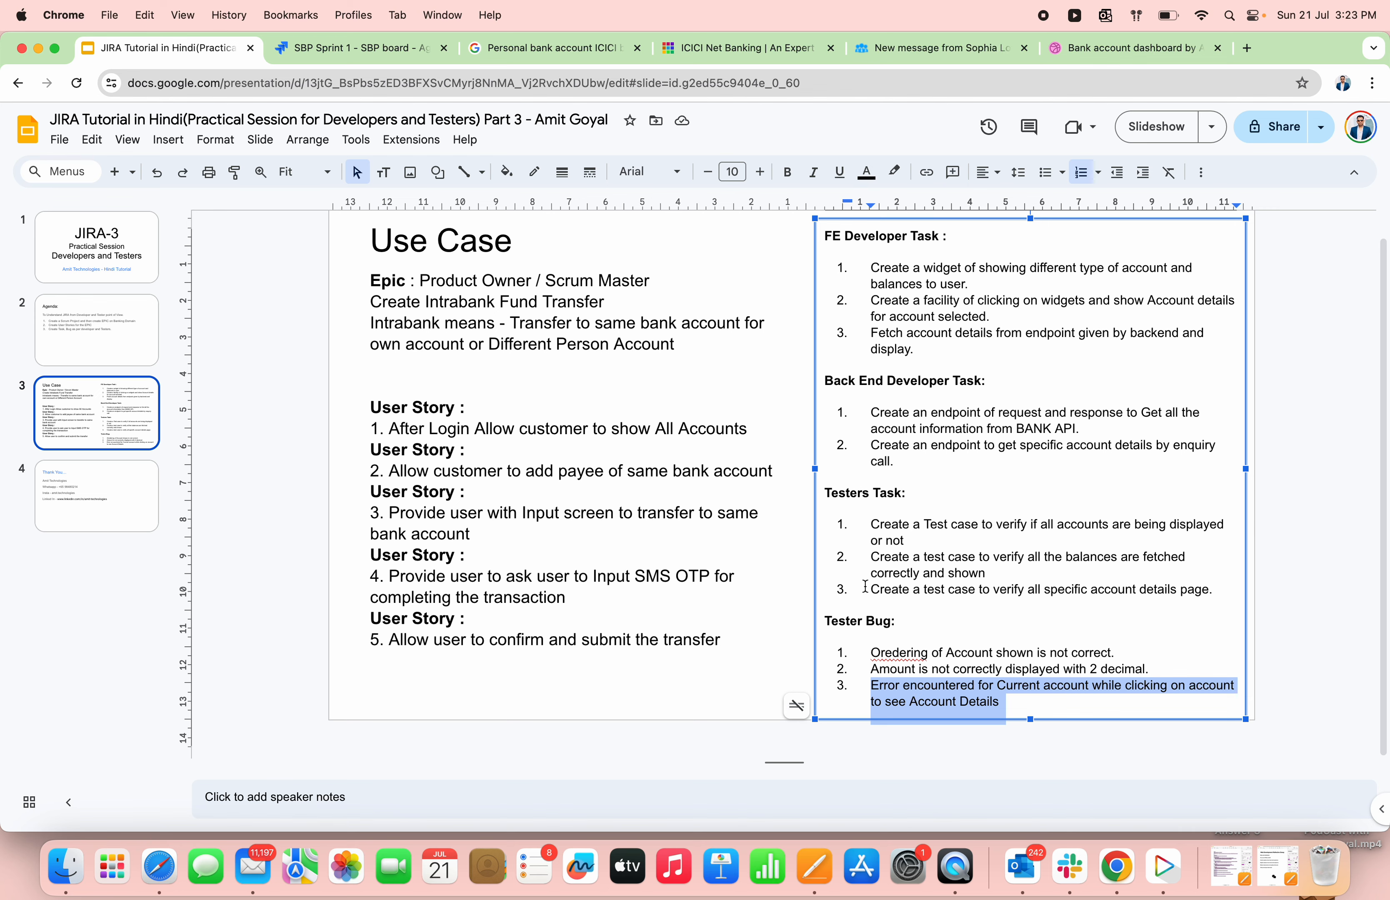
left_click(395, 51)
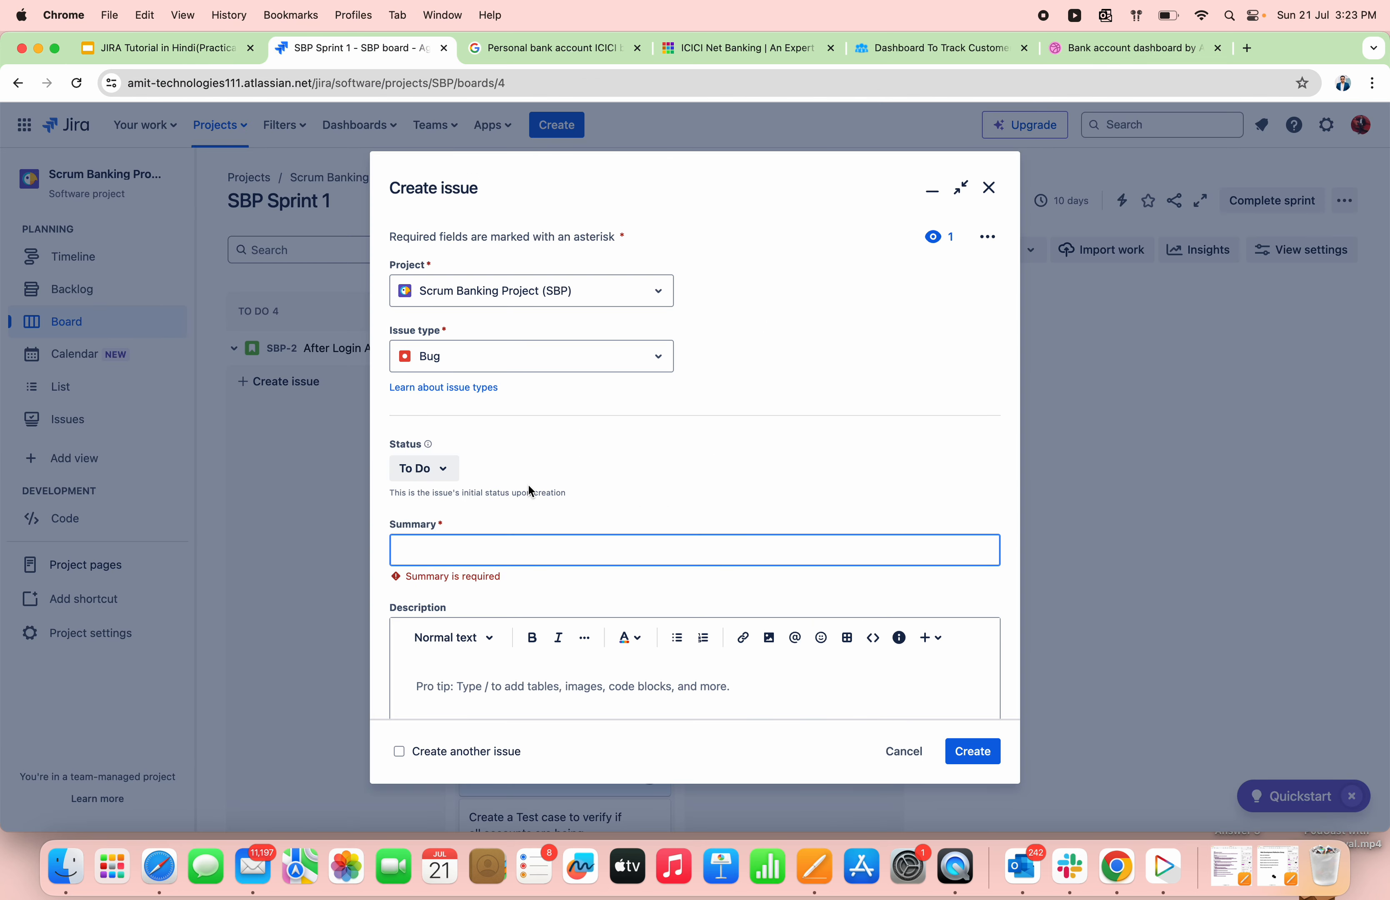
key("super+v")
scroll(665, 518, "down", 3)
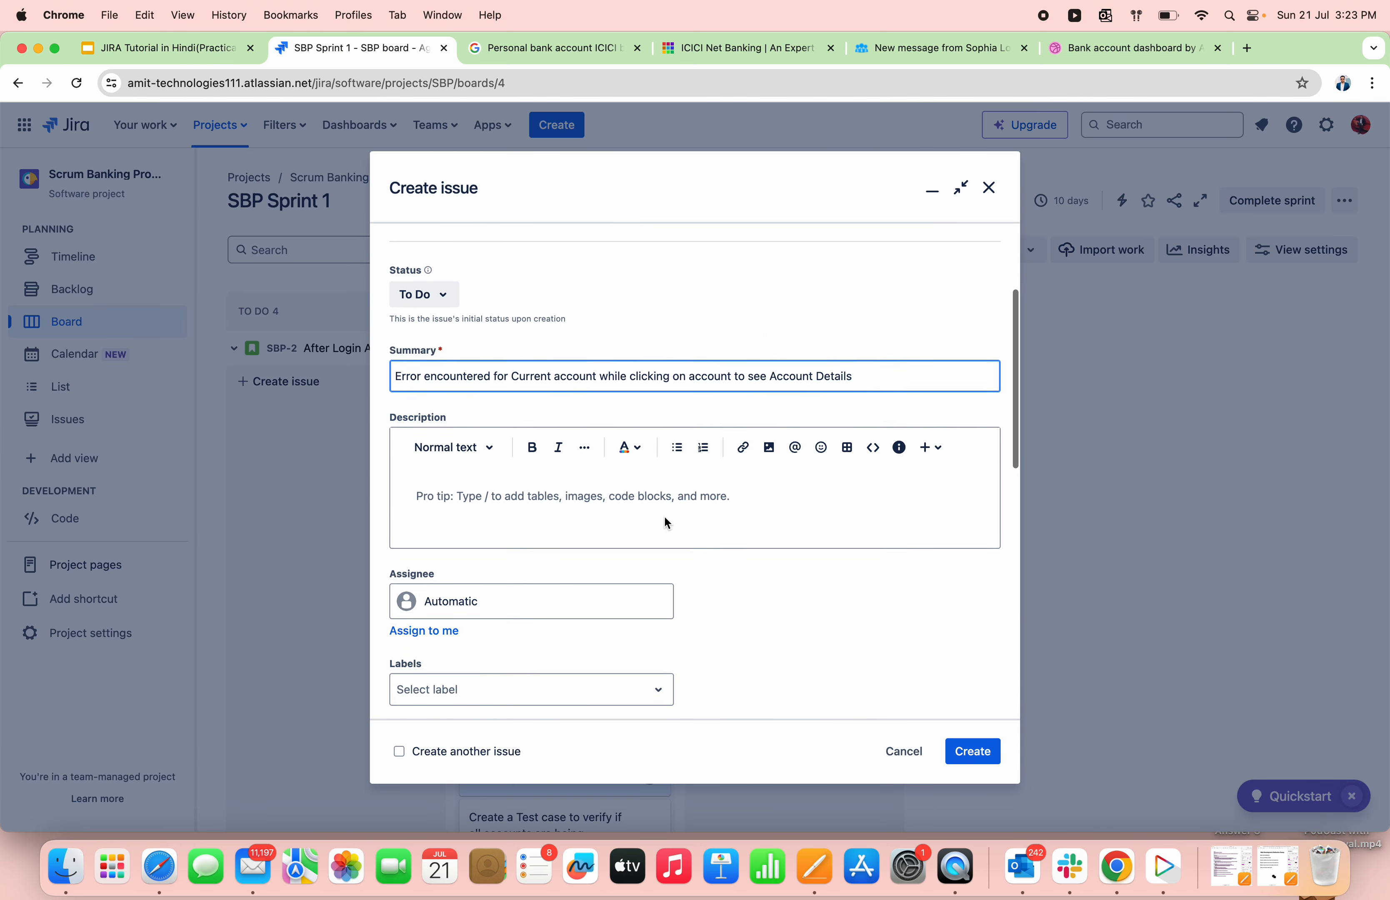
left_click(645, 523)
key("super+v")
Link the new bug as blocked by SBP-11, the specific account details endpoint subtask, and create the issue.
scroll(645, 522, "down", 15)
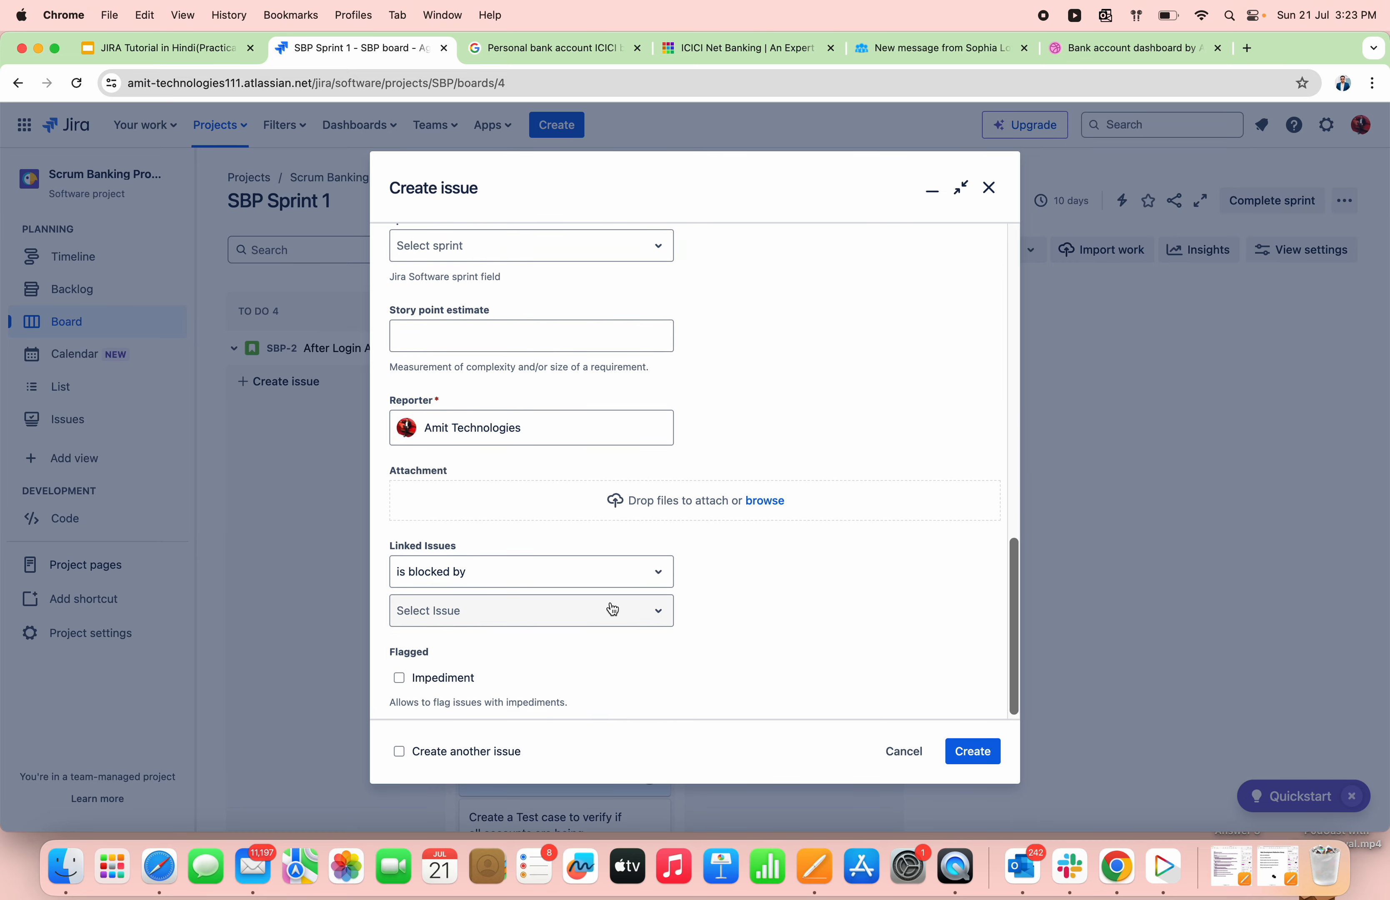
left_click(611, 611)
left_click(569, 693)
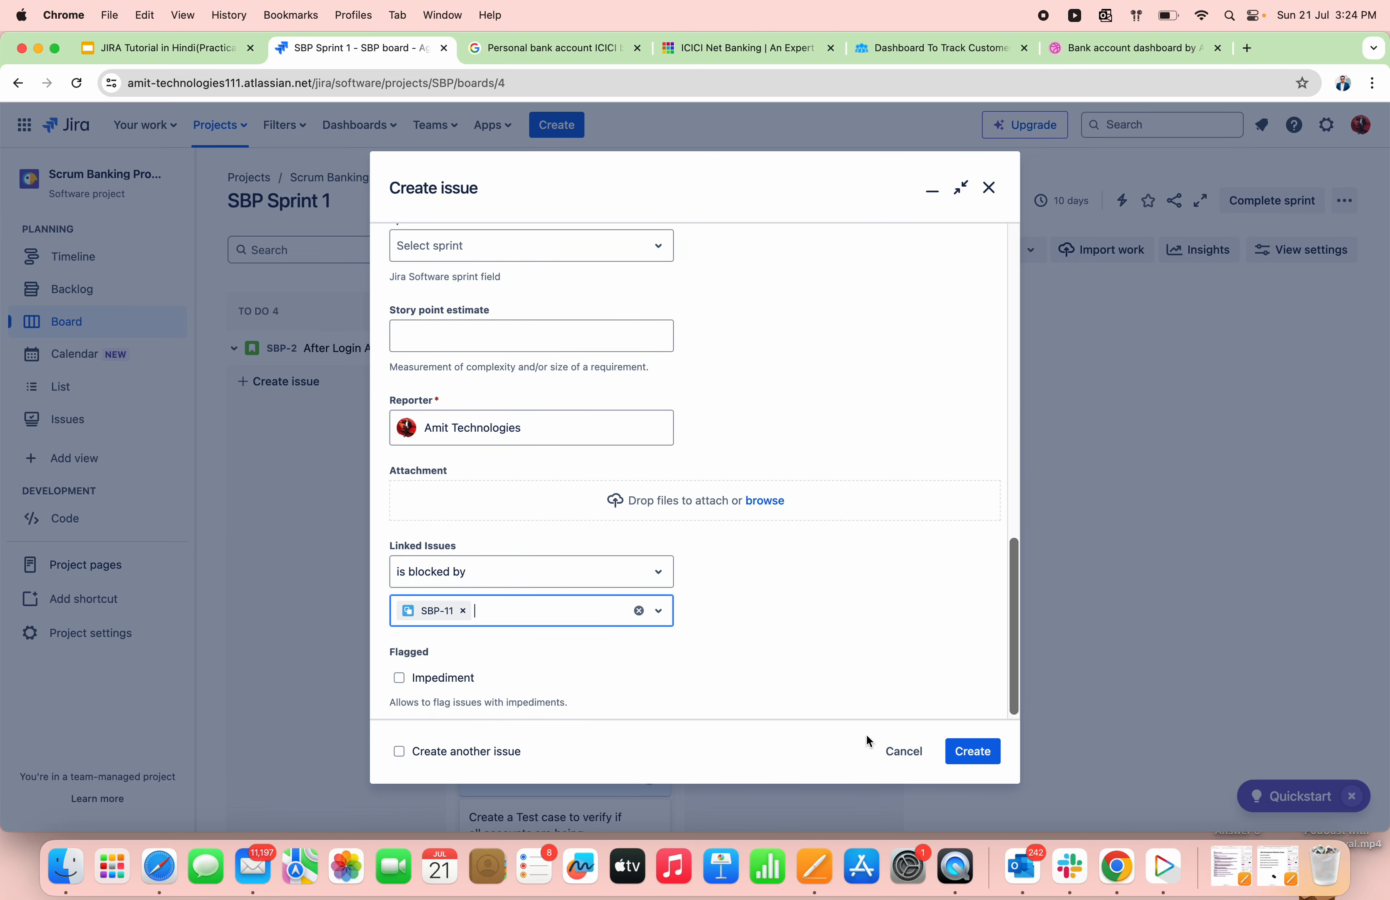
left_click(962, 755)
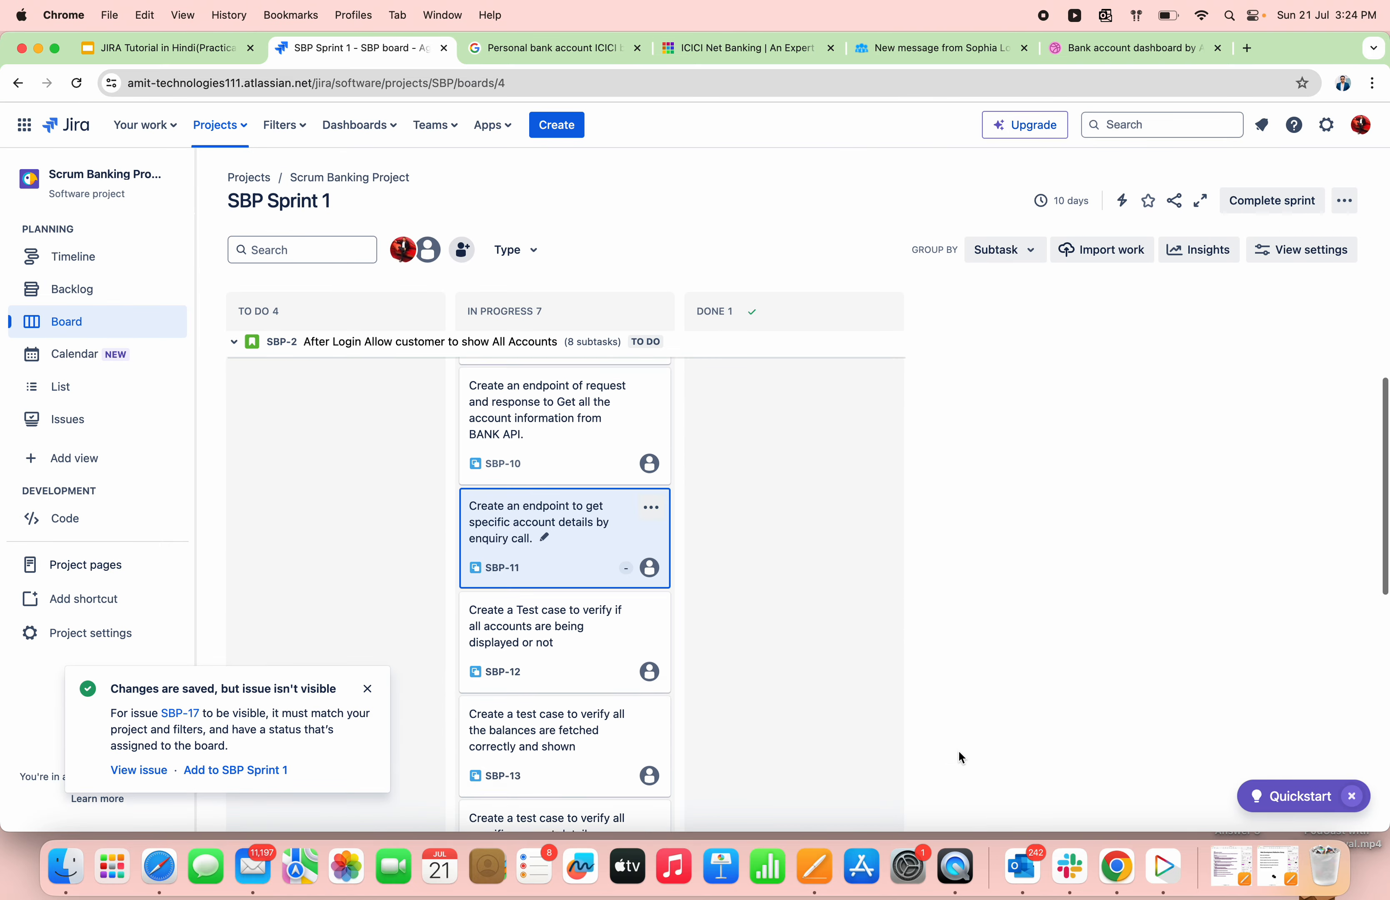
Open subtask SBP-11 and examine the bugs linked to it.
left_click(539, 576)
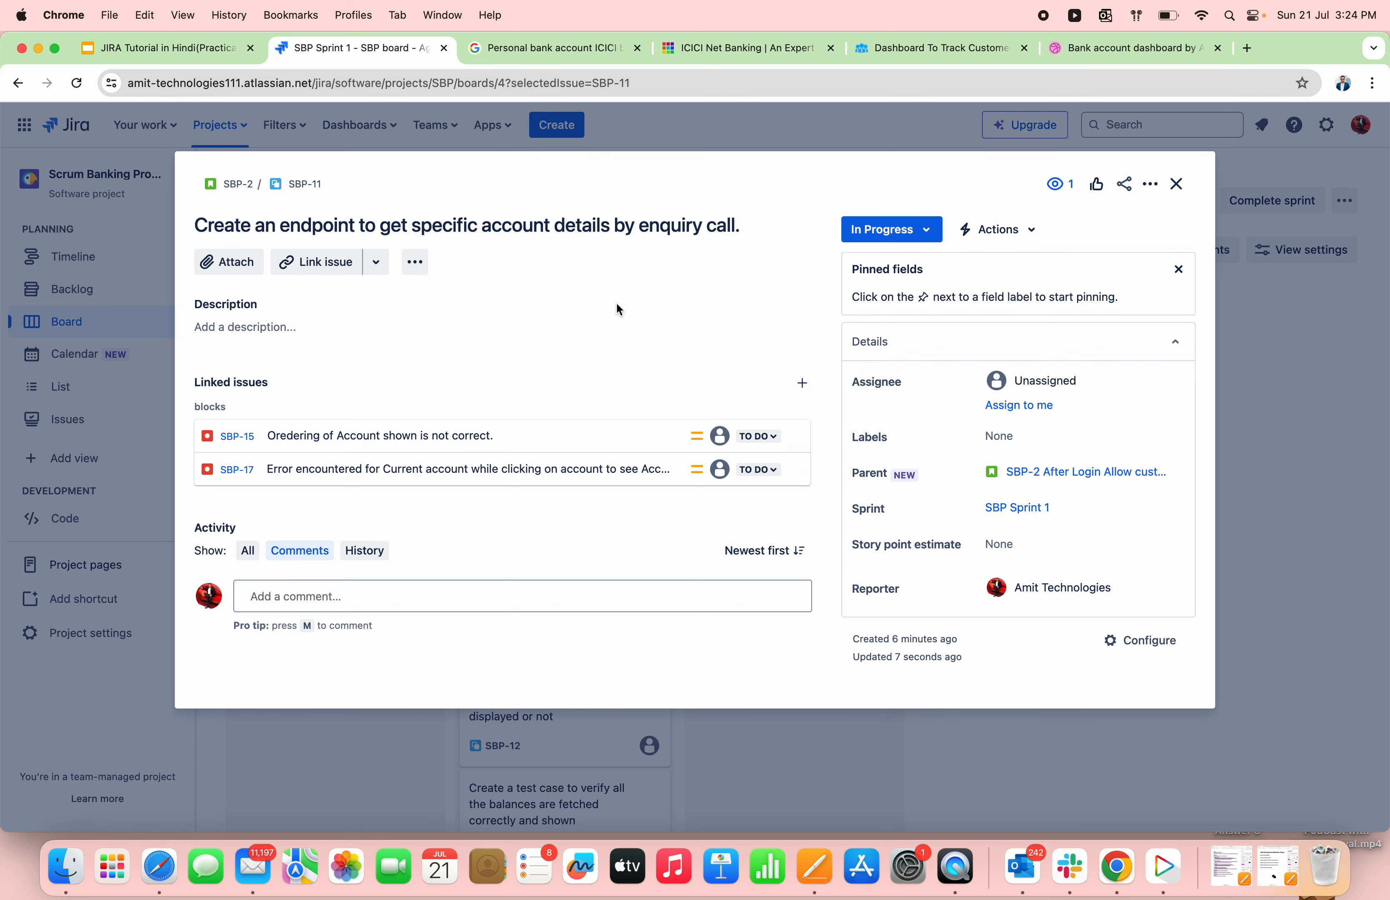
Switch to Google Slides to review the Use Case slide in presentation mode, and return to Jira to close SBP-11.
left_click(199, 50)
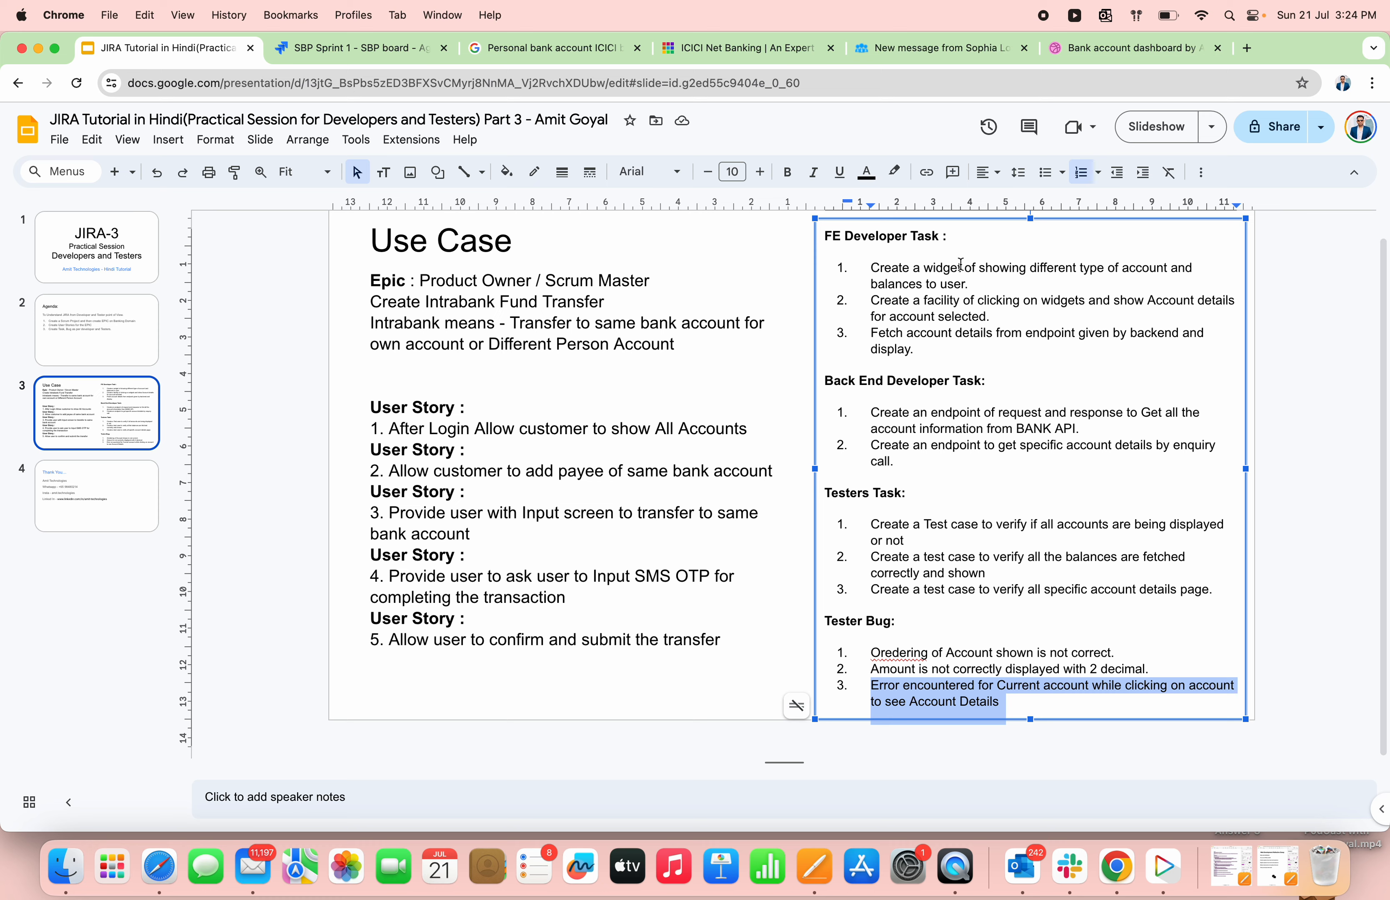
left_click(1153, 139)
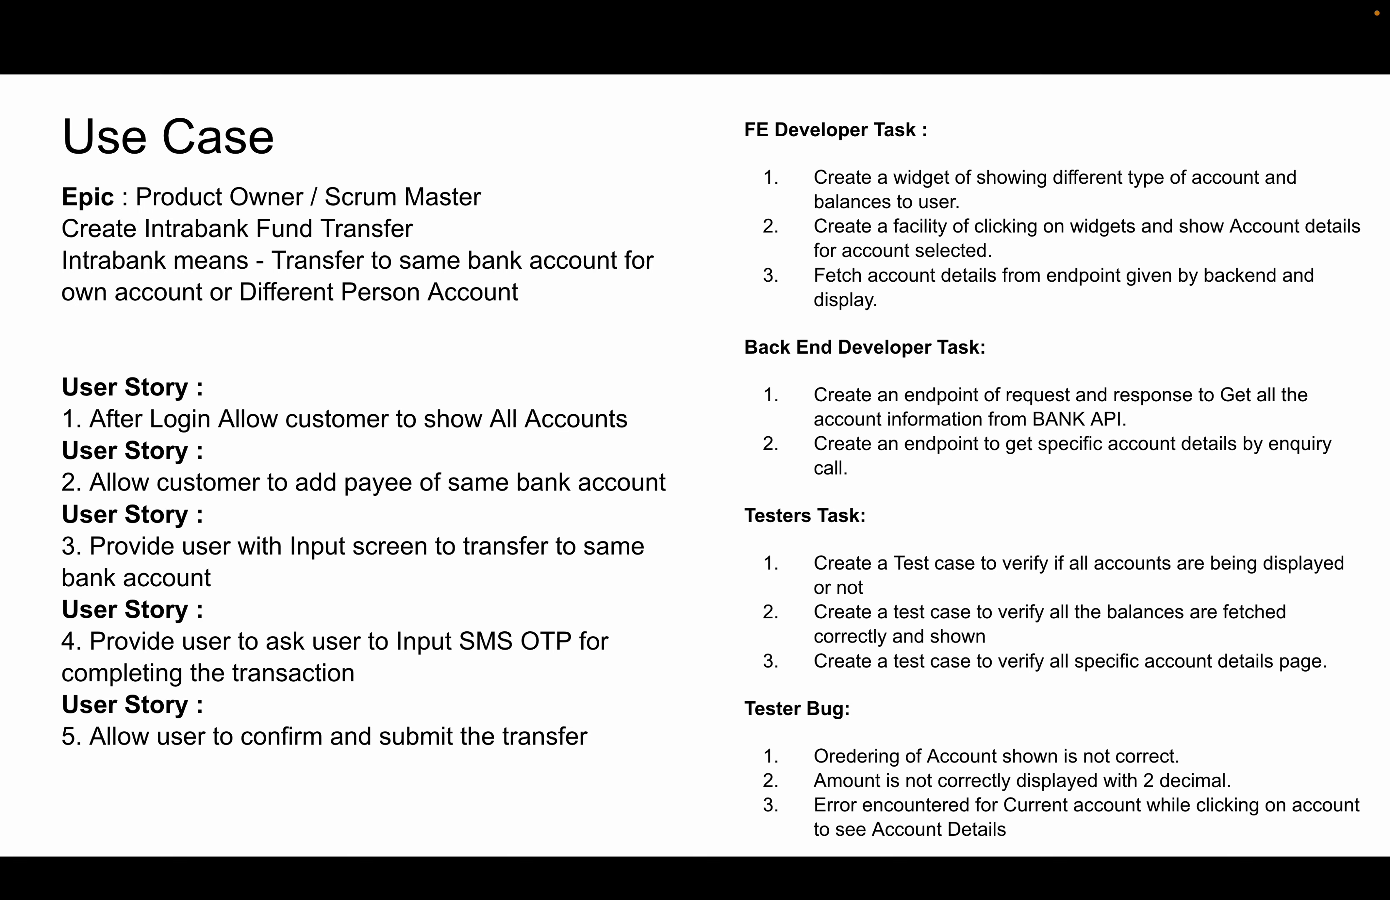
key("Right")
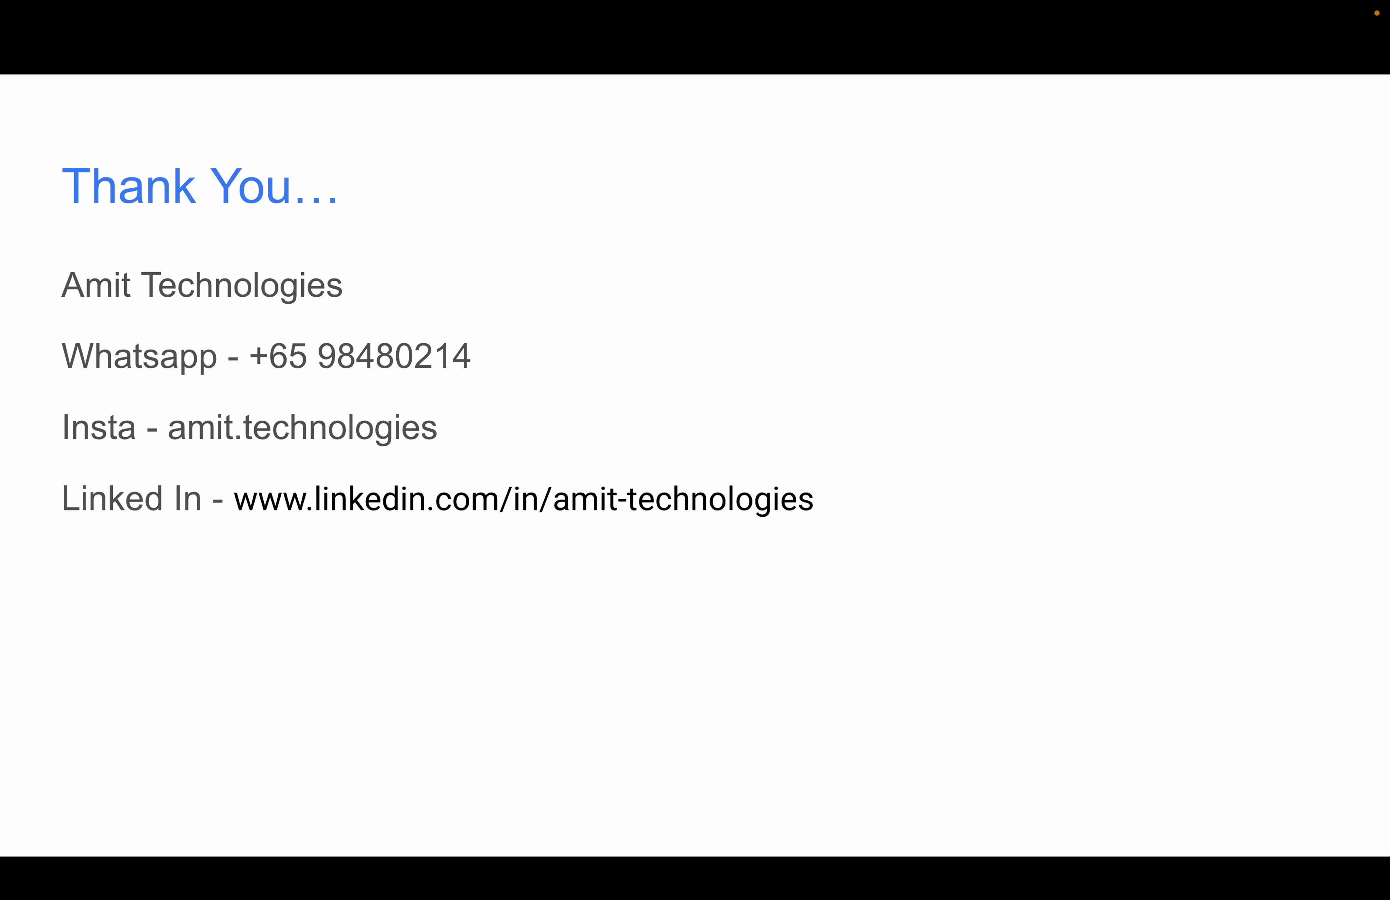
key("Left")
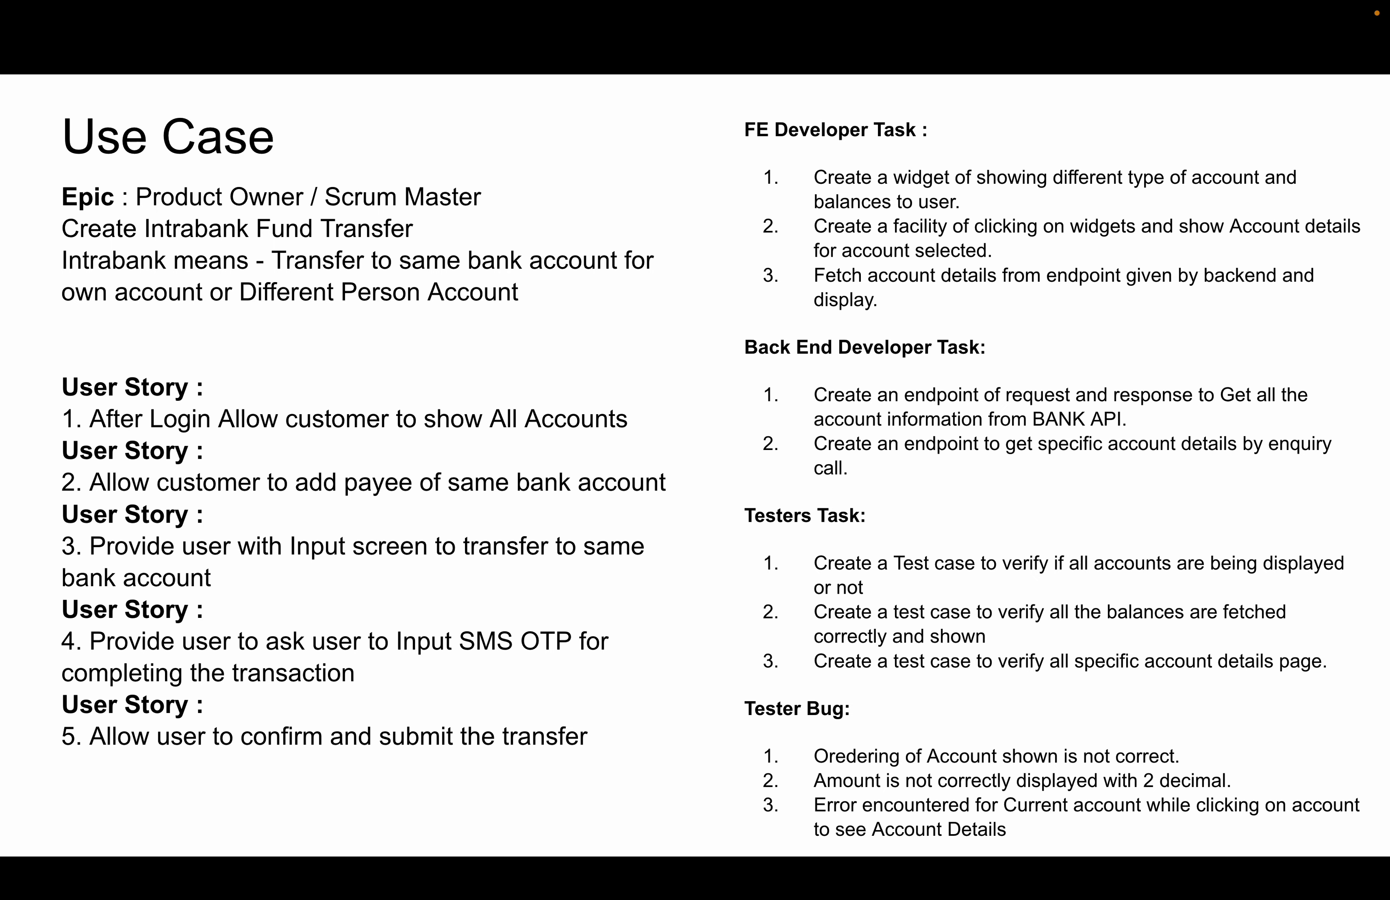
key("Escape")
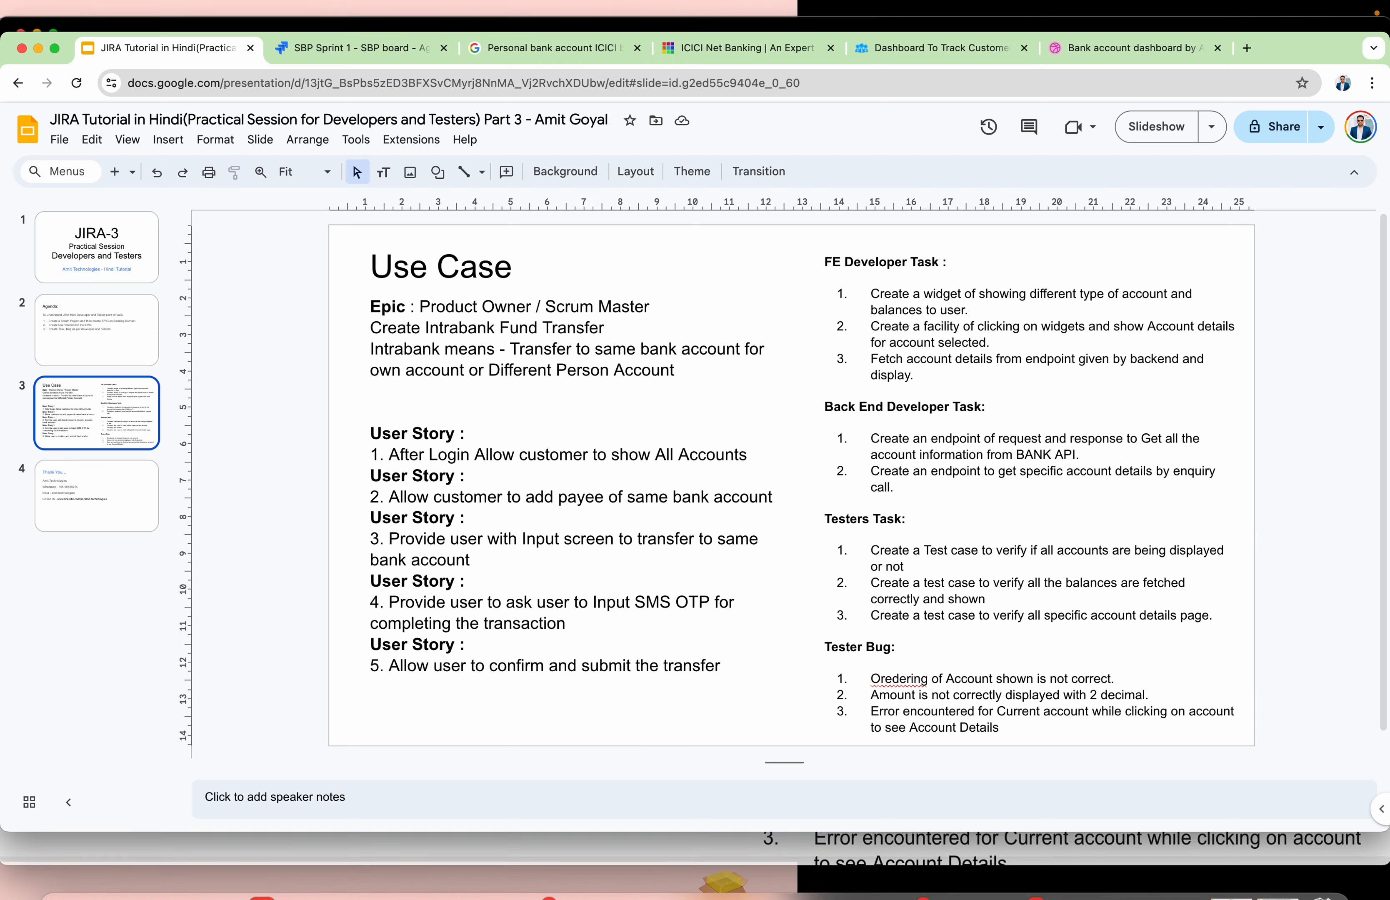
left_click(373, 49)
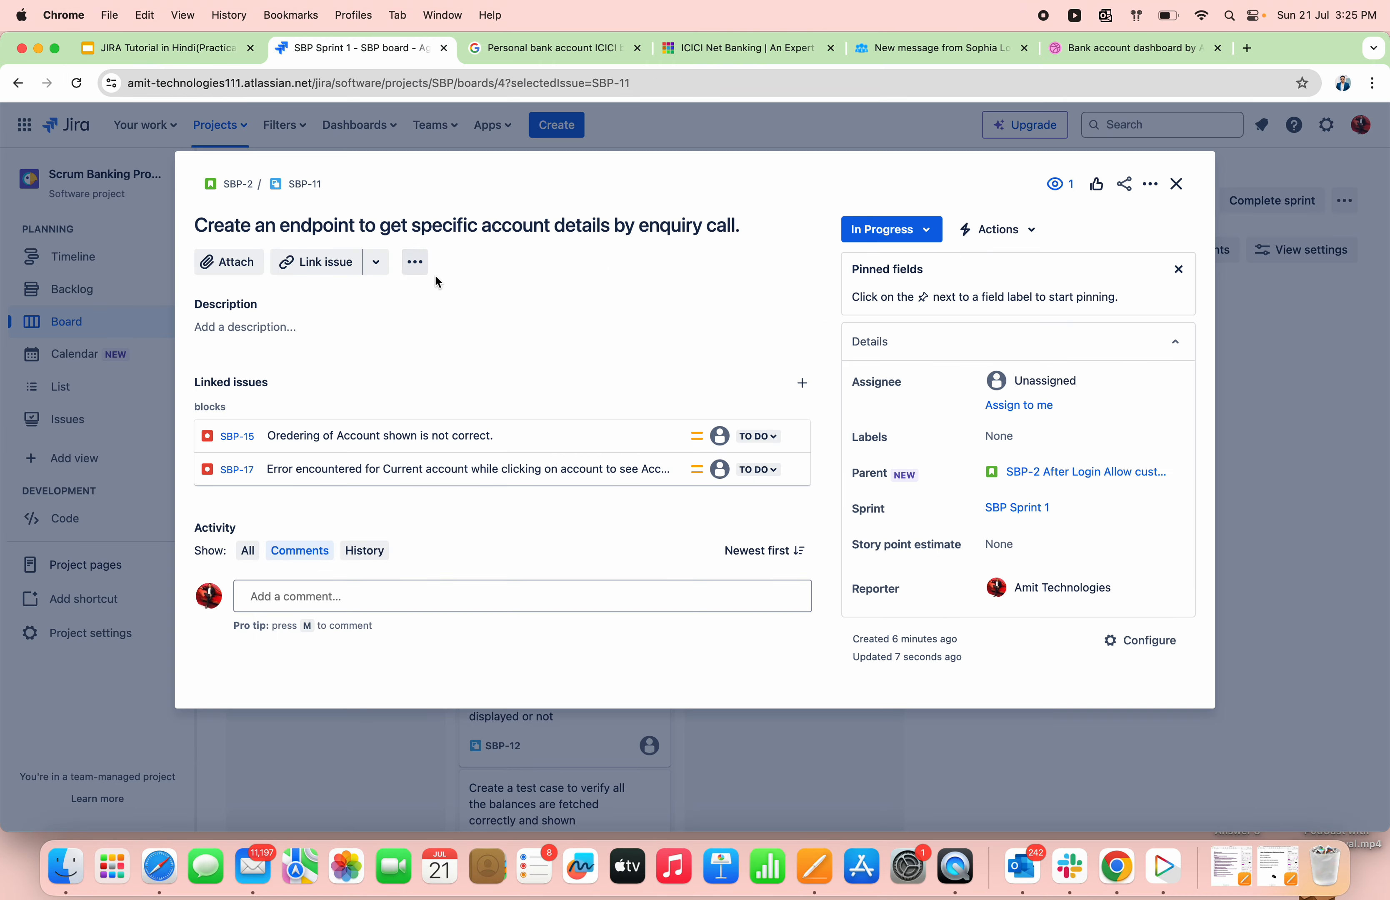
key("Escape")
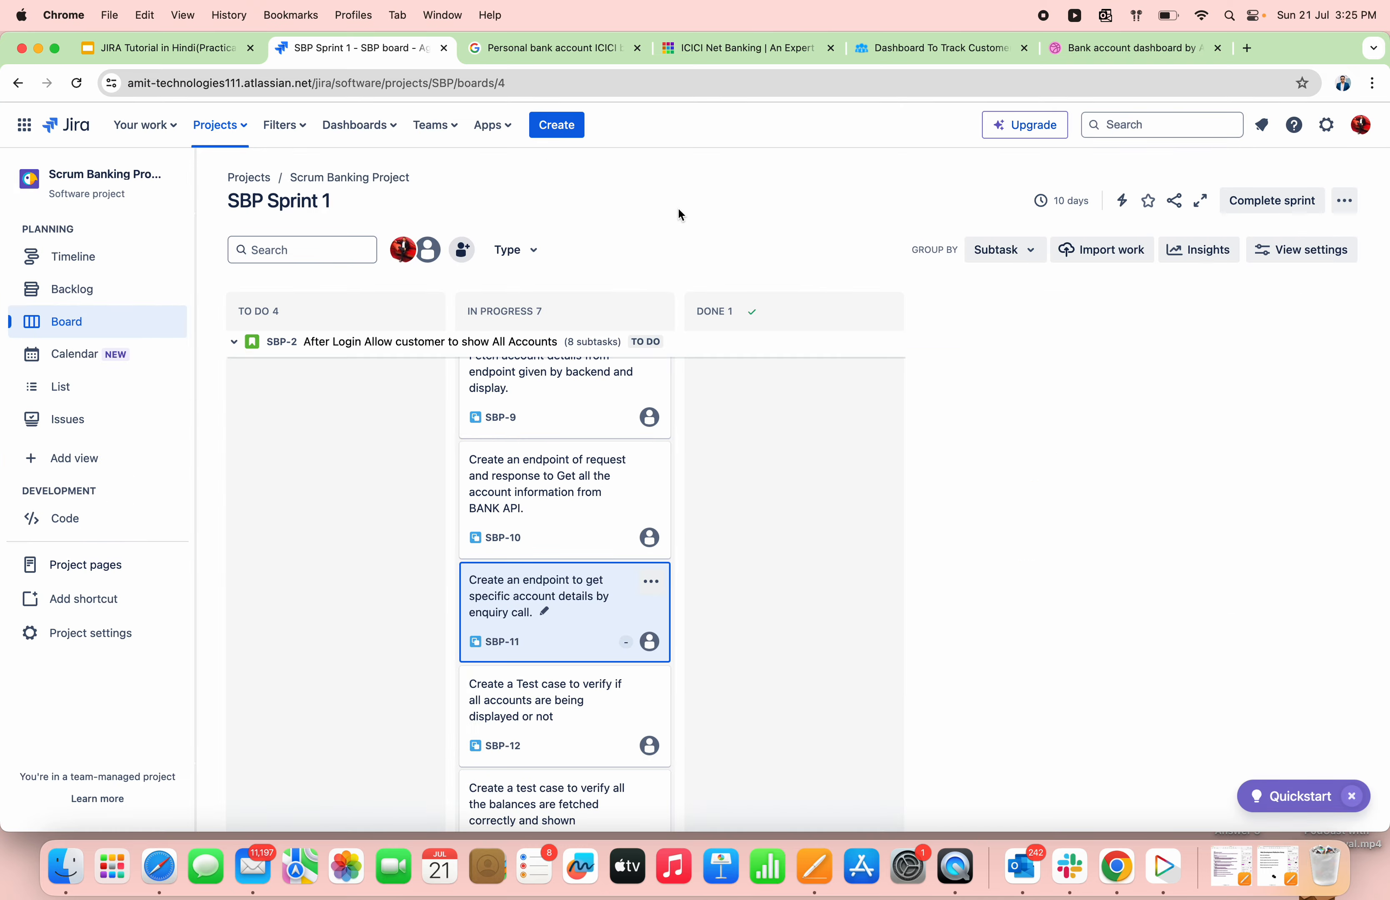
Start a new issue in Scrum Banking Project (SBP) and open its issue type choices.
left_click(557, 125)
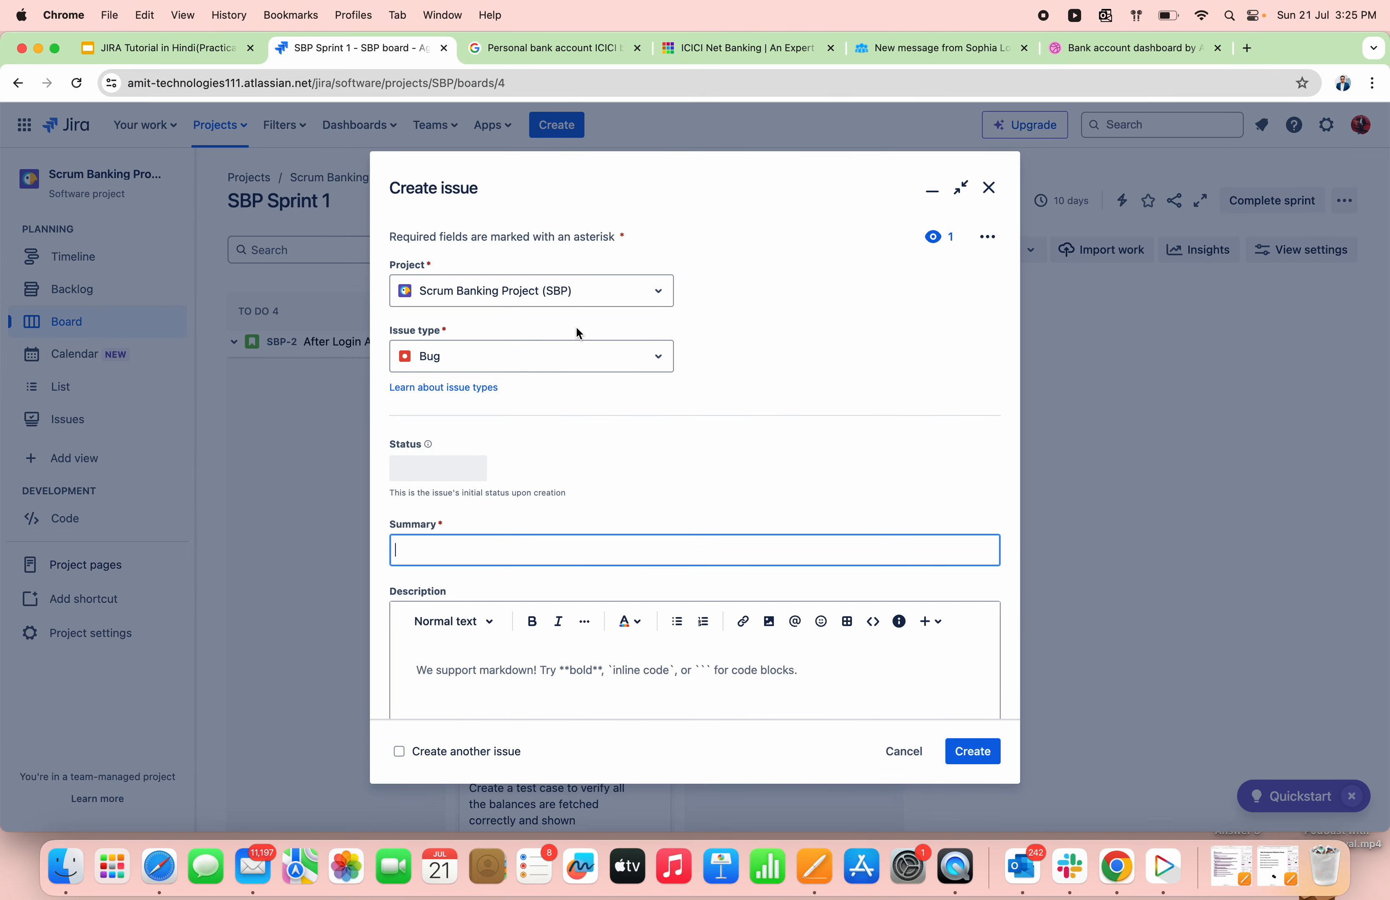
left_click(602, 292)
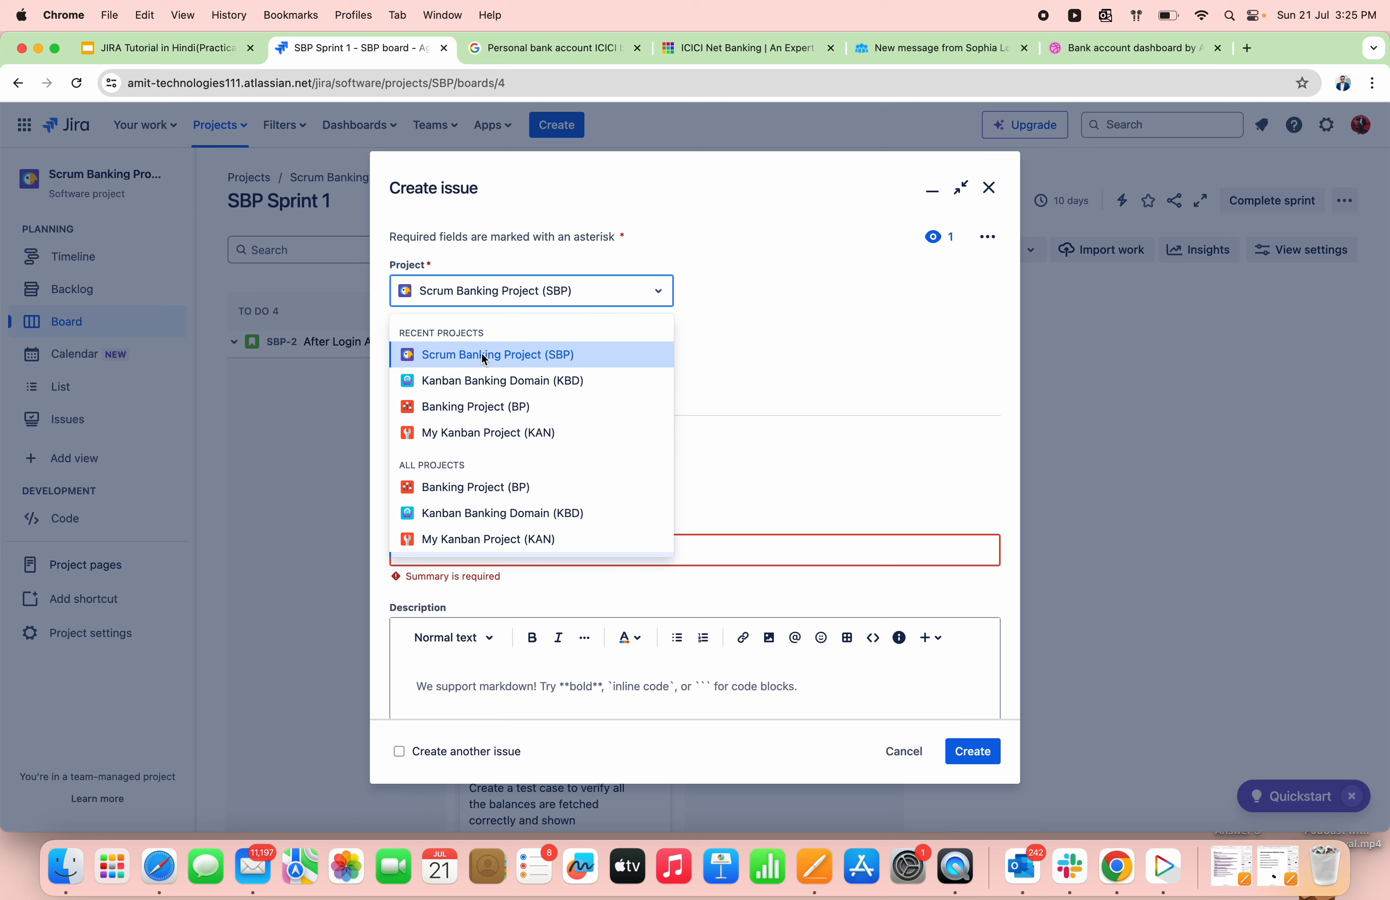
left_click(560, 351)
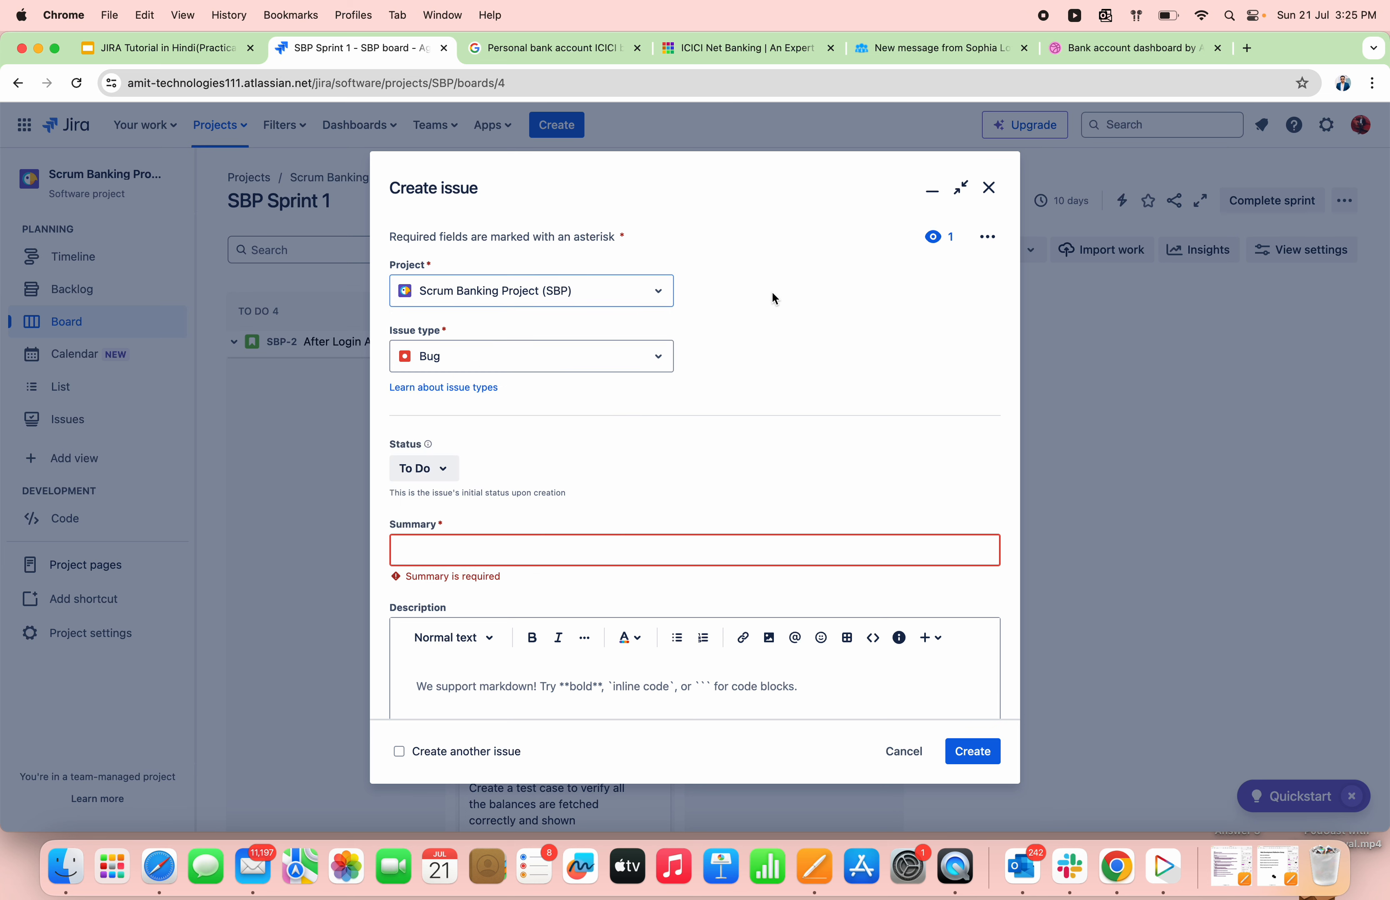
left_click(620, 369)
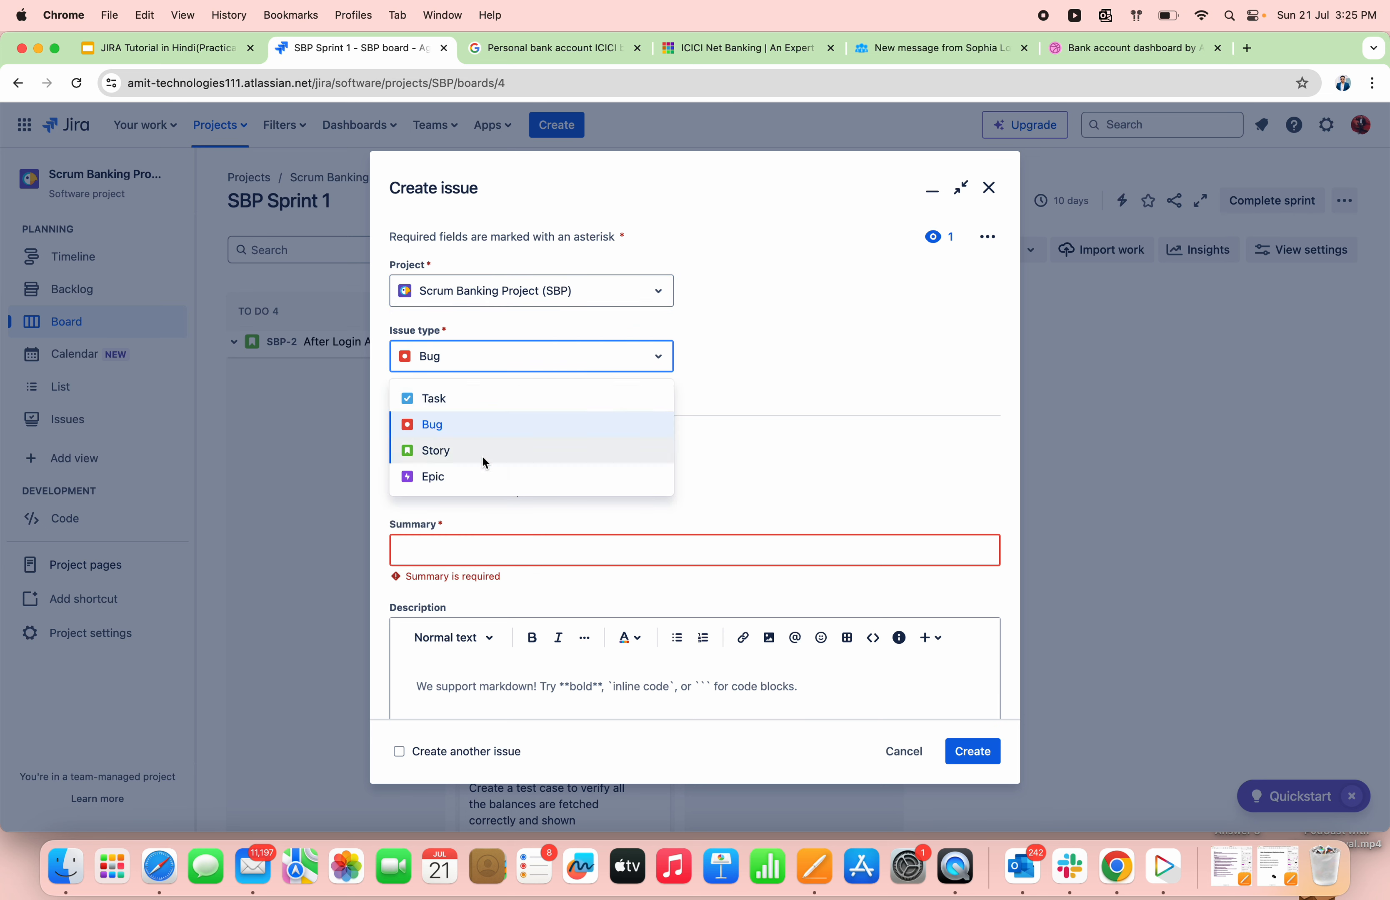